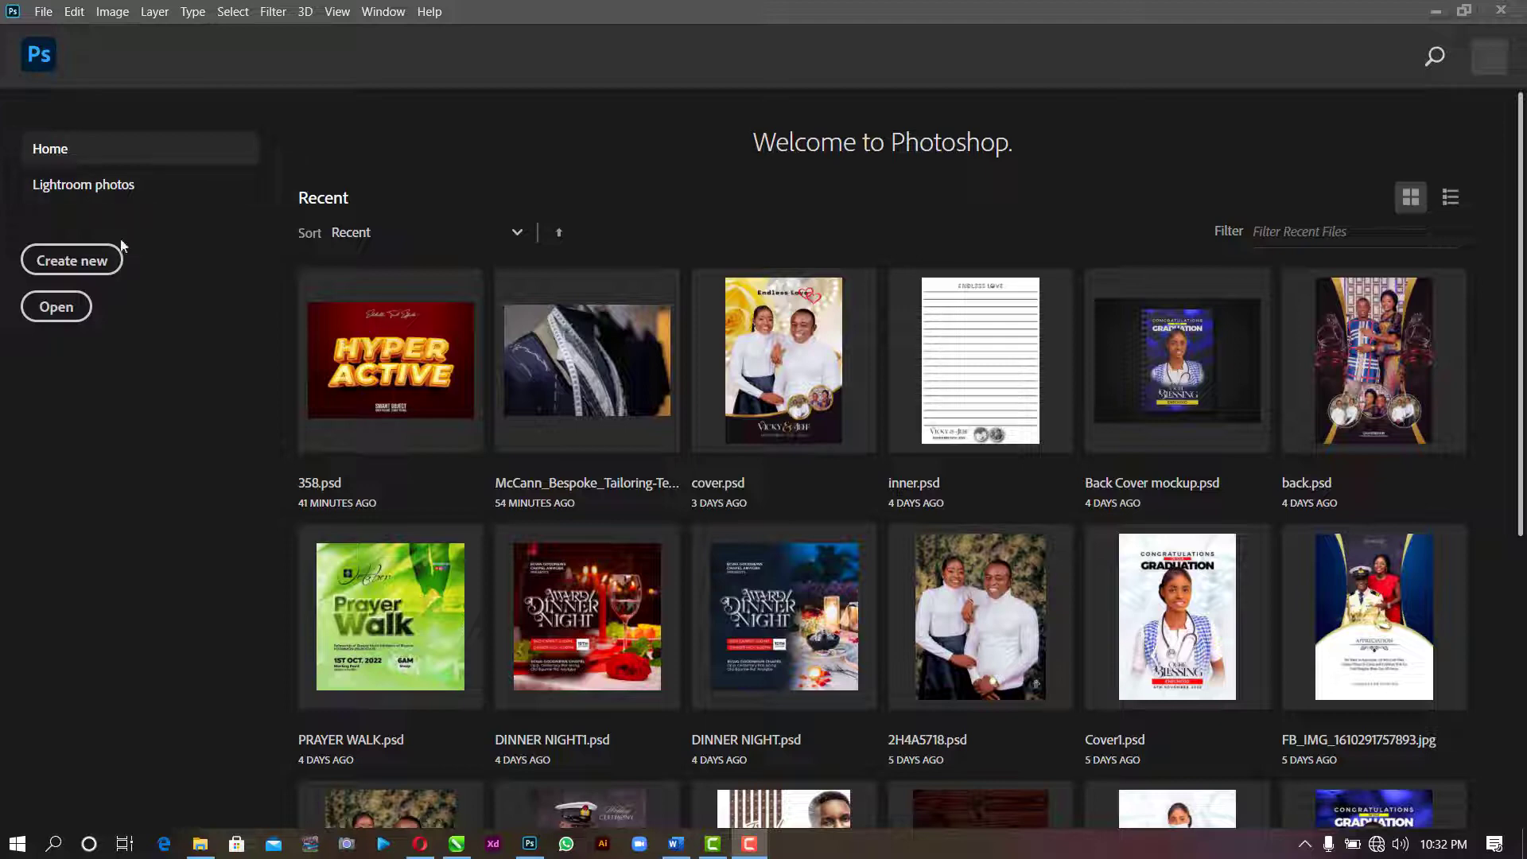
- Create a new 5 × 5 inch document at 400 pixels/inch in RGB Color, 8 bit, with a white background
click(70, 259)
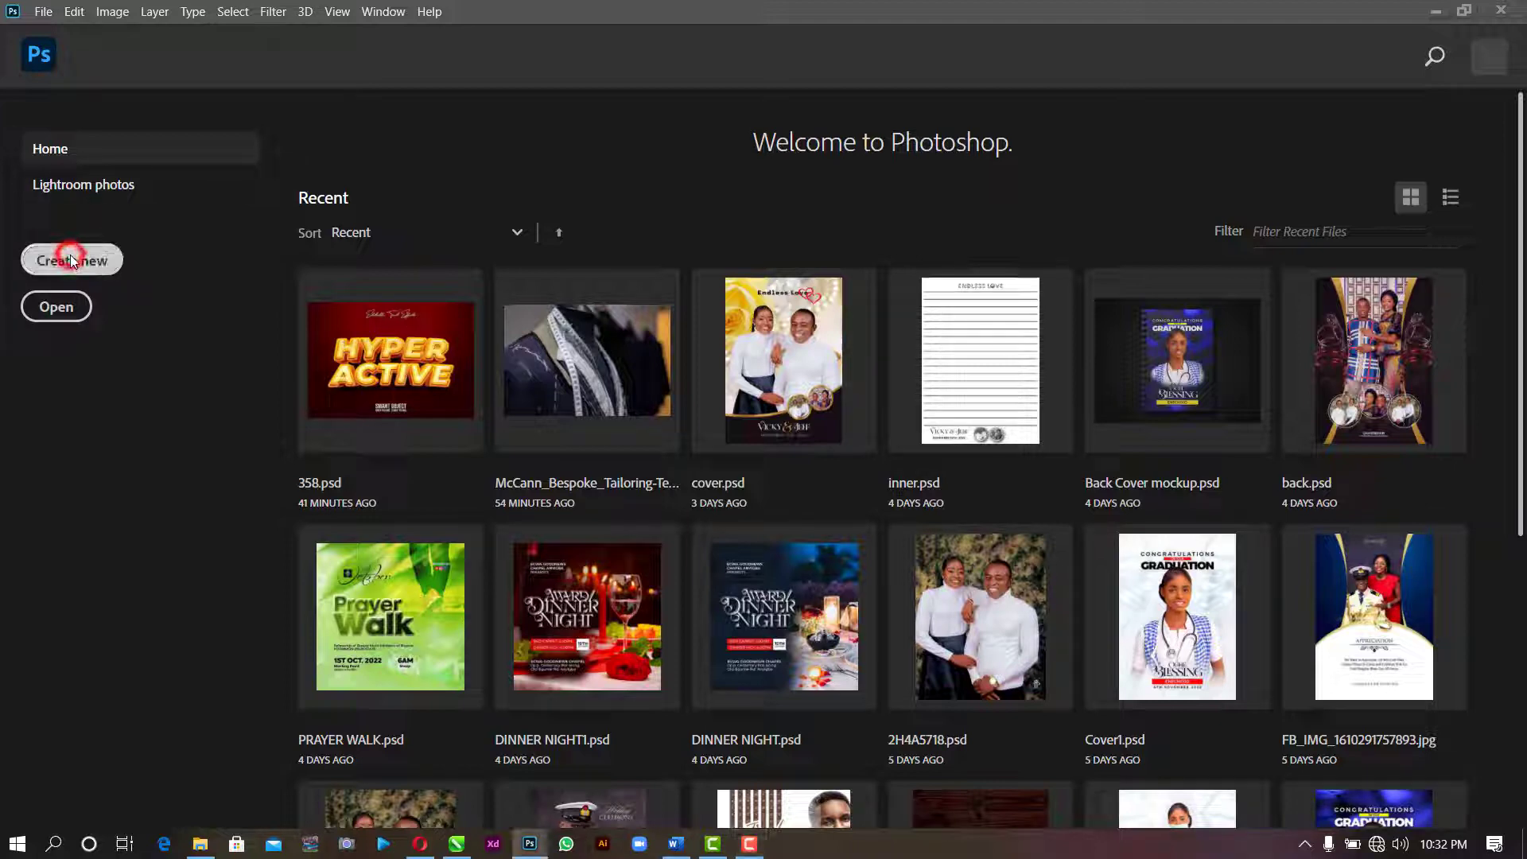
click(59, 259)
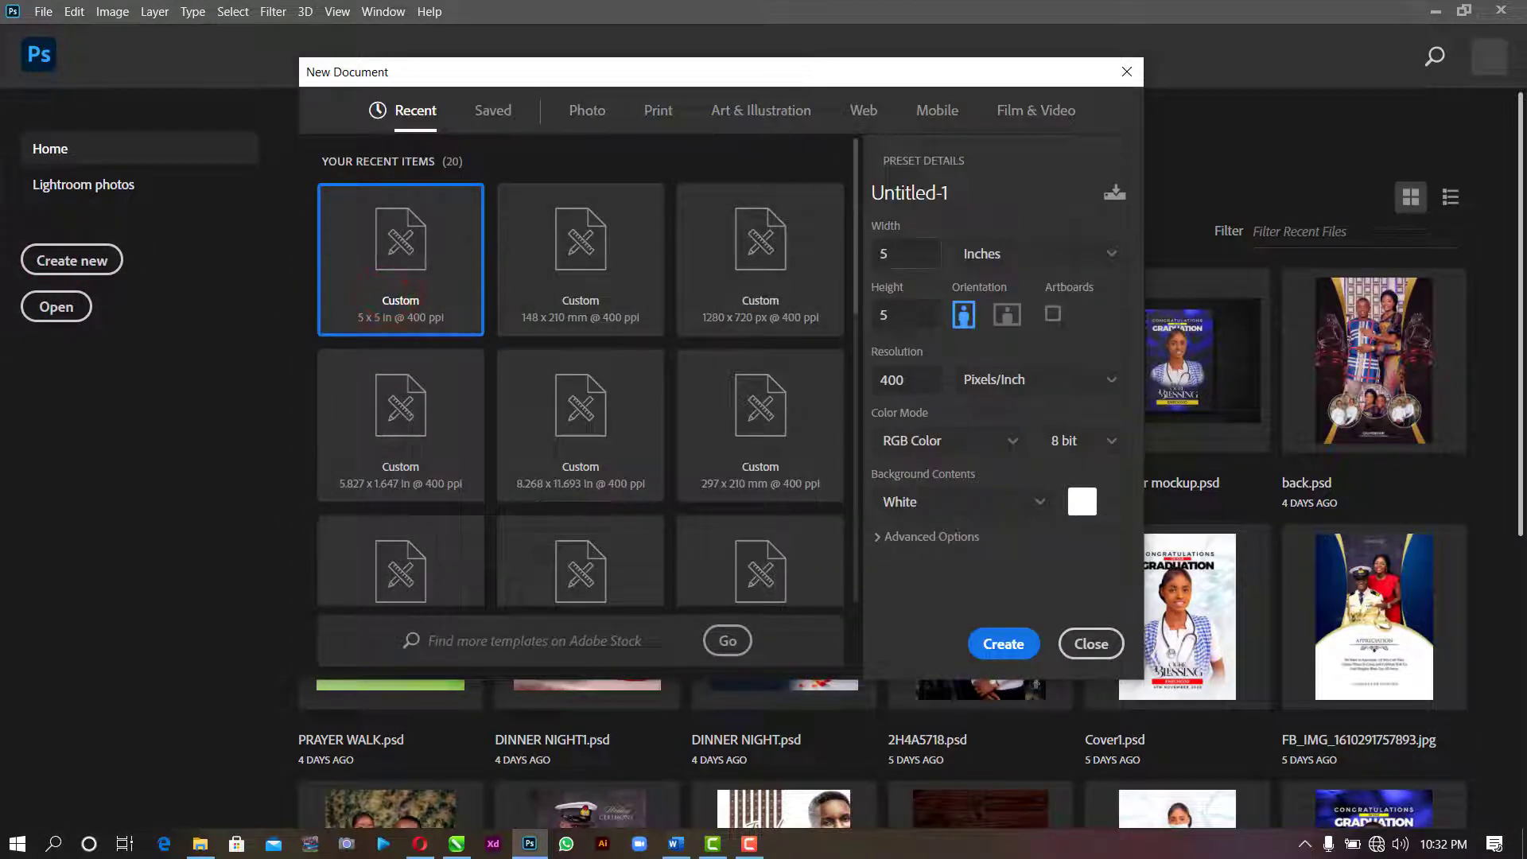
click(894, 254)
click(910, 314)
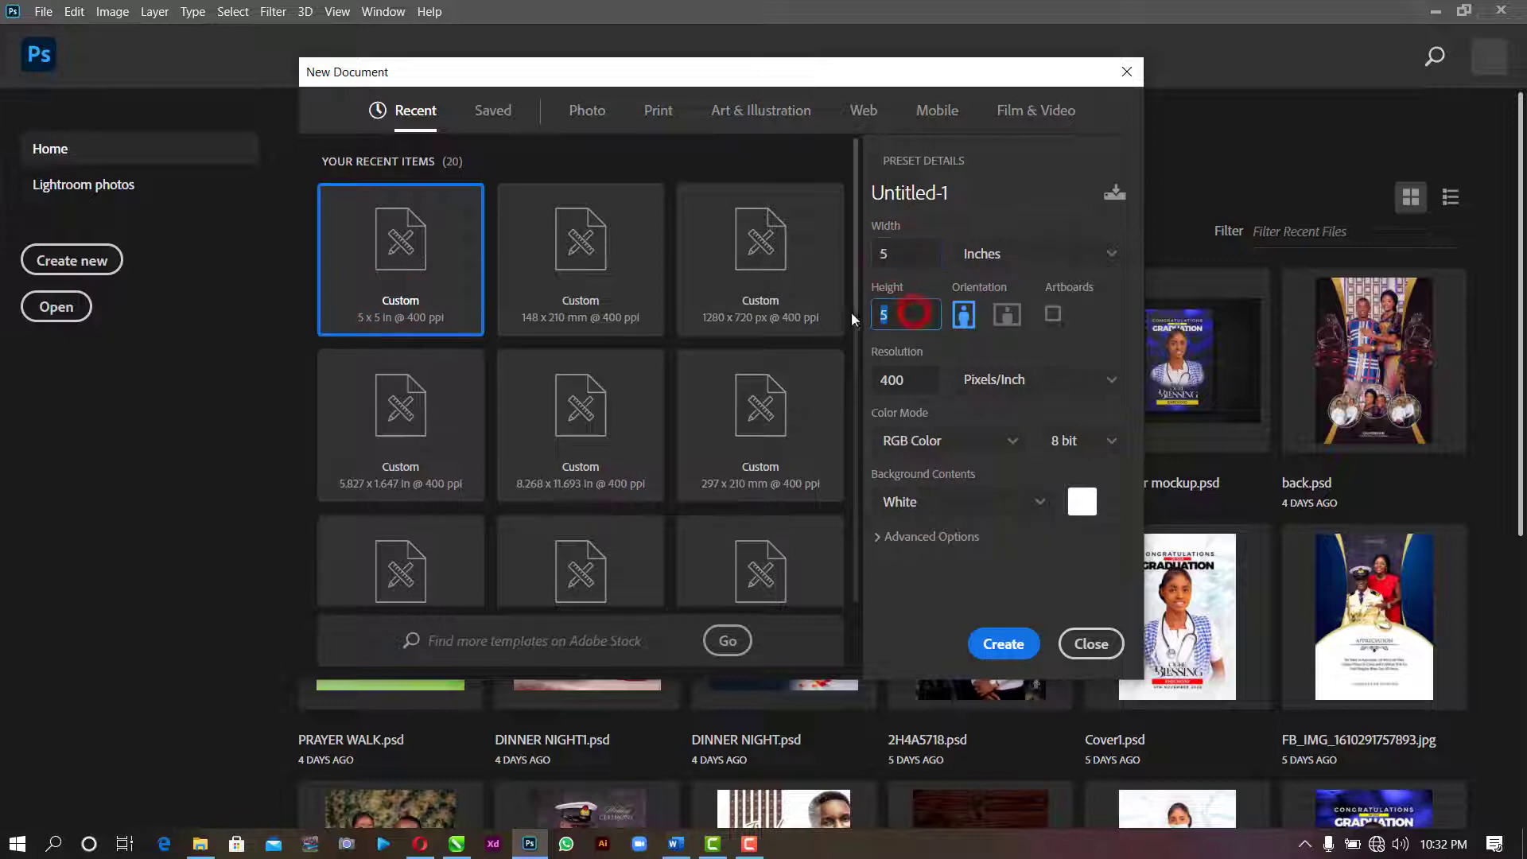
click(921, 378)
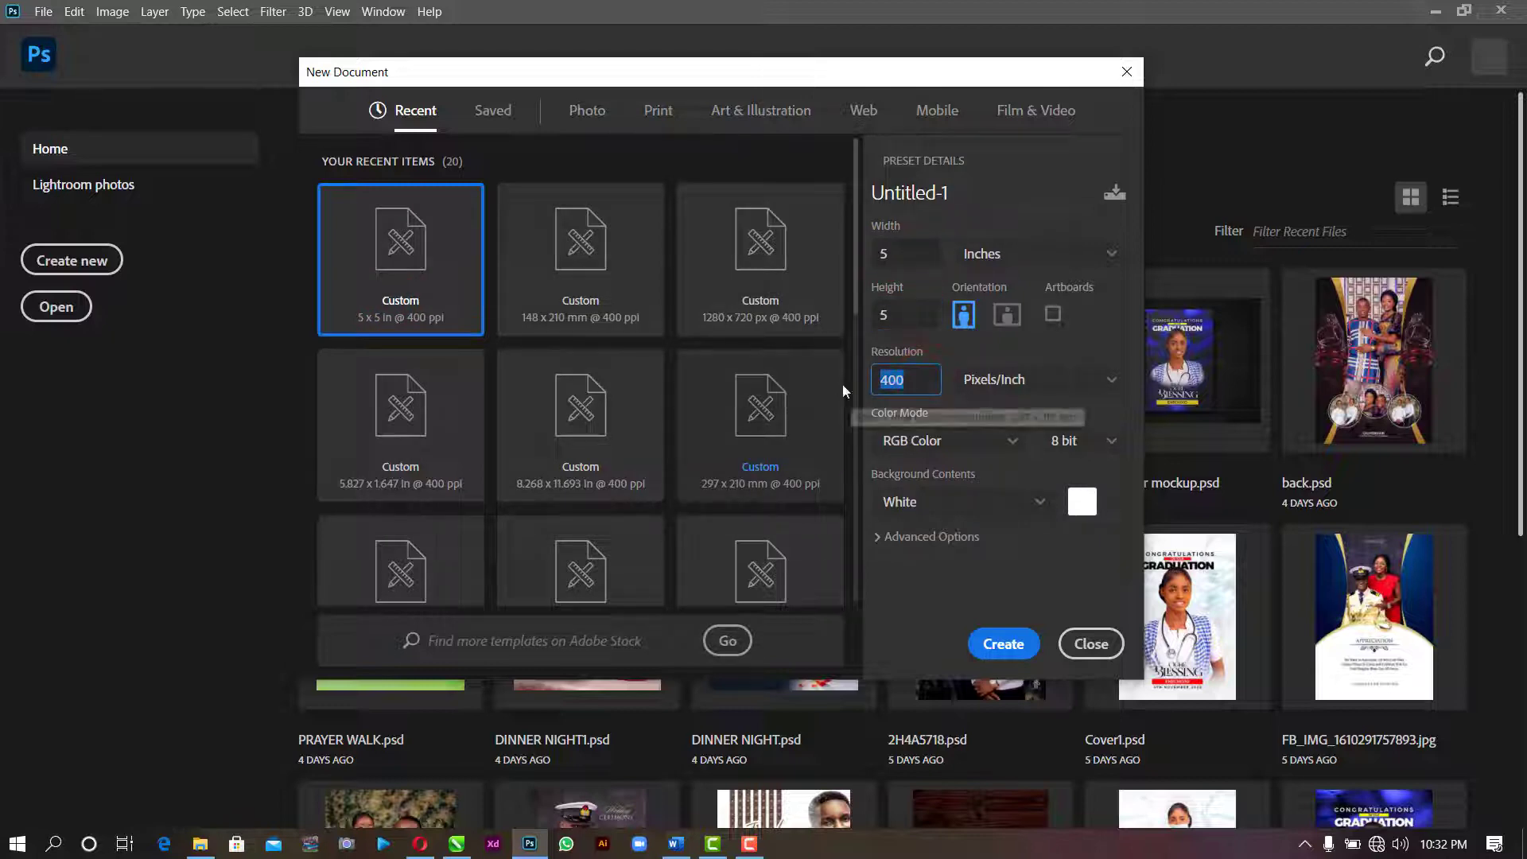
click(1000, 645)
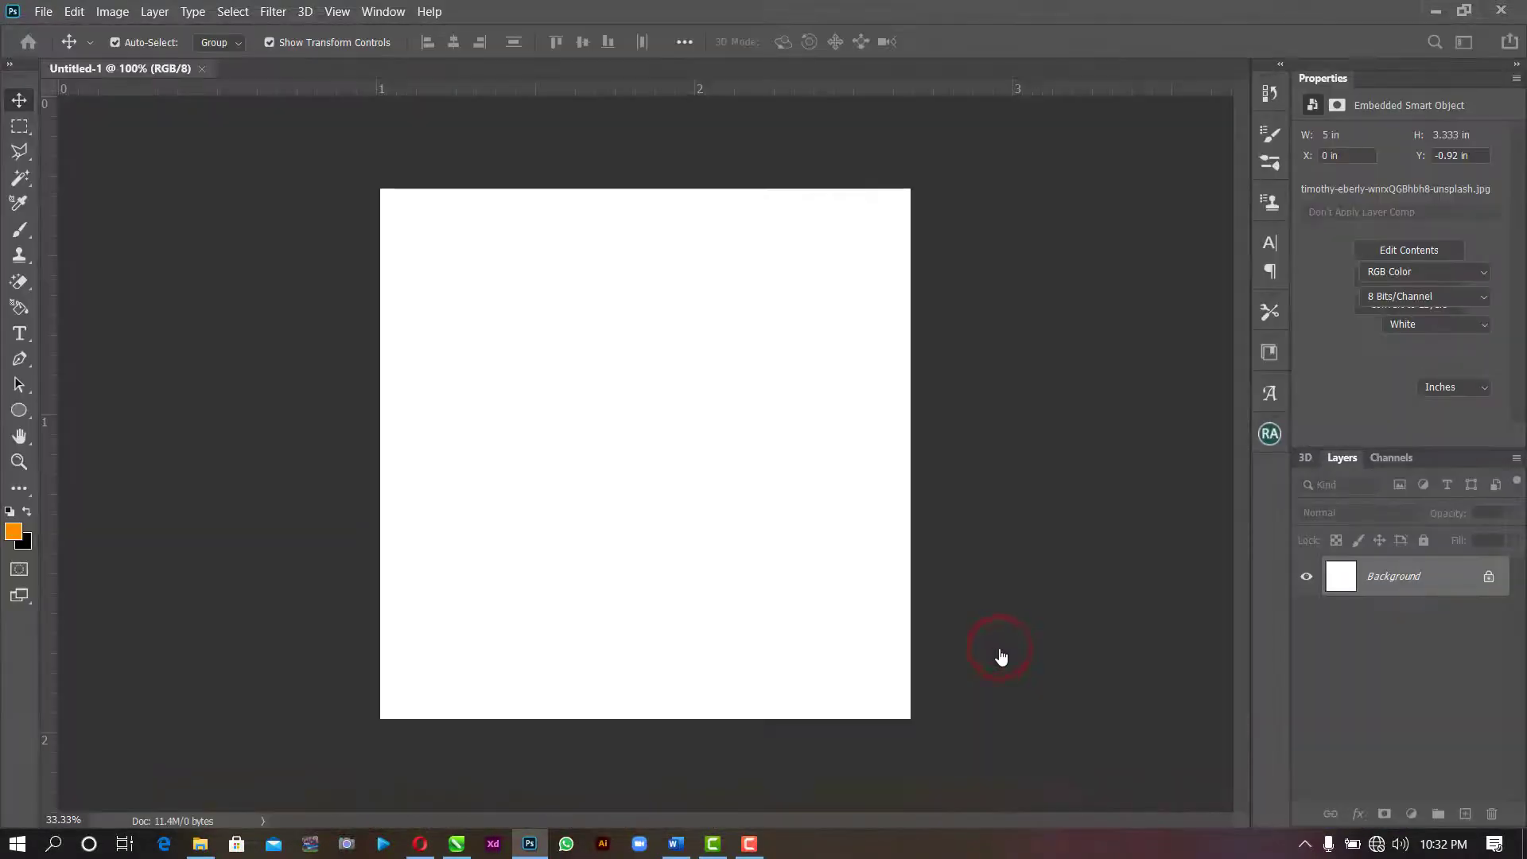
key(z)
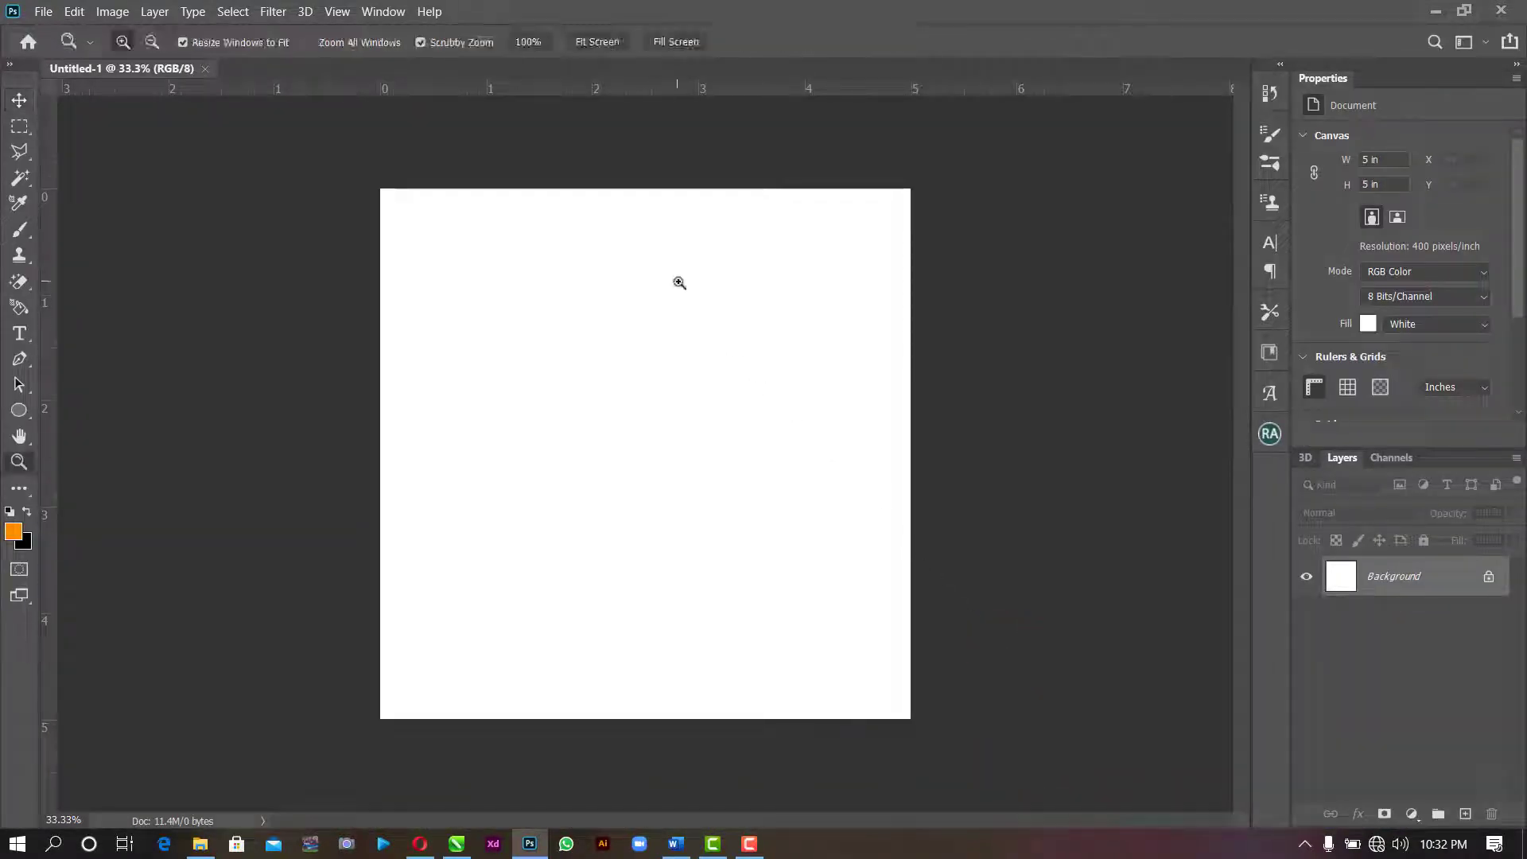
right_click(679, 282)
click(713, 294)
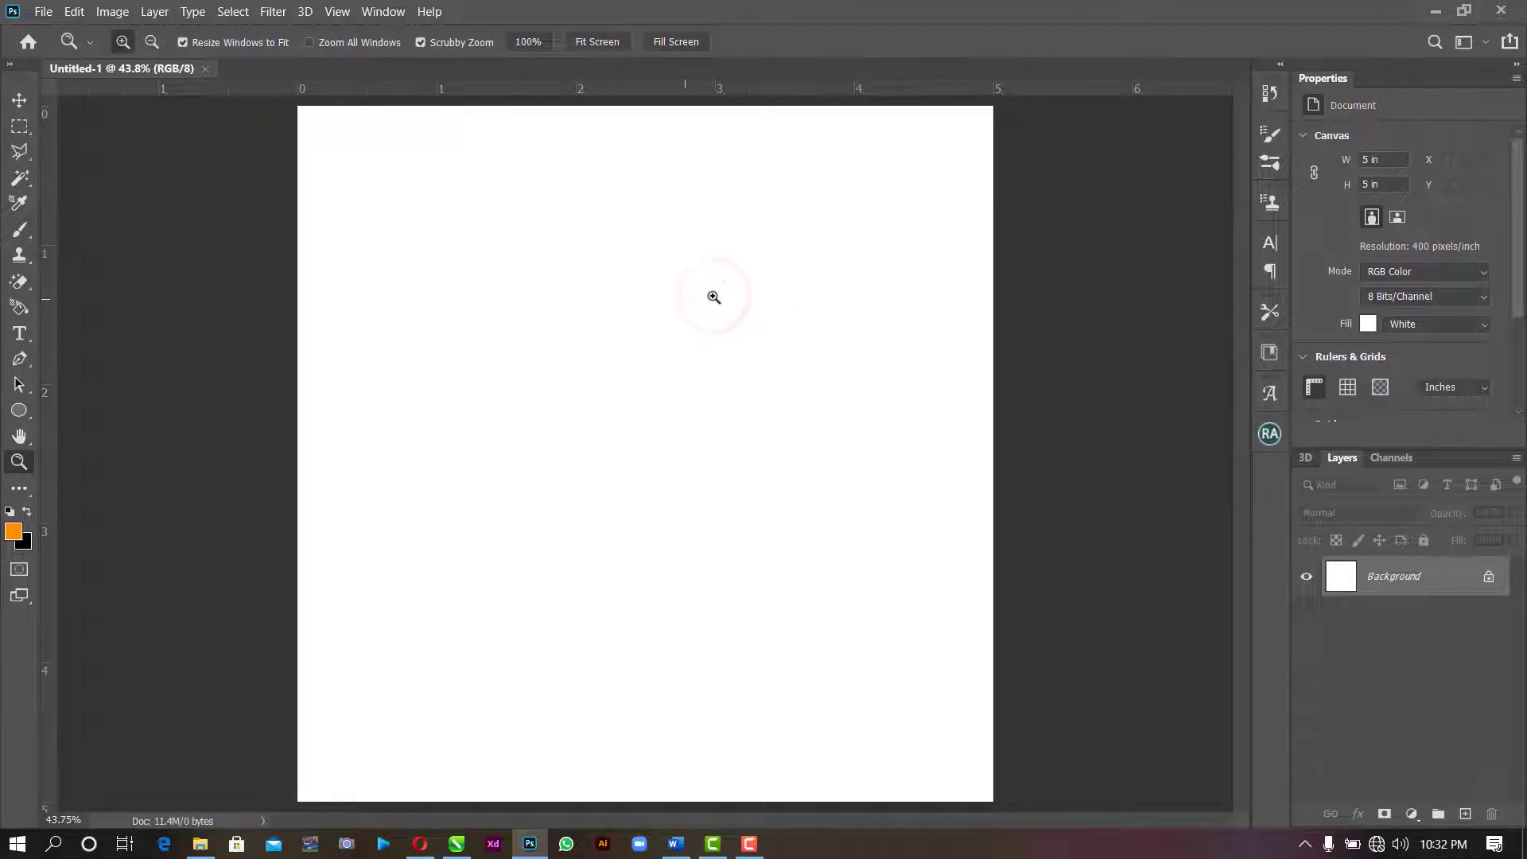
alt+click(634, 390)
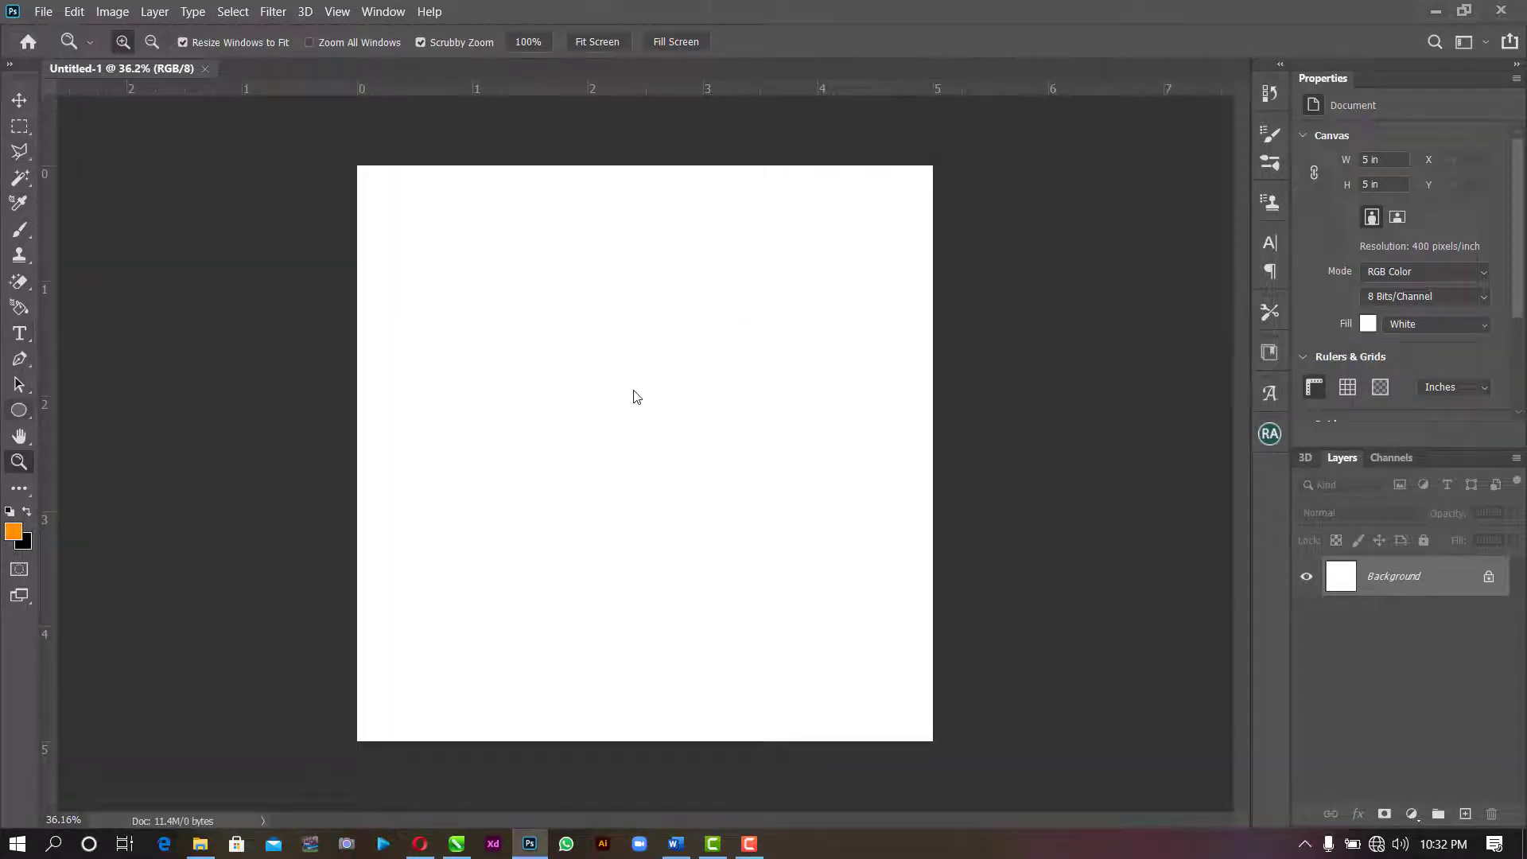
click(19, 100)
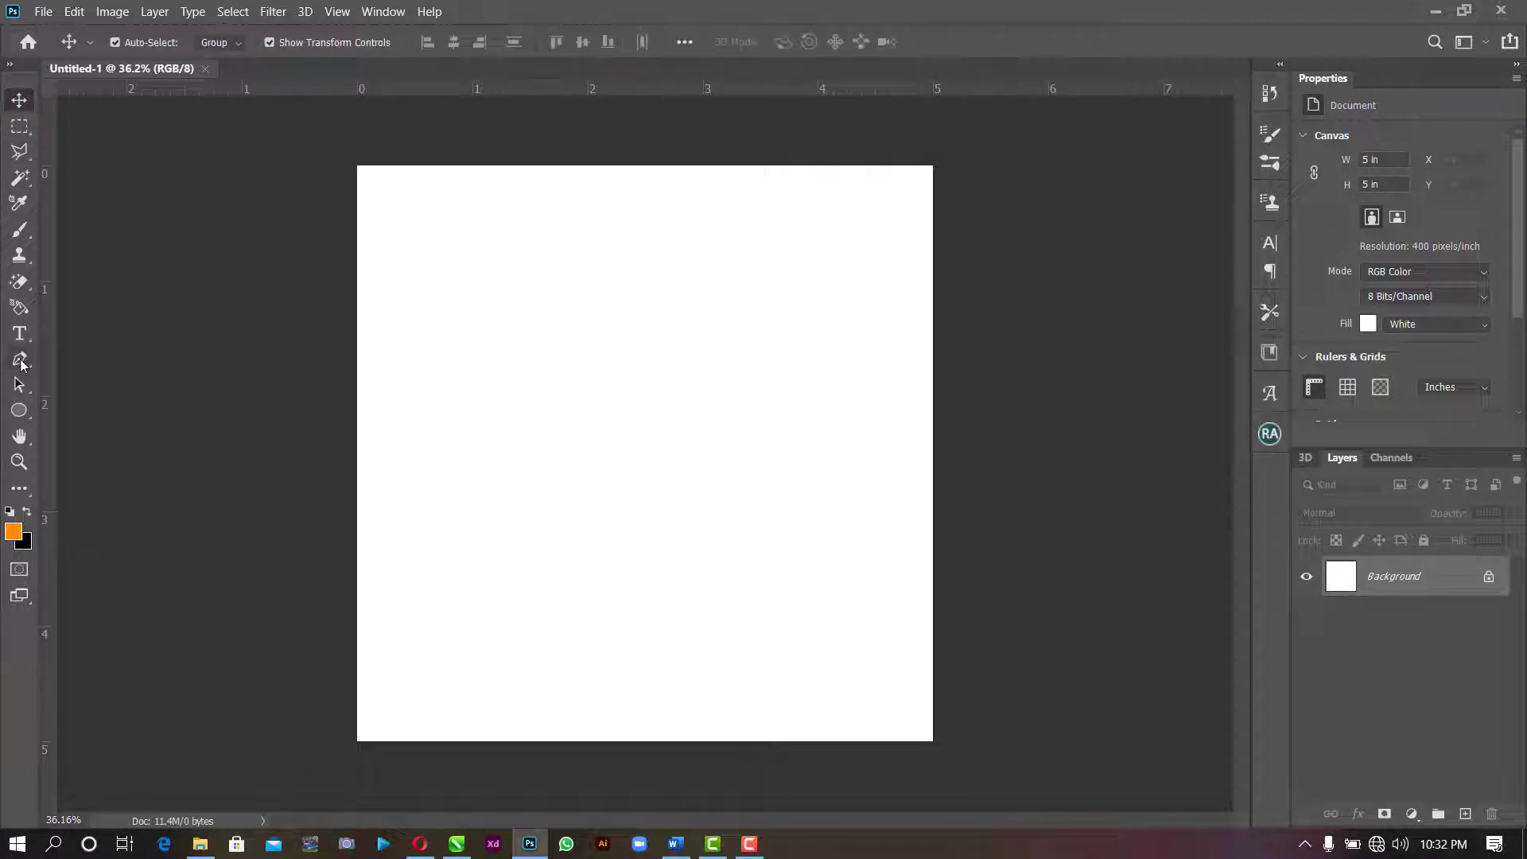
- Draw an irregular zigzag edge about 1700 px wide with the Pen tool in Shape mode, starting beyond the canvas's left edge and crossing its lower part
click(22, 364)
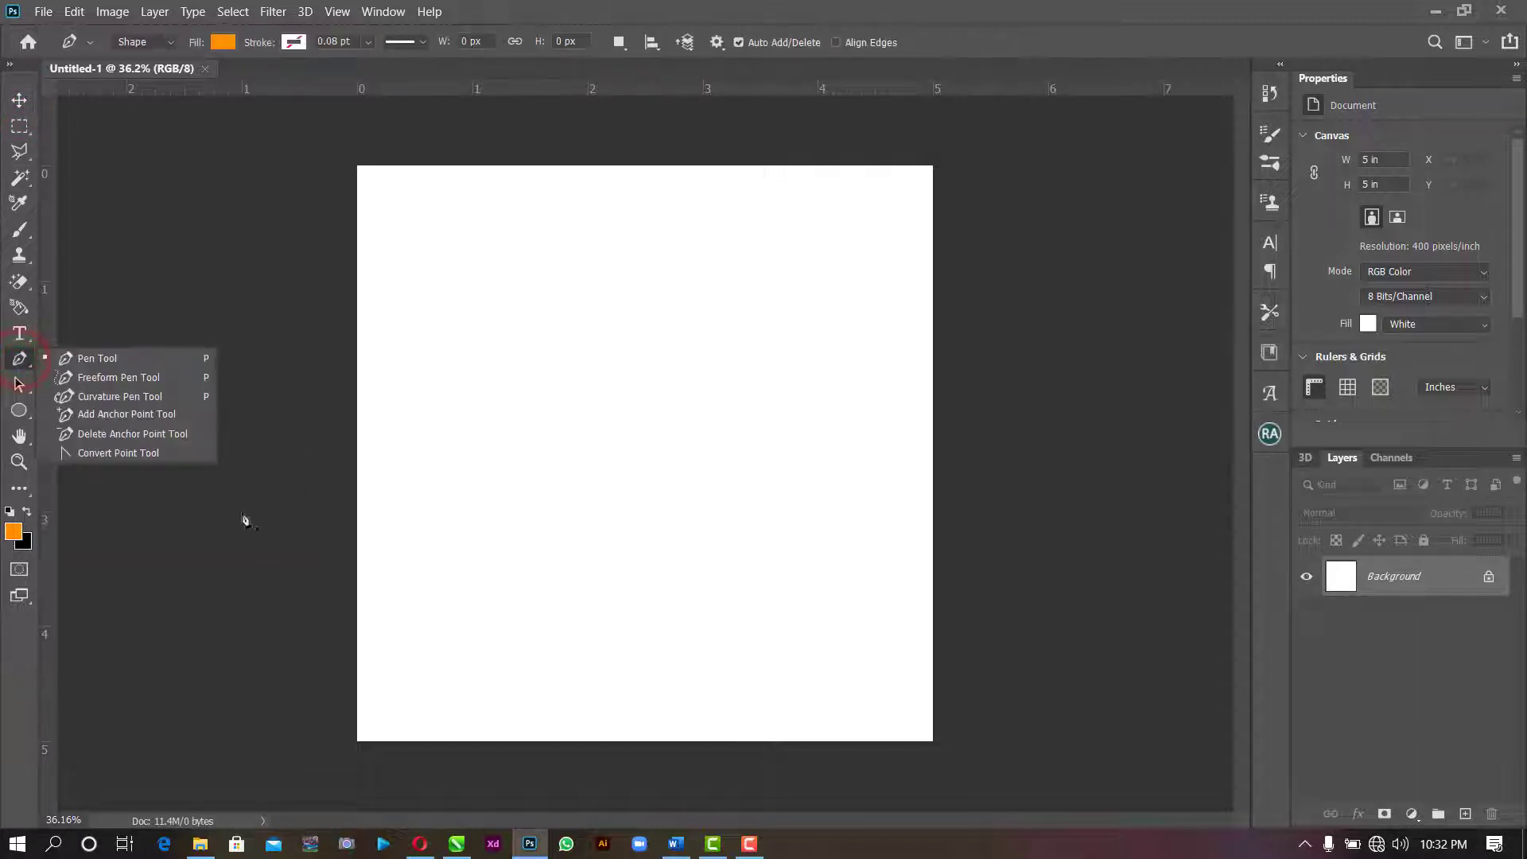
click(338, 578)
click(338, 578)
click(385, 577)
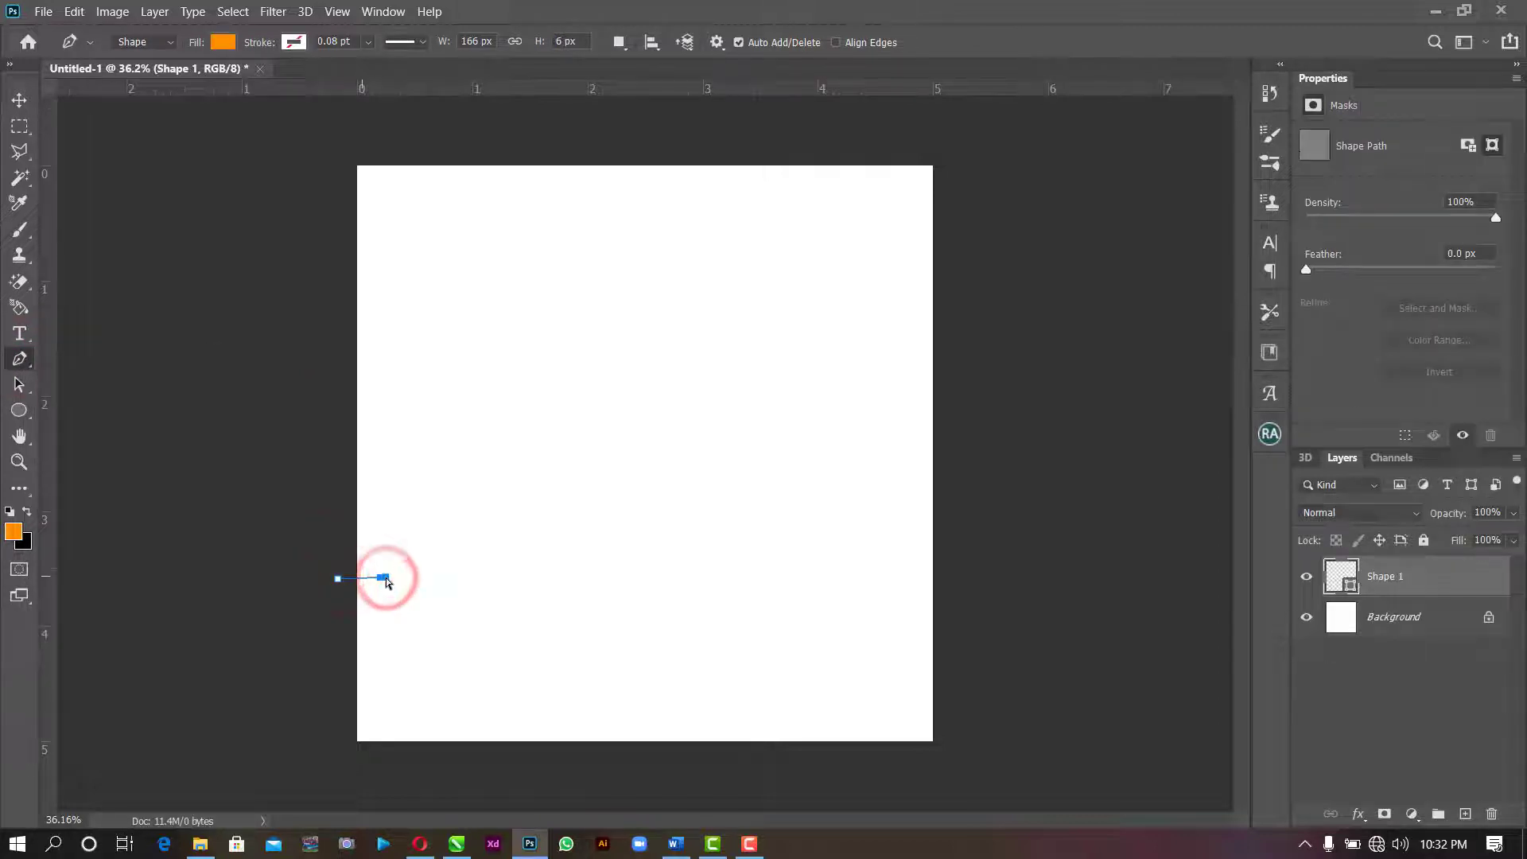
key(ctrl+z)
scroll(385, 577, up, 4)
click(294, 623)
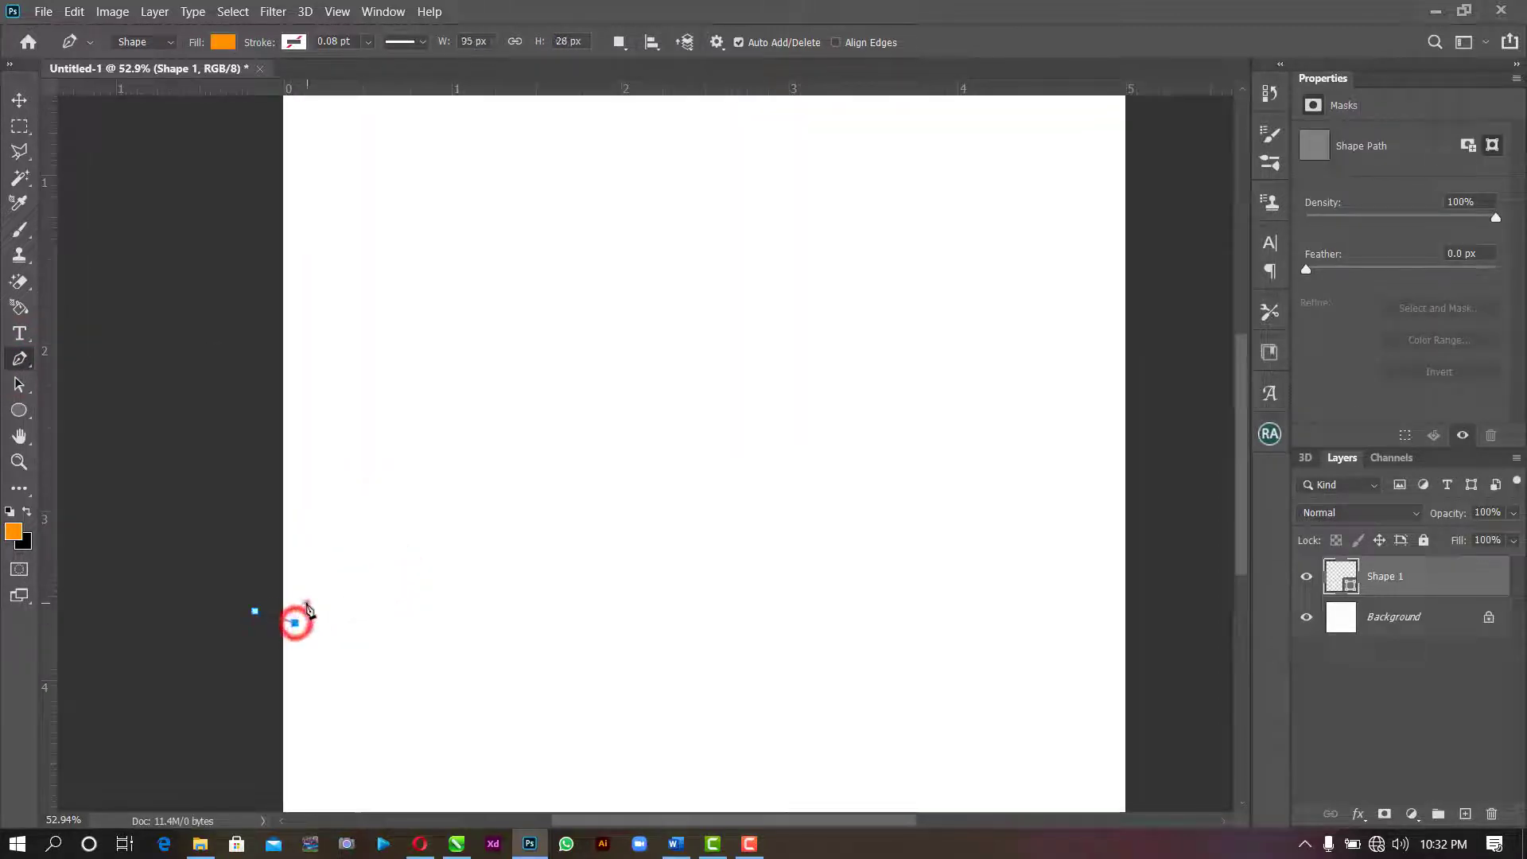
click(306, 603)
click(311, 615)
click(322, 628)
click(327, 618)
click(335, 611)
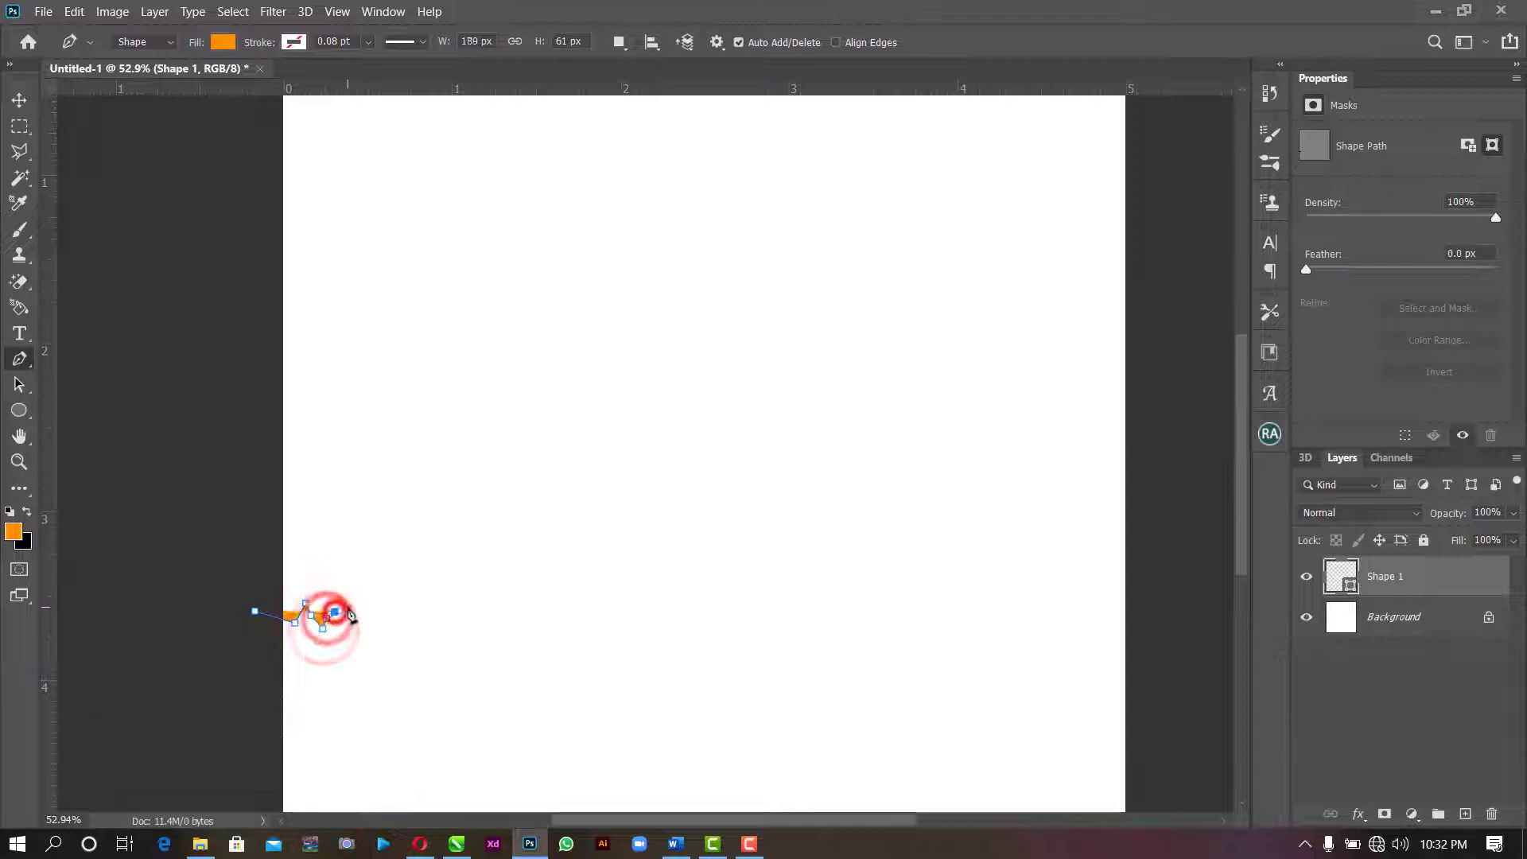
click(346, 607)
click(342, 624)
click(359, 633)
click(369, 620)
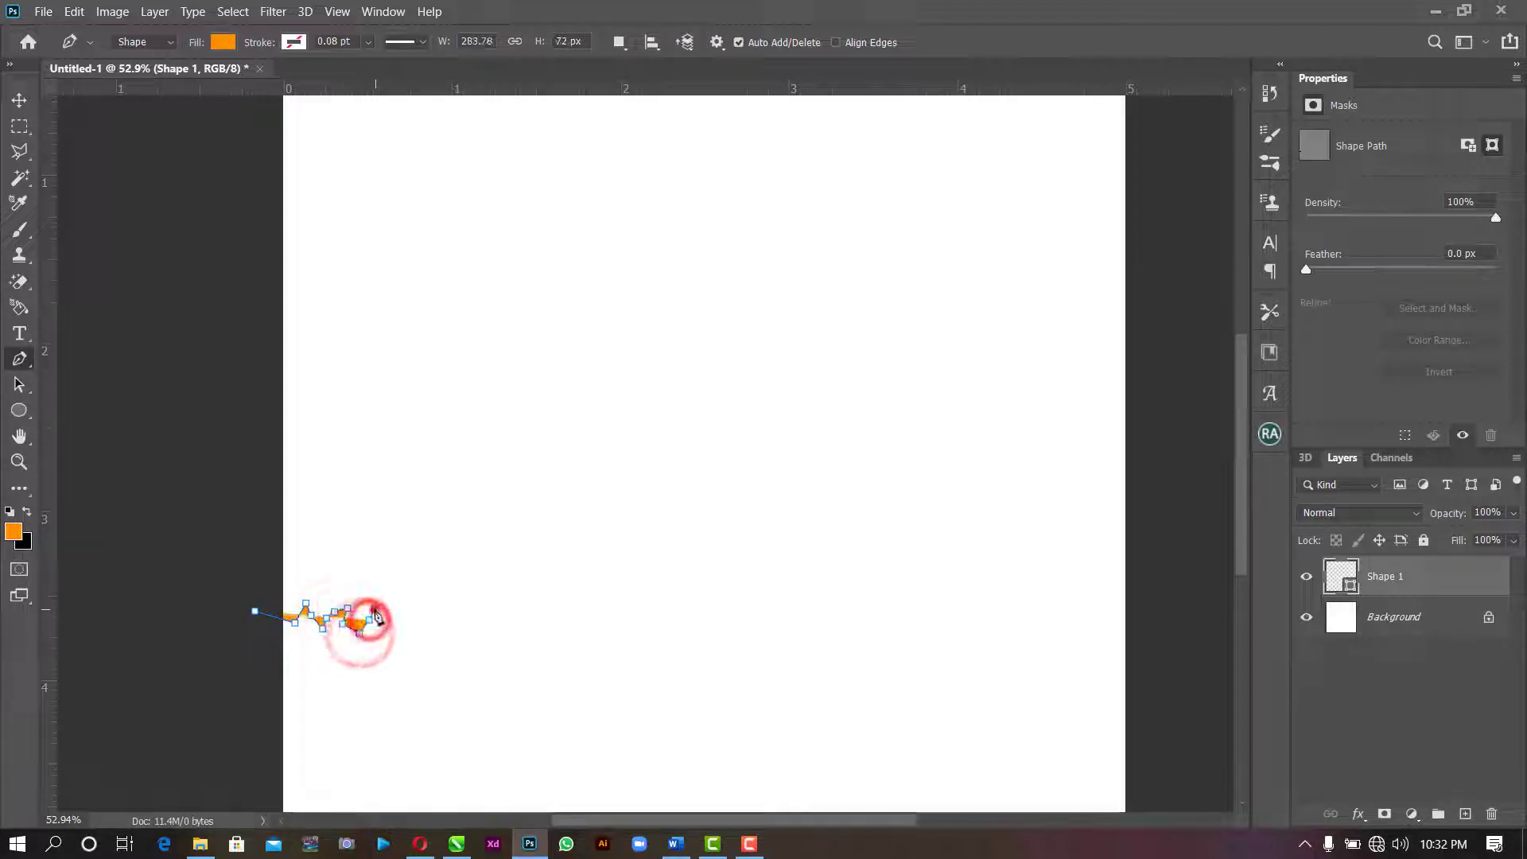
click(374, 609)
click(381, 628)
click(398, 615)
click(407, 611)
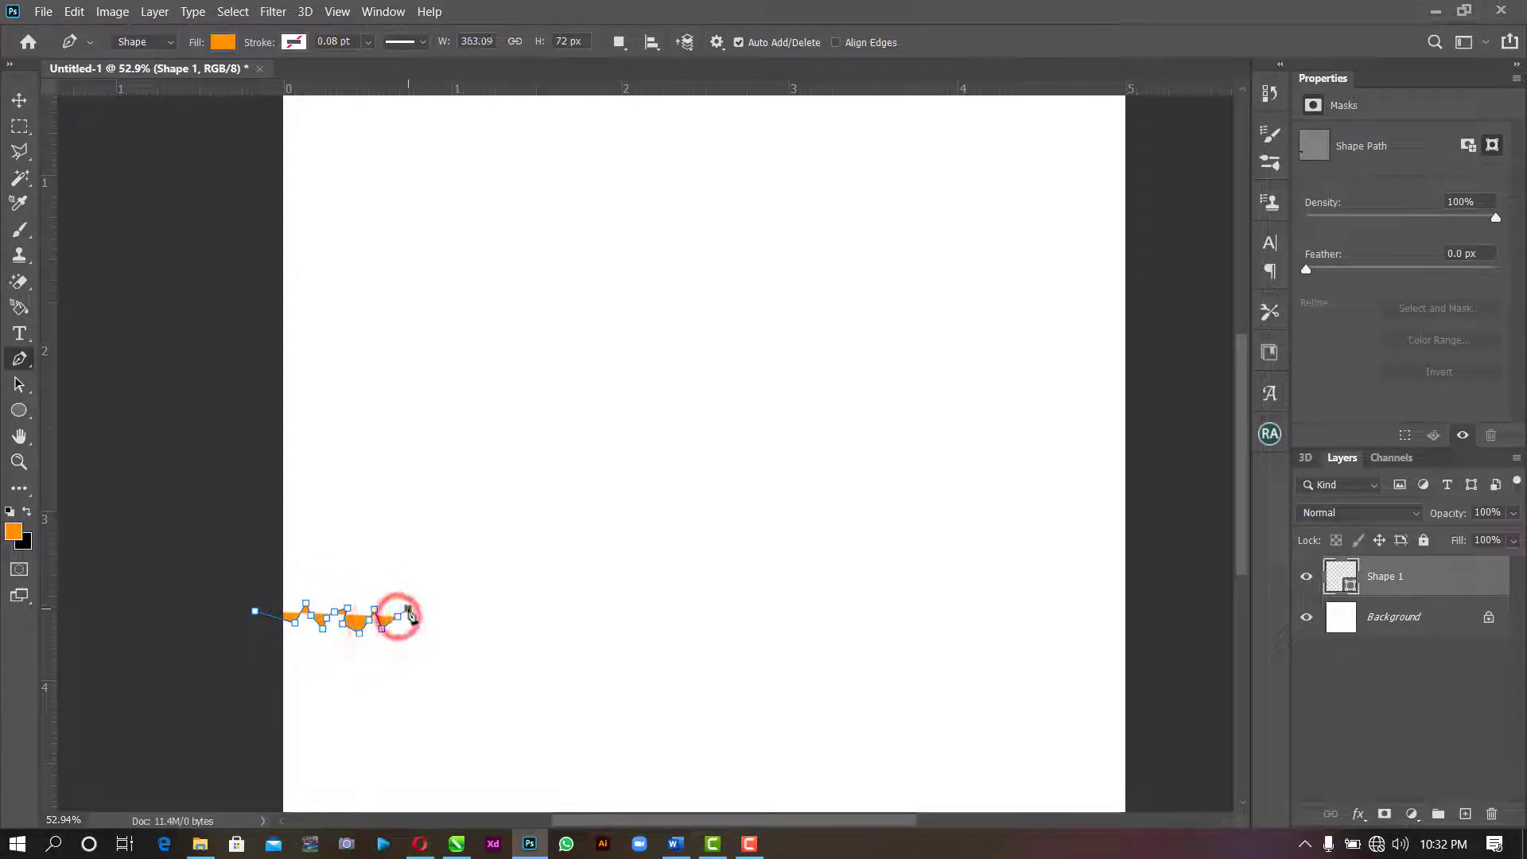
click(406, 632)
click(434, 633)
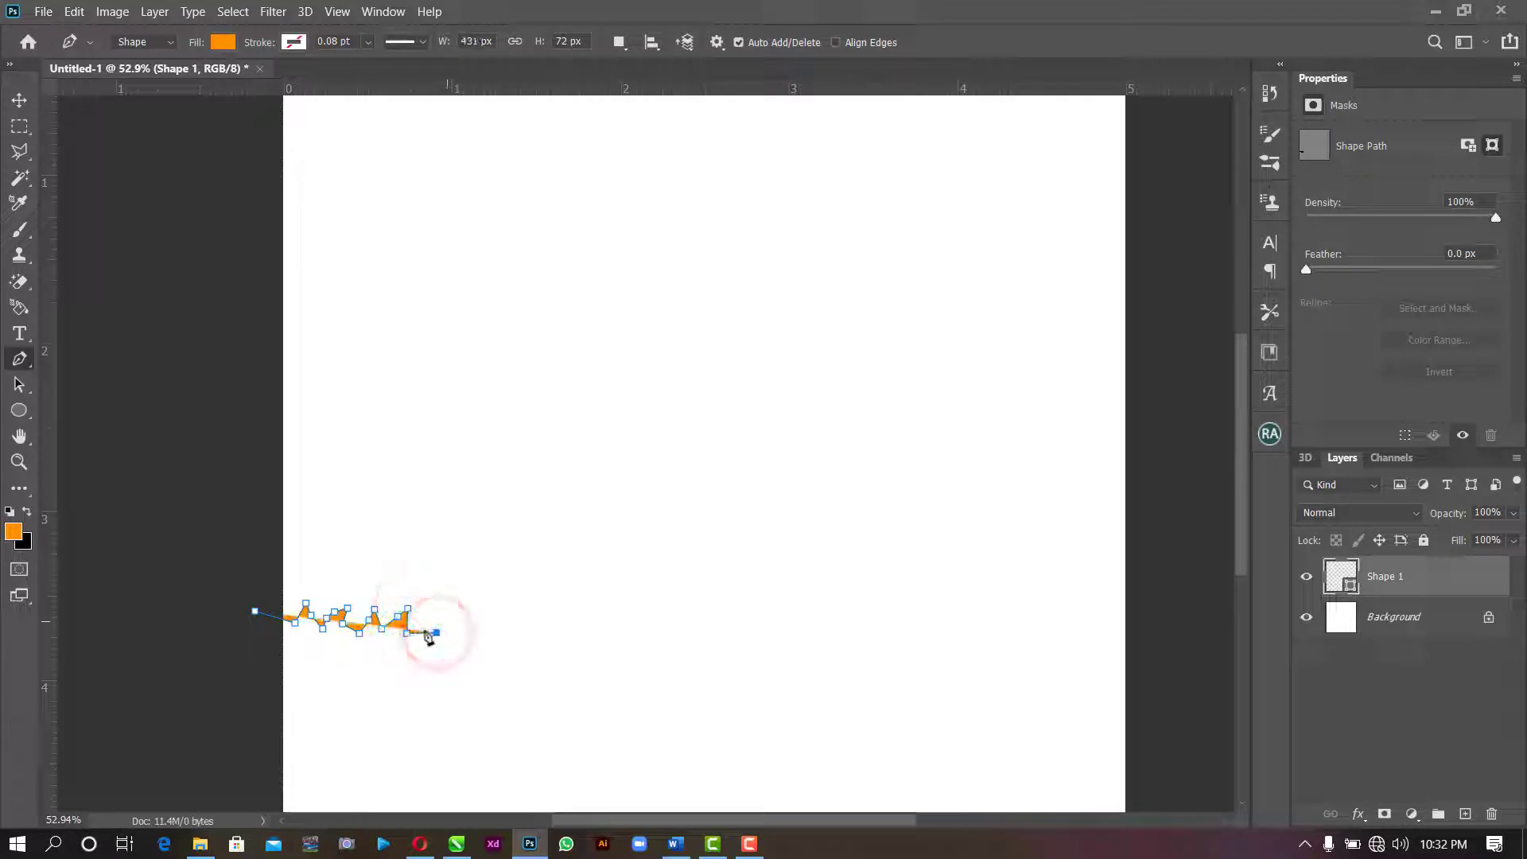
key(ctrl+z)
click(420, 628)
click(427, 609)
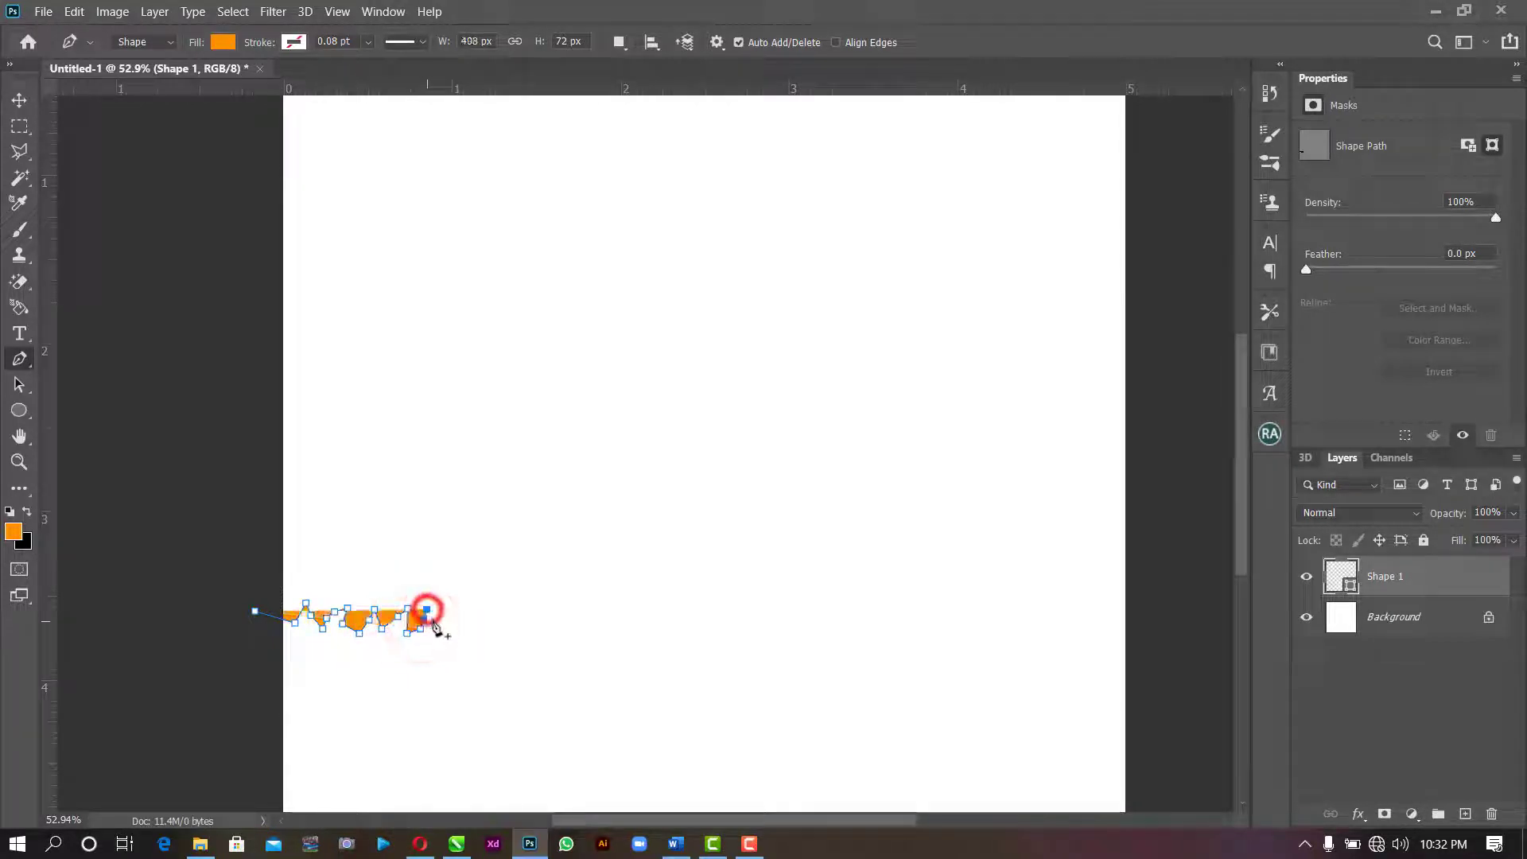
click(437, 625)
click(448, 617)
click(462, 620)
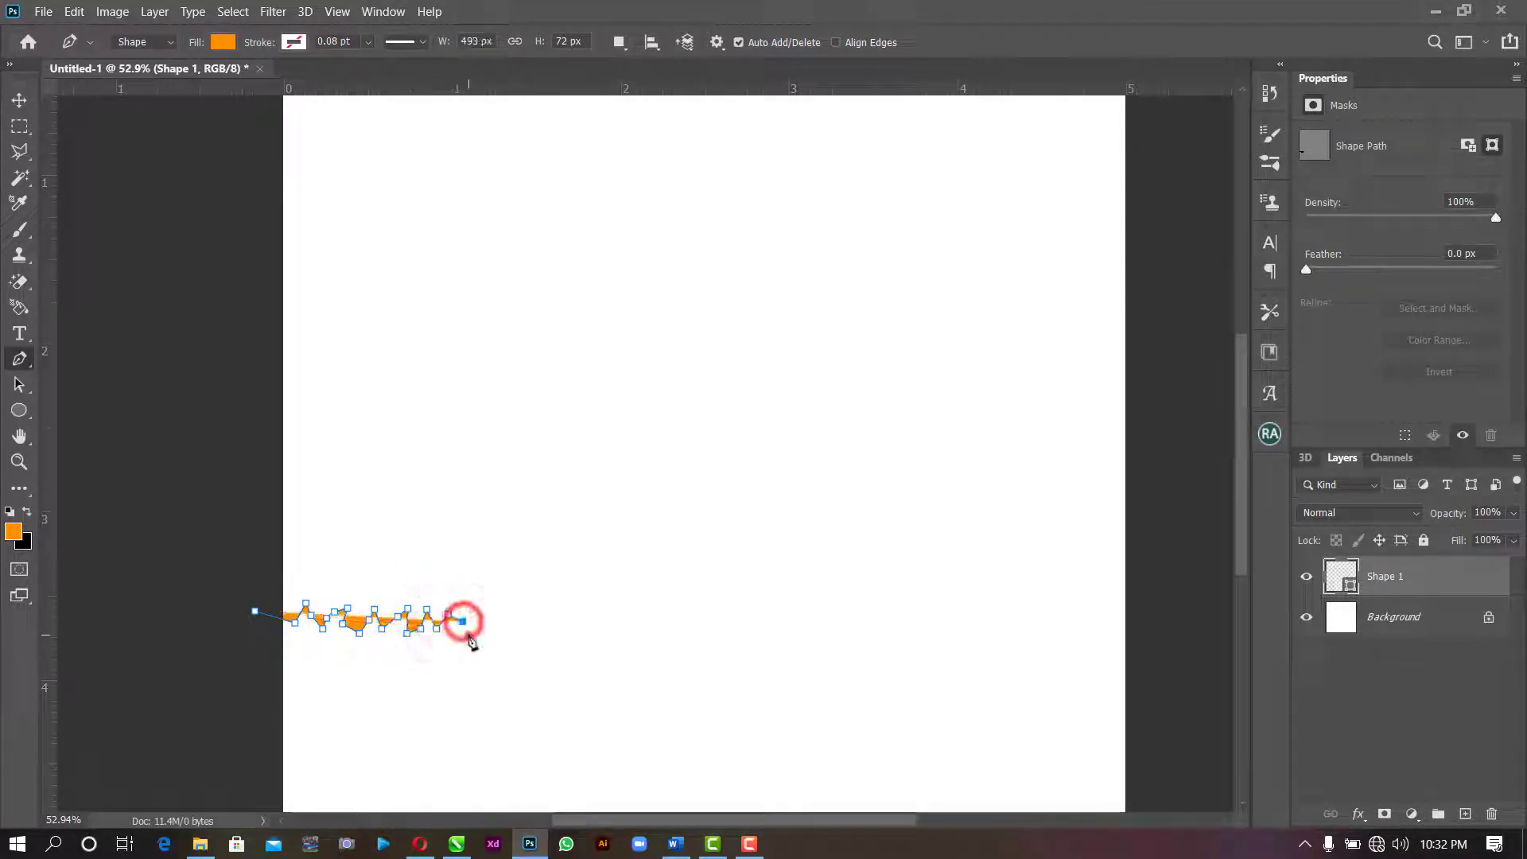
click(468, 634)
click(492, 636)
click(488, 613)
click(501, 609)
click(508, 640)
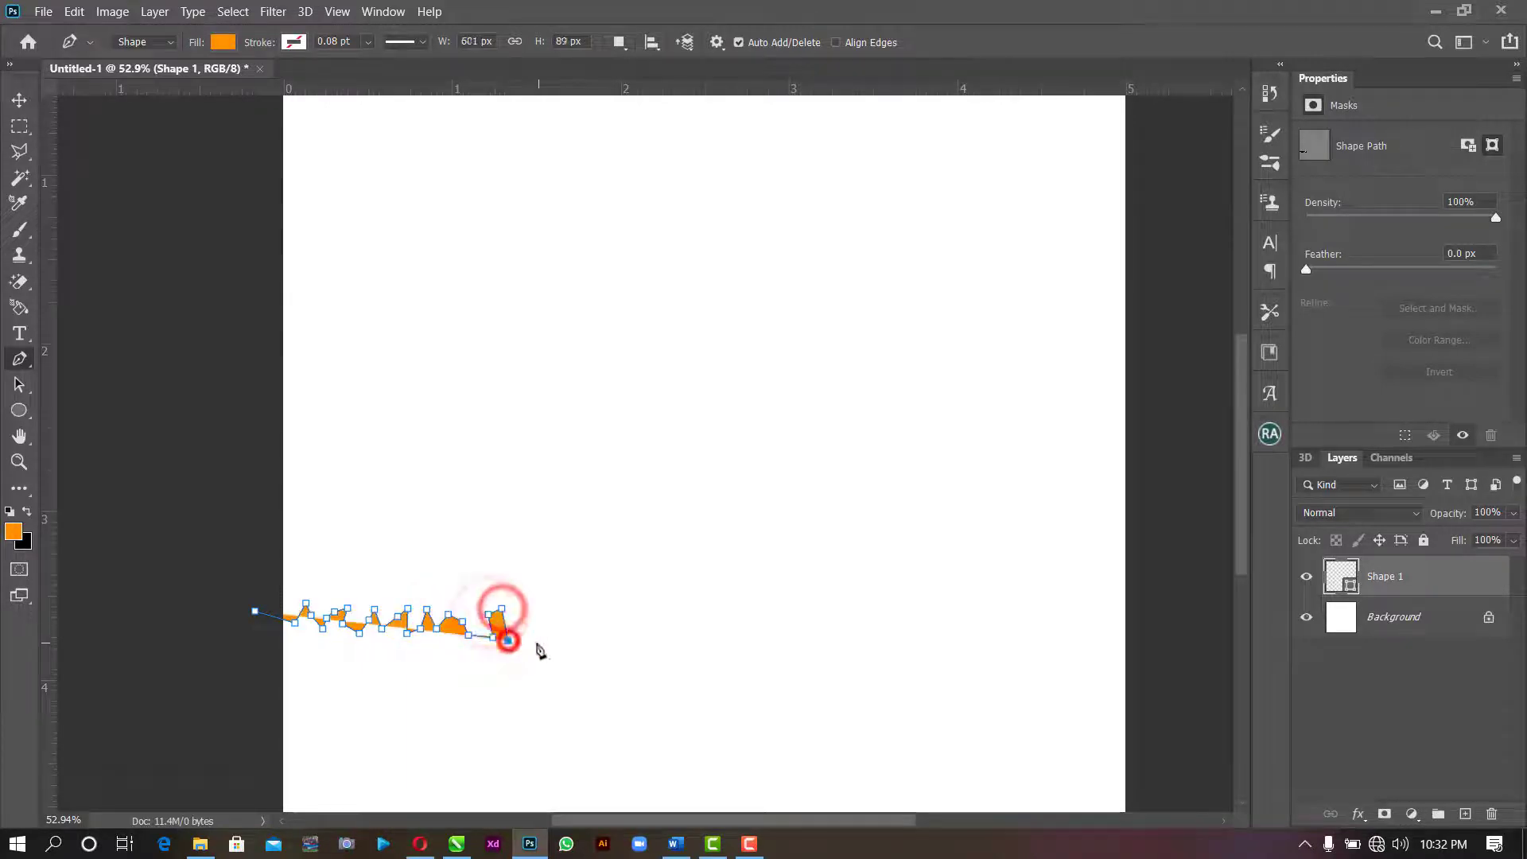
click(533, 643)
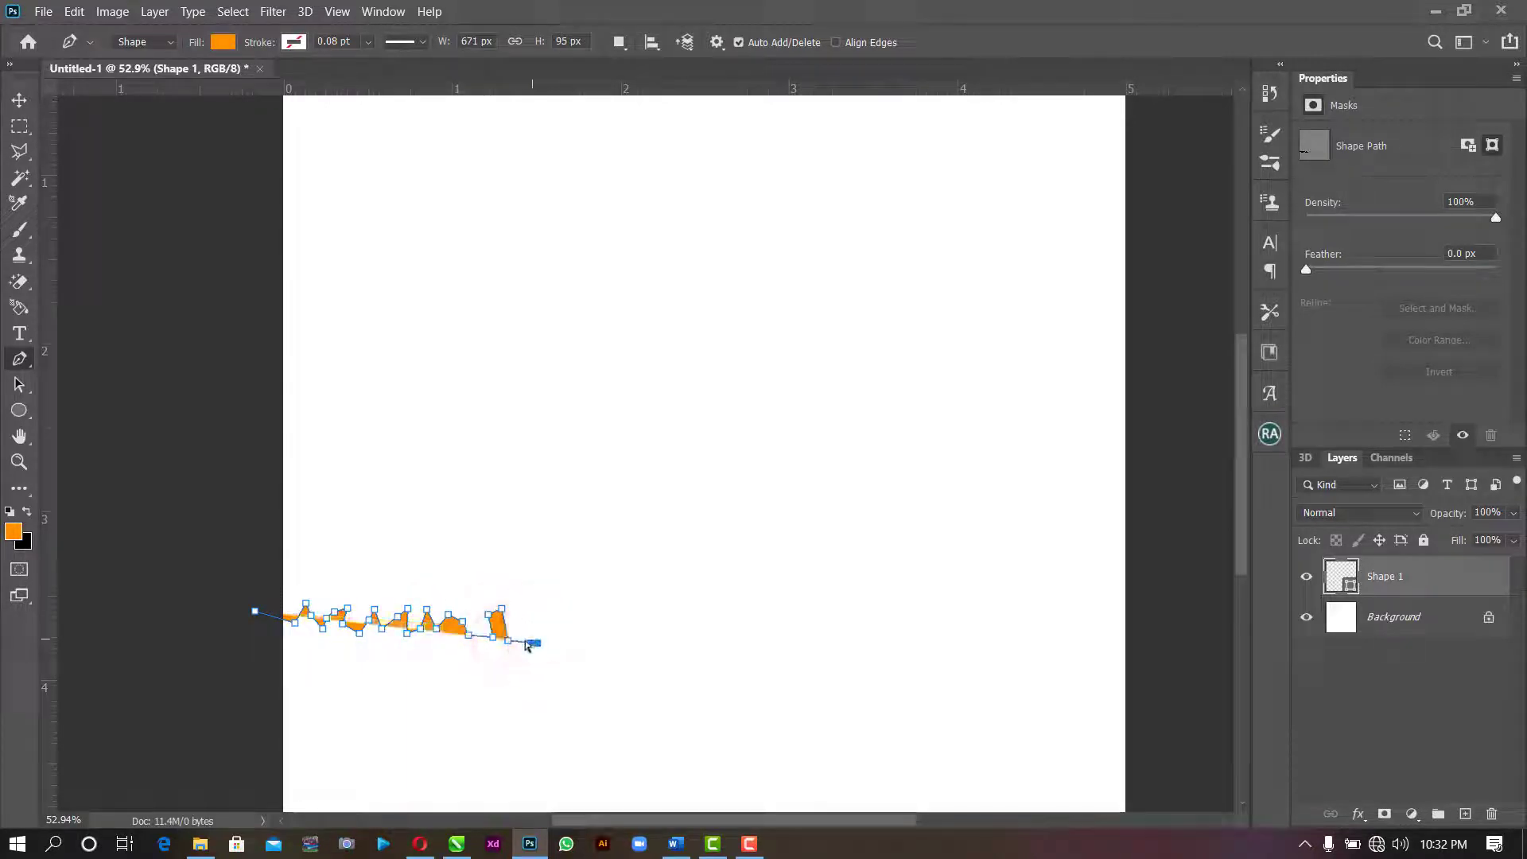
click(523, 640)
click(534, 618)
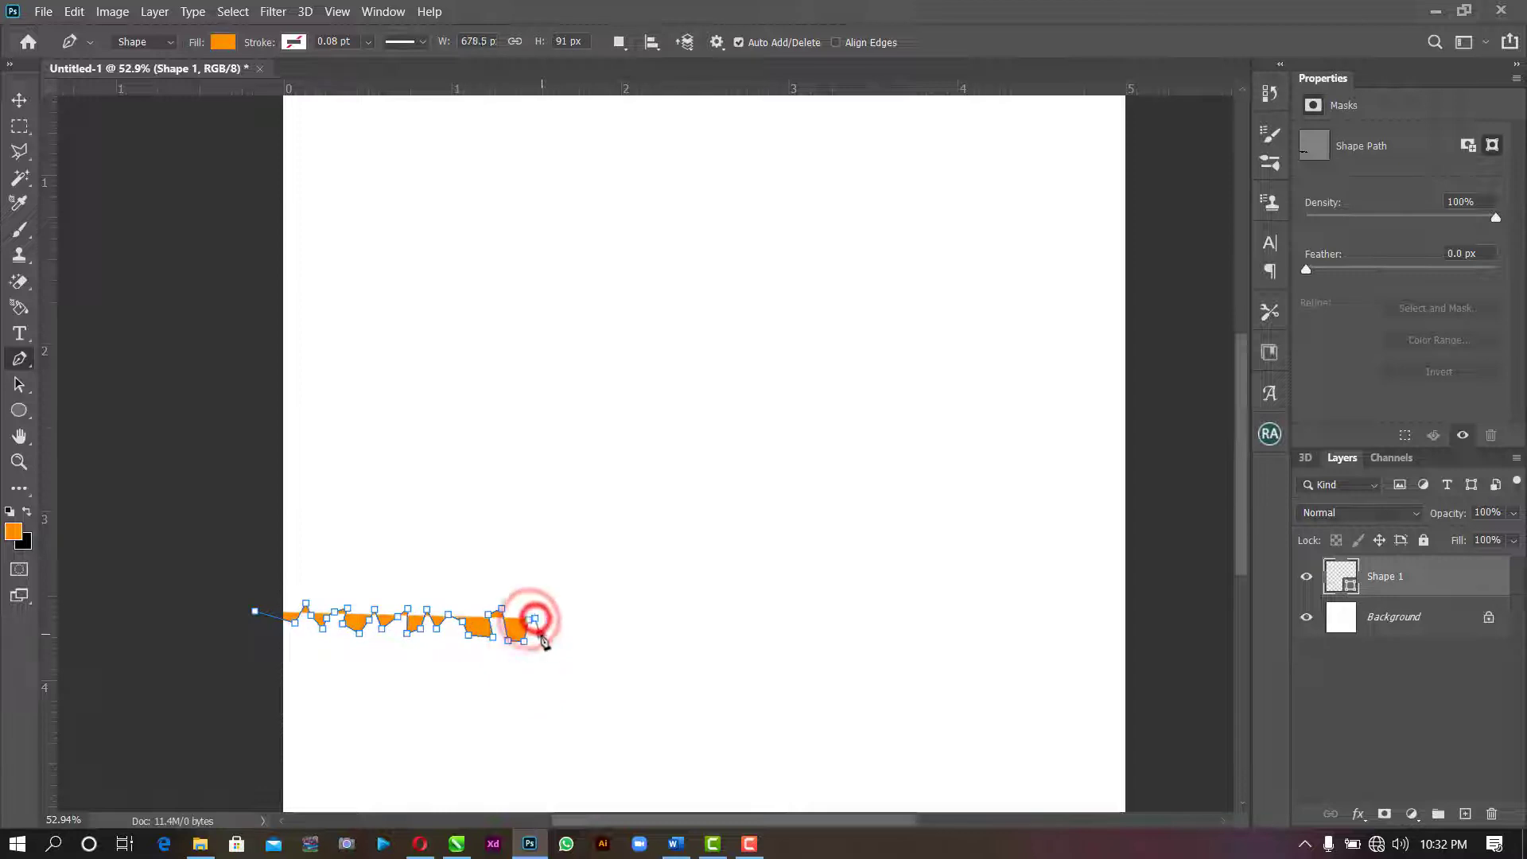
click(540, 633)
click(550, 640)
click(563, 629)
click(572, 621)
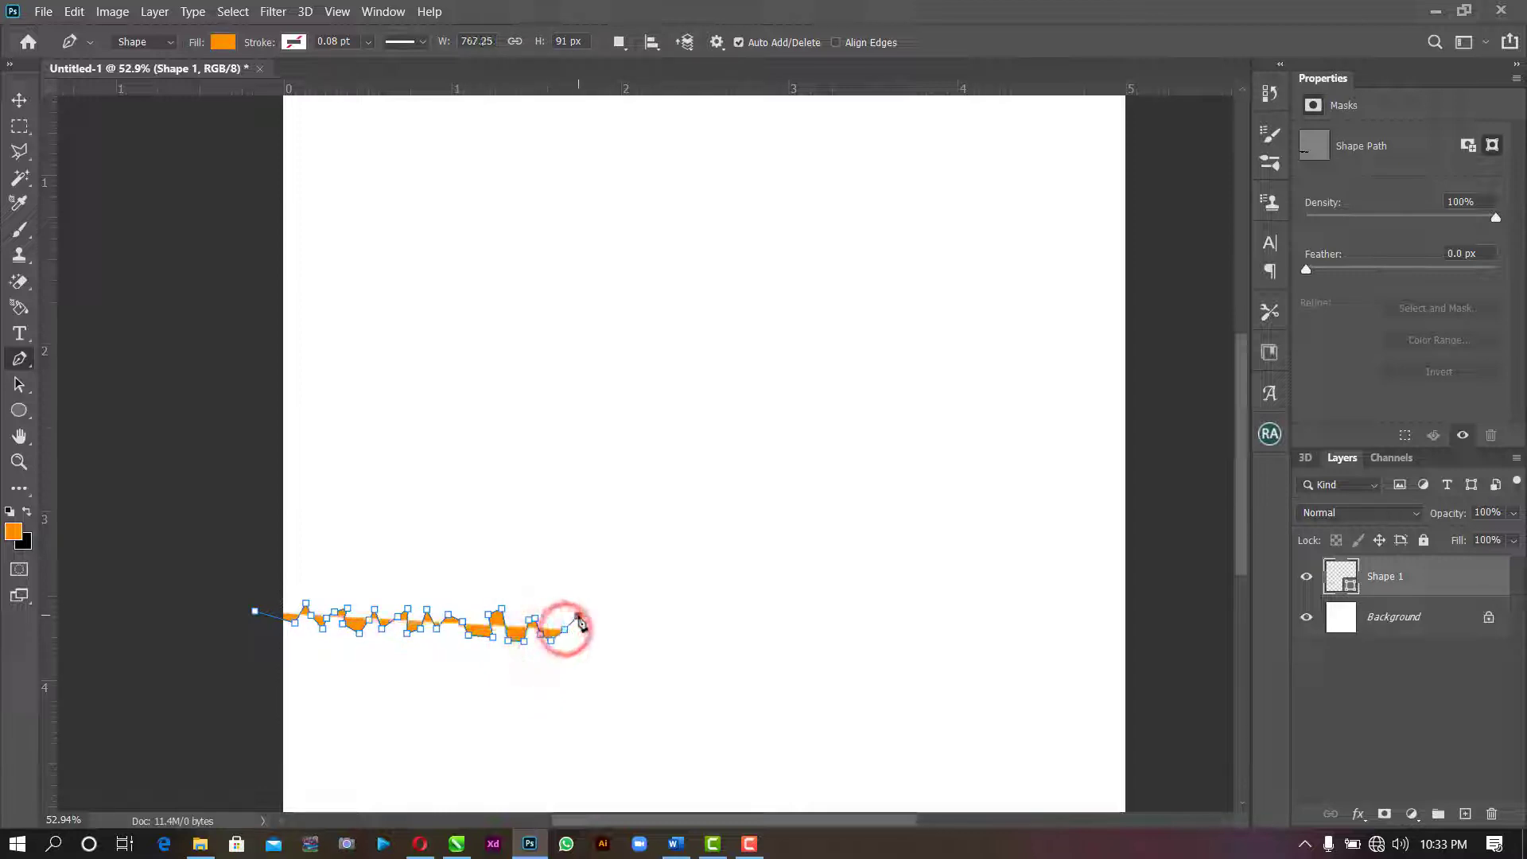
click(578, 615)
click(583, 644)
click(588, 618)
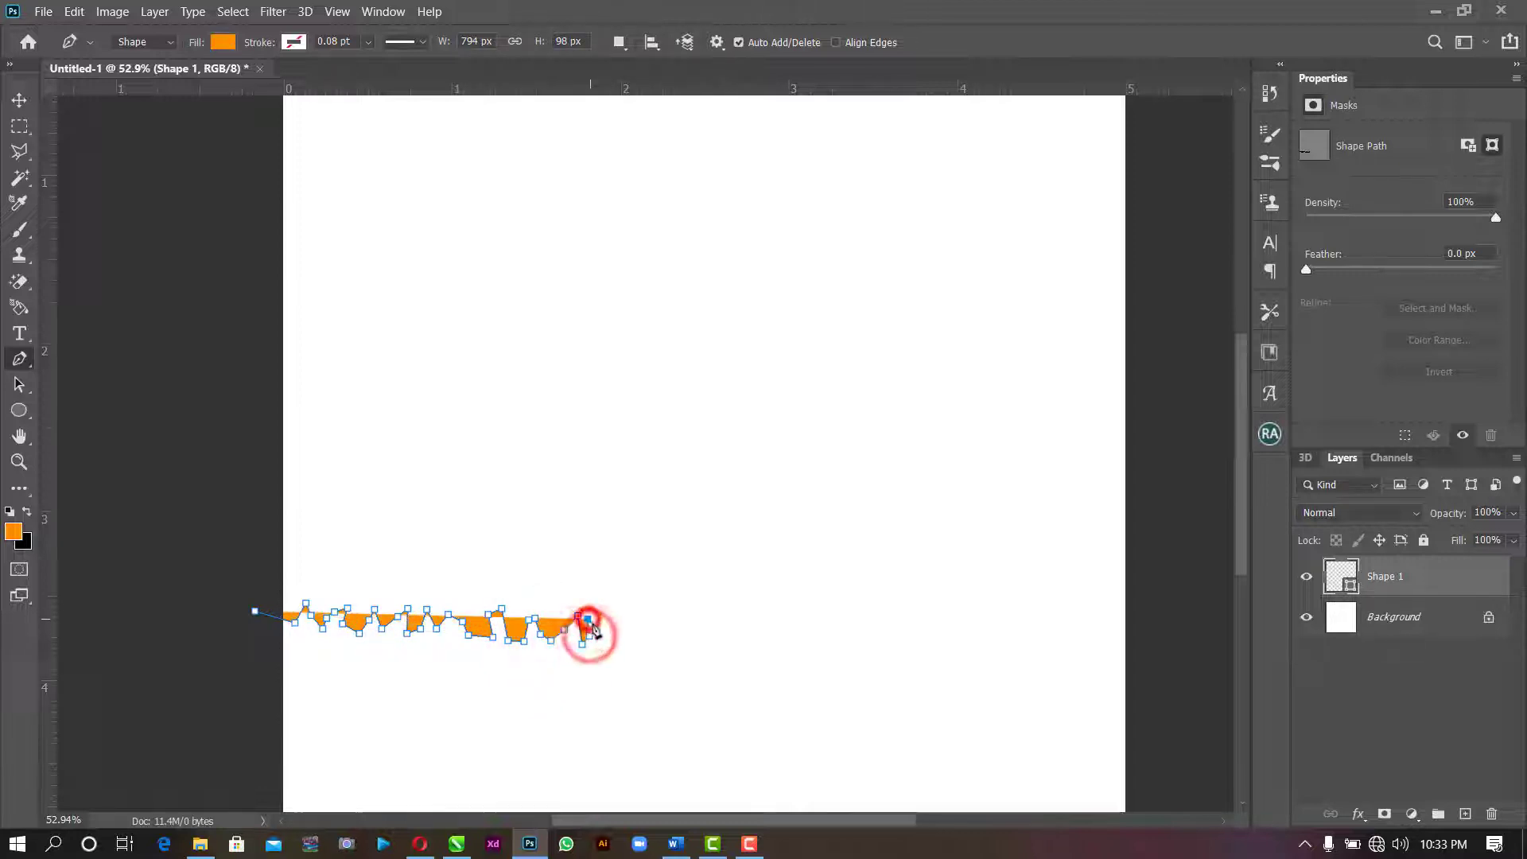
click(598, 644)
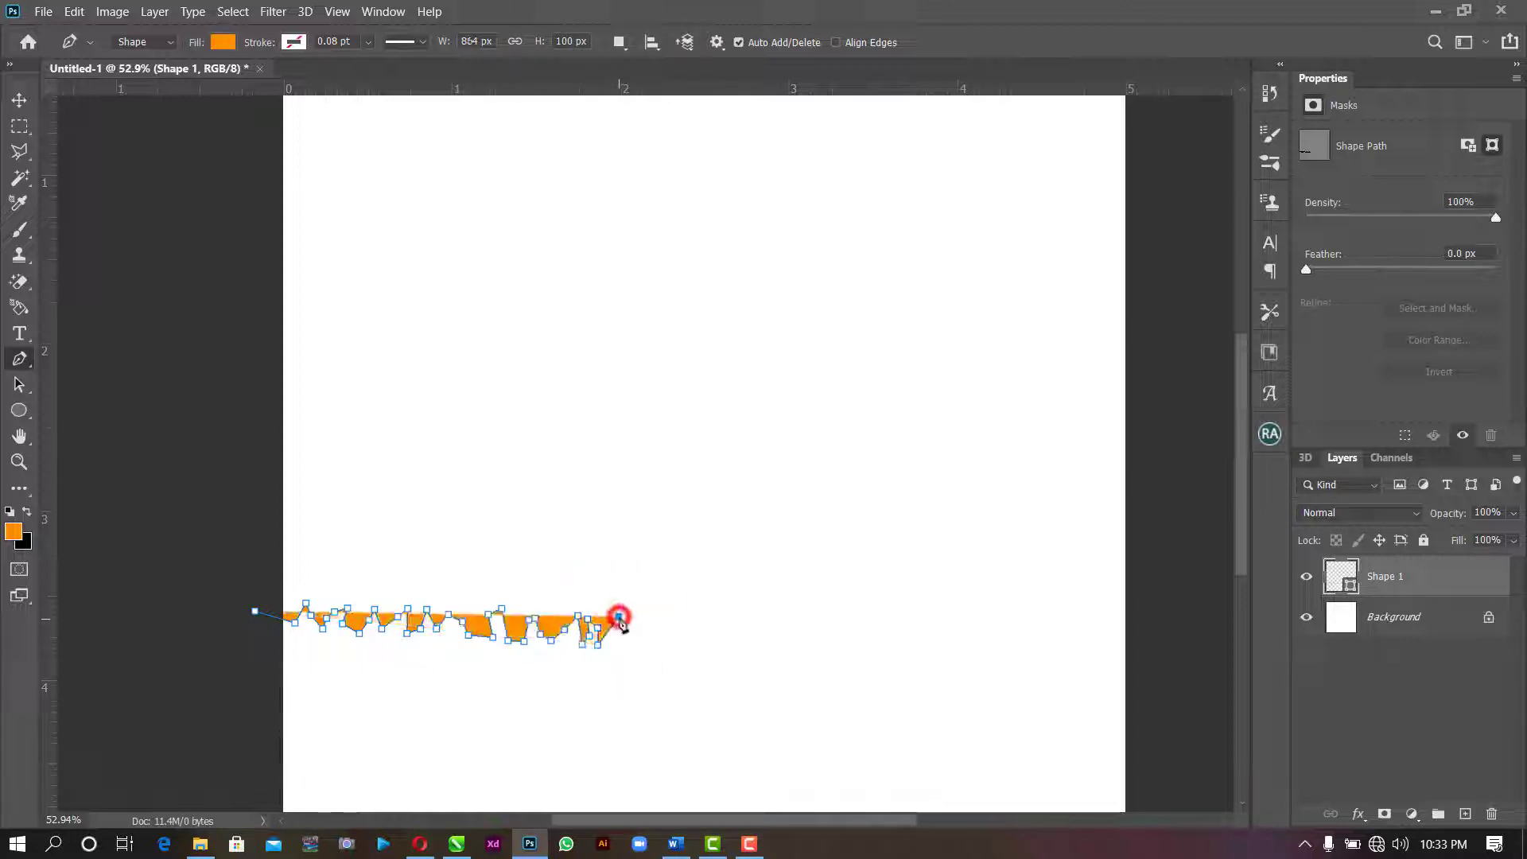
click(628, 647)
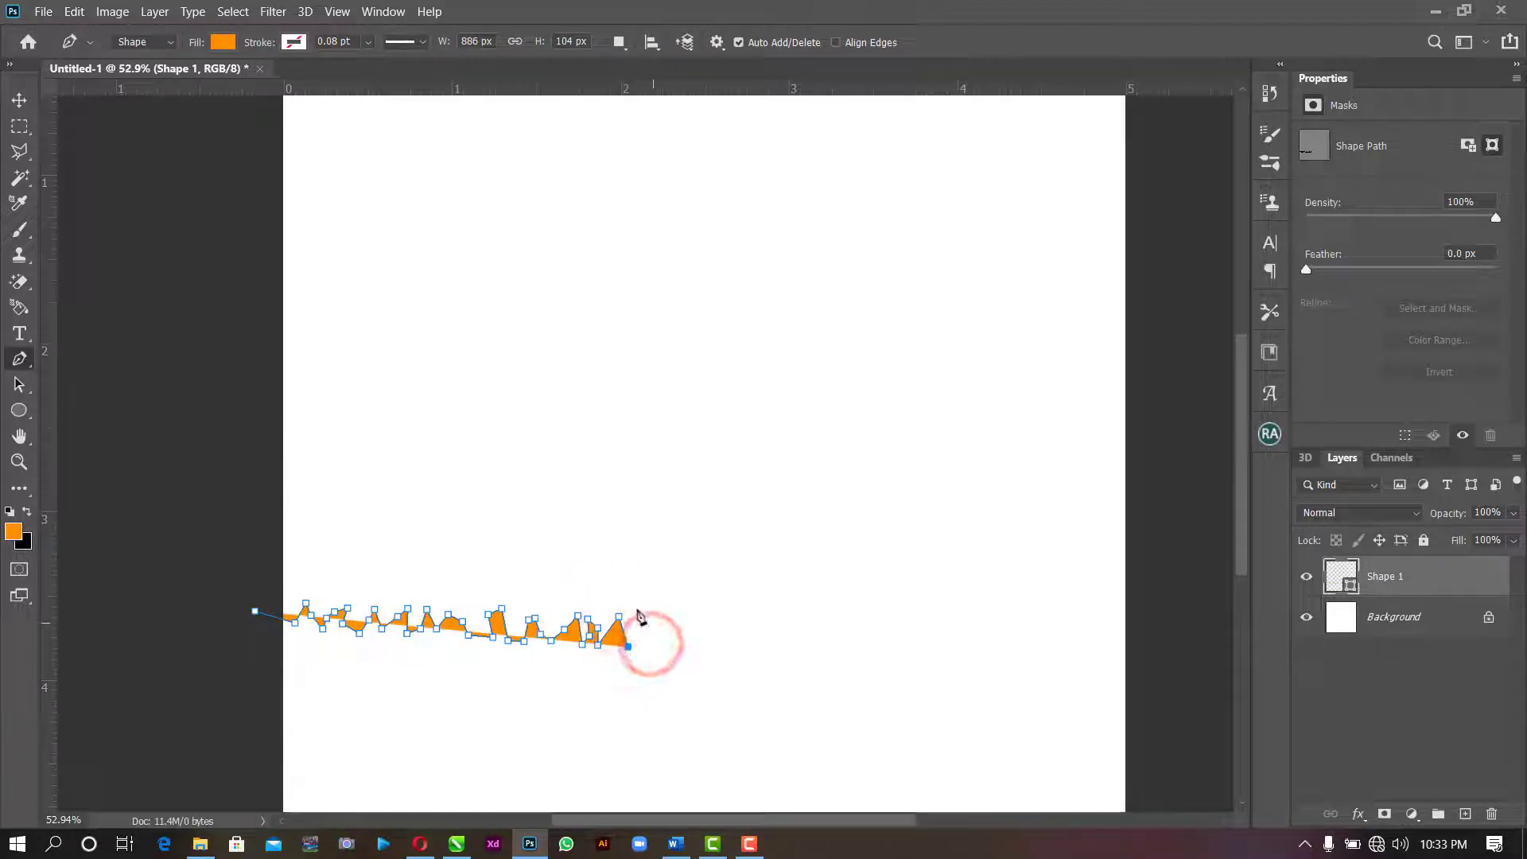
click(636, 609)
click(641, 632)
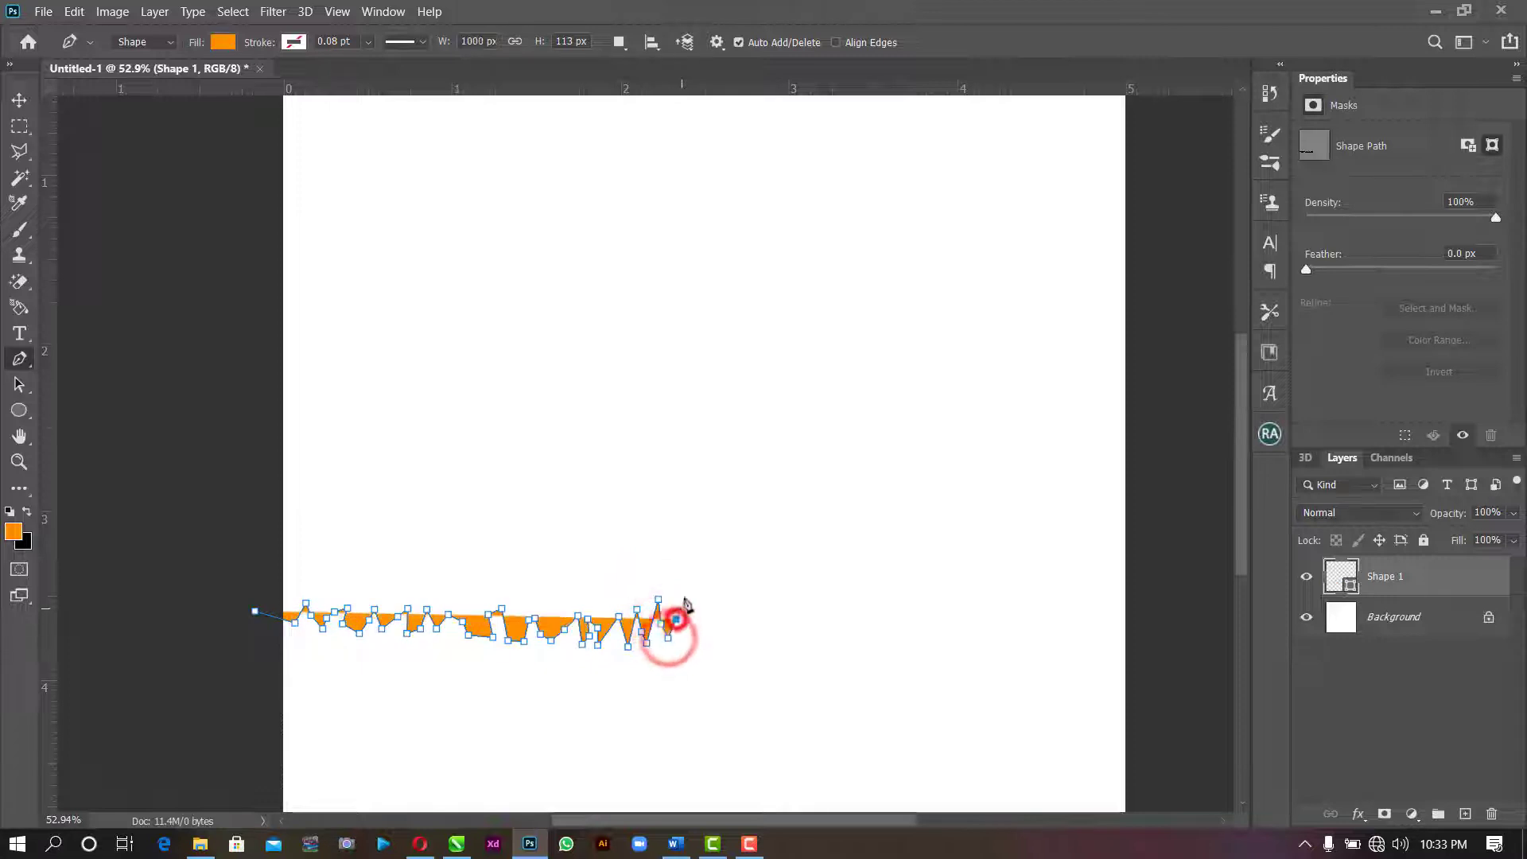
click(688, 586)
click(688, 636)
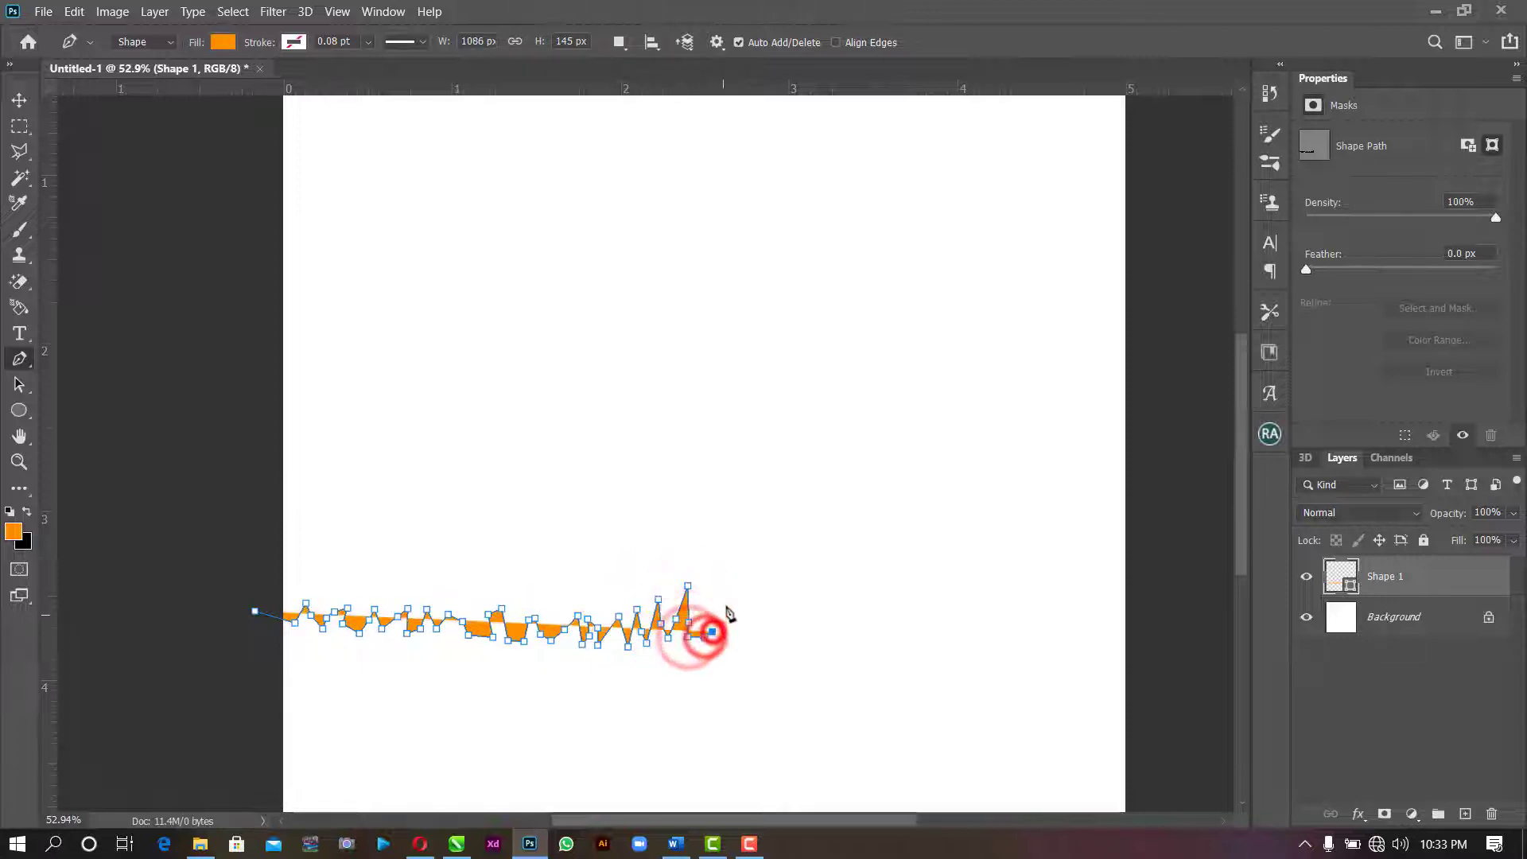
click(705, 637)
click(726, 594)
click(745, 642)
click(763, 644)
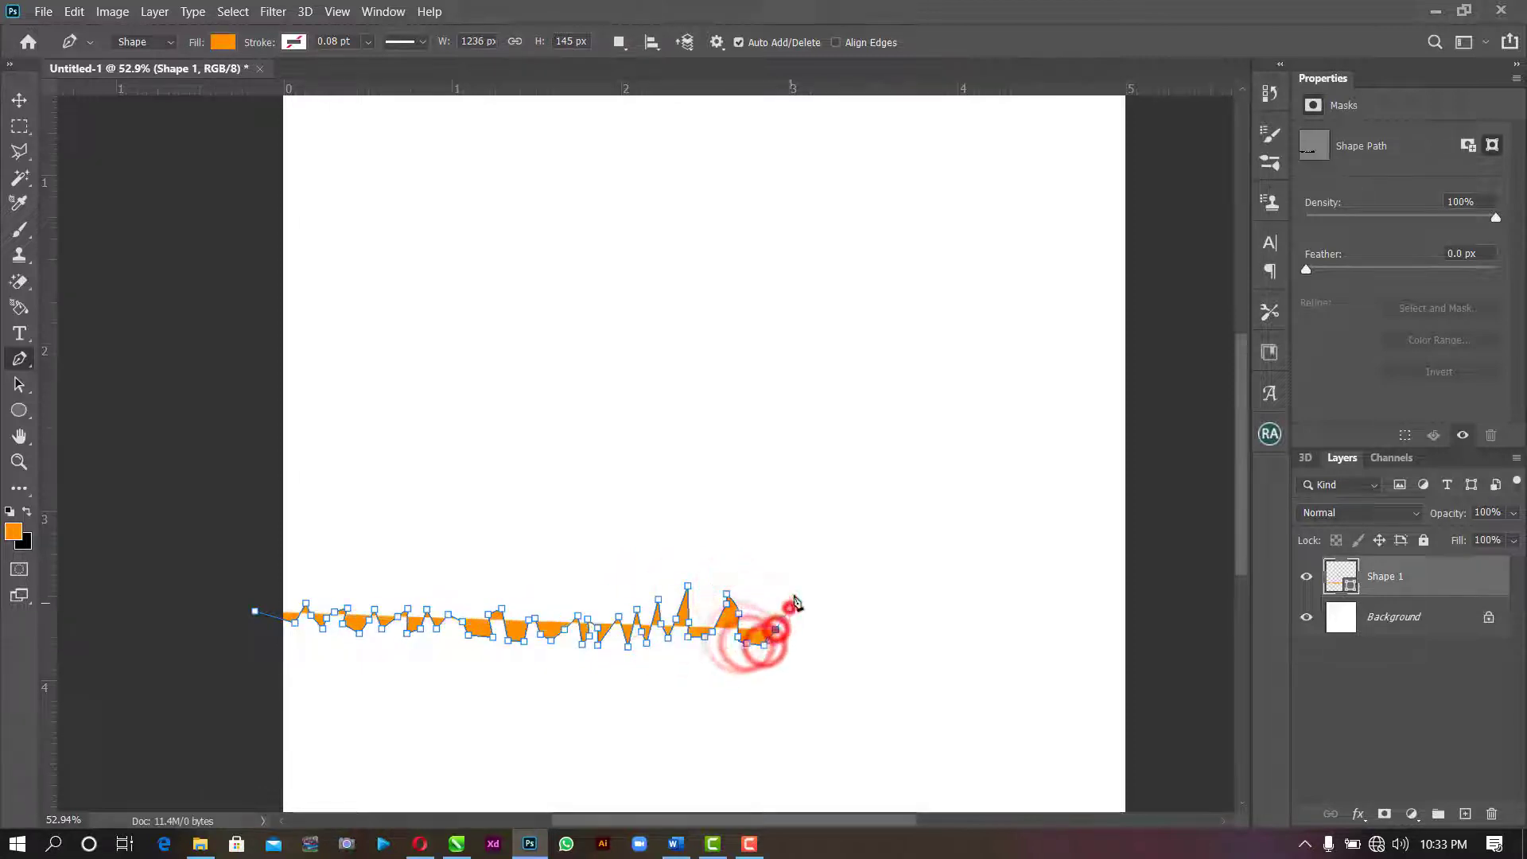
click(776, 631)
click(788, 608)
click(793, 593)
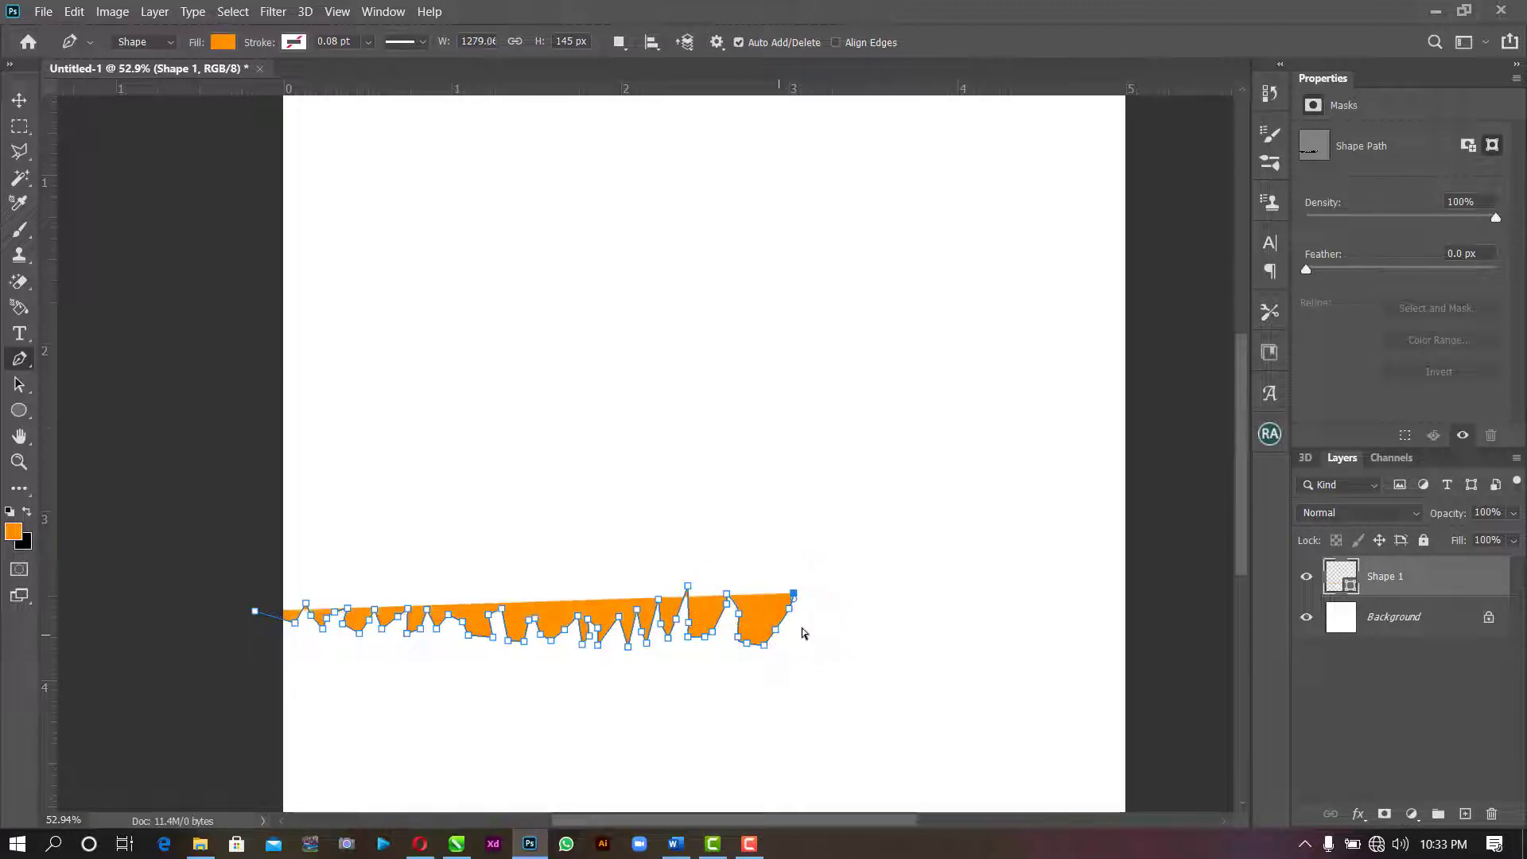
key(ctrl+z)
click(780, 639)
click(793, 613)
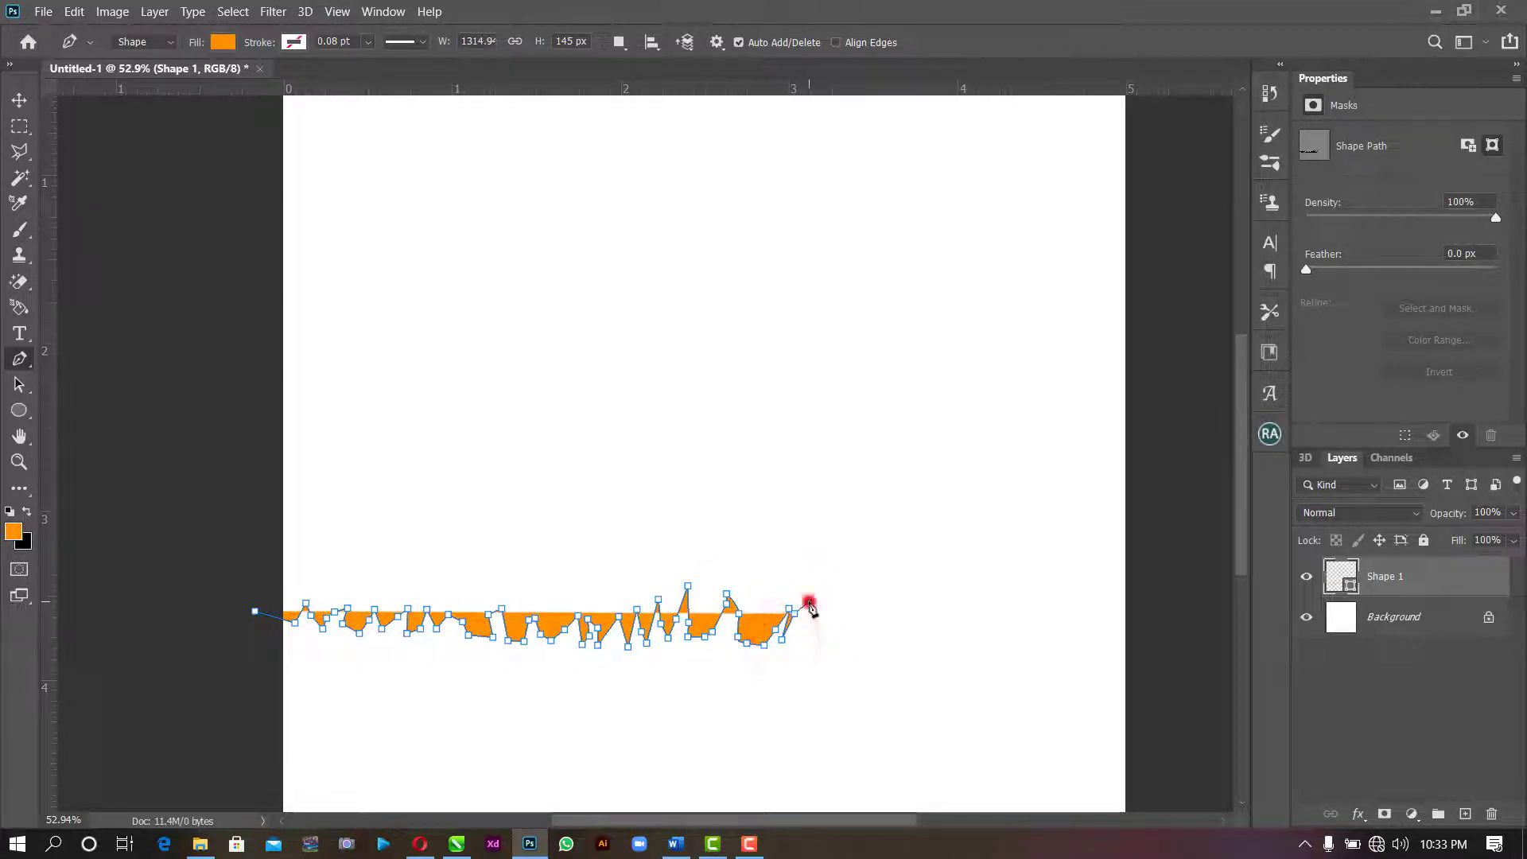
click(808, 605)
drag(806, 633, 823, 616)
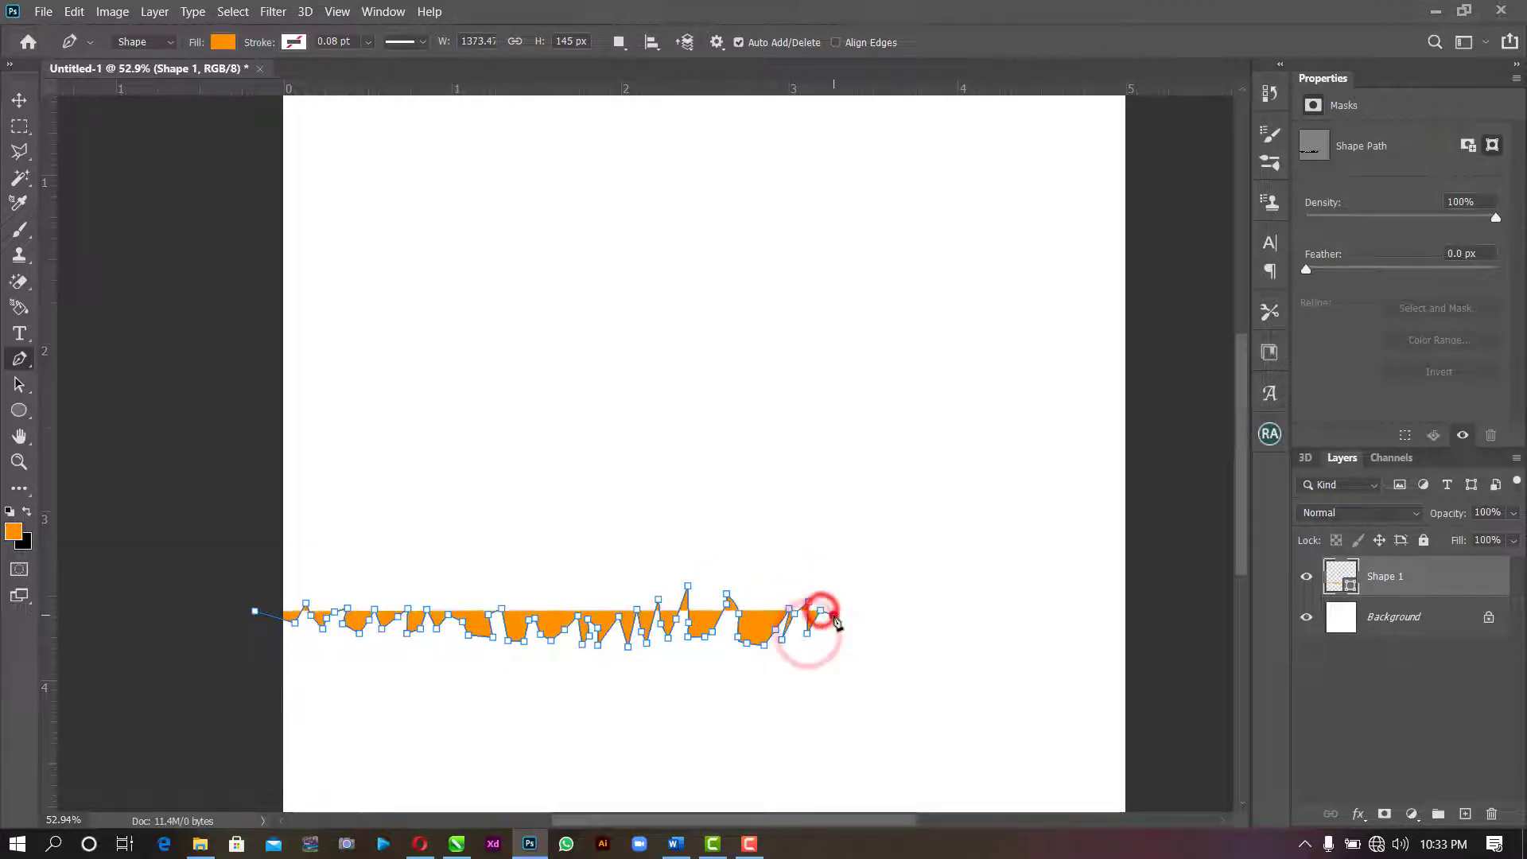
click(828, 606)
click(839, 638)
click(853, 604)
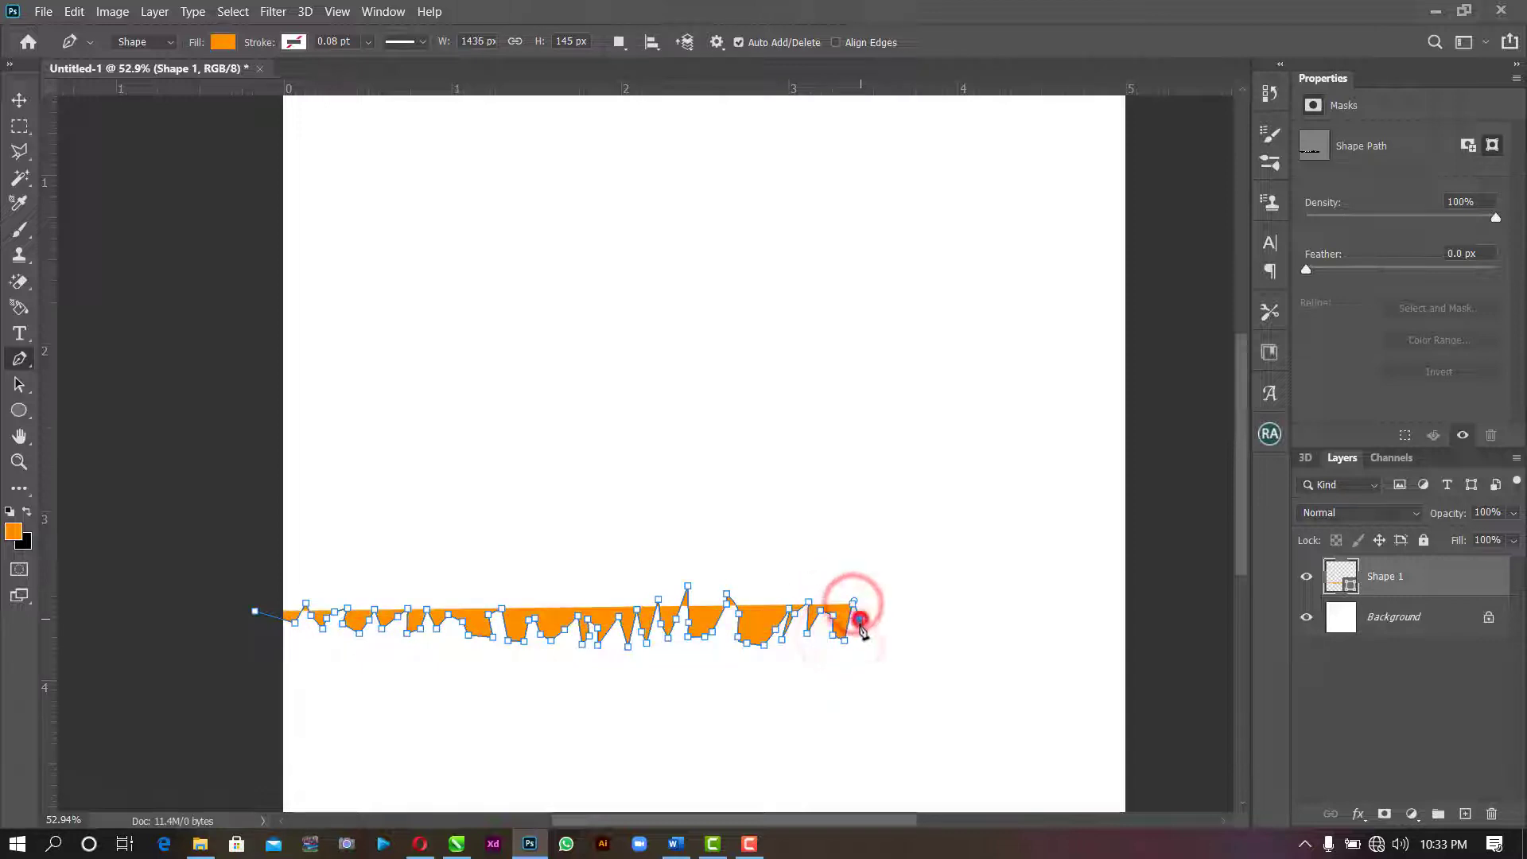
click(860, 622)
click(875, 639)
click(886, 604)
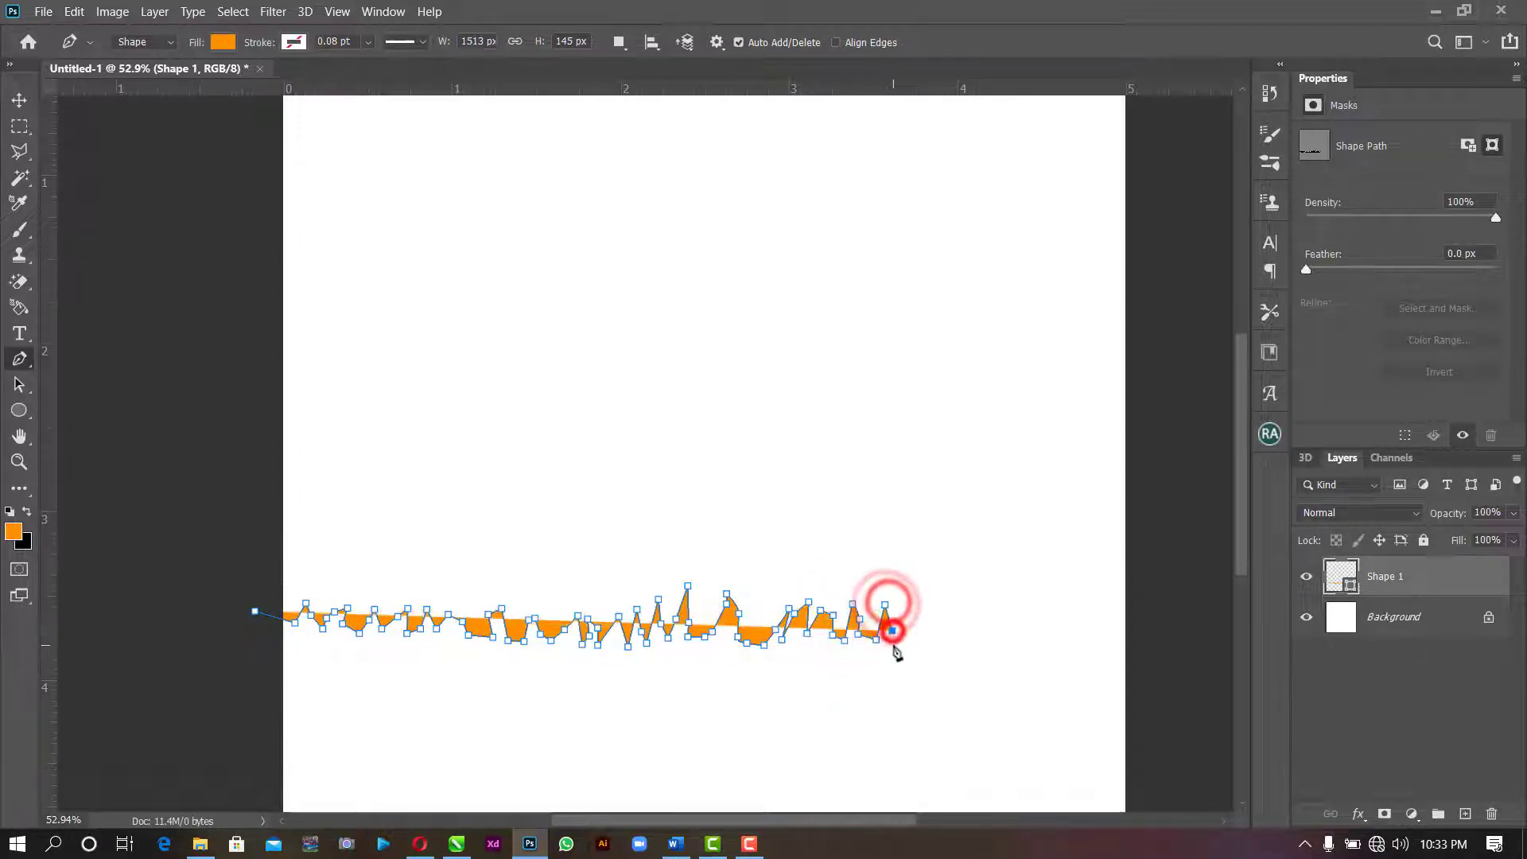
click(892, 643)
click(920, 638)
click(932, 603)
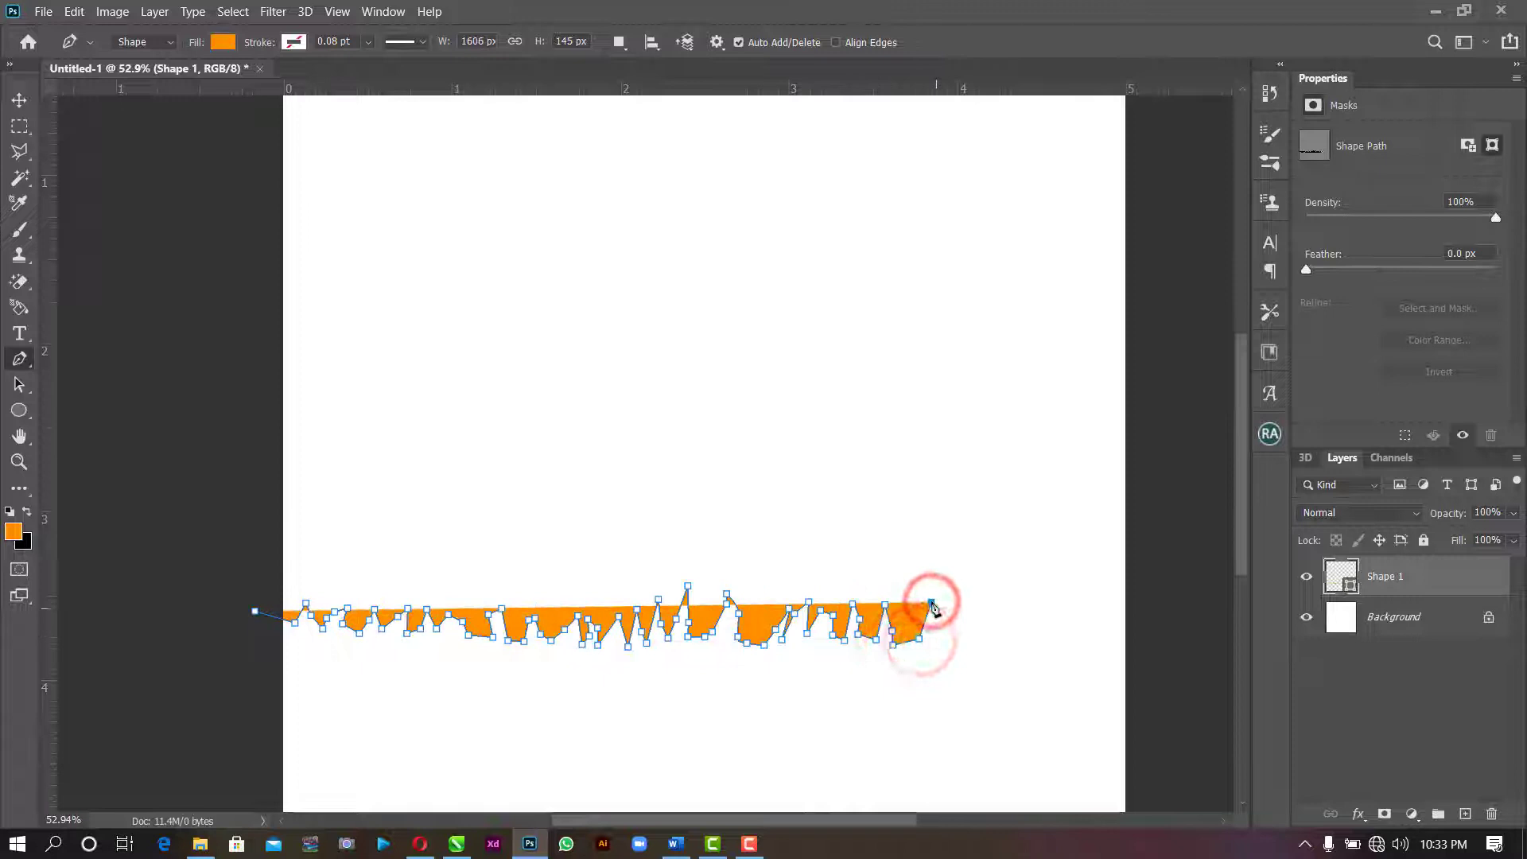
click(931, 641)
click(951, 644)
click(970, 597)
click(975, 648)
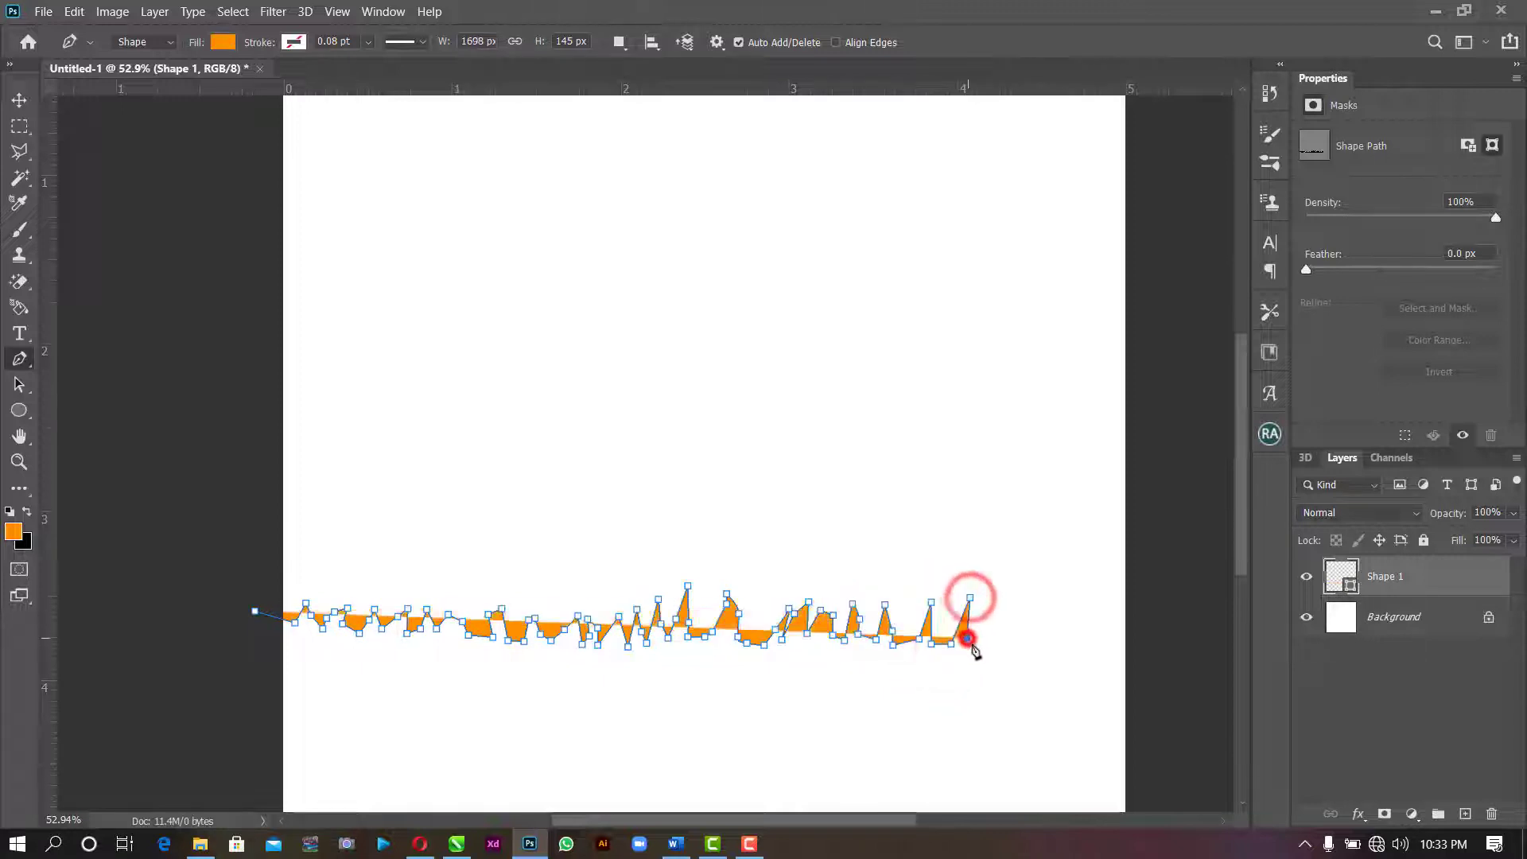
- Continue the irregular zigzag edge with the Pen tool to just beyond the canvas's right edge, making the path about 2120 px wide
click(993, 638)
click(998, 610)
click(1013, 591)
click(1019, 641)
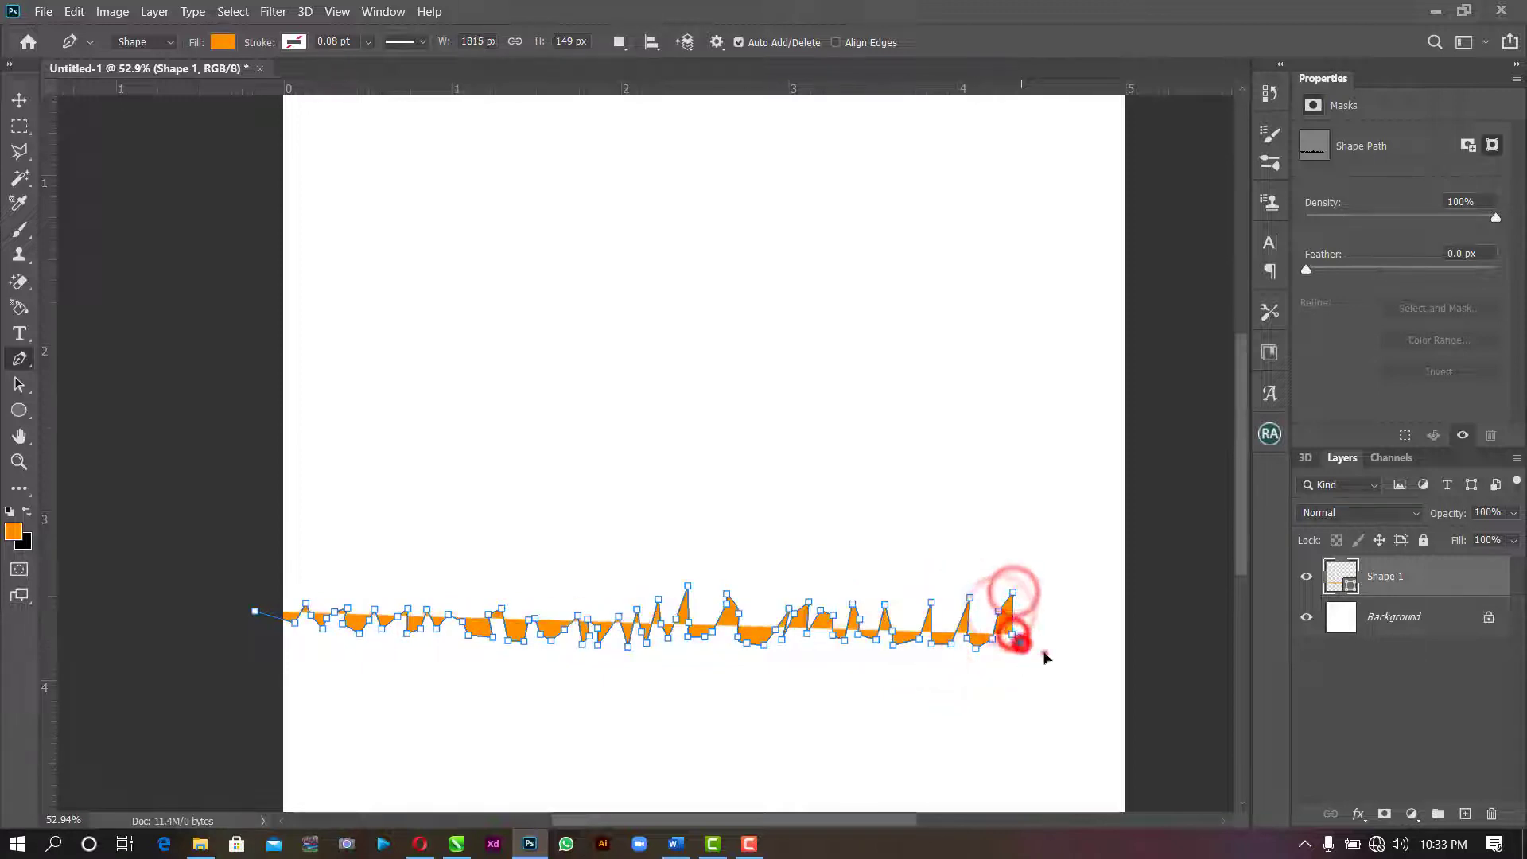
click(1041, 652)
click(1049, 646)
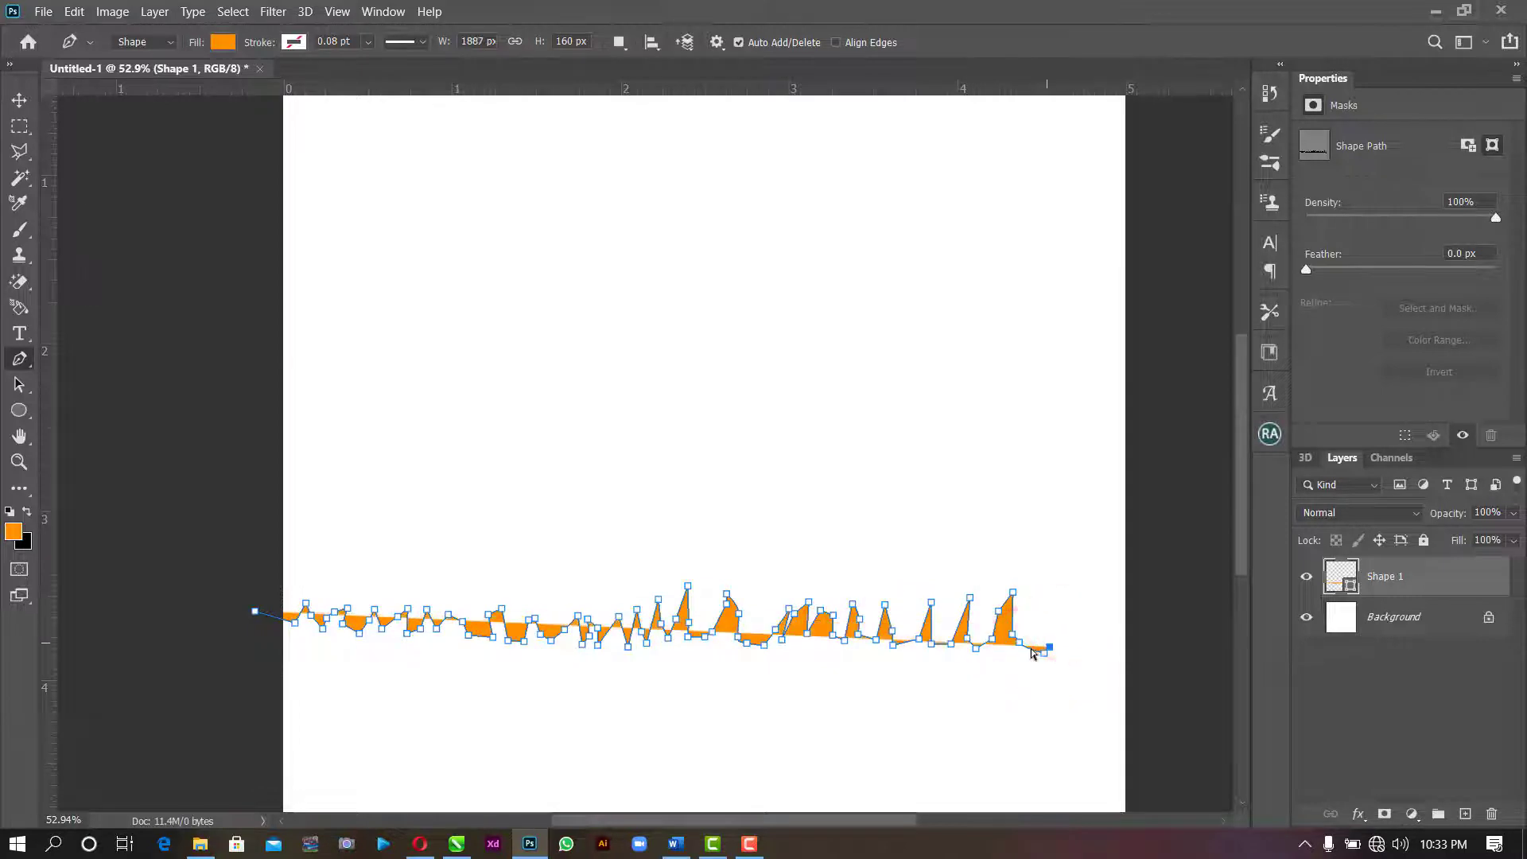
click(1034, 649)
click(1050, 608)
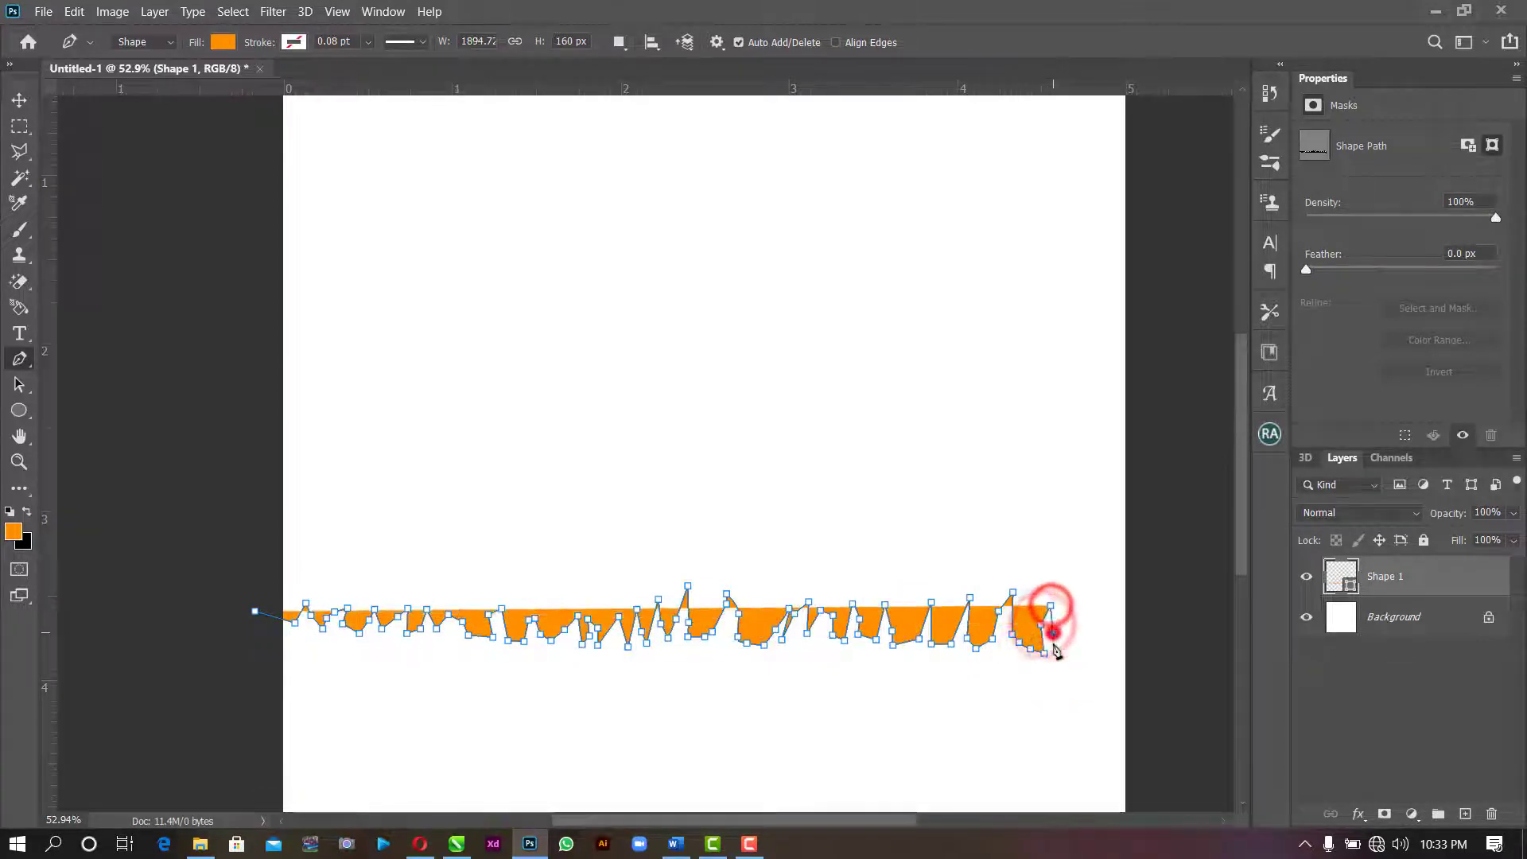
click(1053, 639)
click(1064, 651)
click(1070, 625)
click(1083, 634)
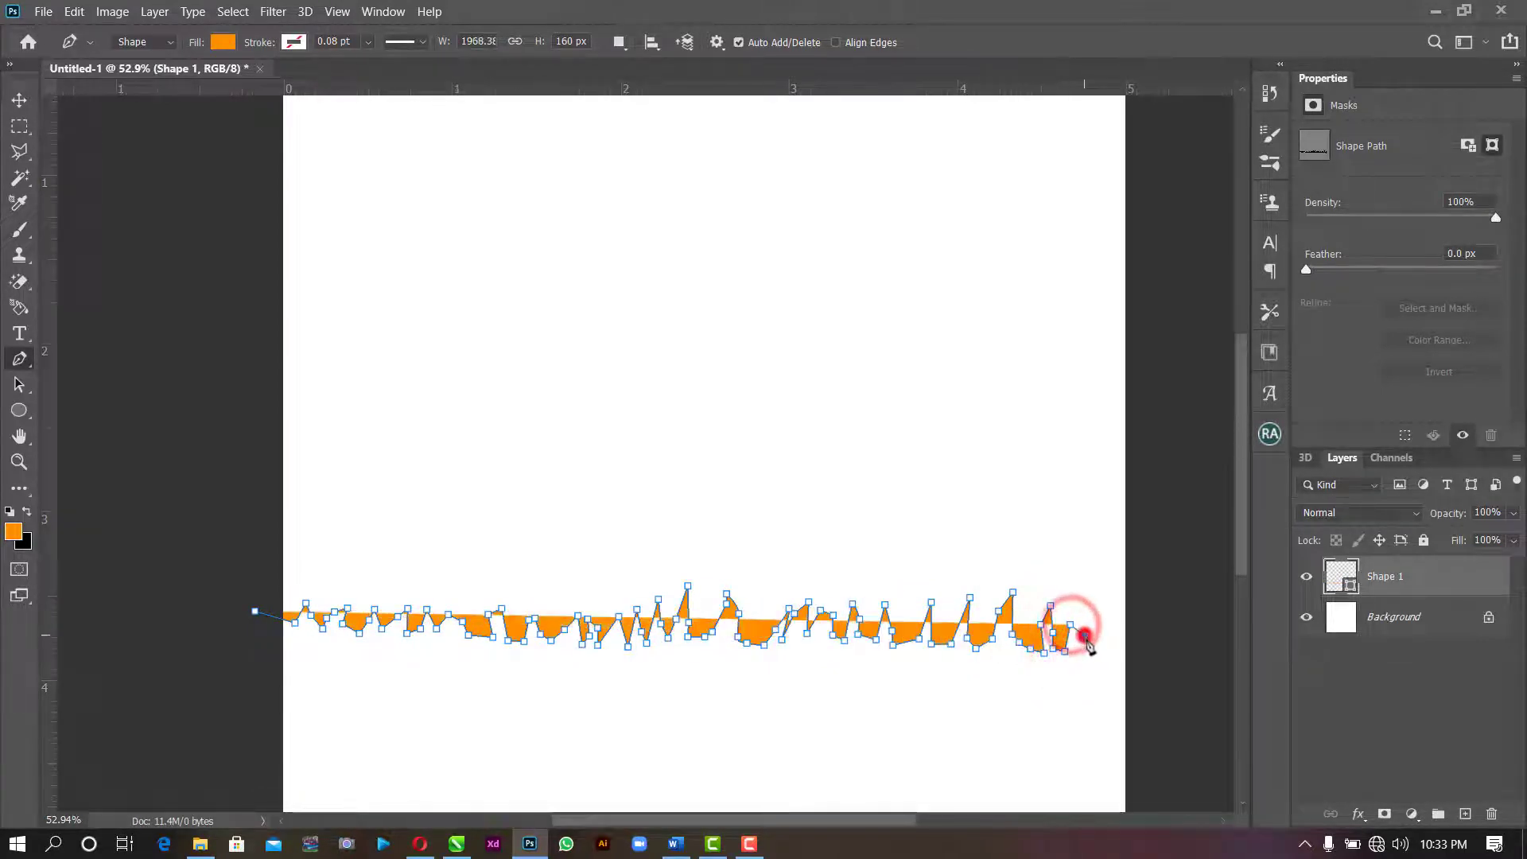
click(1096, 658)
click(1111, 632)
click(1113, 653)
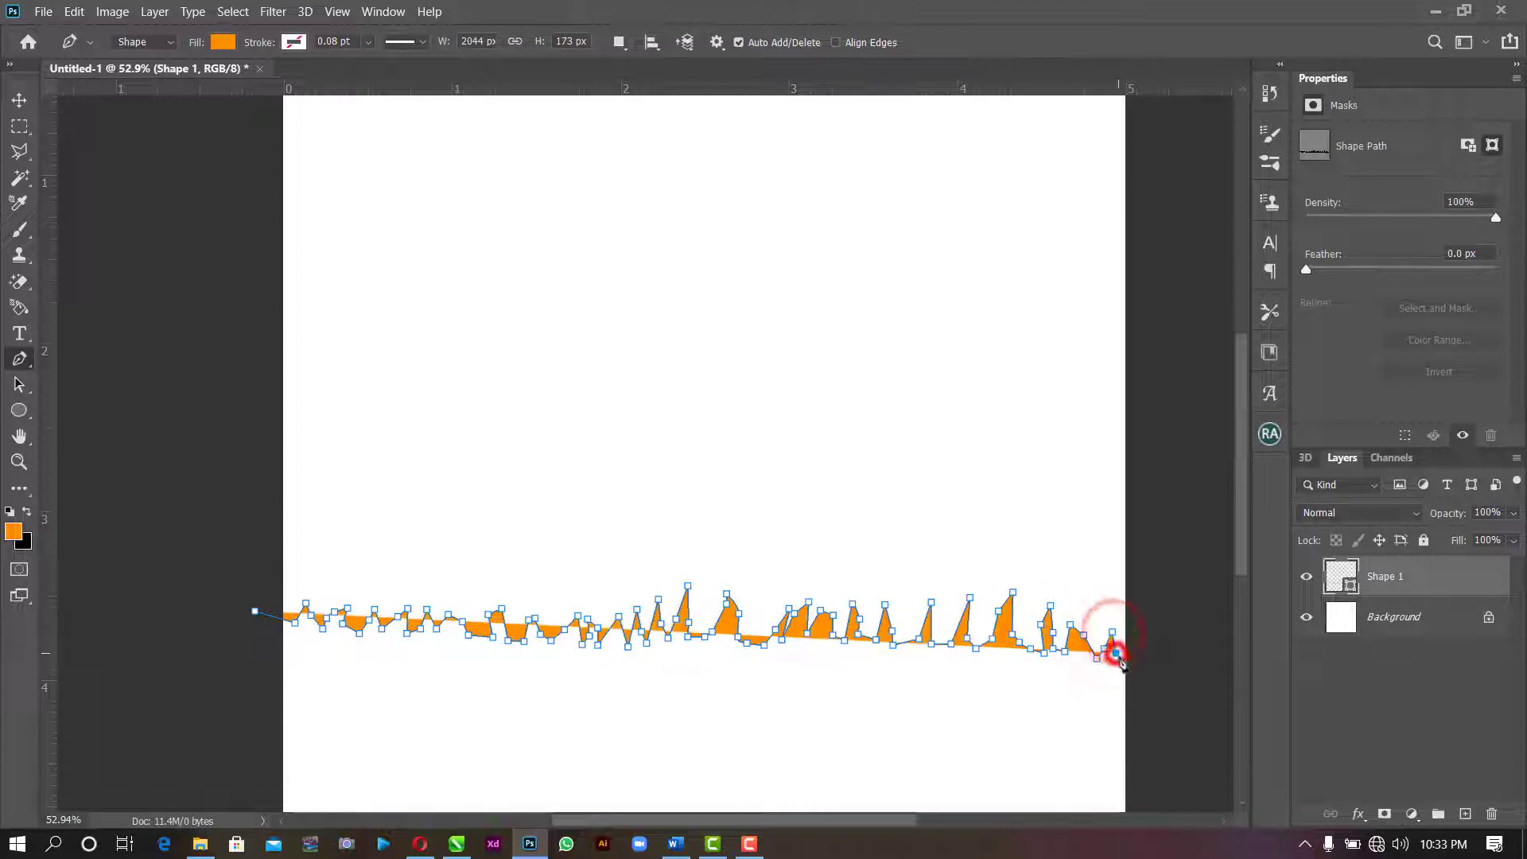
click(1124, 664)
drag(1150, 669, 1148, 667)
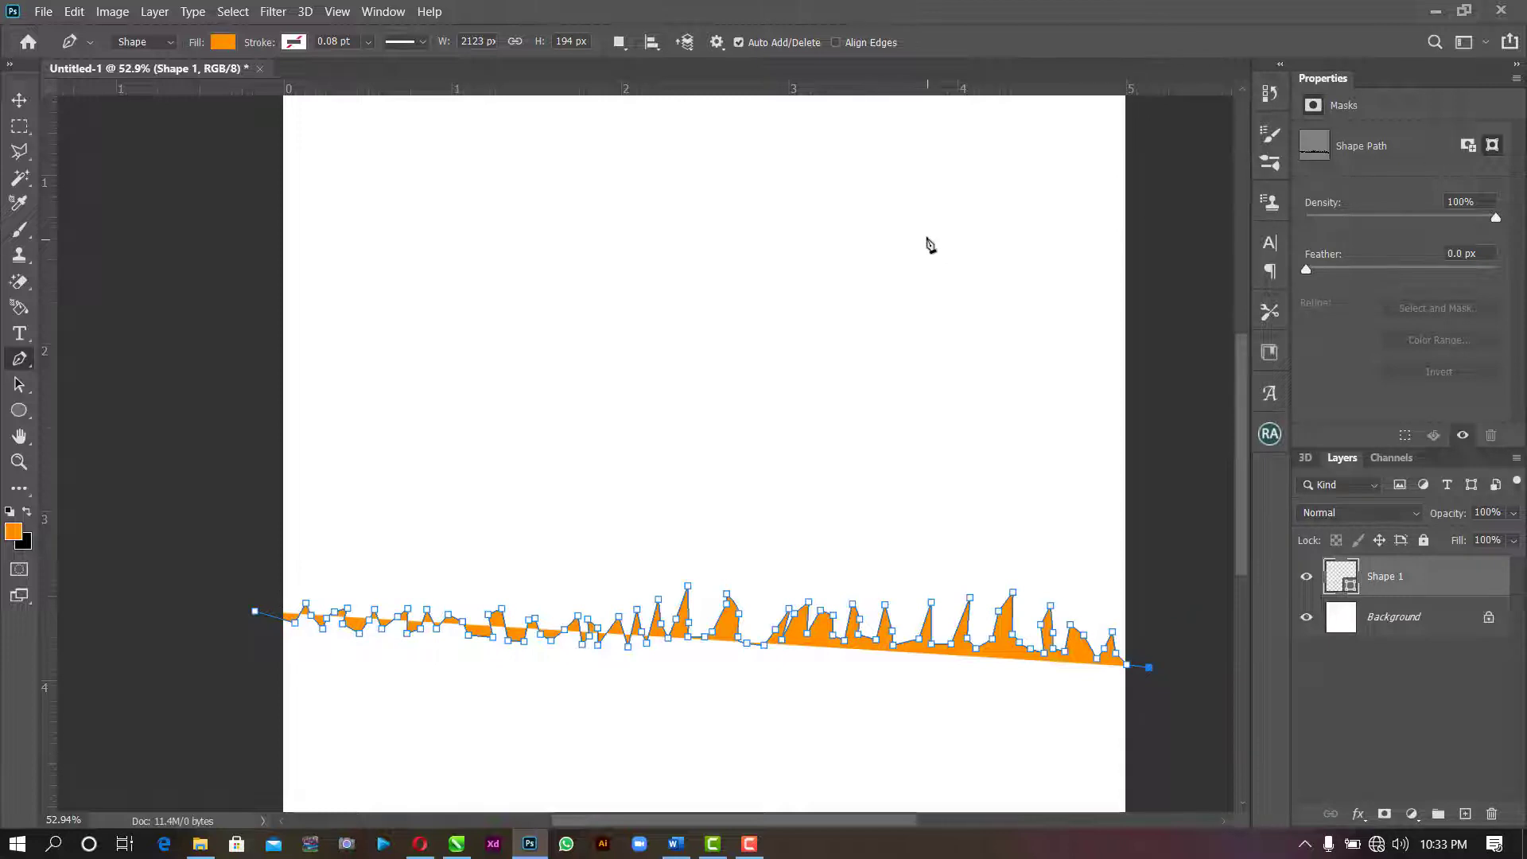
- Close the pen shape around the outside of the canvas's two upper corners so it fills the area above the zigzag edge
scroll(930, 244, down, 3)
click(997, 115)
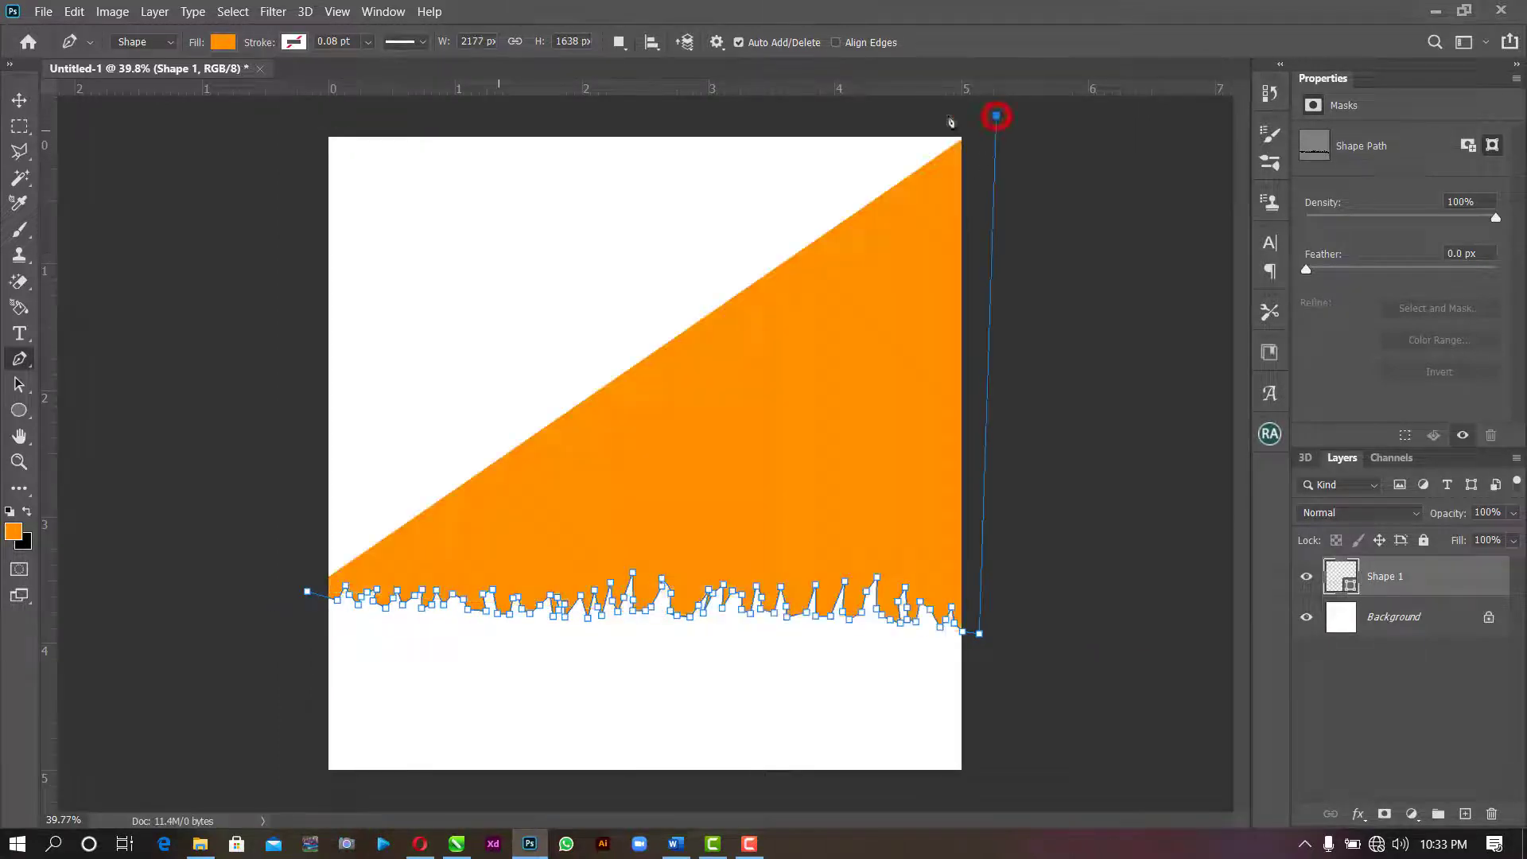
click(301, 108)
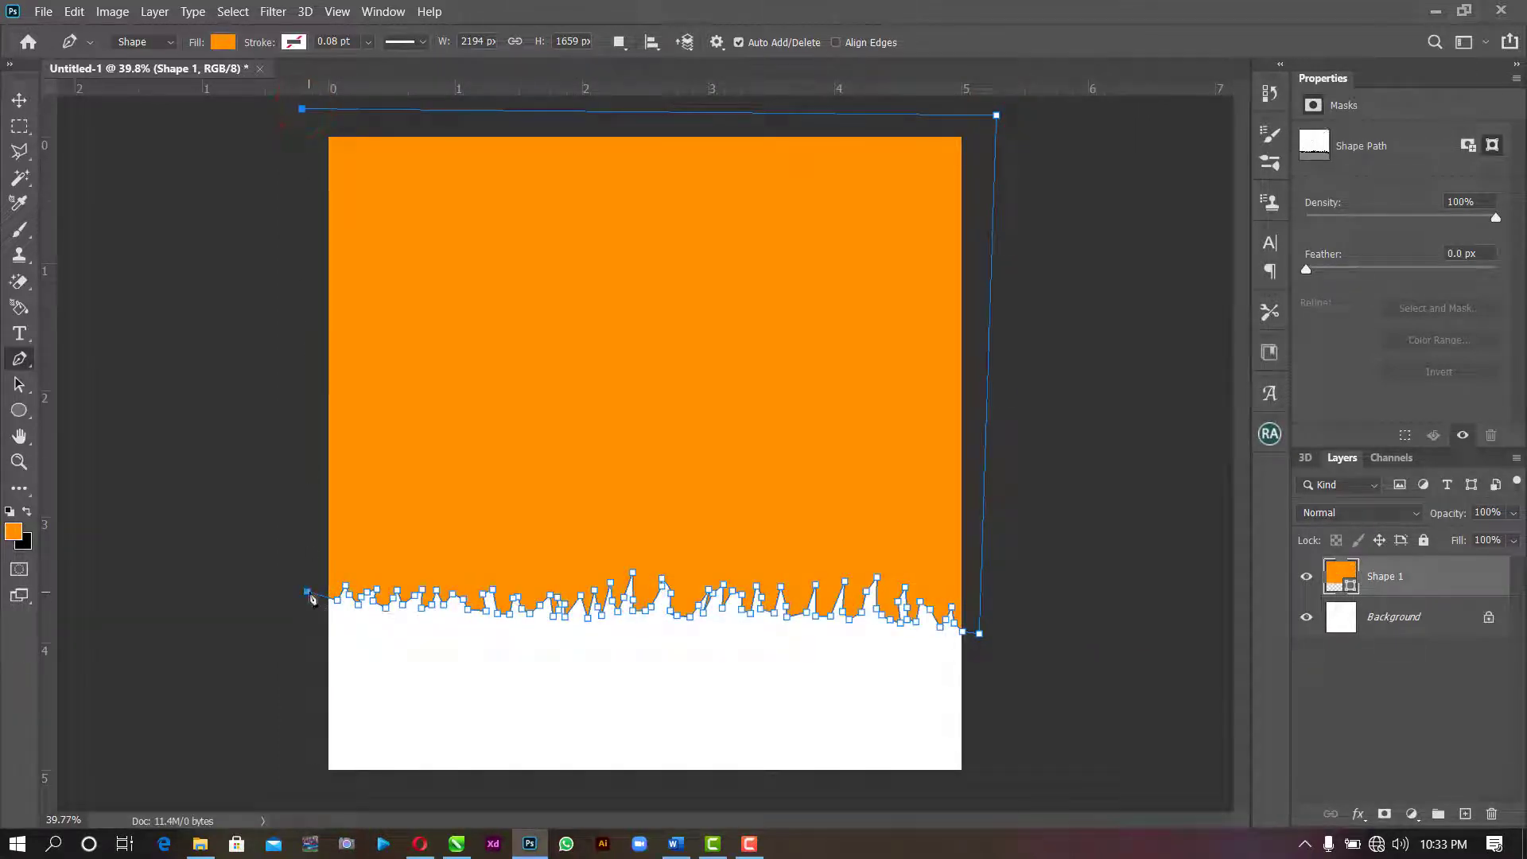
click(307, 592)
- Move the orange shape slightly down and left and scale it proportionally to 102.98%, keeping the canvas above the jagged edge covered
click(24, 101)
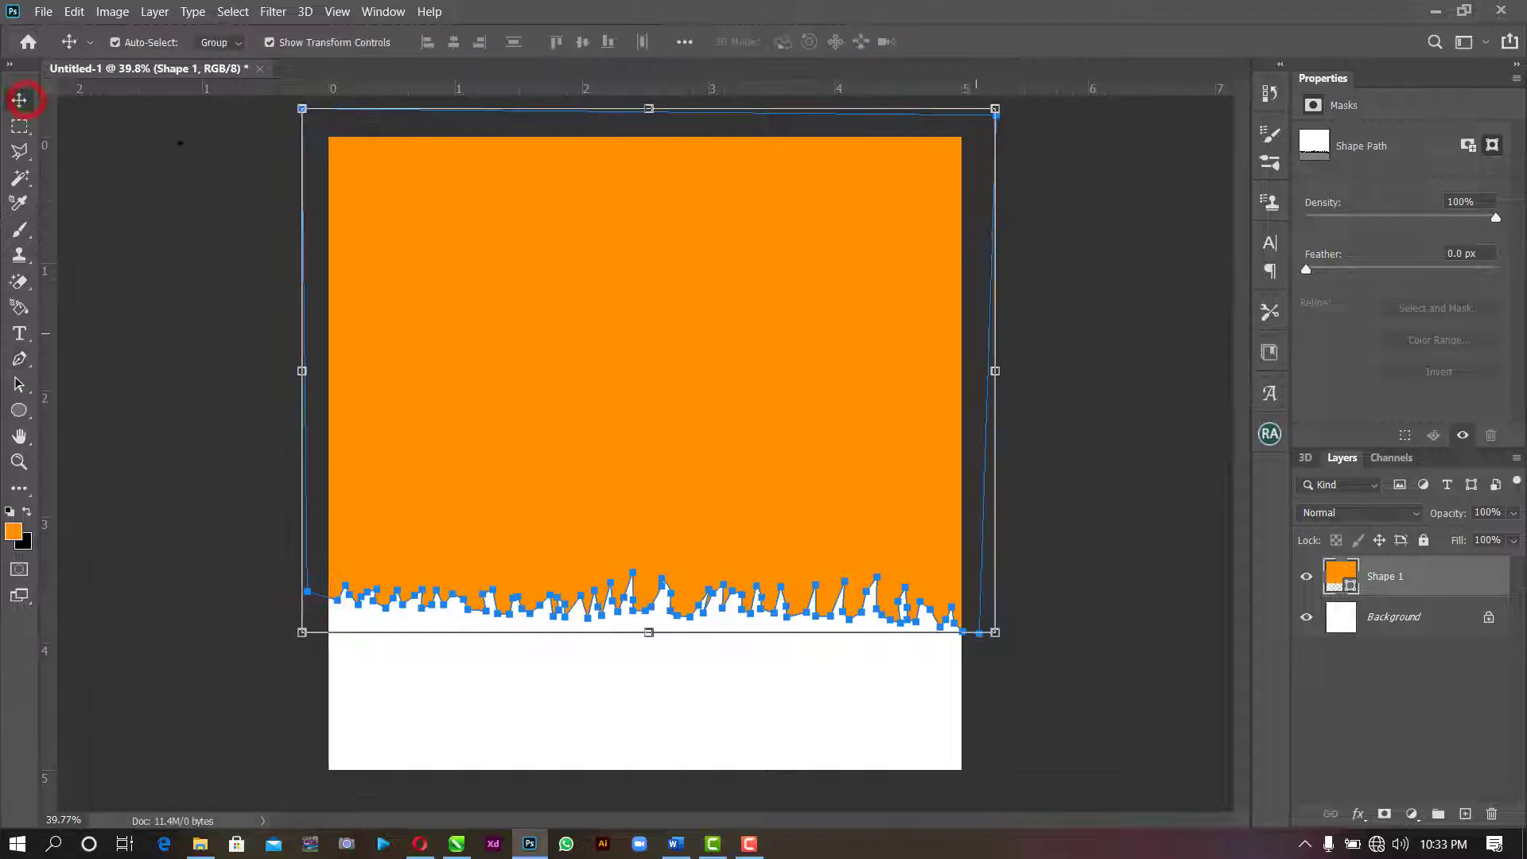
click(1090, 360)
click(1022, 341)
click(769, 389)
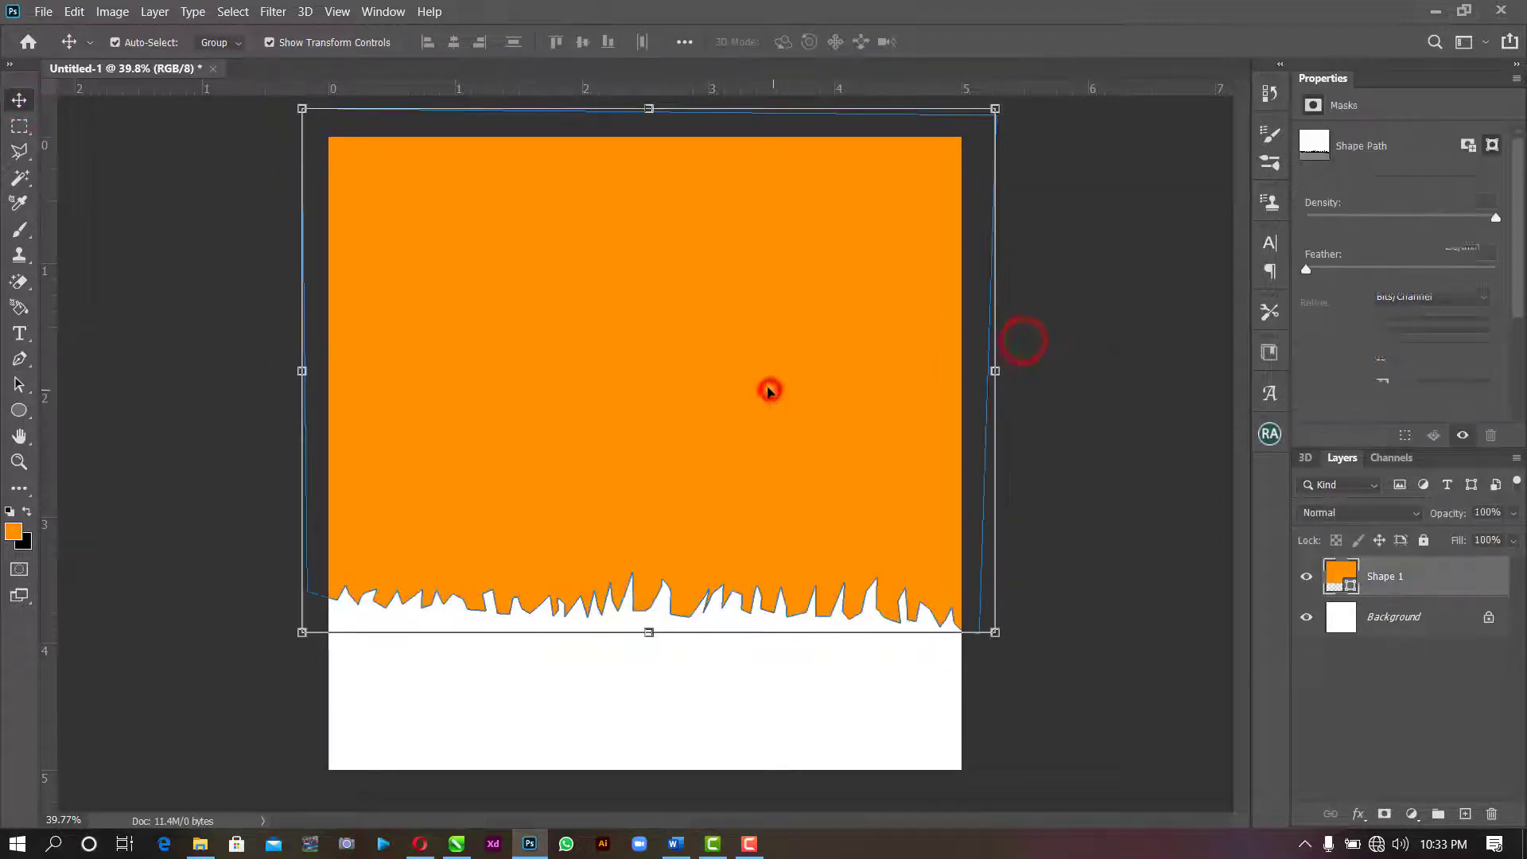
click(745, 371)
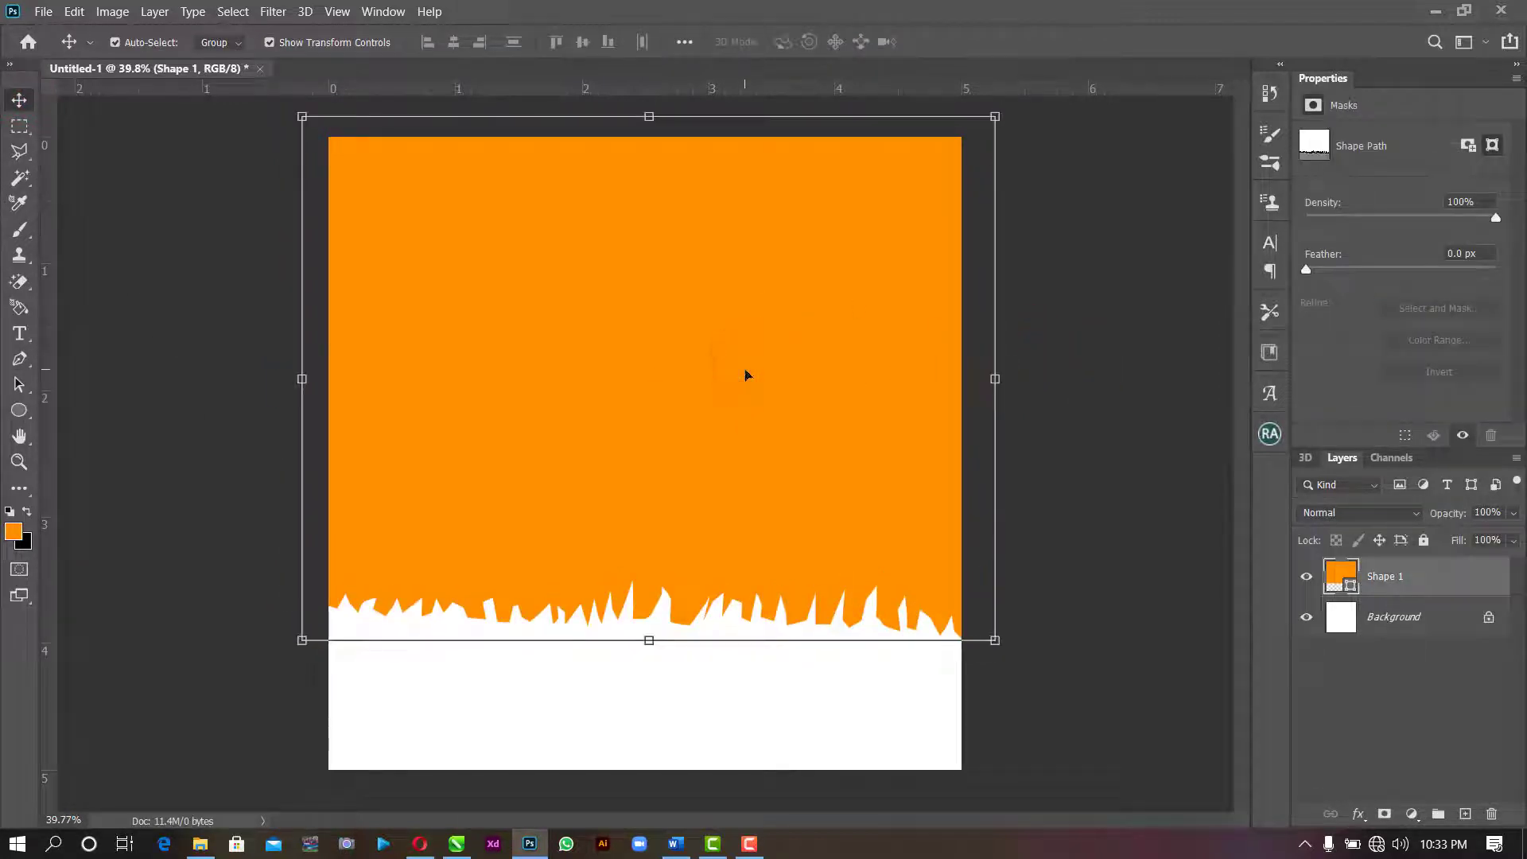
drag(996, 382, 1014, 380)
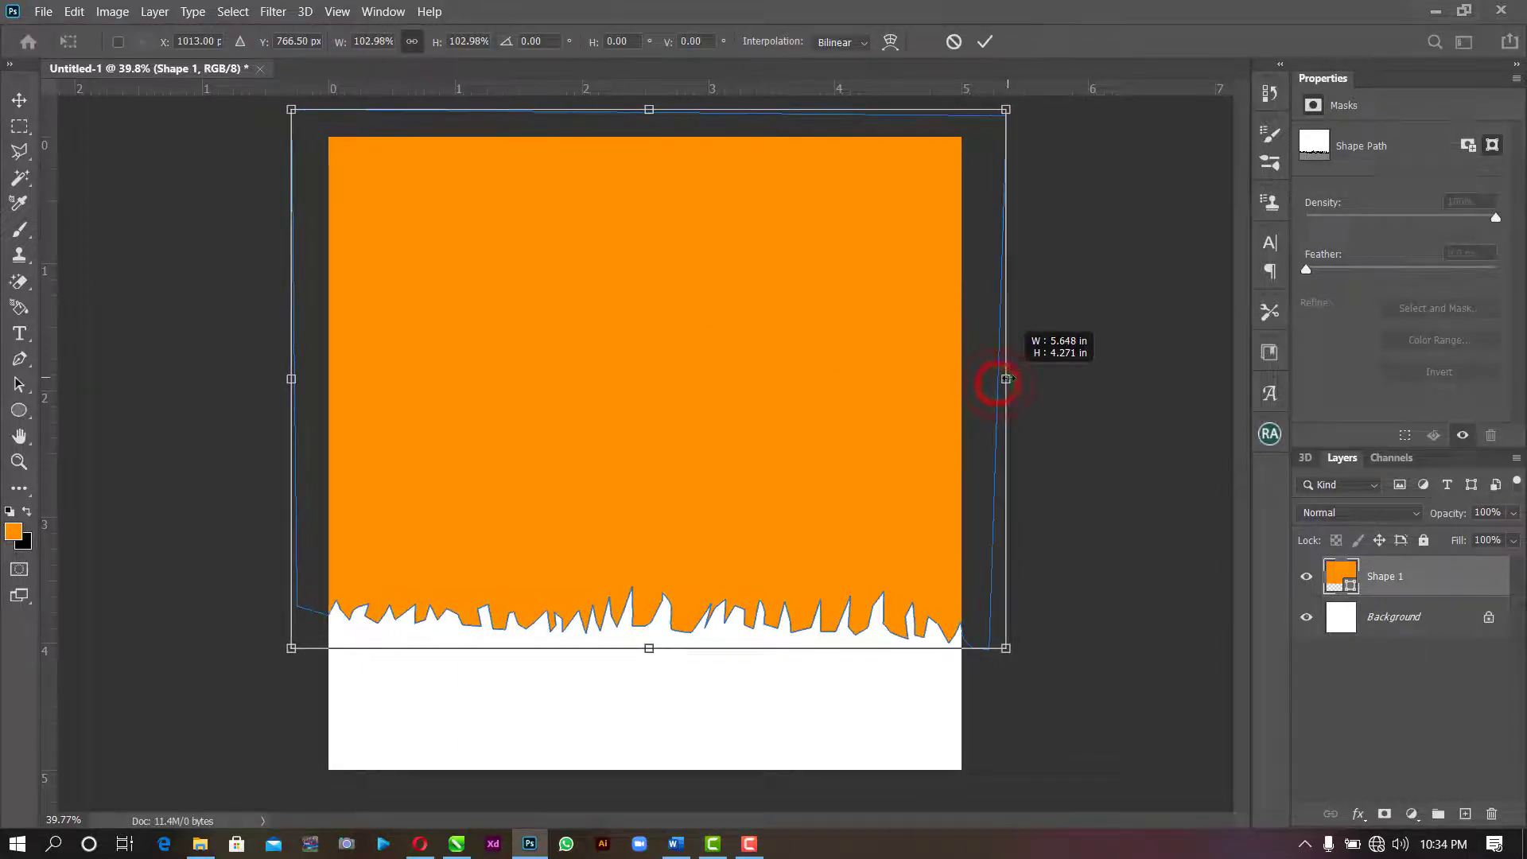
drag(791, 390, 776, 396)
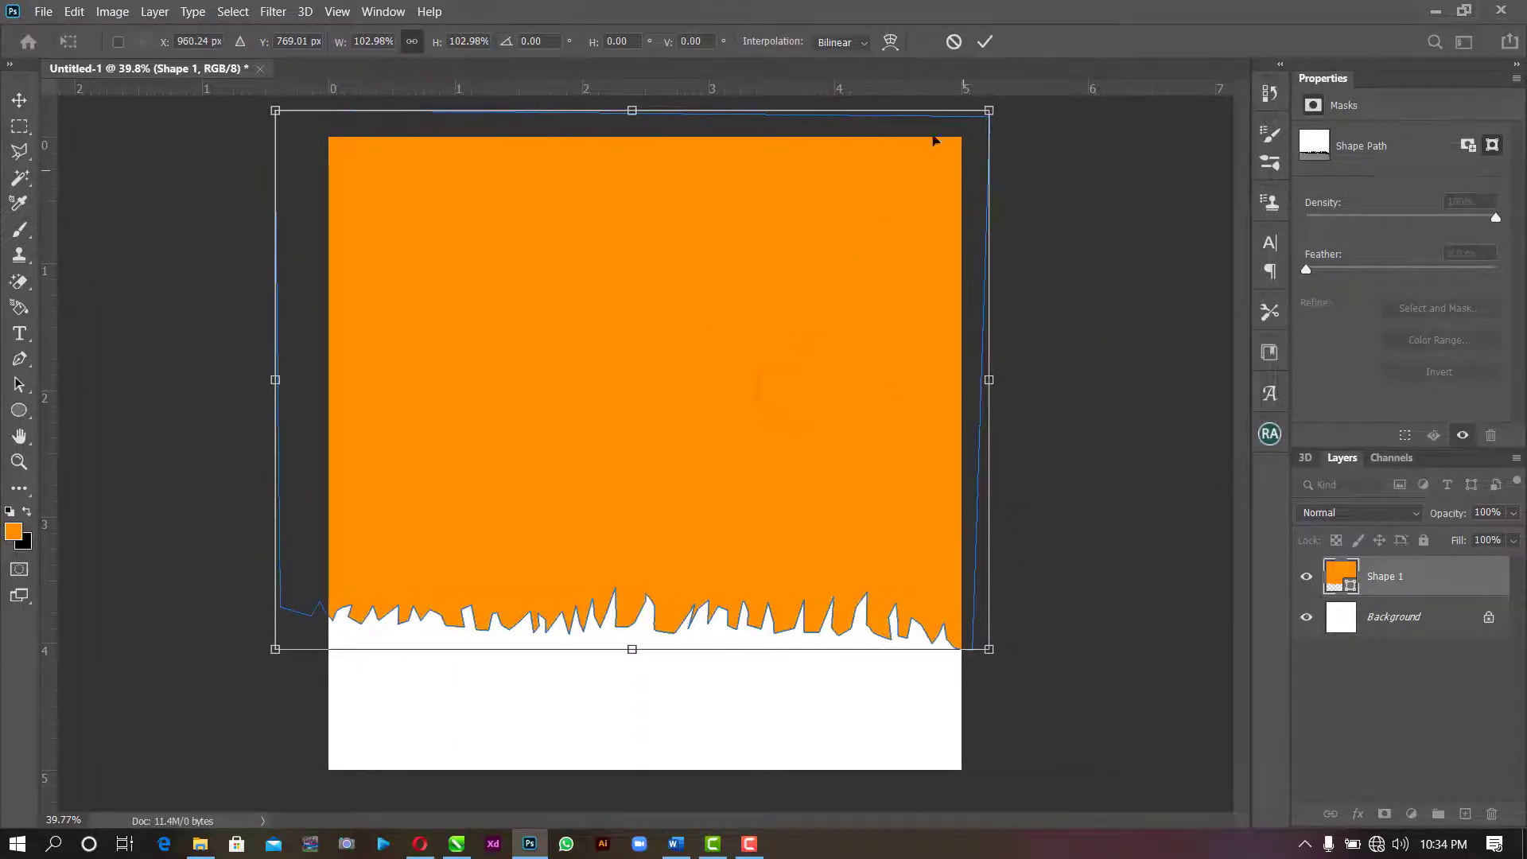
click(987, 42)
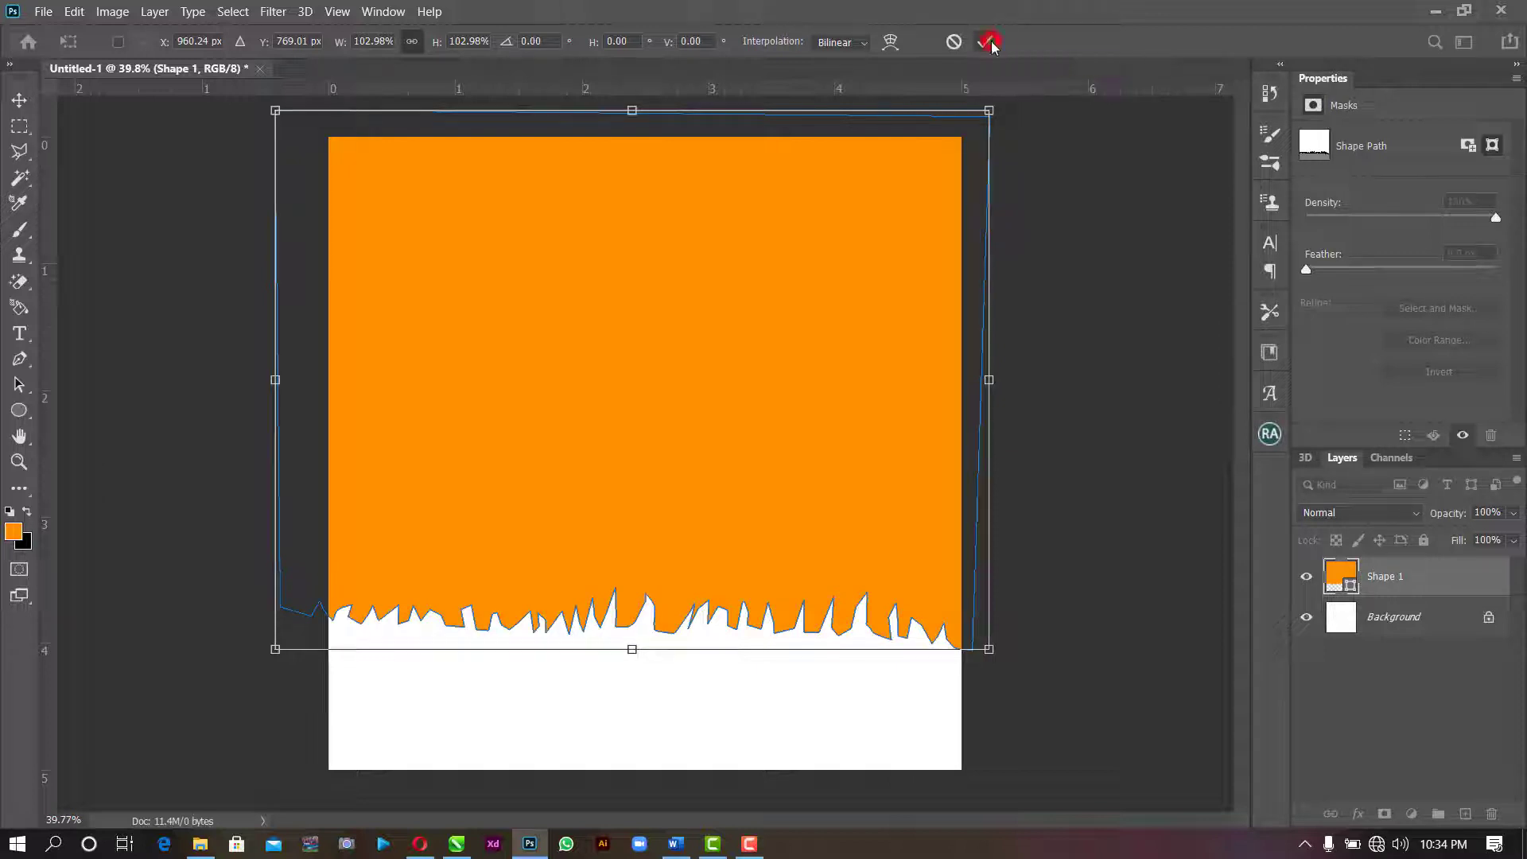
click(1040, 256)
click(819, 320)
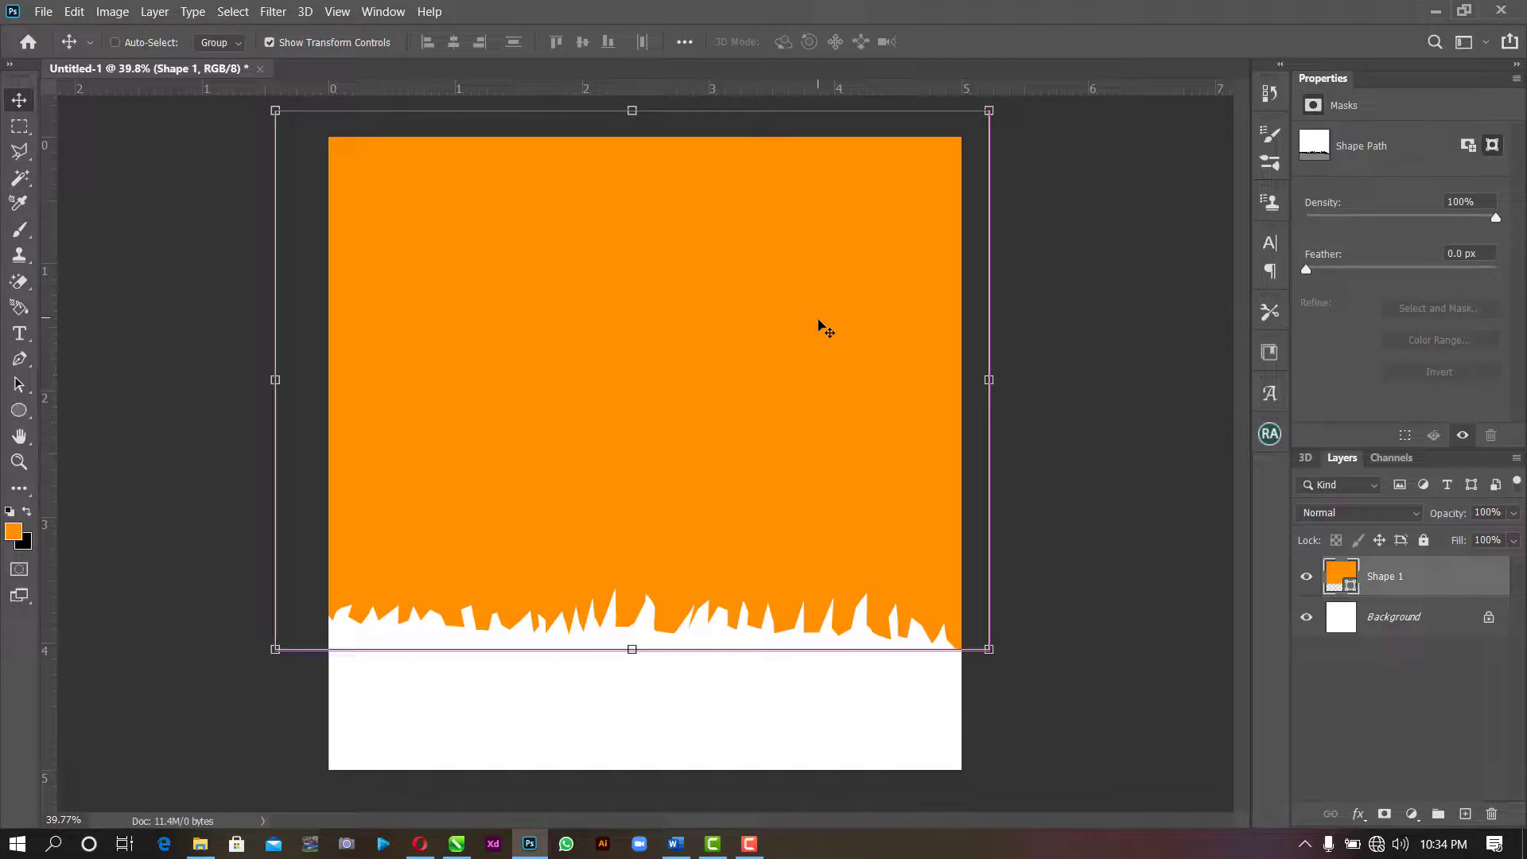
- Duplicate the orange shape layer and recolor the copy to near-black #181614
key(ctrl+j)
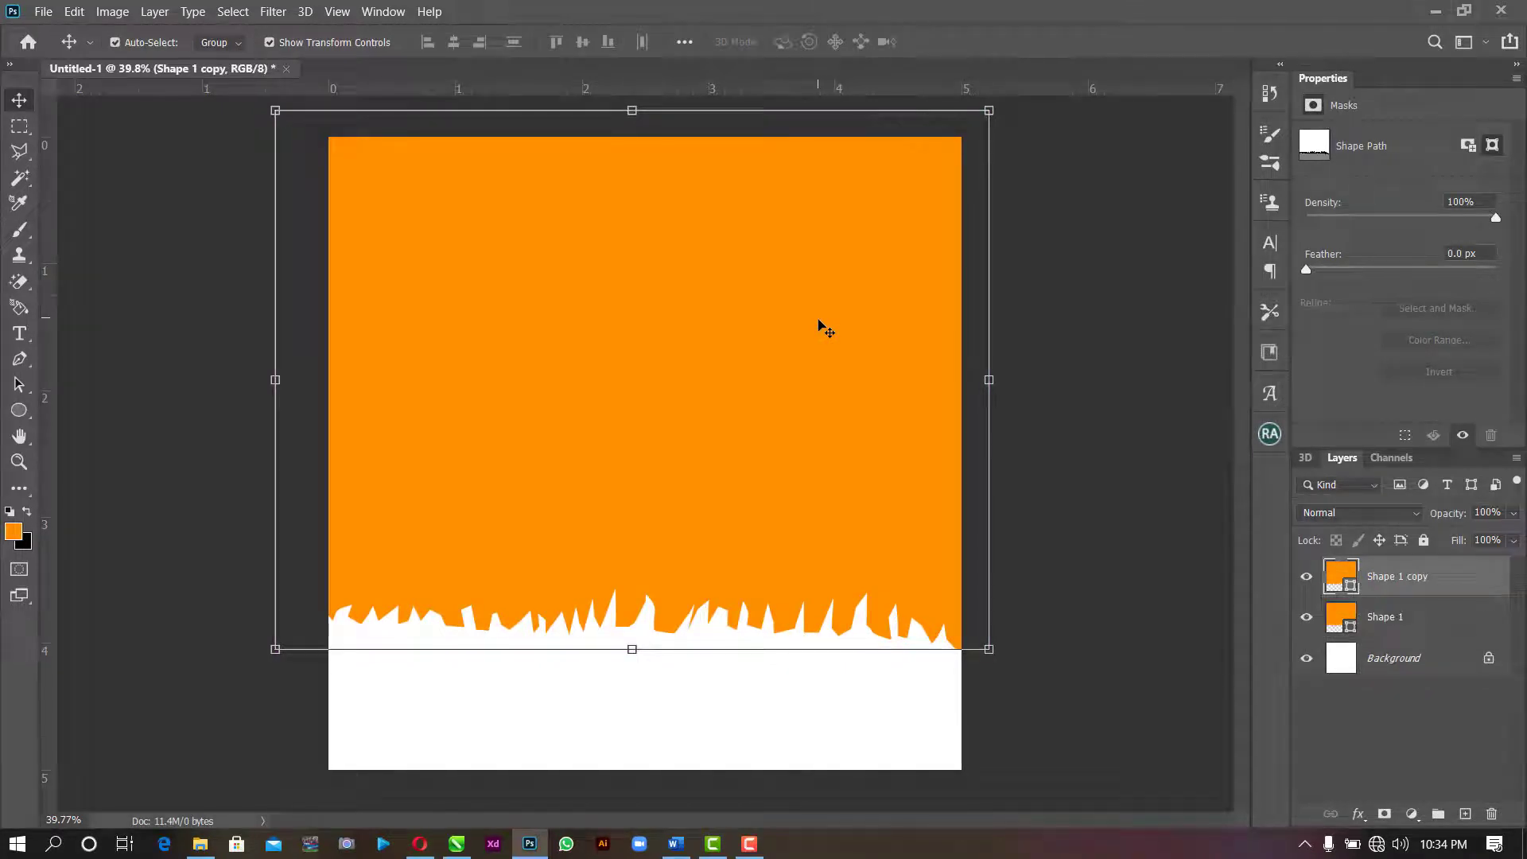
double_click(1345, 580)
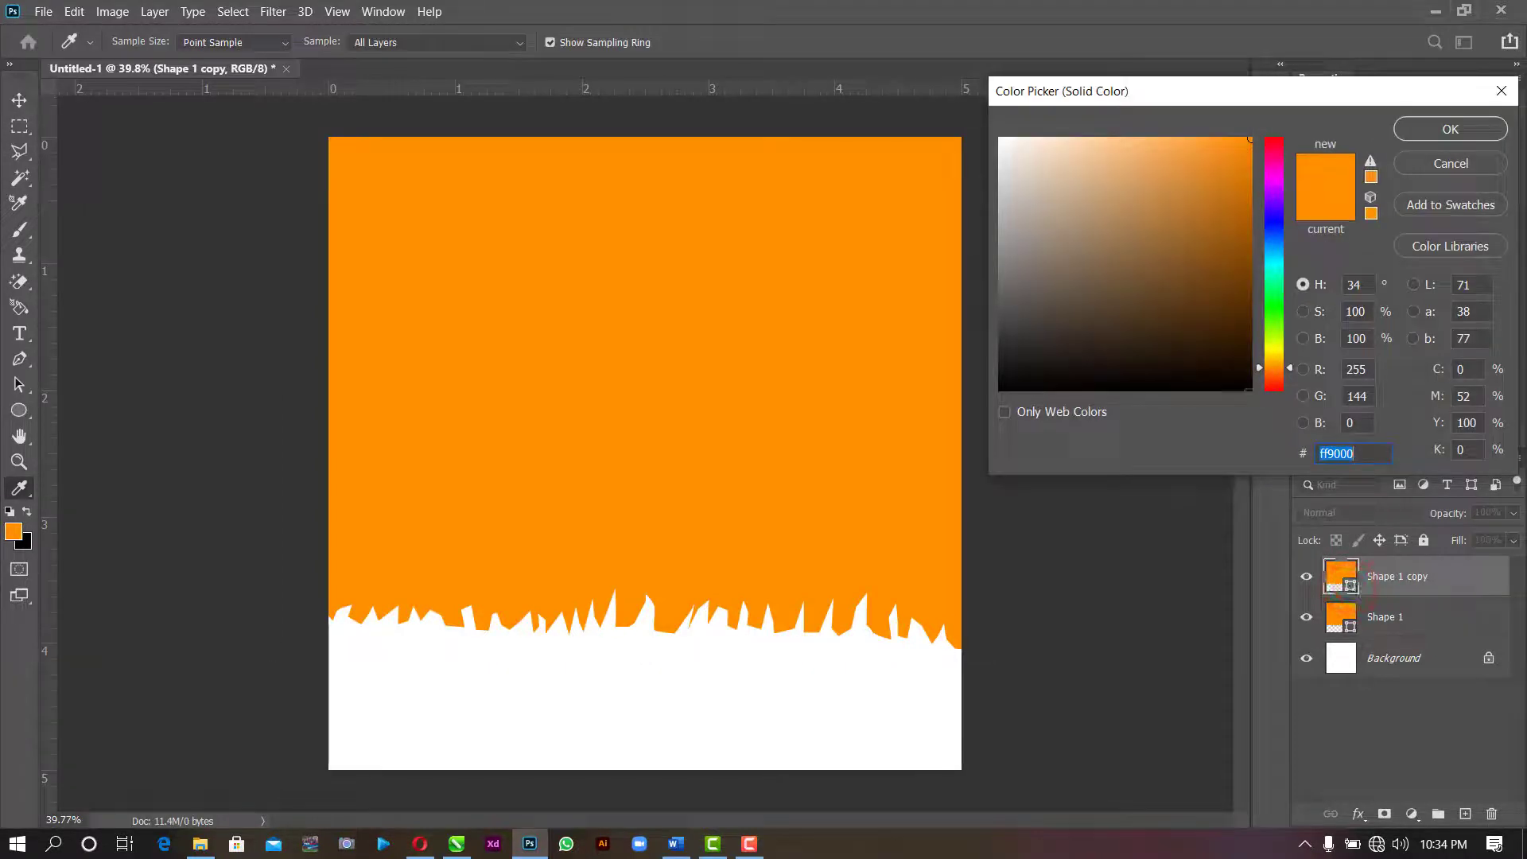
mouse_move(1231, 362)
mouse_down()
mouse_move(1129, 373)
mouse_move(1042, 355)
mouse_move(1027, 368)
mouse_move(1042, 367)
mouse_up()
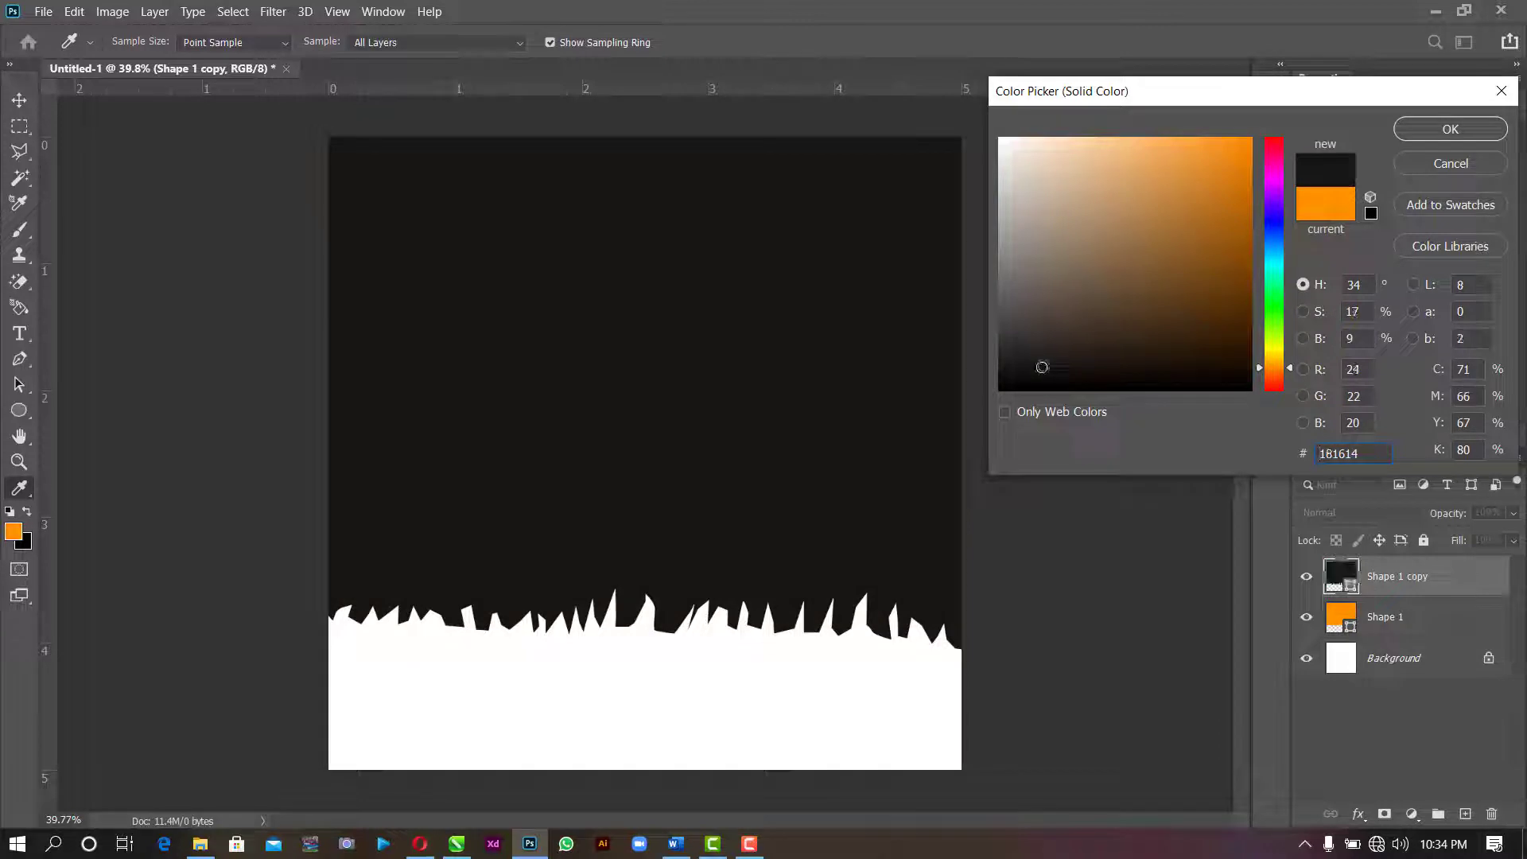
click(1454, 137)
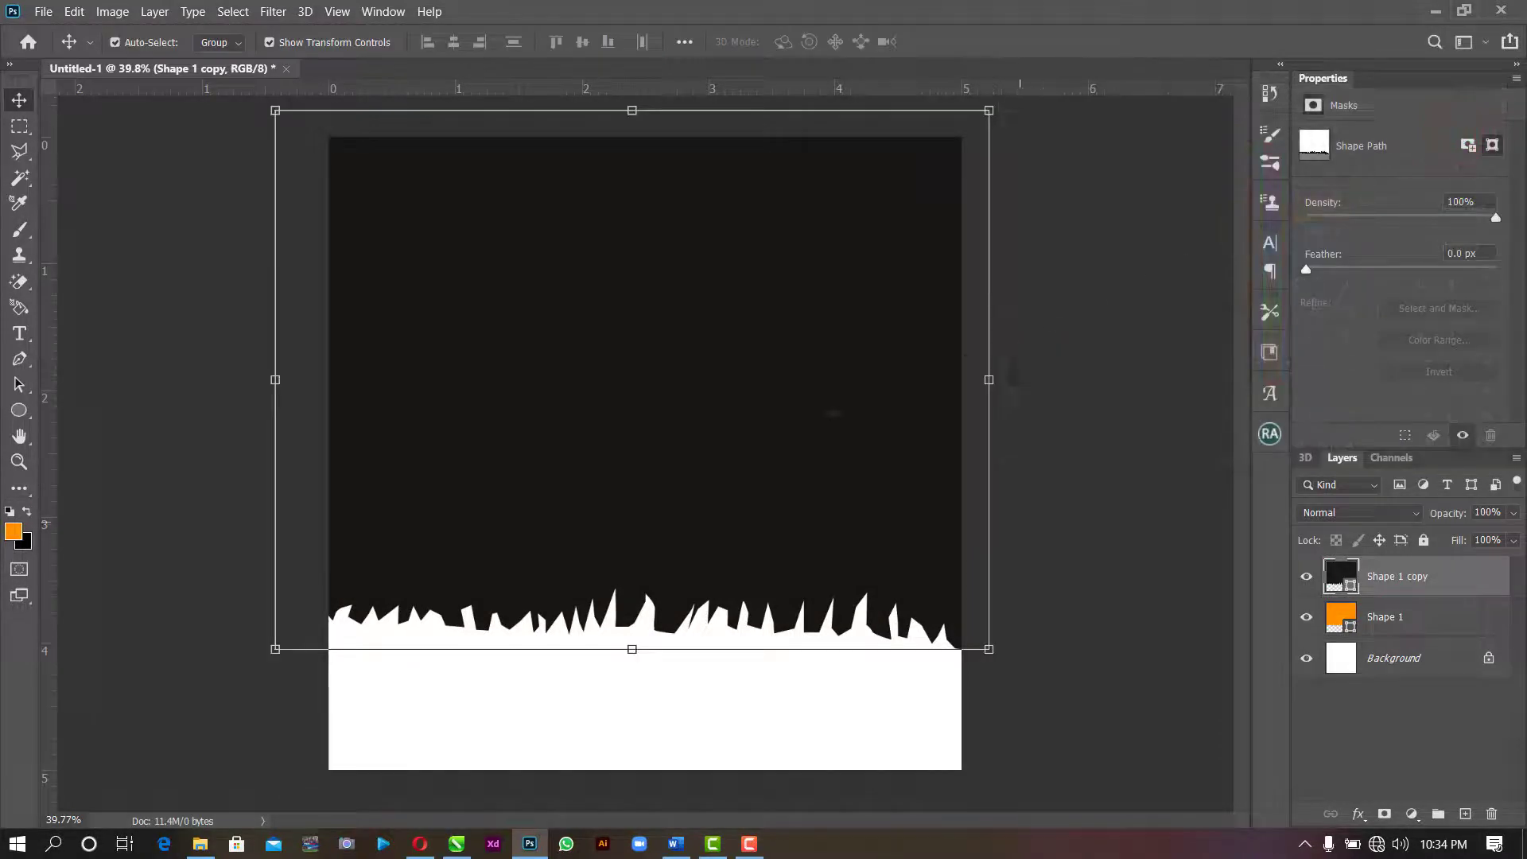
- Shift the dark copy slightly upward to expose a strip of the original shape, and recolor the original to white #ffffff
mouse_move(728, 453)
mouse_down()
mouse_move(738, 433)
mouse_move(735, 450)
mouse_up()
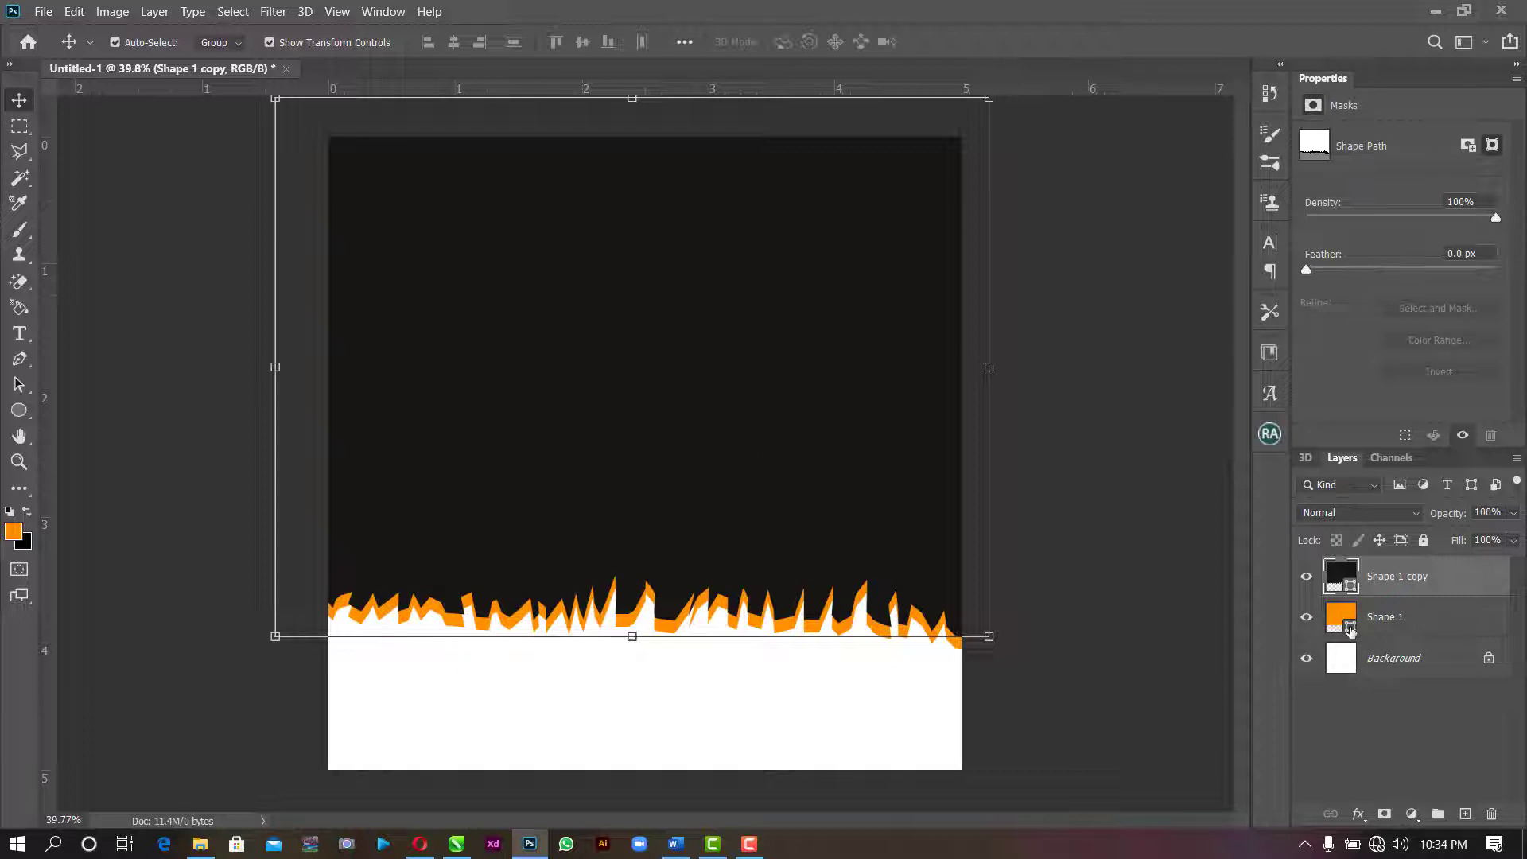
double_click(1344, 625)
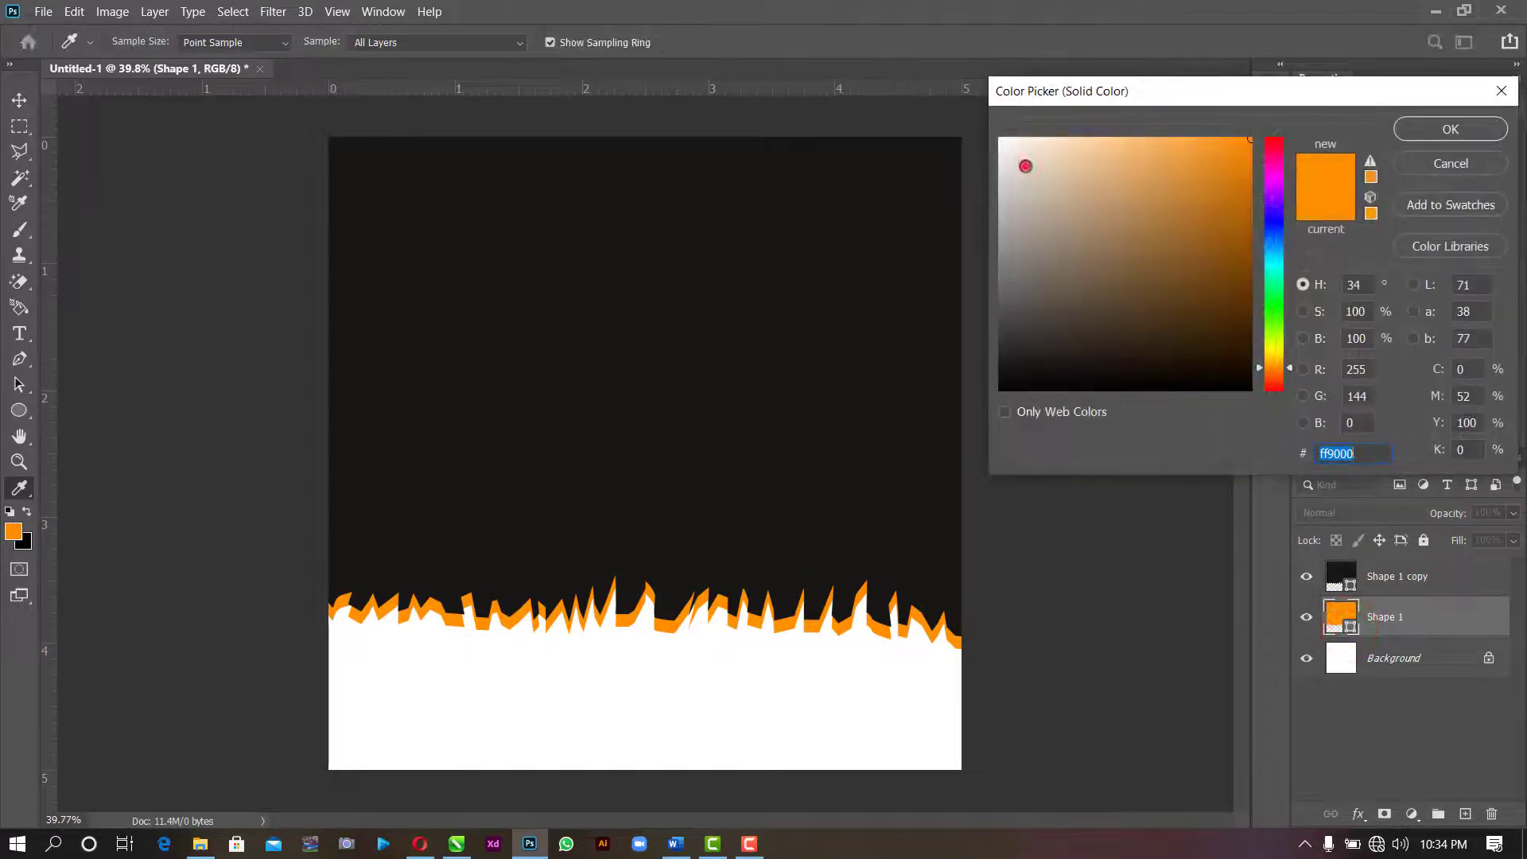
drag(1025, 166, 1000, 139)
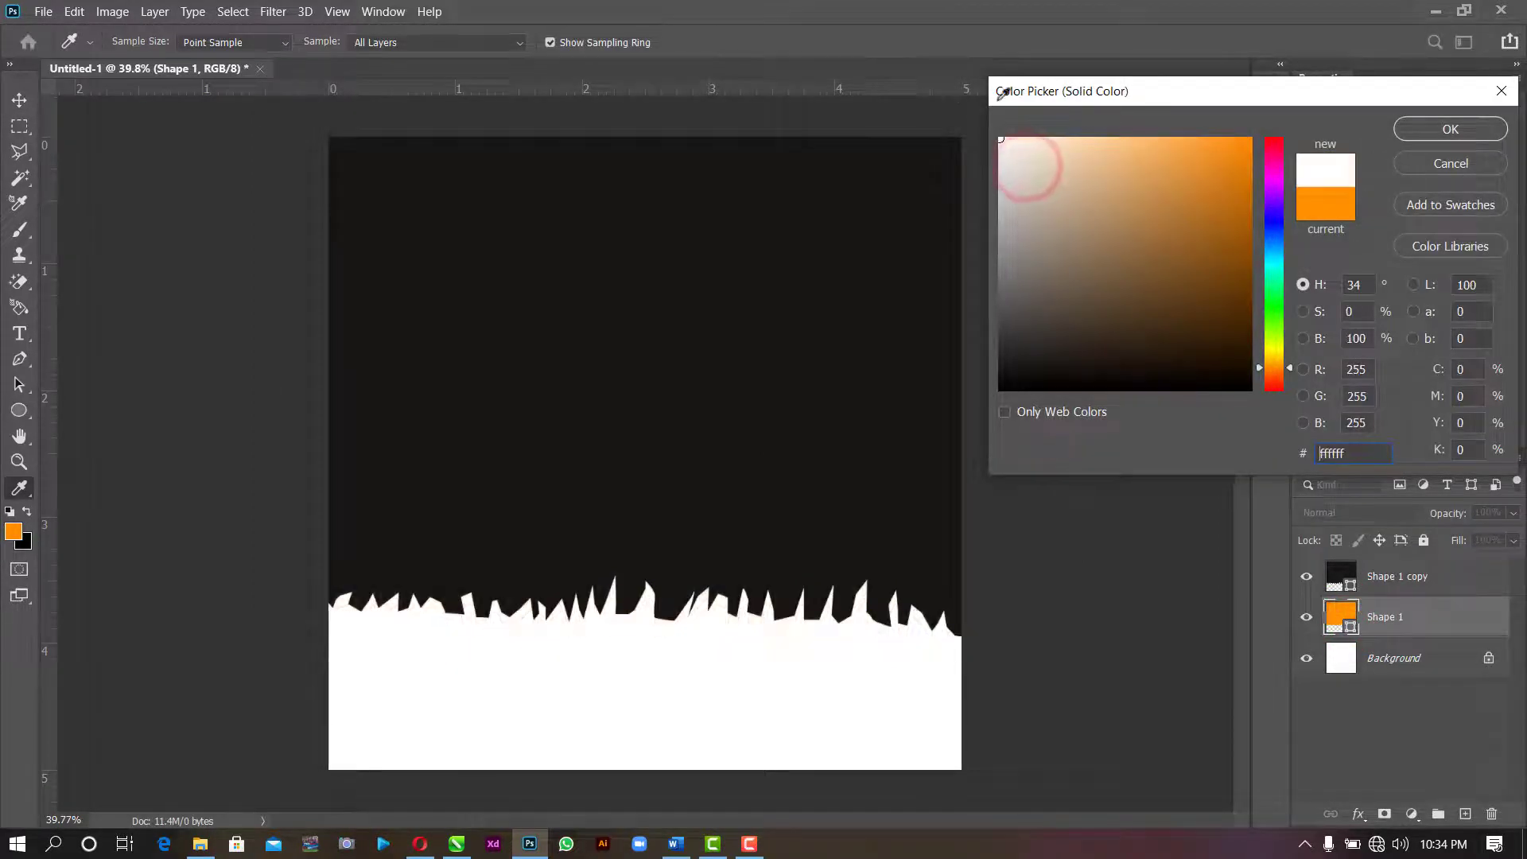
click(1428, 131)
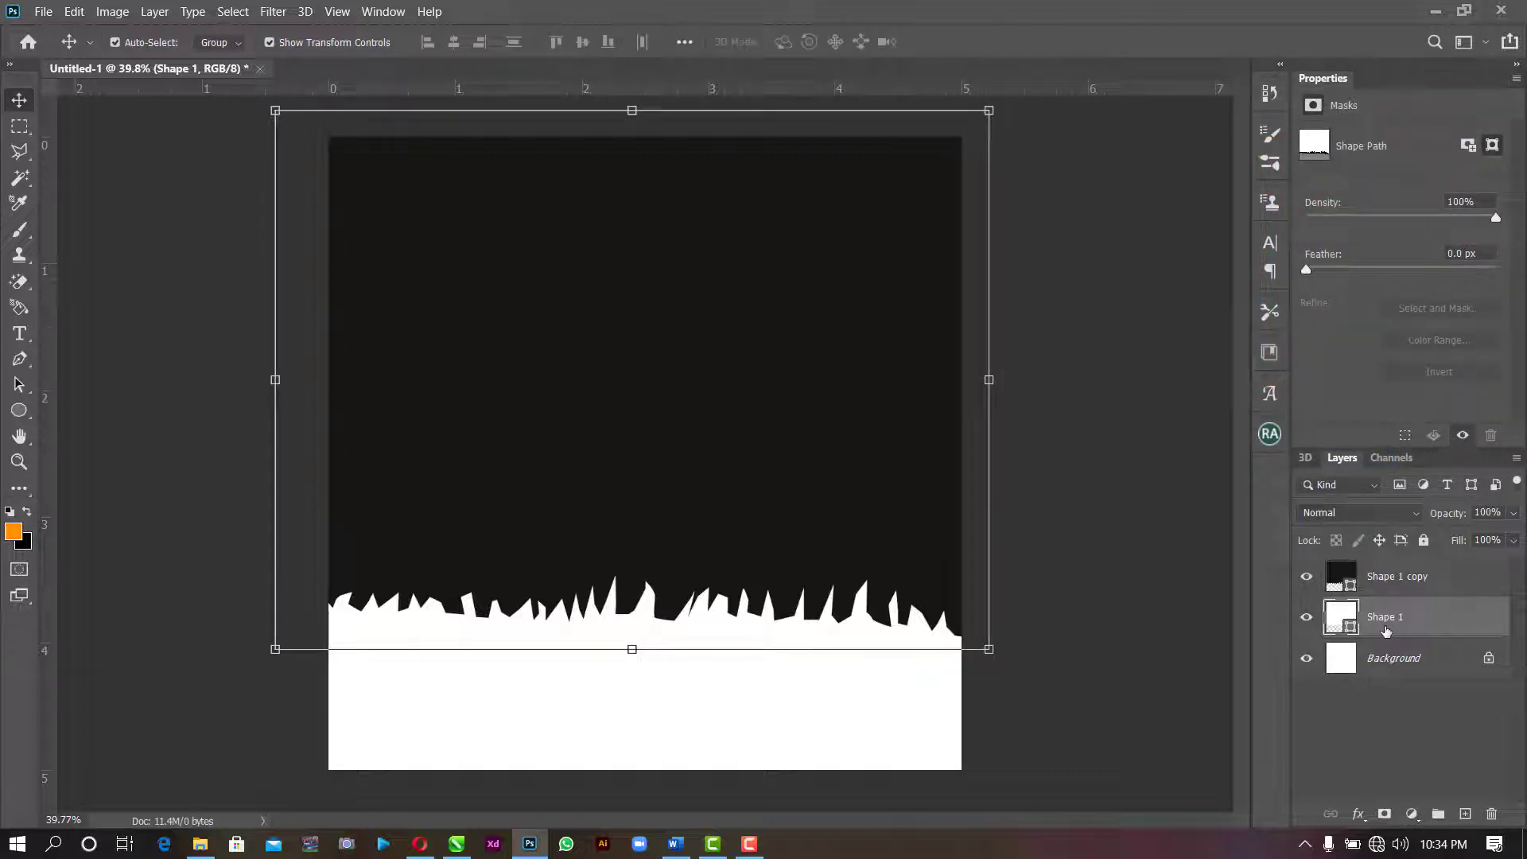
- Add a Drop Shadow with 50% opacity and 50 px size to the white Shape 1 layer and collapse its effects list
click(1358, 815)
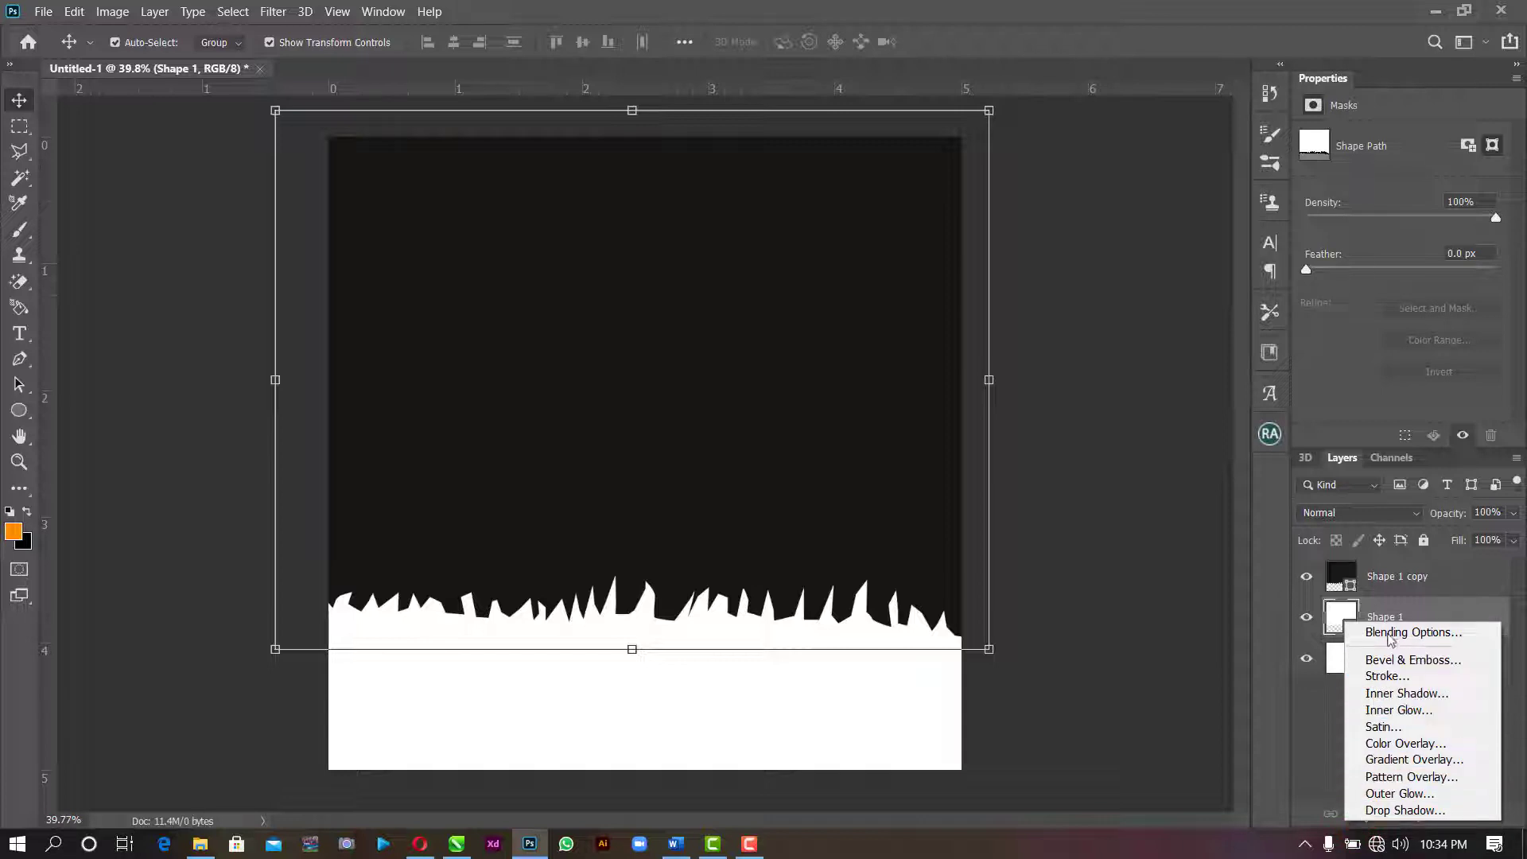
click(1389, 632)
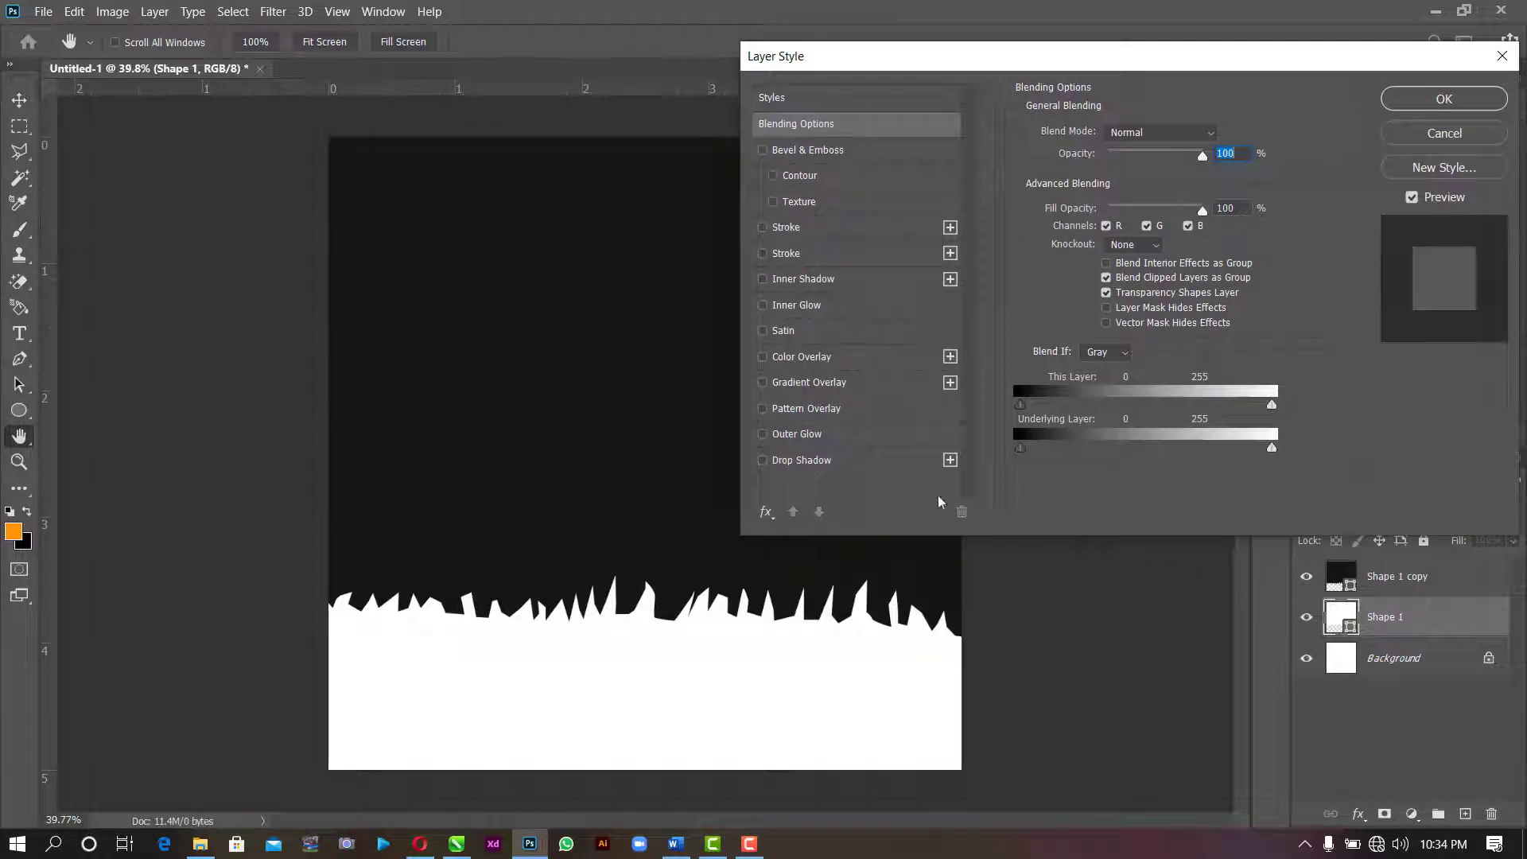
click(810, 464)
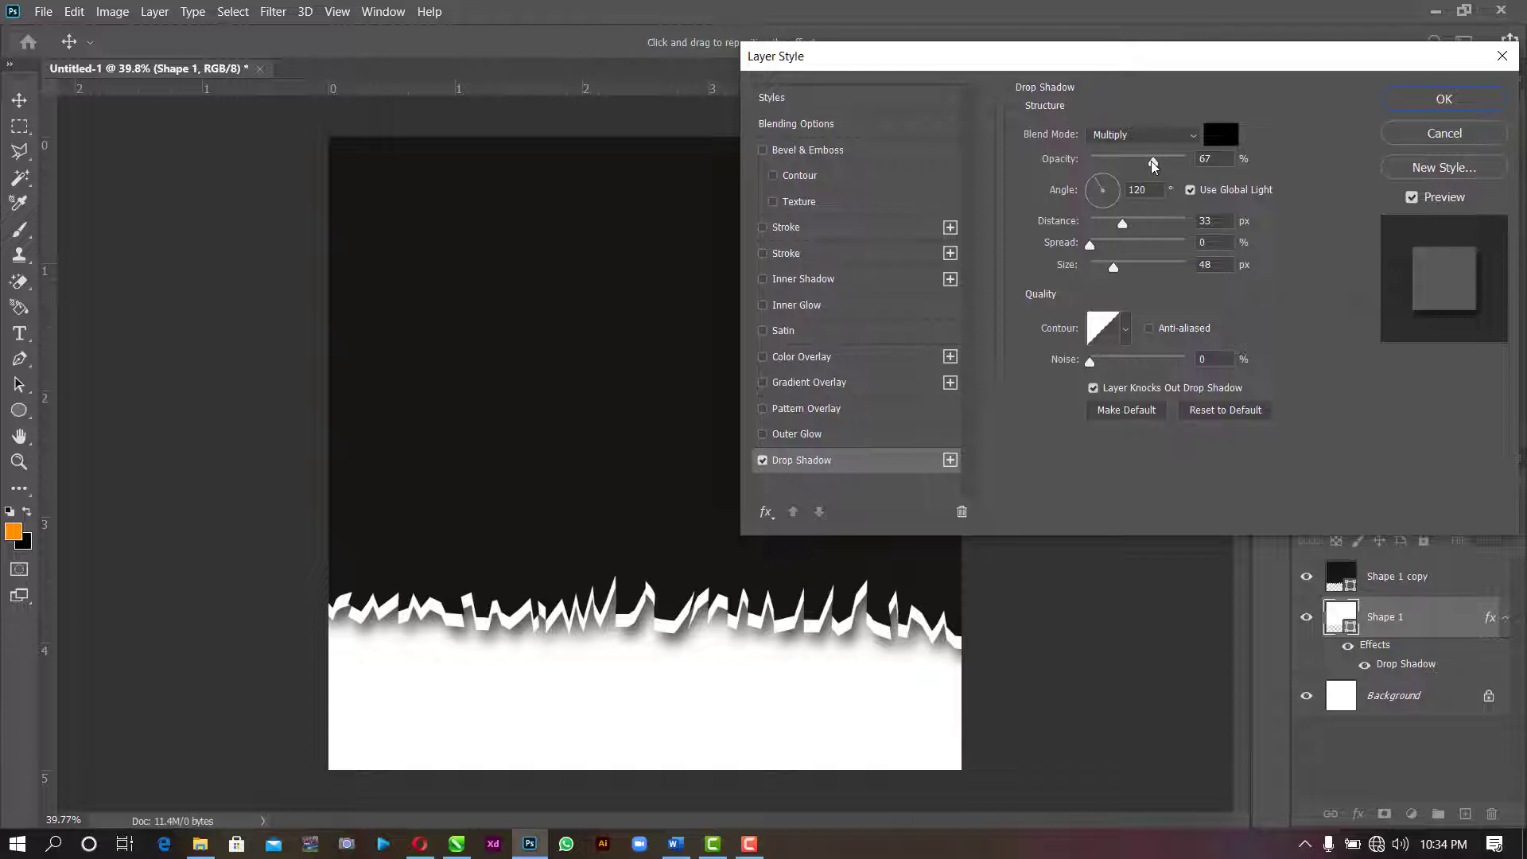
drag(1151, 161, 1146, 163)
drag(1135, 164, 1139, 162)
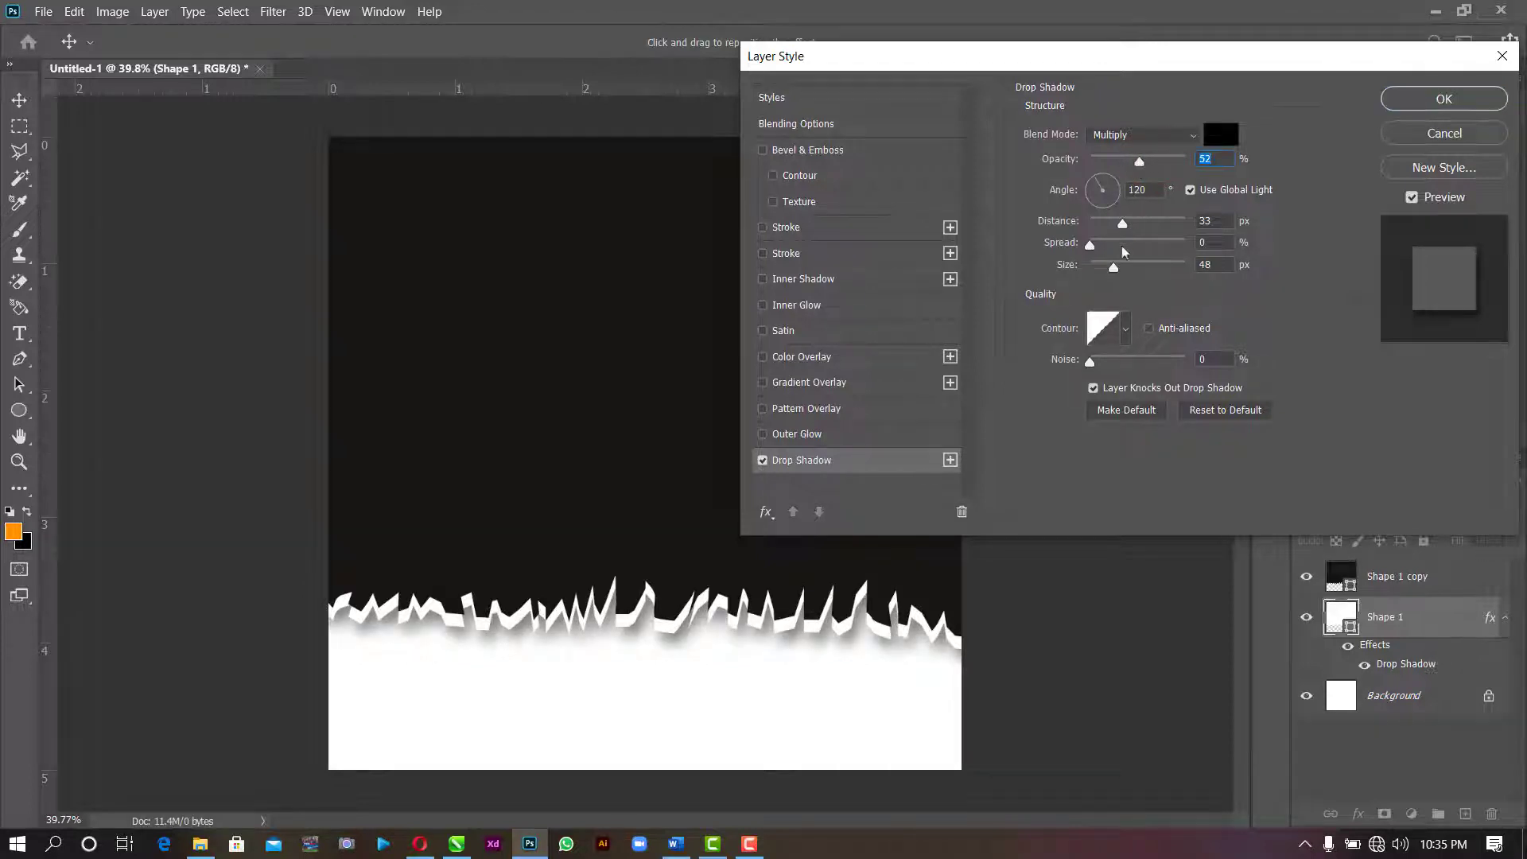
drag(1113, 267, 1119, 273)
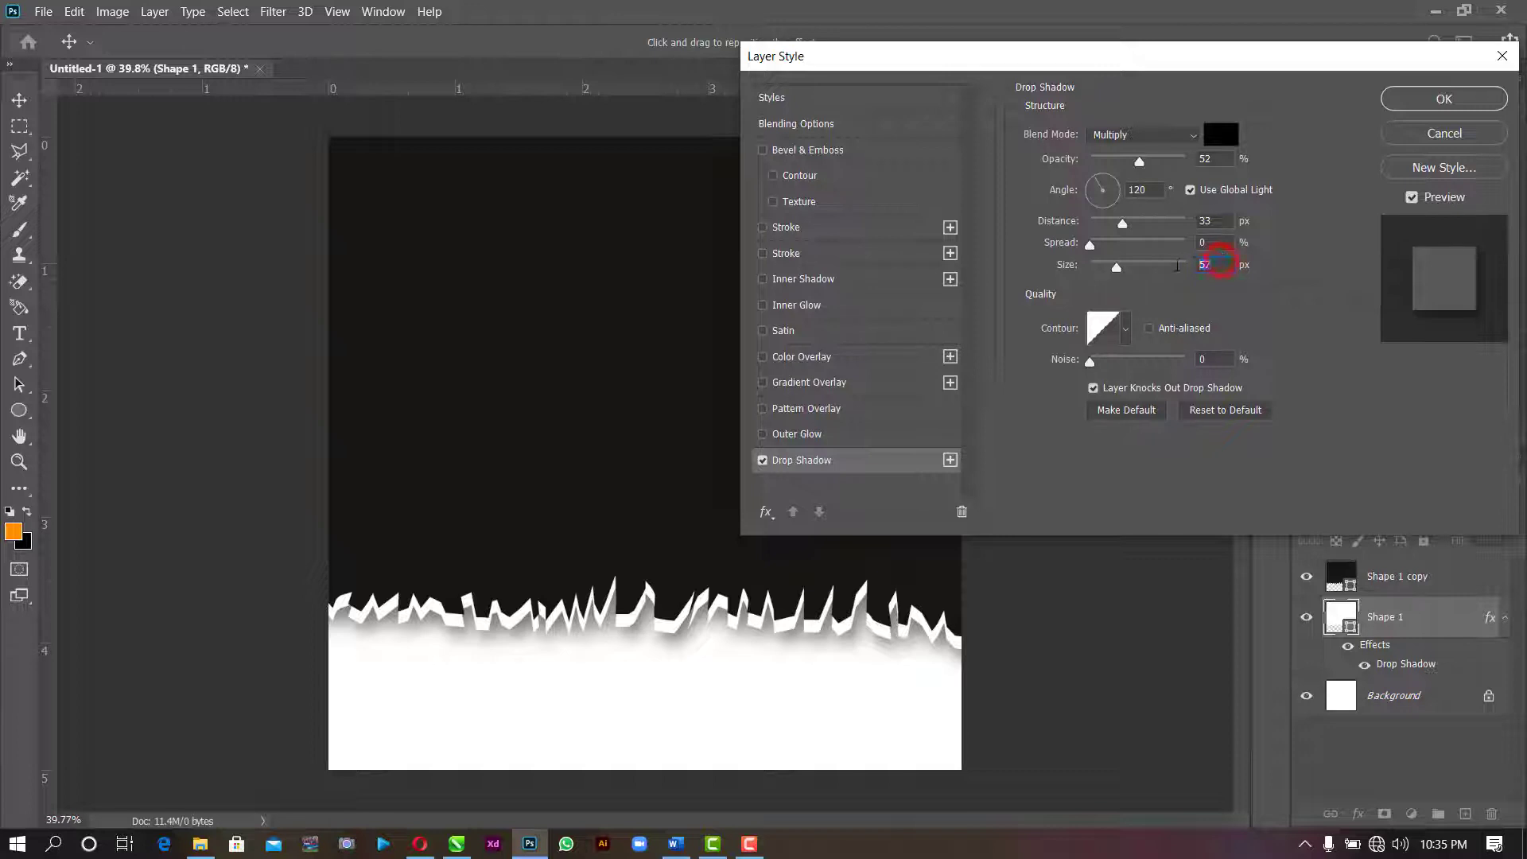
text(50)
text(60)
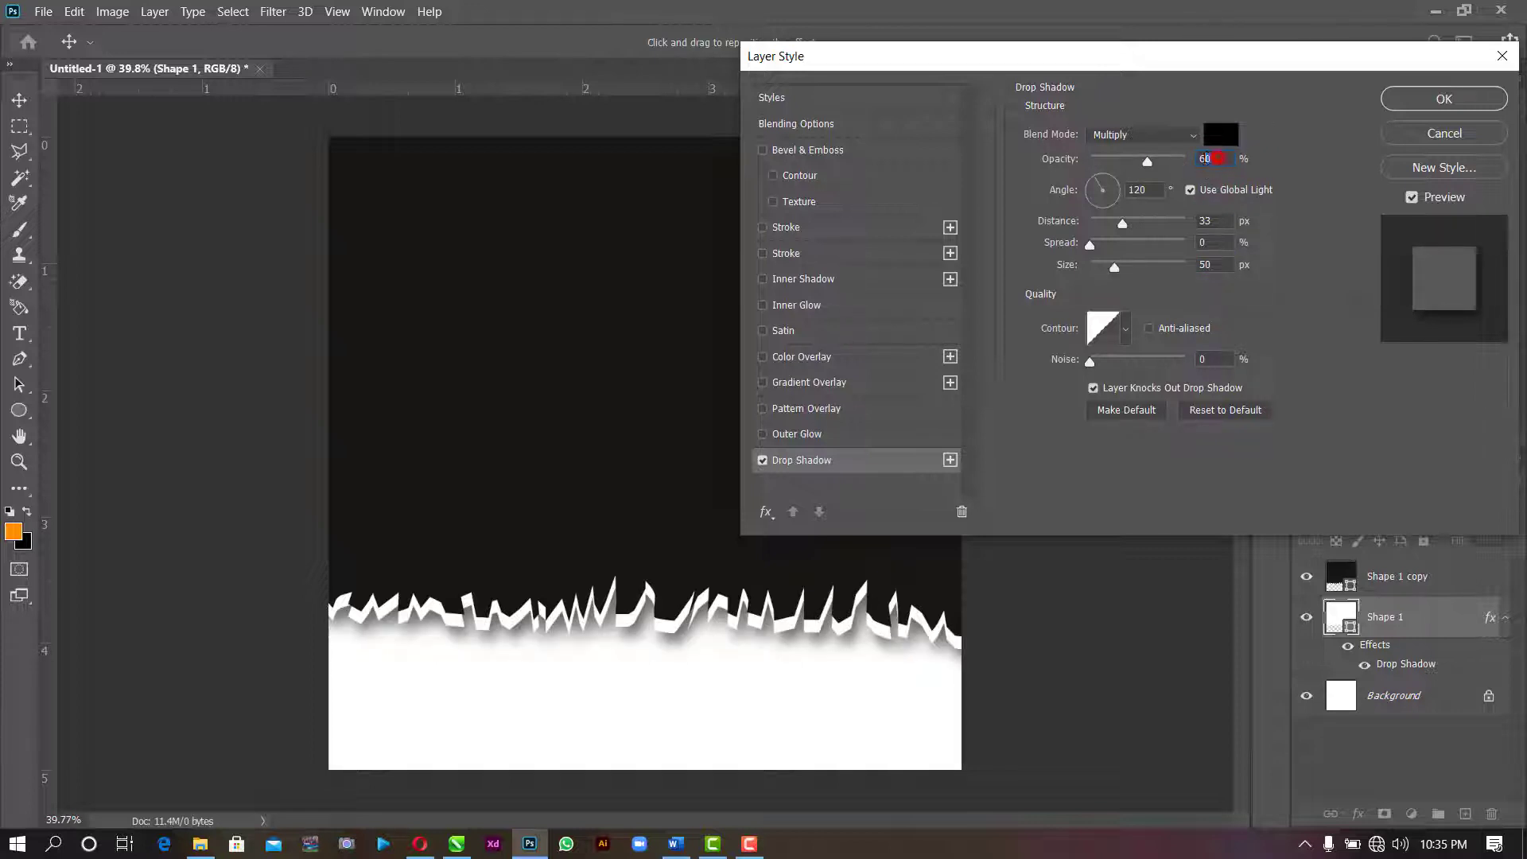
text(50)
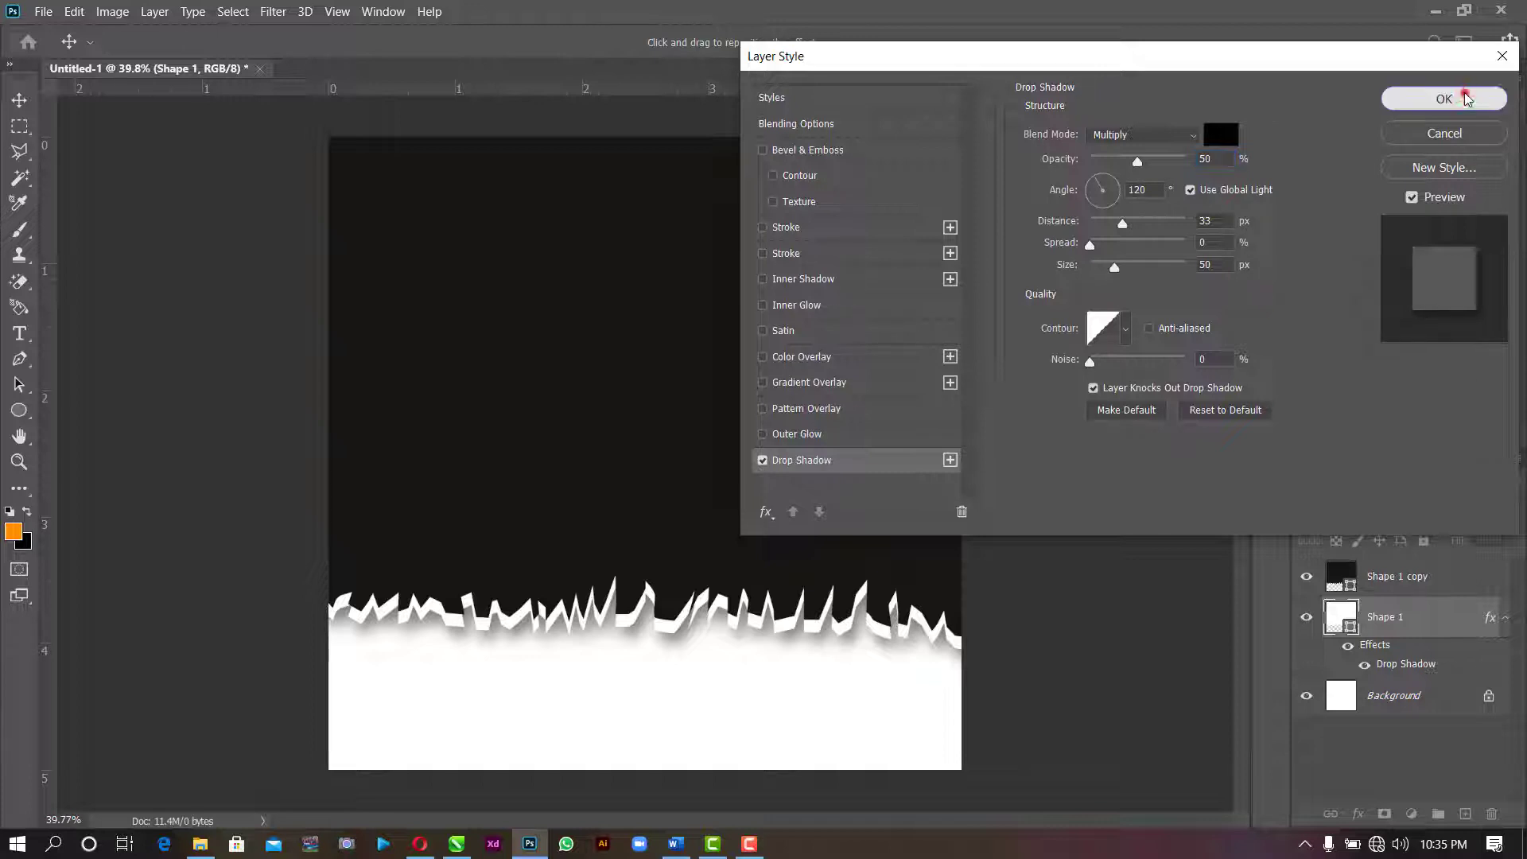
click(1443, 98)
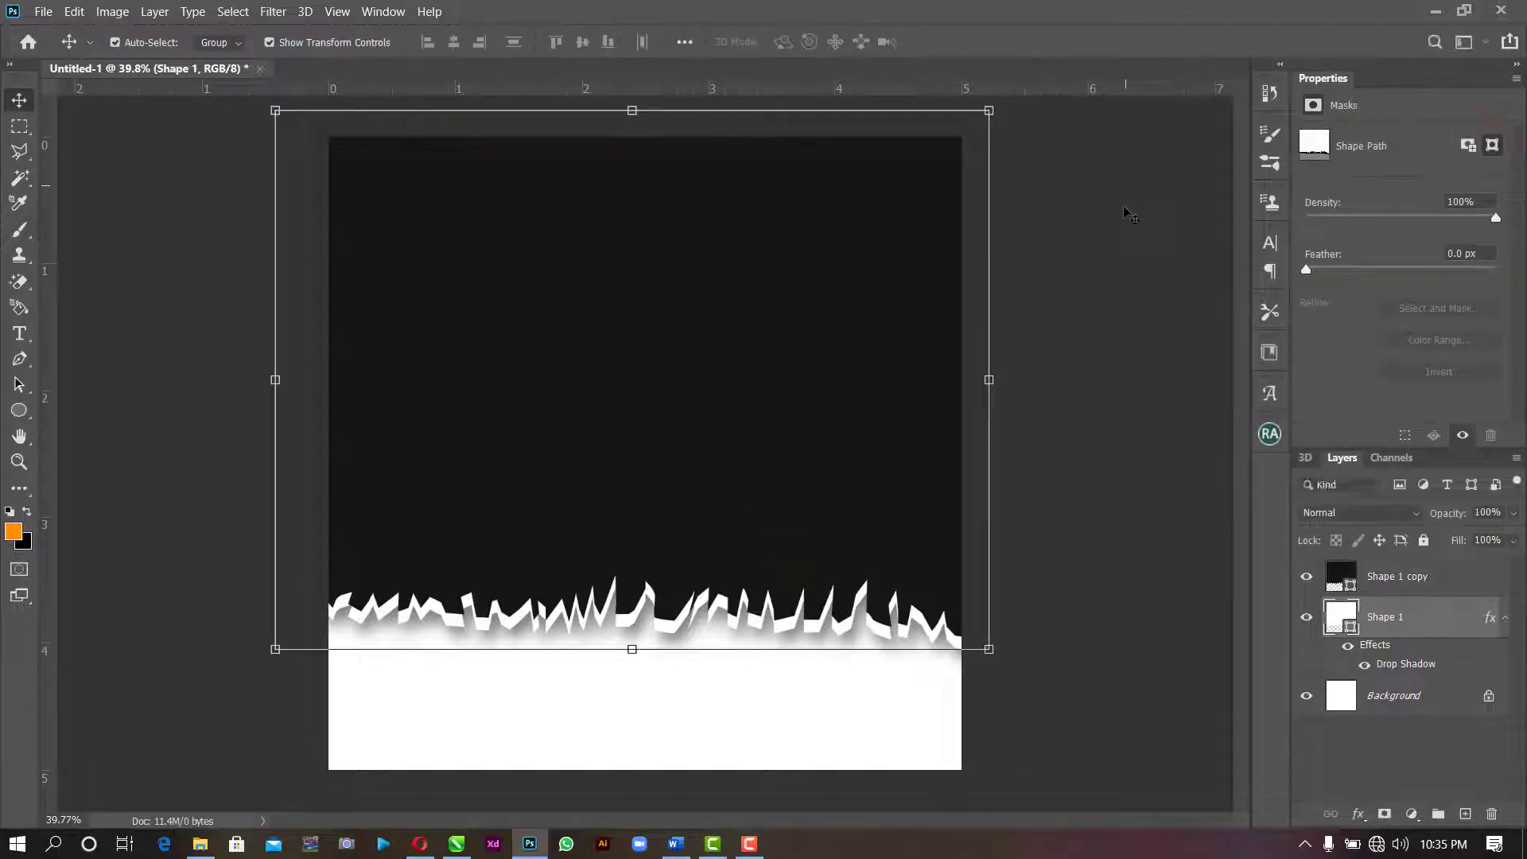
click(1115, 210)
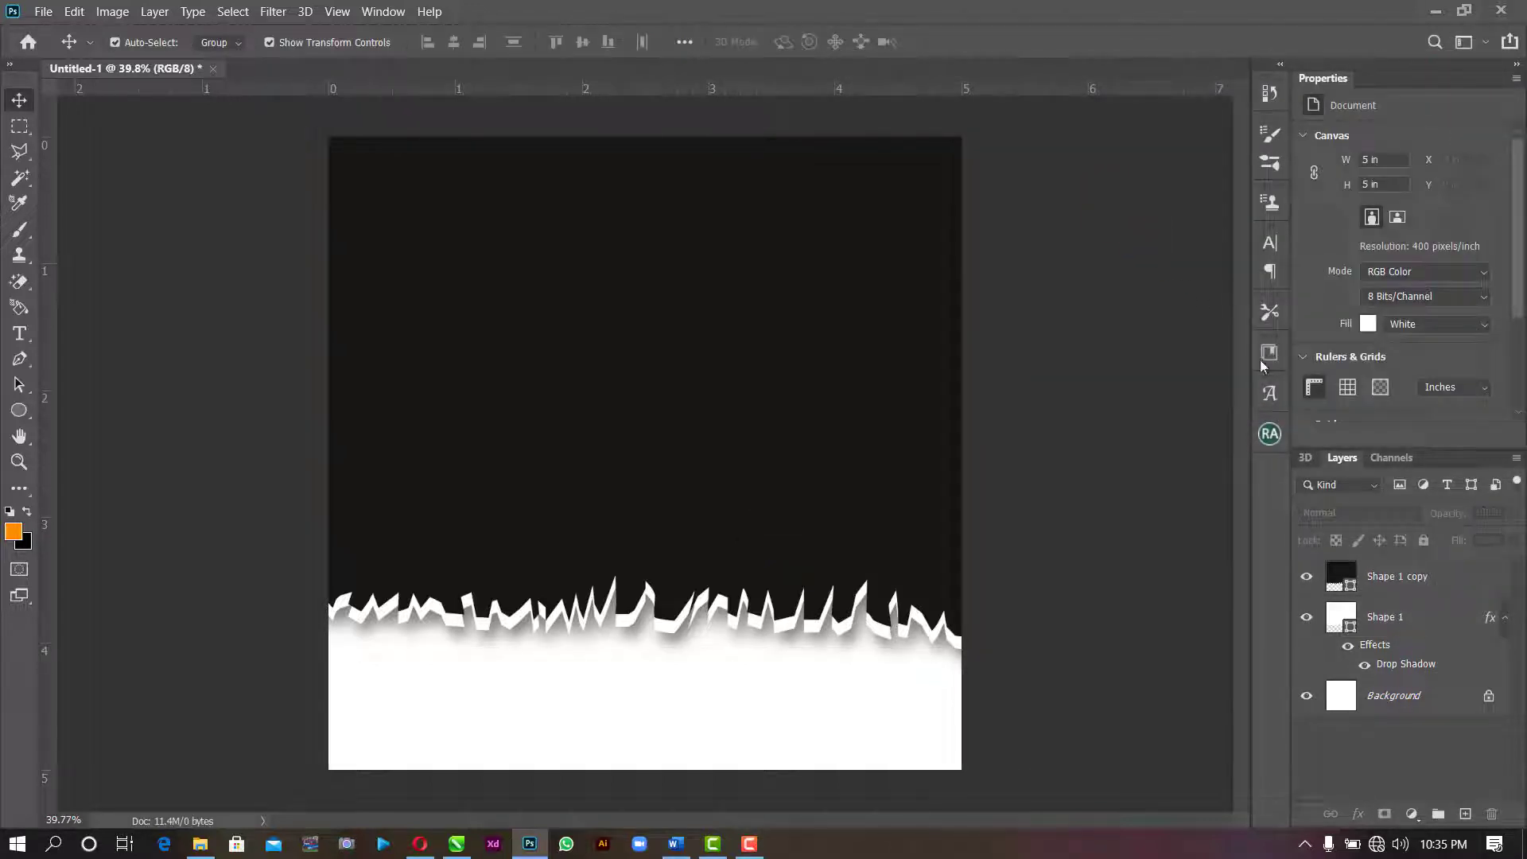
click(1504, 618)
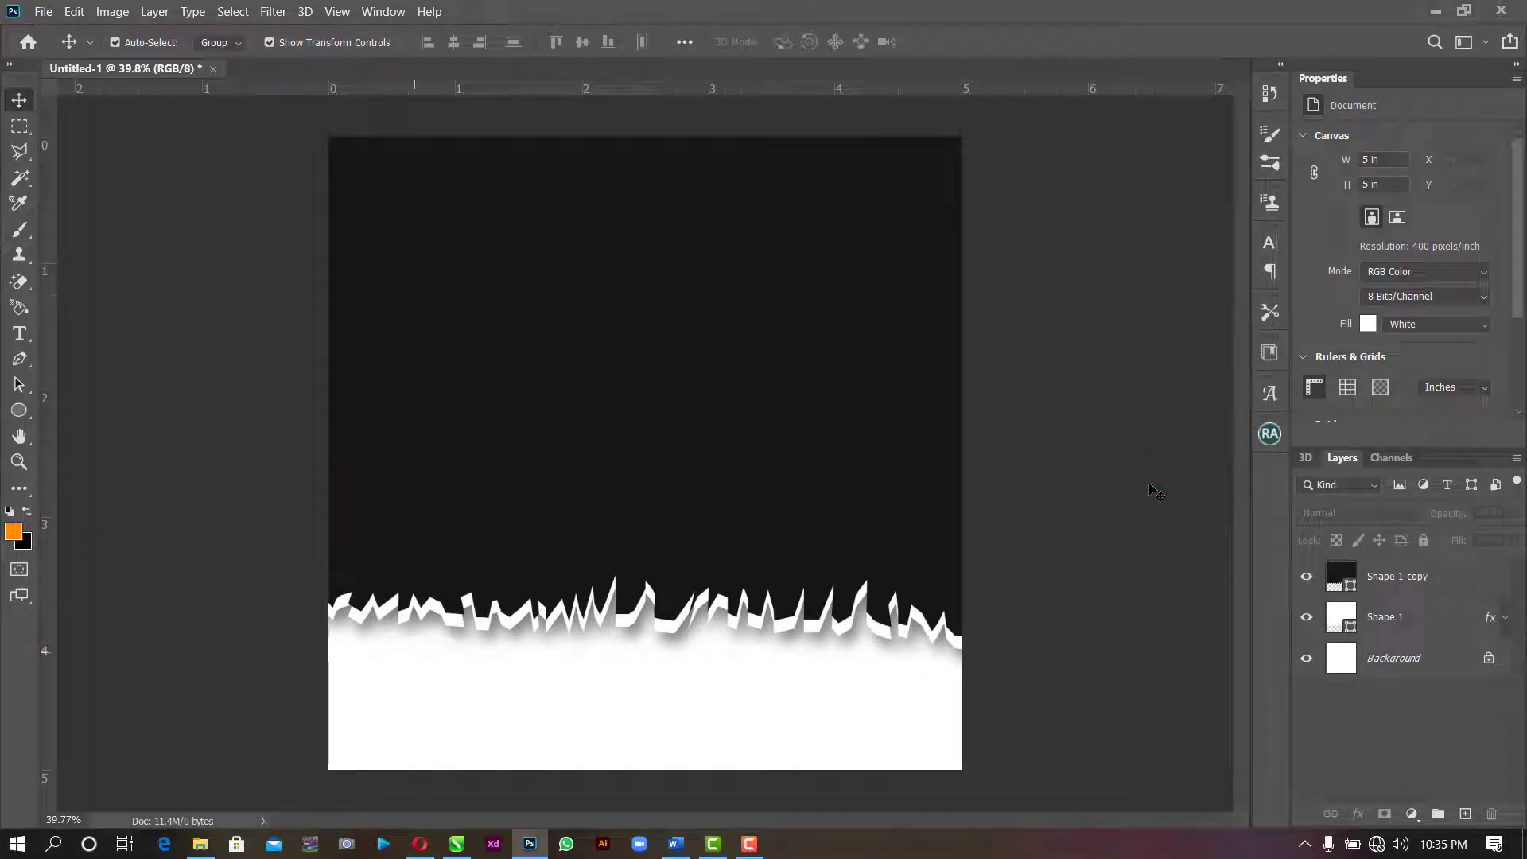
- Place the praying-hands JPG from the Let Pray folder across the upper part of the canvas, scaled to 6.78%
click(167, 844)
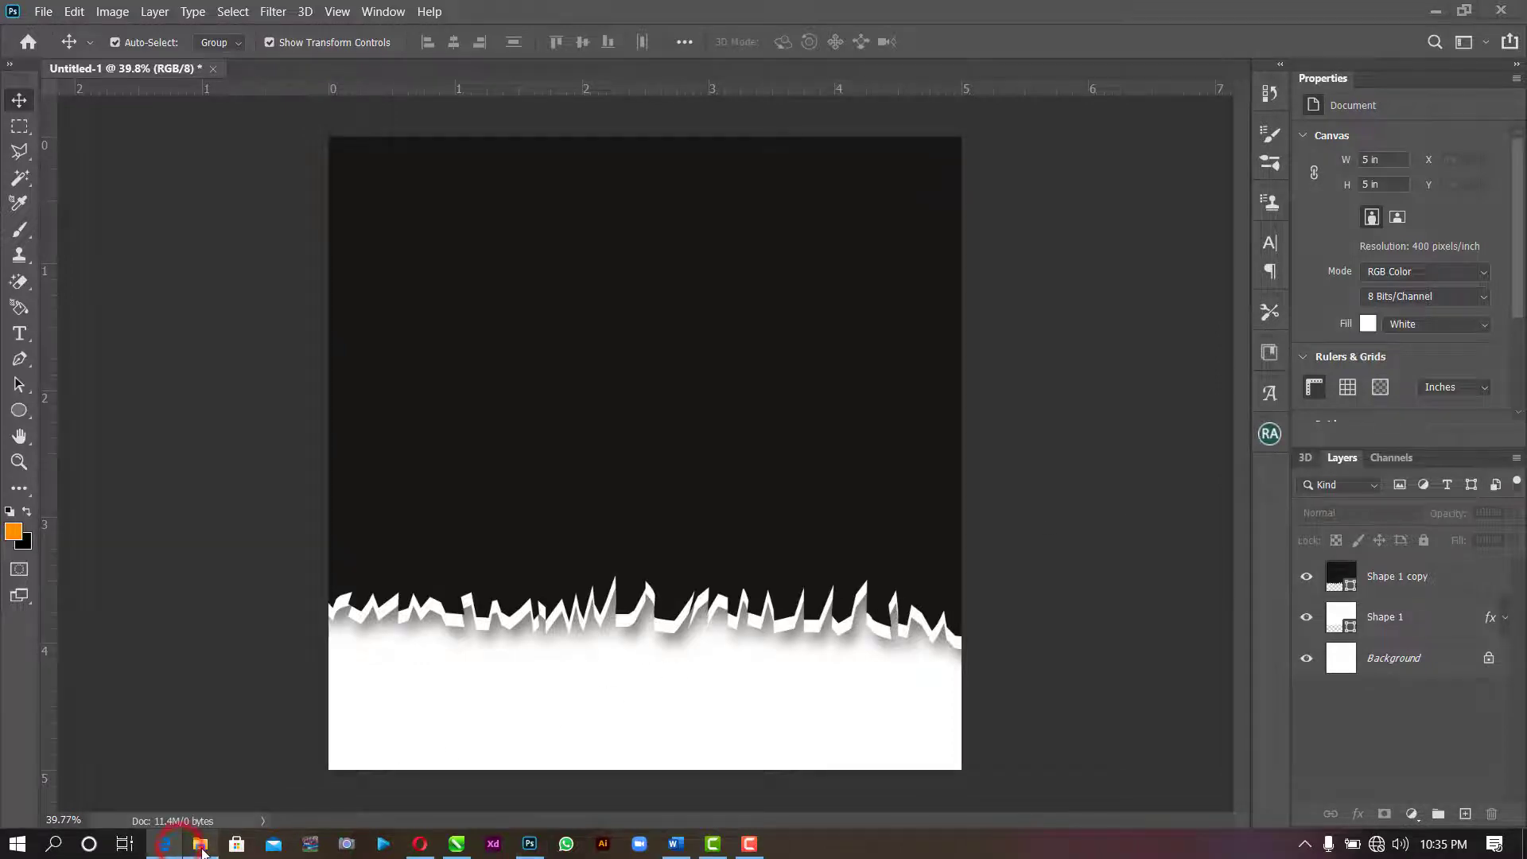
click(200, 845)
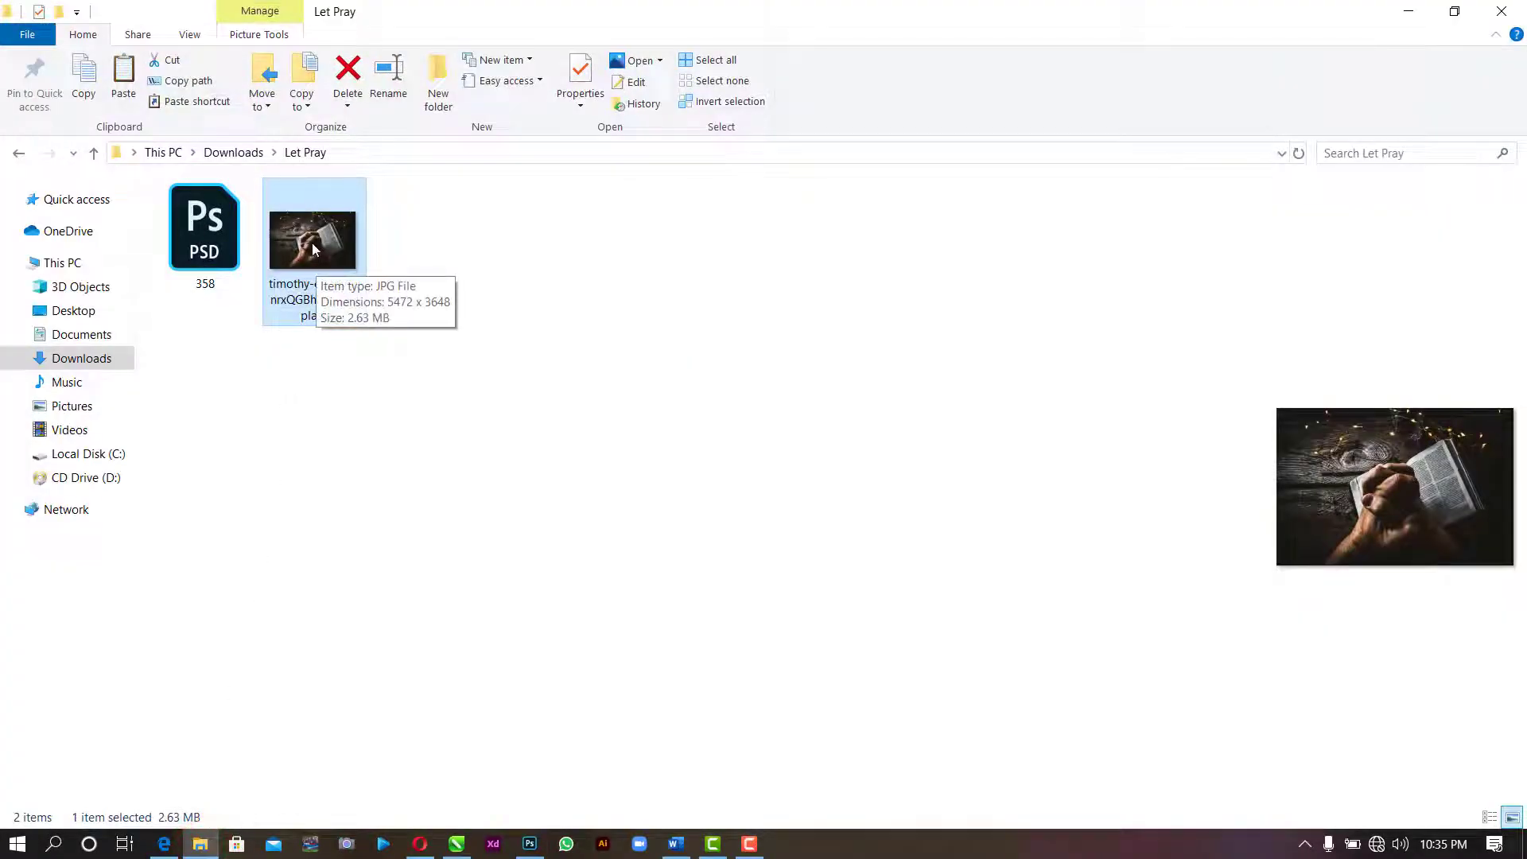
drag(311, 242, 723, 203)
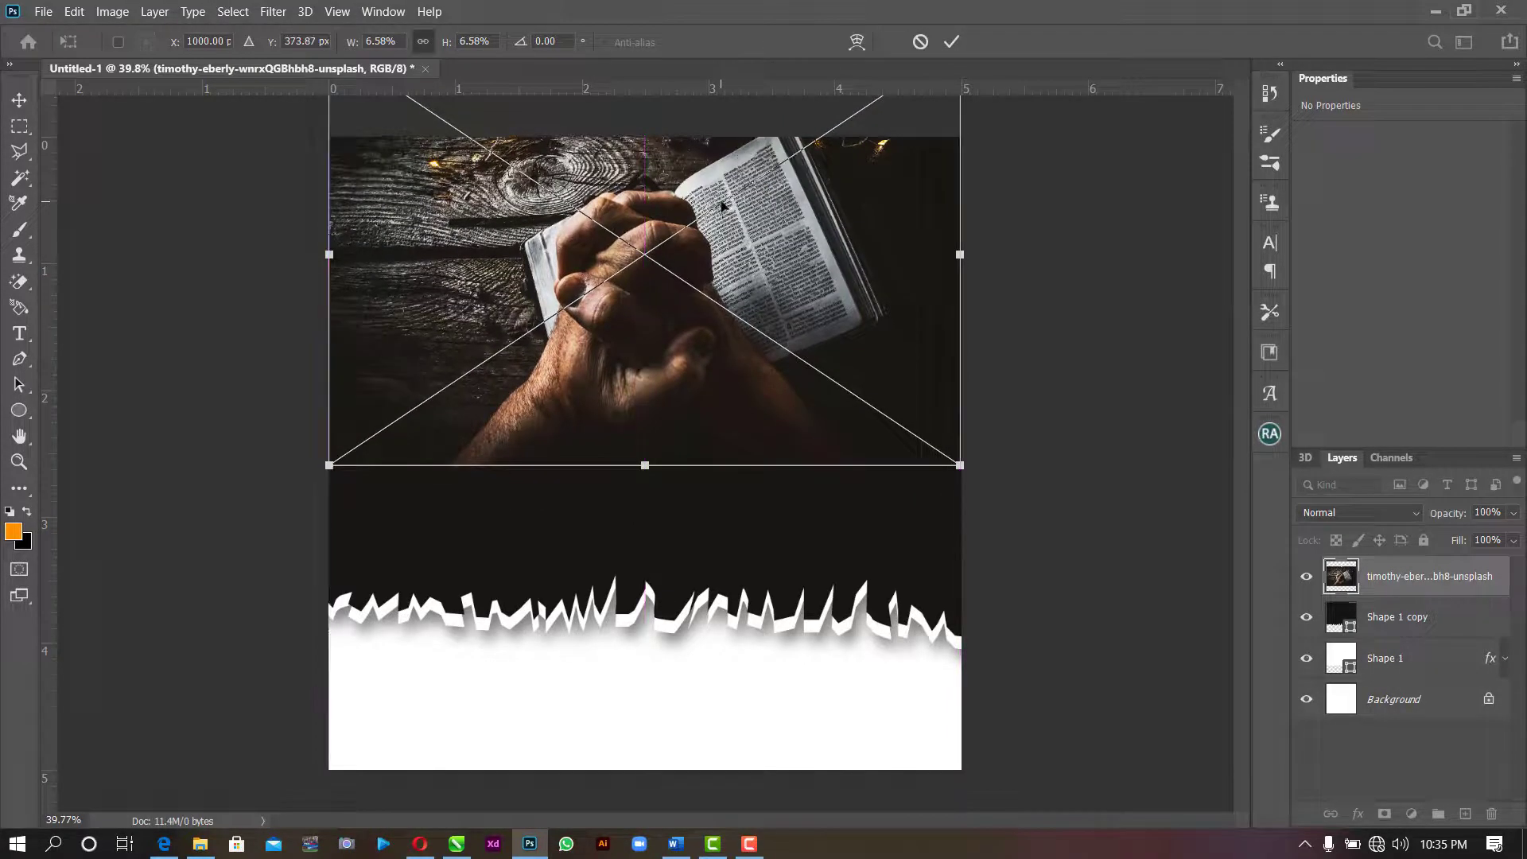
drag(688, 349, 688, 340)
drag(645, 453, 644, 465)
click(953, 43)
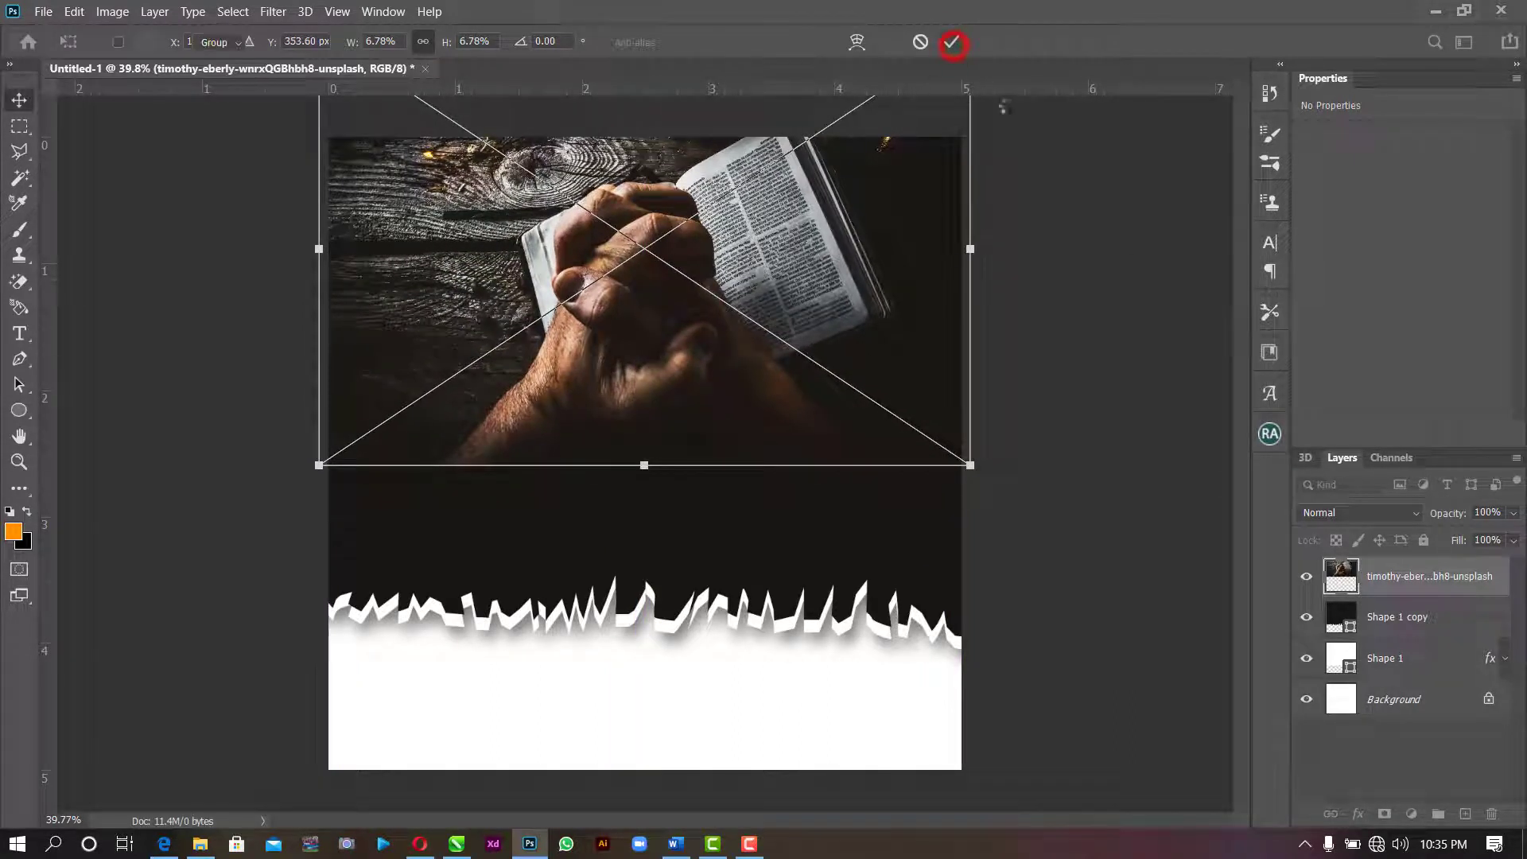
- Clip the praying-hands photo to the dark Shape 1 copy layer and add a layer mask to the photo
right_click(1431, 578)
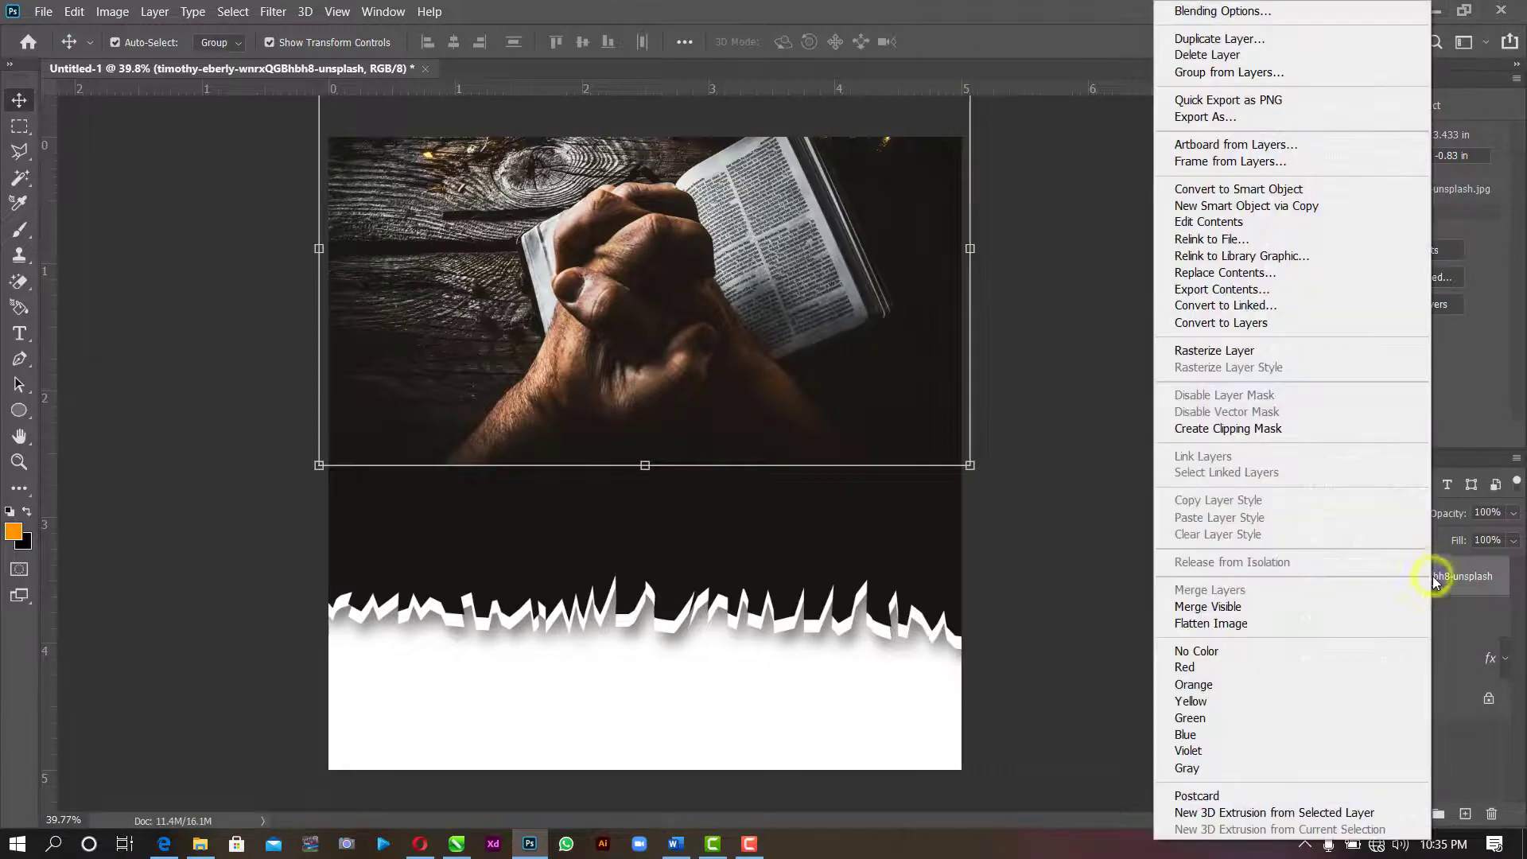
click(1215, 430)
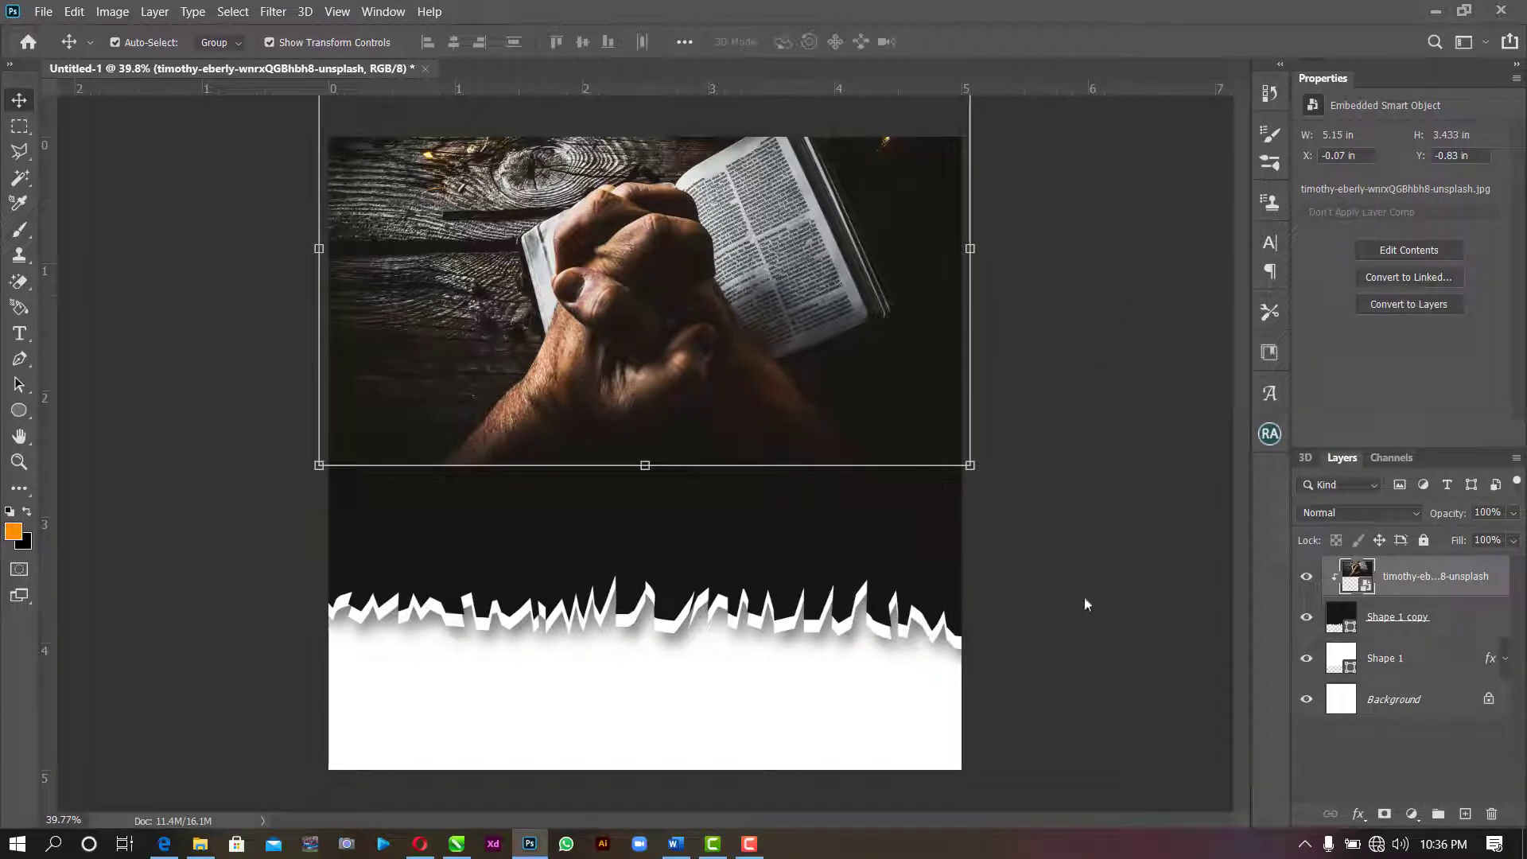
click(1382, 815)
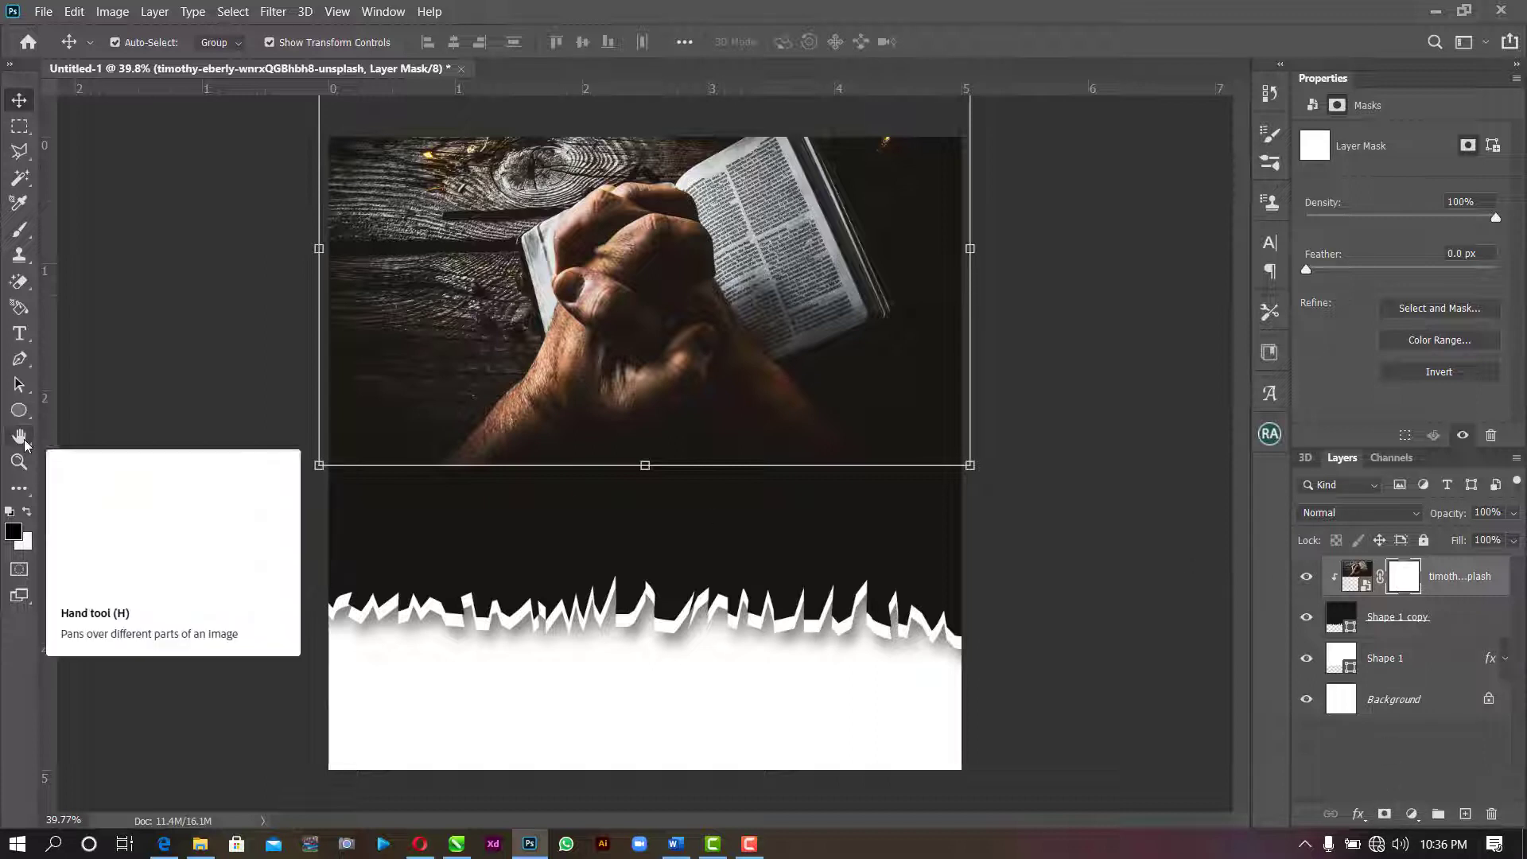
- Paint black on the photo's mask along its lower edge with a 600 px soft round brush to fade it into the dark shape
click(20, 230)
click(144, 42)
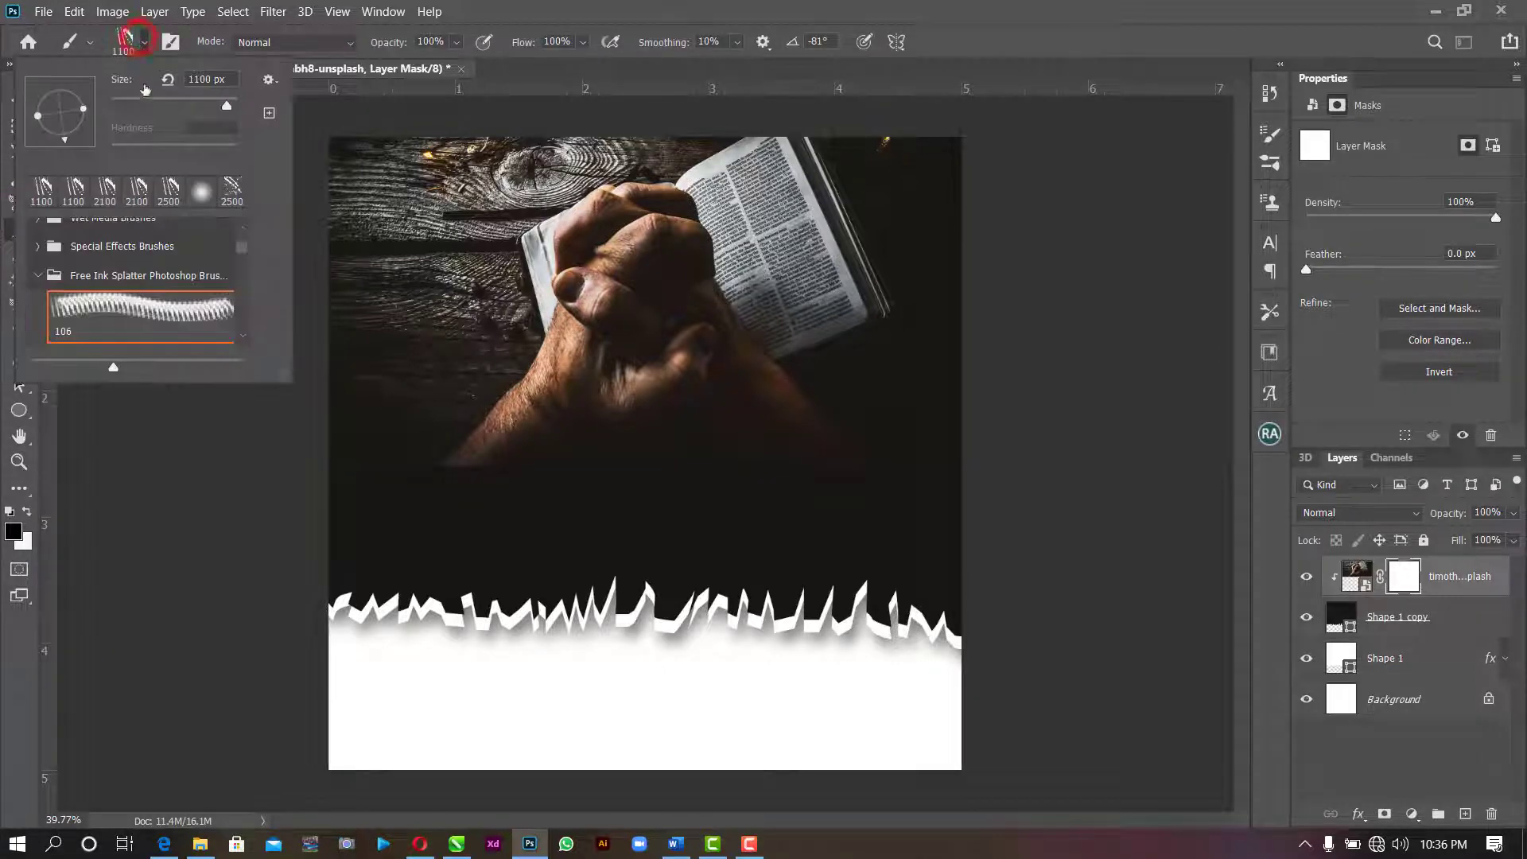
scroll(167, 256, up, 2)
scroll(167, 256, up, 1)
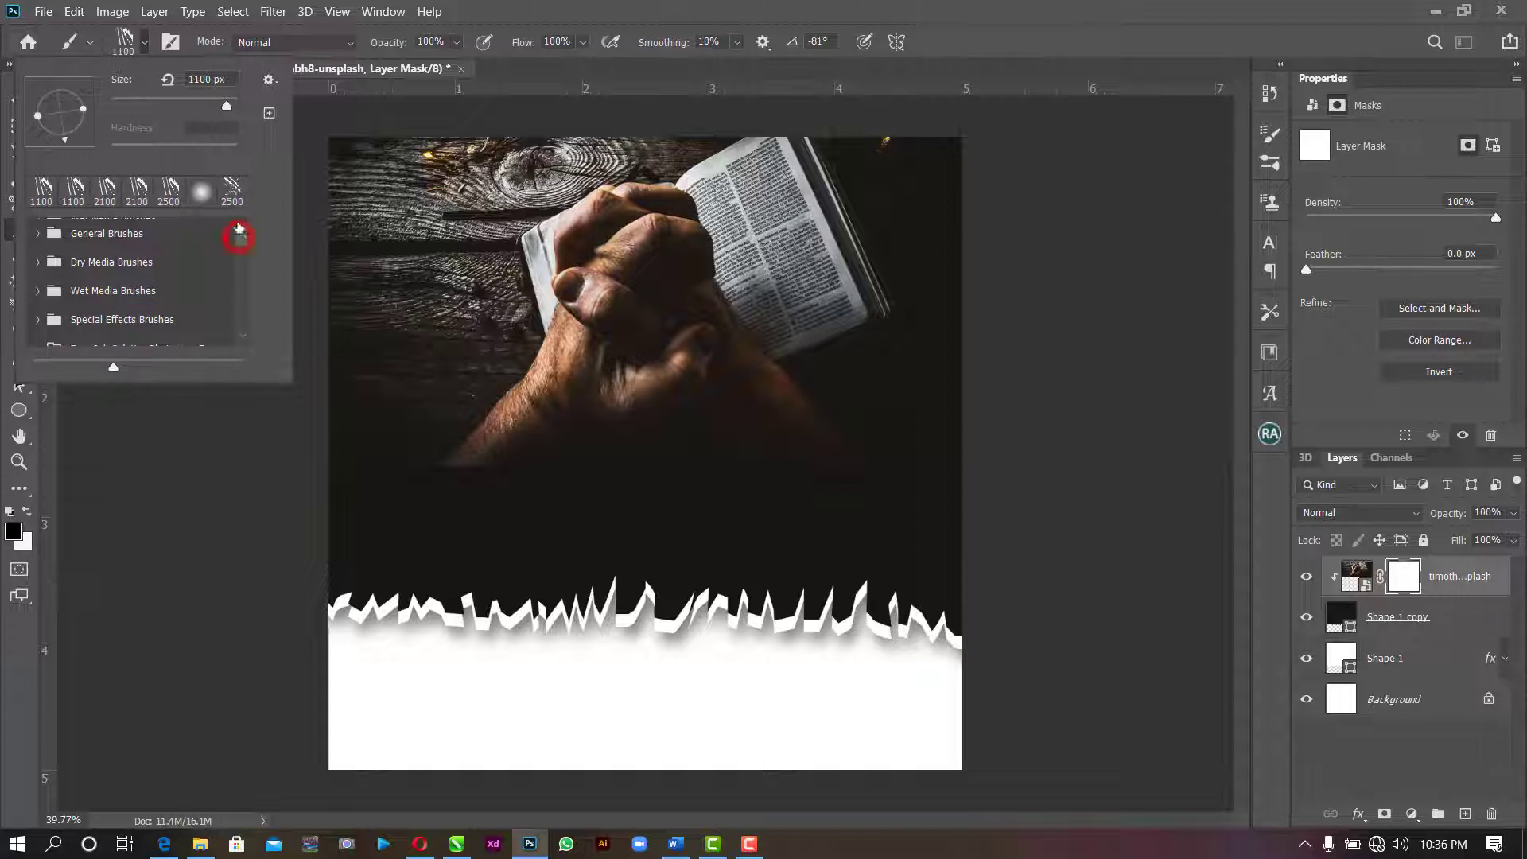
click(203, 192)
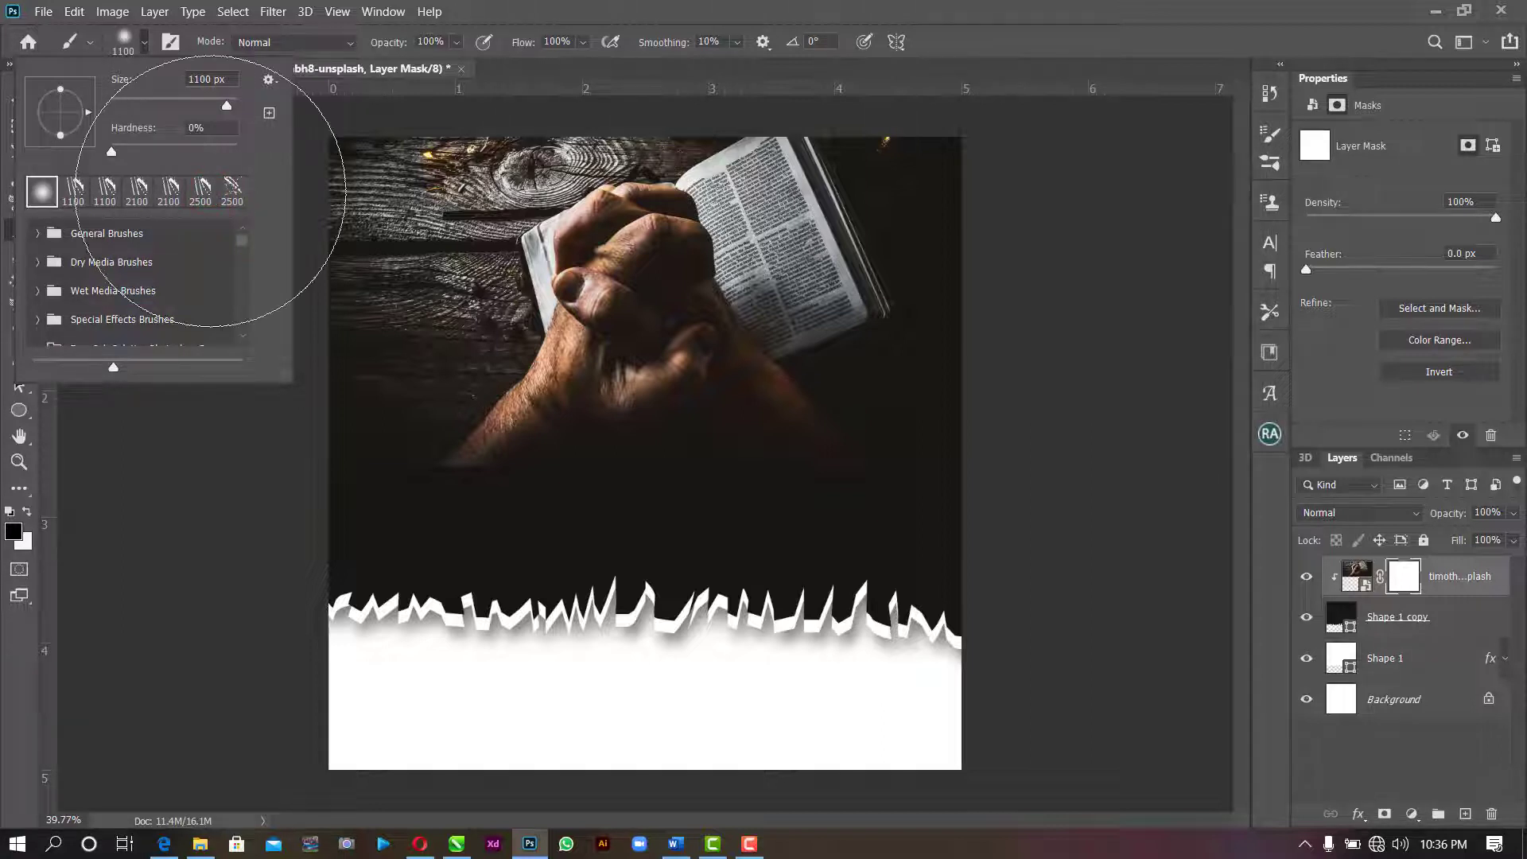
click(37, 233)
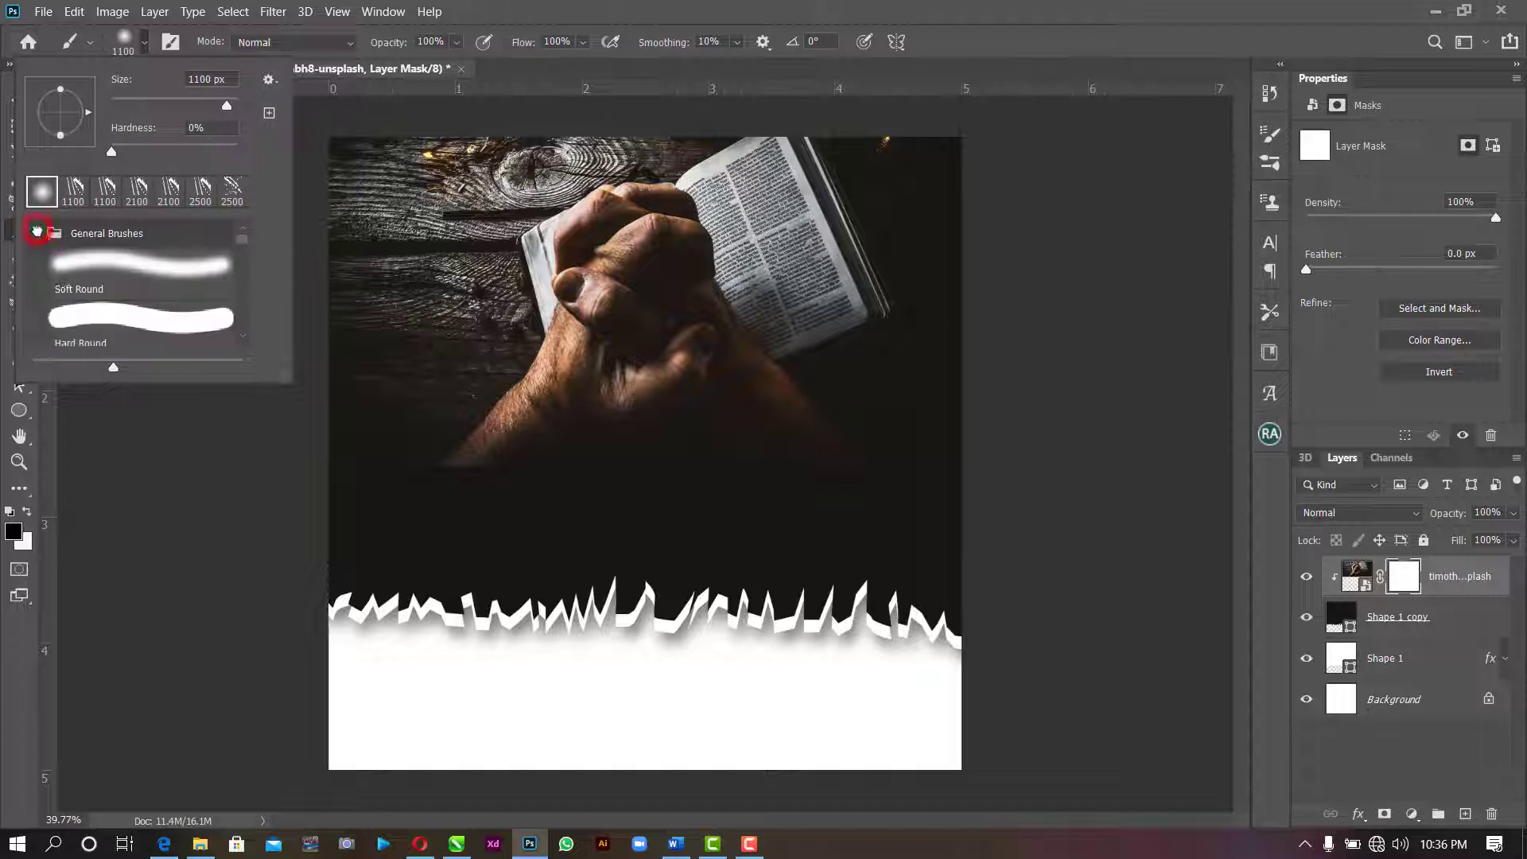
click(971, 8)
key(bracketleft)
key(bracketleft)
key(bracketleft)
key(bracketleft)
key(bracketleft)
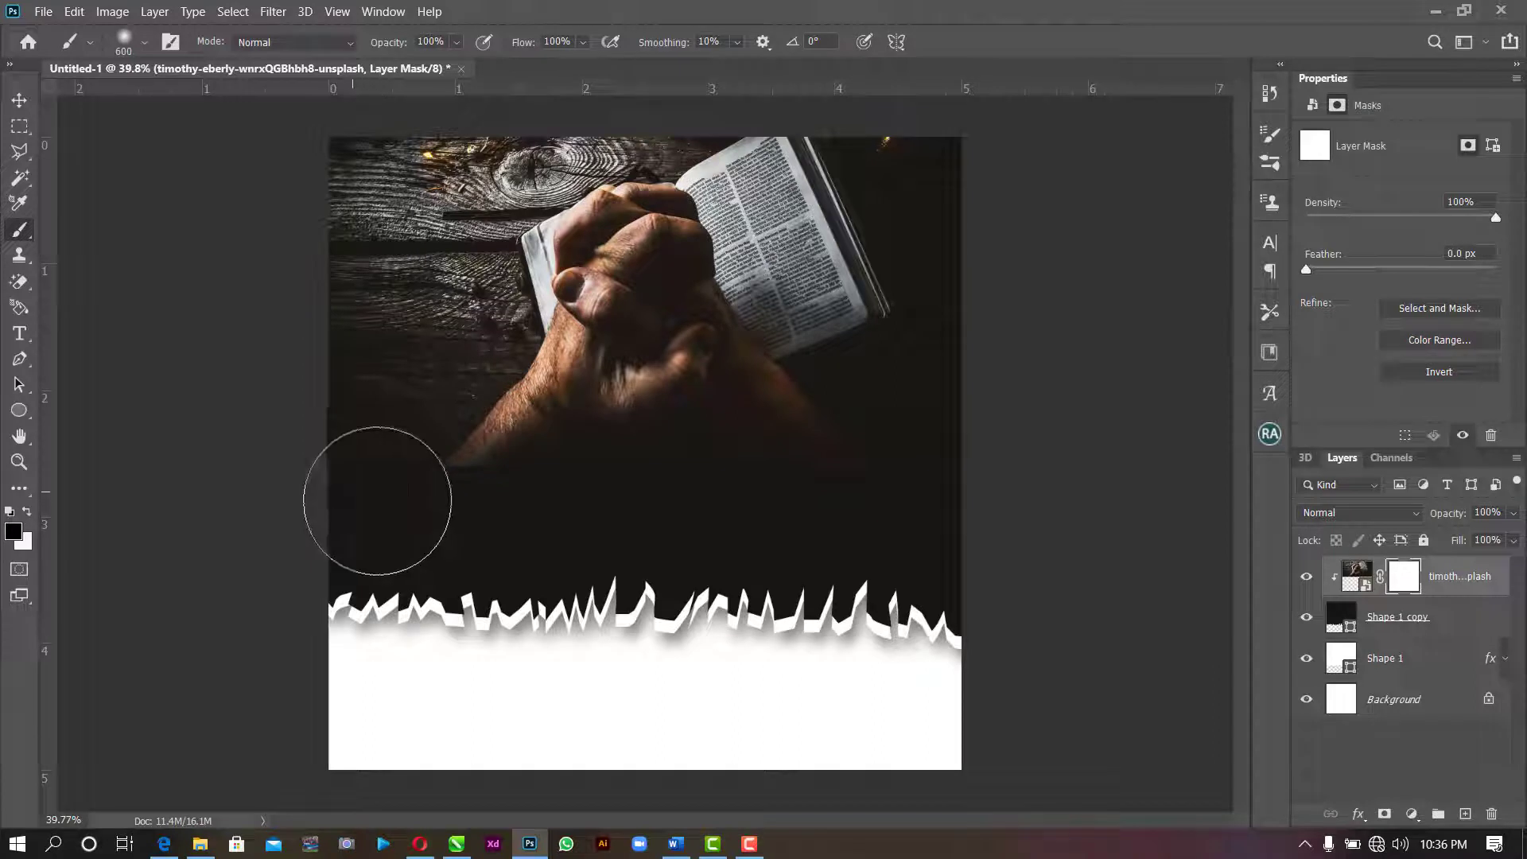
mouse_move(324, 488)
mouse_down()
mouse_move(814, 499)
mouse_move(998, 483)
mouse_up()
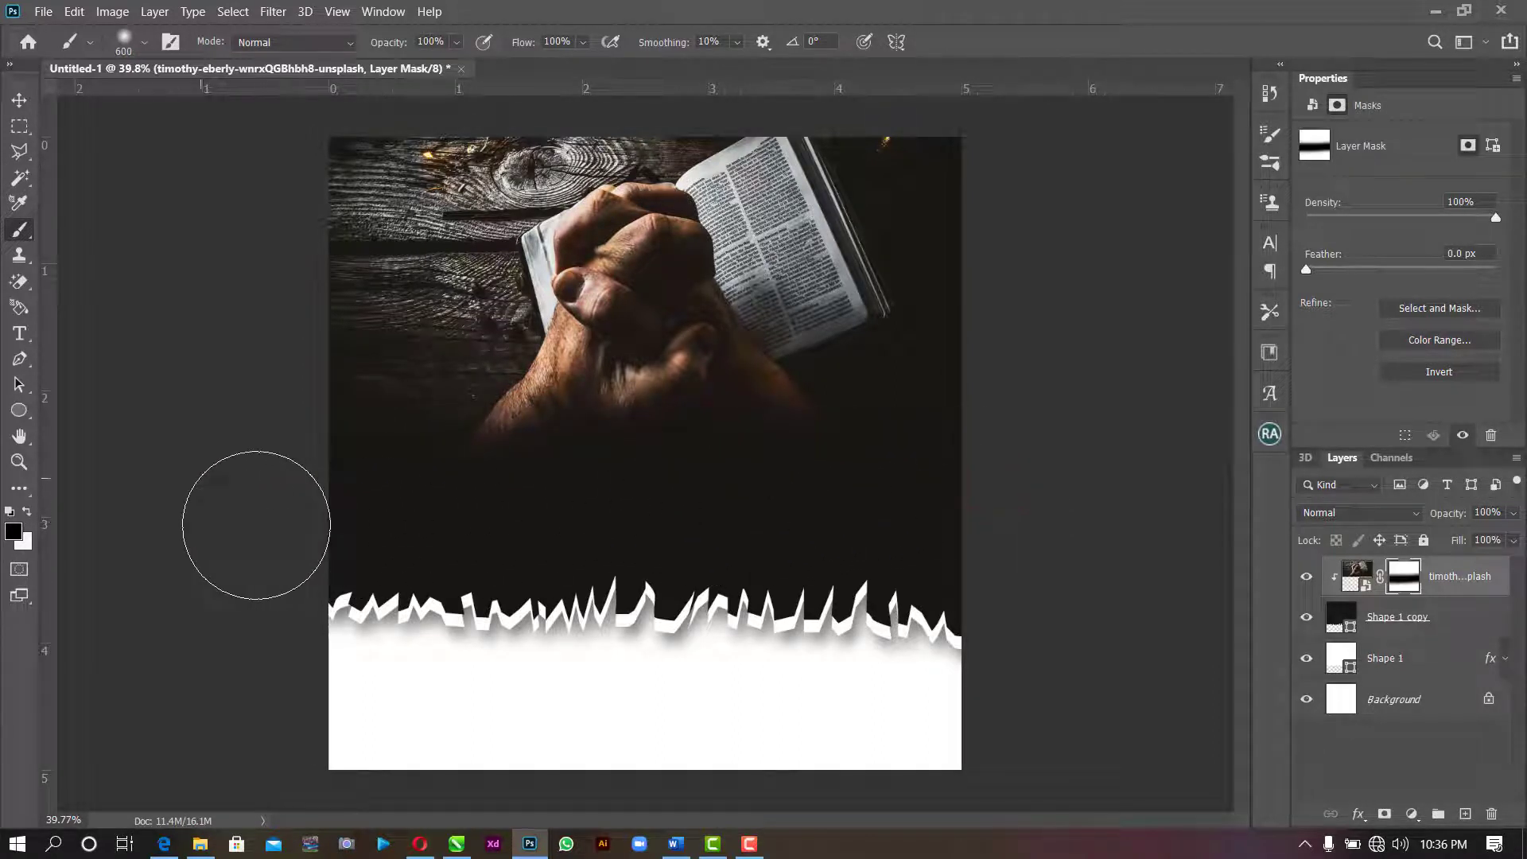
- Shift the praying-hands photo slightly upward and scale it proportionally to 100.24%
click(19, 101)
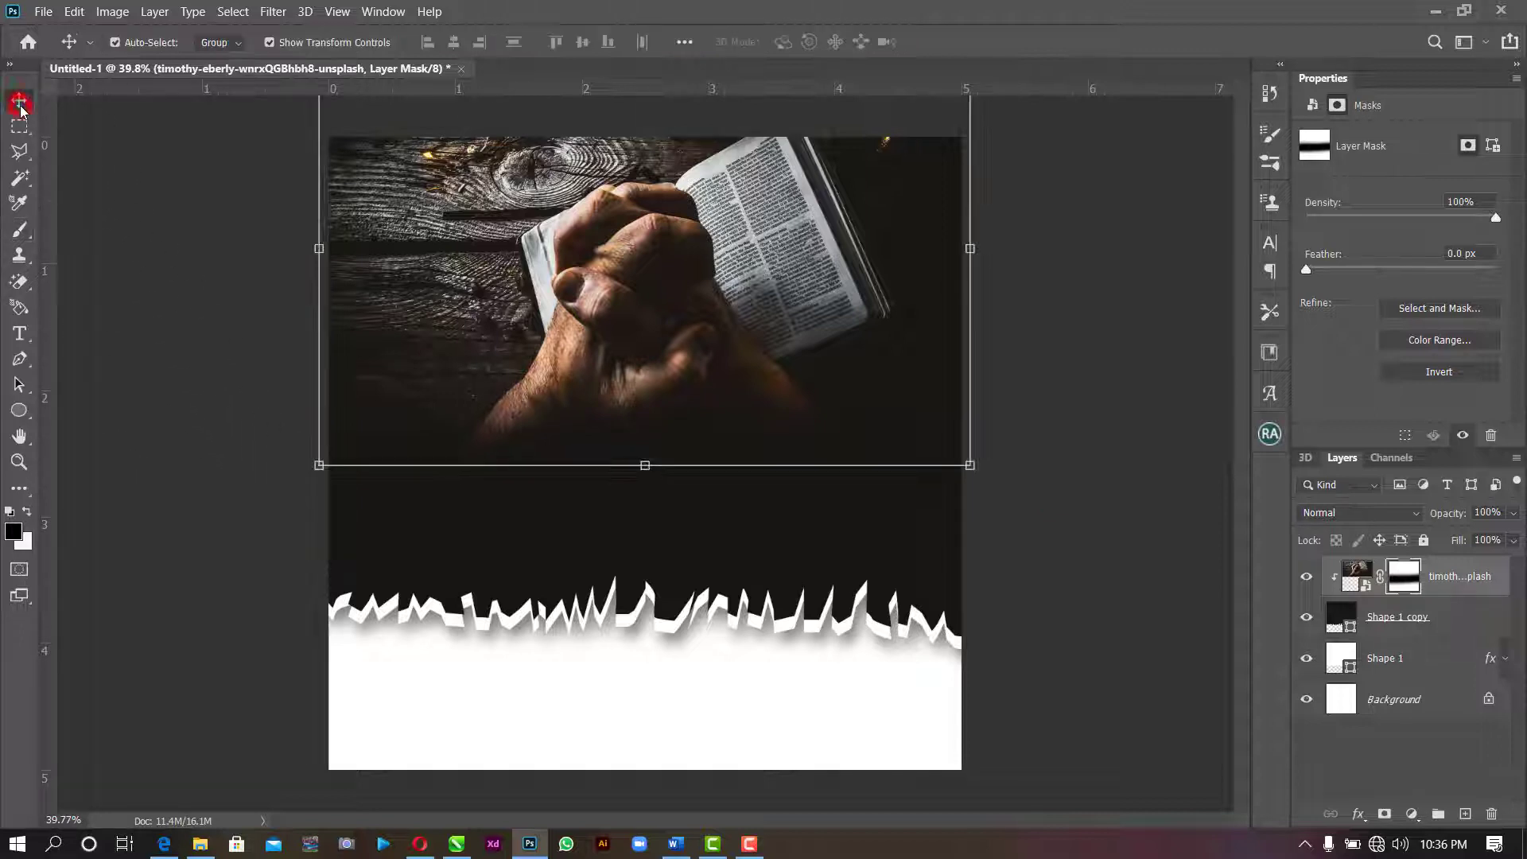
click(1082, 266)
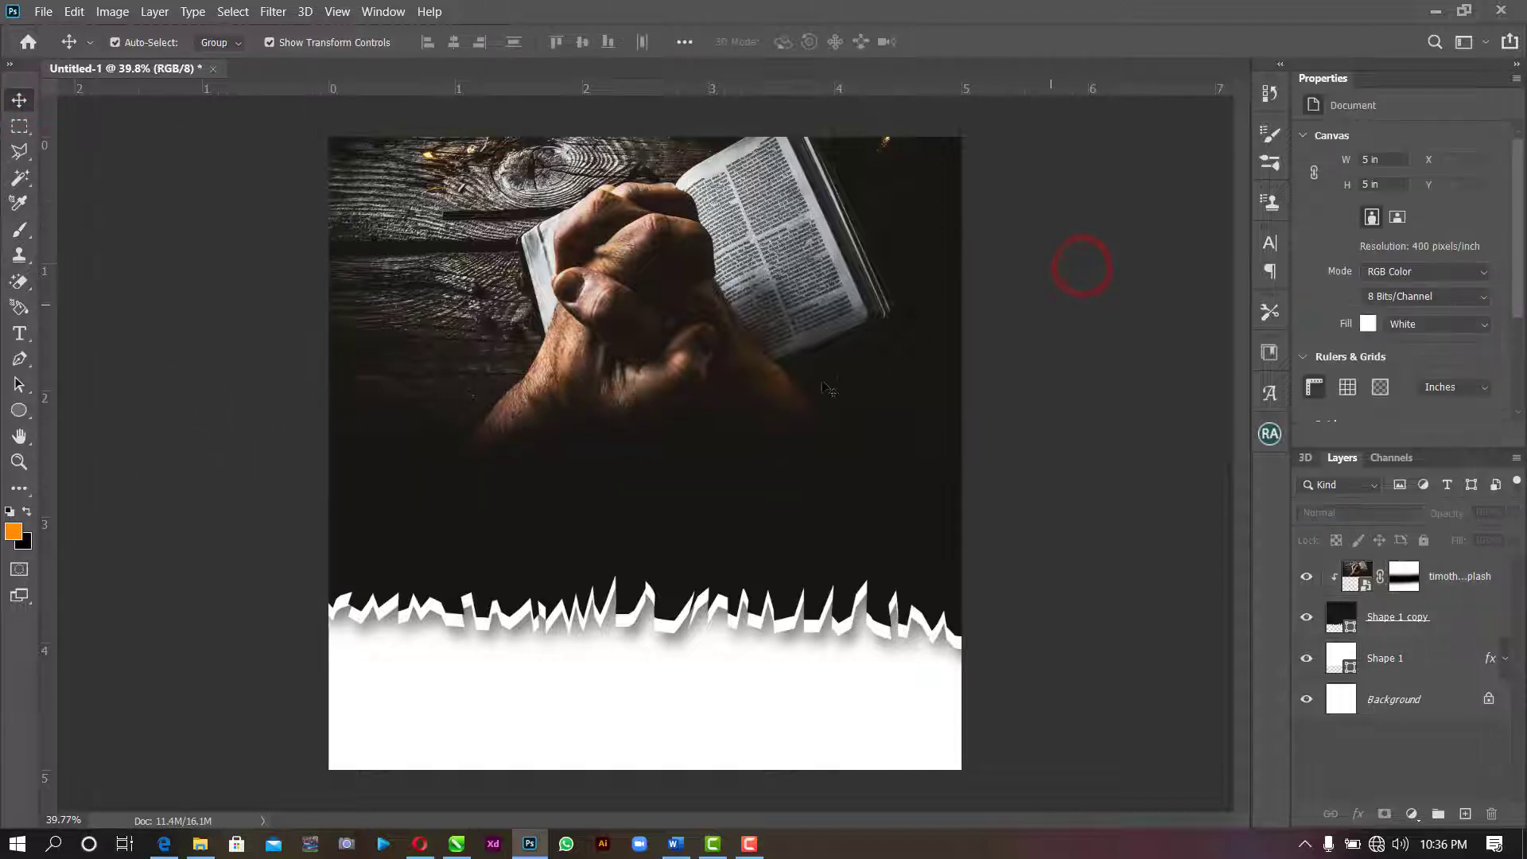
drag(812, 383, 808, 379)
click(975, 238)
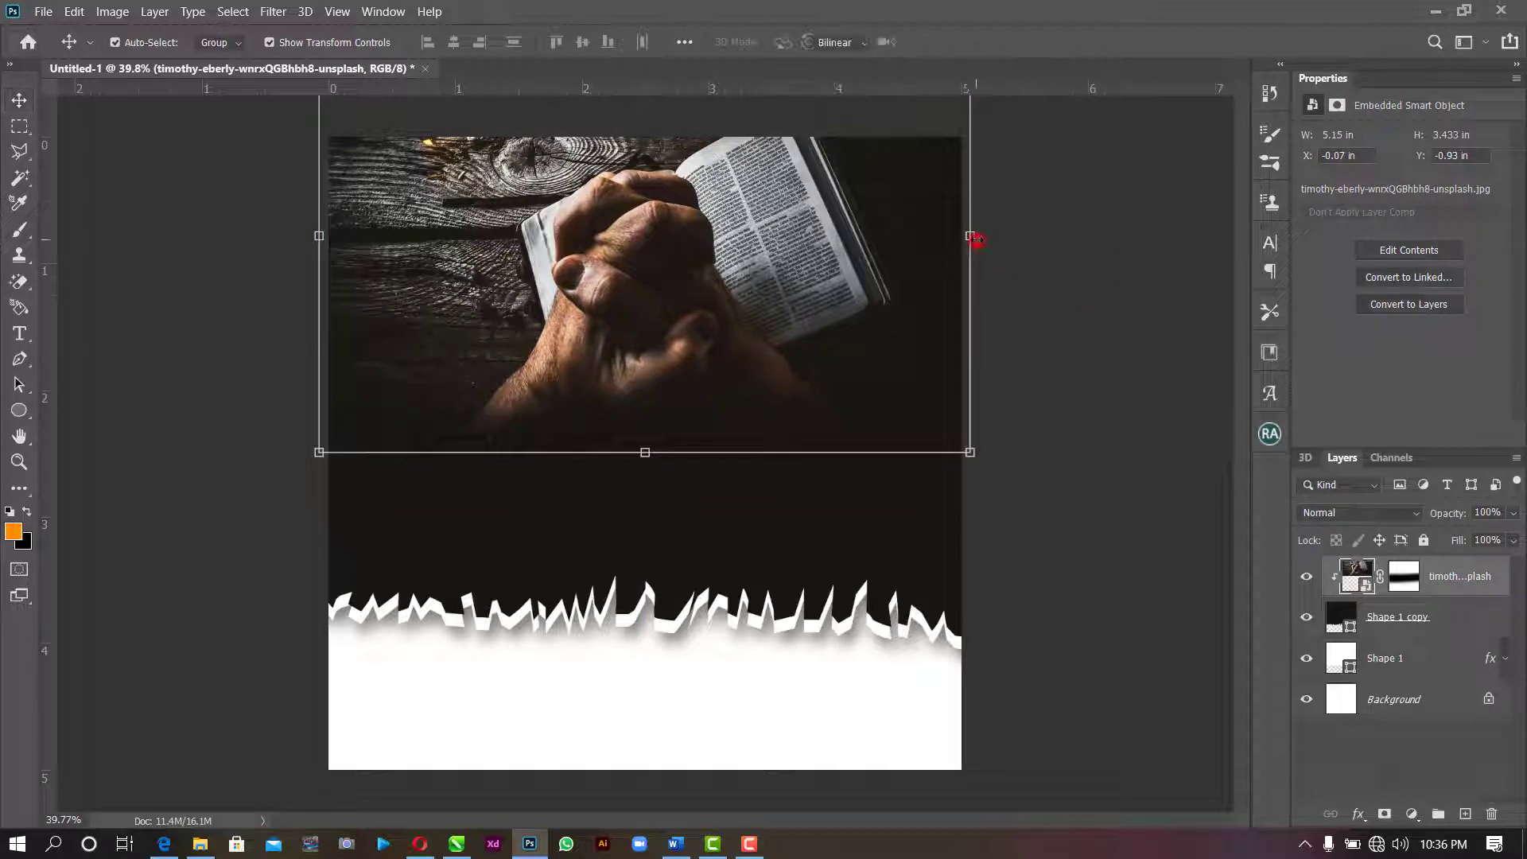
drag(975, 237, 972, 238)
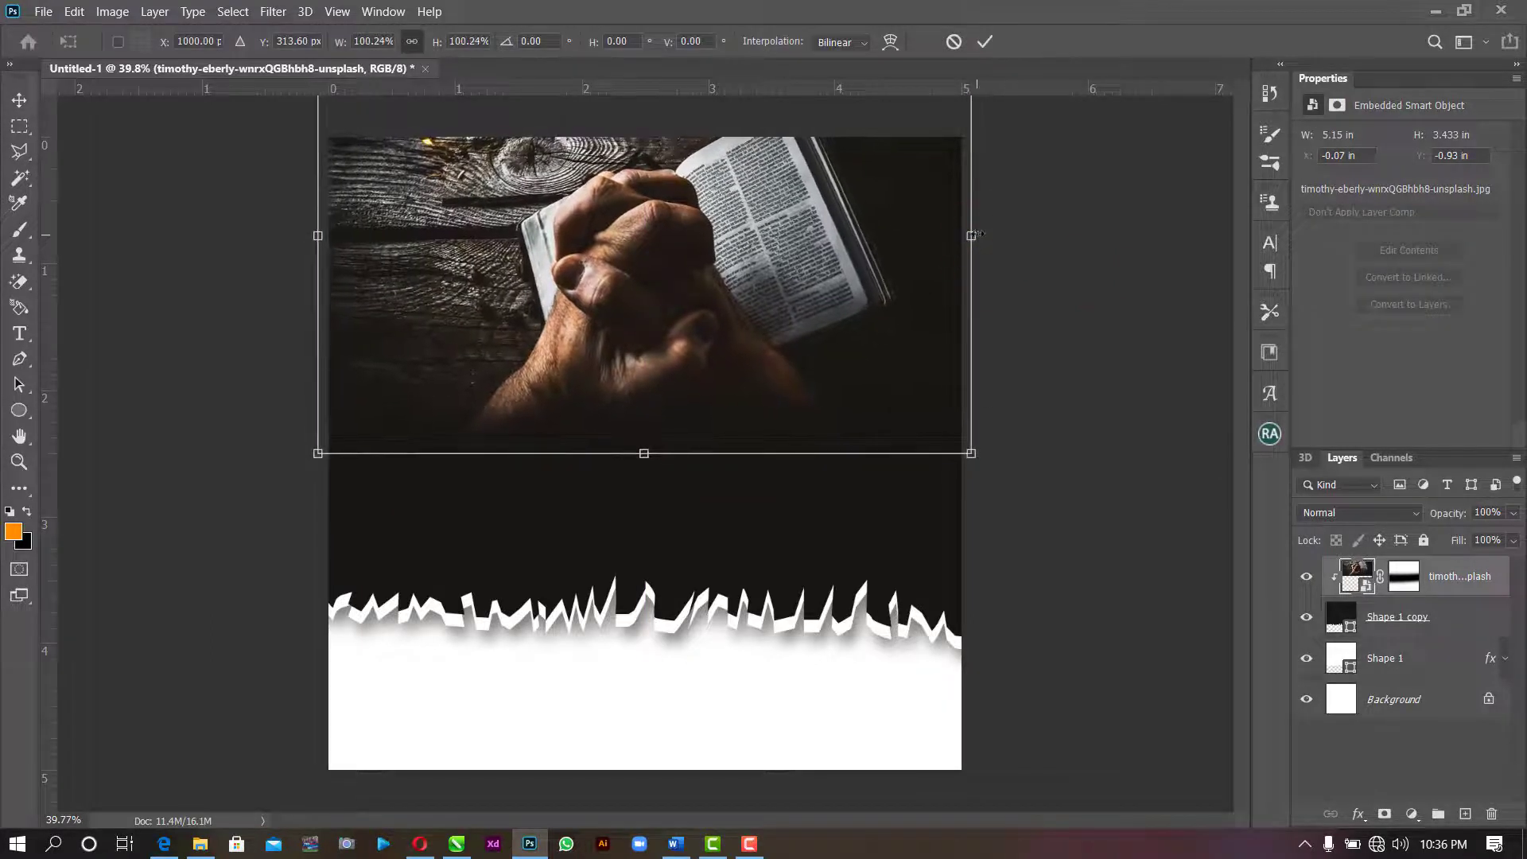
click(985, 42)
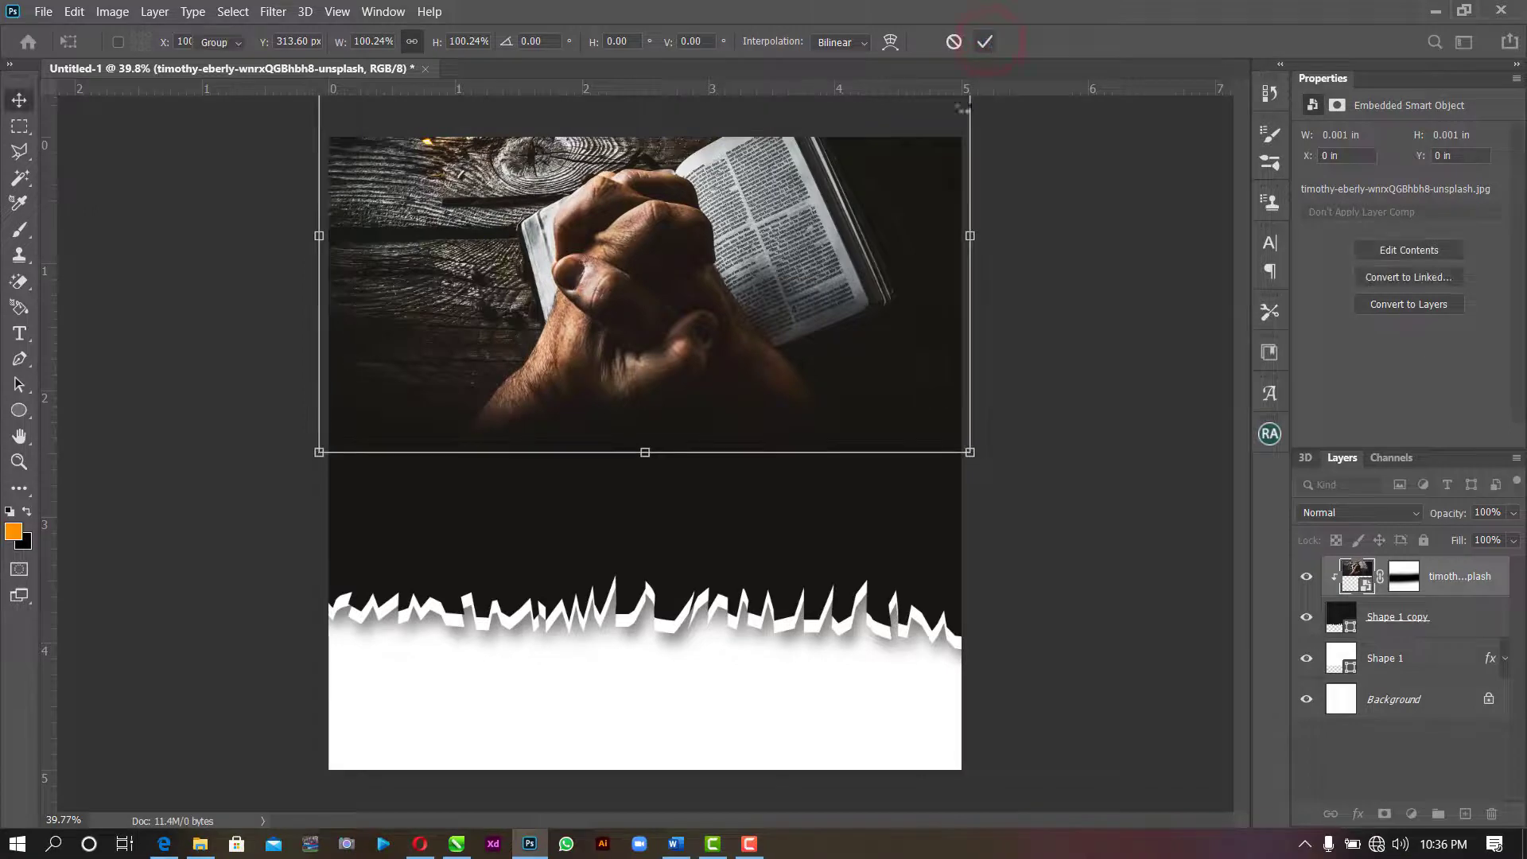
- Copy the line "The victory network" from the Word document and return to the Photoshop design
click(675, 843)
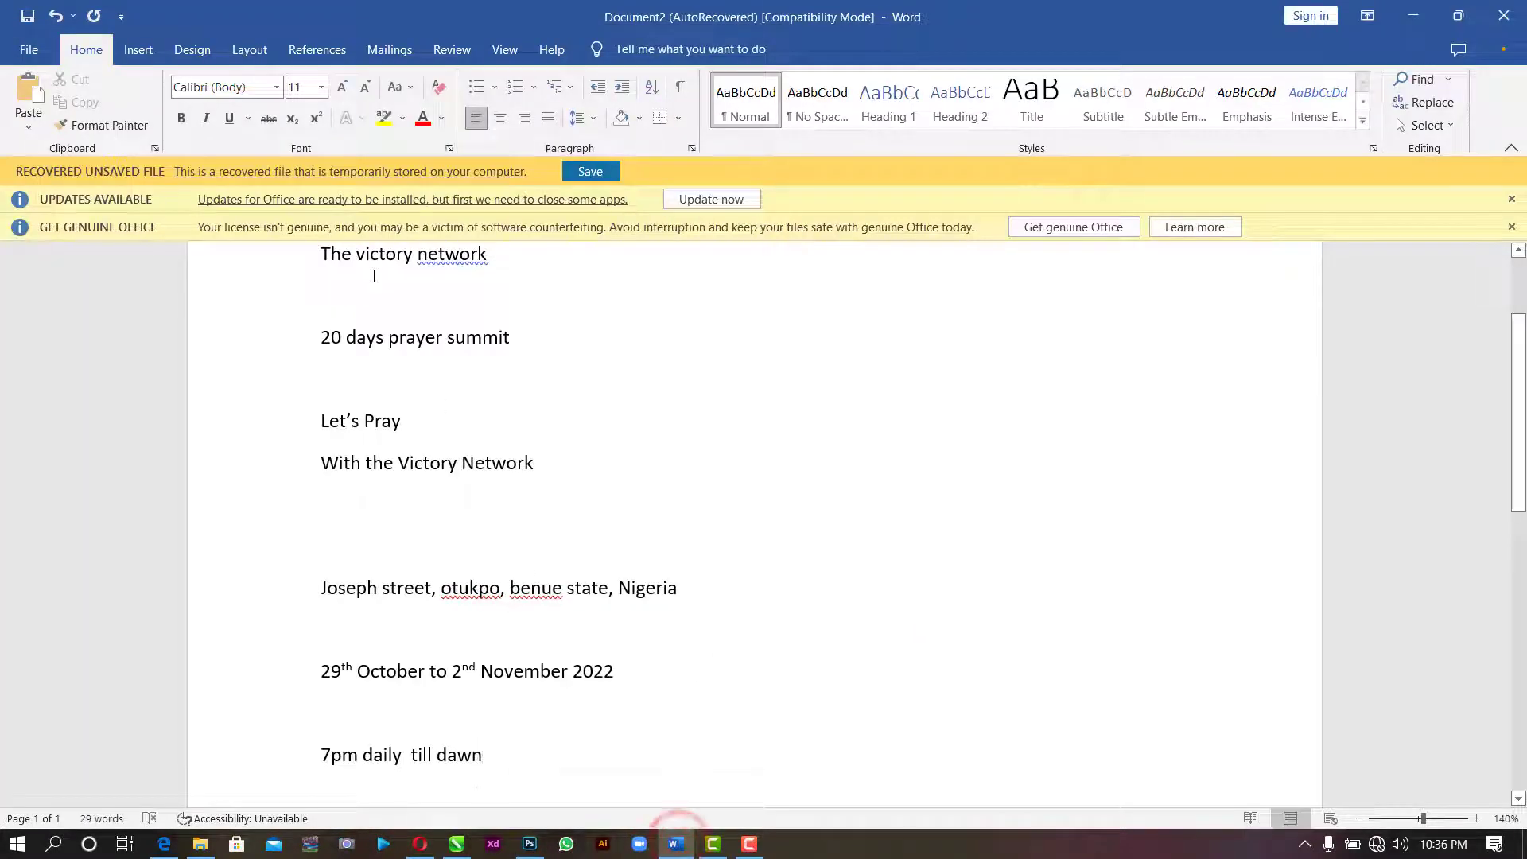
drag(519, 415, 333, 407)
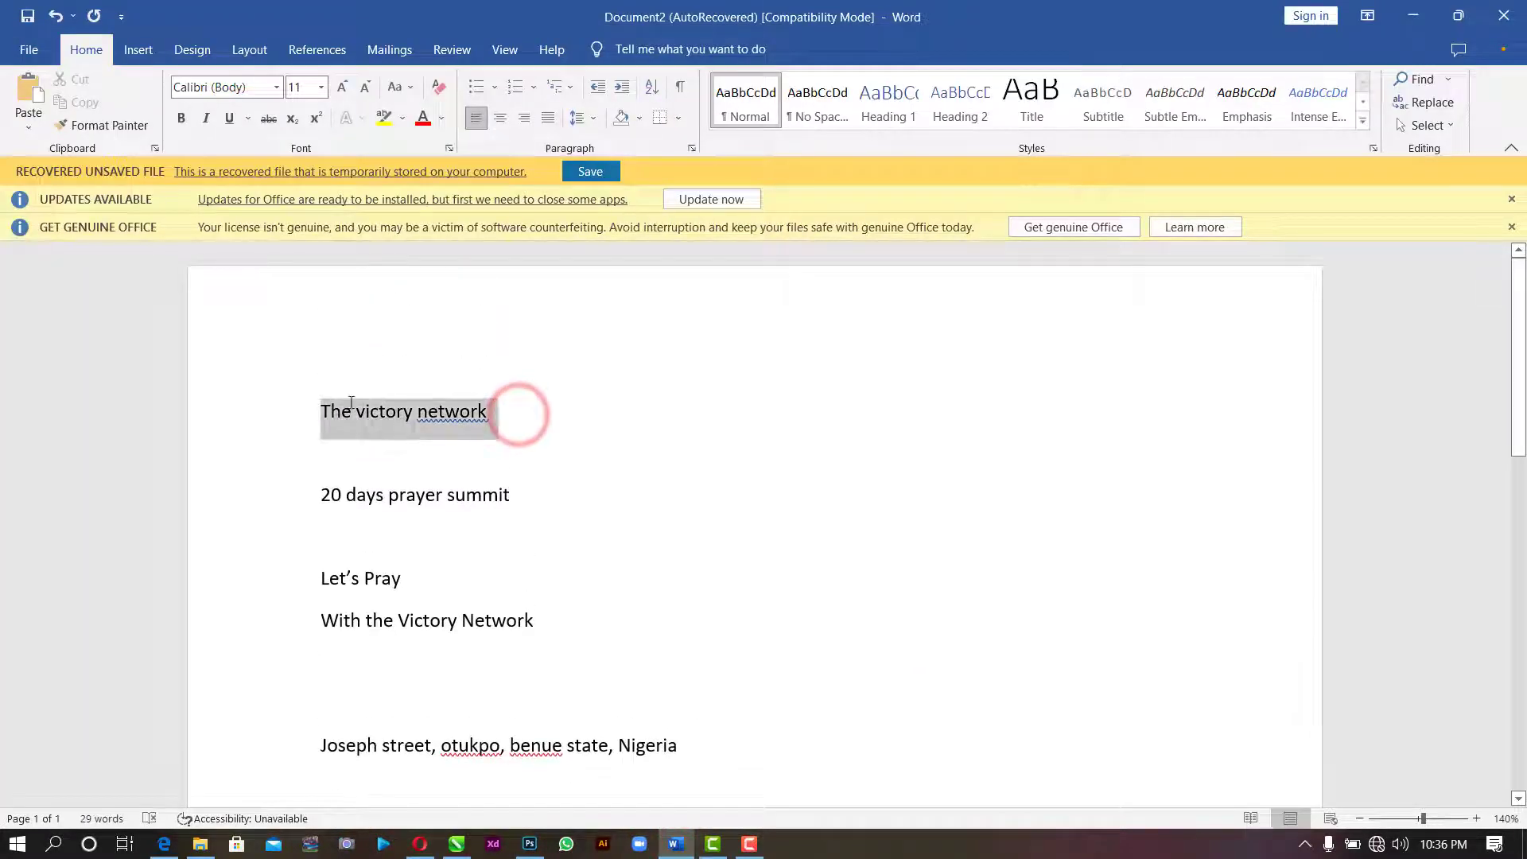
click(676, 843)
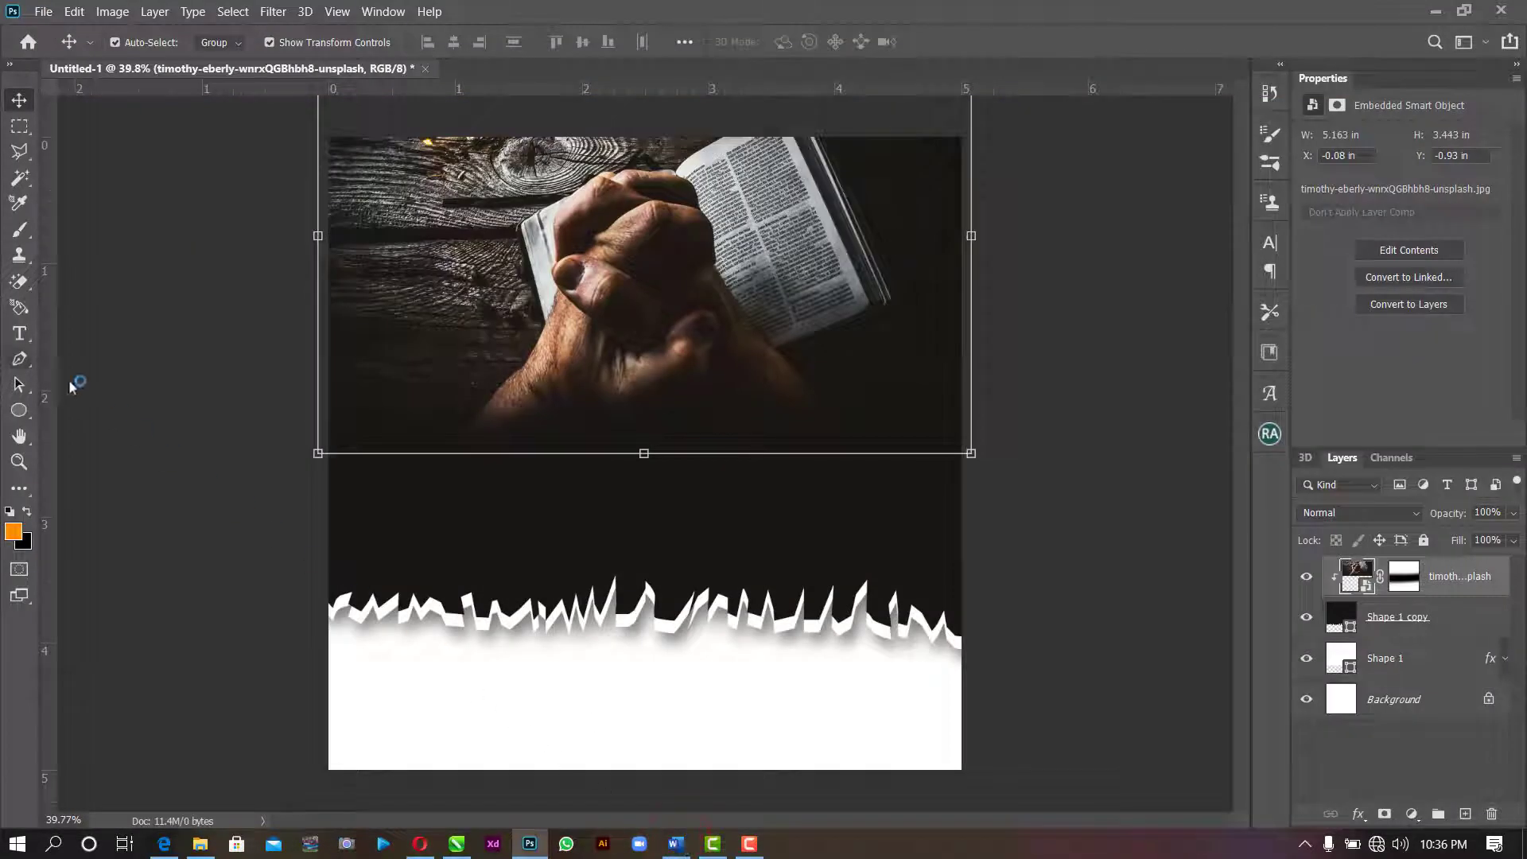
- Paste "The victory network" as a new text layer and move it over the forearms in the photo
click(19, 334)
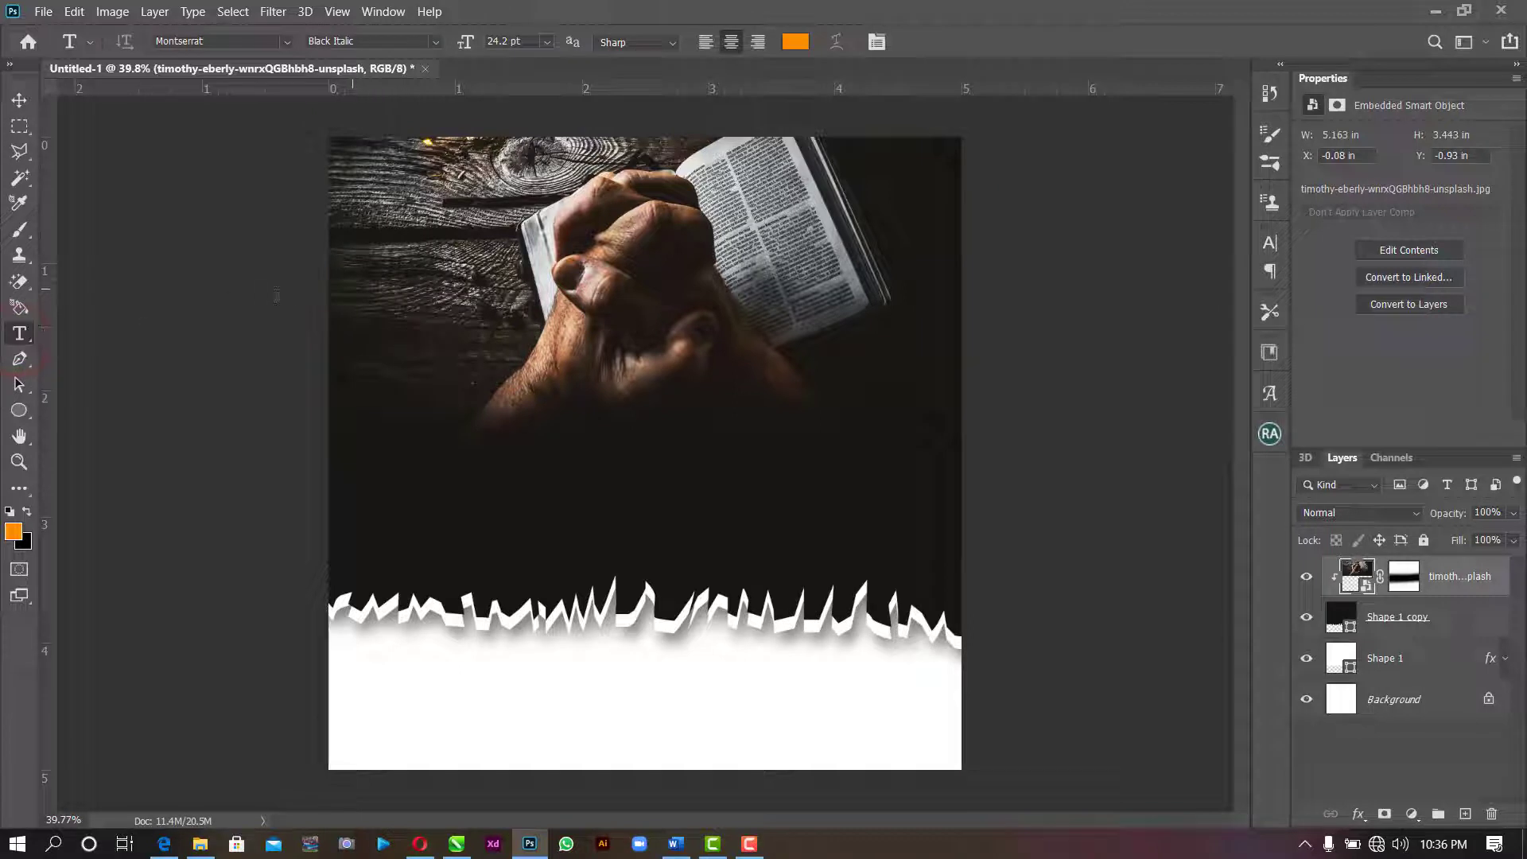
click(352, 284)
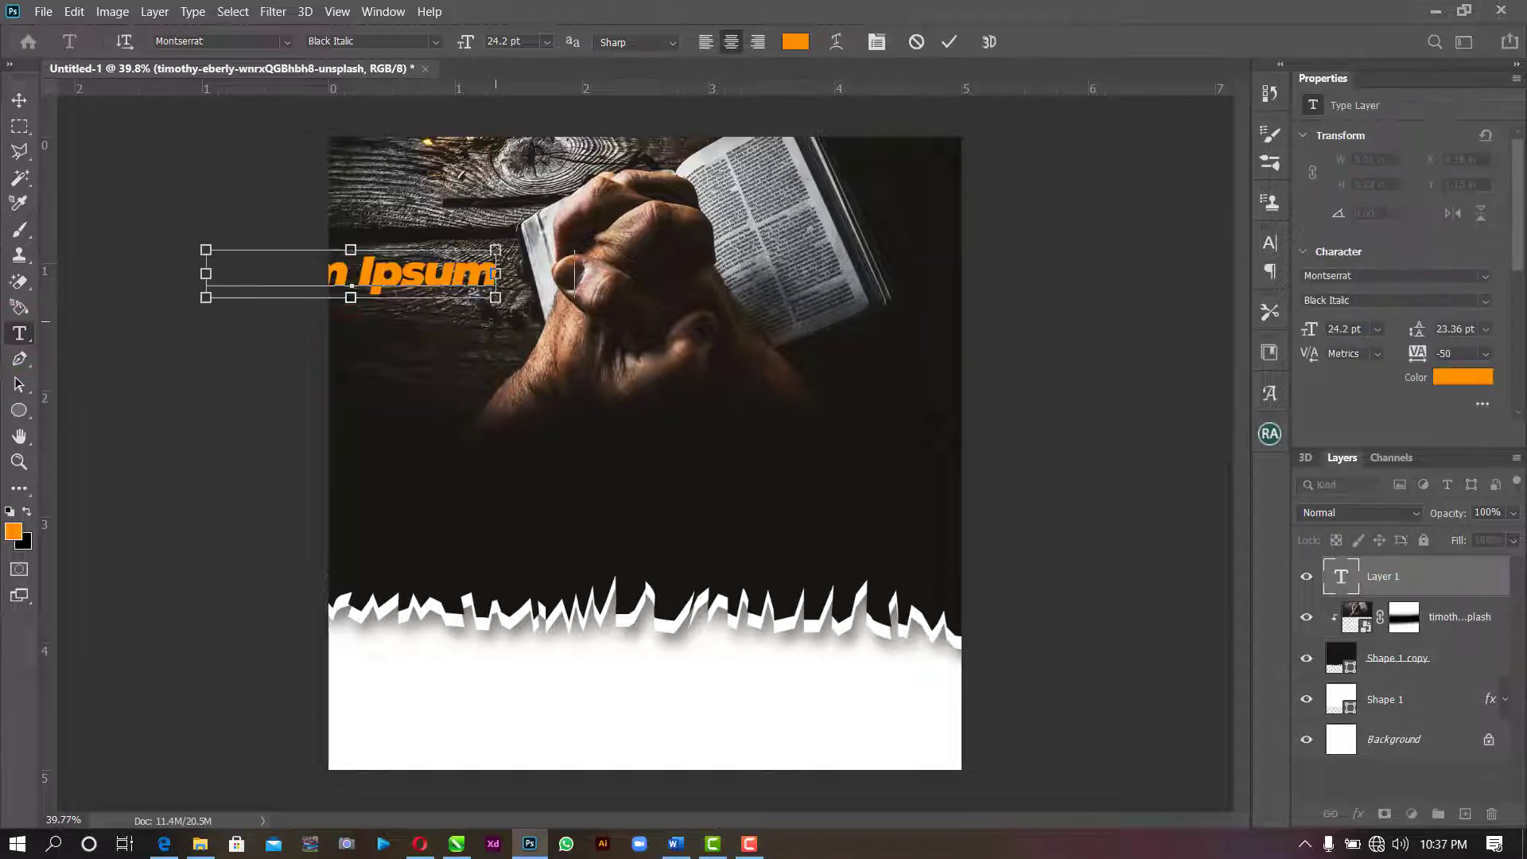
key(ctrl+v)
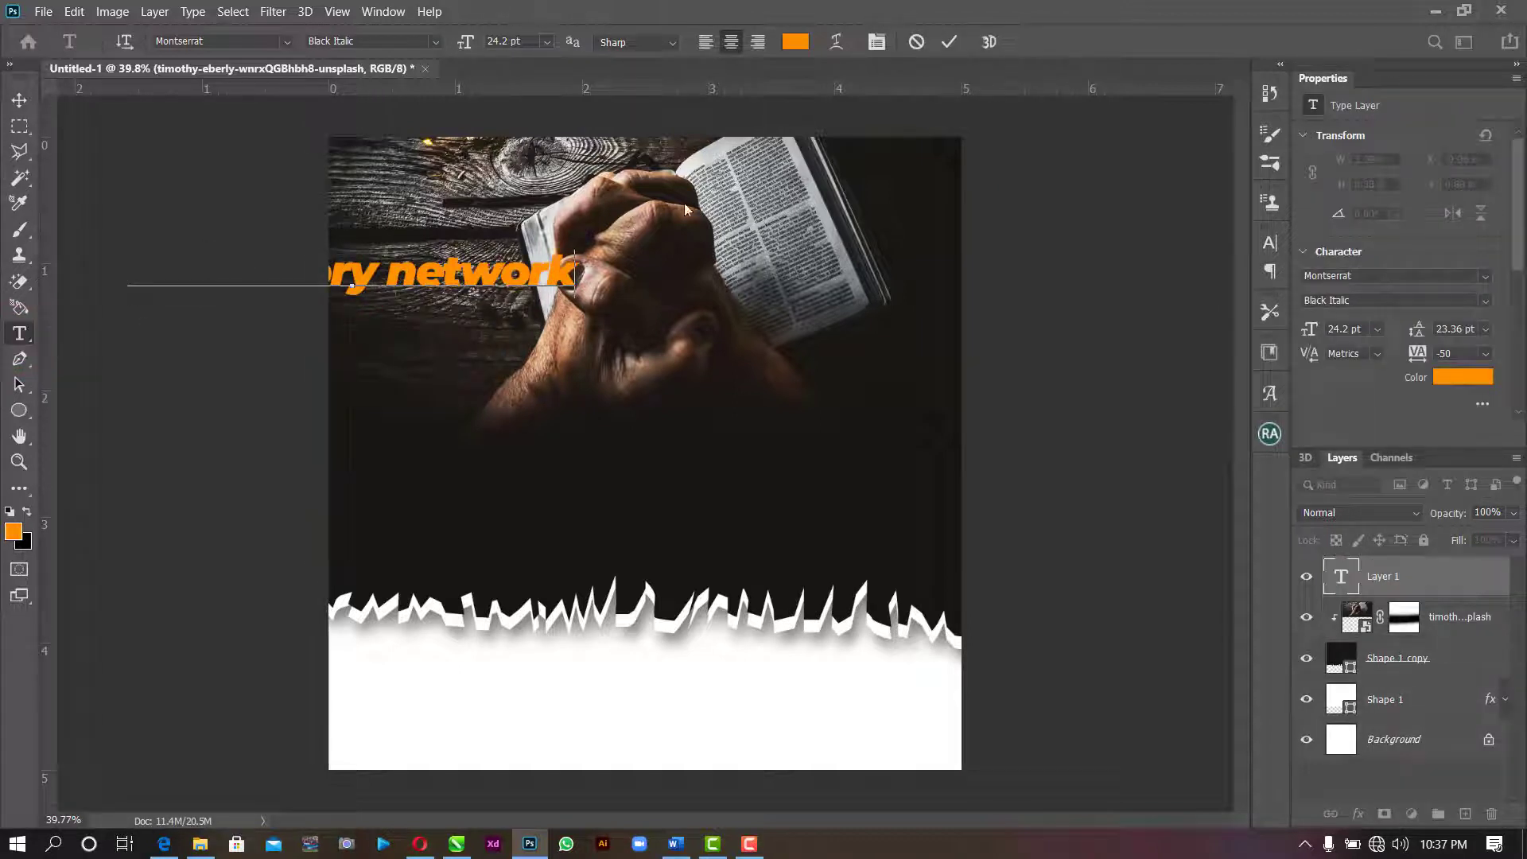
click(942, 45)
click(19, 98)
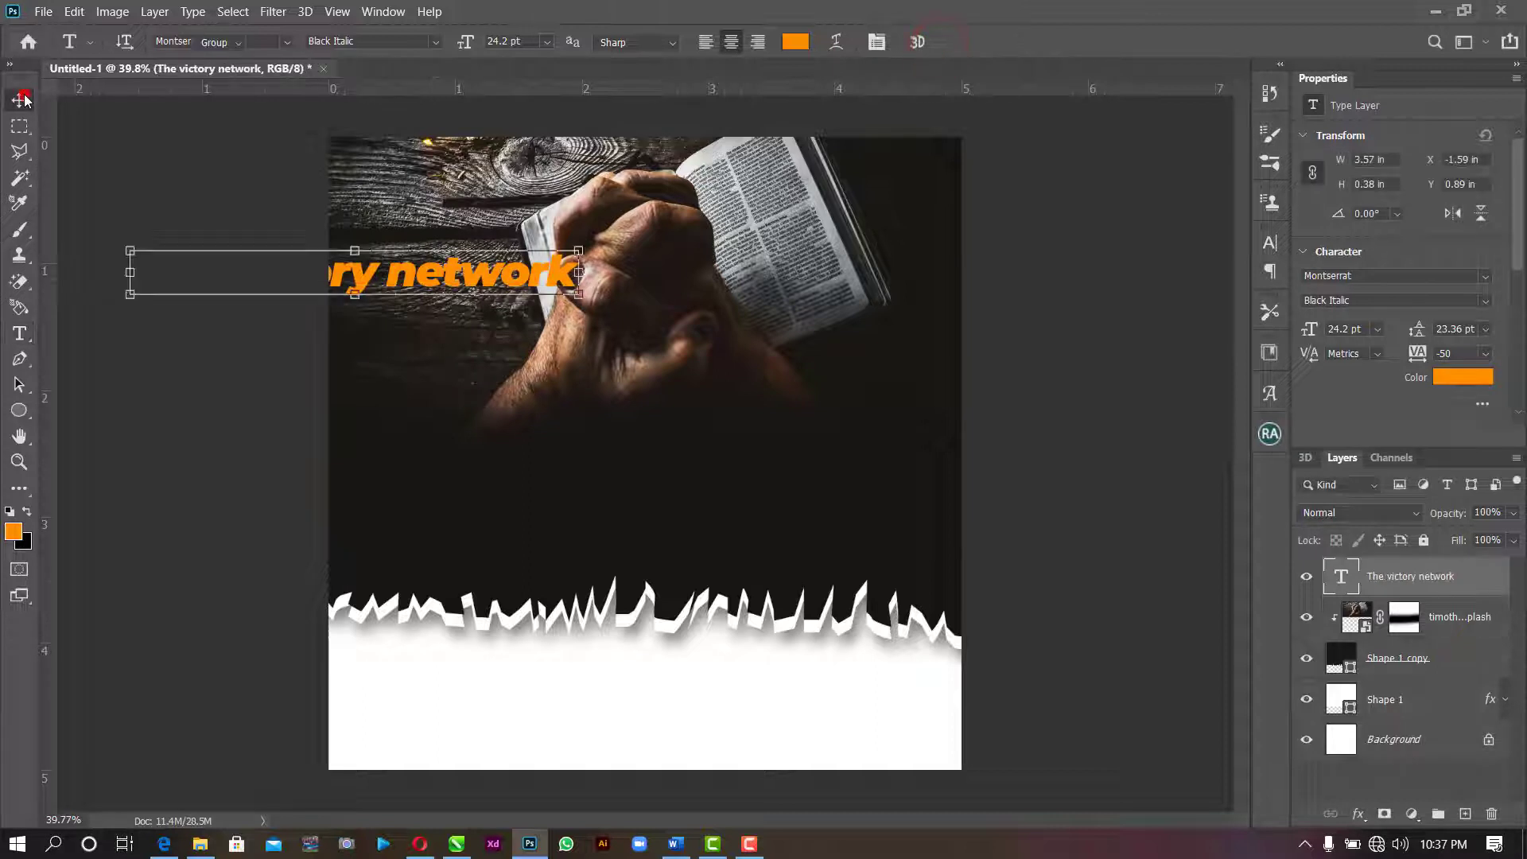
drag(412, 273, 664, 370)
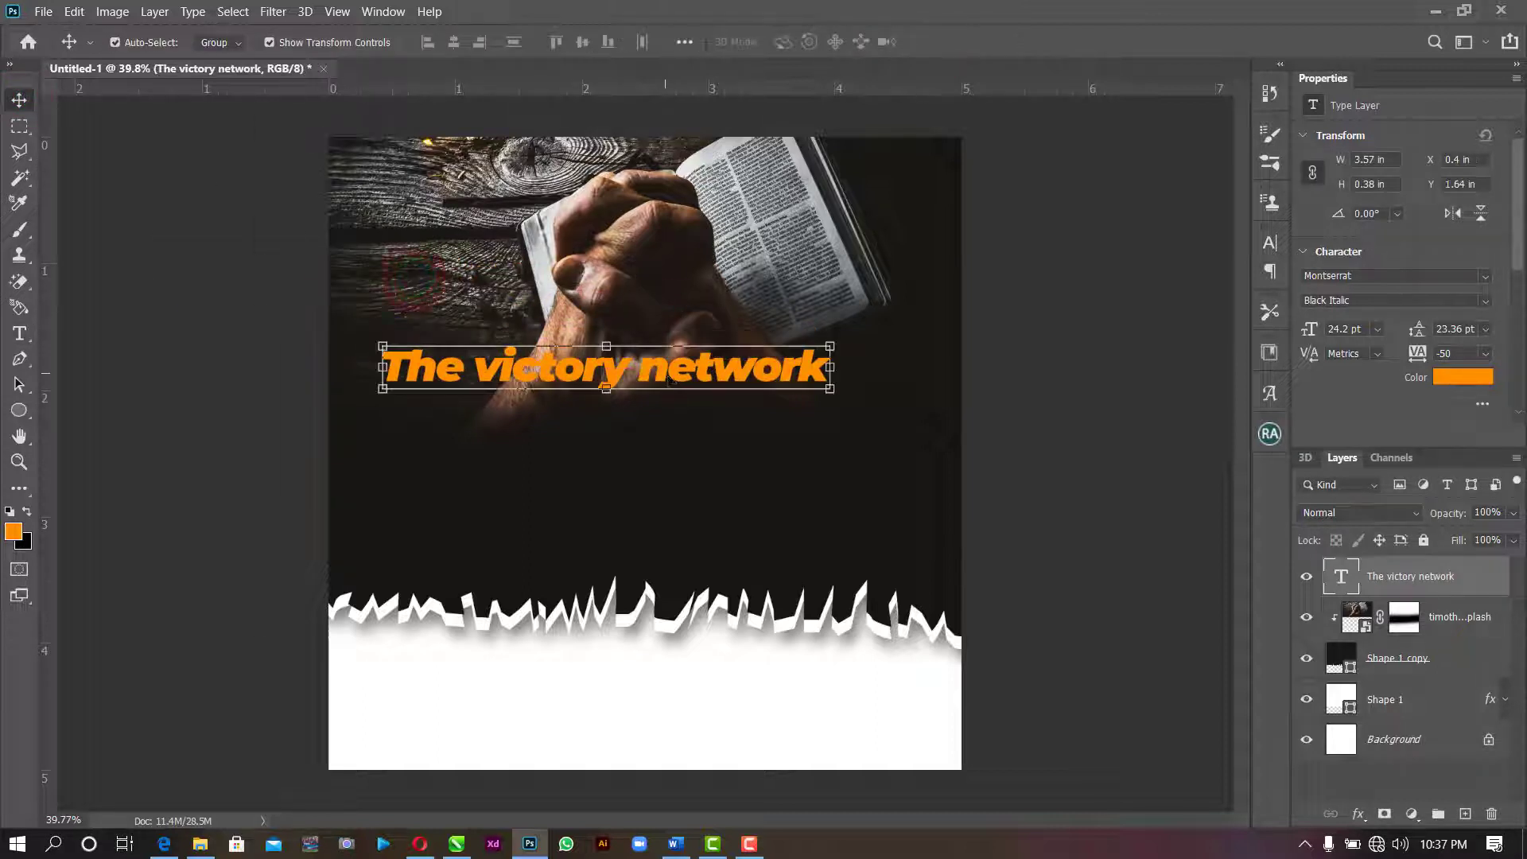
- Set the "The victory network" text to the Montserrat font in SemiBold style
click(1485, 278)
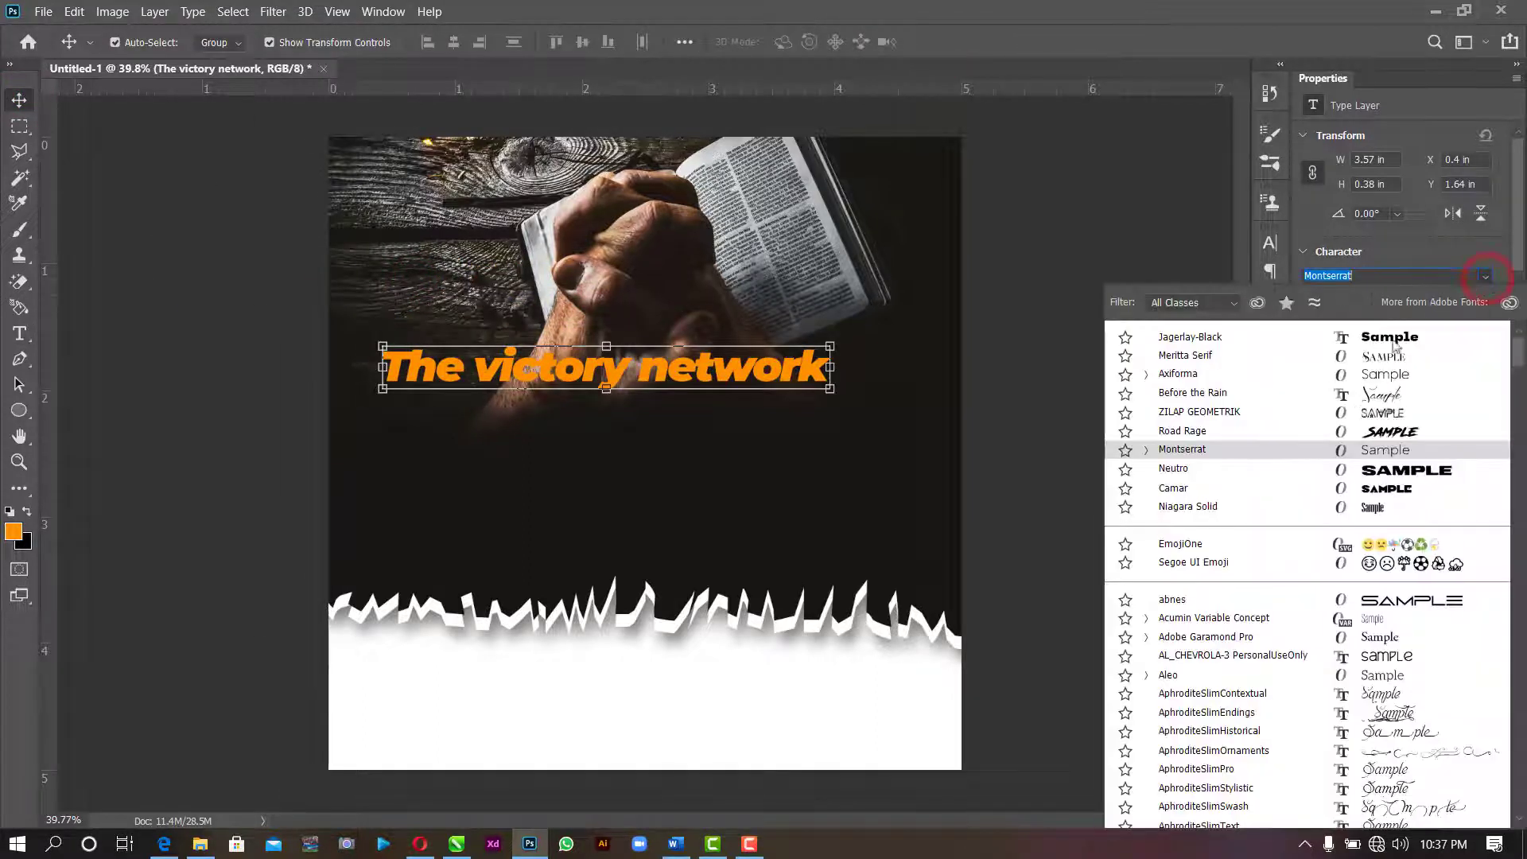
click(1222, 454)
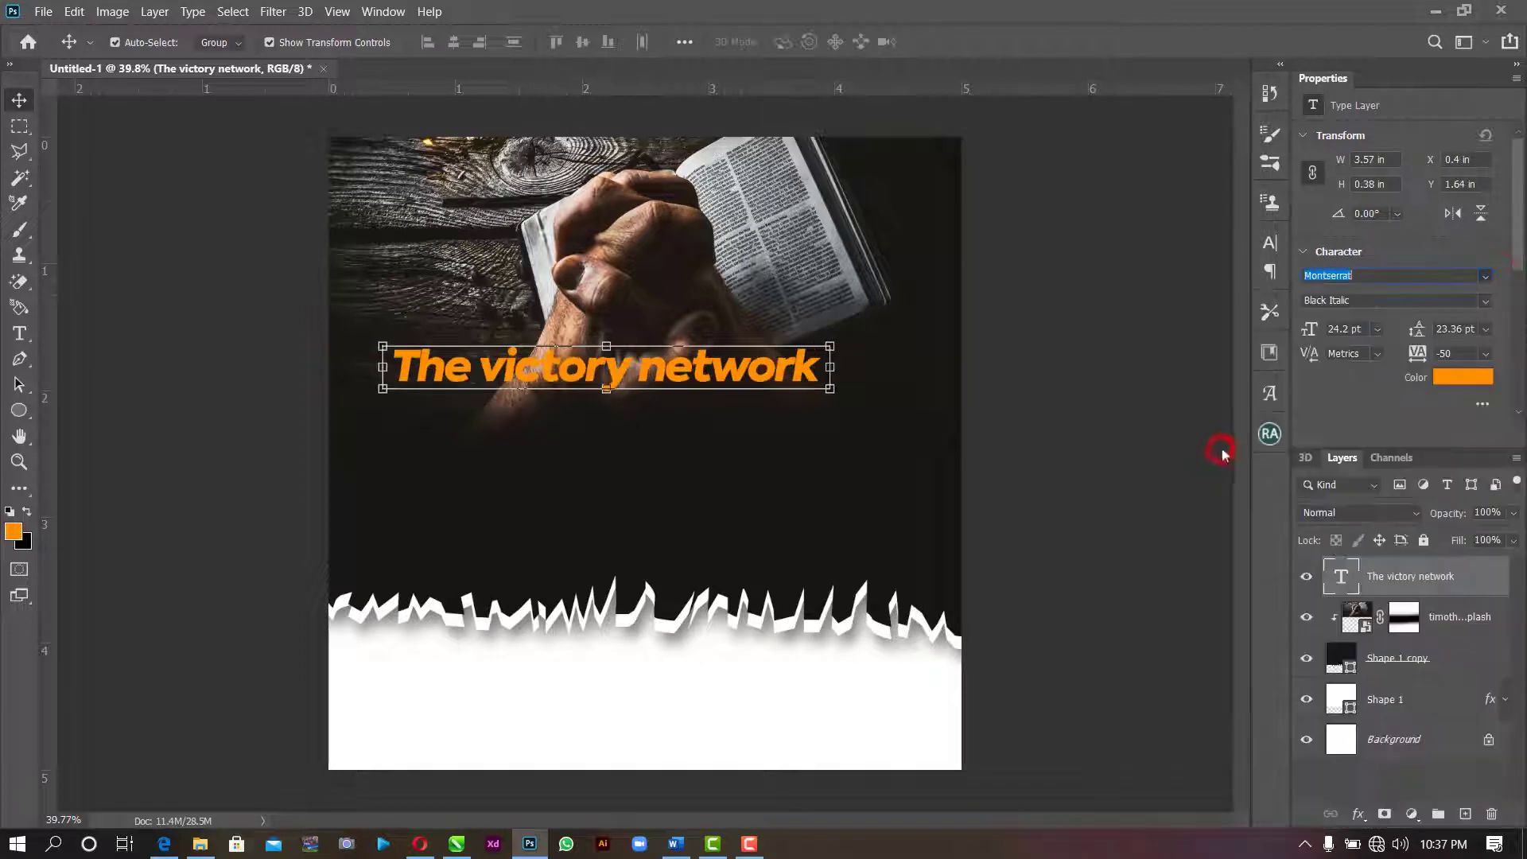
click(1486, 302)
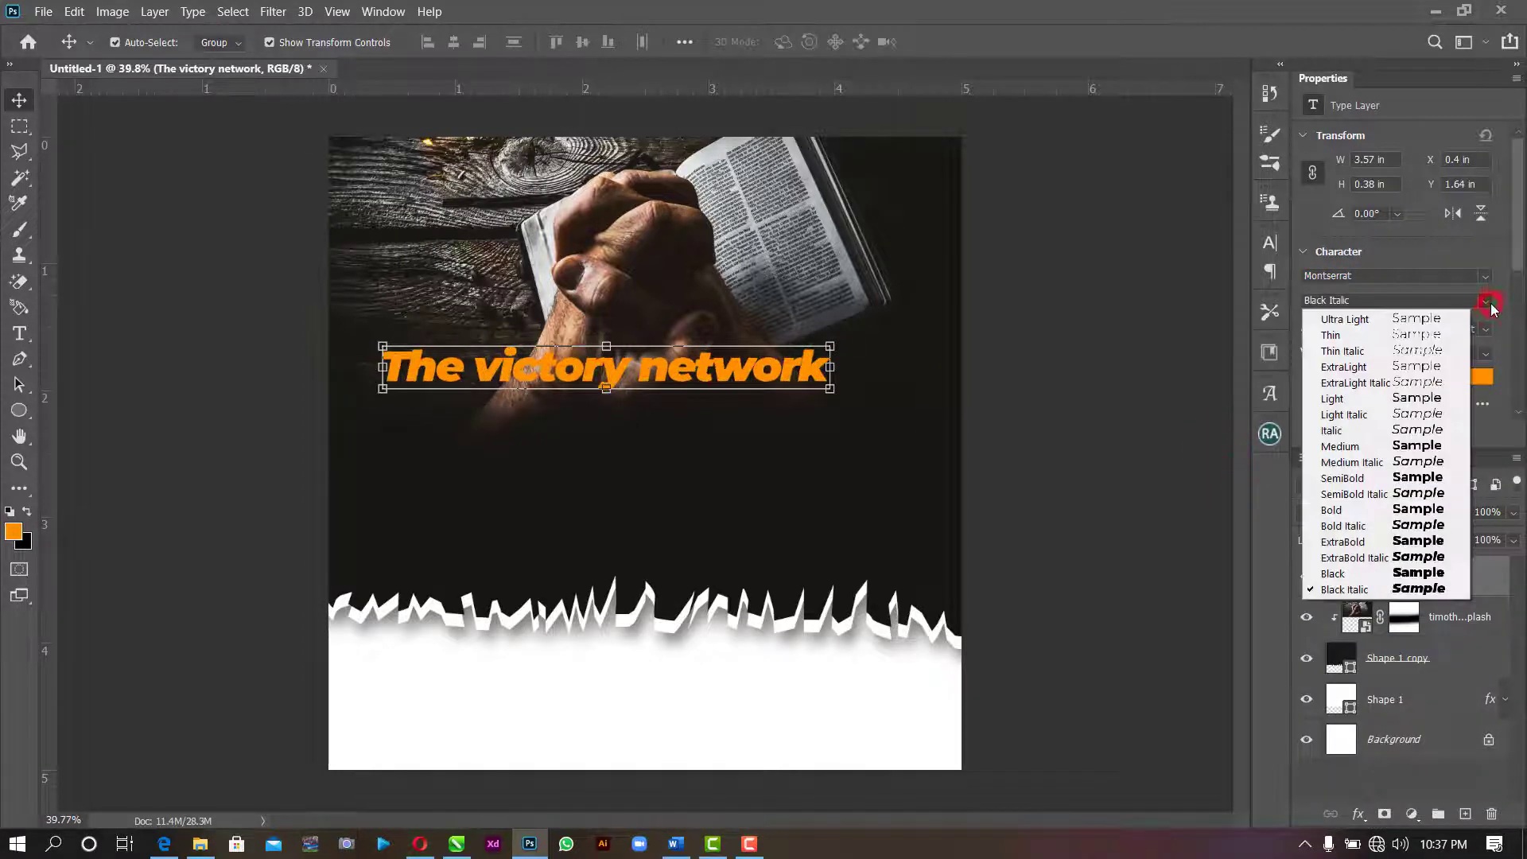
click(1359, 480)
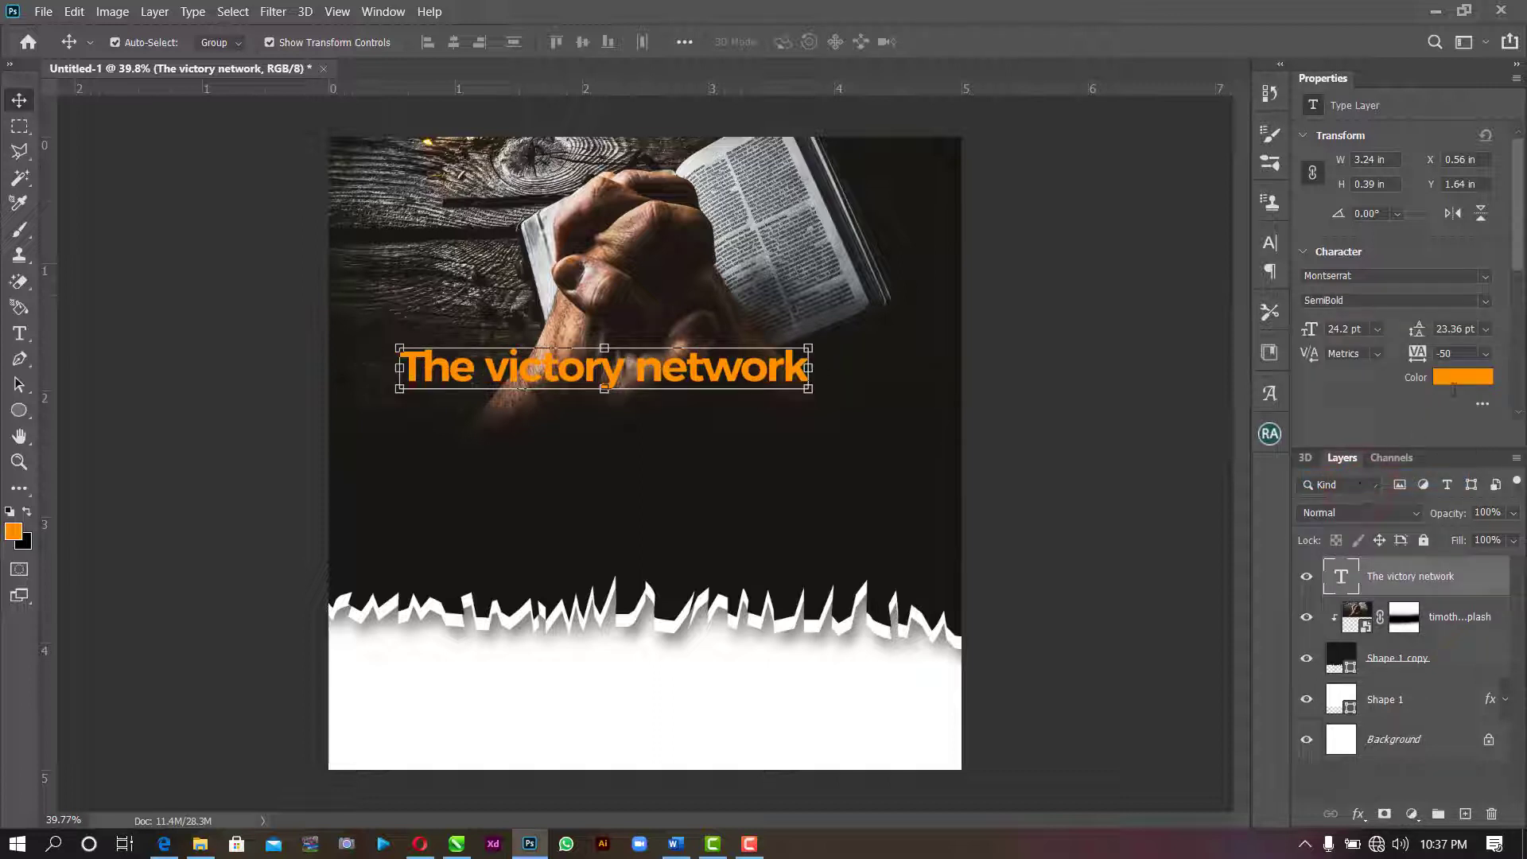
- Set the tracking of the "The victory network" text to 0 and turn on All Caps
click(1485, 354)
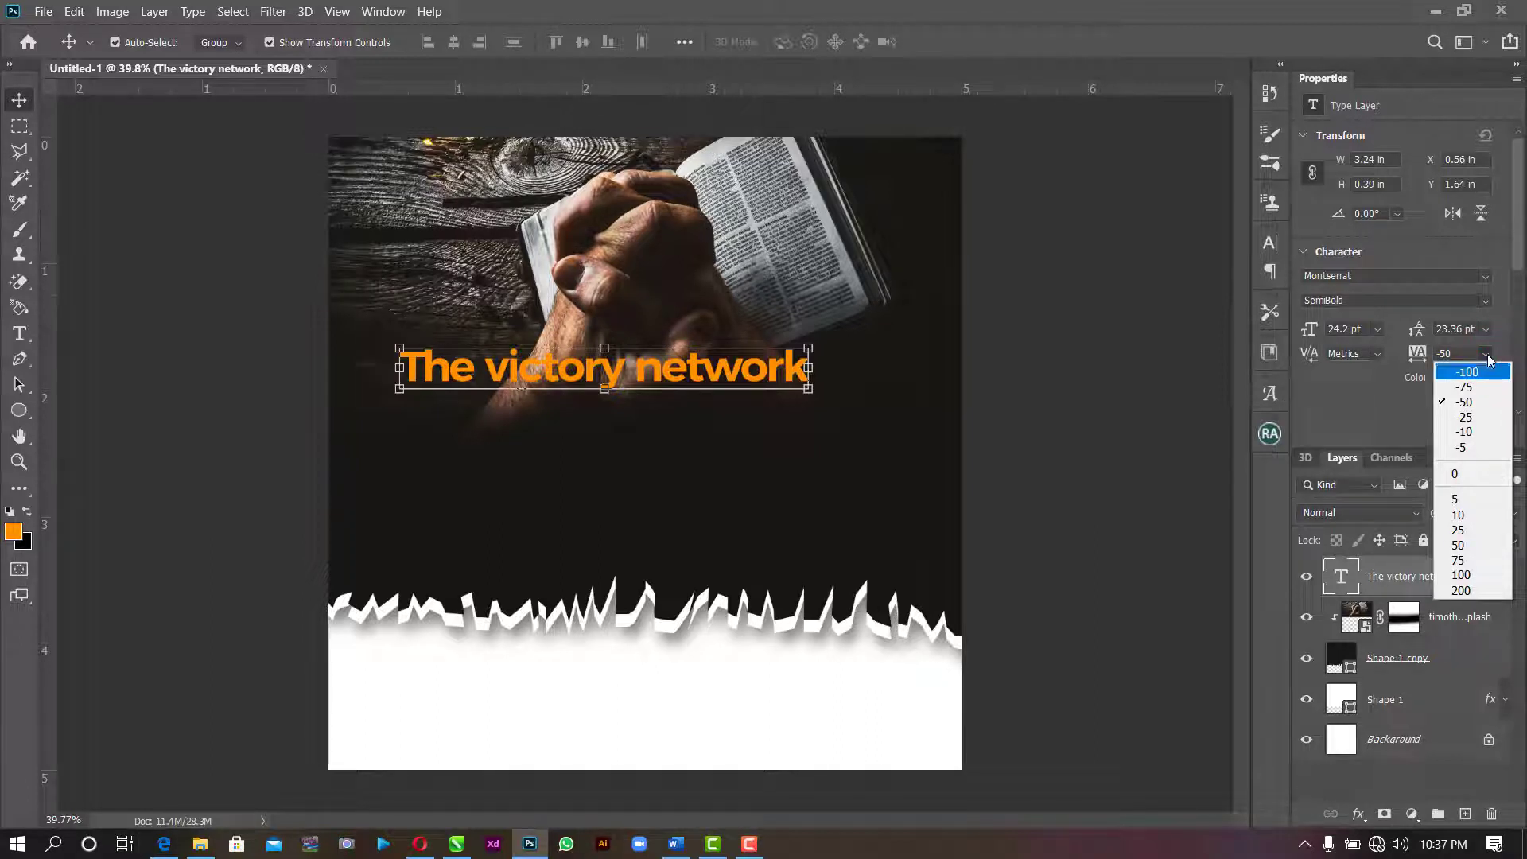
click(1467, 472)
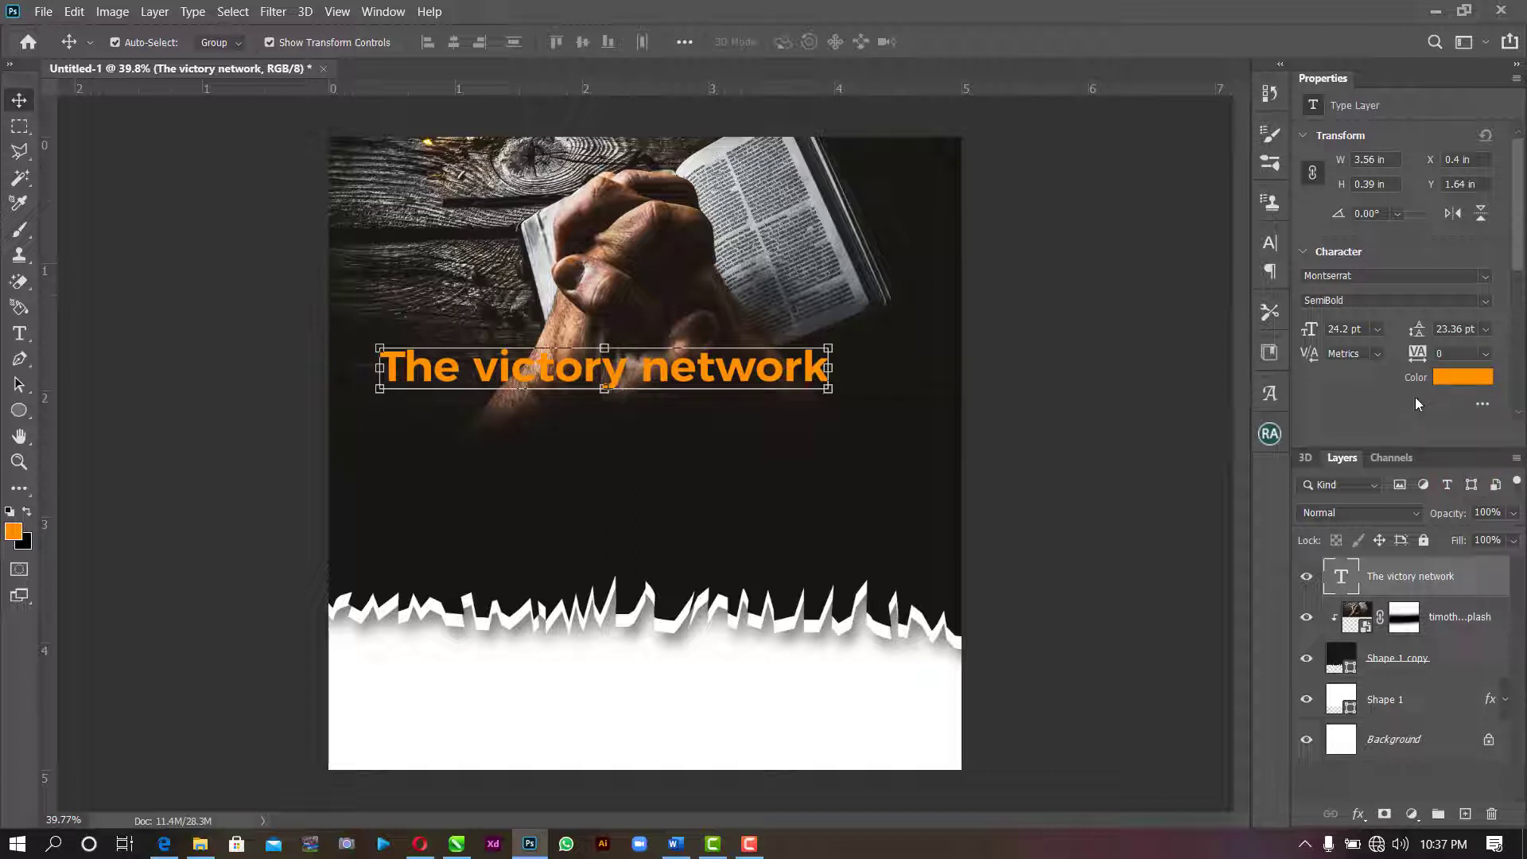
scroll(1415, 398, down, 5)
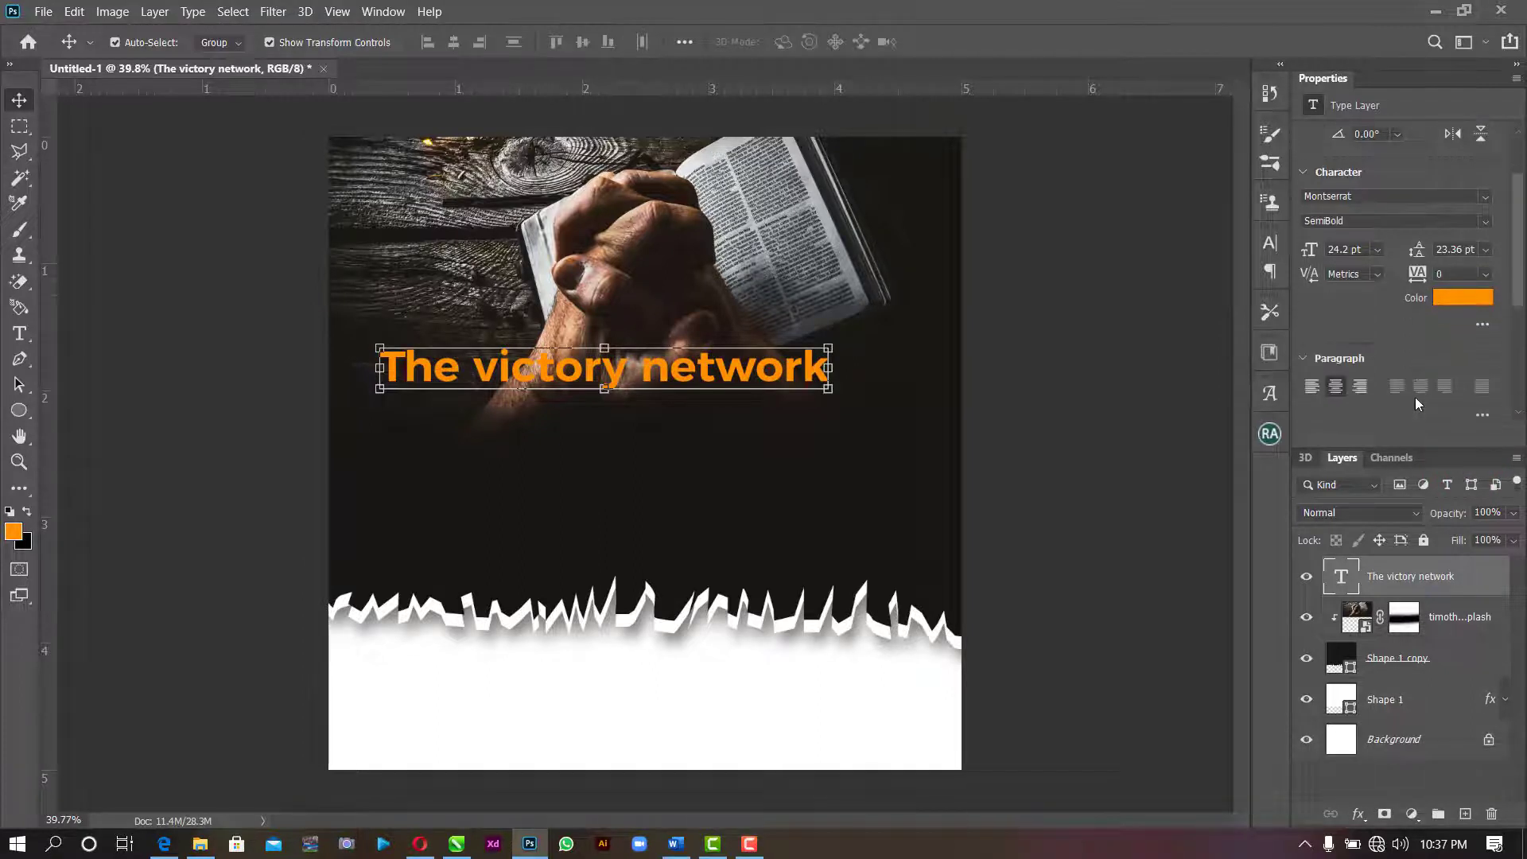
scroll(1415, 397, down, 2)
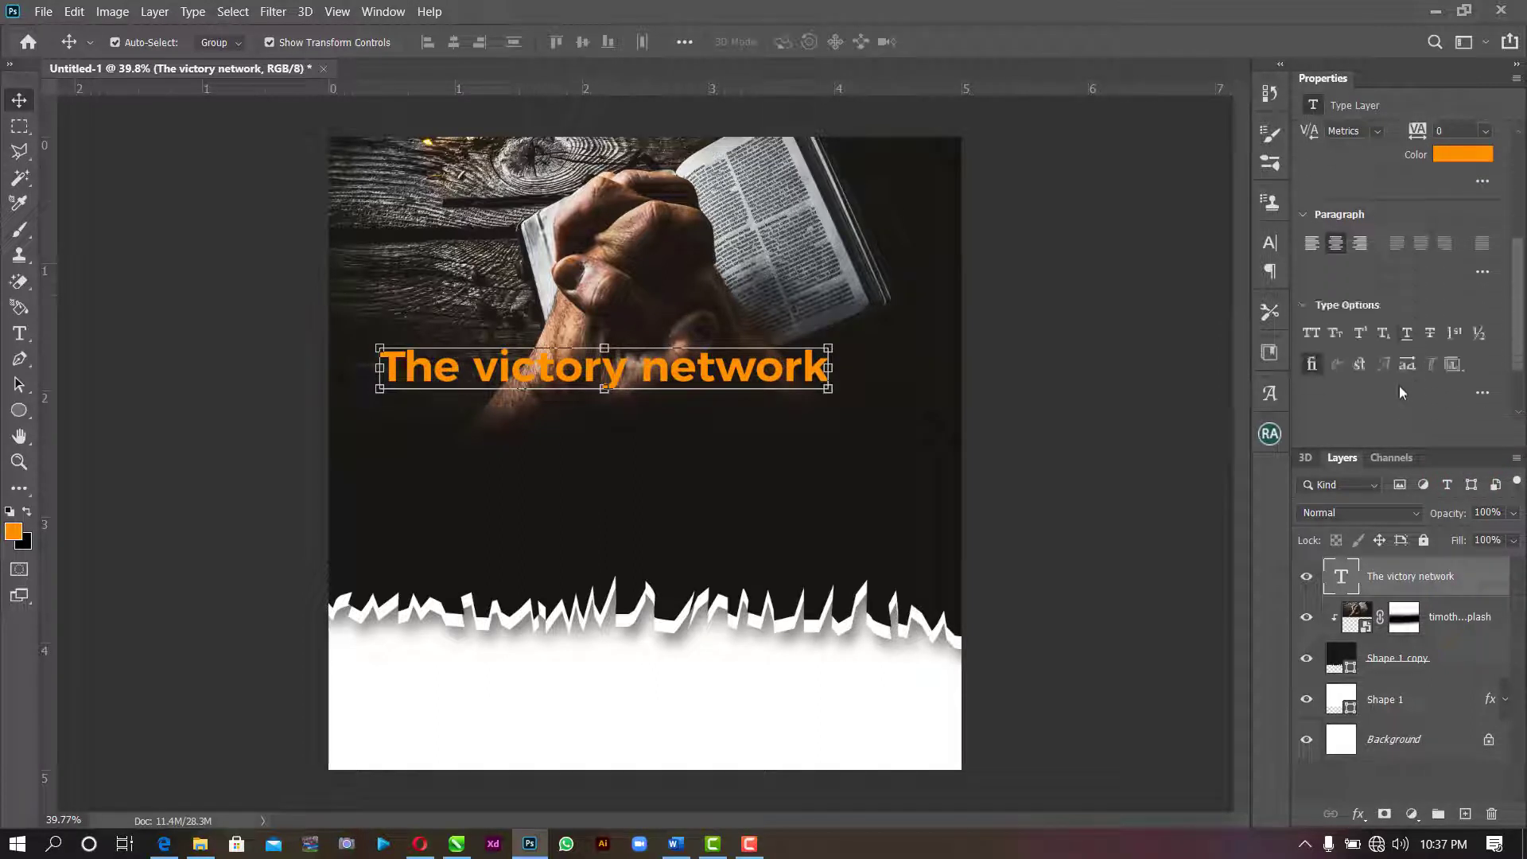
click(1313, 332)
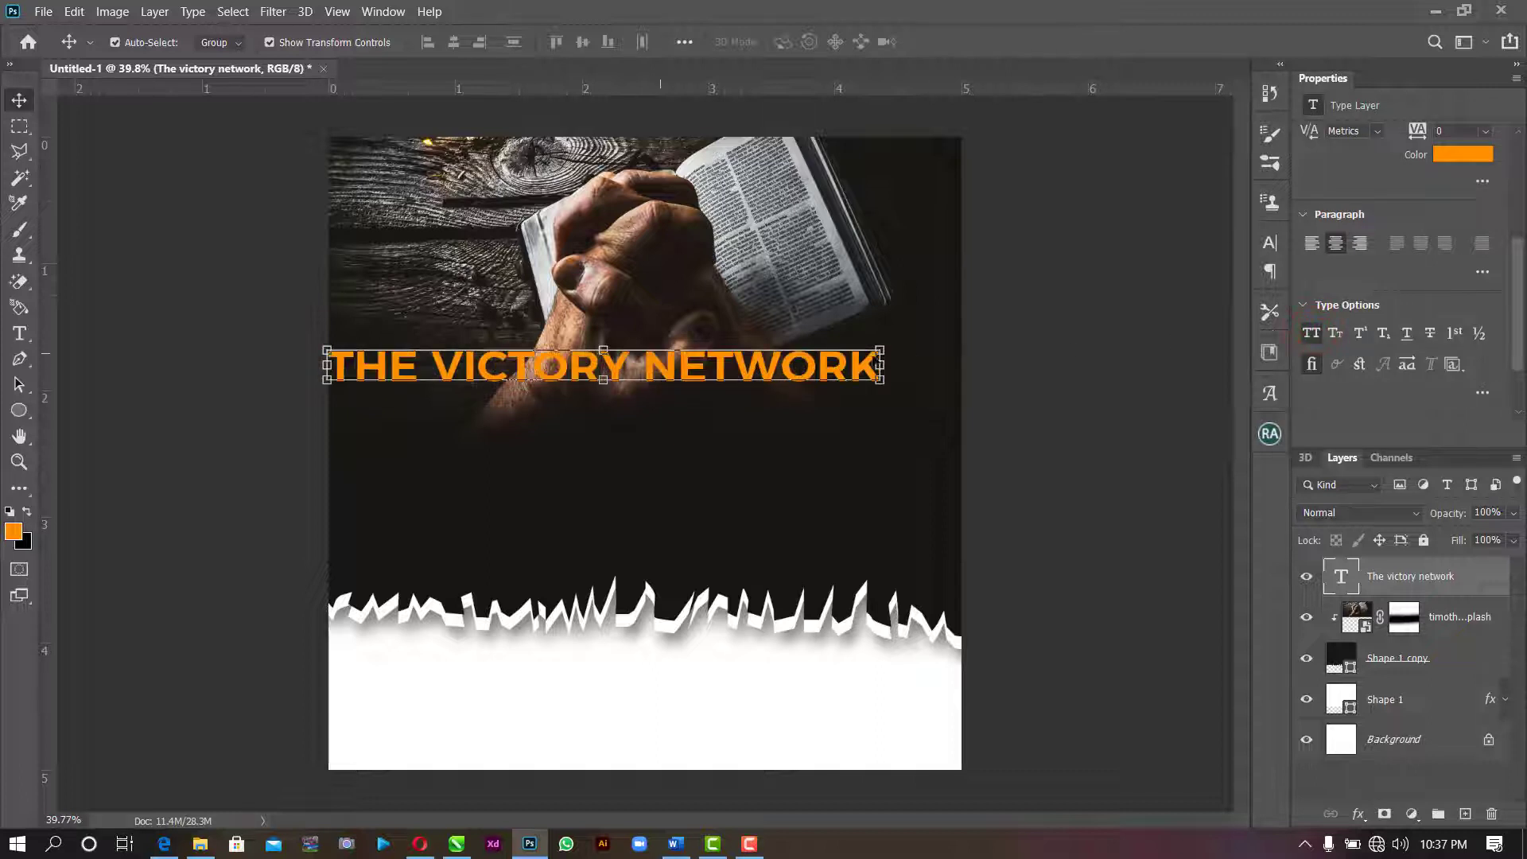
- Break the "The victory network" text onto a second line before "network" and left-align both lines
drag(664, 372, 722, 389)
key(t)
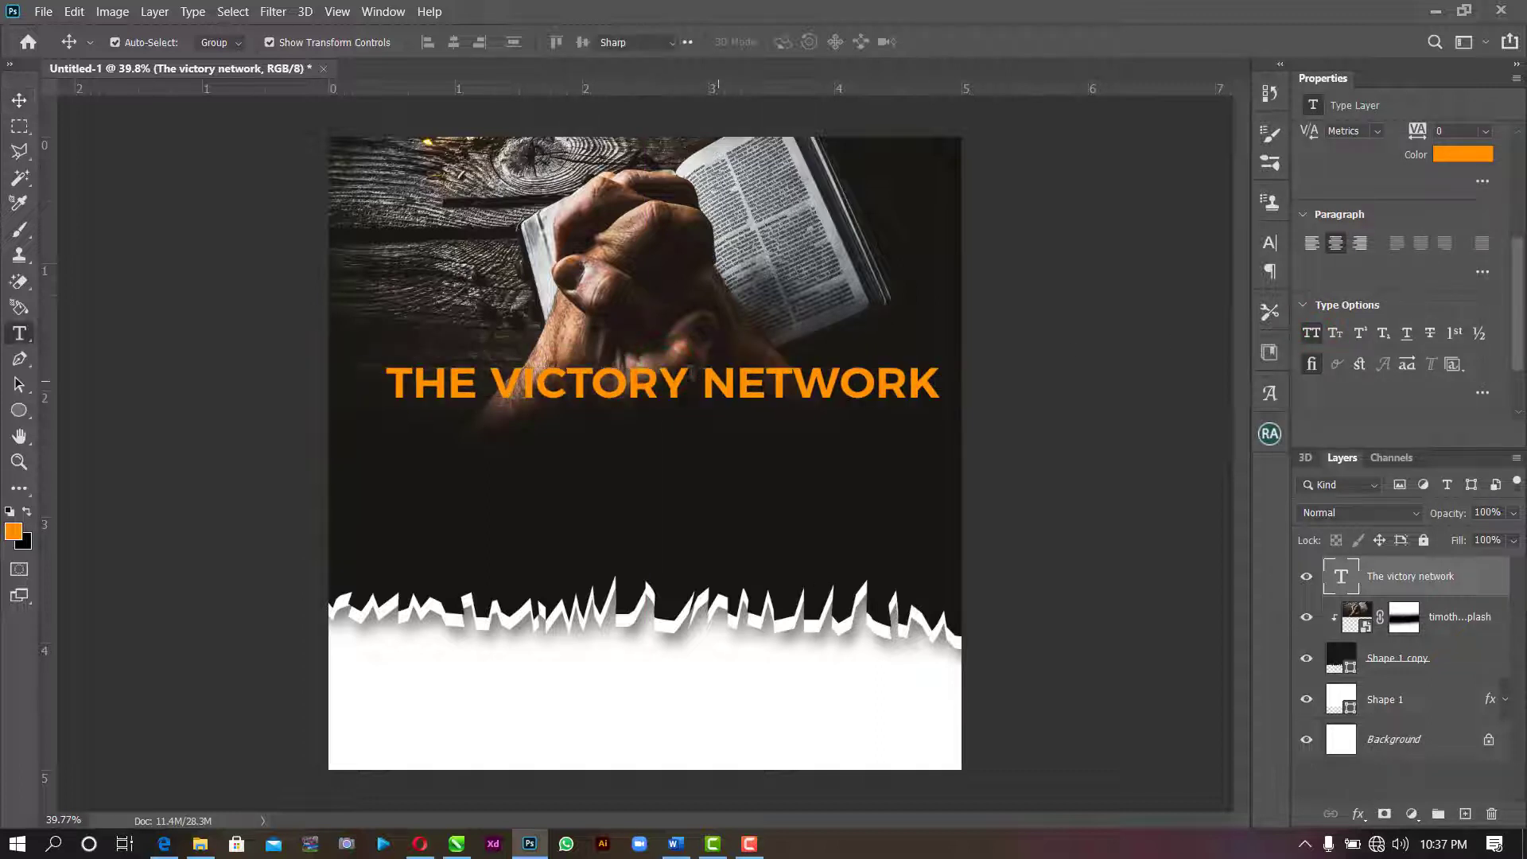
click(700, 374)
key(Return)
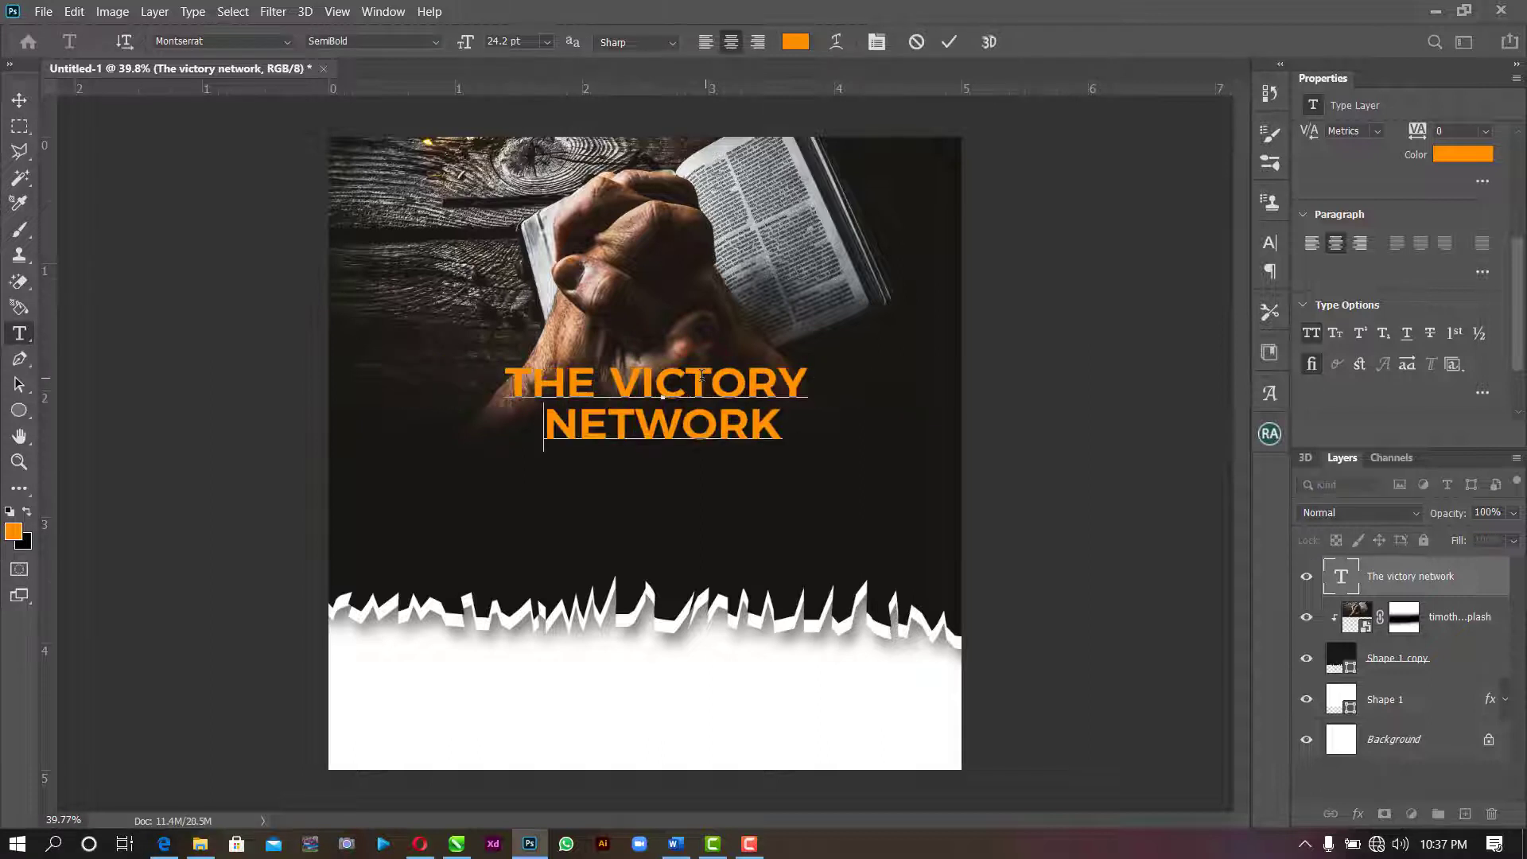
key(ctrl+a)
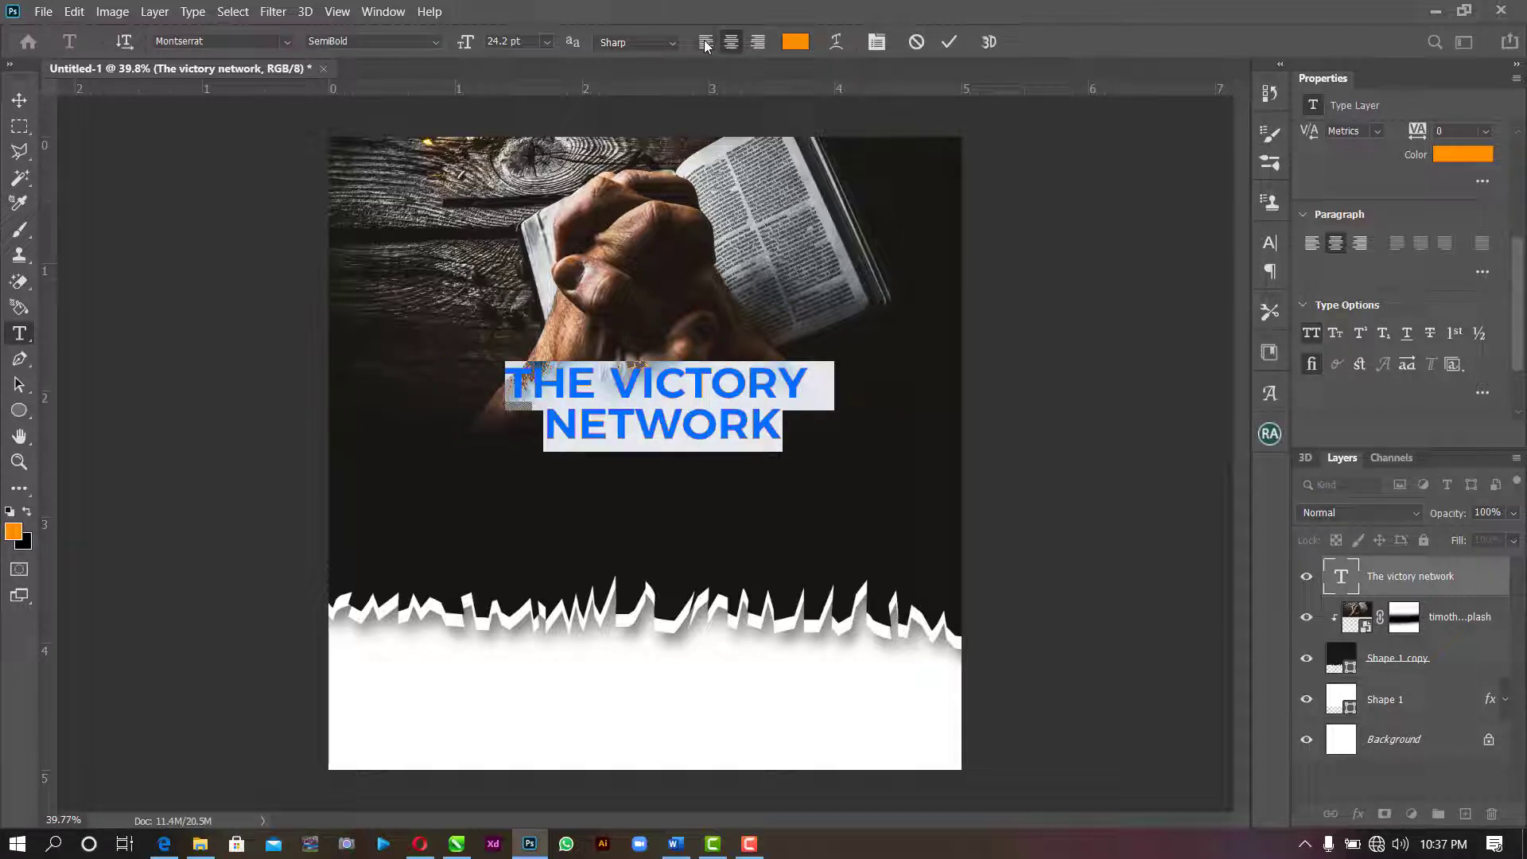
click(704, 42)
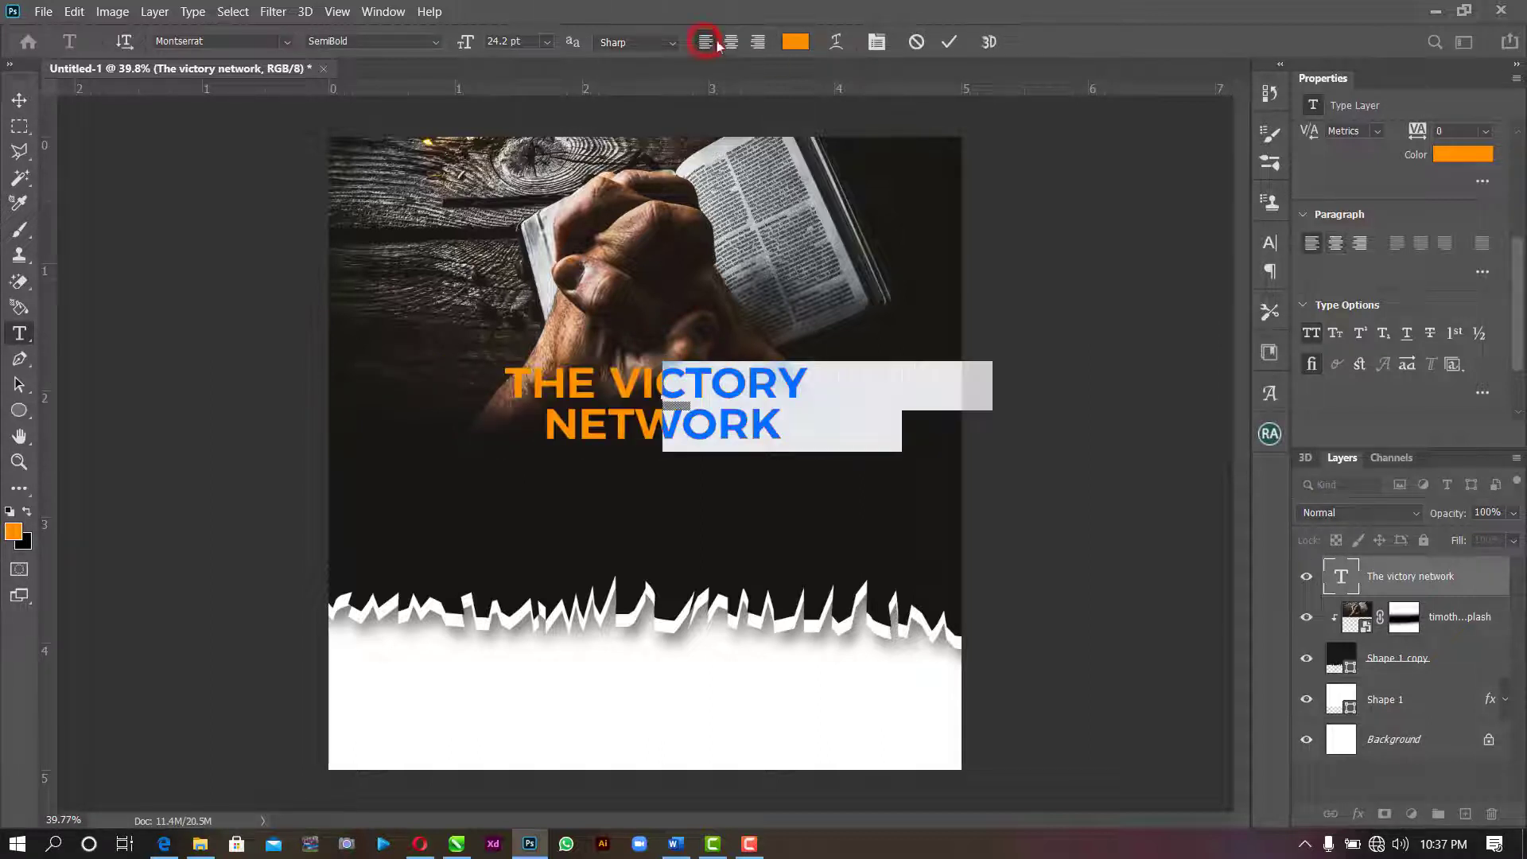
click(948, 41)
click(20, 99)
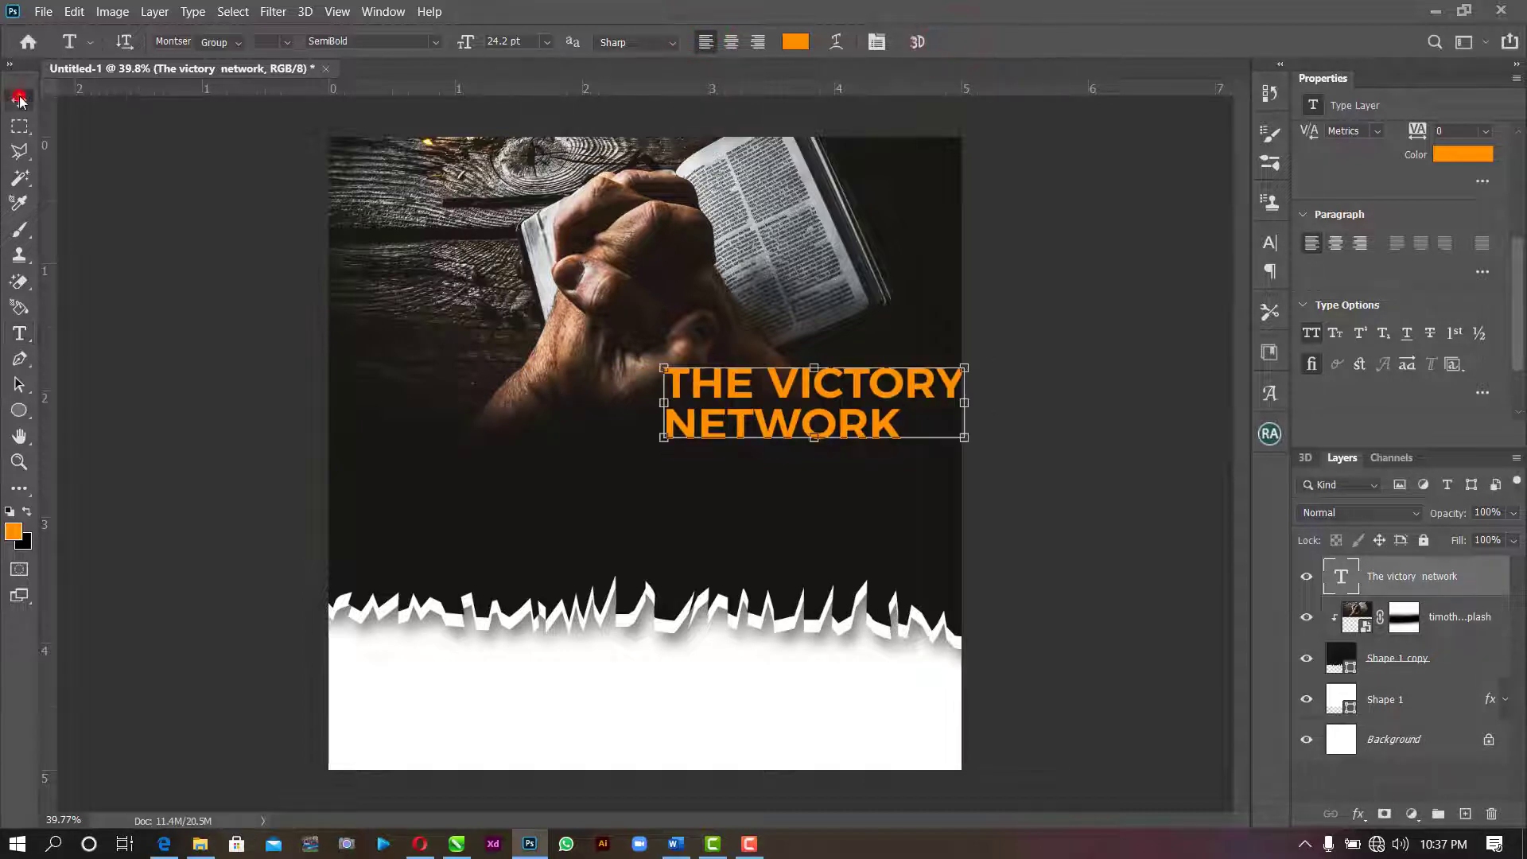
- Scale the "The victory network" text down to about 30% and place it over the wood grain beside the hands
drag(967, 364, 460, 291)
scroll(431, 299, up, 2)
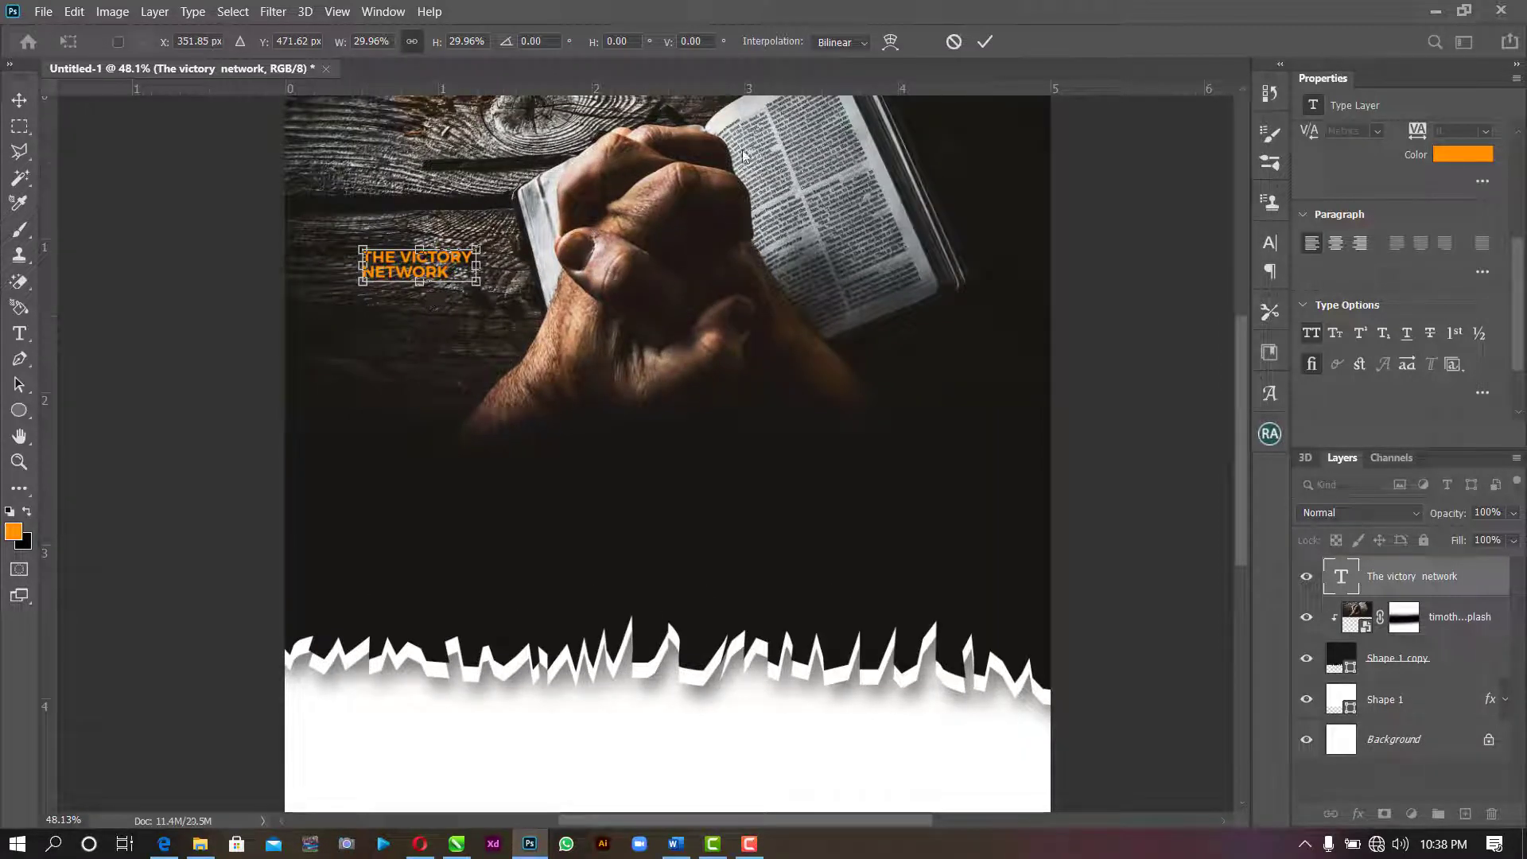
click(984, 41)
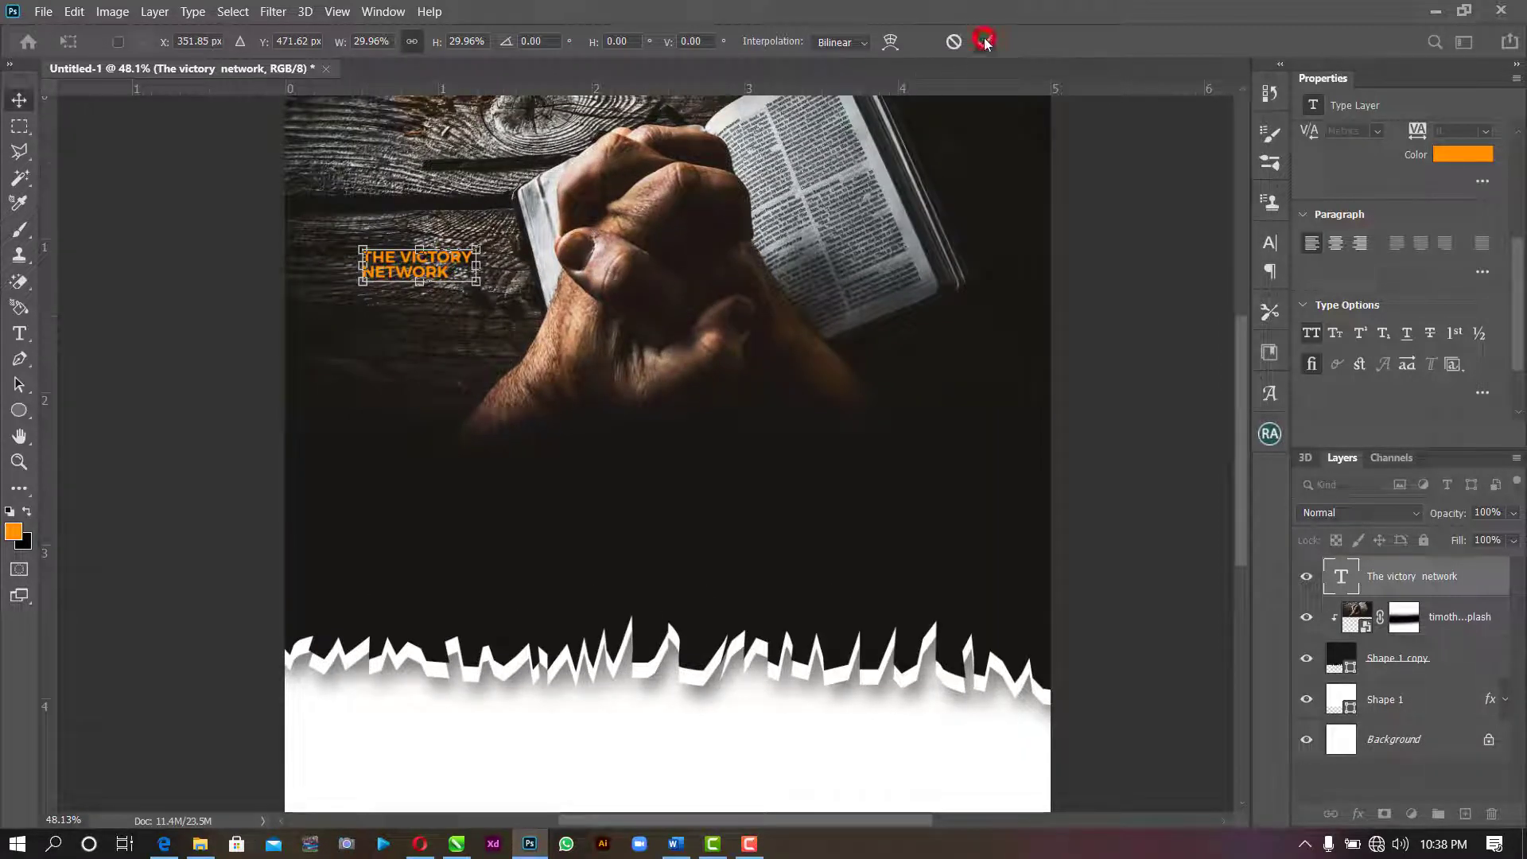
click(321, 200)
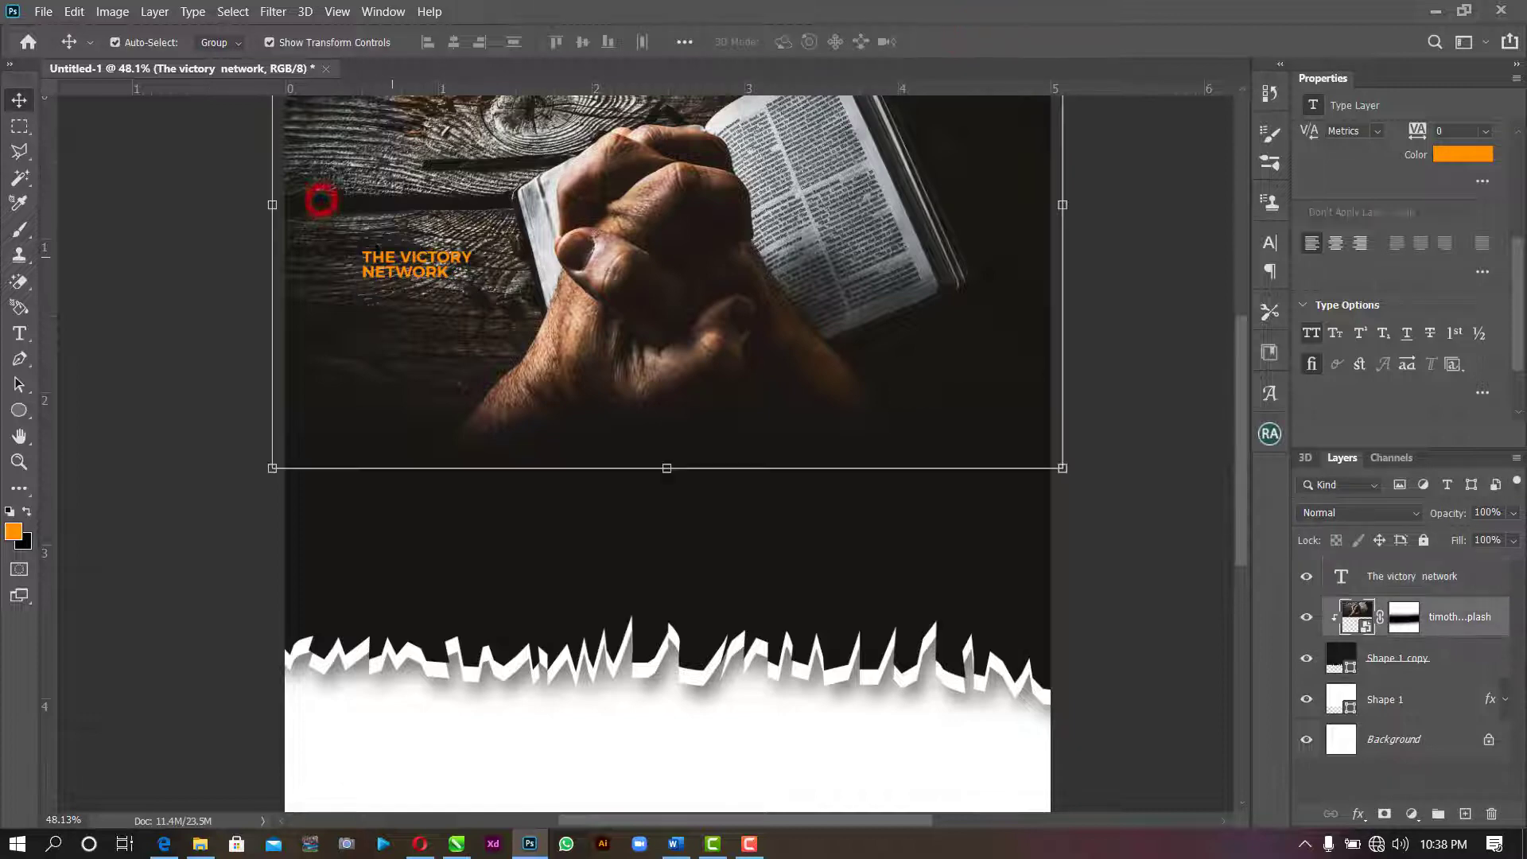
- Set the font size of the "The victory network" text to 8 pt
click(390, 265)
click(1380, 332)
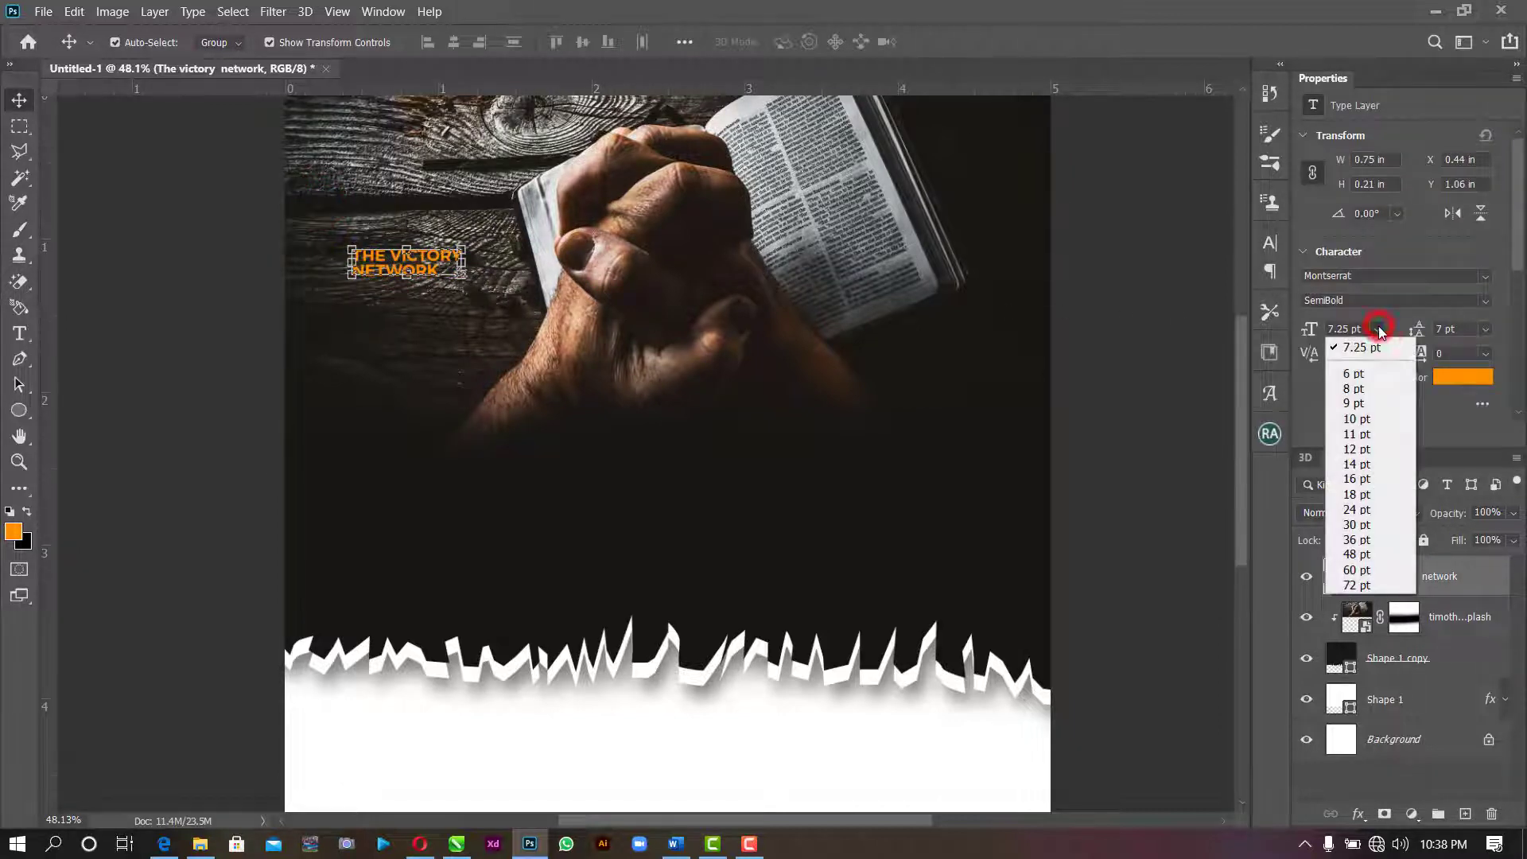
click(1366, 389)
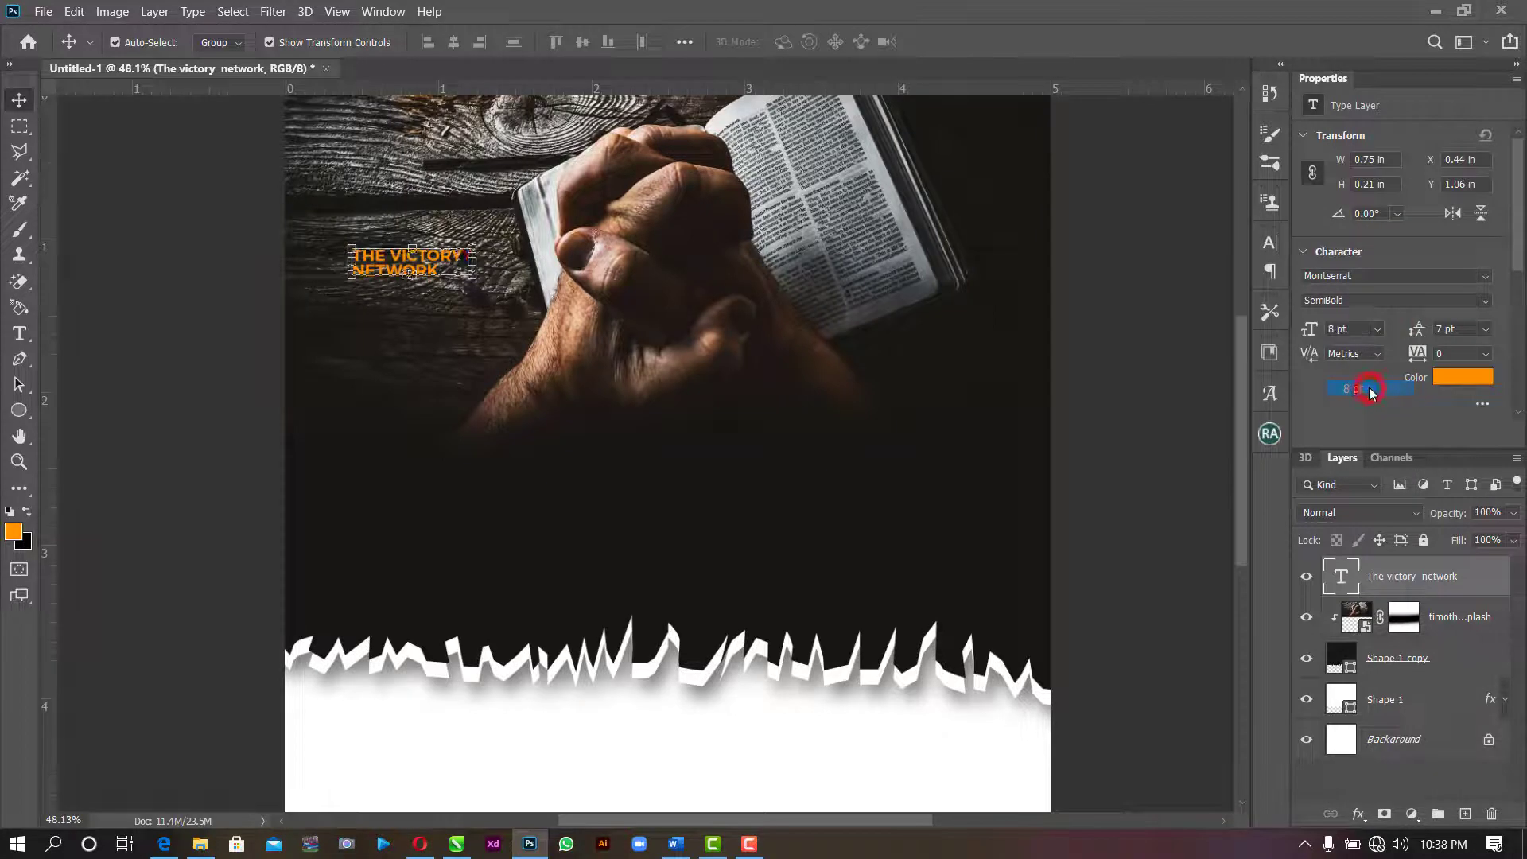
click(1105, 256)
click(426, 270)
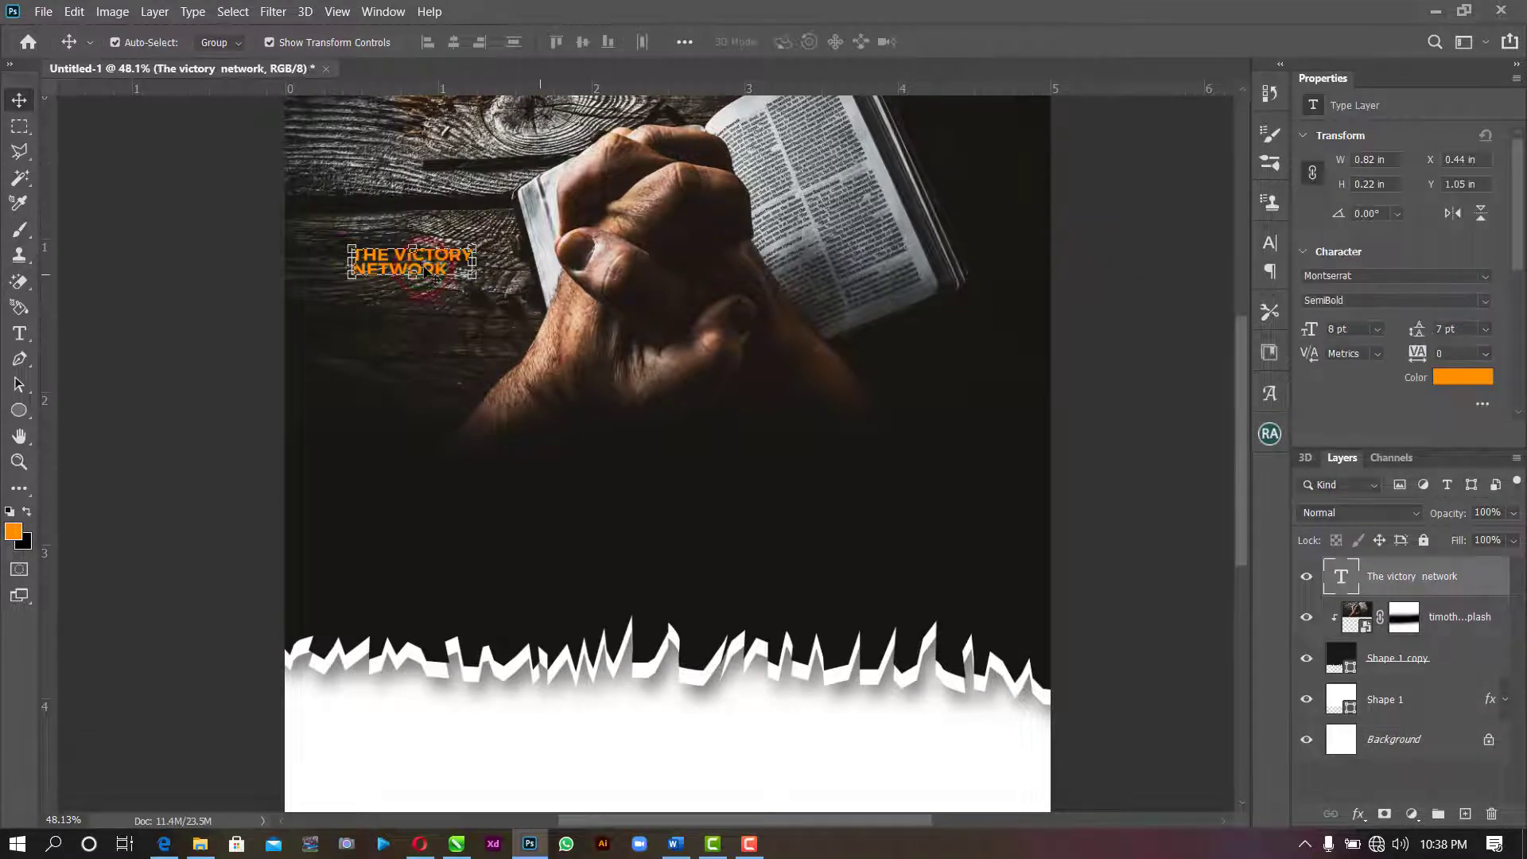
- Copy the line "20 days prayer summit" from the Word document and return to the Photoshop design
click(673, 849)
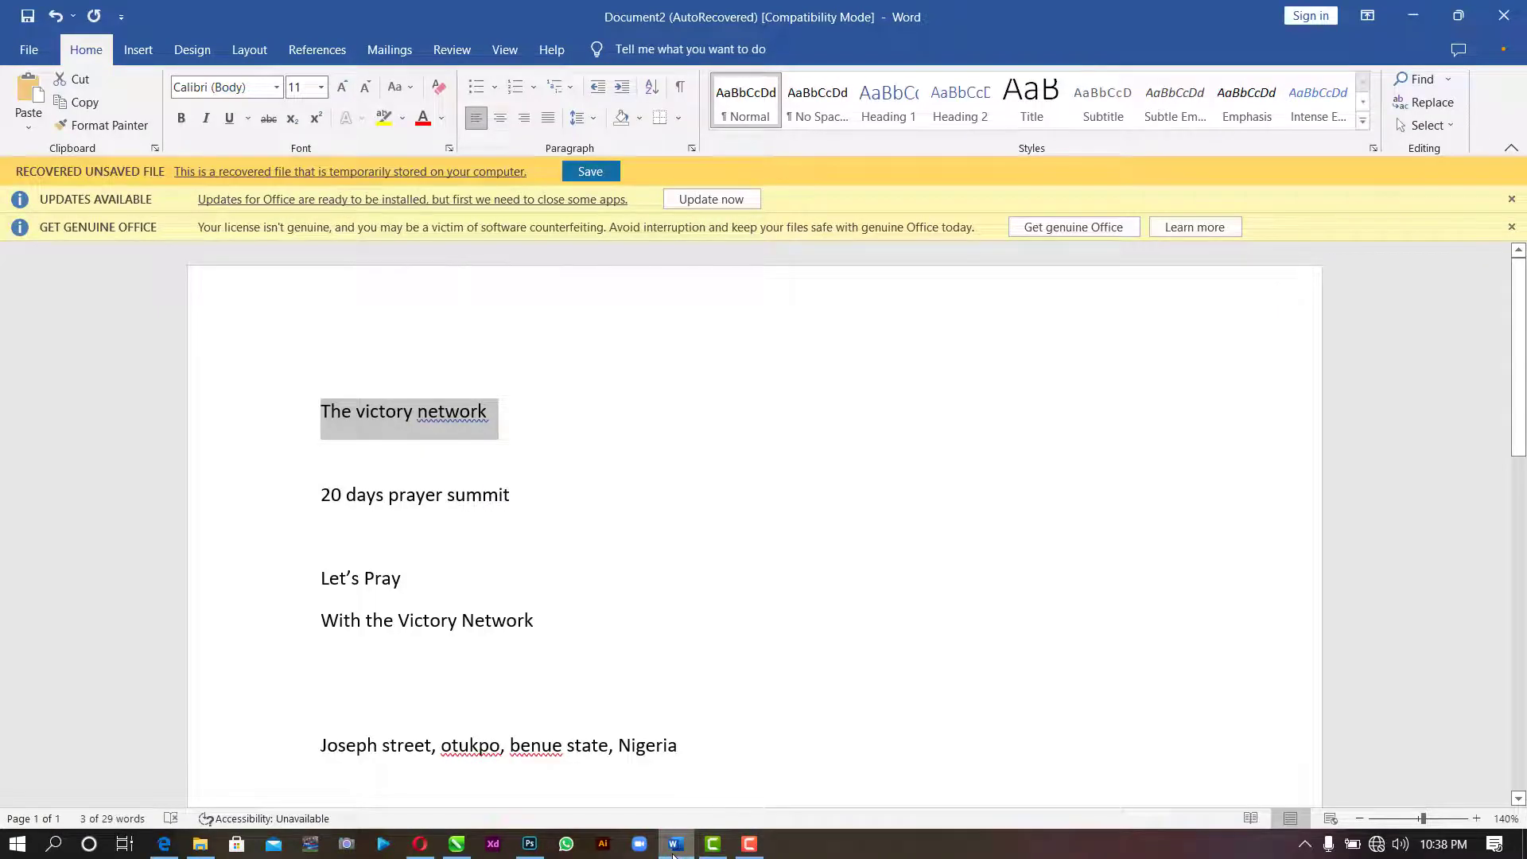
drag(531, 496, 292, 495)
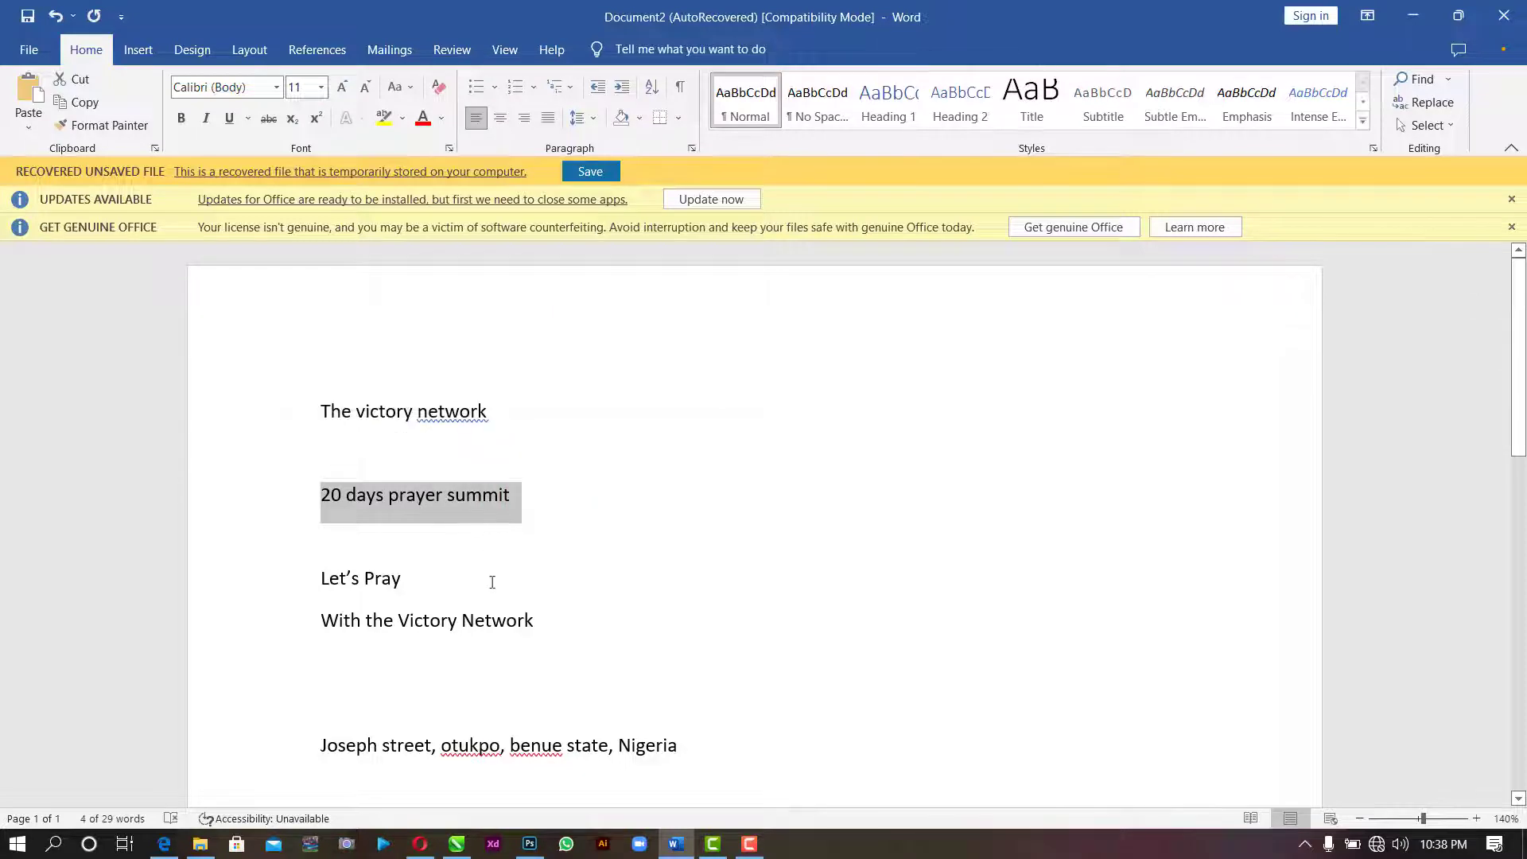
click(529, 843)
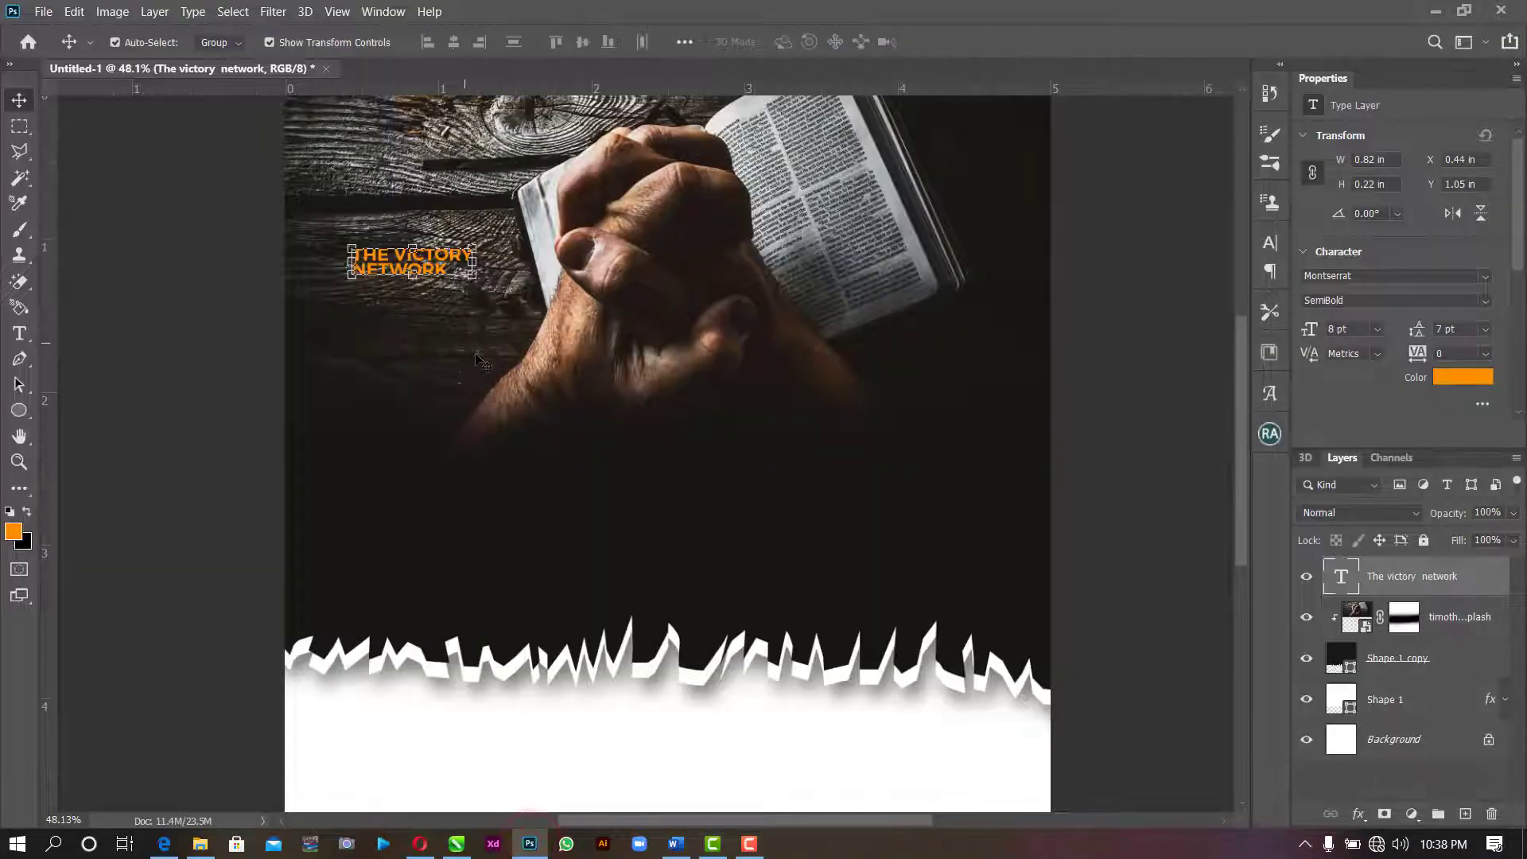
- Add a new text layer reading "20 days prayer summit" across the forearms in the photo
key(t)
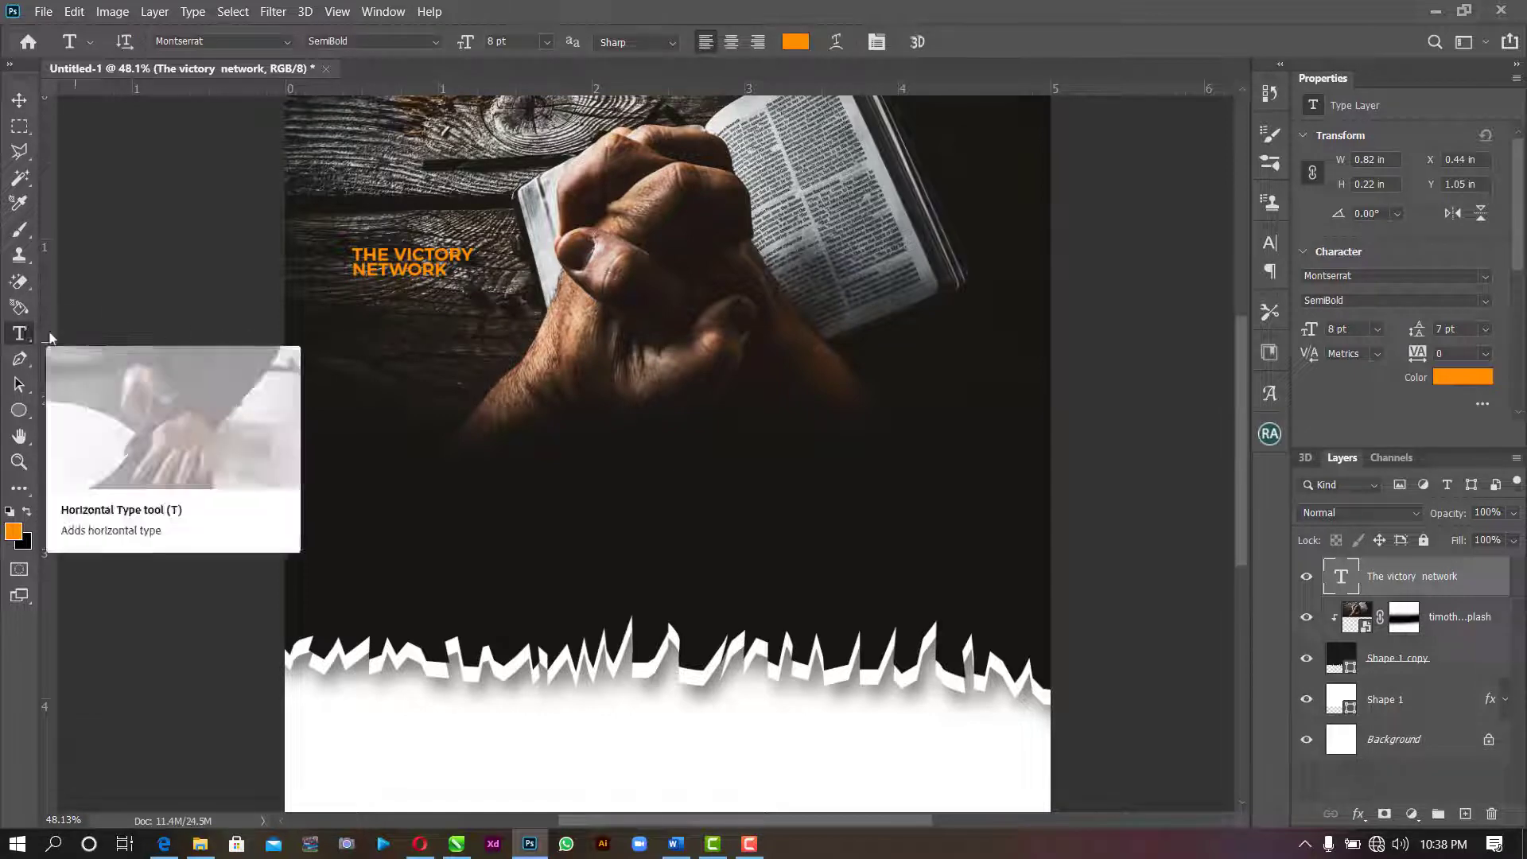
click(461, 418)
text(20 DAYS PRAYER SU)
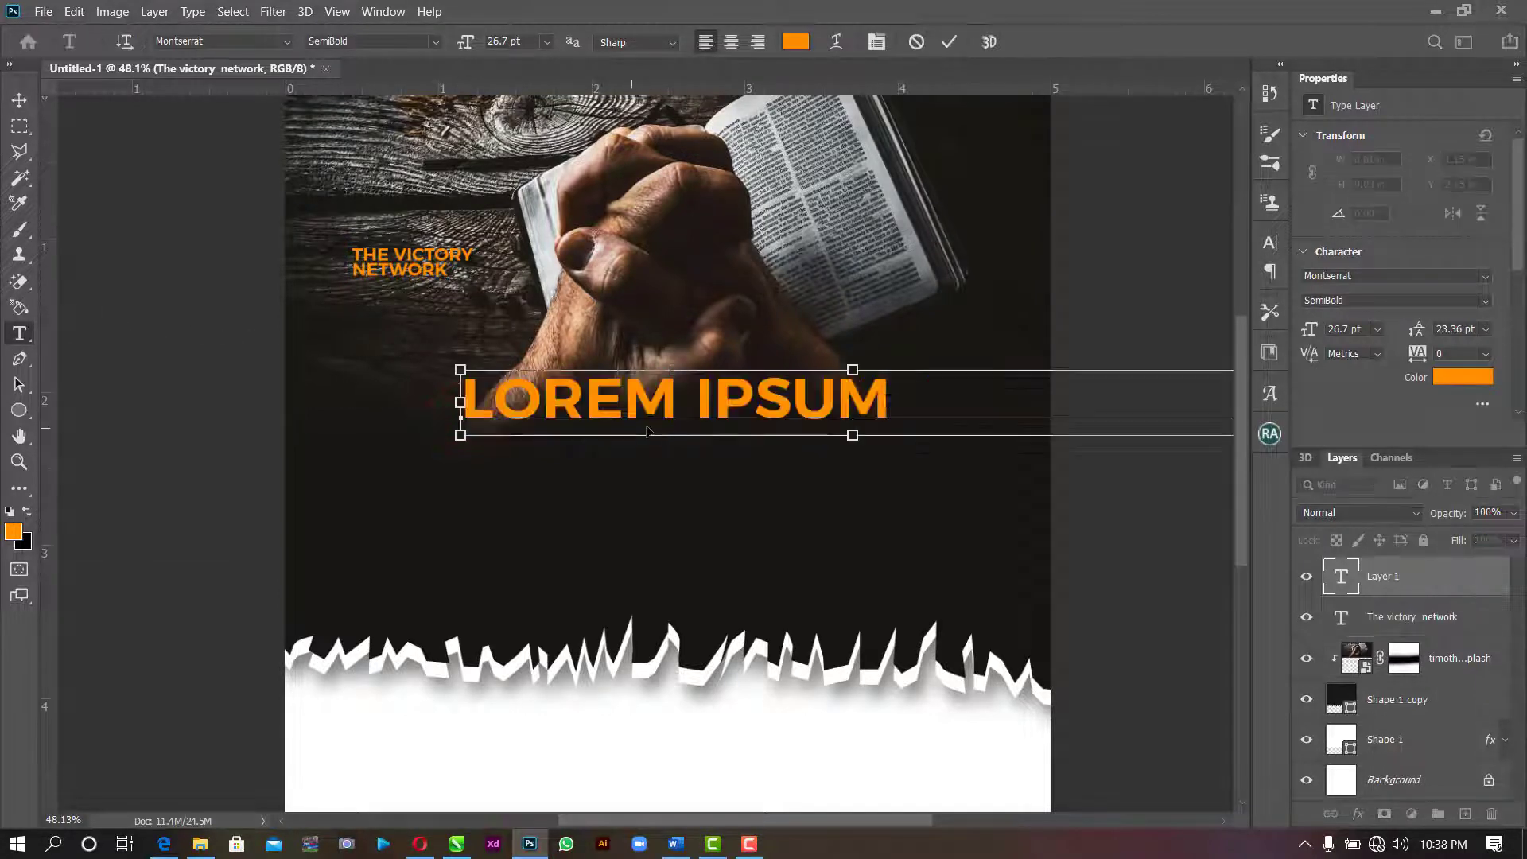
click(949, 42)
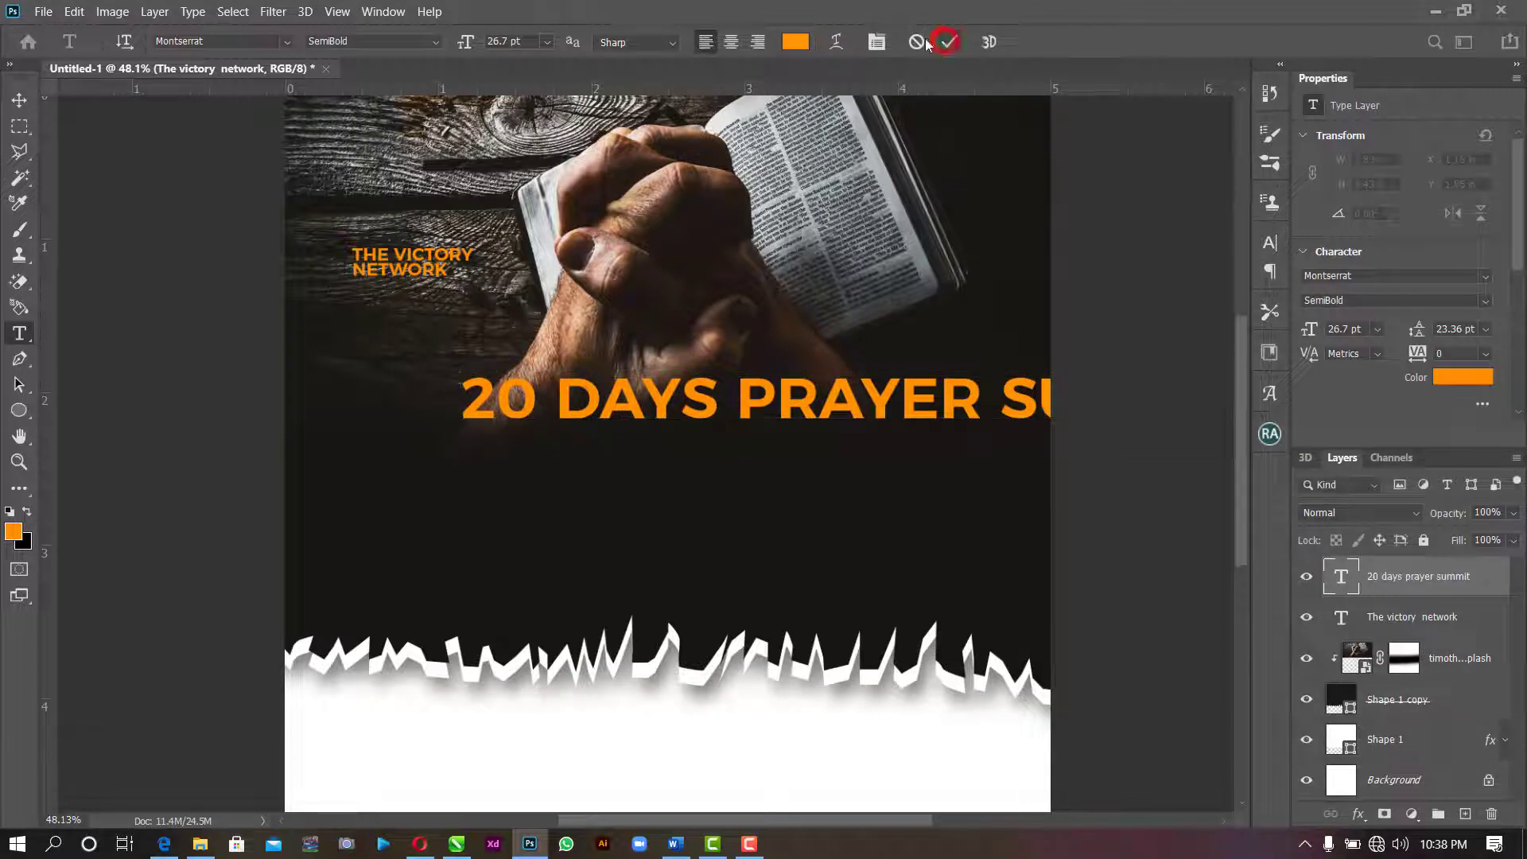
- Move the "20 days prayer summit" text onto the dark area below the hands and scale it to about 53%
click(19, 99)
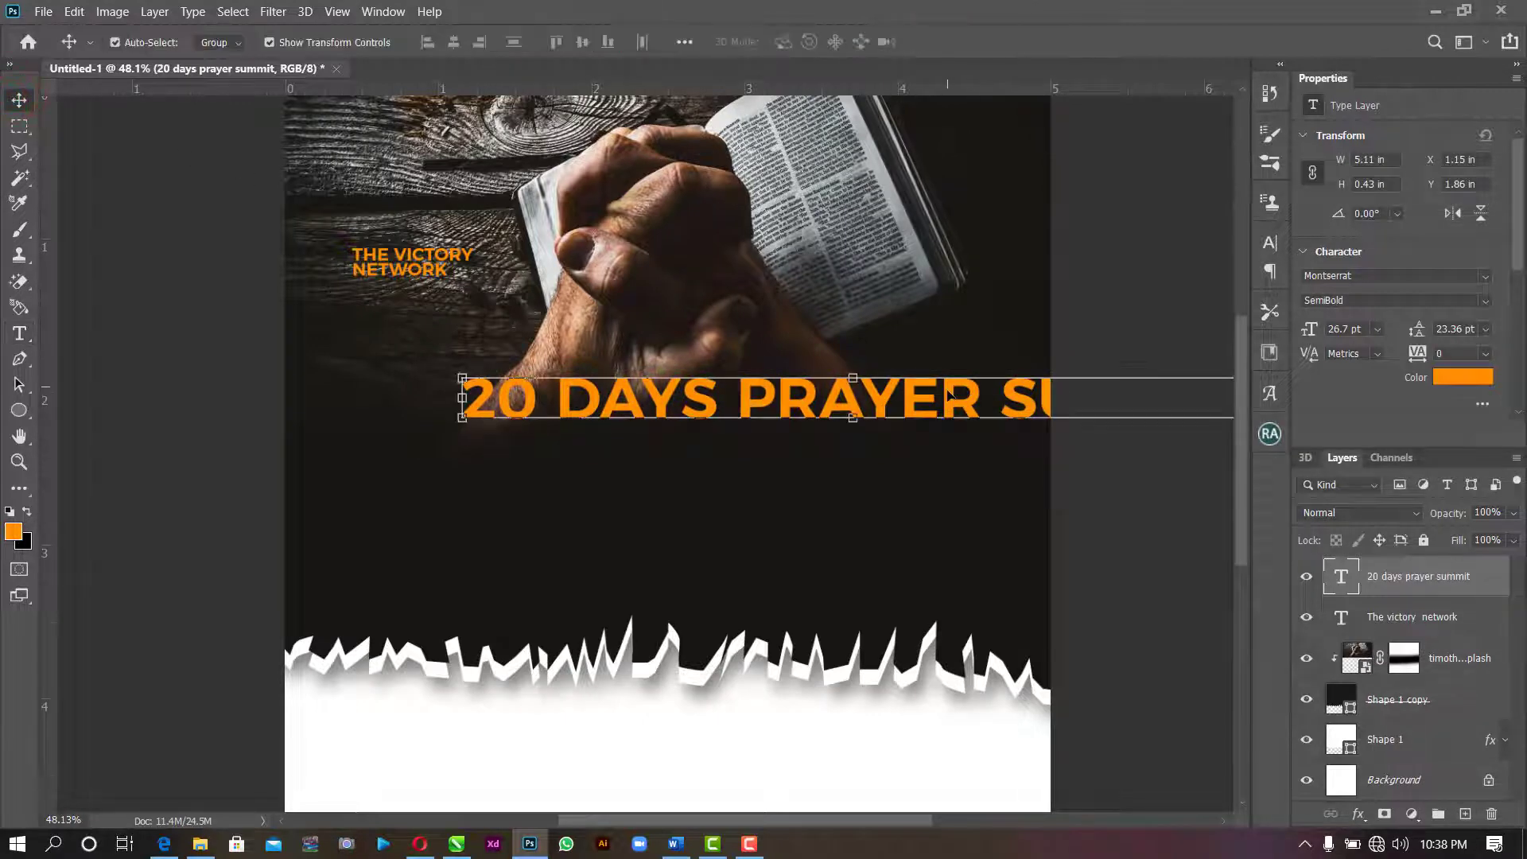
drag(949, 395, 824, 435)
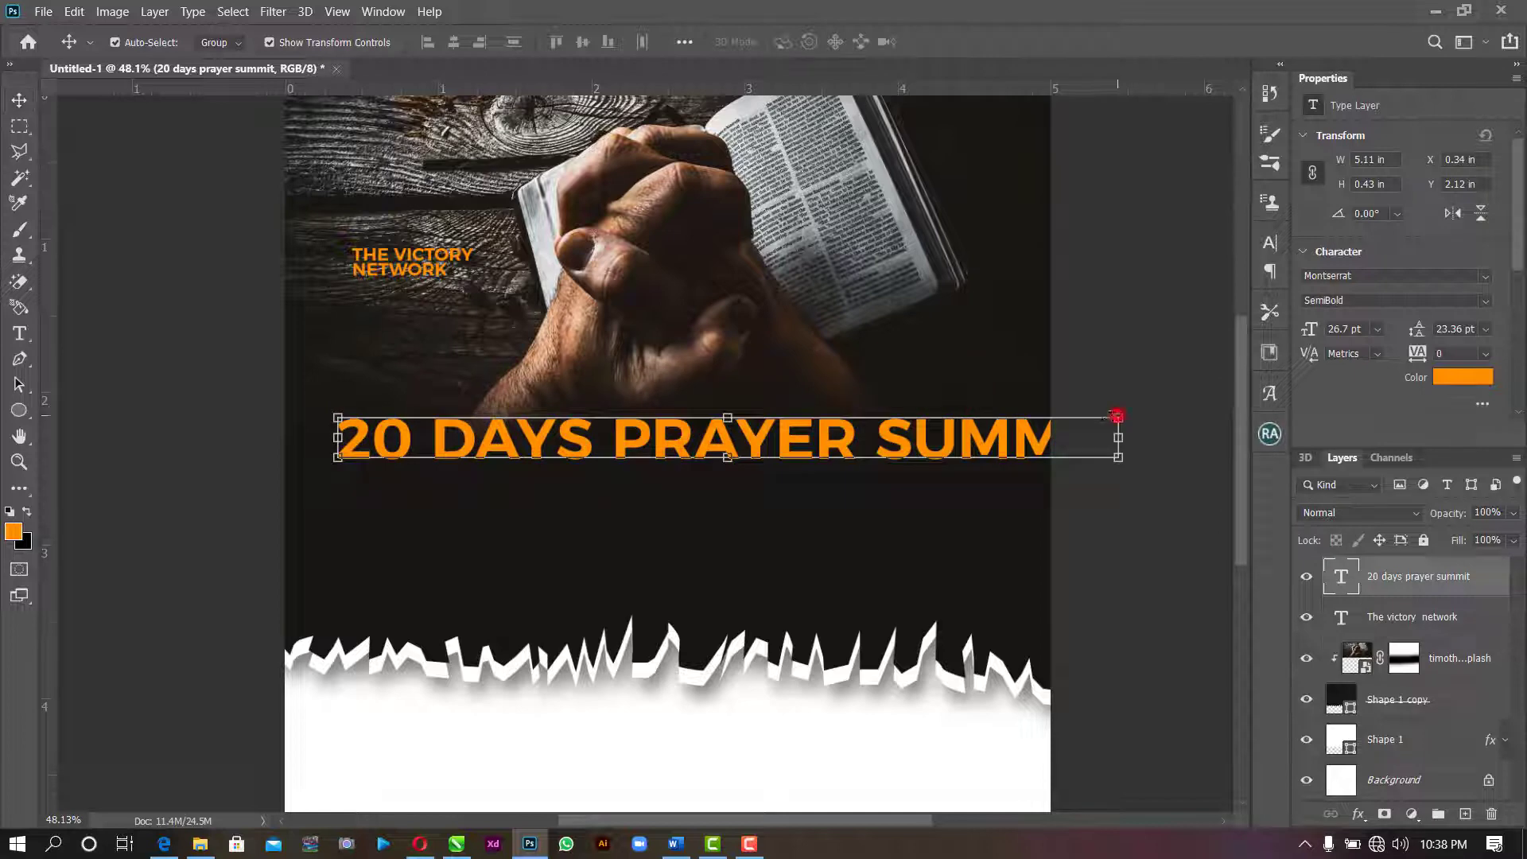
drag(1118, 416, 750, 441)
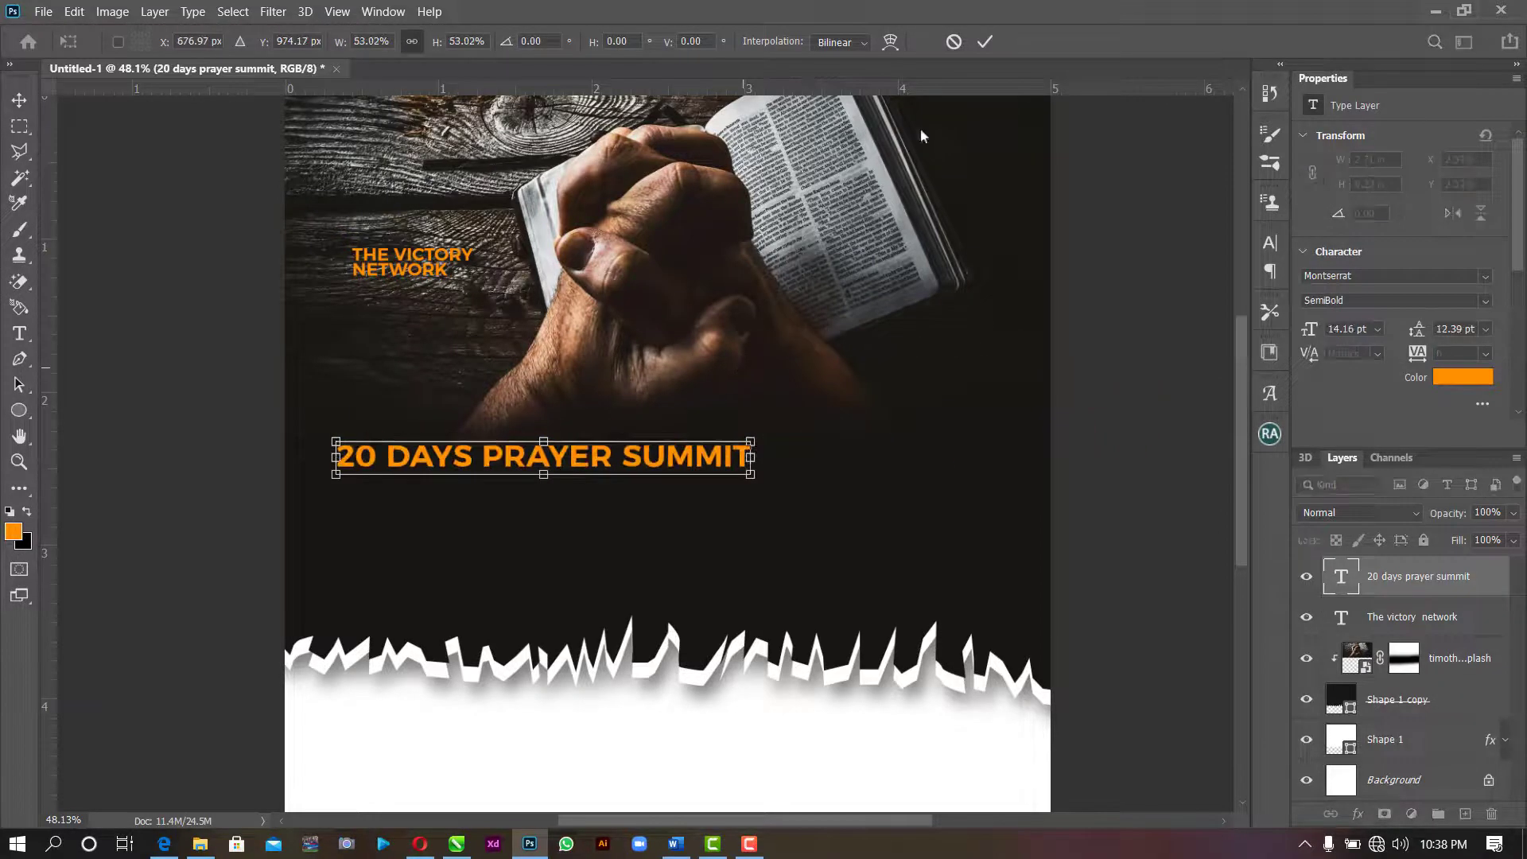
click(985, 42)
- Set the "20 days prayer summit" text to 8 pt in the Montserrat Italic style
click(1376, 329)
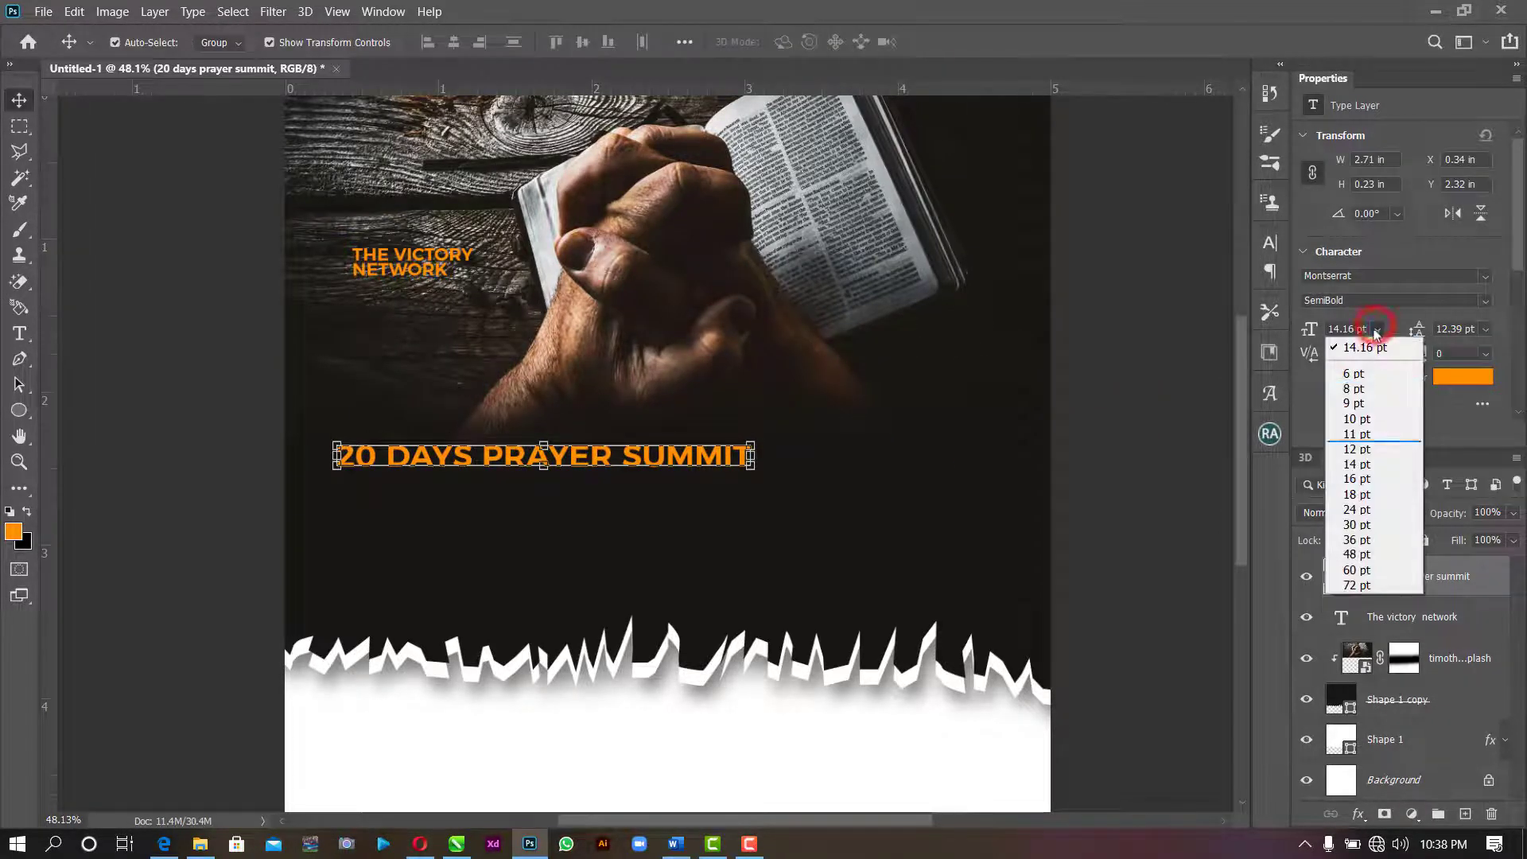
click(1347, 388)
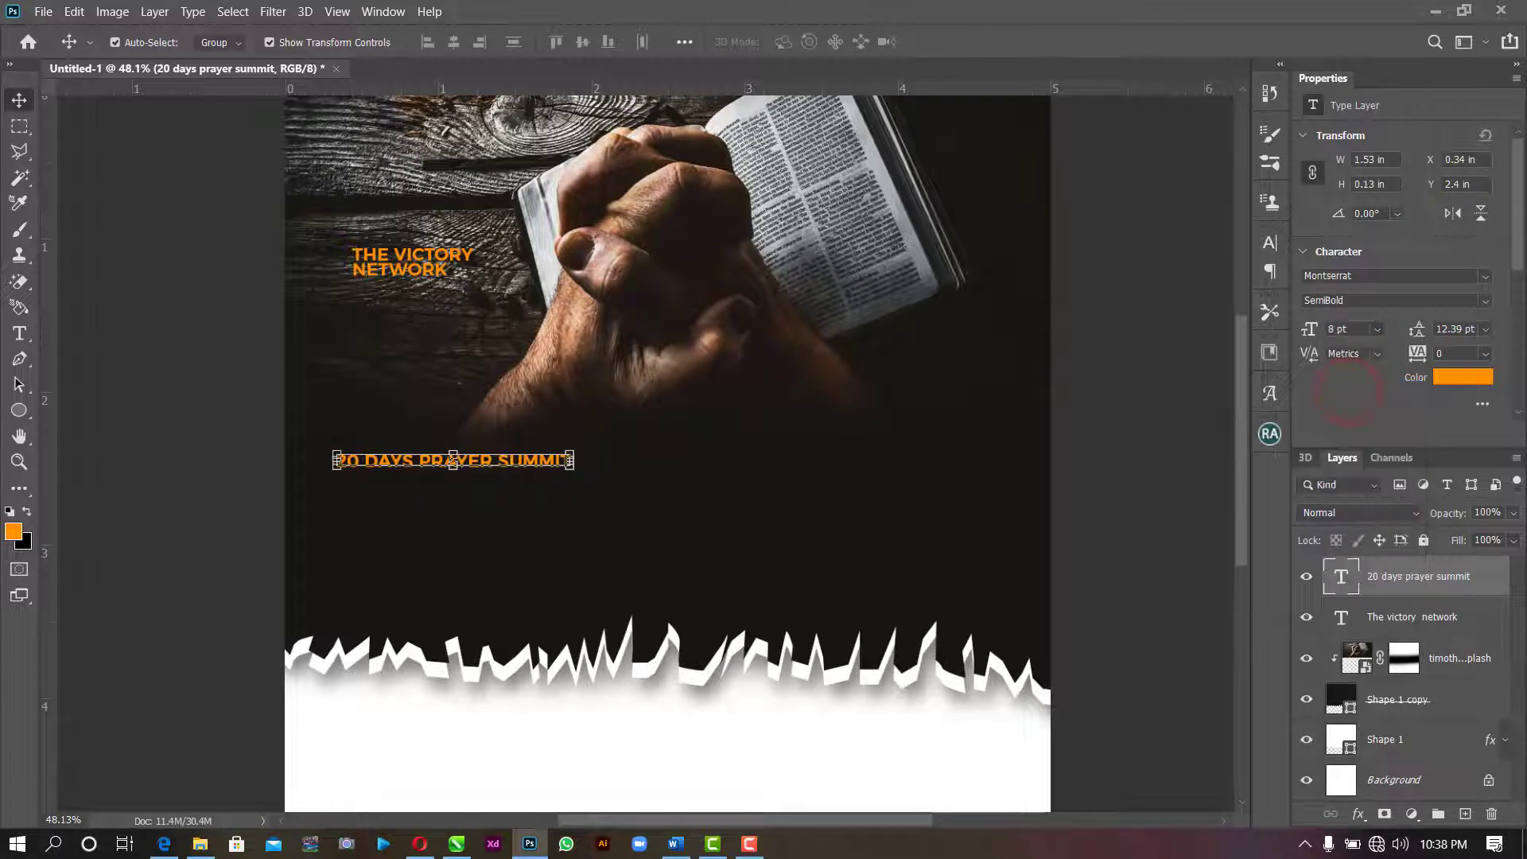
click(1484, 302)
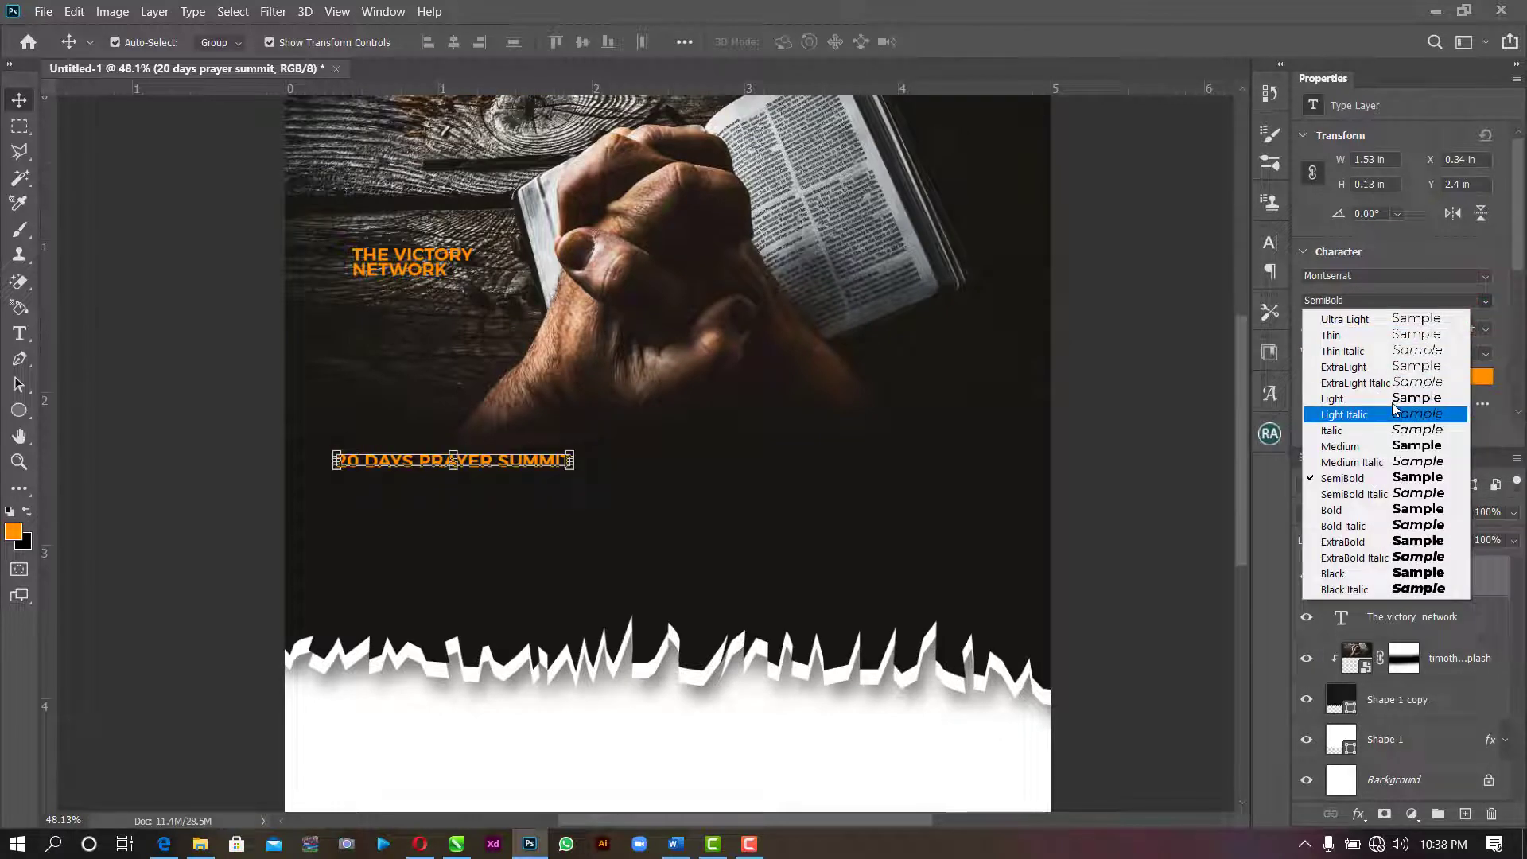
click(1361, 430)
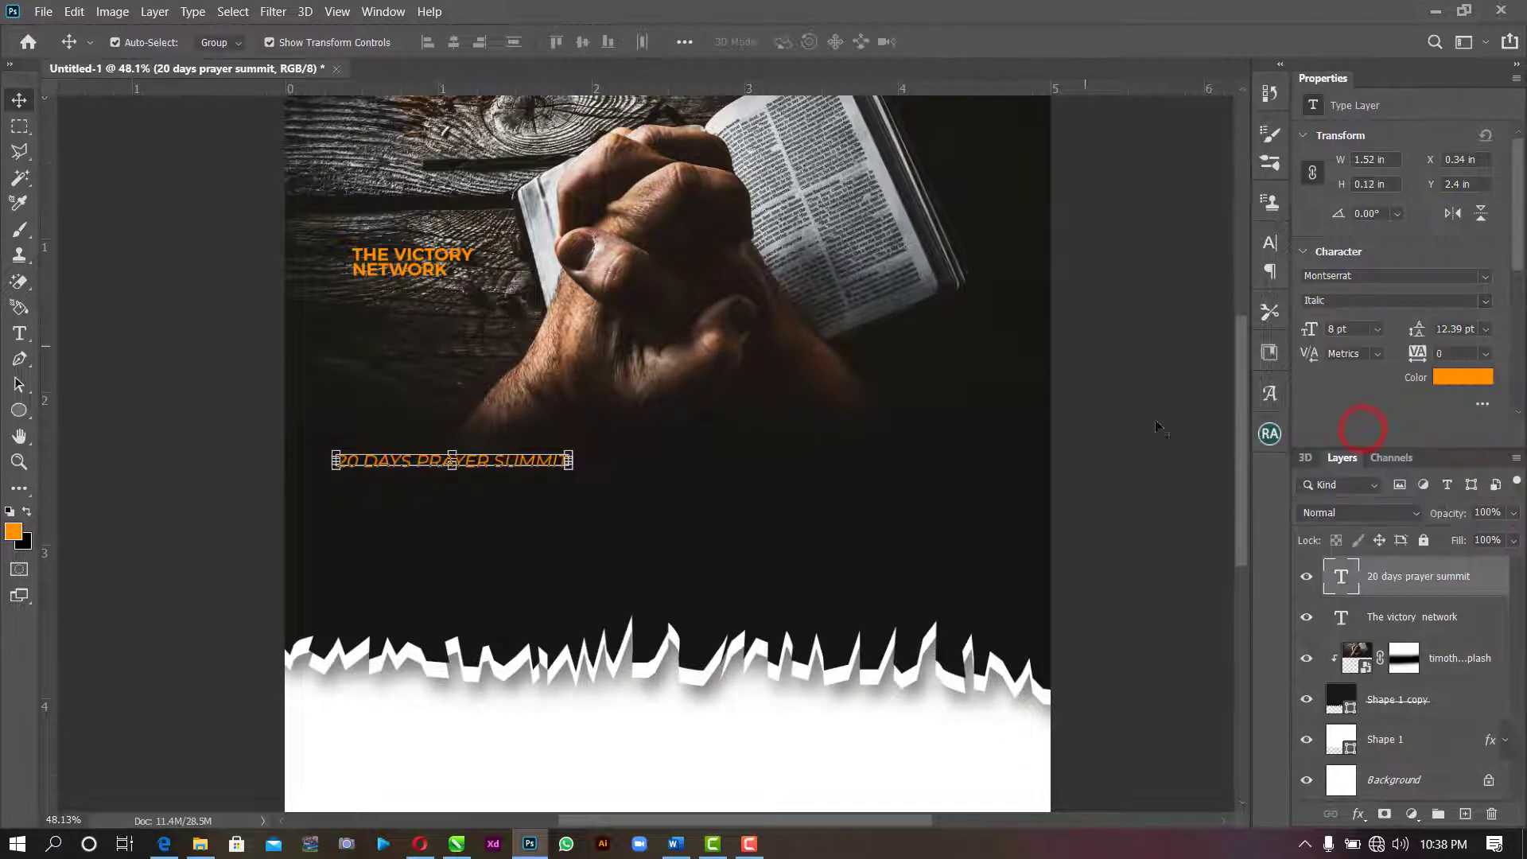
- Move the "20 days prayer summit" text up over the forearms in the photo and deselect it
click(950, 415)
drag(524, 463, 740, 379)
click(1090, 272)
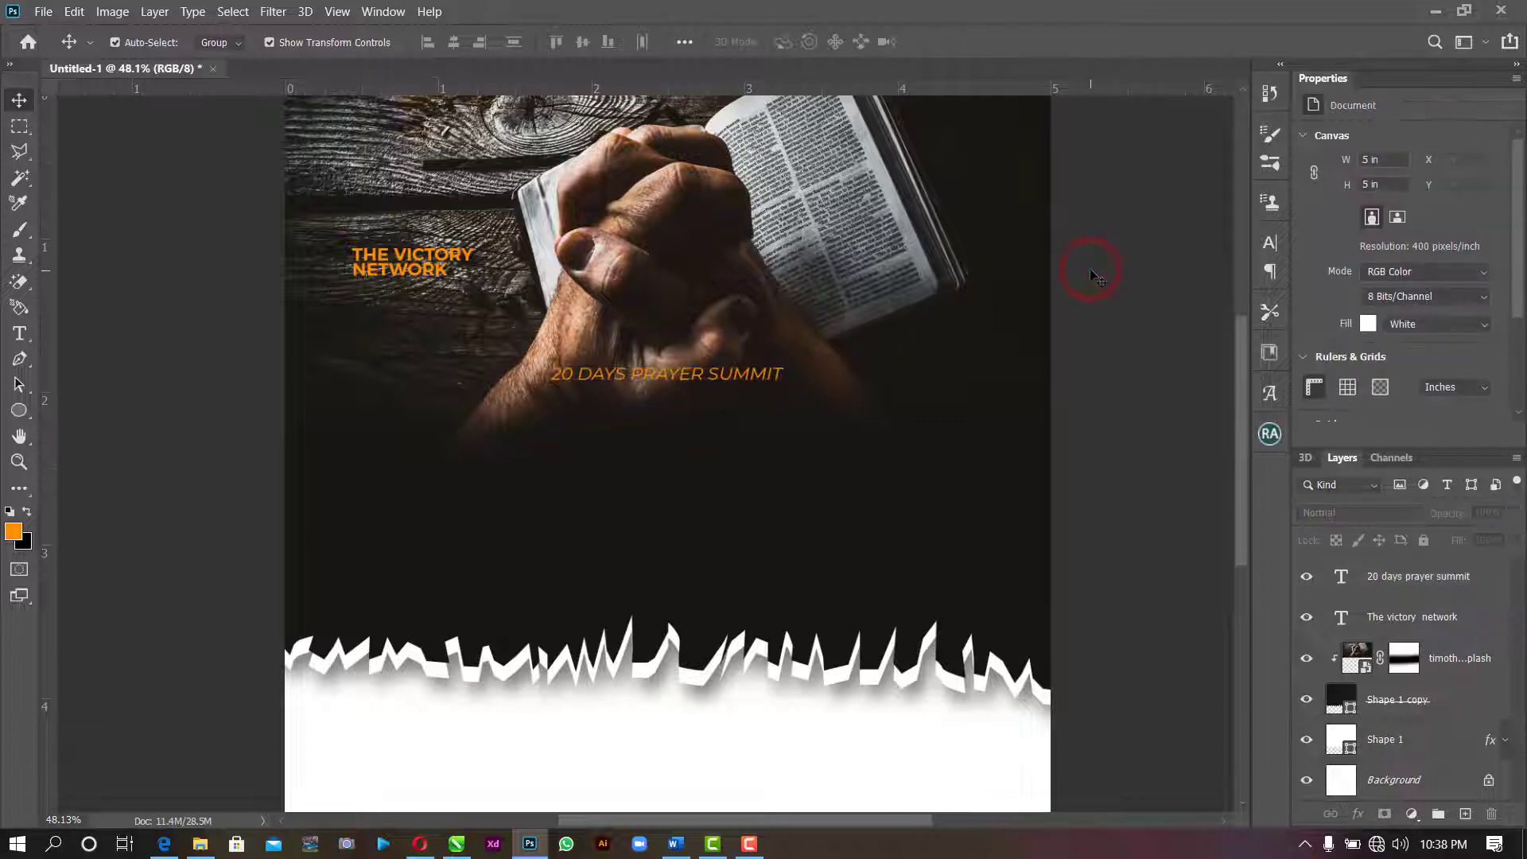
click(1109, 212)
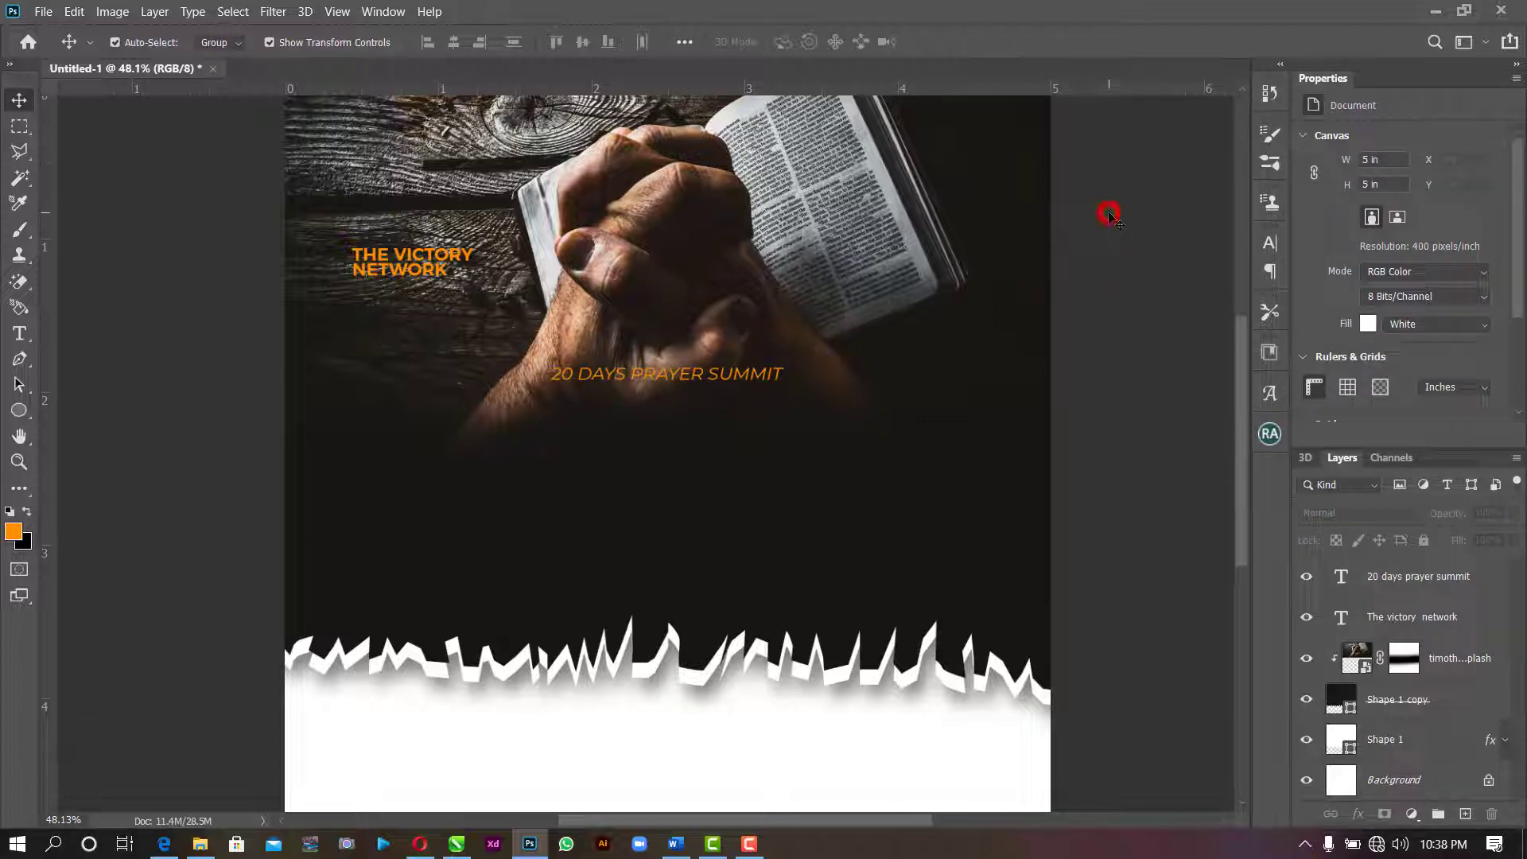
click(1107, 288)
- Open the text-effect file 358.psd from the Let Pray folder in Photoshop
mouse_move(201, 845)
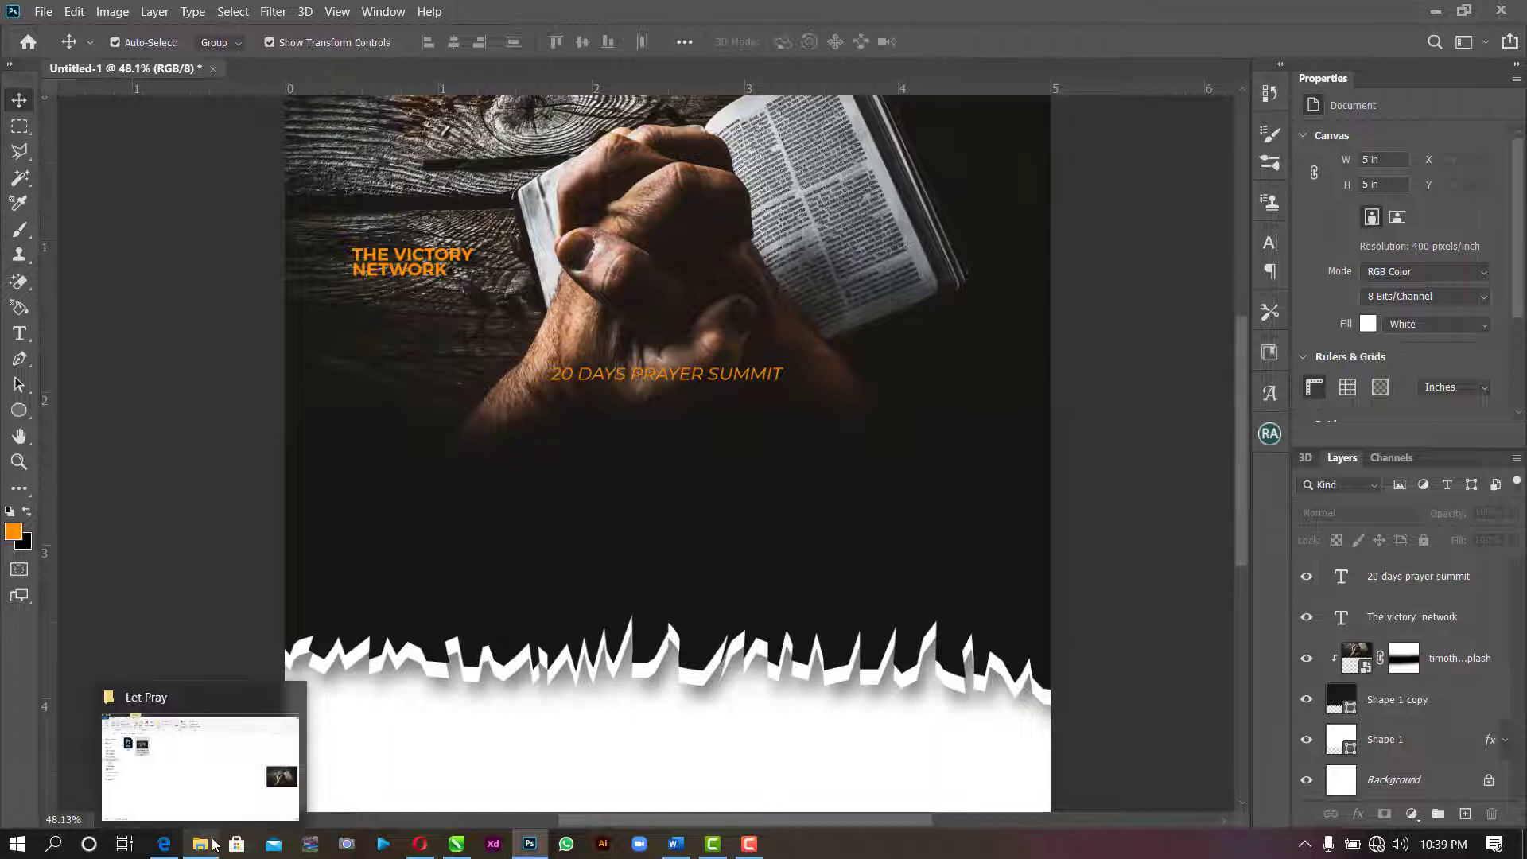
click(220, 795)
click(225, 229)
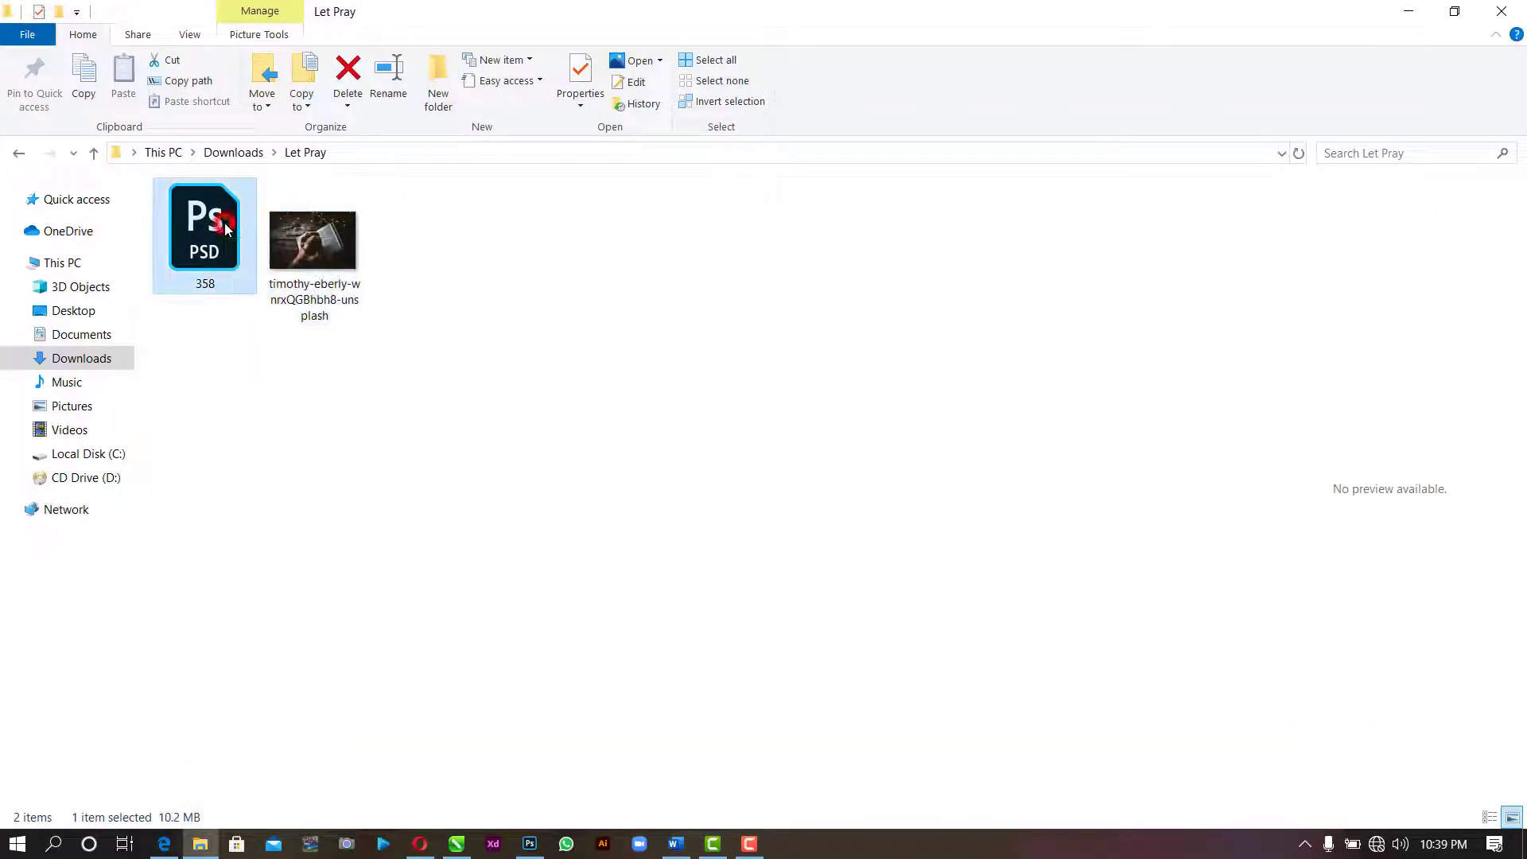
right_click(226, 226)
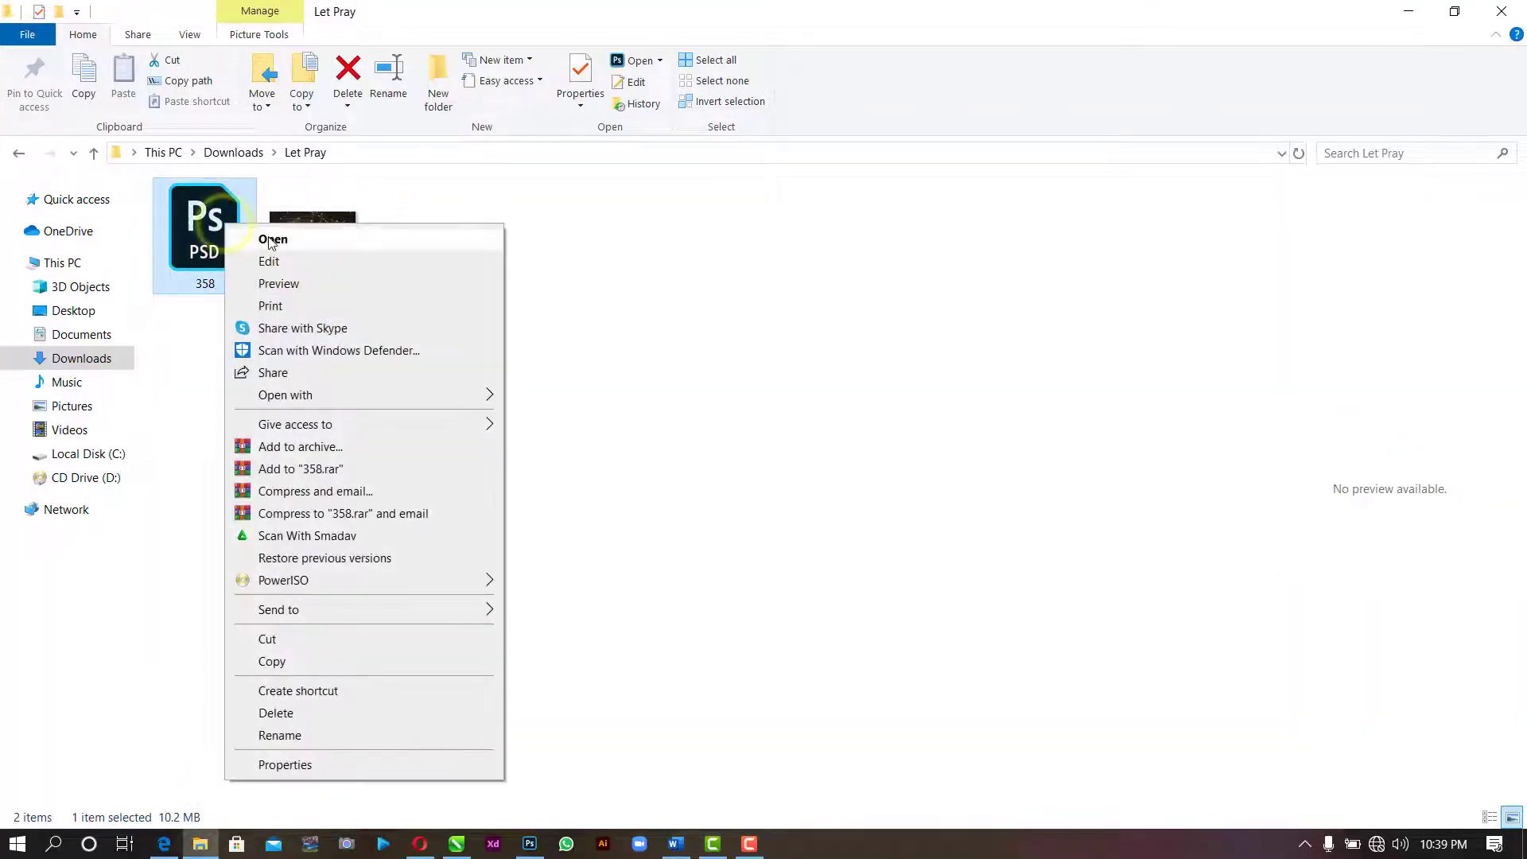
click(271, 240)
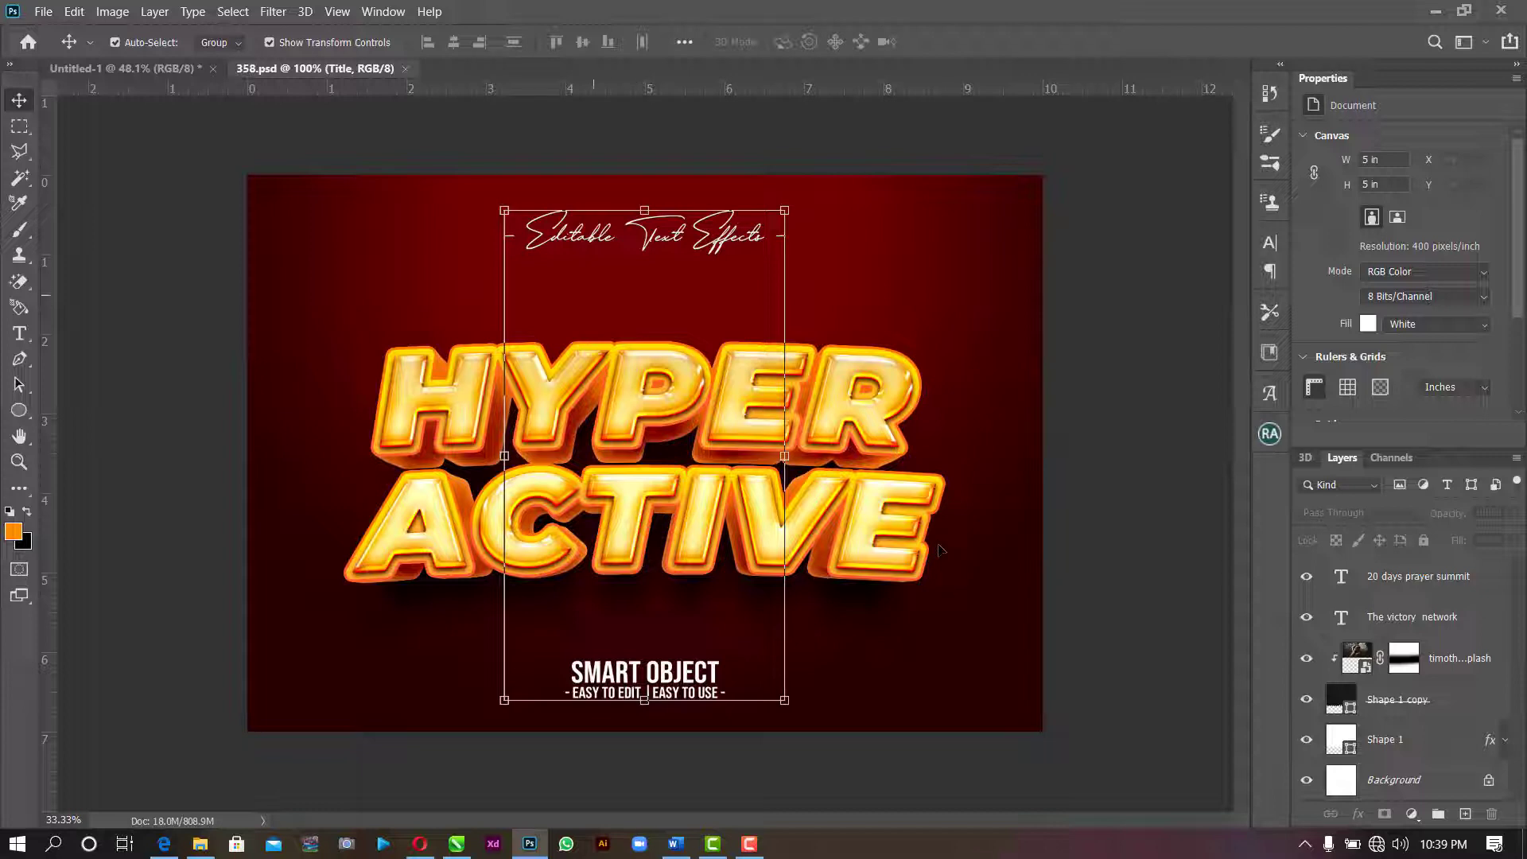
click(1188, 475)
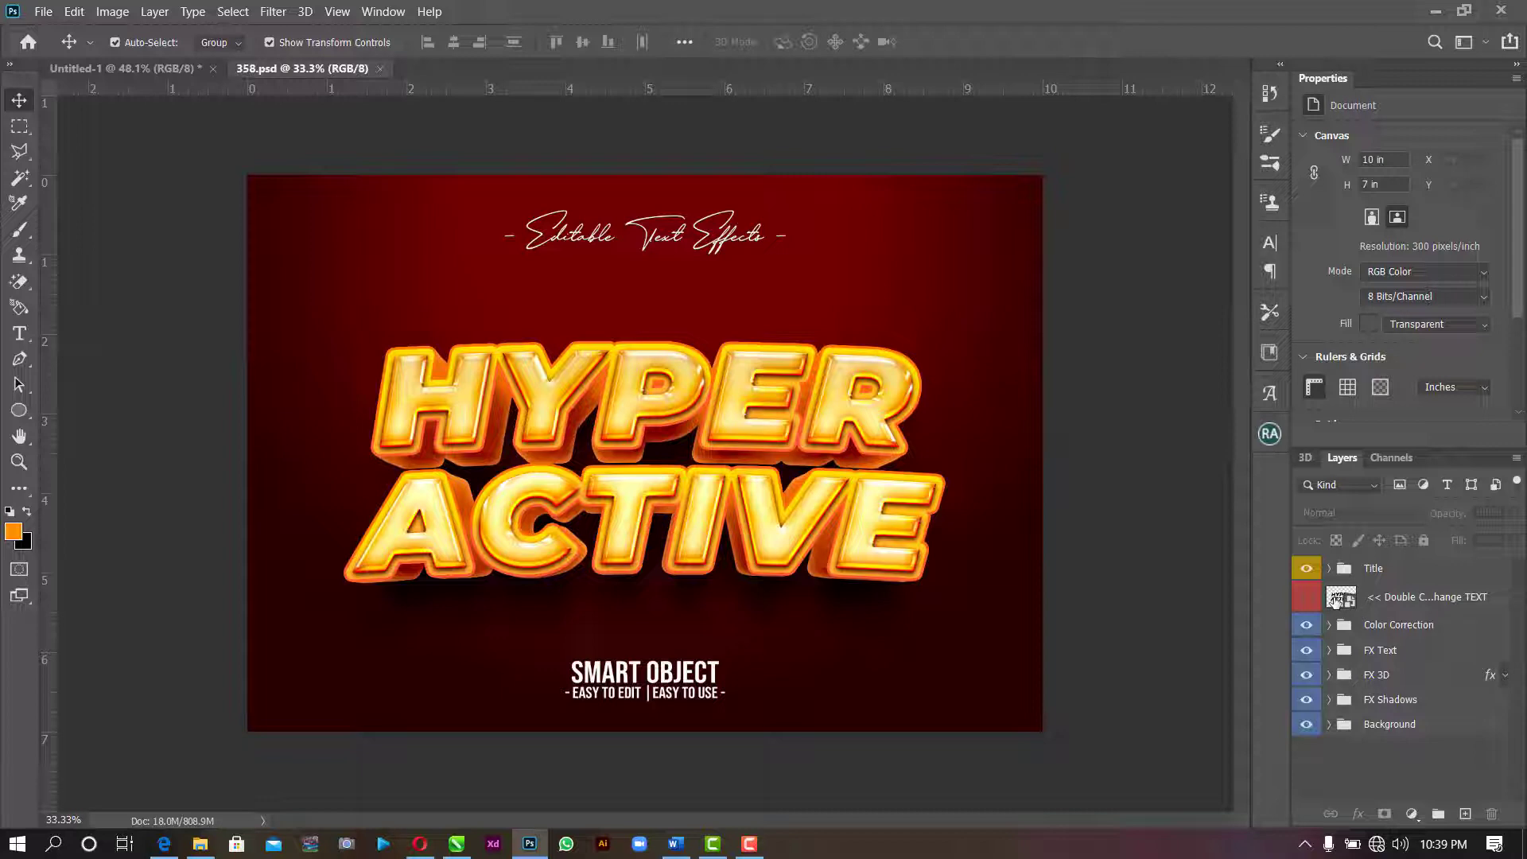
- Open the text effect's editable smart object and hide its "HYPER ACTIVE" text layer
double_click(1336, 600)
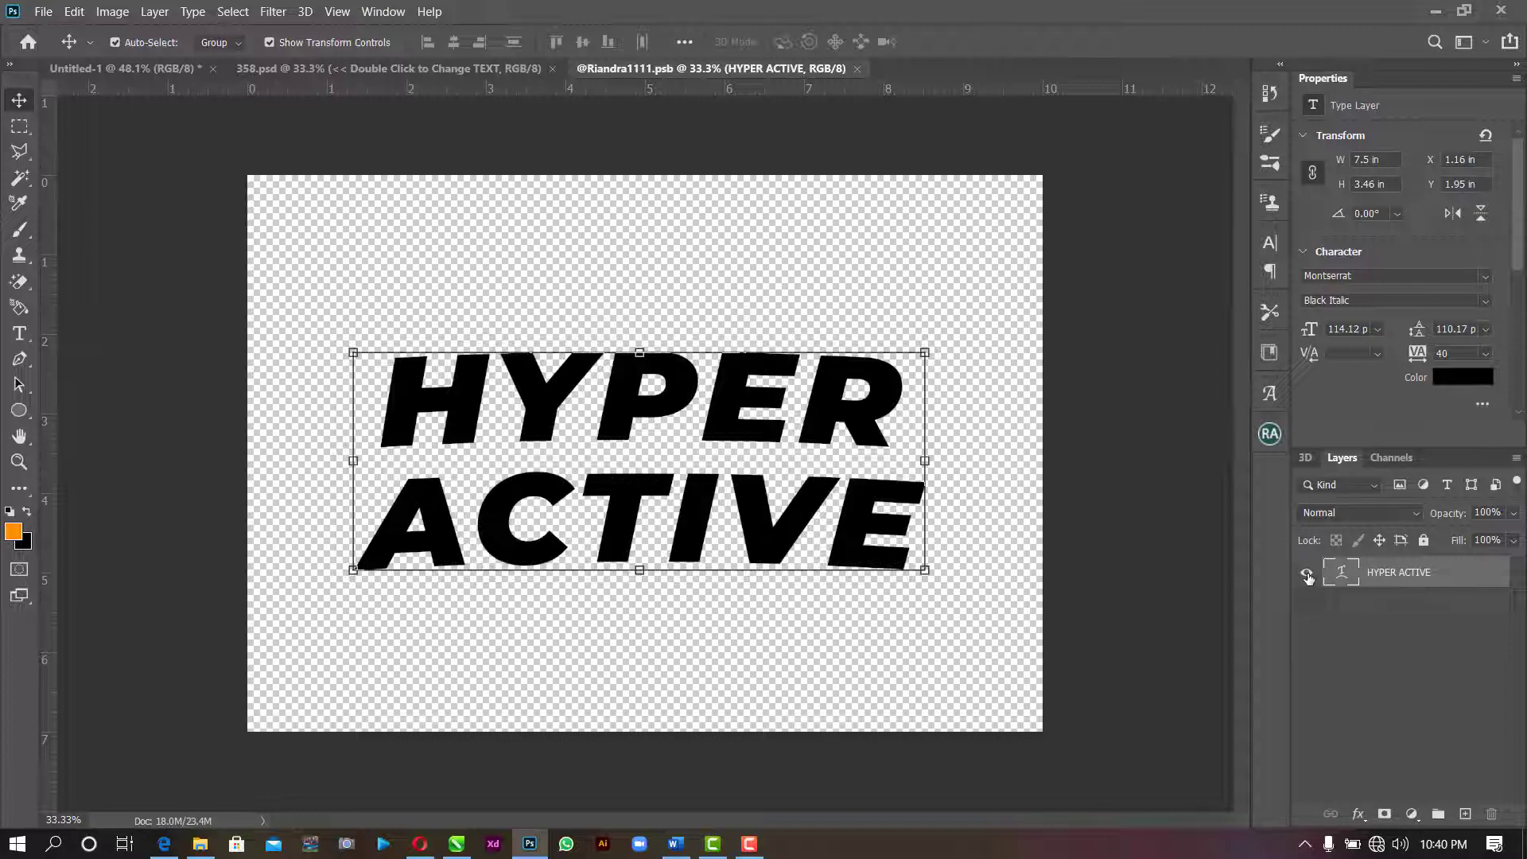
click(1307, 574)
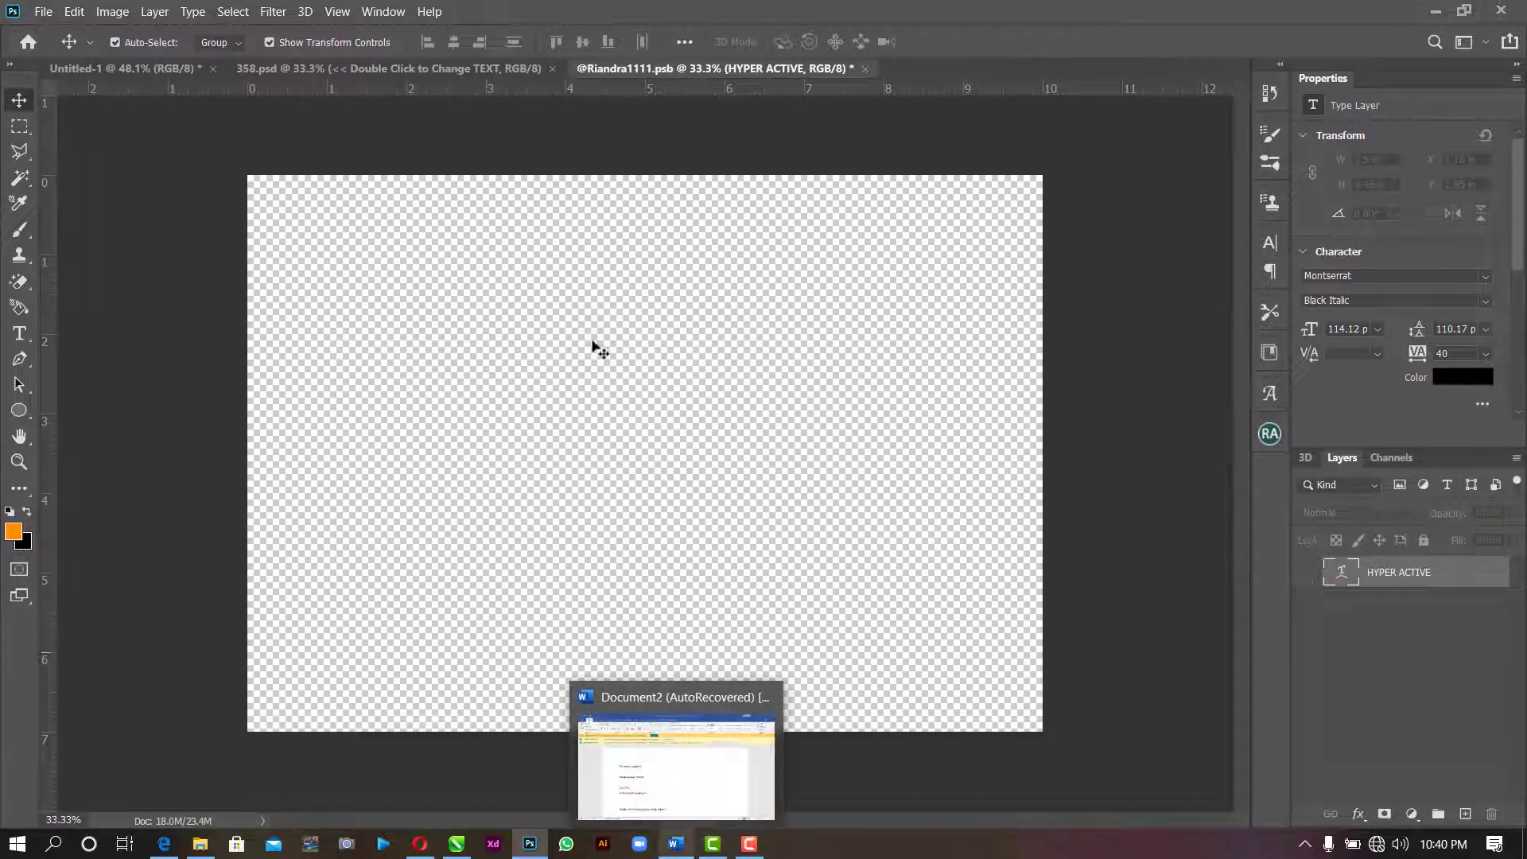
click(475, 306)
- Add a text layer reading "Let's" in the upper-left area of the smart object's canvas
key(t)
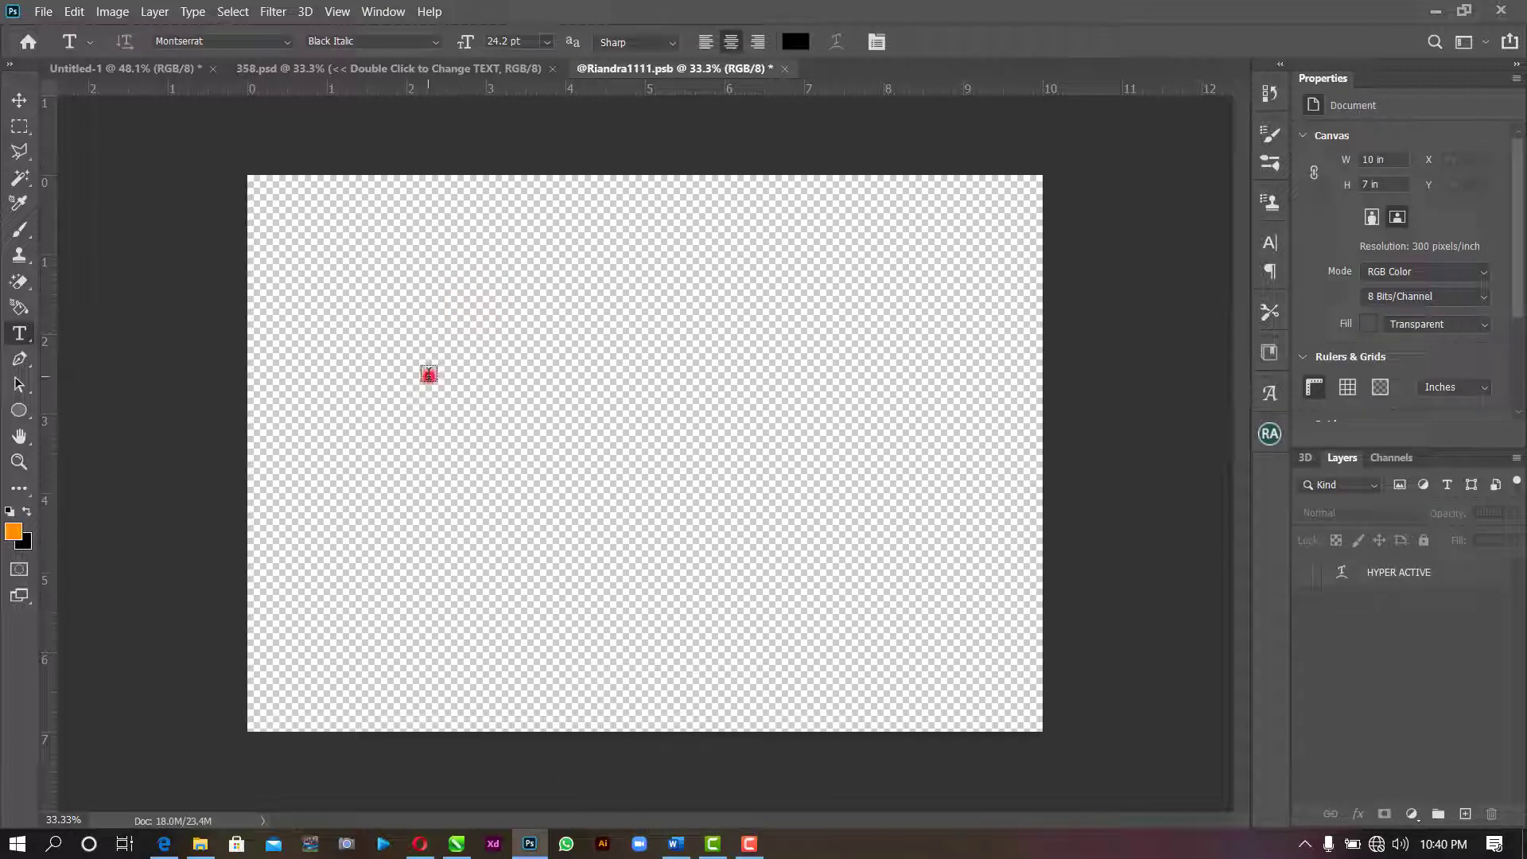
click(427, 371)
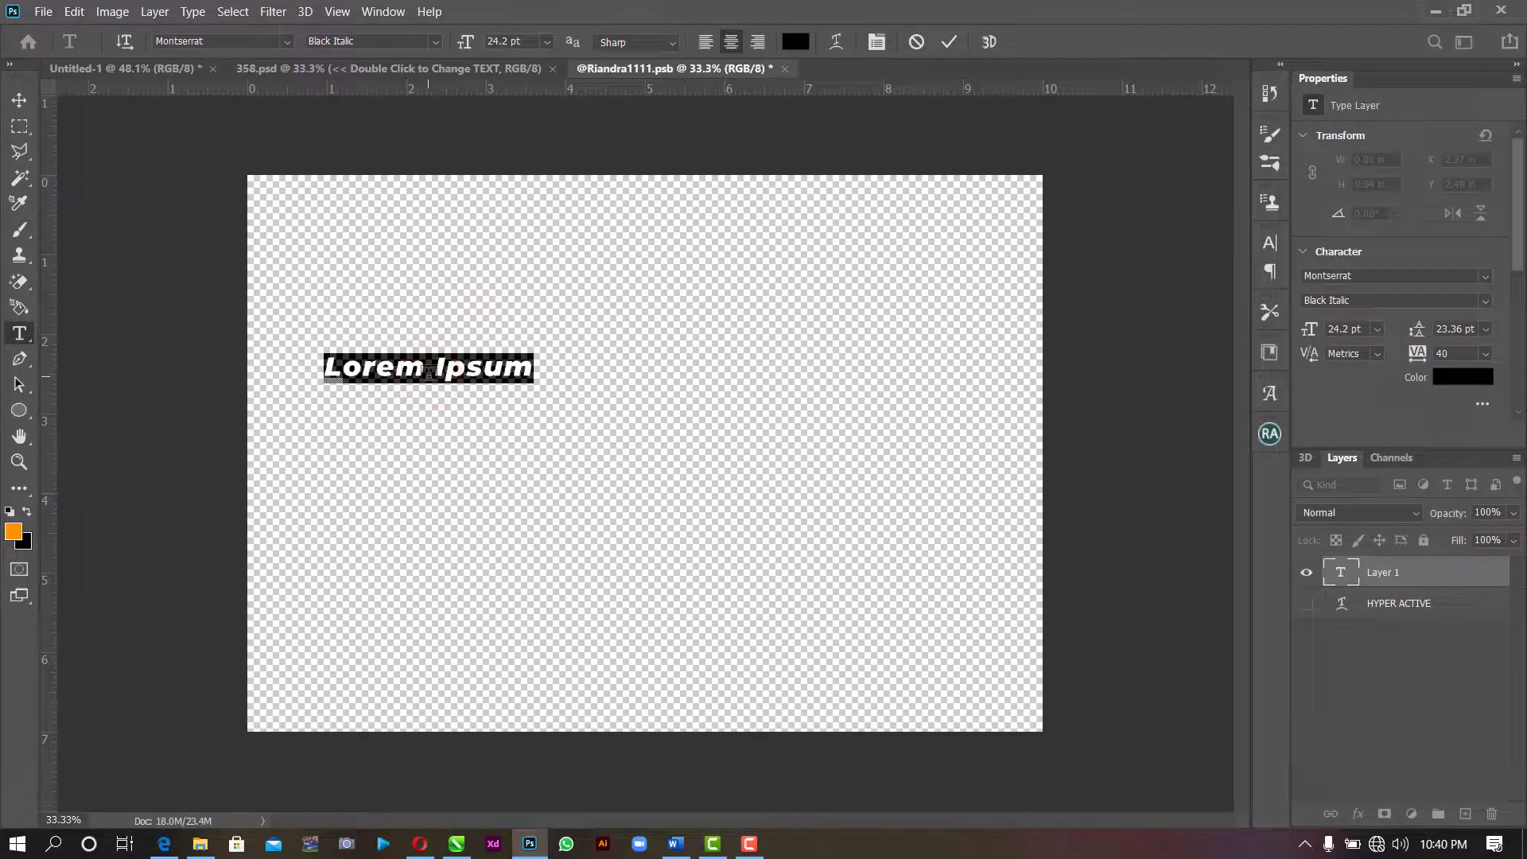
text(Let)
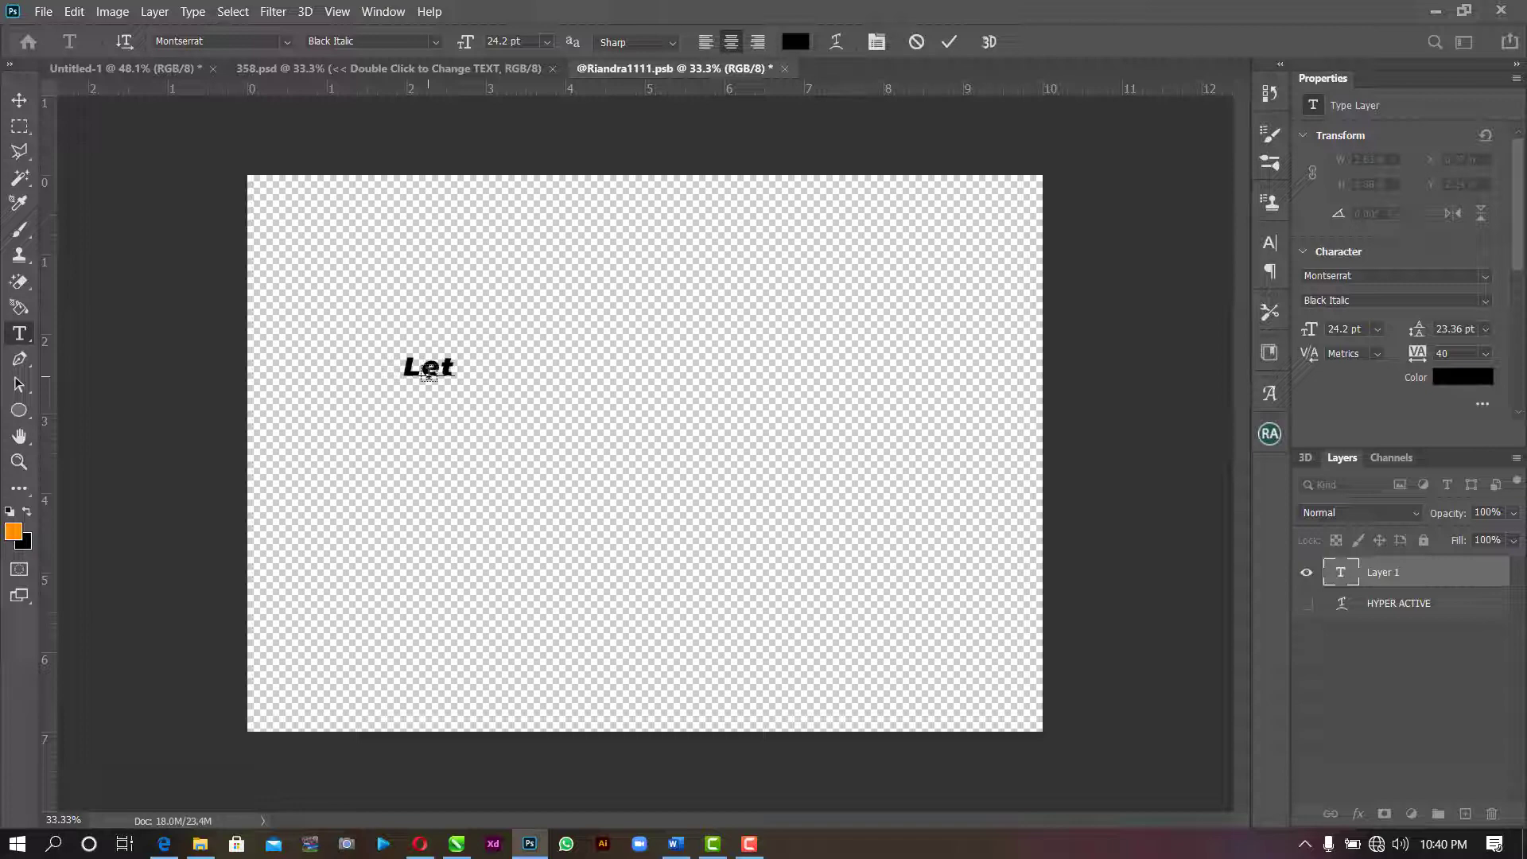
text('s)
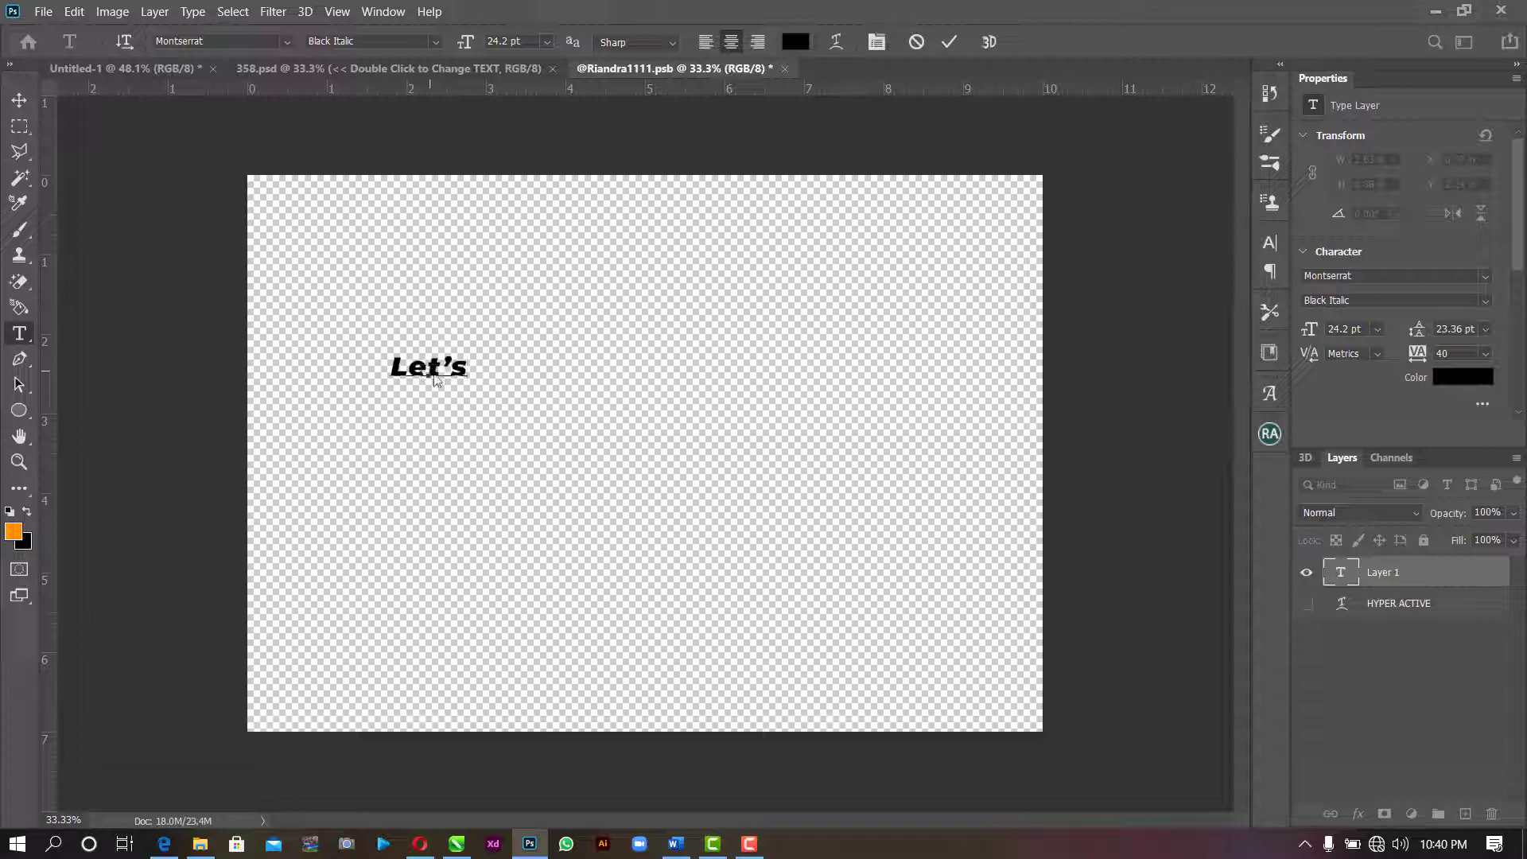
click(948, 42)
- Add a separate text layer reading "Pray" below the "Let's" text
click(375, 484)
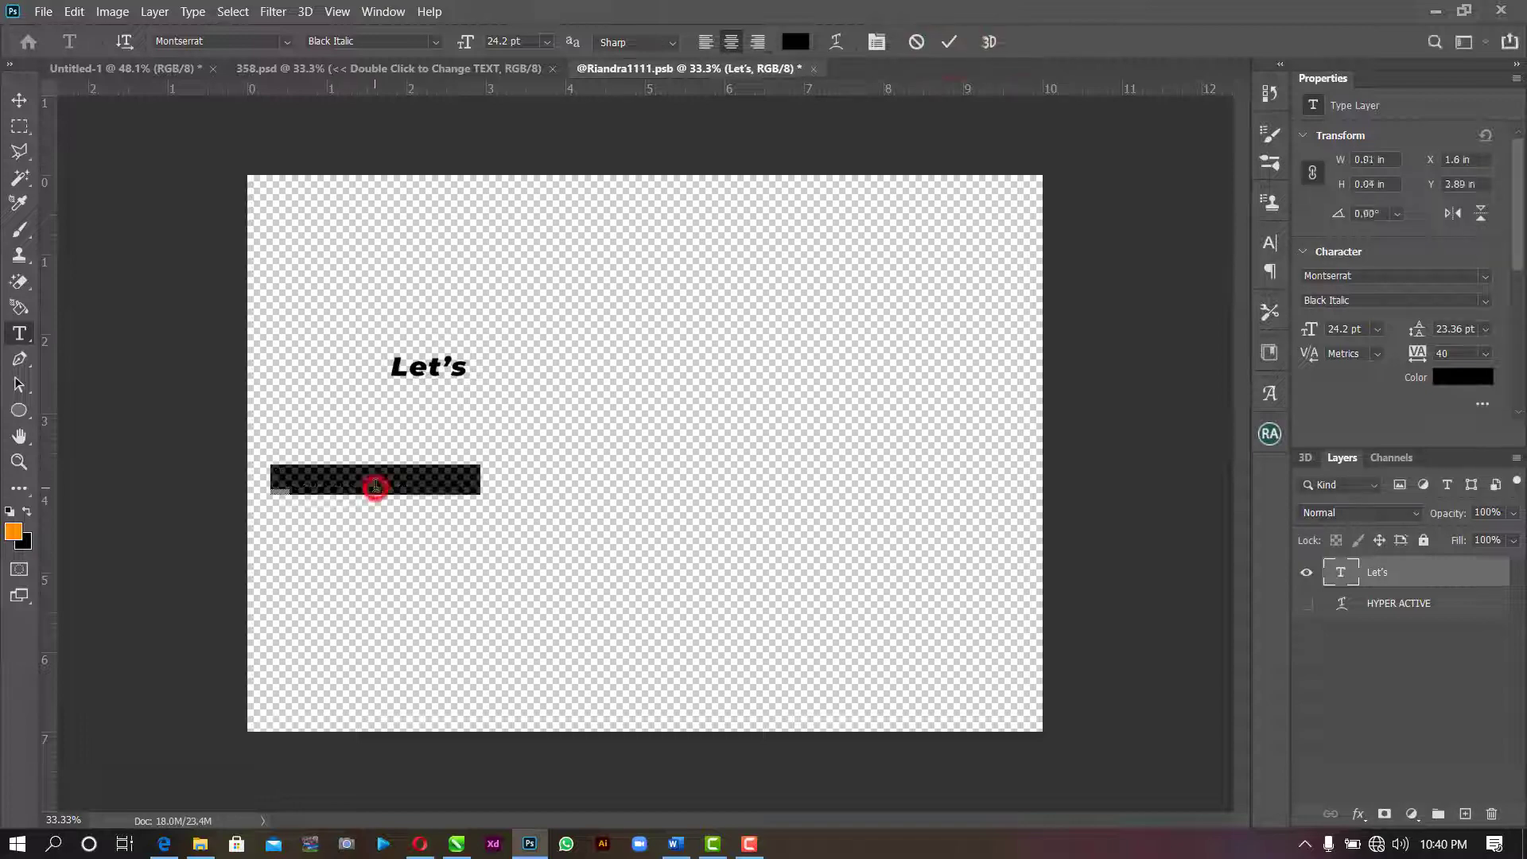
text(Pray)
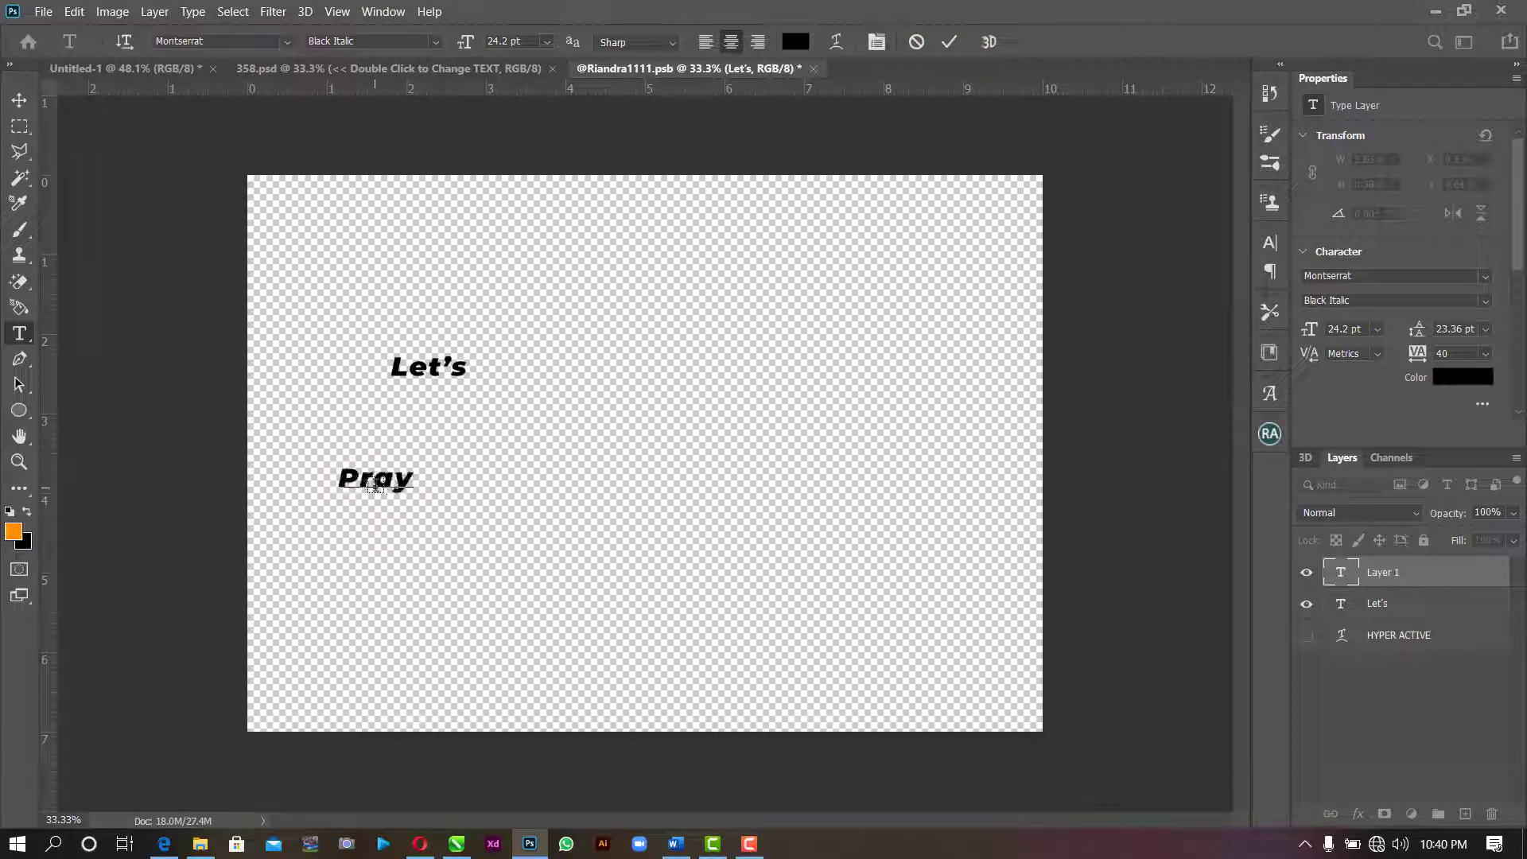
click(948, 41)
- Enlarge the "Pray" text to about 125 pt, move it toward the canvas centre, and set its tracking to -50
click(18, 100)
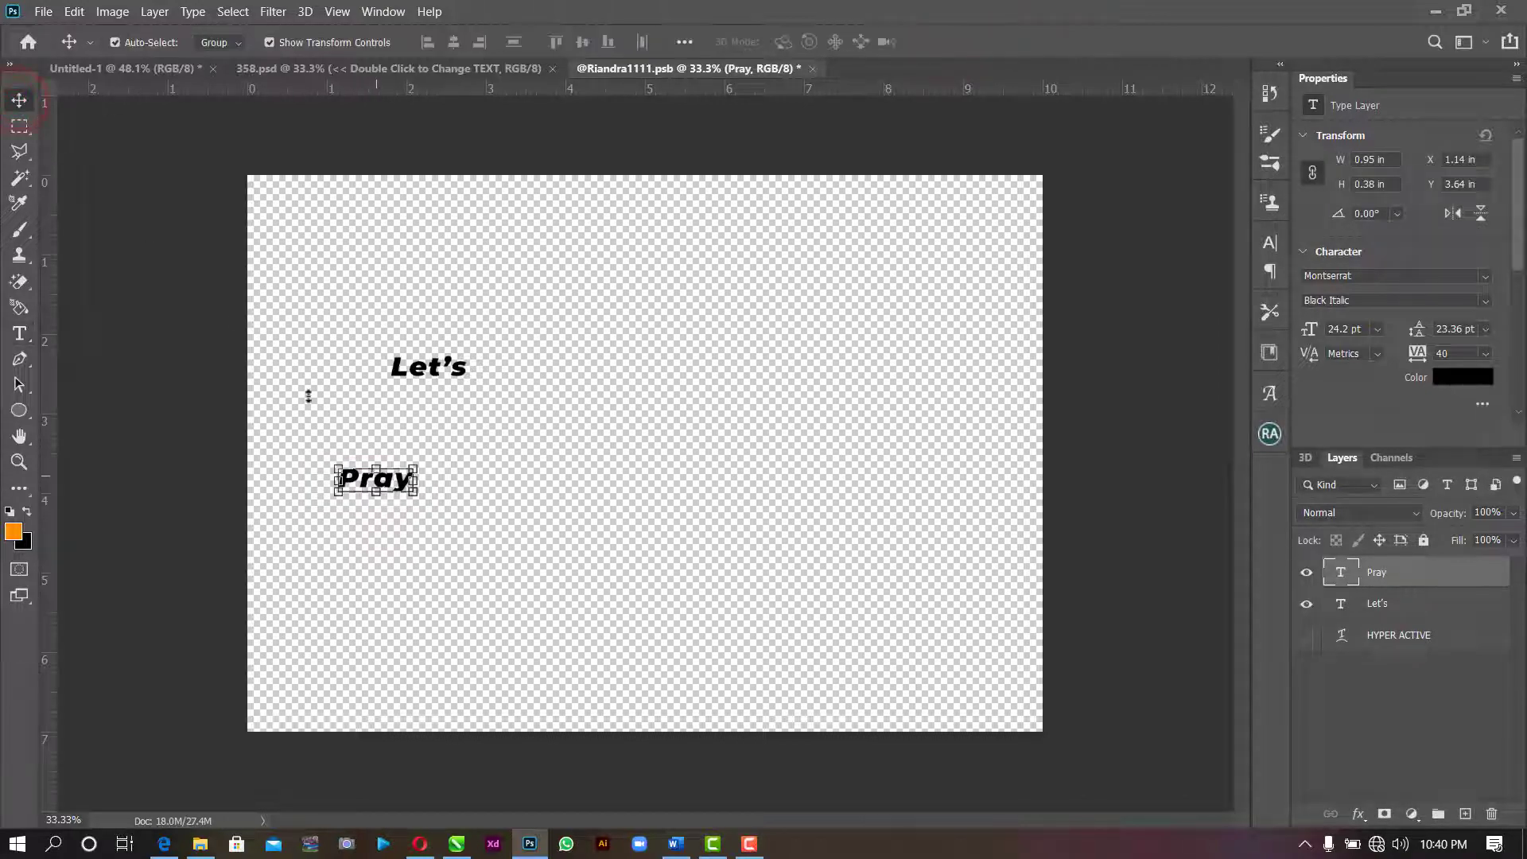
drag(388, 477, 827, 518)
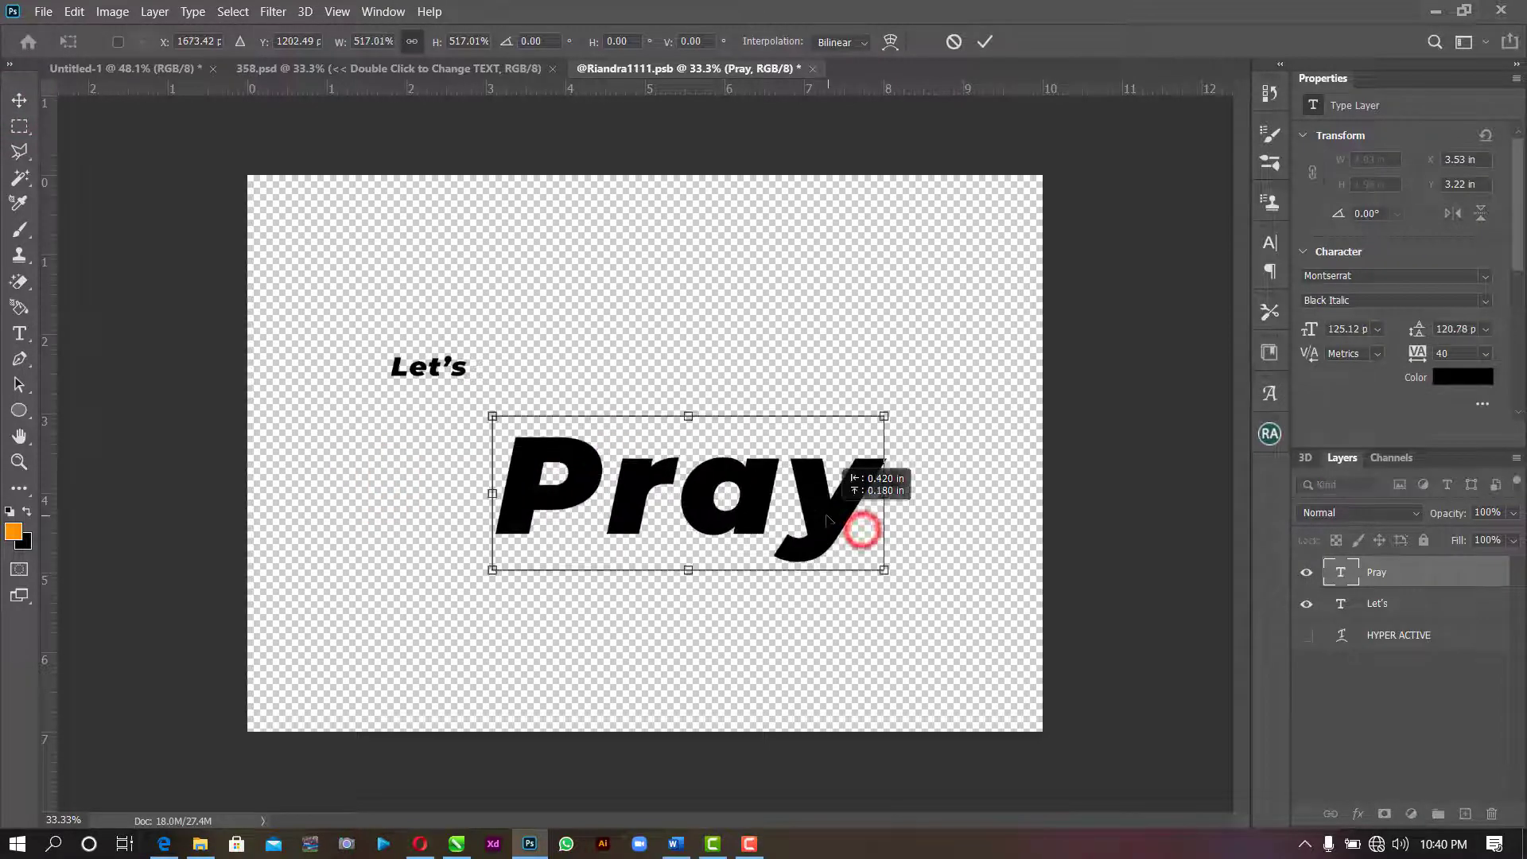
click(984, 41)
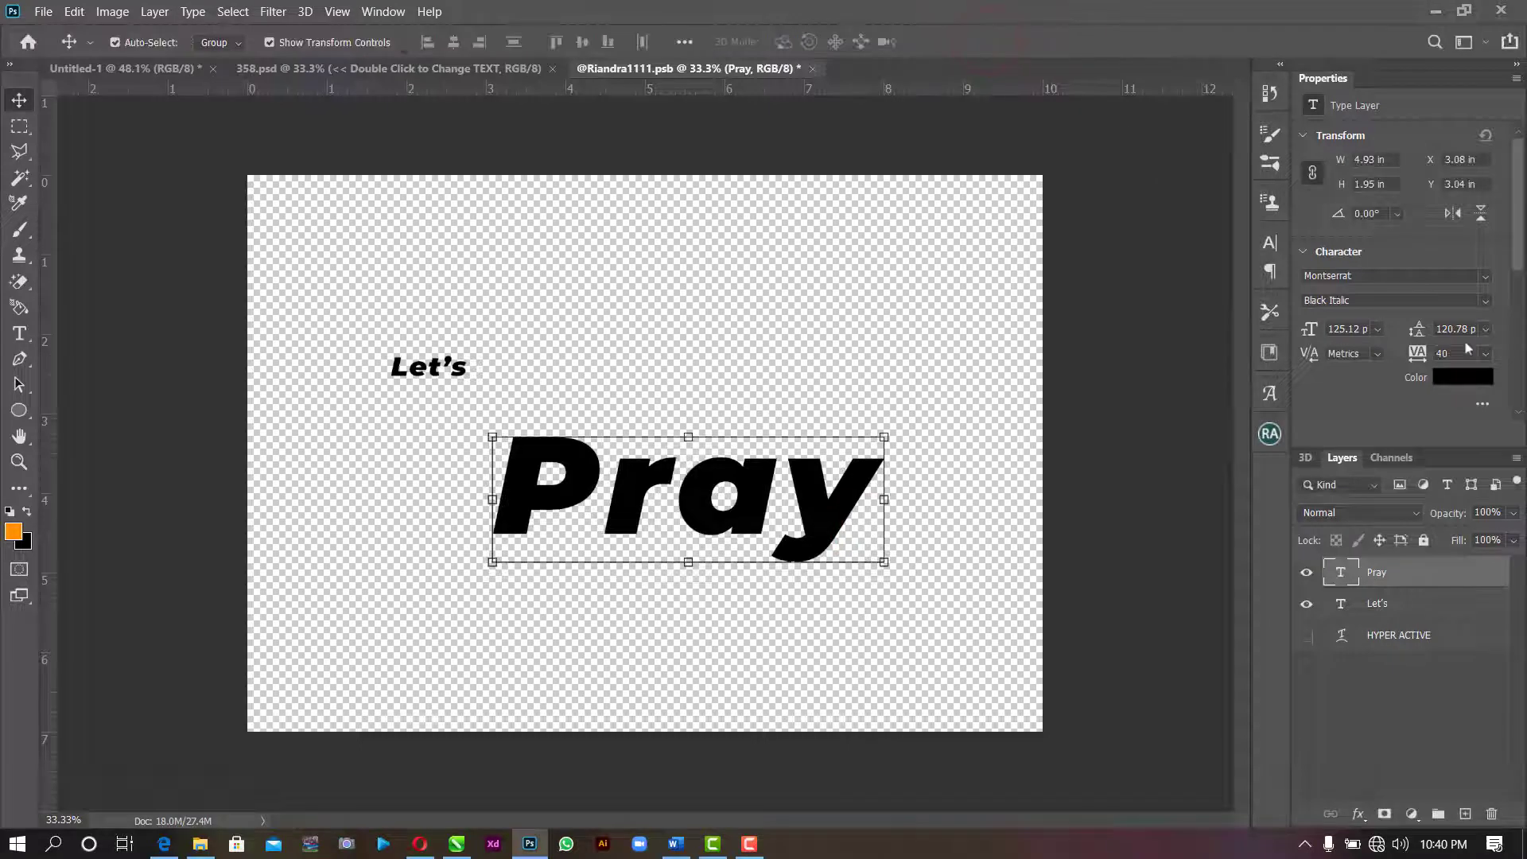
click(1484, 353)
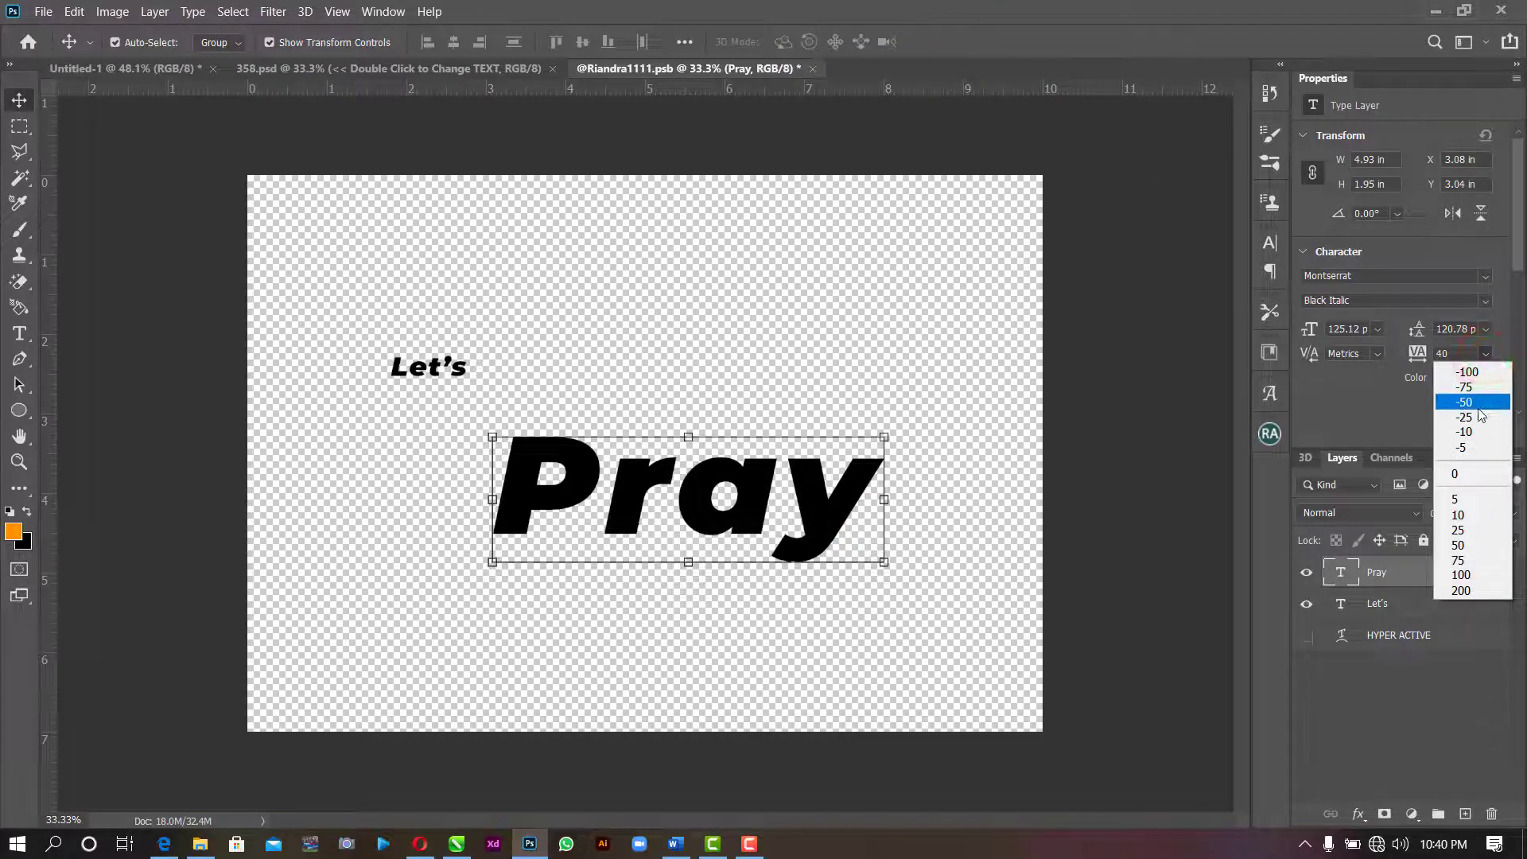
click(1479, 406)
click(922, 427)
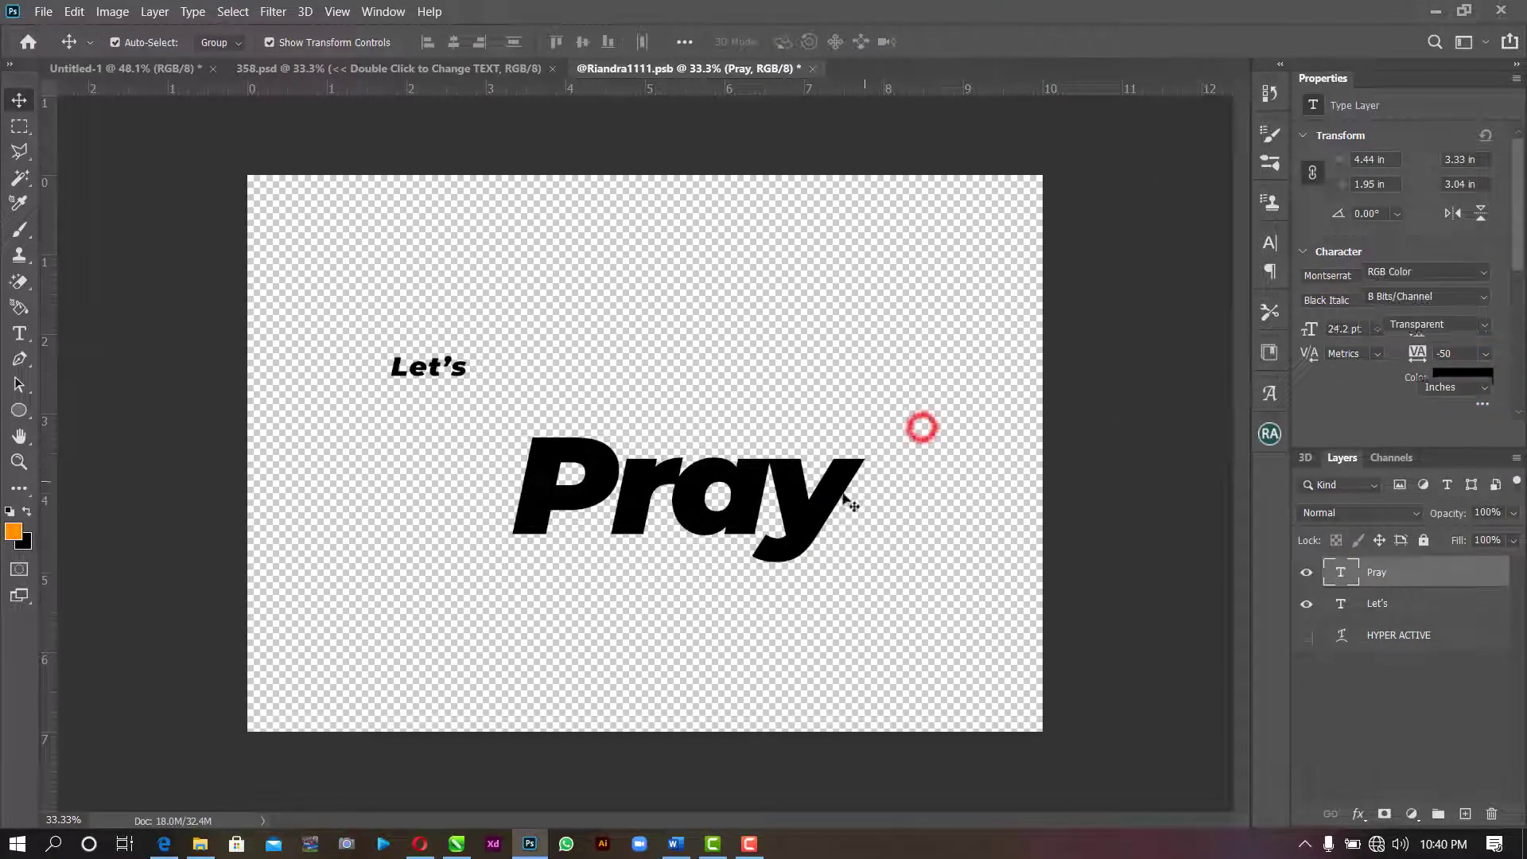
- Enlarge the "Pray" text further to about 172.5 pt, keep it centred on the canvas, and deselect it
click(824, 511)
drag(514, 565, 420, 615)
drag(874, 513, 909, 502)
click(985, 41)
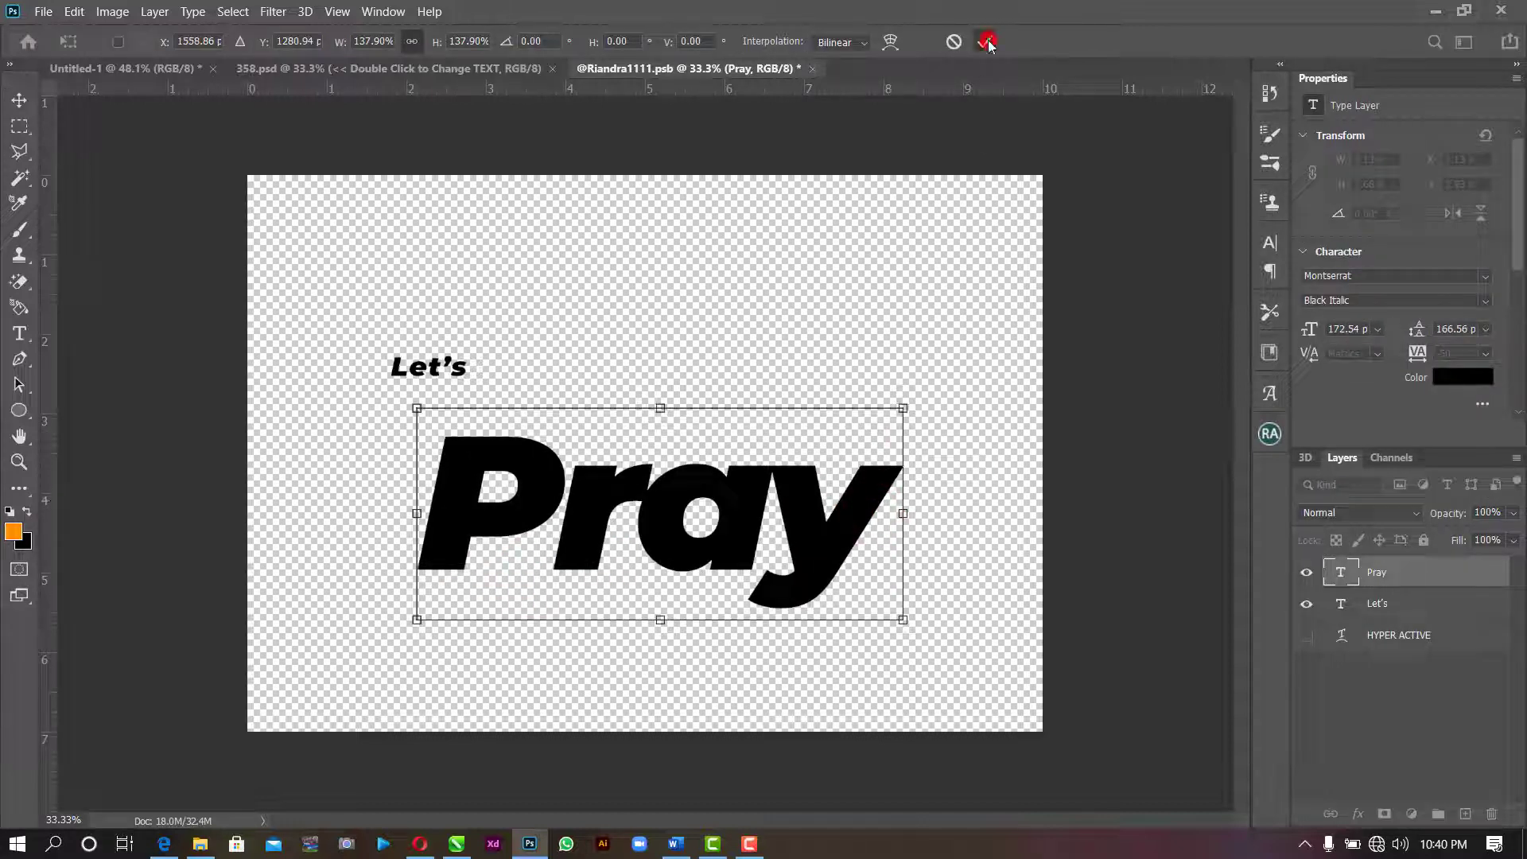
click(729, 205)
- Move the "Let's" text above the middle of "Pray" and enlarge it to about 65 pt
drag(468, 373, 696, 379)
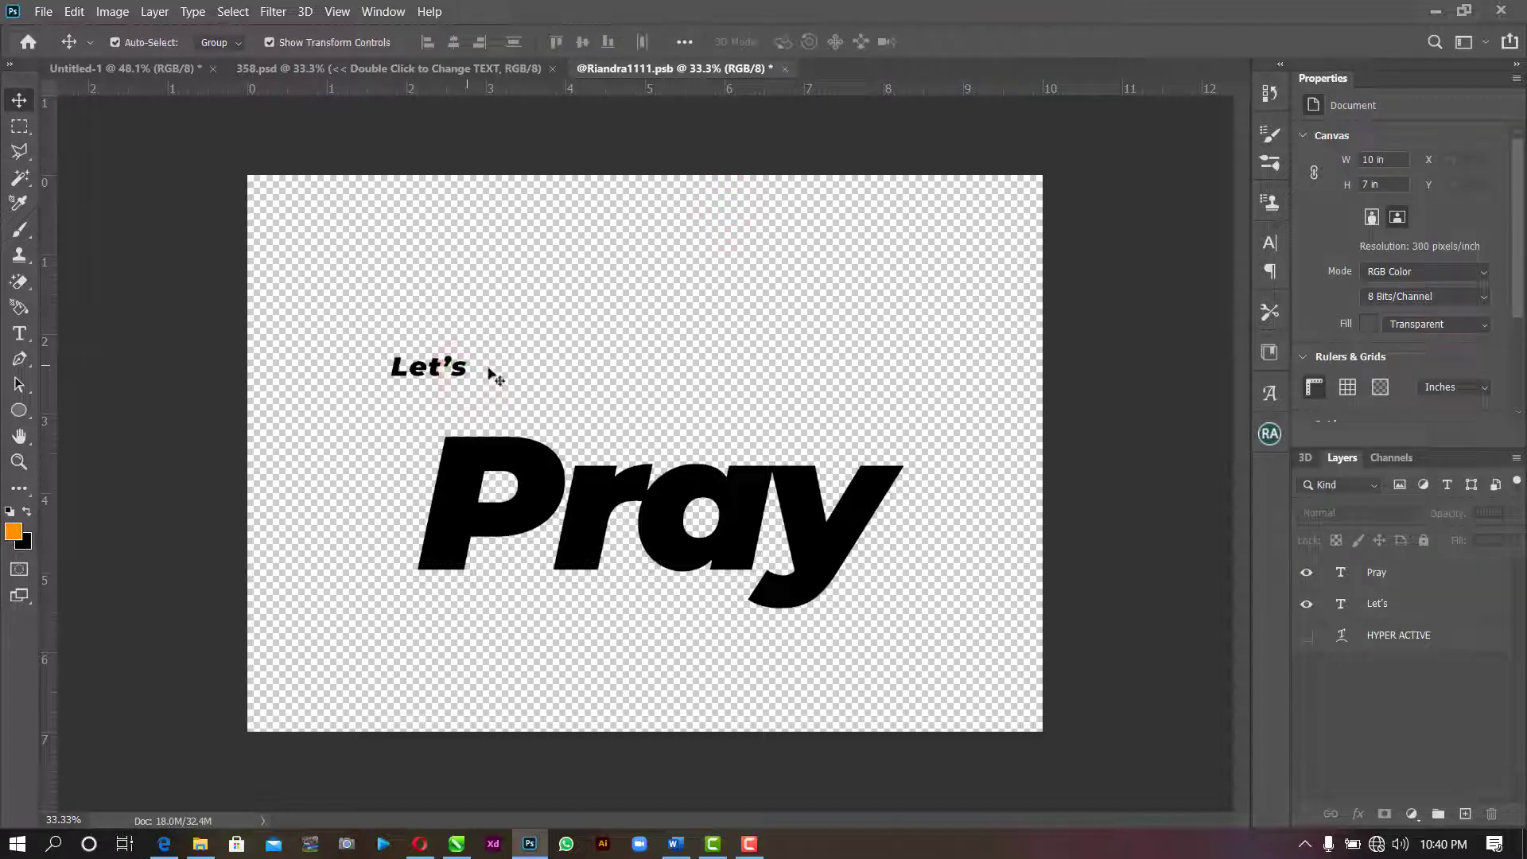
drag(462, 367, 788, 372)
key(ctrl+t)
click(983, 41)
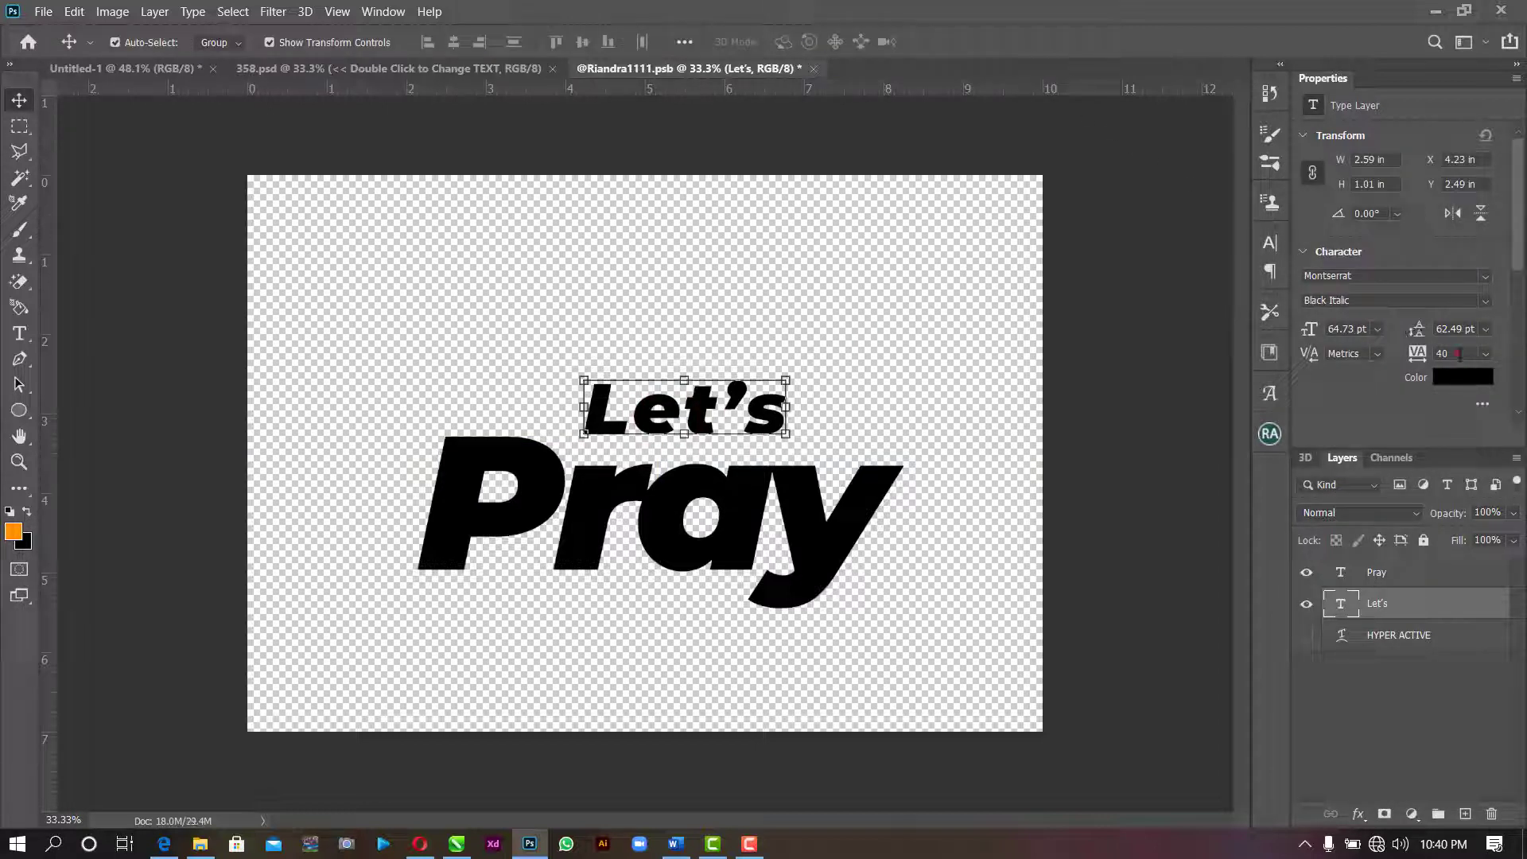
- Set the tracking of the "Let's" text to -30 and deselect it
double_click(1459, 354)
text(-3)
key(Return)
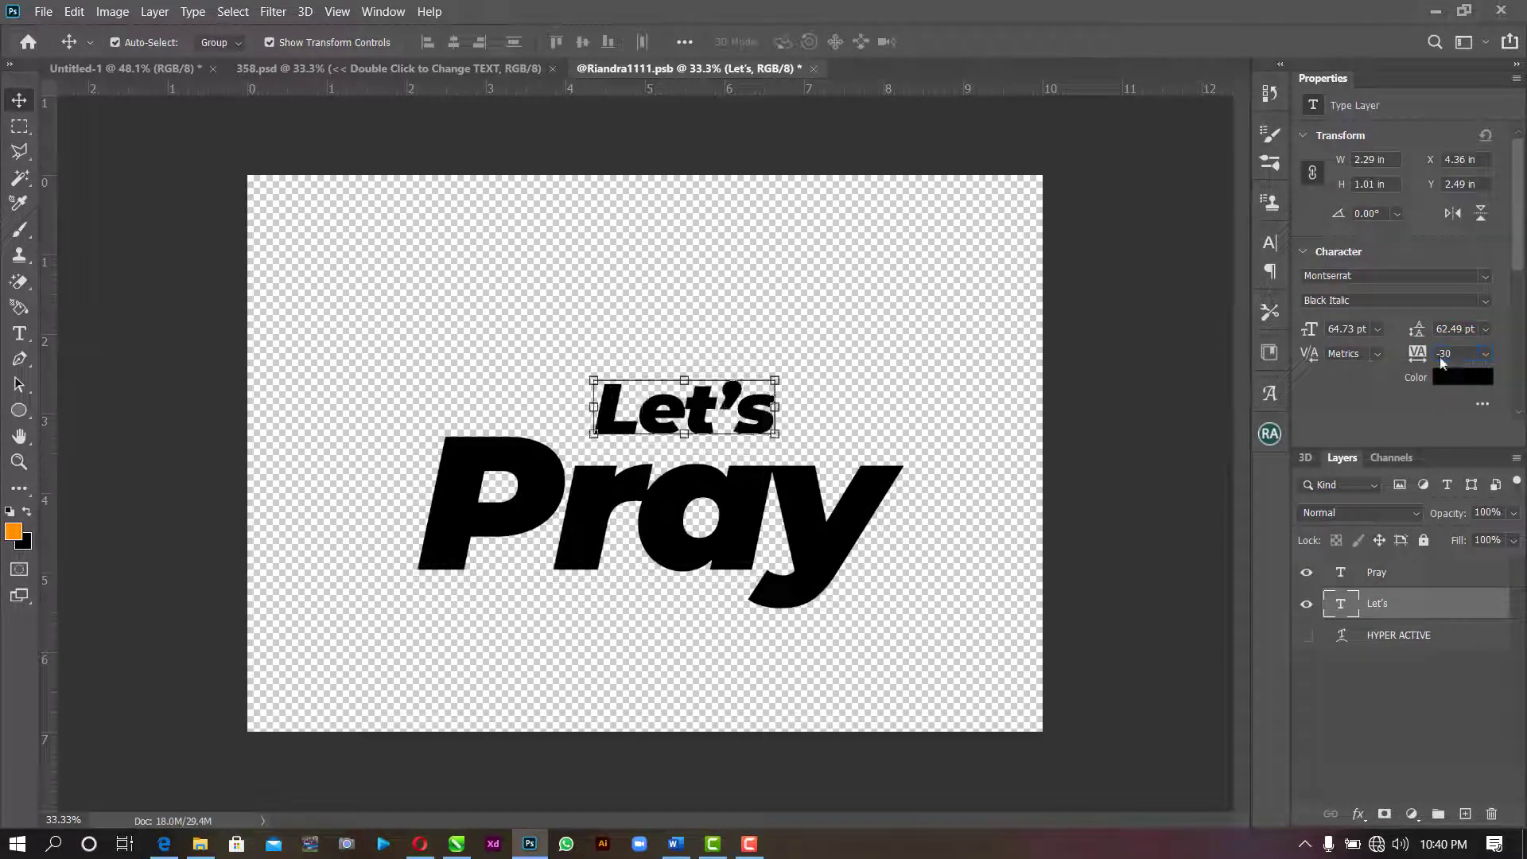
click(939, 402)
- Enlarge the "Let's" text to about 69 pt and lower it so it nests closely against "Pray"
drag(764, 421, 775, 382)
key(ctrl+t)
key(Return)
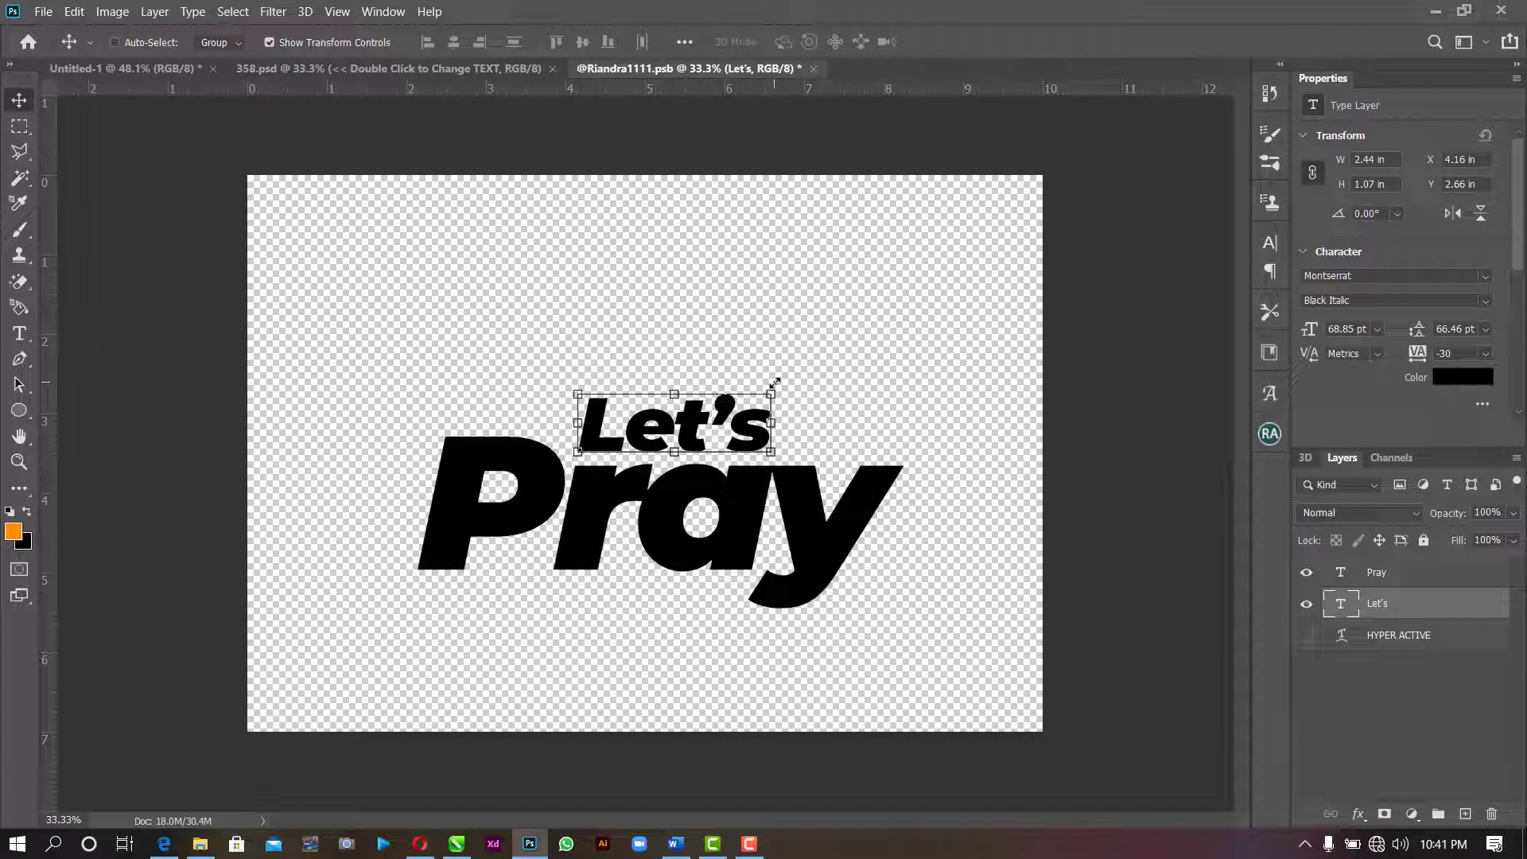
- Save the smart object's new text and hide the Title and Background groups in 358.psd
key(ctrl+s)
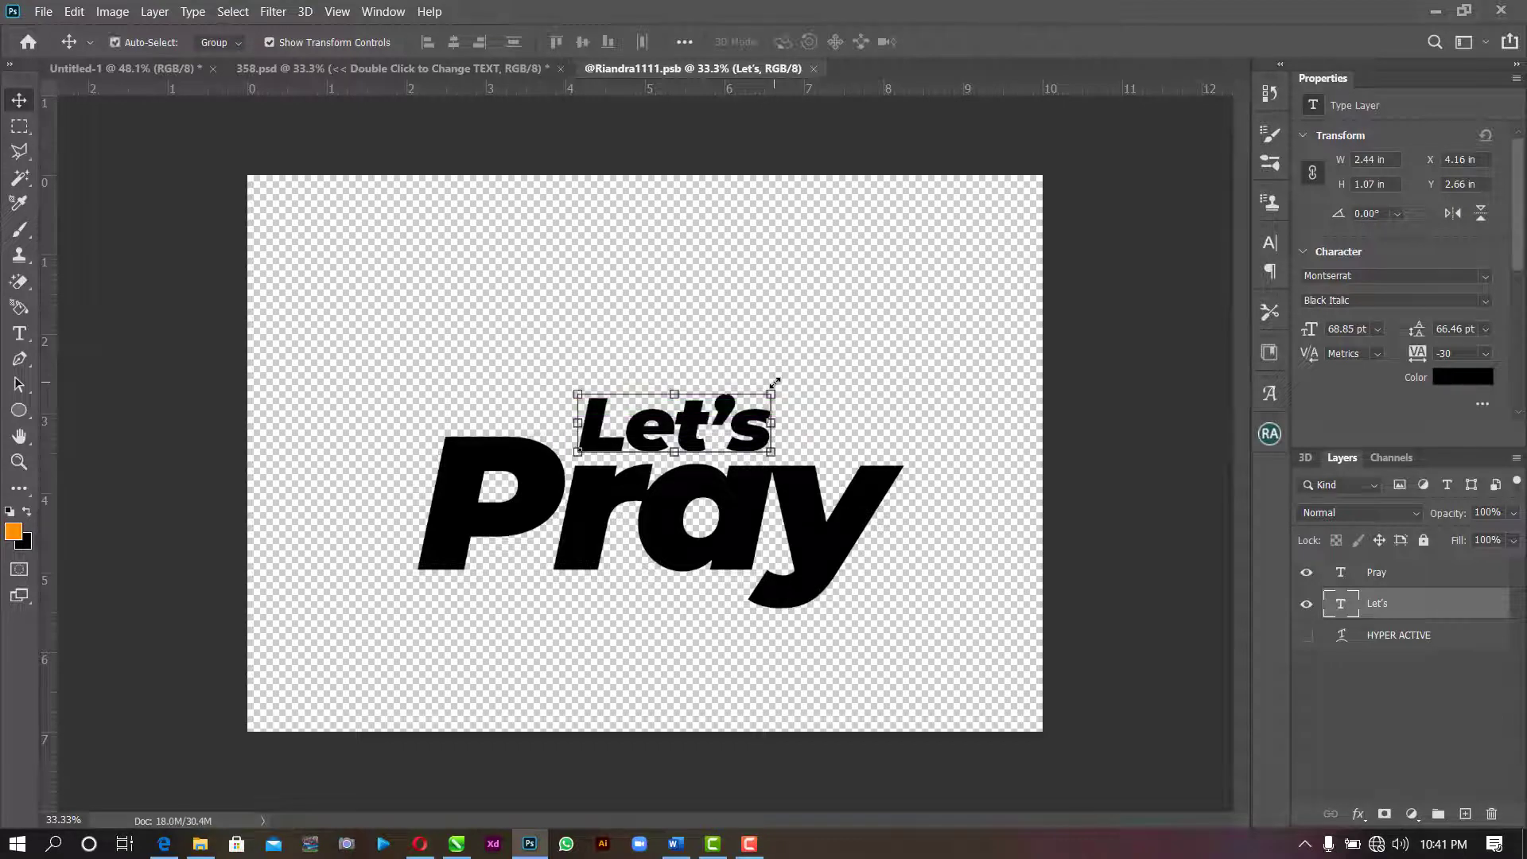
click(334, 74)
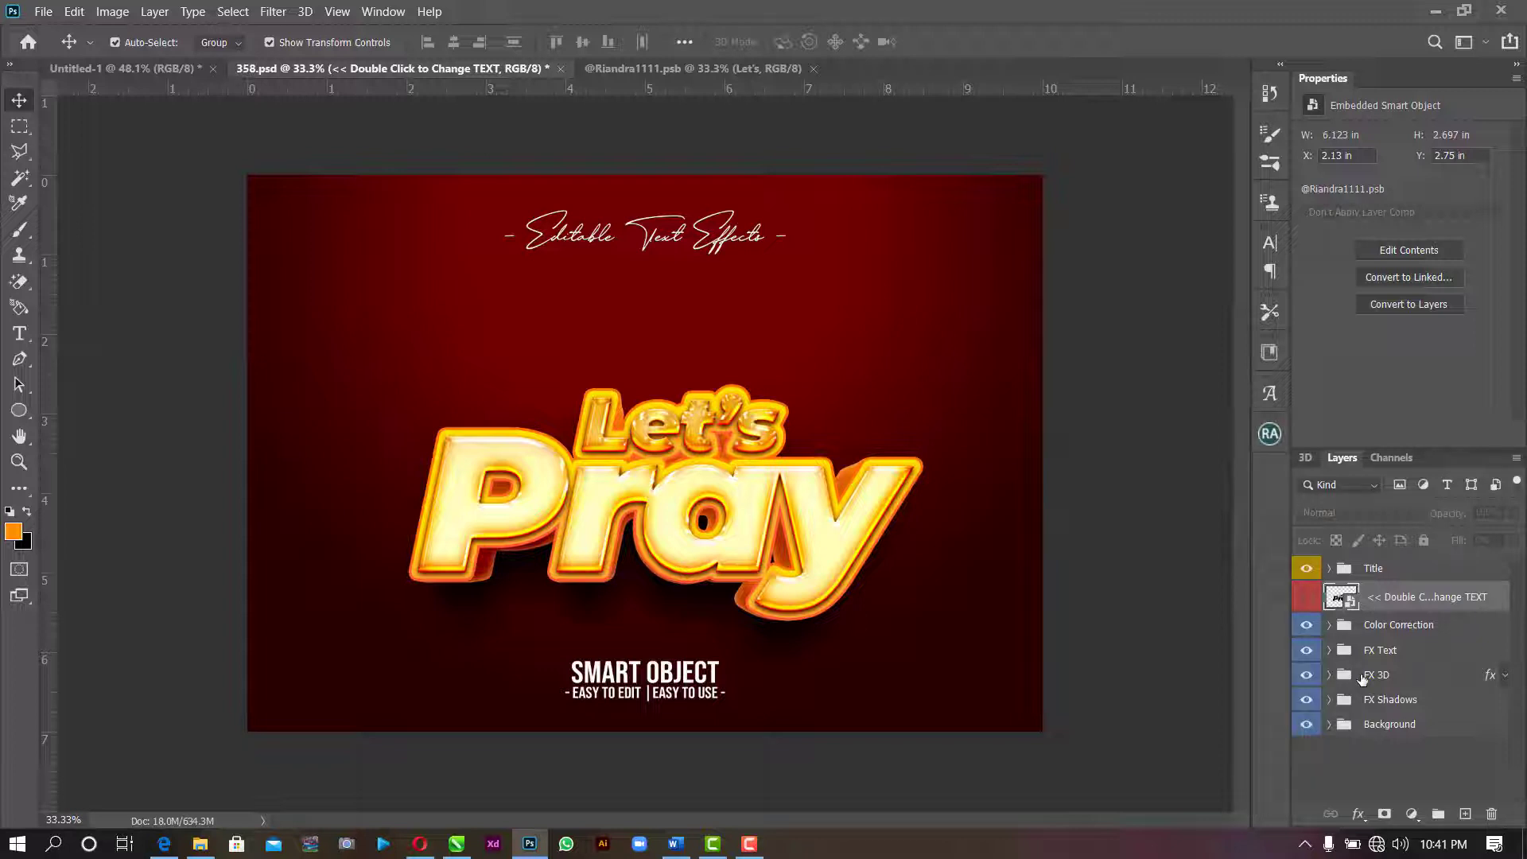
click(1306, 570)
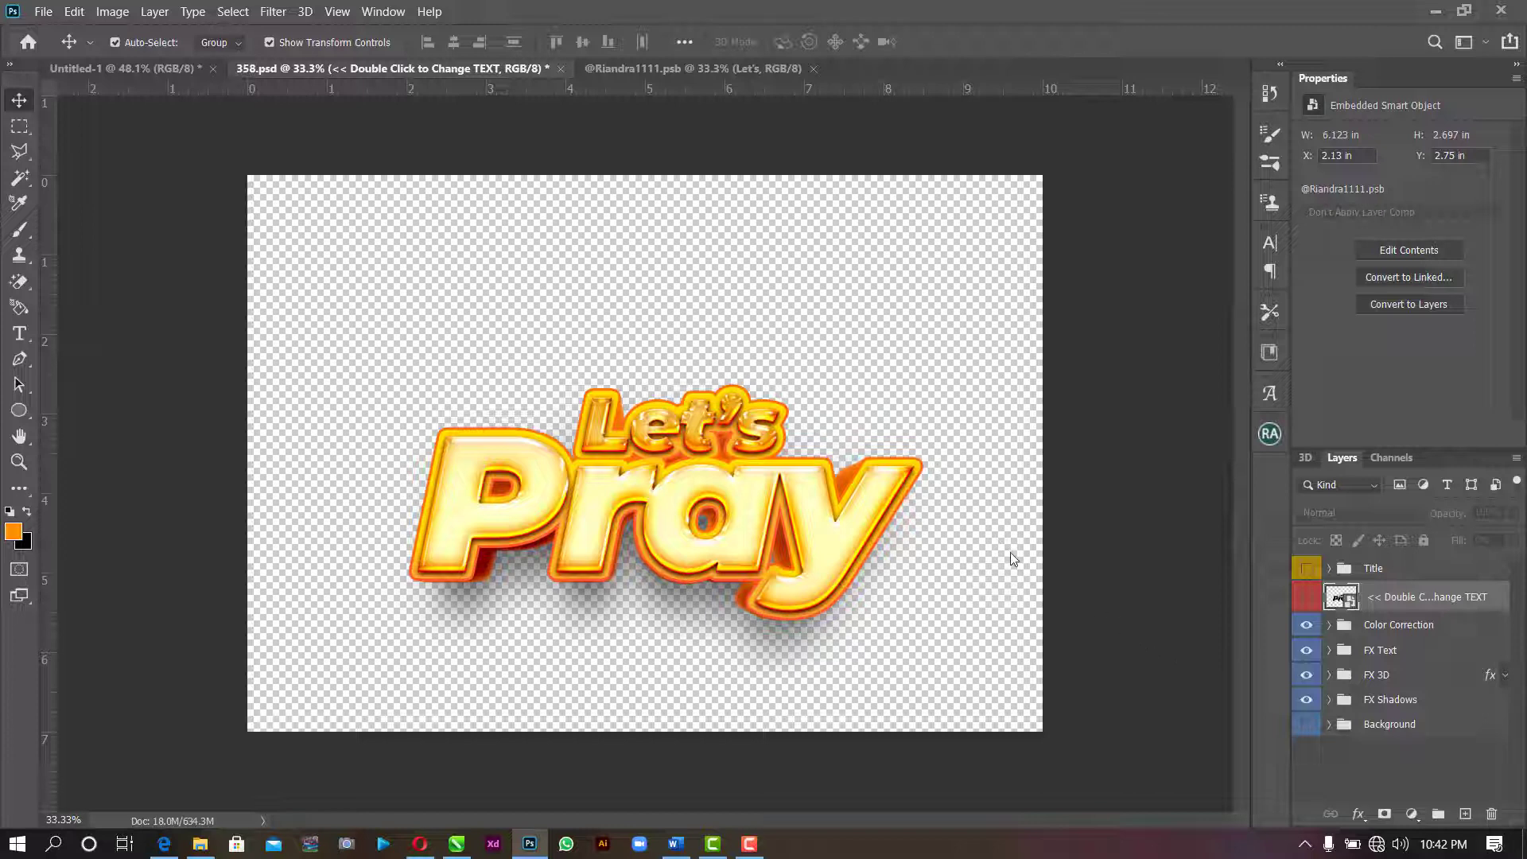
- Save a PNG version named 358 in the Let Pray folder using the large file size option
key(ctrl+shift+s)
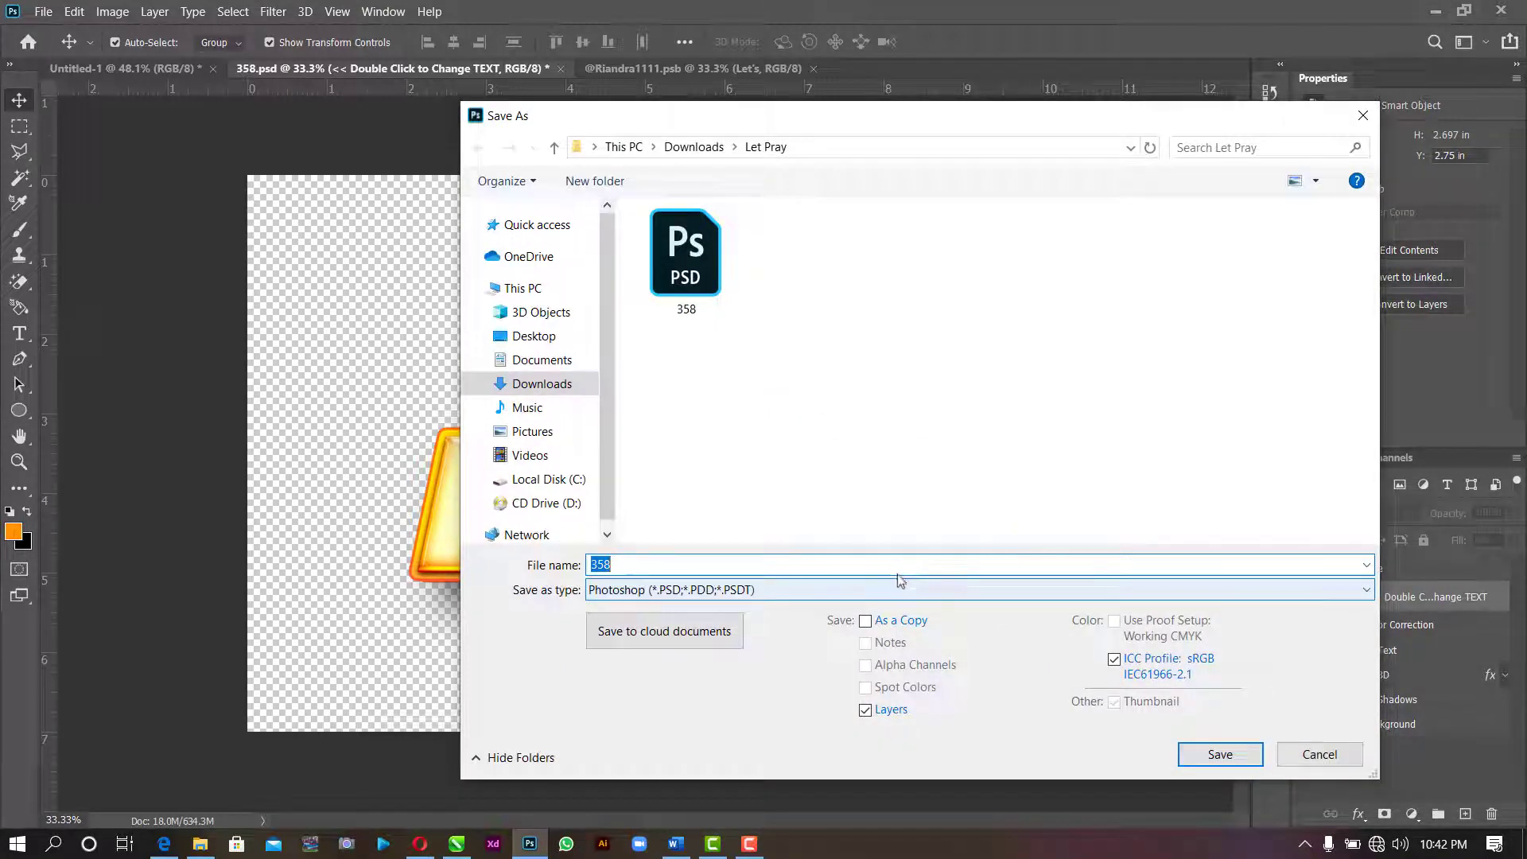
click(872, 593)
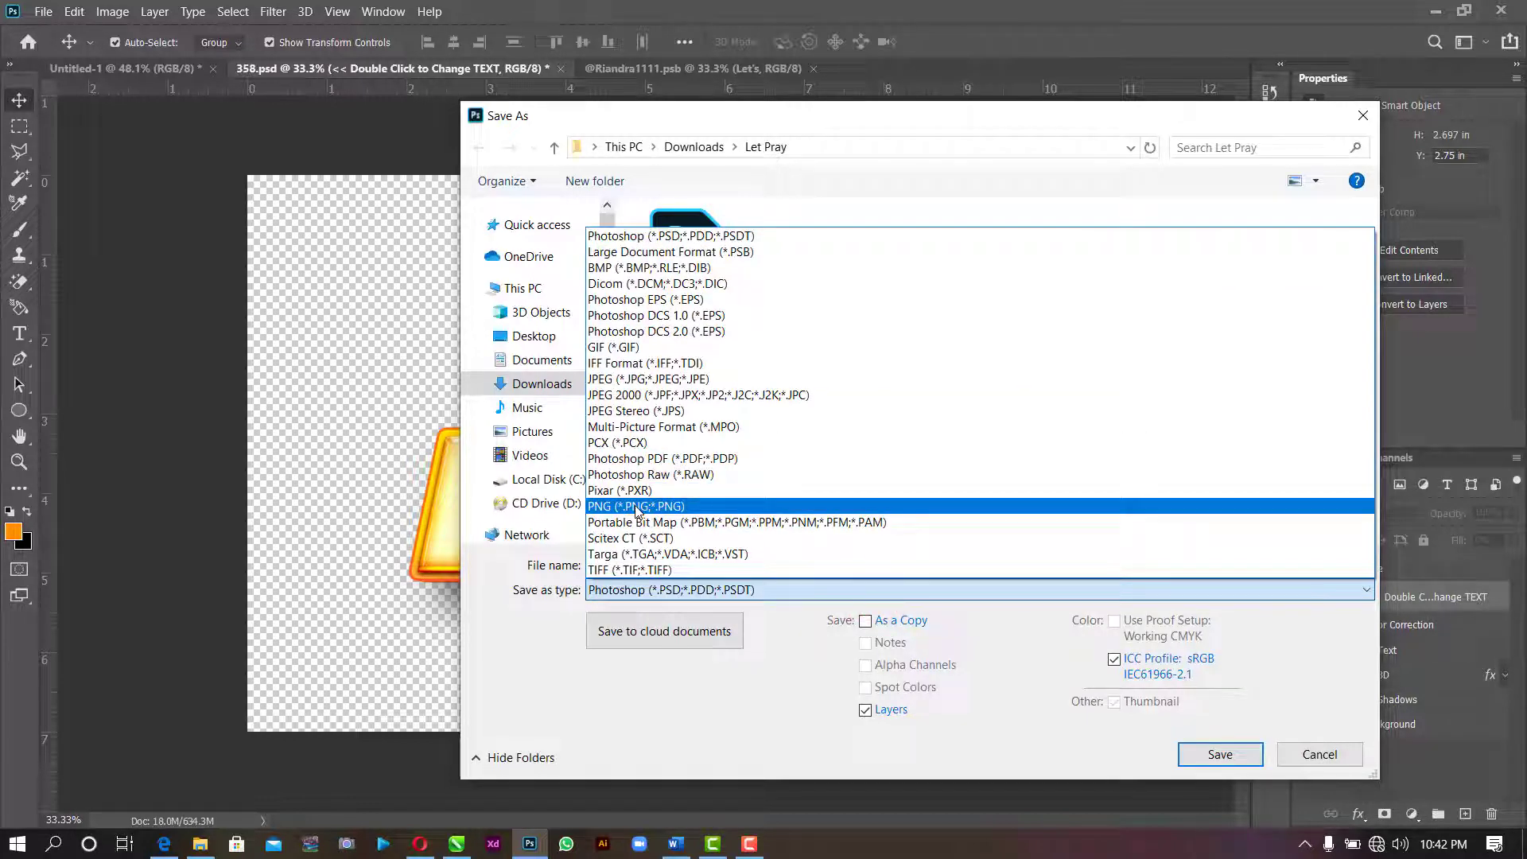
click(636, 507)
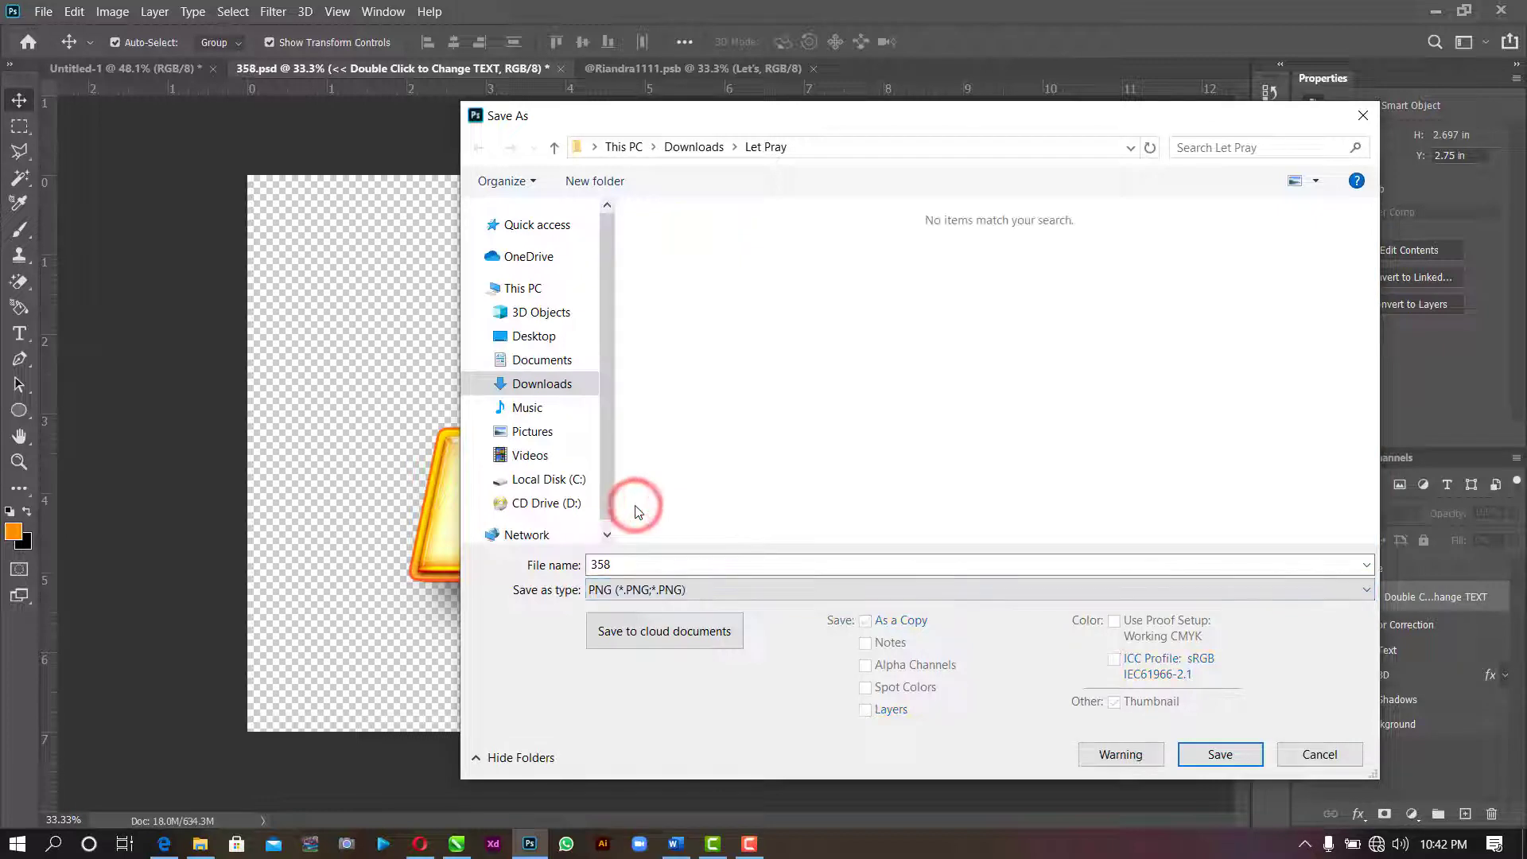
click(1226, 755)
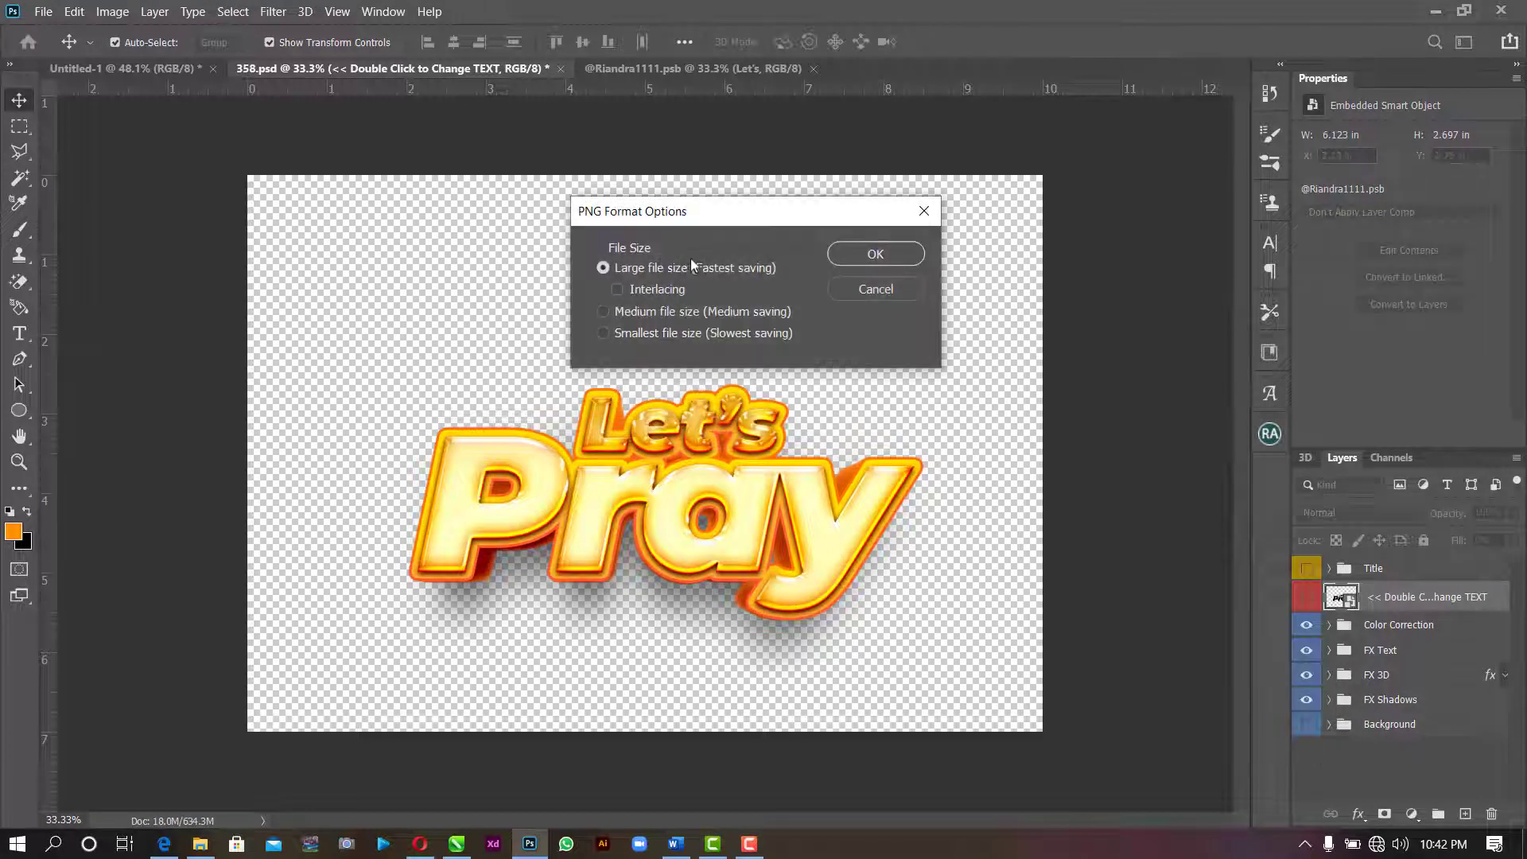
click(875, 254)
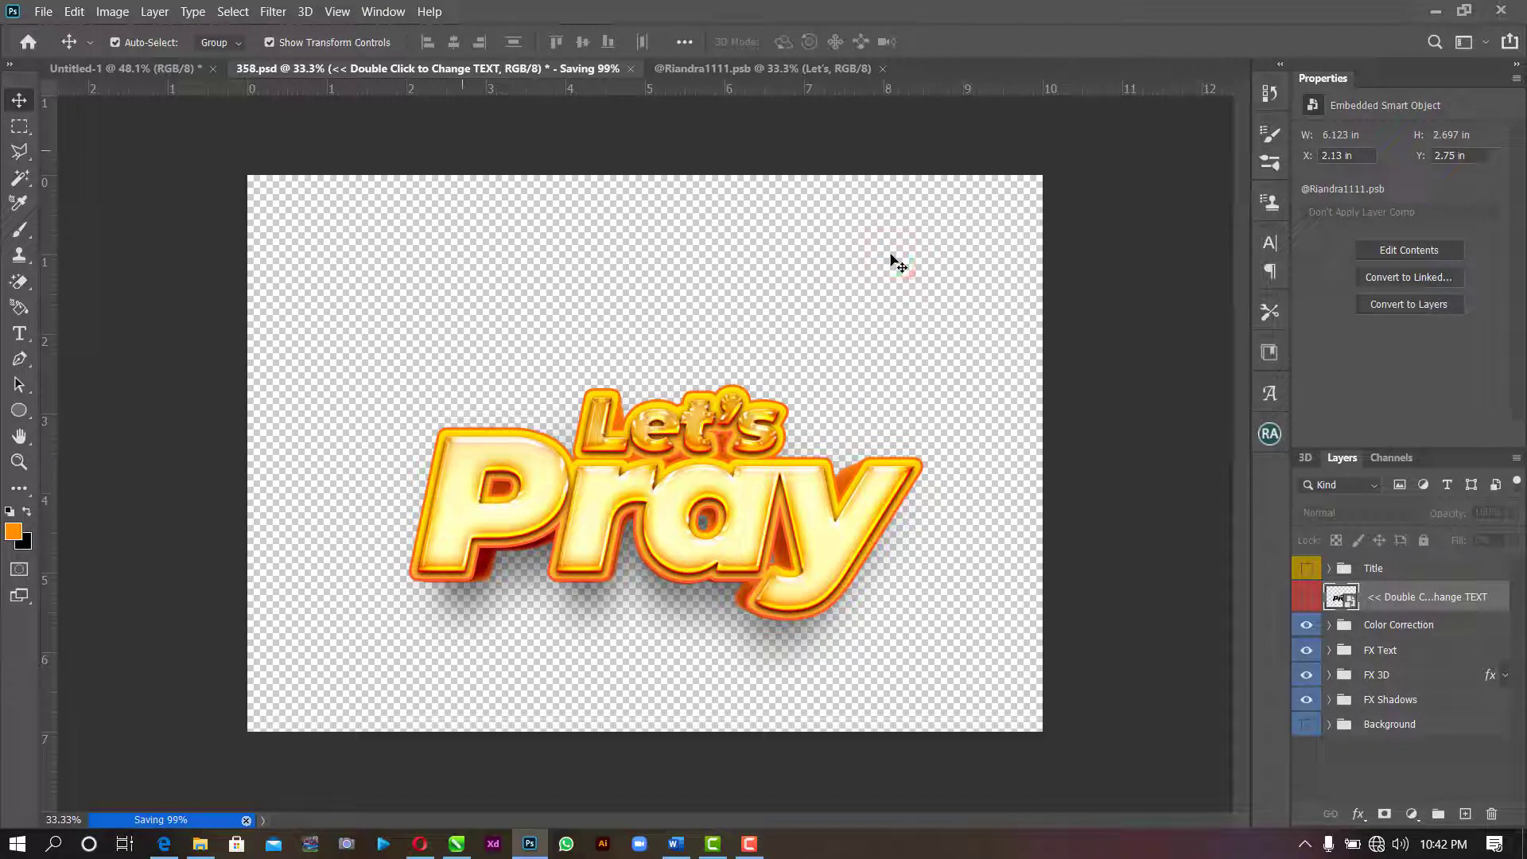
- Close 358.psd without saving its changes and close the smart object file to return to the flyer
click(559, 68)
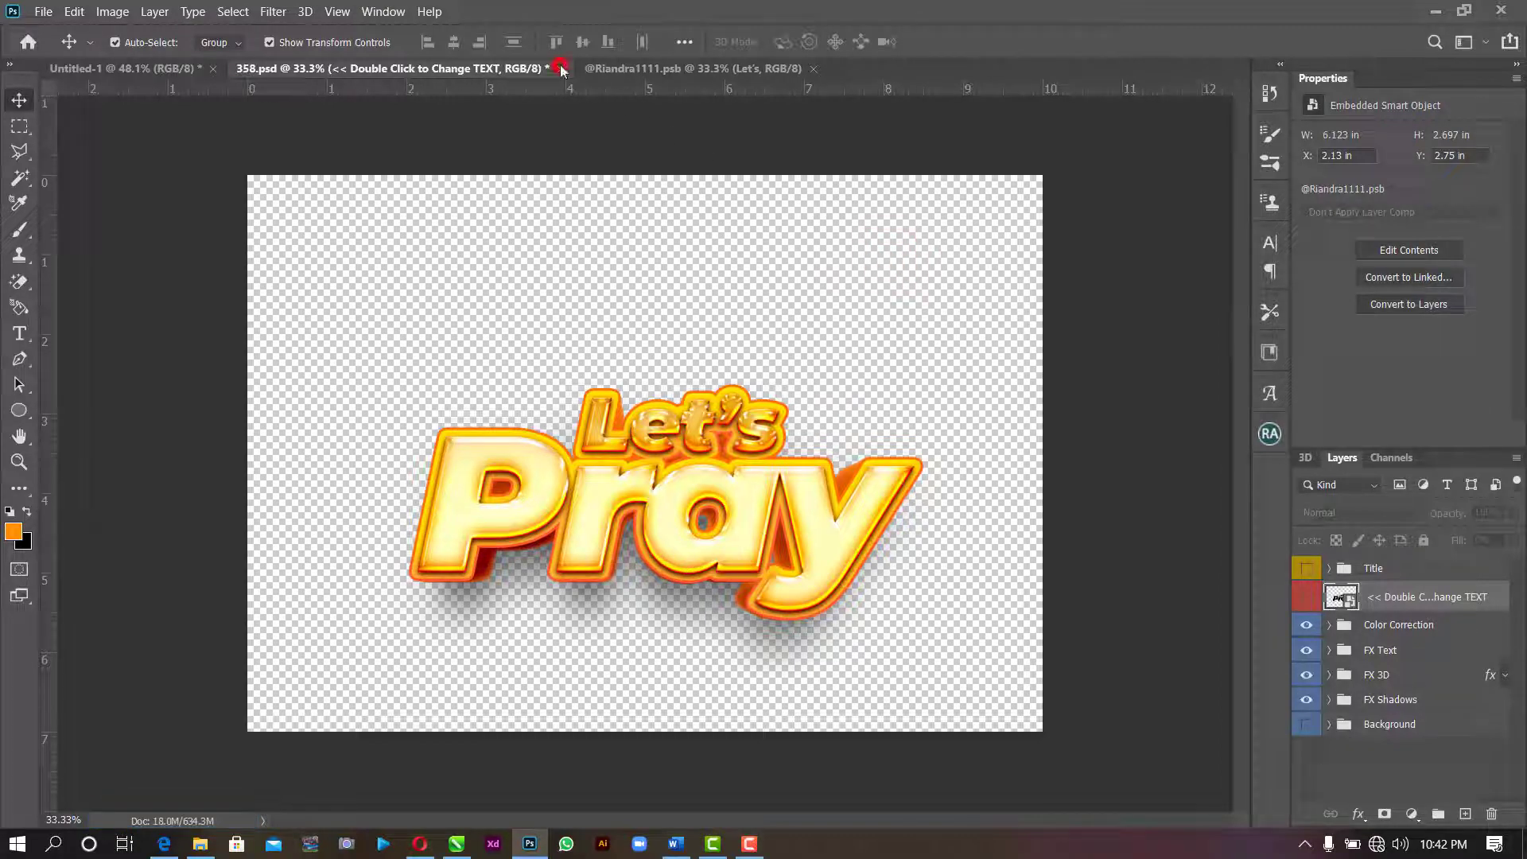
click(758, 327)
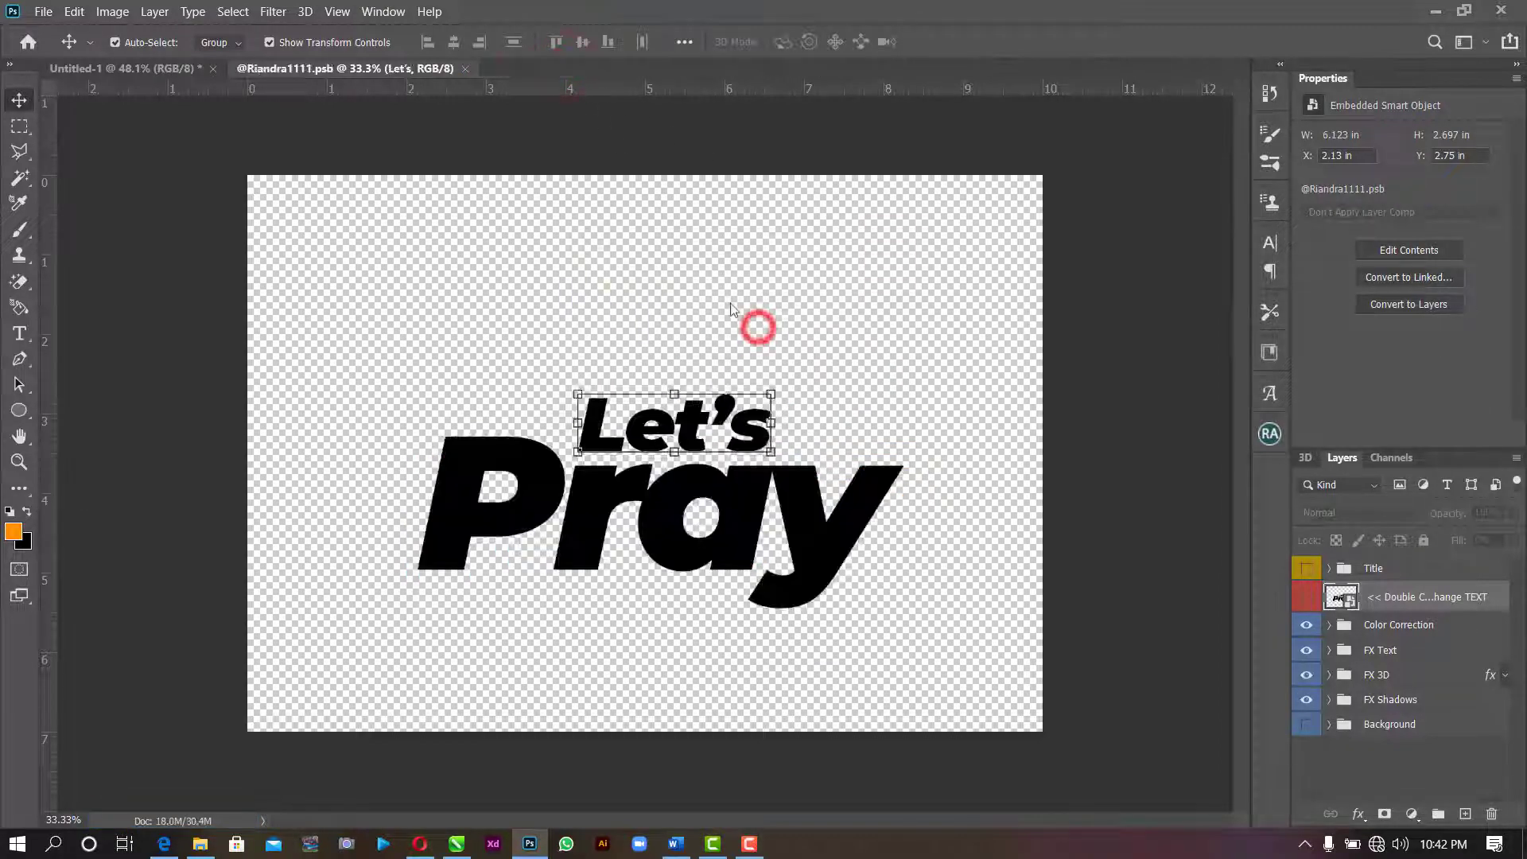
click(465, 68)
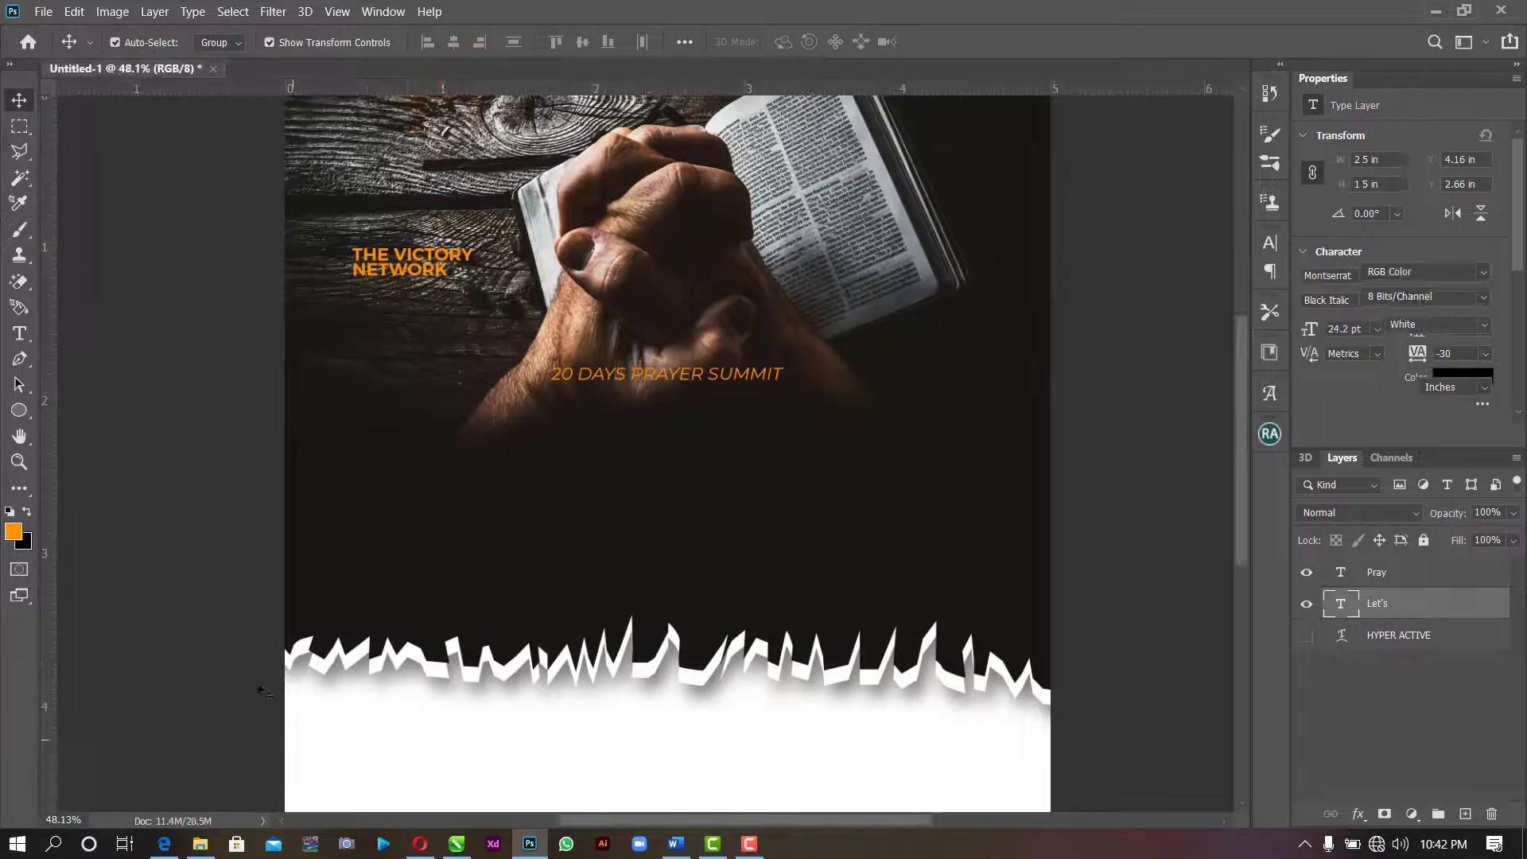
- Place the 358 PNG from the Let Pray folder below "20 days prayer summit", scaled to about 3.6 inches wide
click(204, 844)
double_click(180, 234)
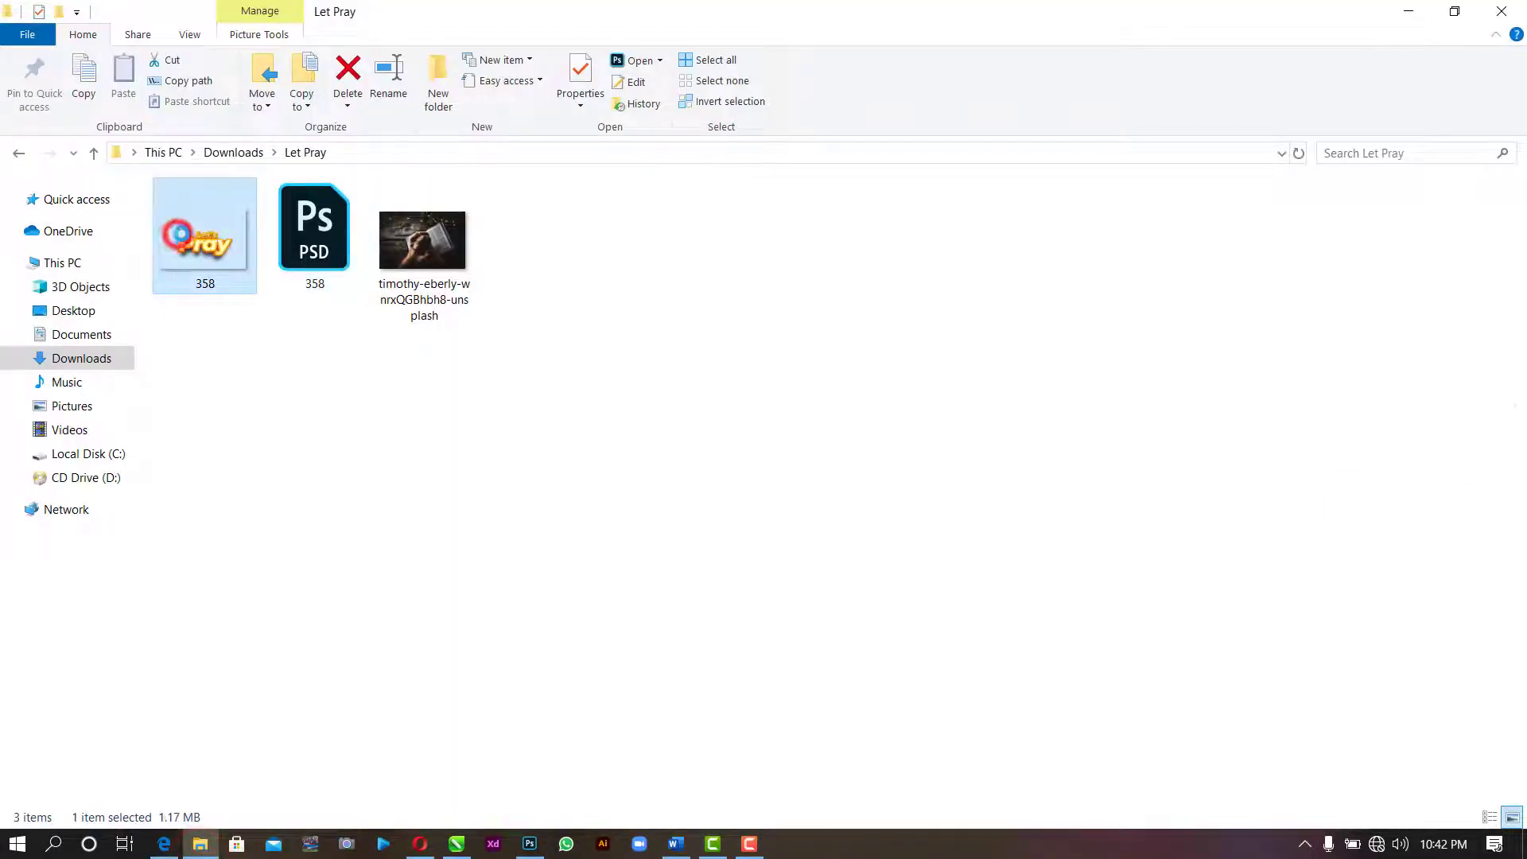
drag(180, 234, 635, 489)
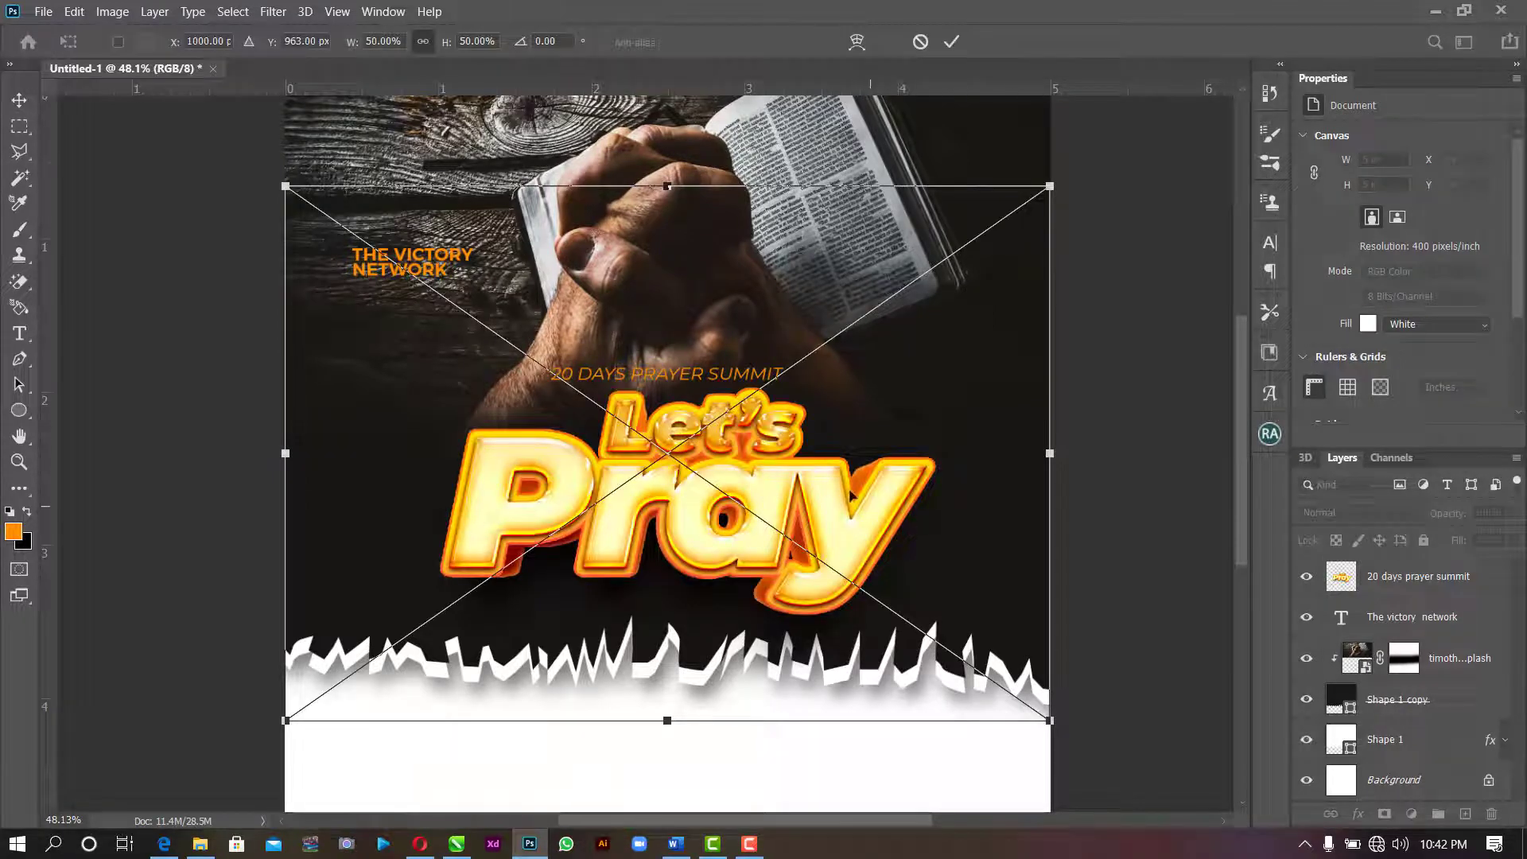
drag(851, 496, 836, 515)
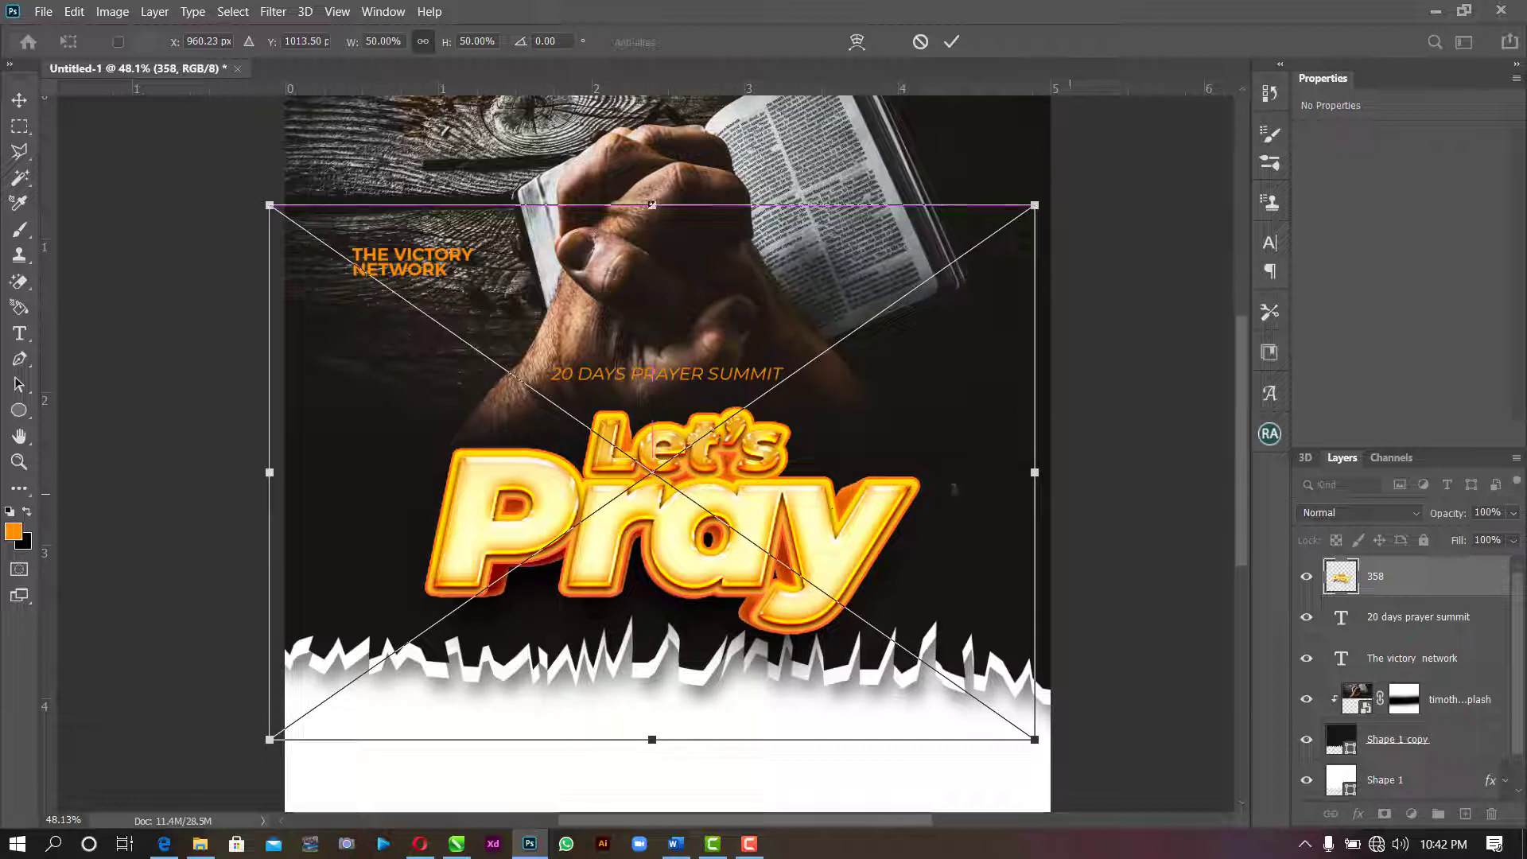
drag(1034, 472, 1048, 473)
drag(875, 519, 883, 513)
key(Return)
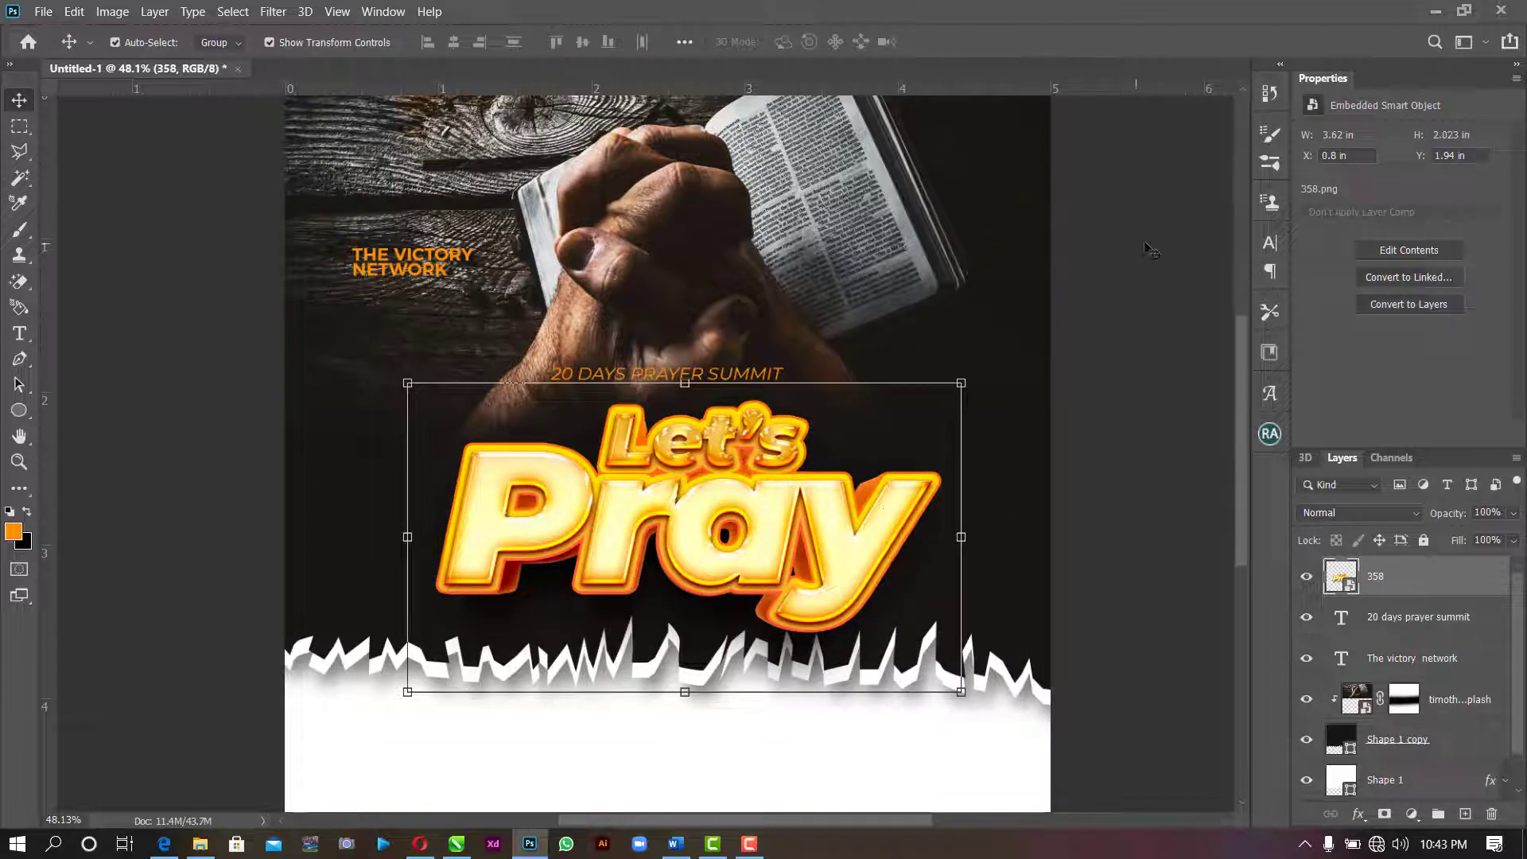
- Shift the "Let's Pray" title slightly left to about X 0.69 in and deselect it
scroll(814, 523, up, 1)
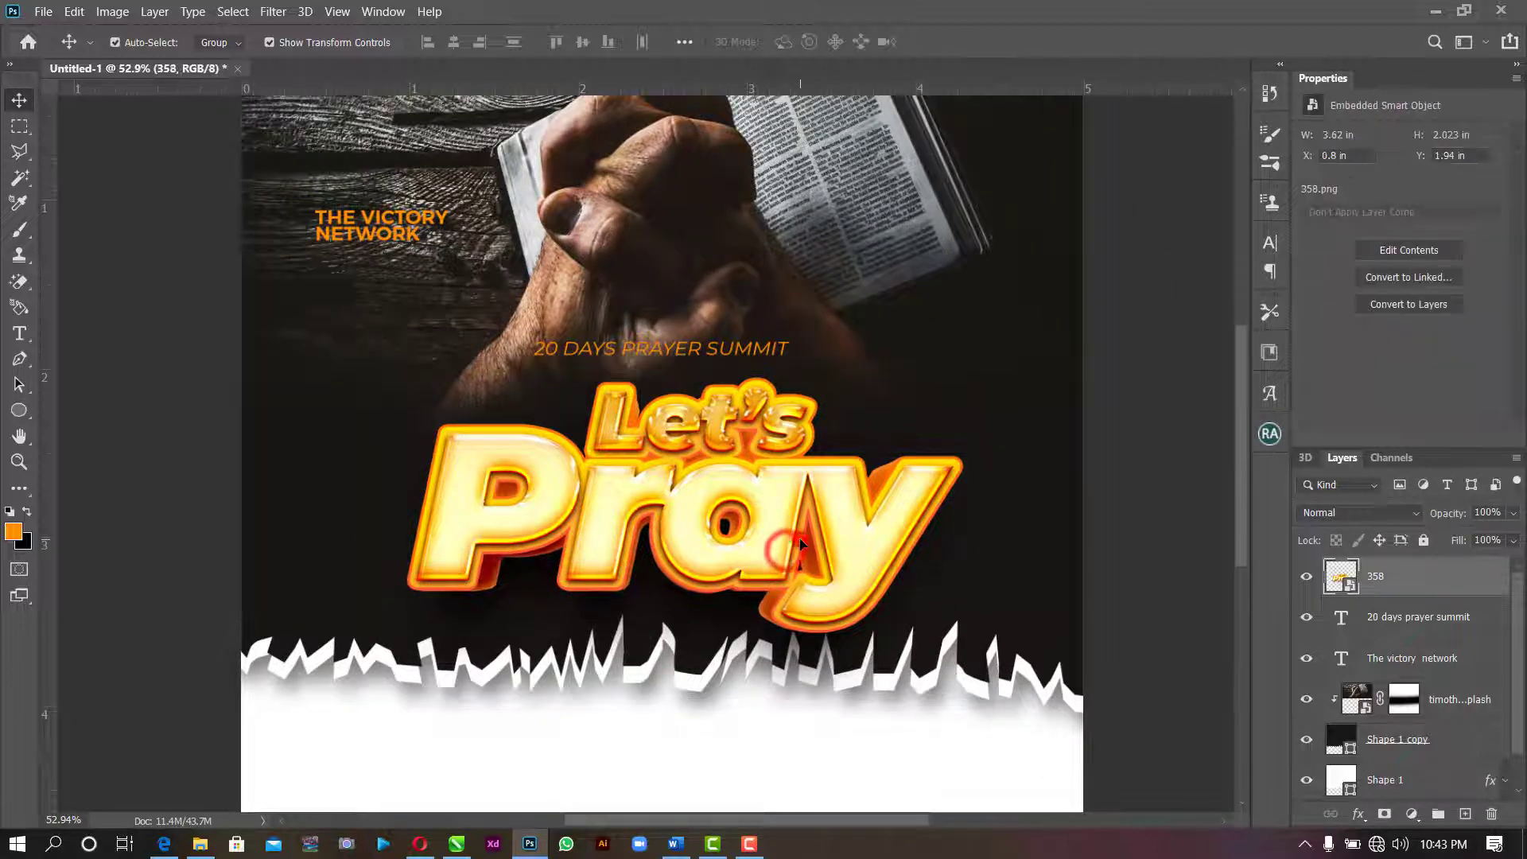
drag(799, 537, 789, 541)
click(1138, 376)
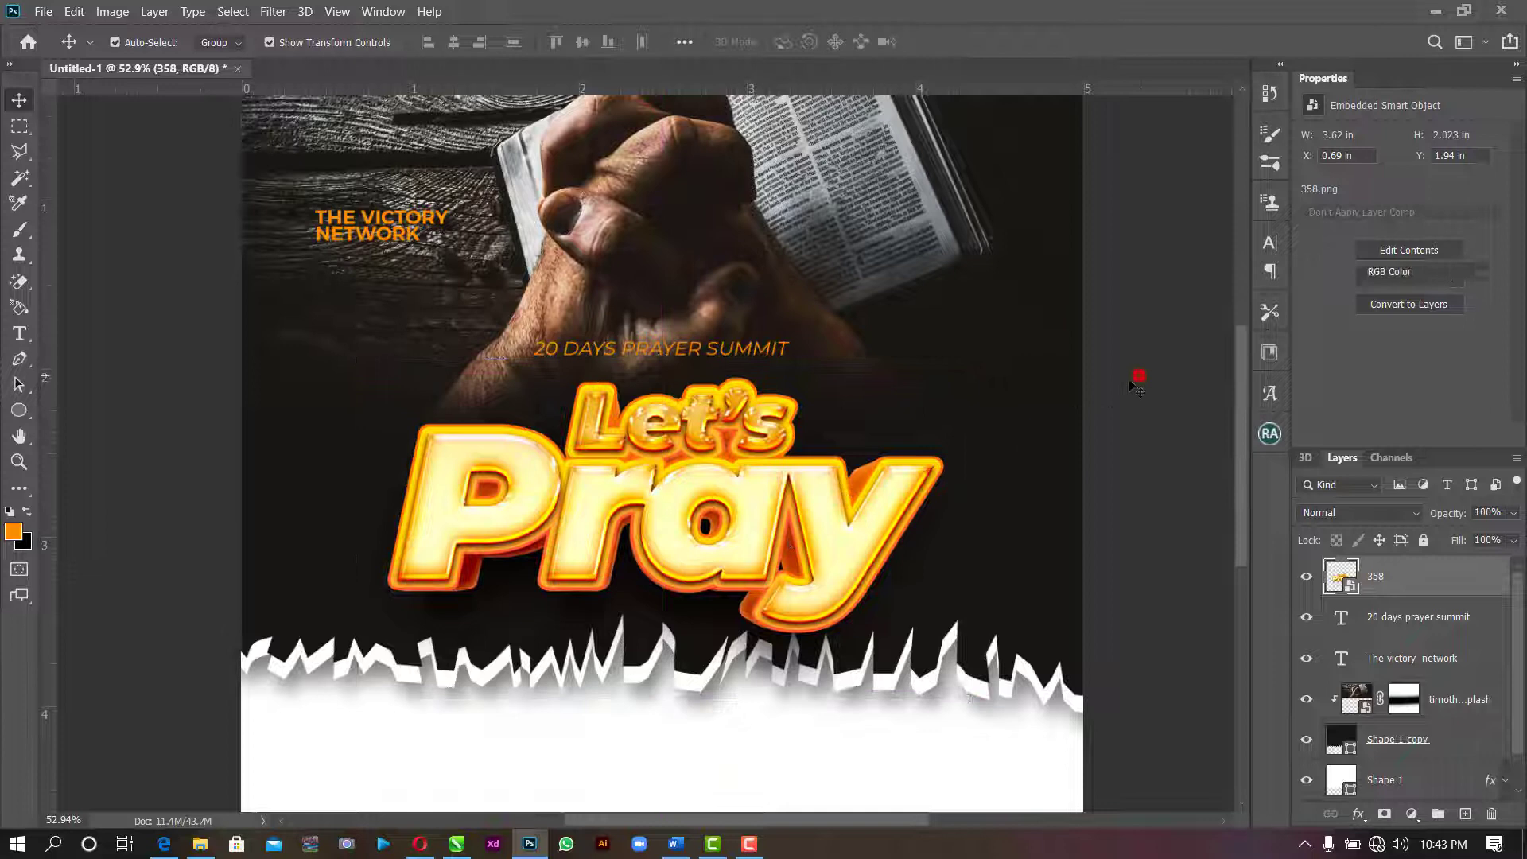
click(873, 511)
click(1144, 283)
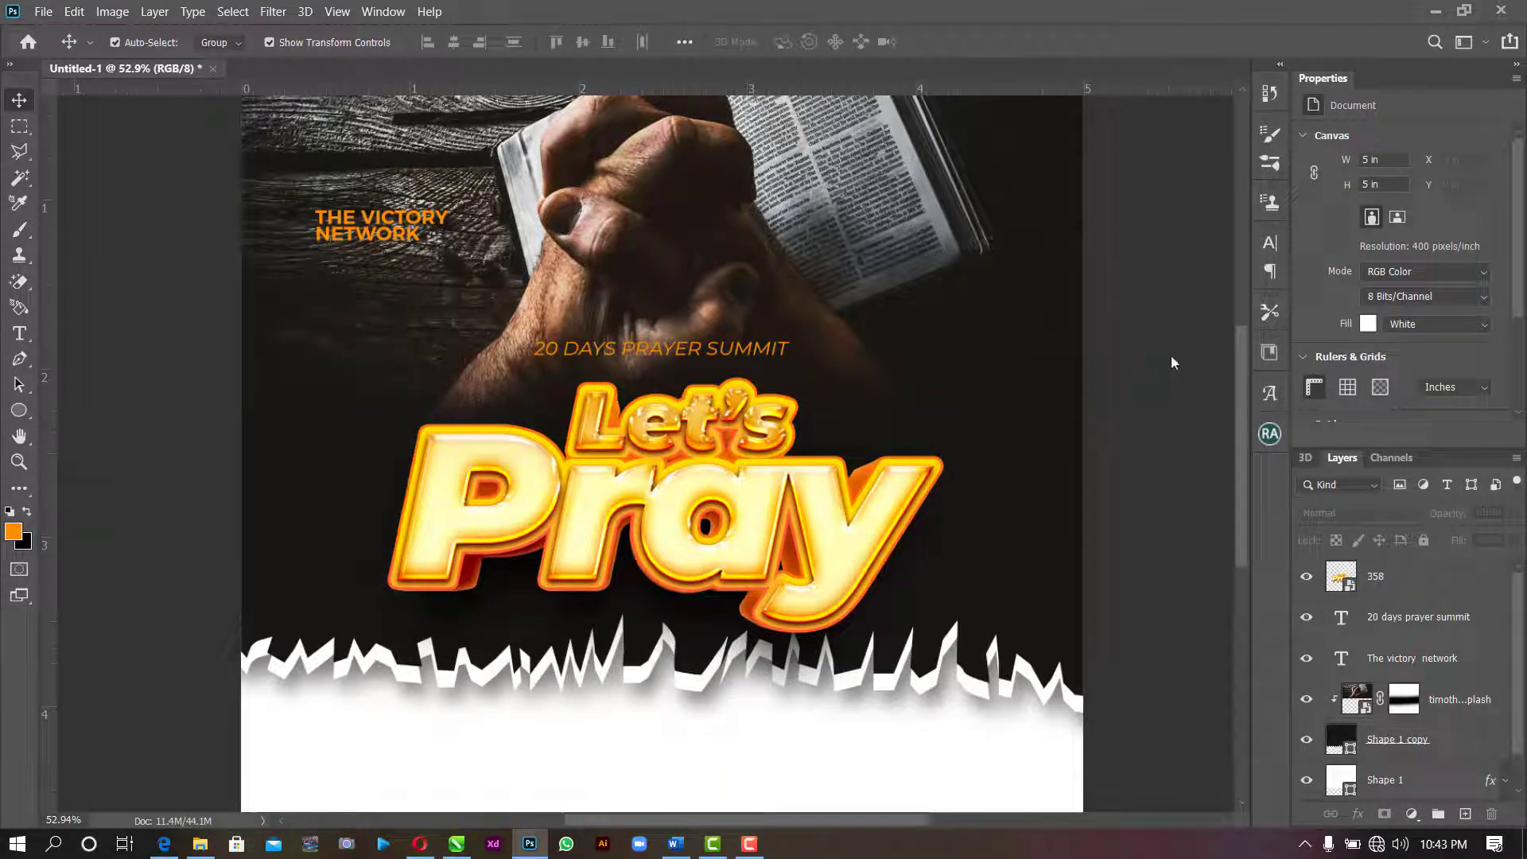
drag(1242, 370, 1238, 434)
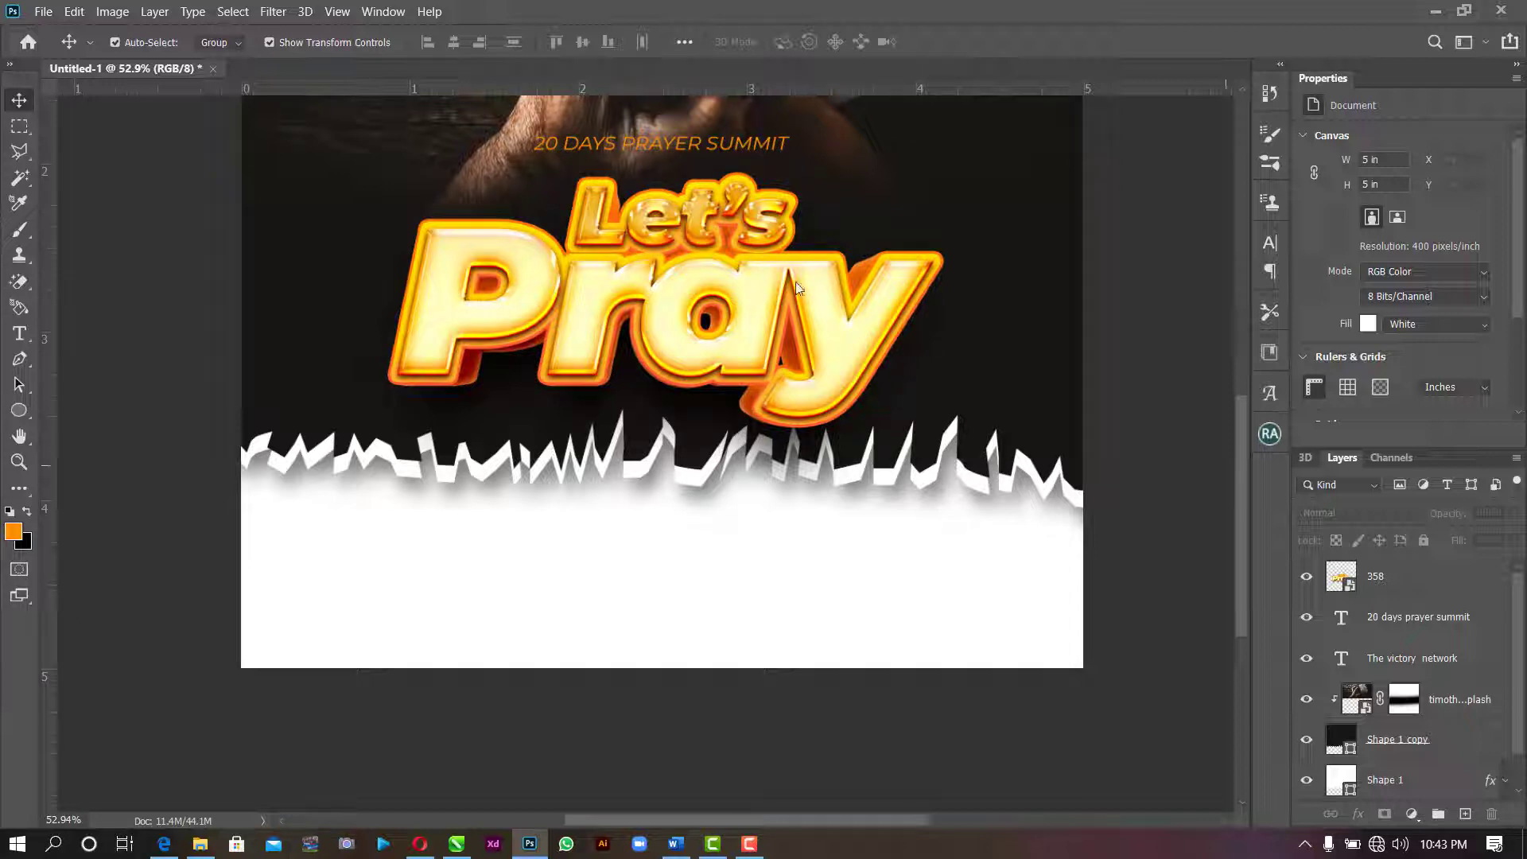
- Switch to Word and copy the line "With the Victory Network" below "Let's Pray" in the event text
click(857, 334)
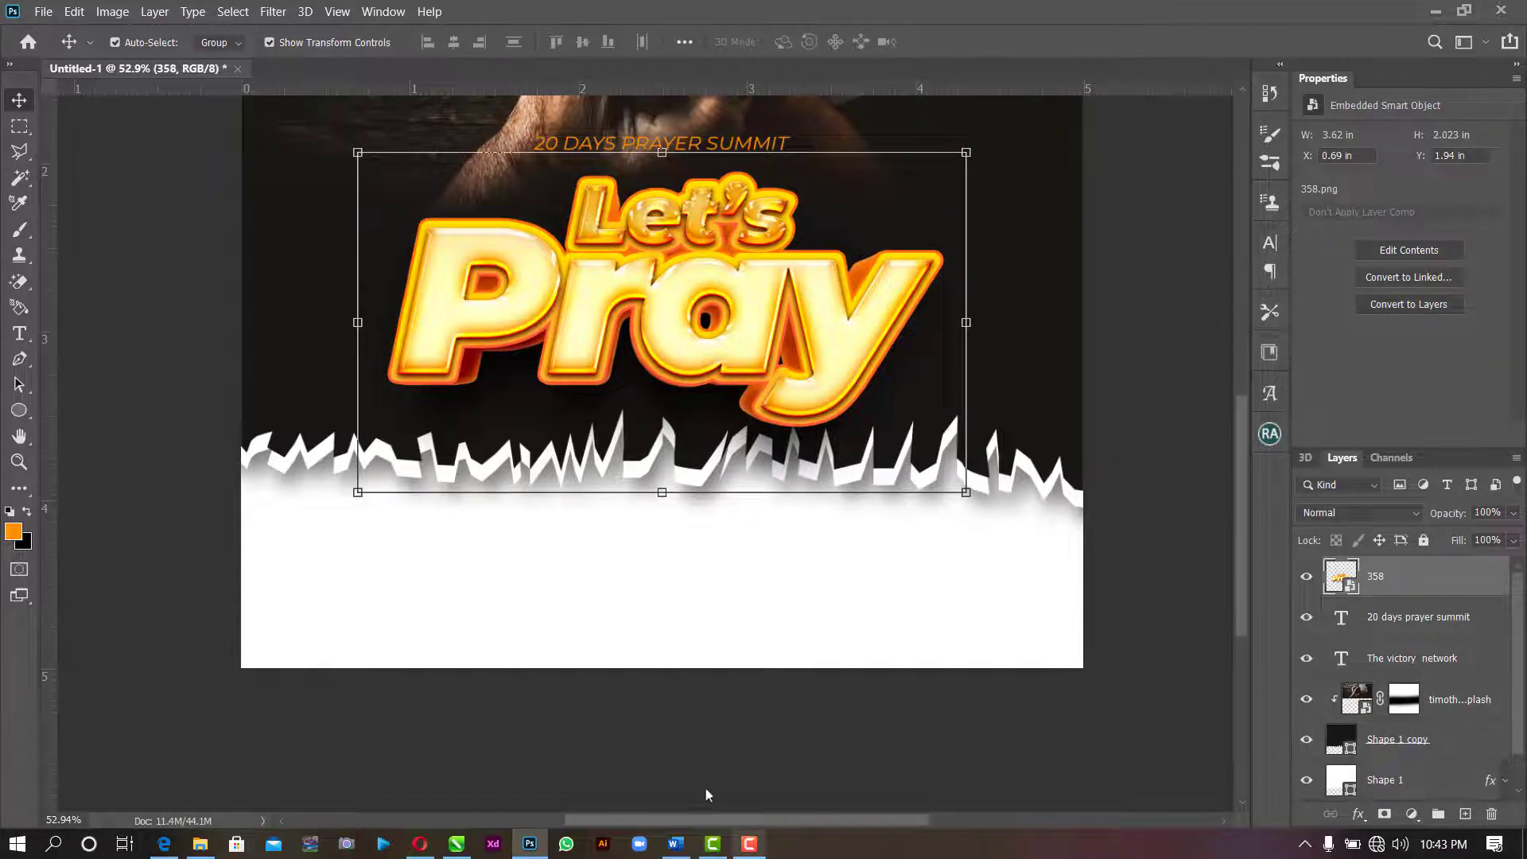
click(673, 843)
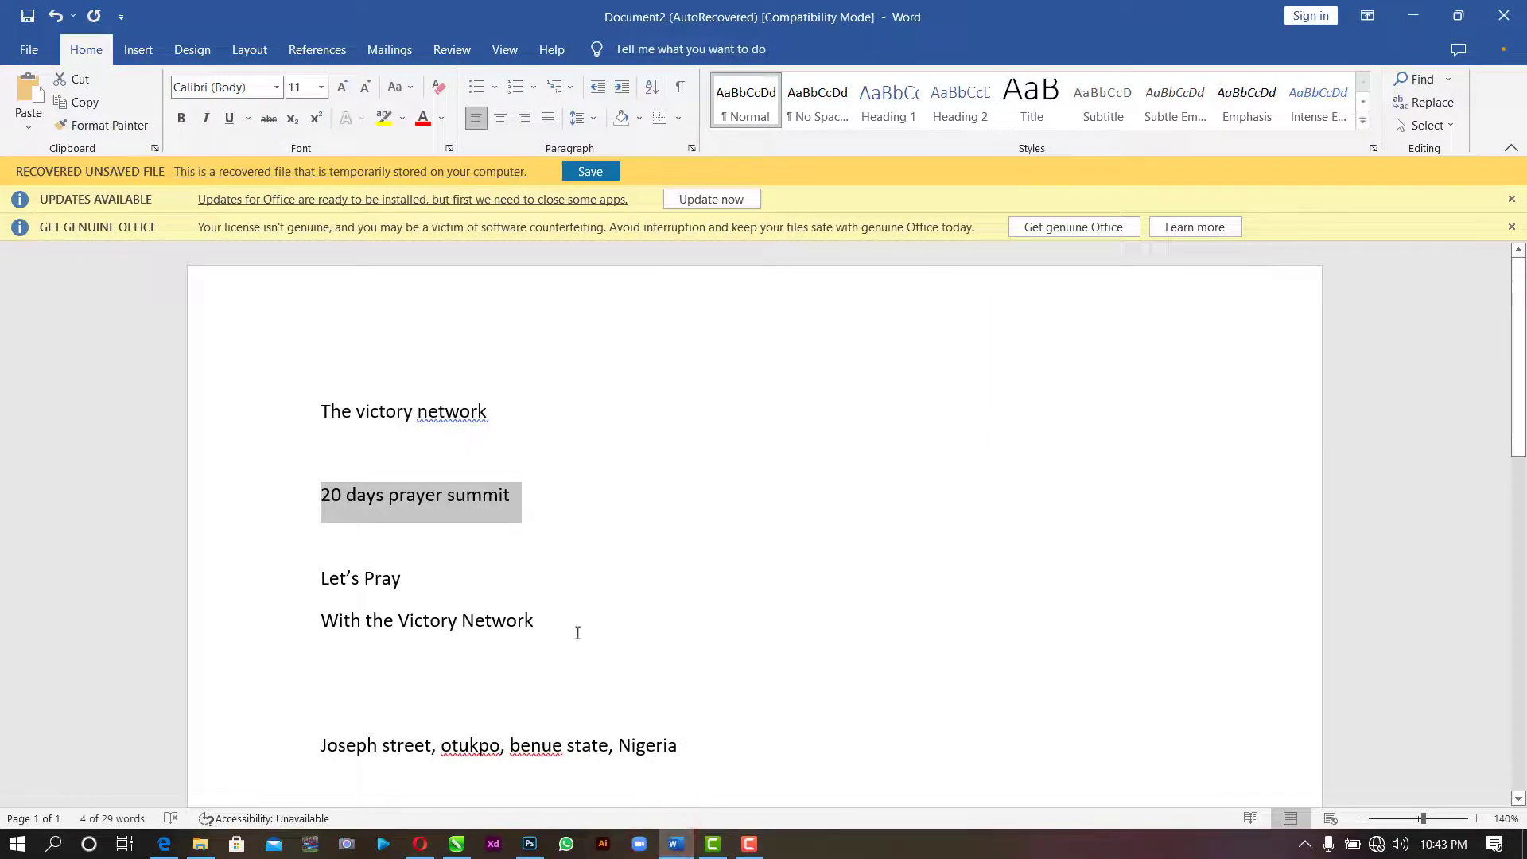
scroll(576, 630, down, 1)
drag(543, 555, 296, 561)
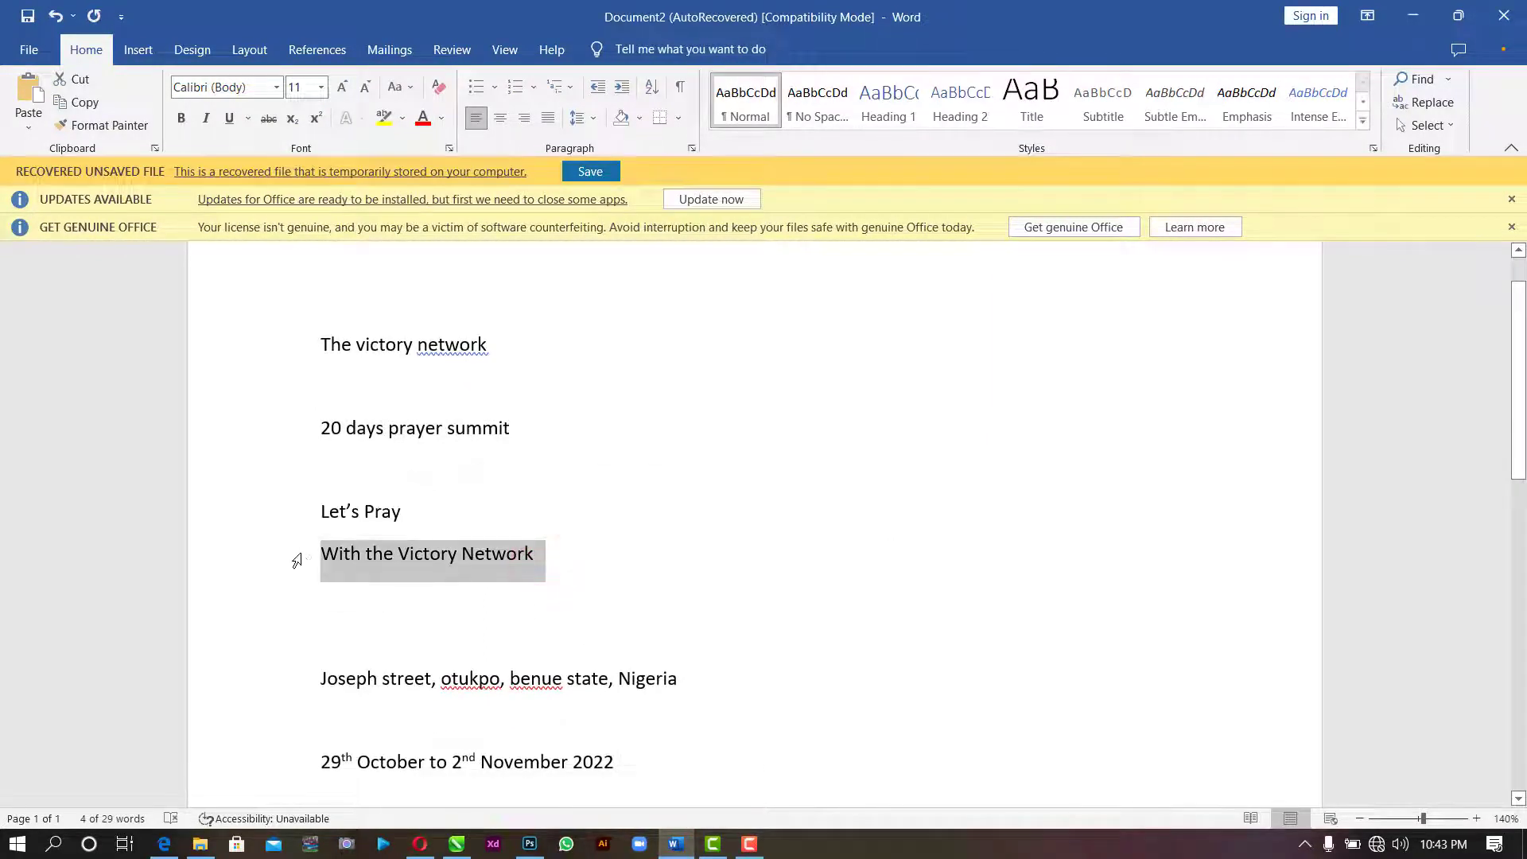
- Switch to Photoshop and add "With the Victory Network" as a new text layer on the flyer's lower white area
click(529, 843)
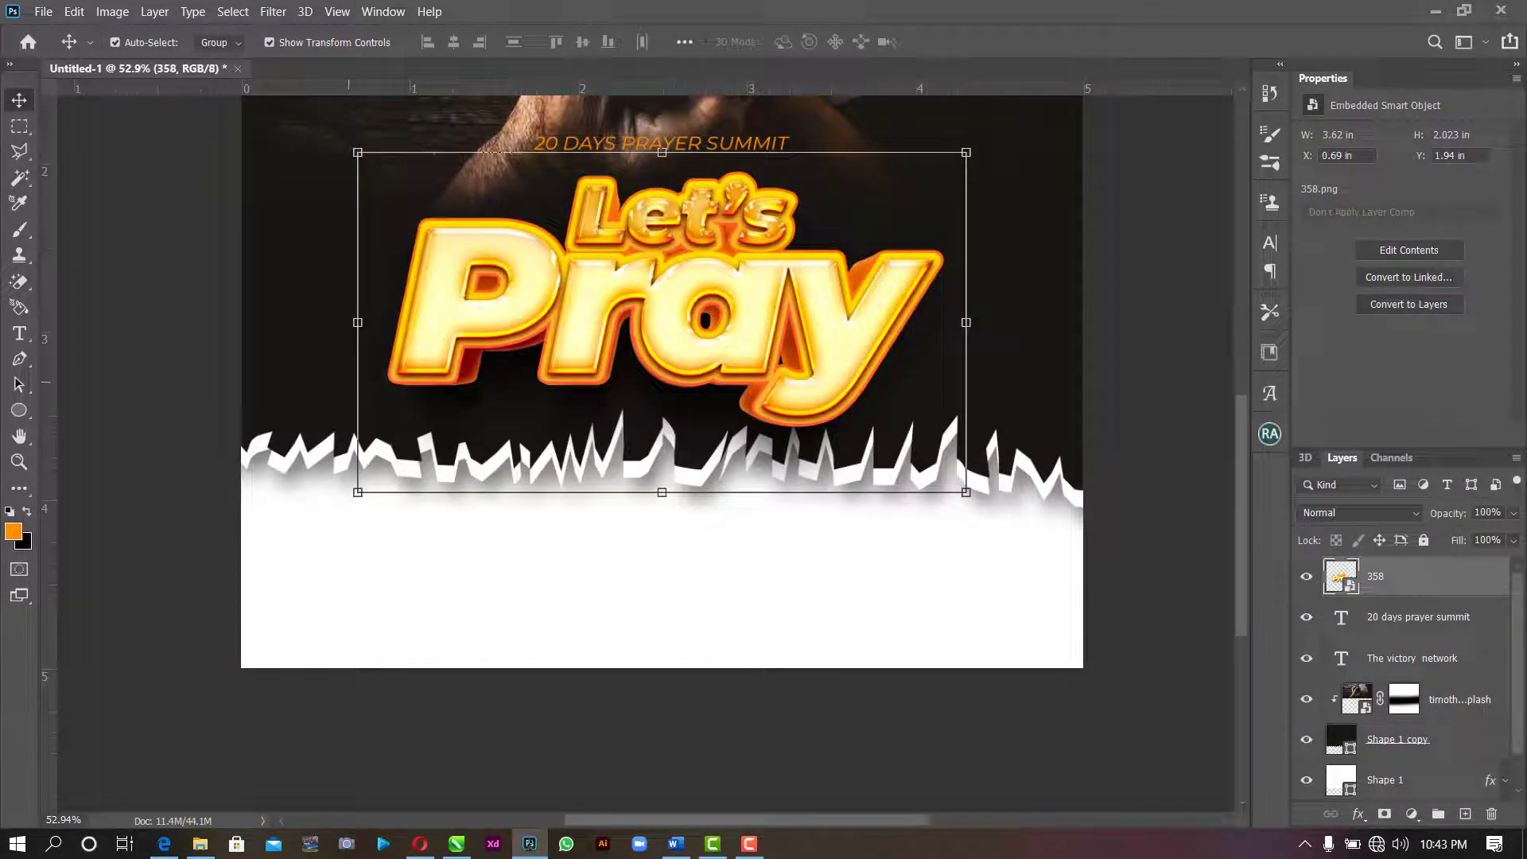
key(t)
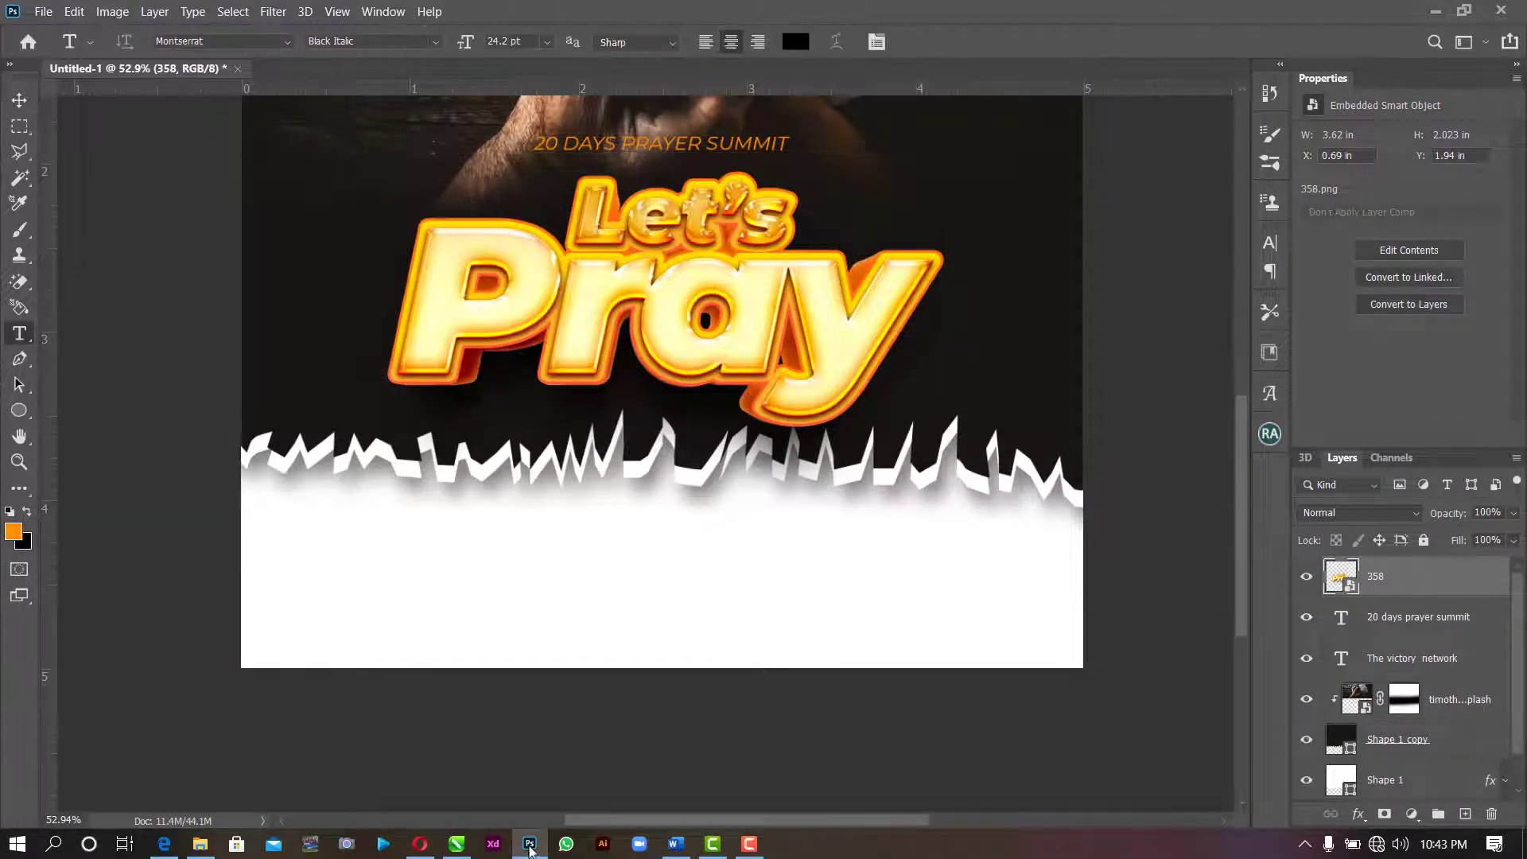
click(337, 617)
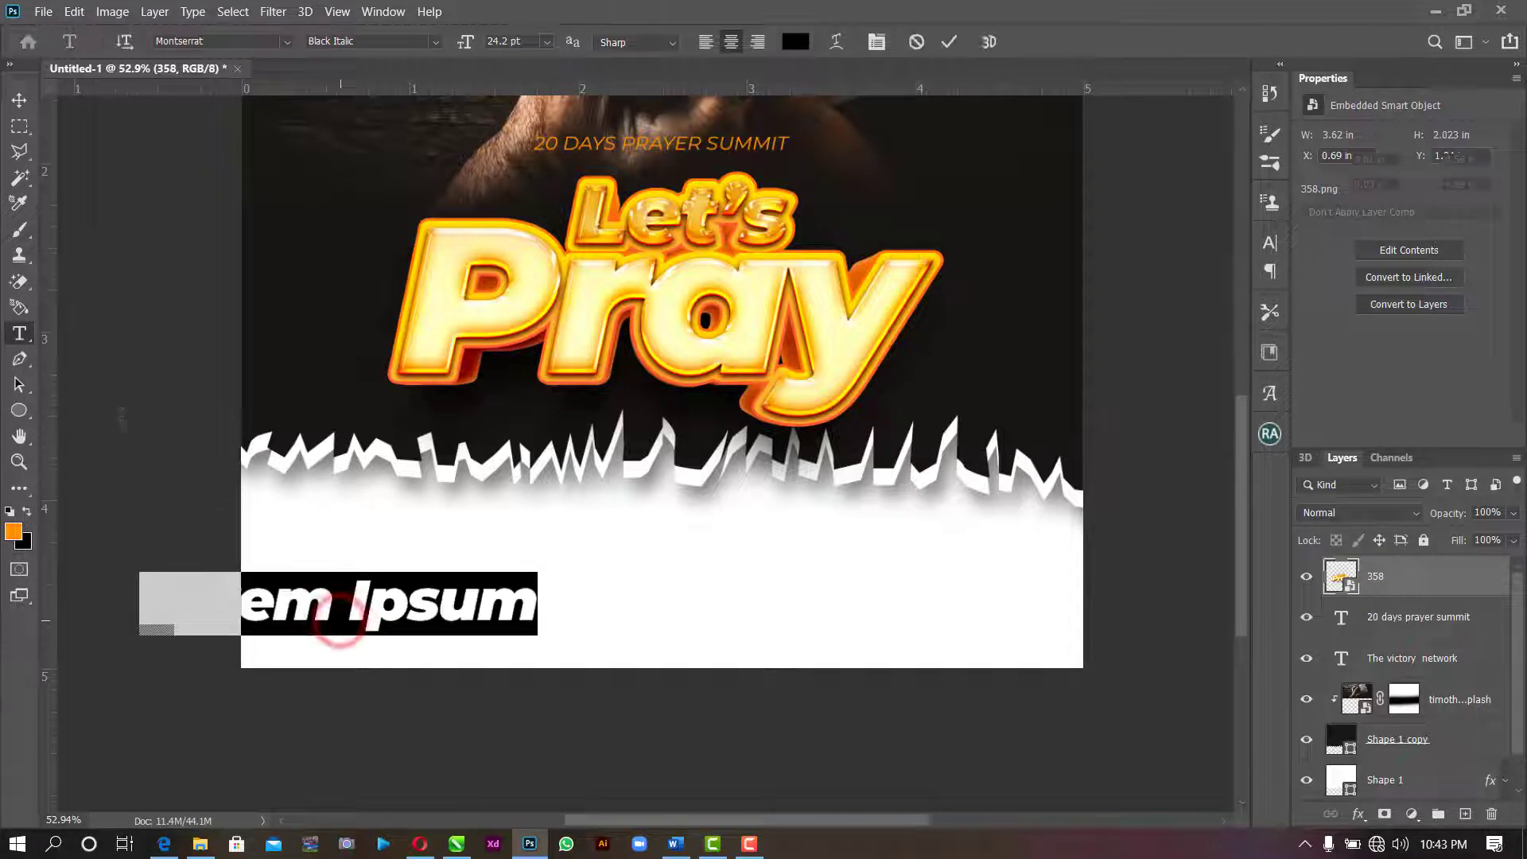
text(The Victory Network)
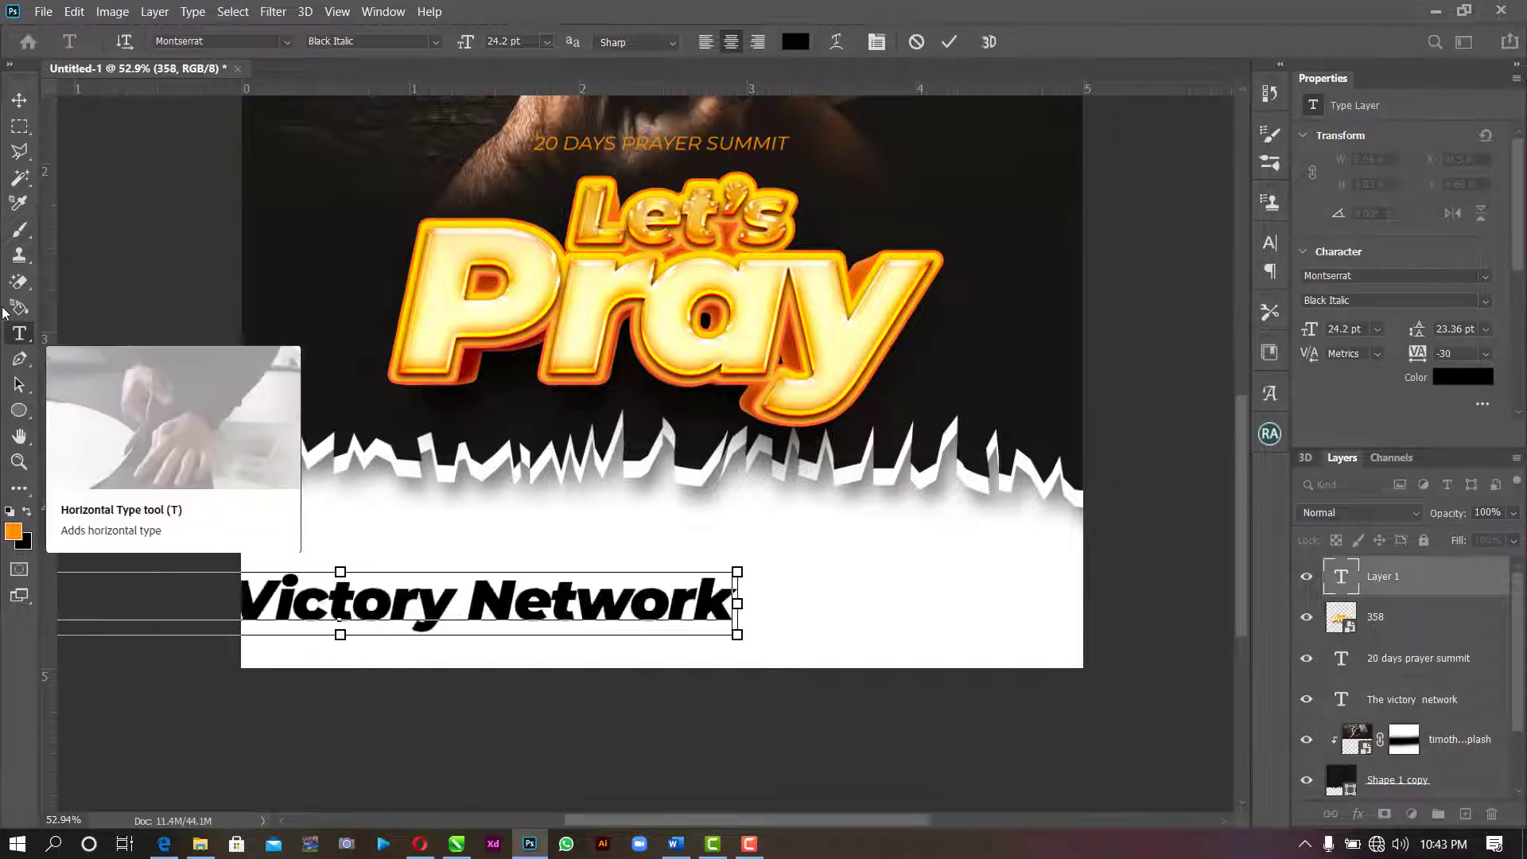
click(948, 41)
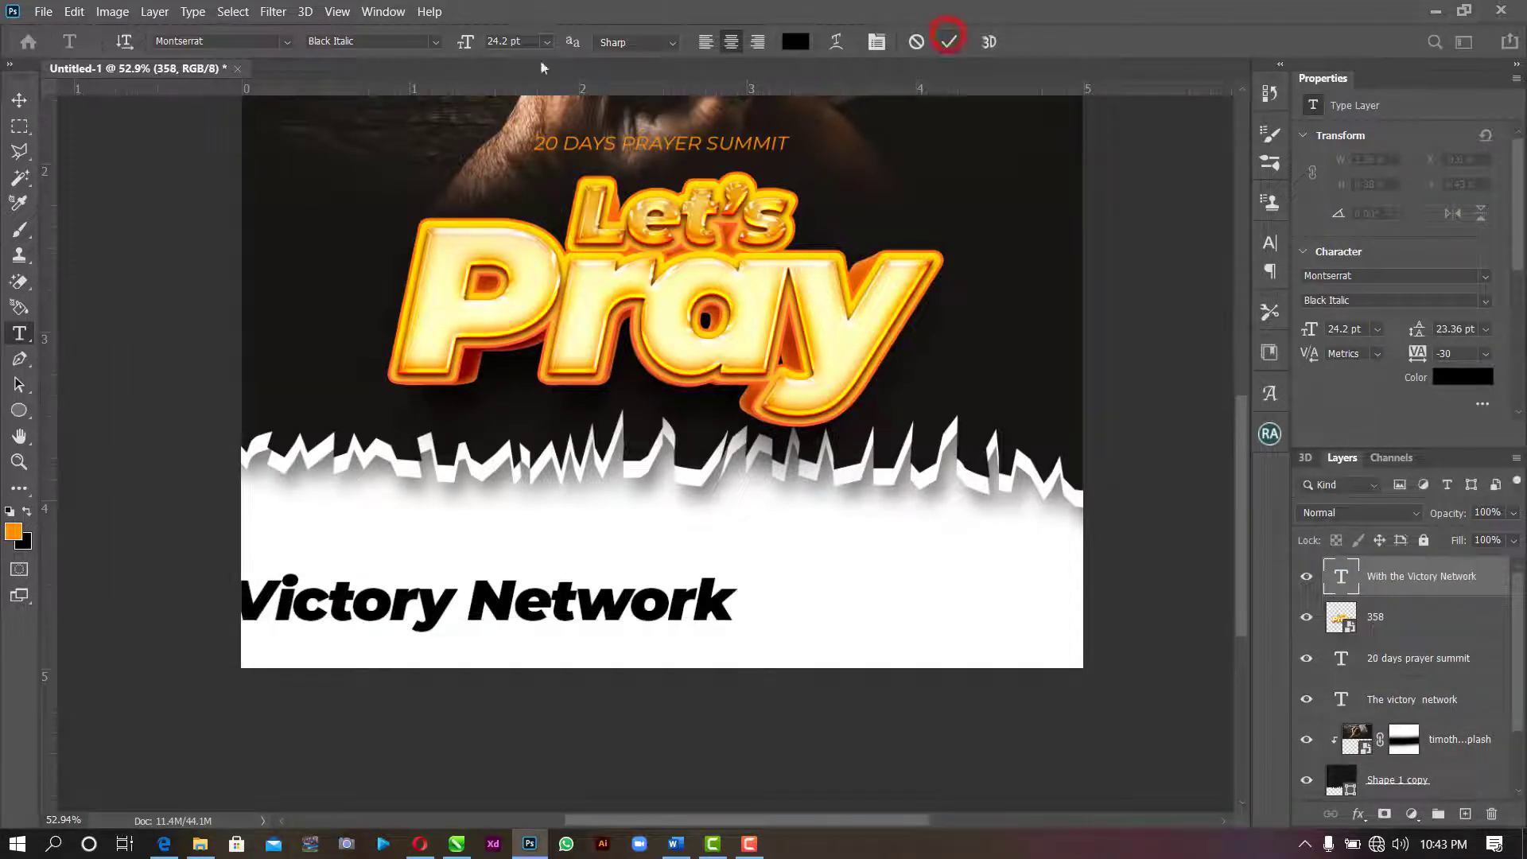
- Scale "With the Victory Network" to about 1.43 in wide and place it under the "Pray" lettering, above the torn edge
click(20, 99)
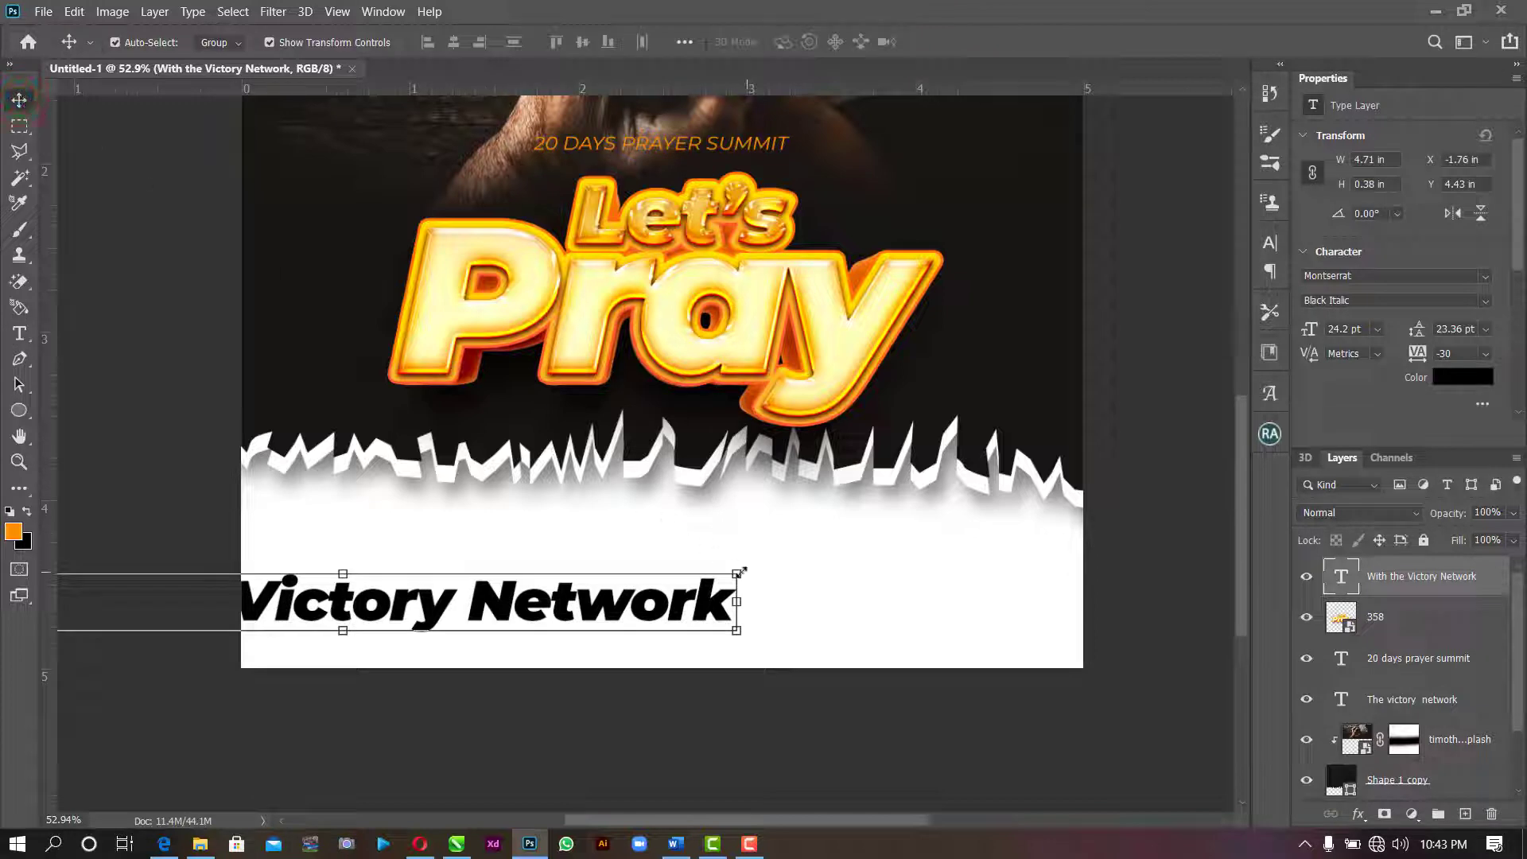
drag(739, 572, 588, 377)
drag(544, 432, 695, 418)
scroll(664, 429, up, 3)
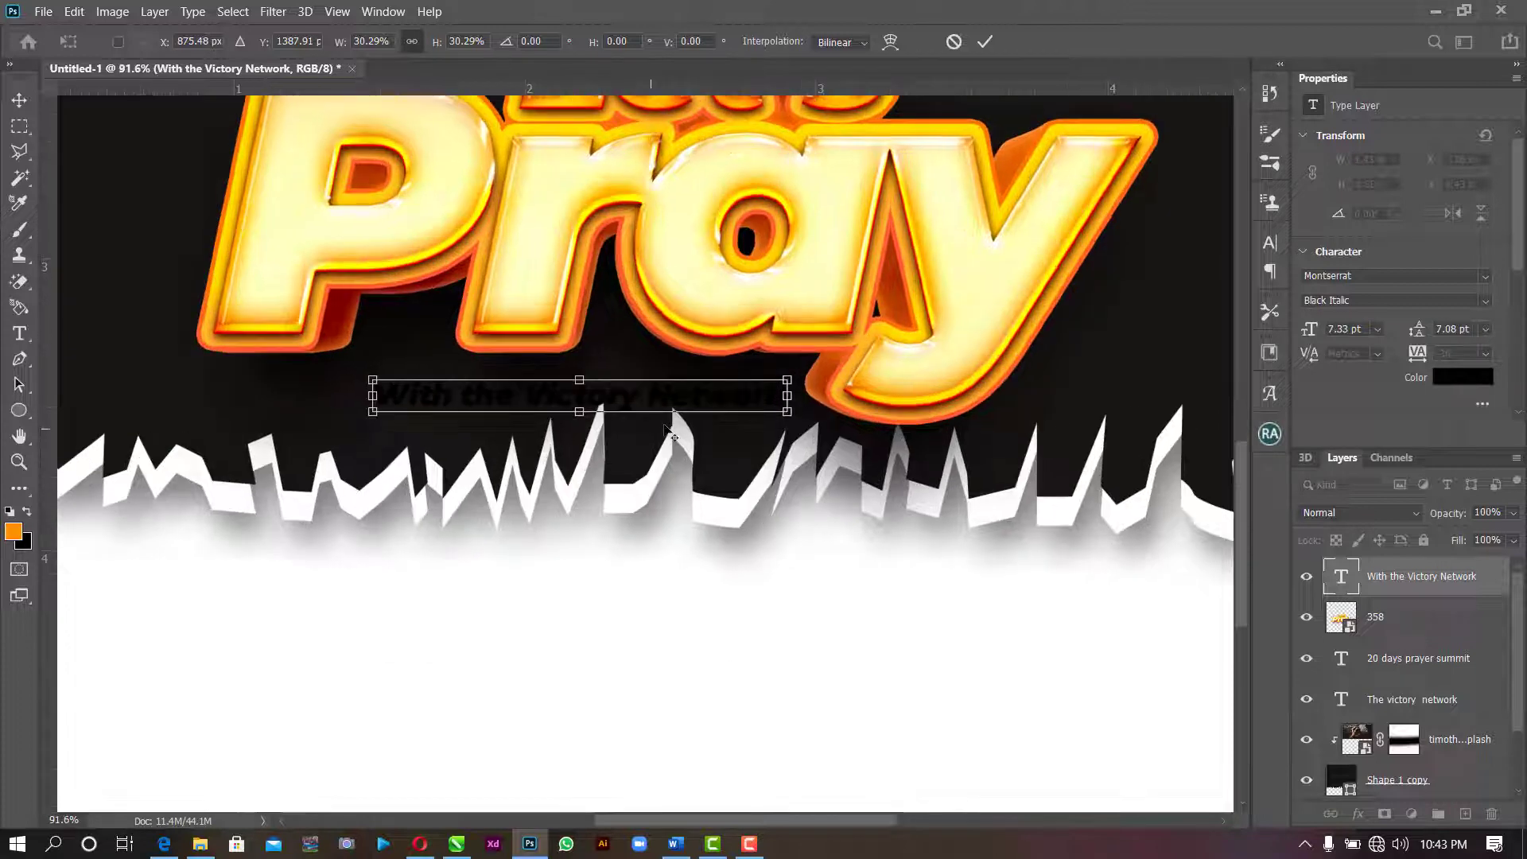
click(985, 41)
- Set the "With the Victory Network" text to Montserrat SemiBold Italic with a tracking of 100
click(1485, 300)
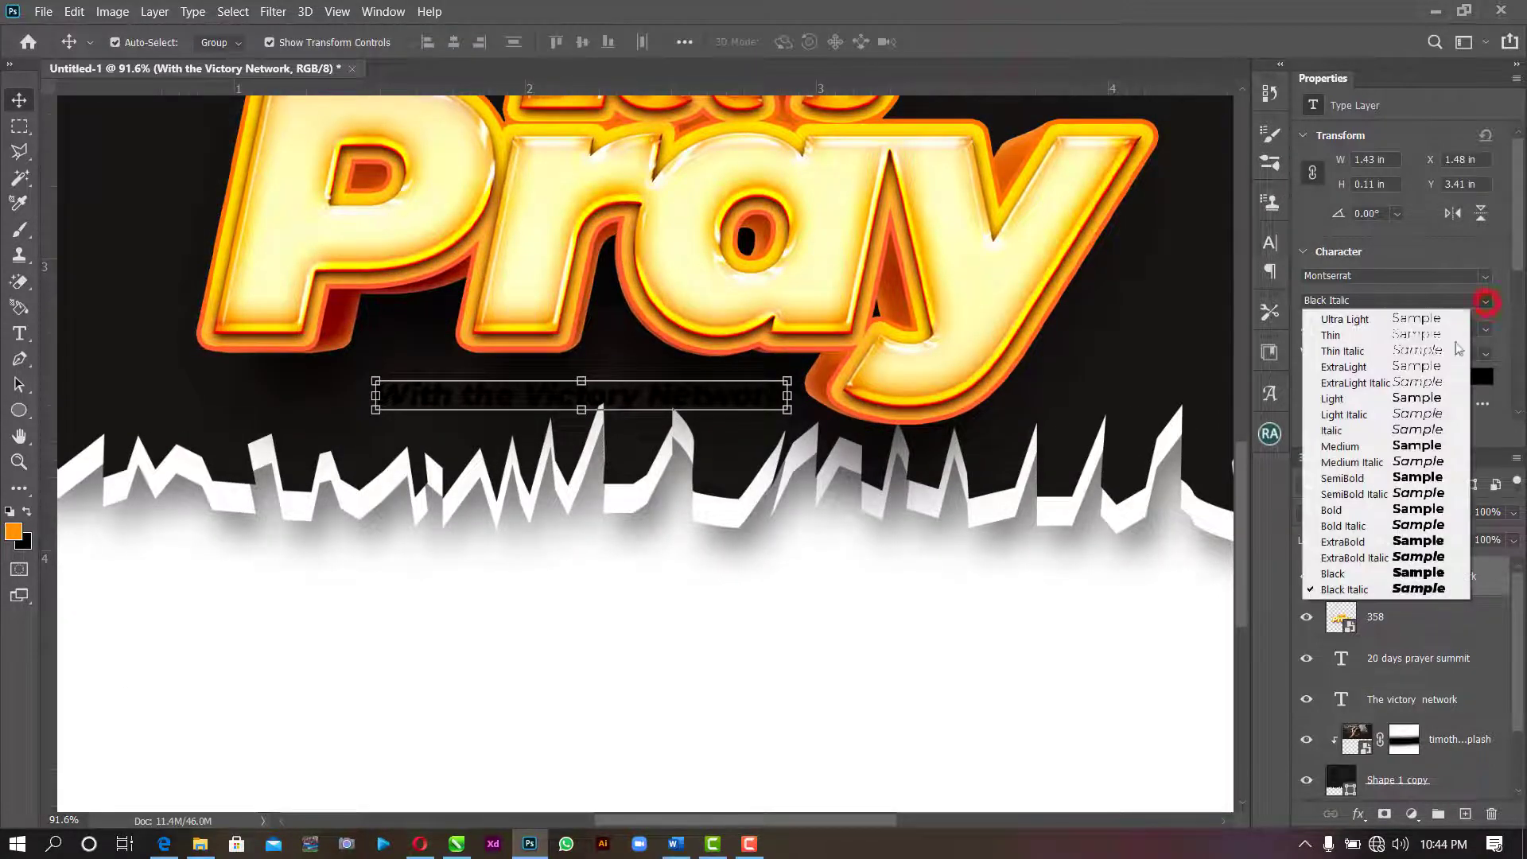
click(1344, 479)
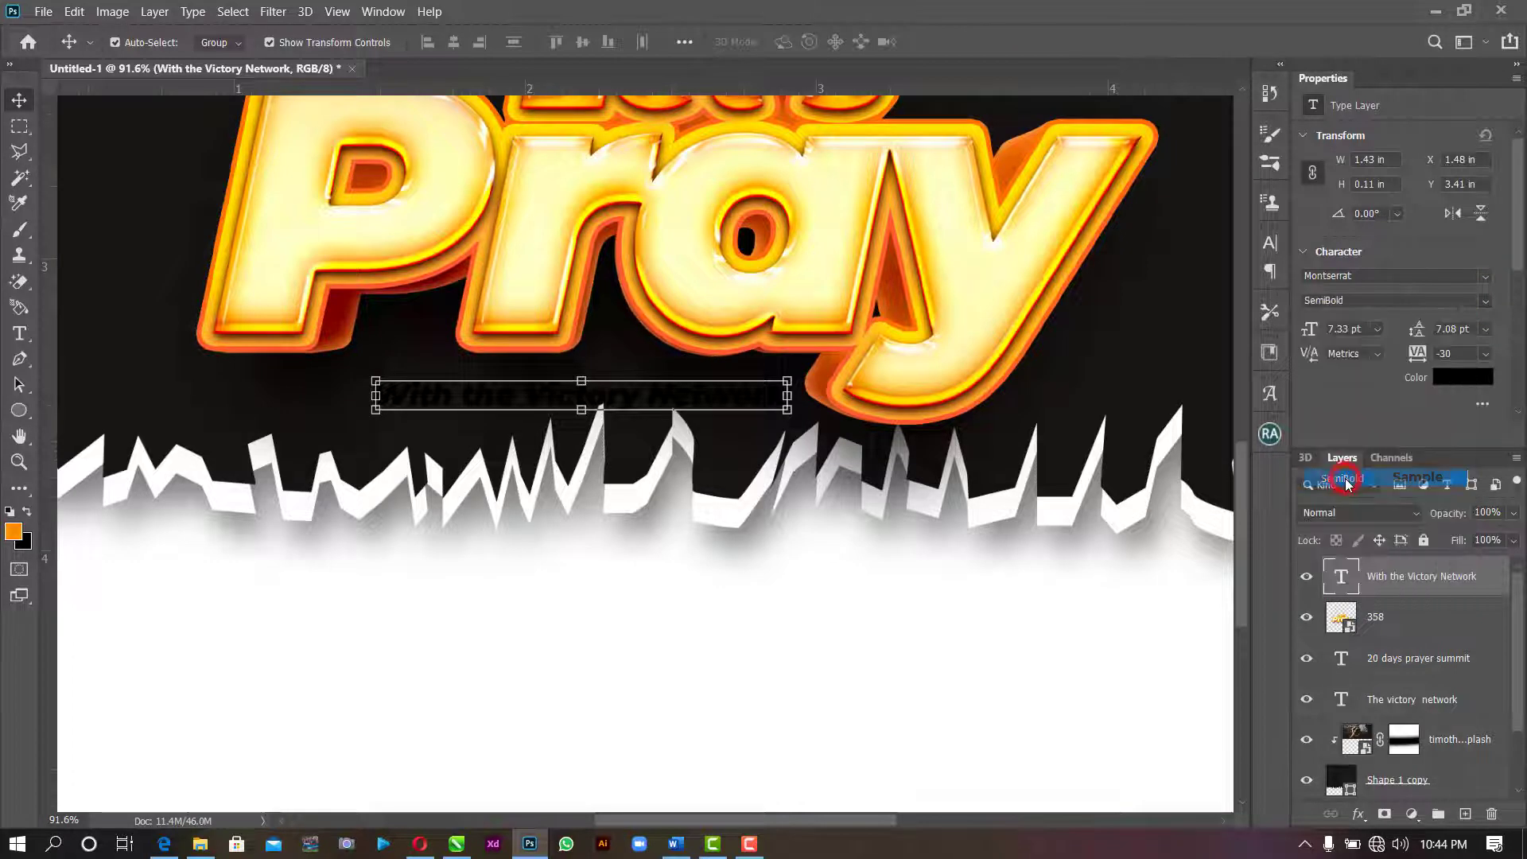
click(1481, 297)
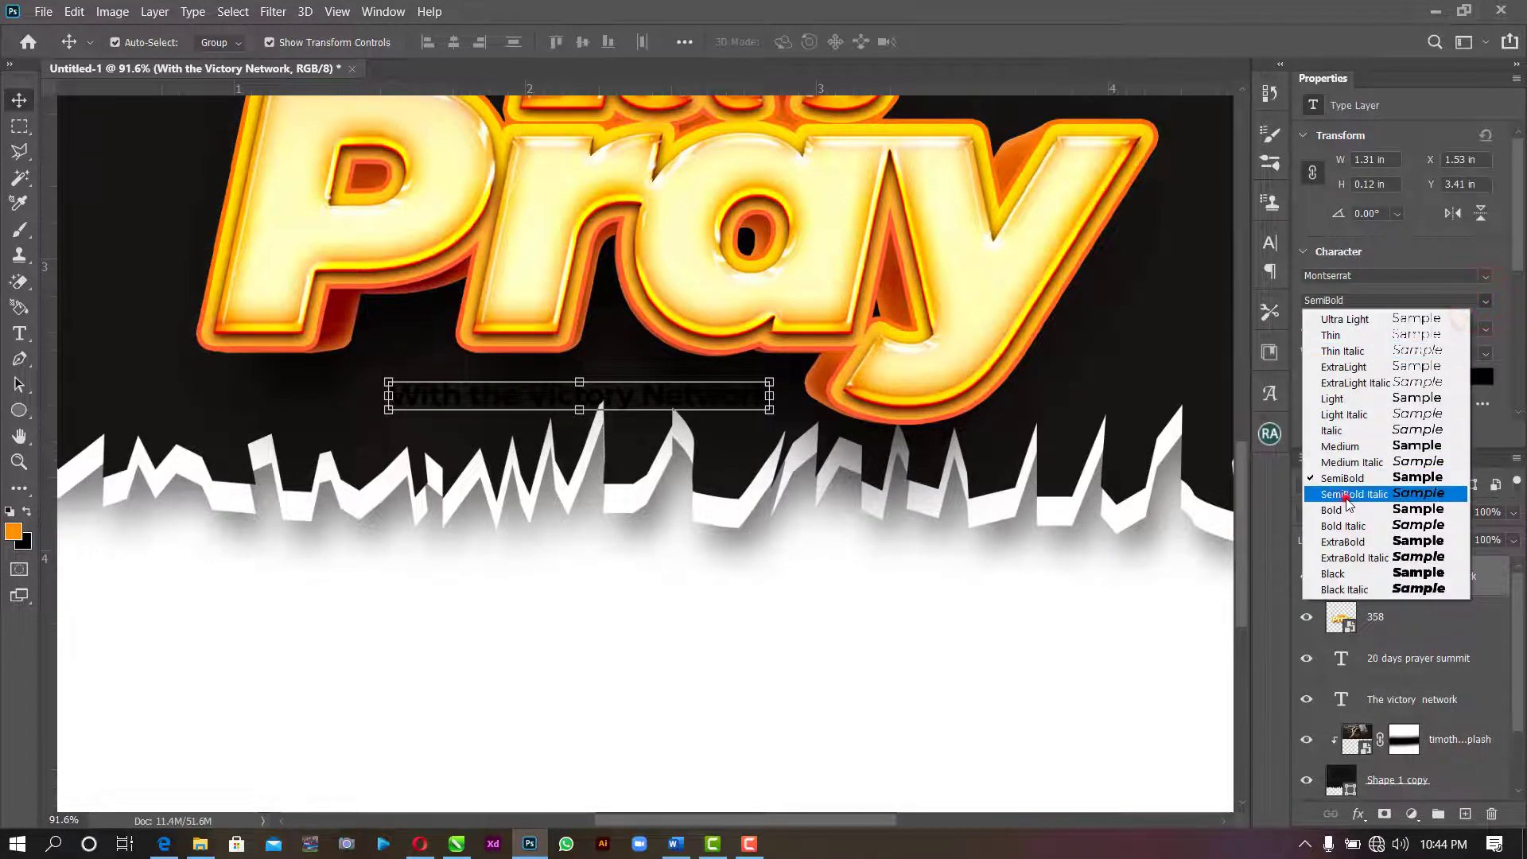
click(1352, 494)
click(1487, 357)
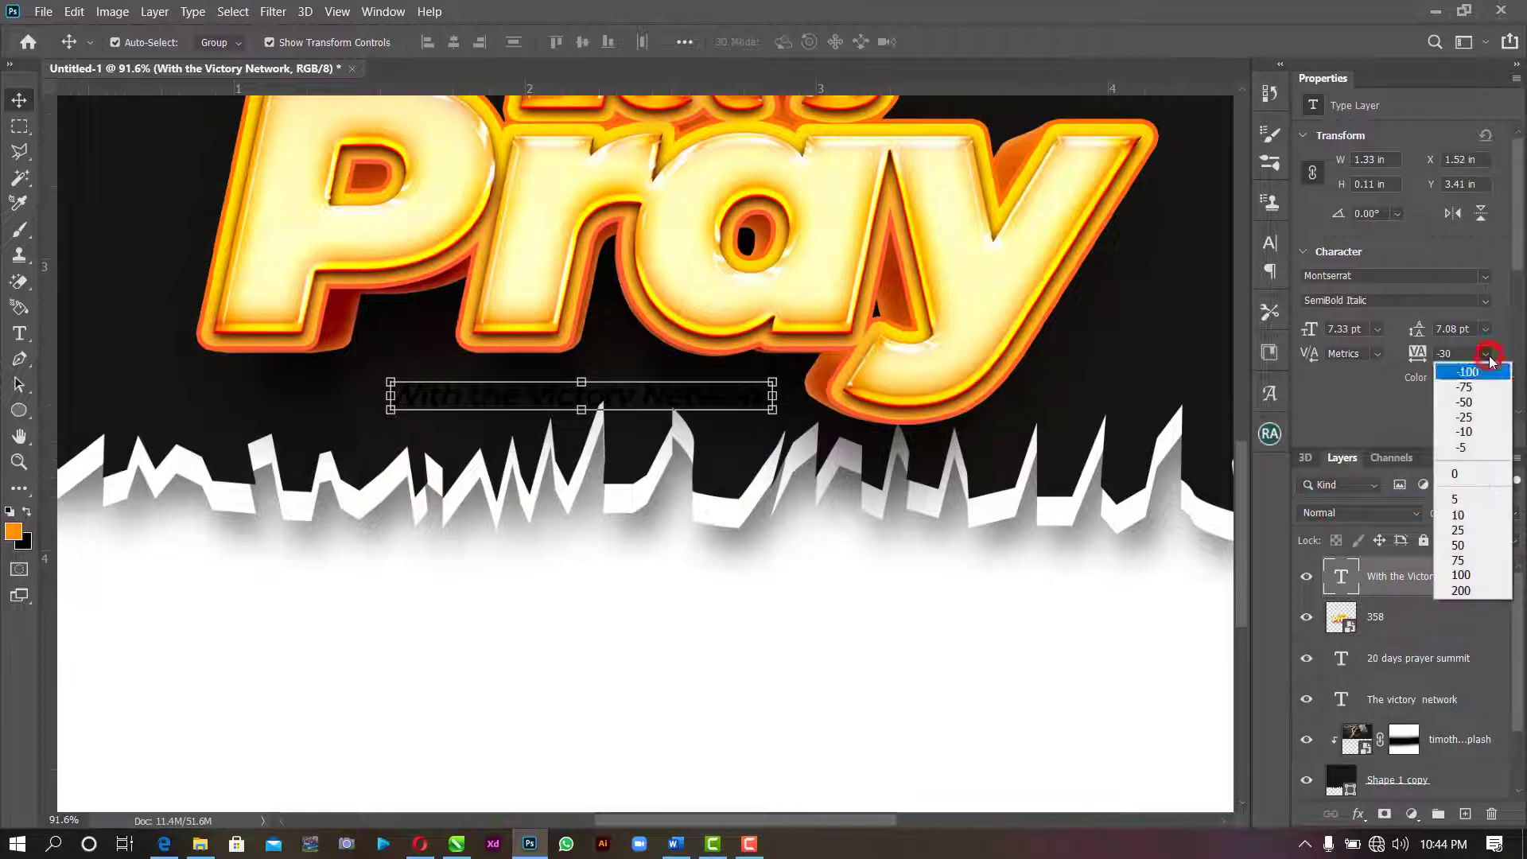
click(1462, 576)
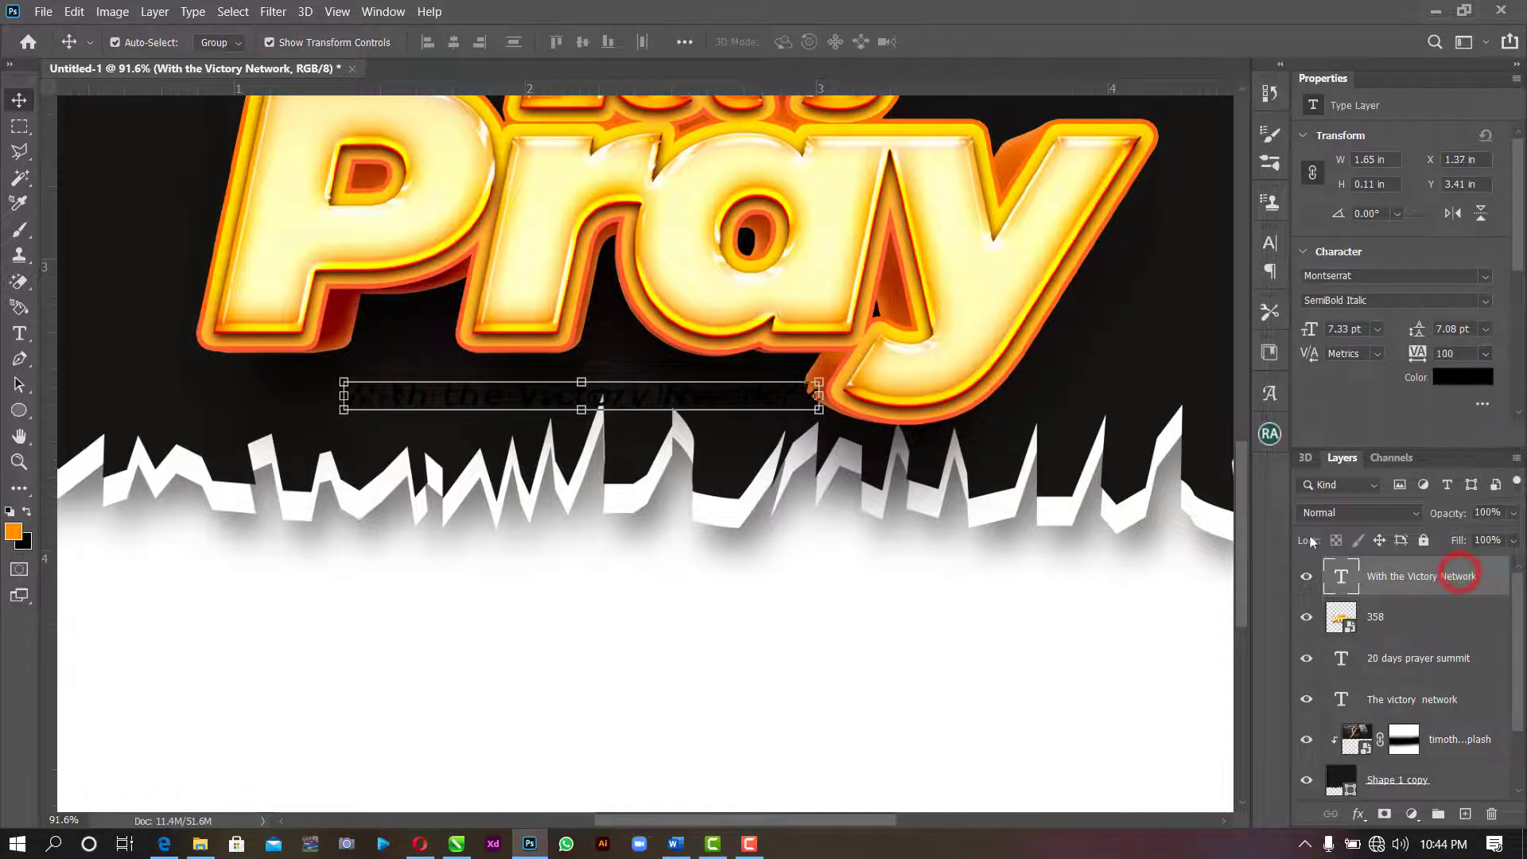
- Move "With the Victory Network" to about X 1.28 in, Y 3.38 in and colour it white (ffffff)
drag(776, 400, 761, 399)
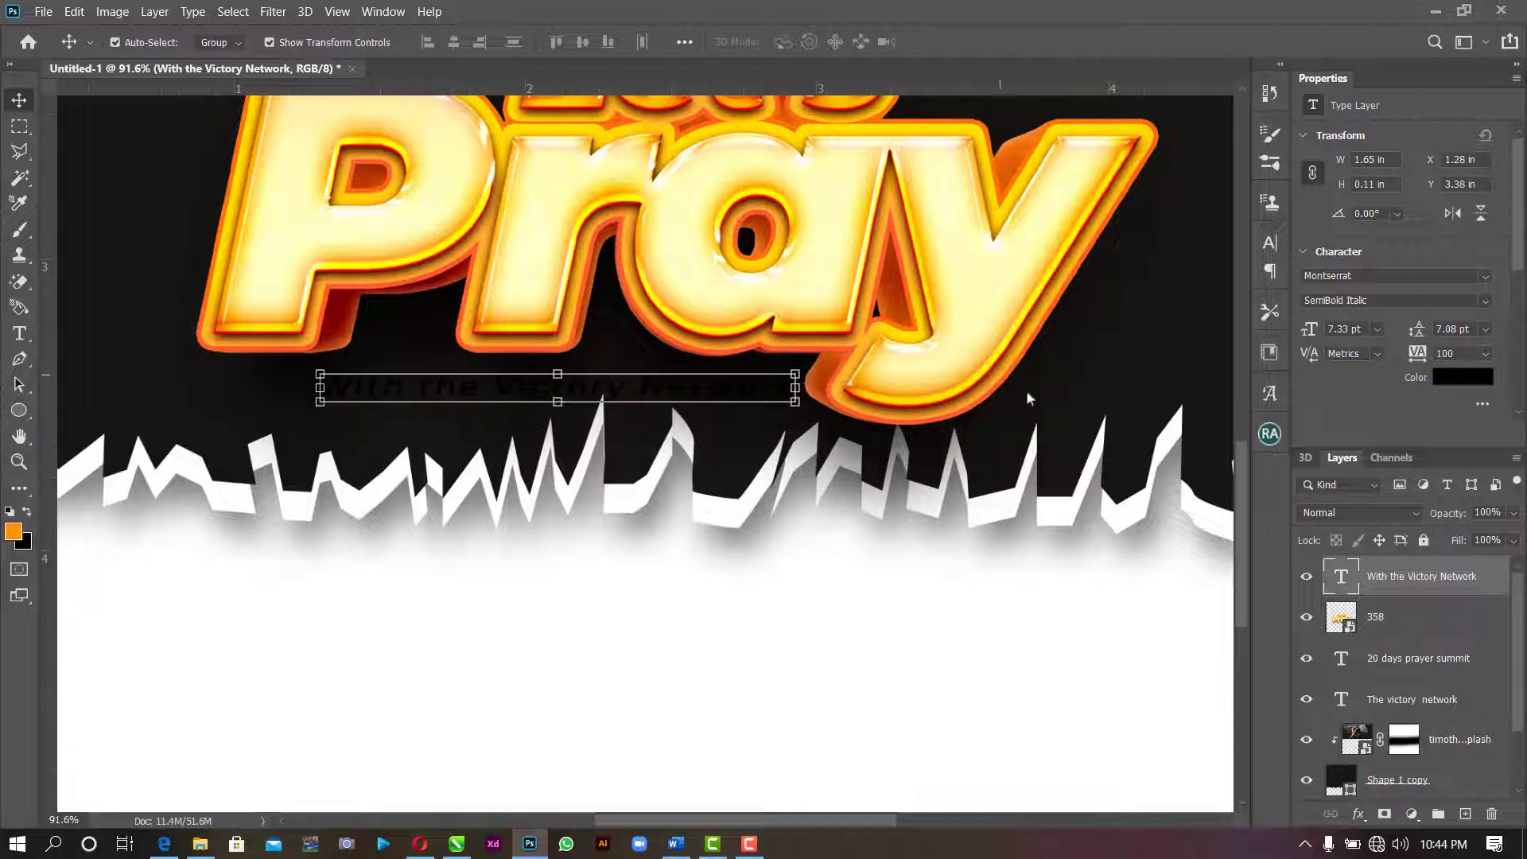
click(1463, 376)
text(ffffff)
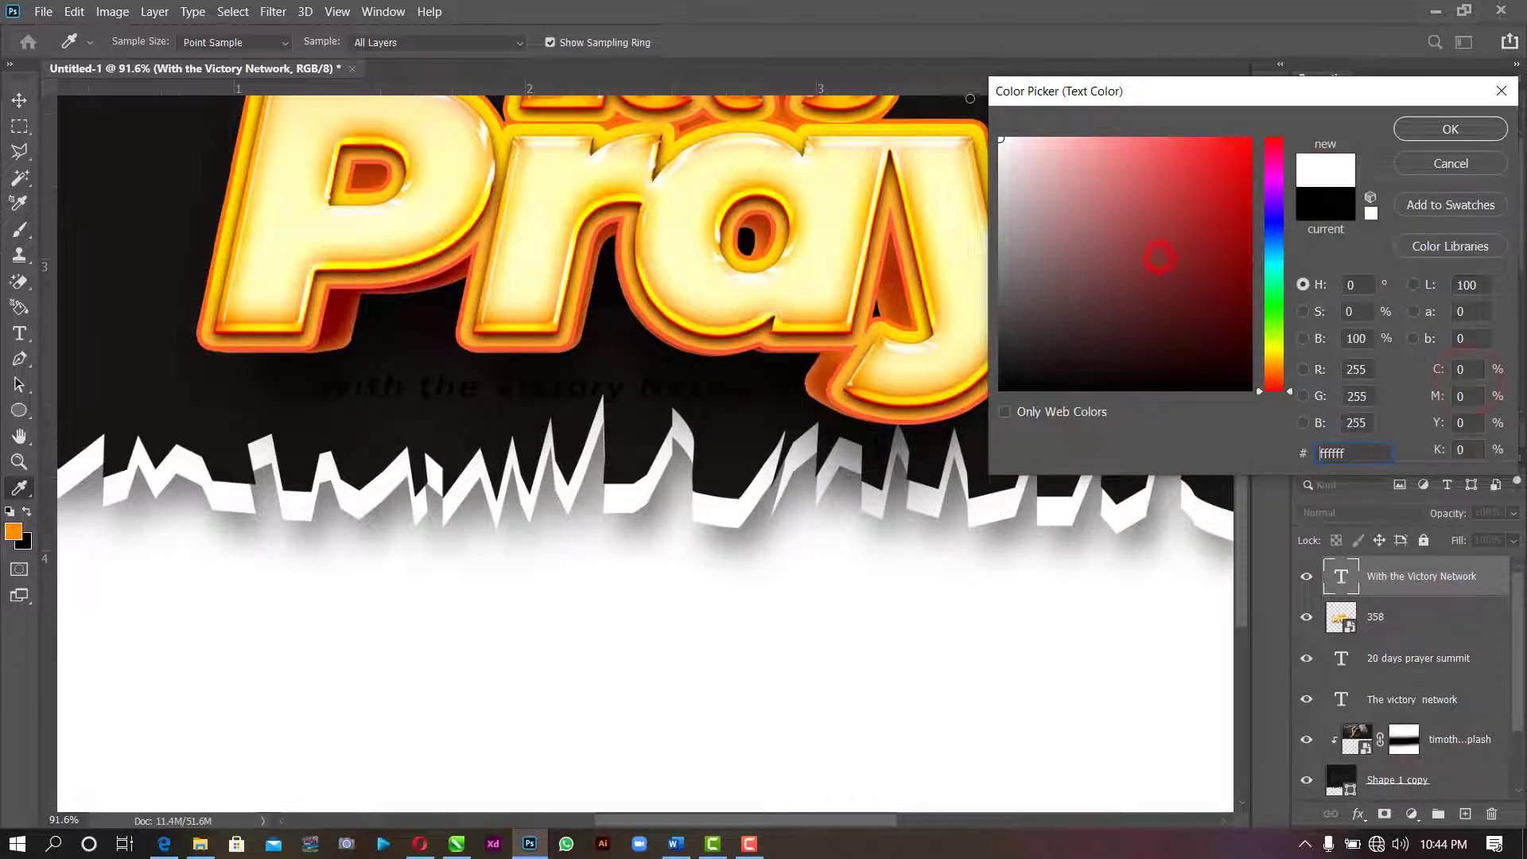
click(1475, 130)
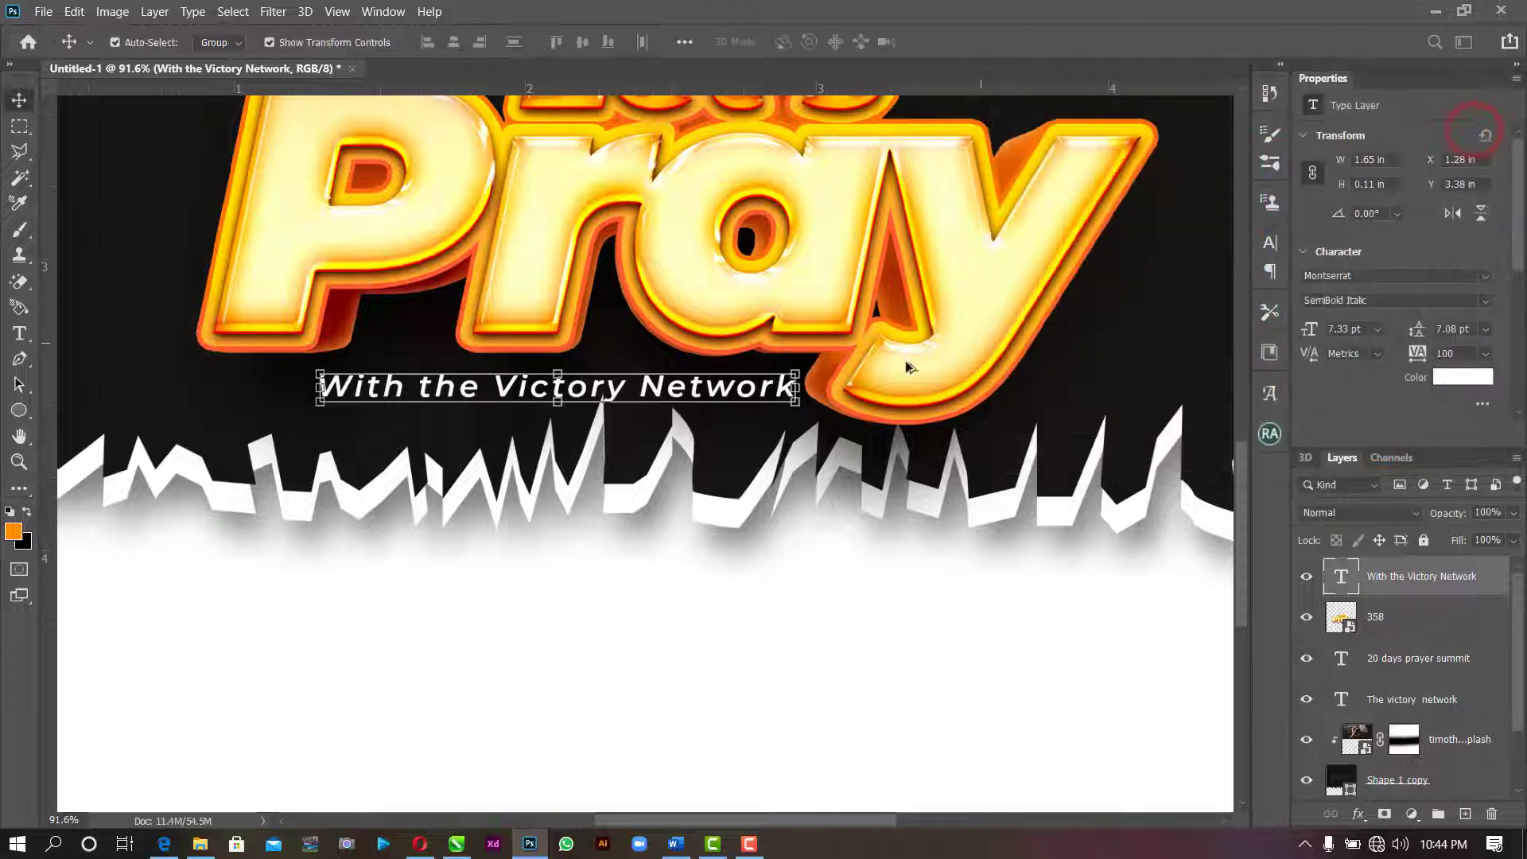
- Nudge the torn-edge layers Shape 1 and Shape 1 copy down together slightly, away from the tagline, and deselect them
scroll(884, 369, down, 3)
click(1097, 398)
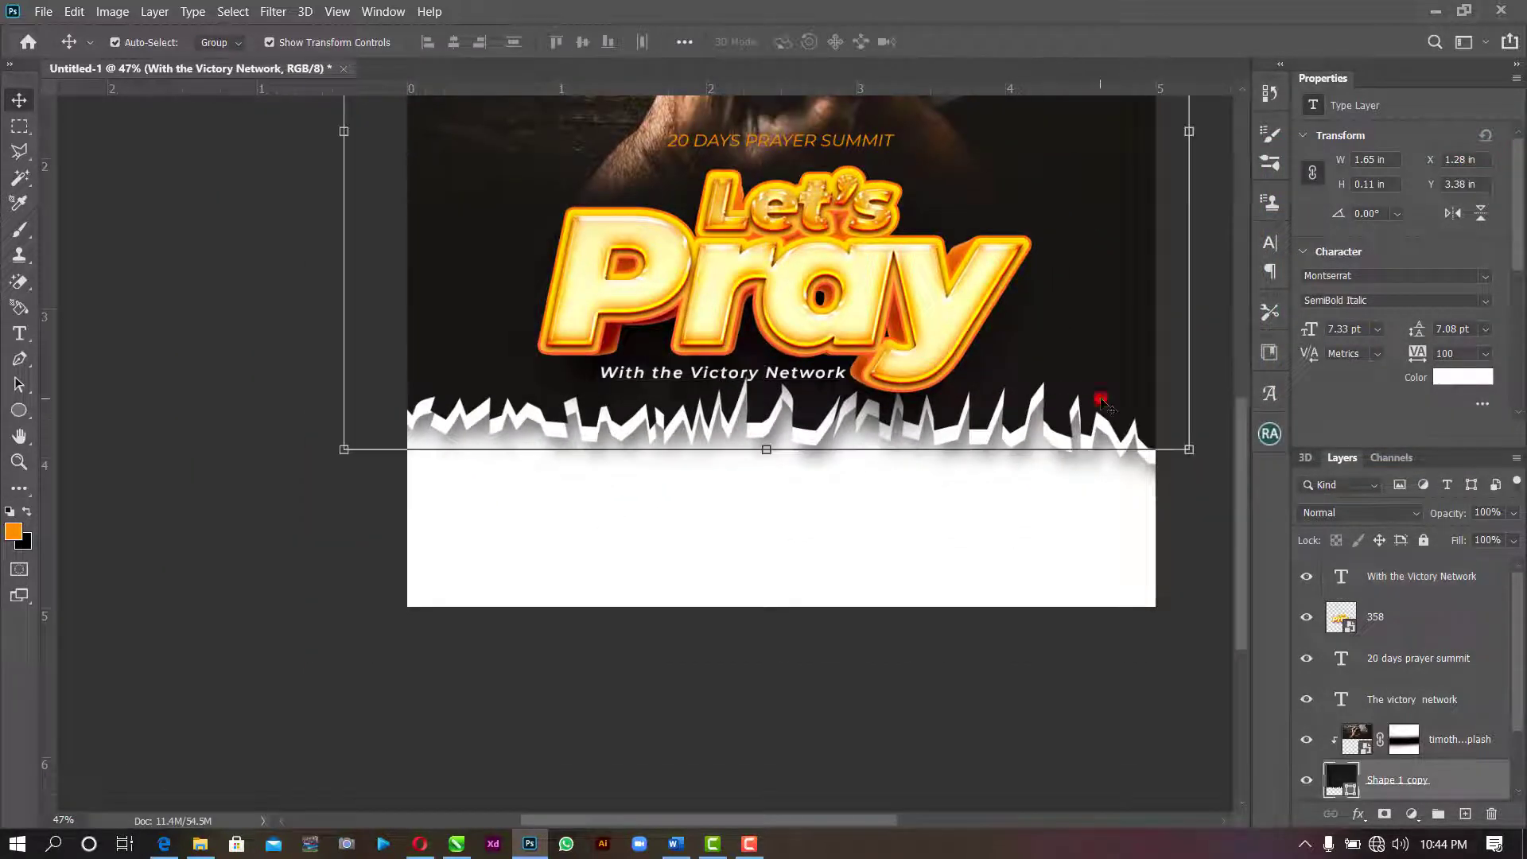
scroll(1016, 521, down, 2)
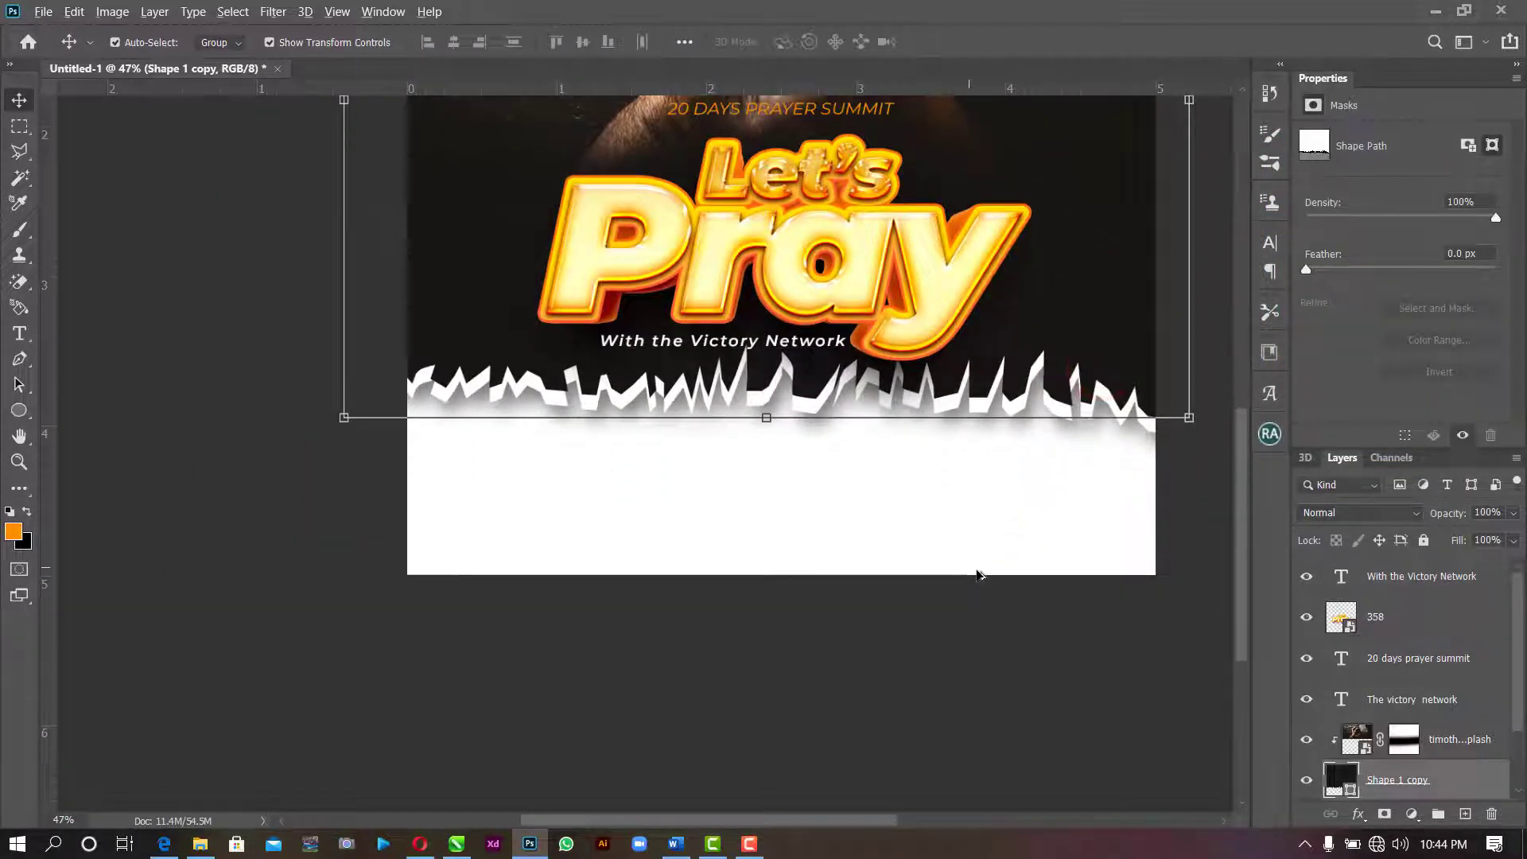
scroll(978, 574, up, 1)
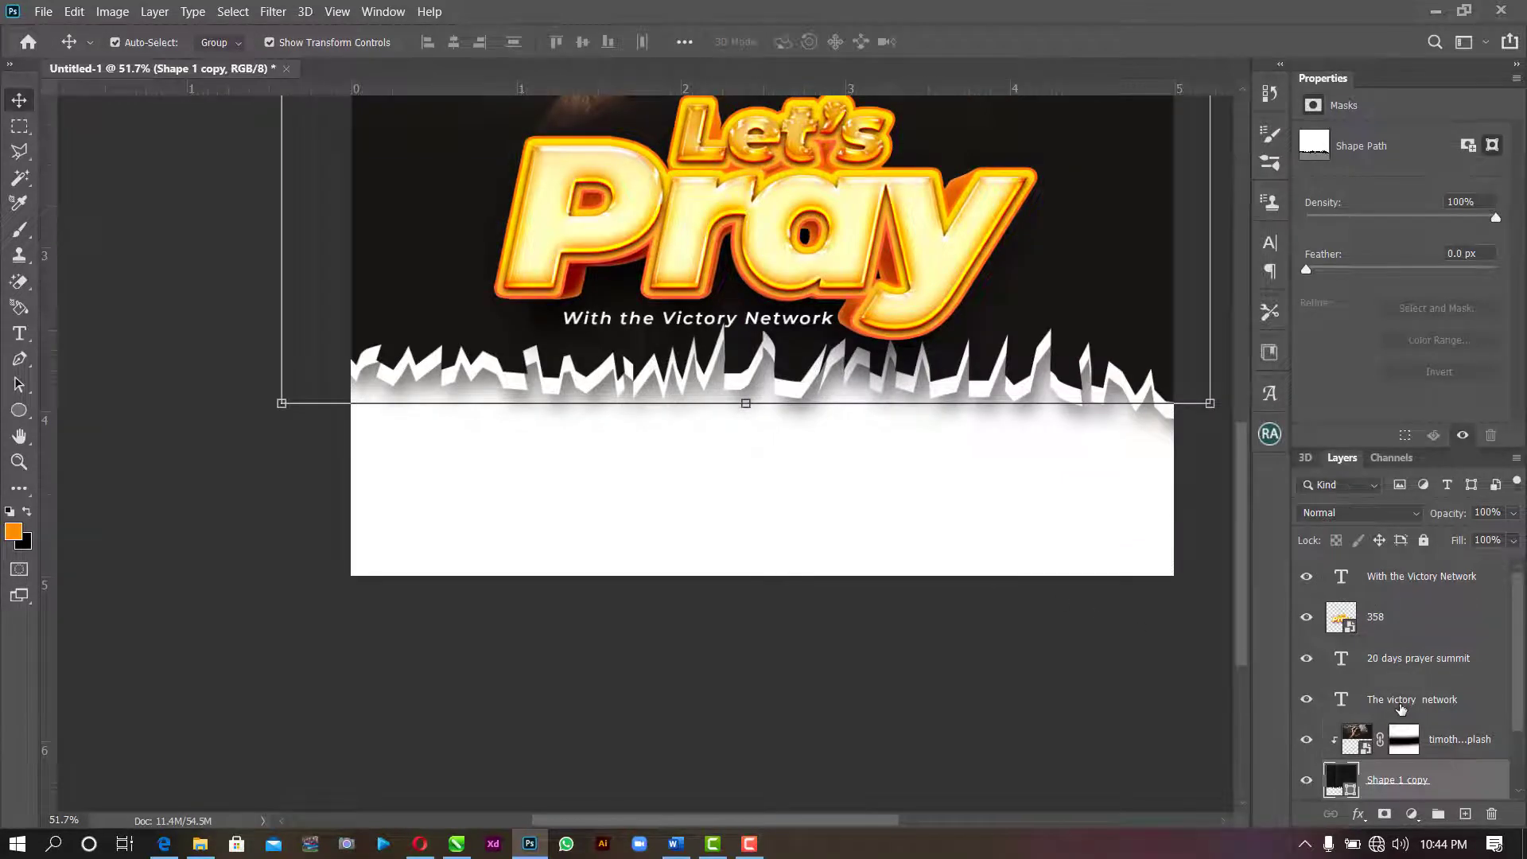
scroll(1401, 708, down, 2)
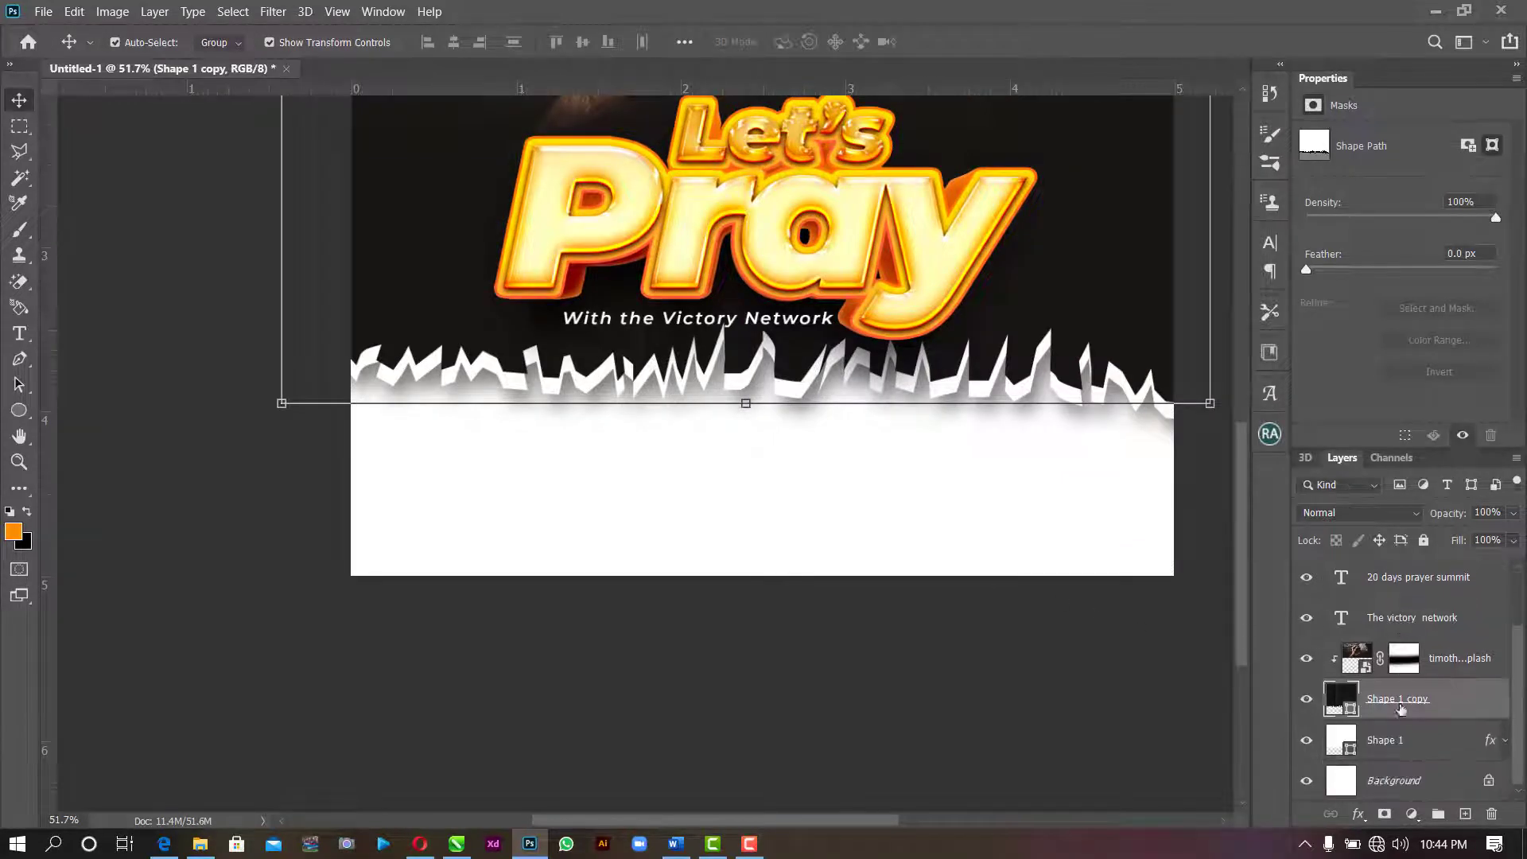
ctrl+click(1422, 740)
key(Down)
key(Down)
key(Down)
key(Down)
key(Down)
key(Down)
key(Down)
key(Down)
key(Down)
key(Down)
key(Down)
key(Down)
key(Down)
key(Down)
key(Down)
key(Down)
key(Down)
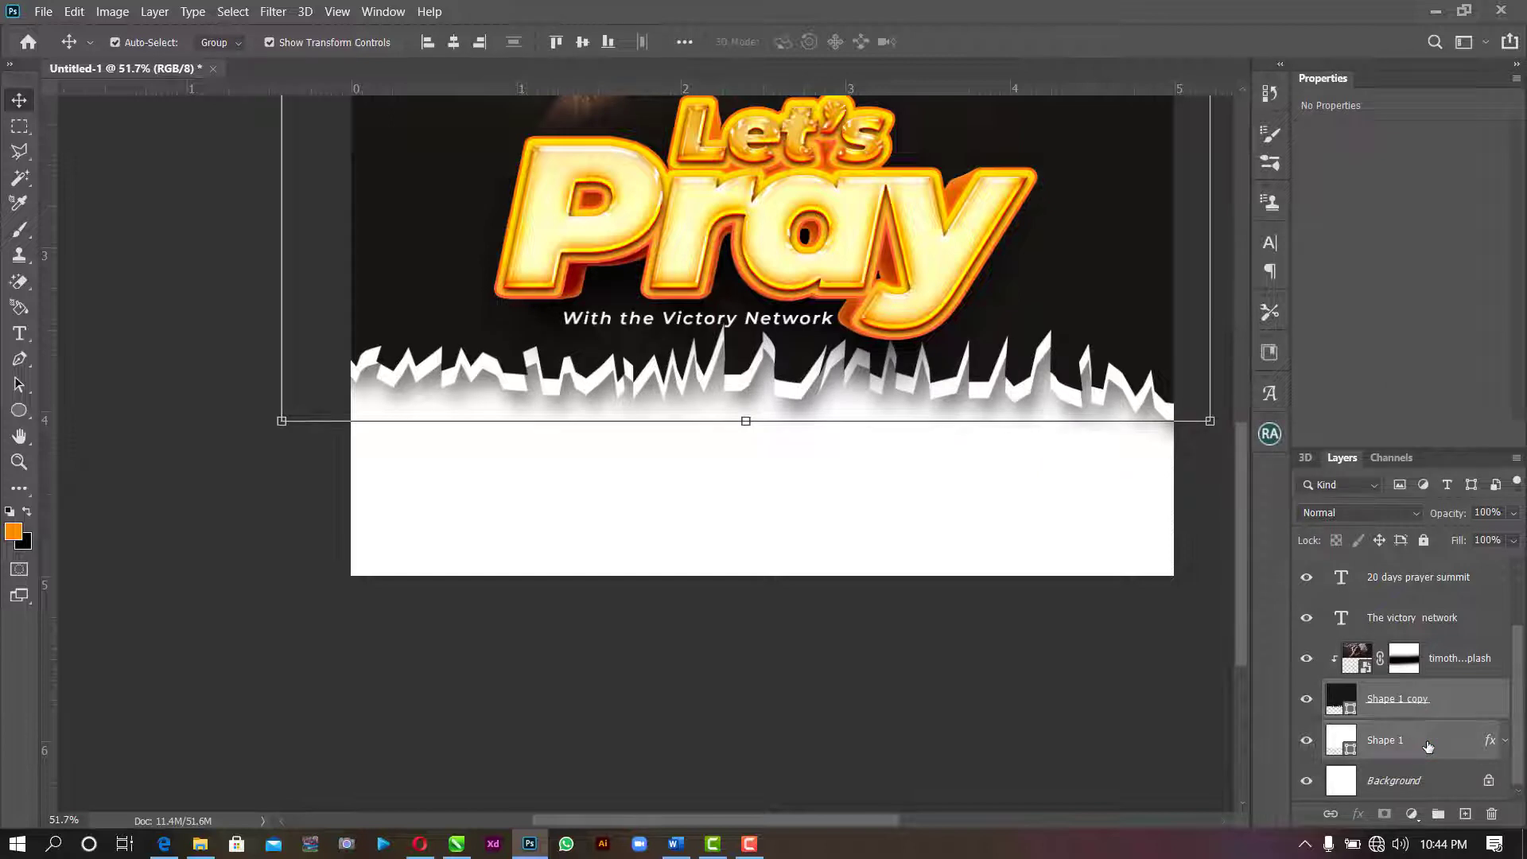
key(Down)
key(Down)
key(Down)
key(Down)
key(Down)
key(Down)
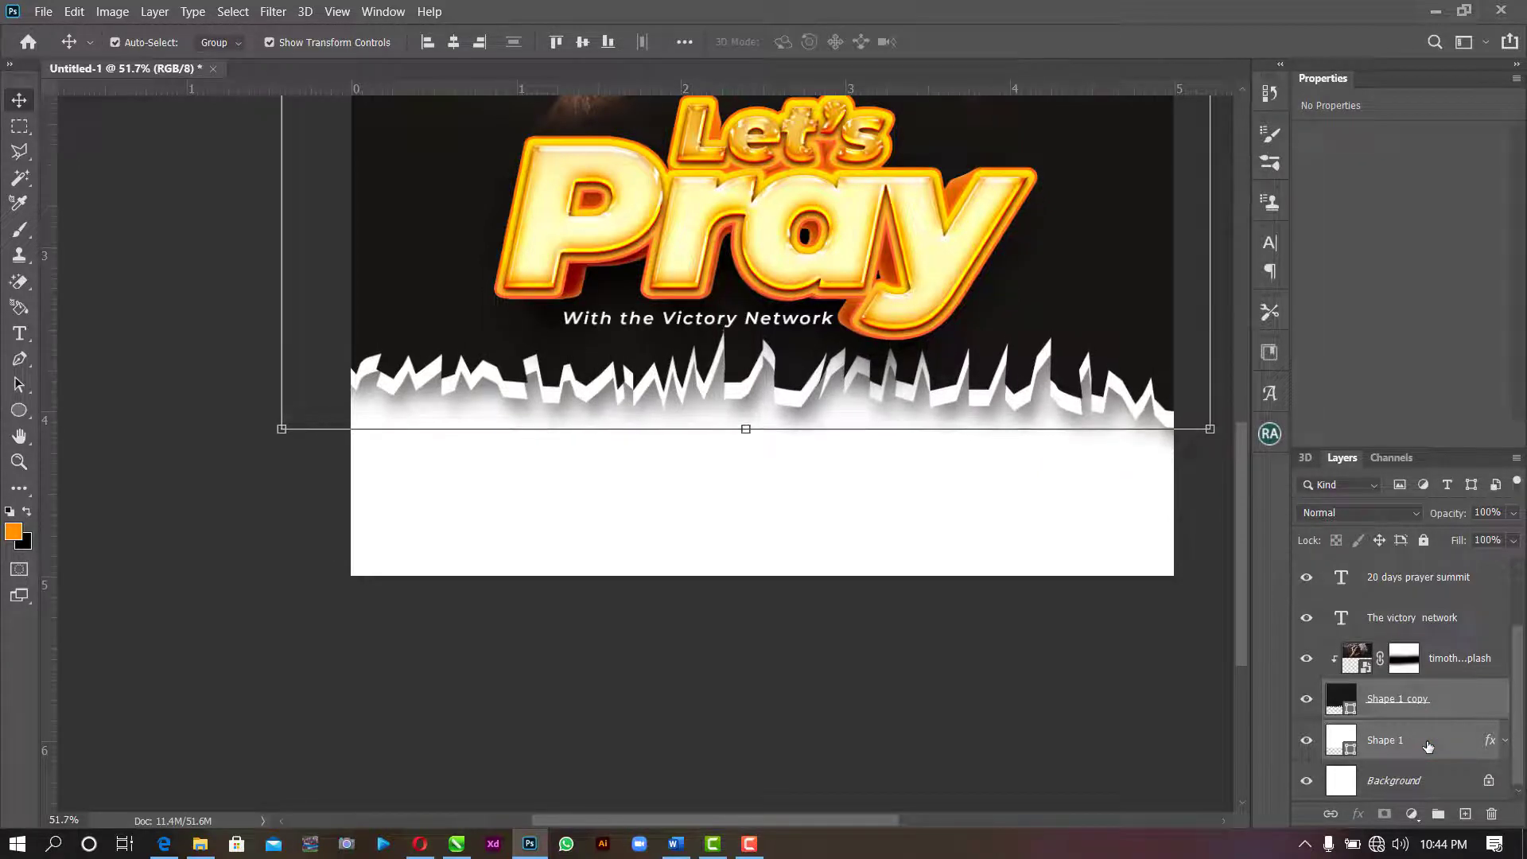
click(743, 691)
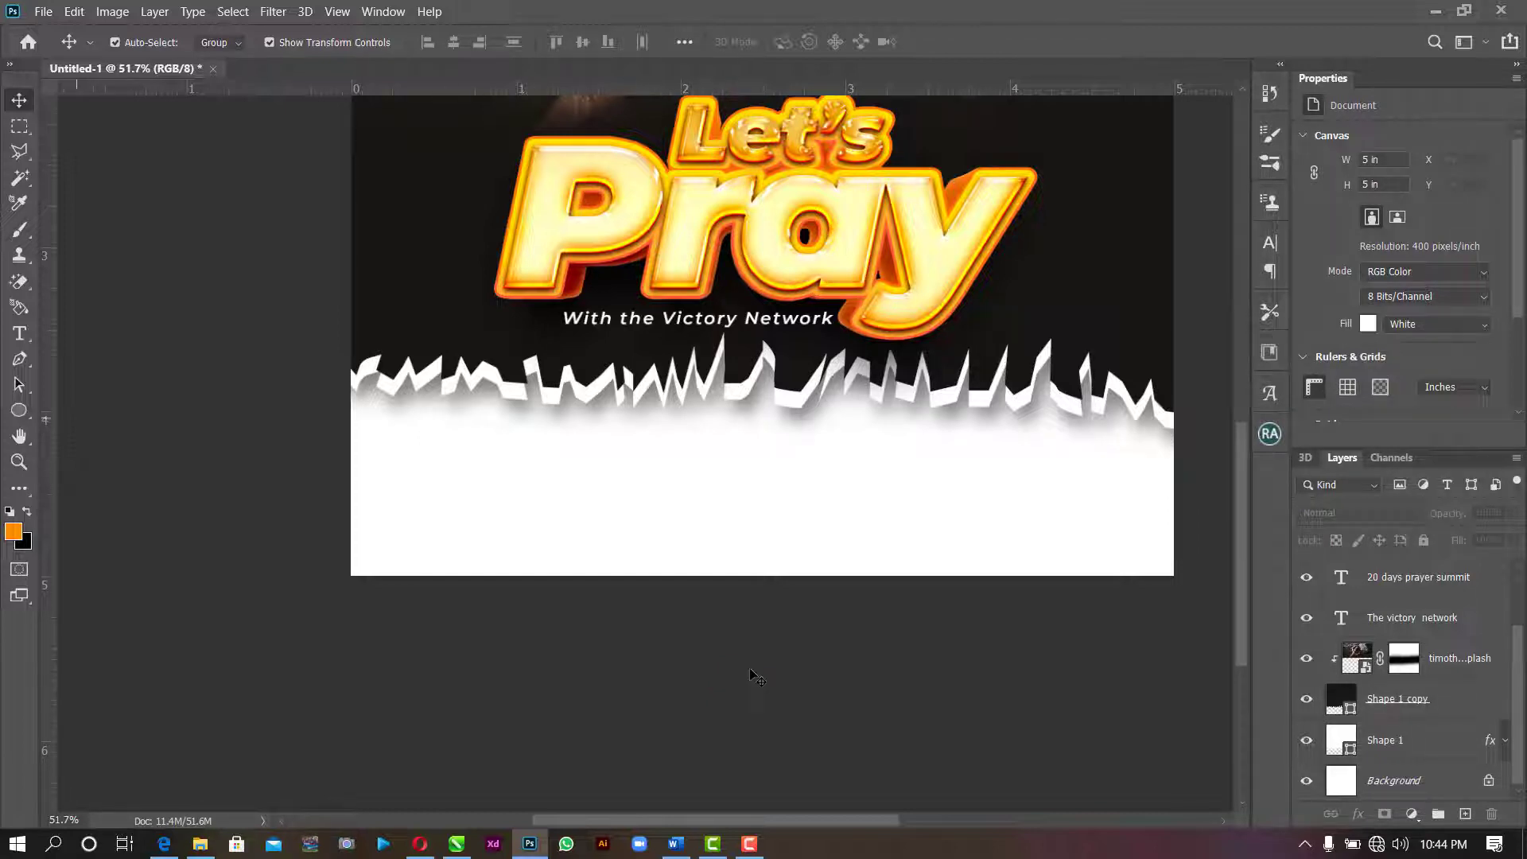
- Copy the venue address line from the Word event text and paste it as new text on the flyer's white area
click(677, 844)
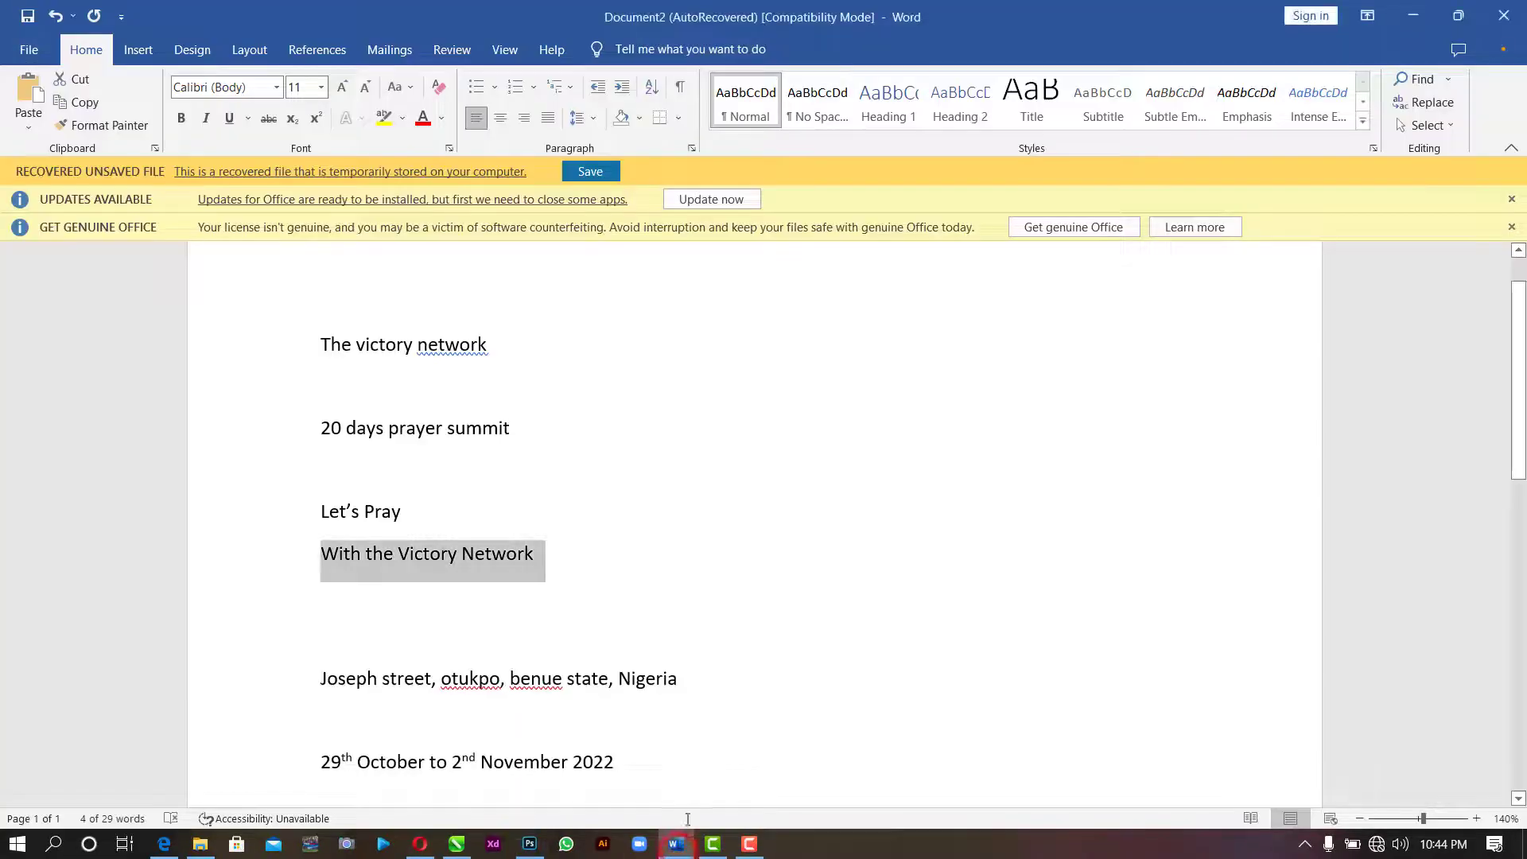
drag(715, 681, 307, 684)
key(ctrl+c)
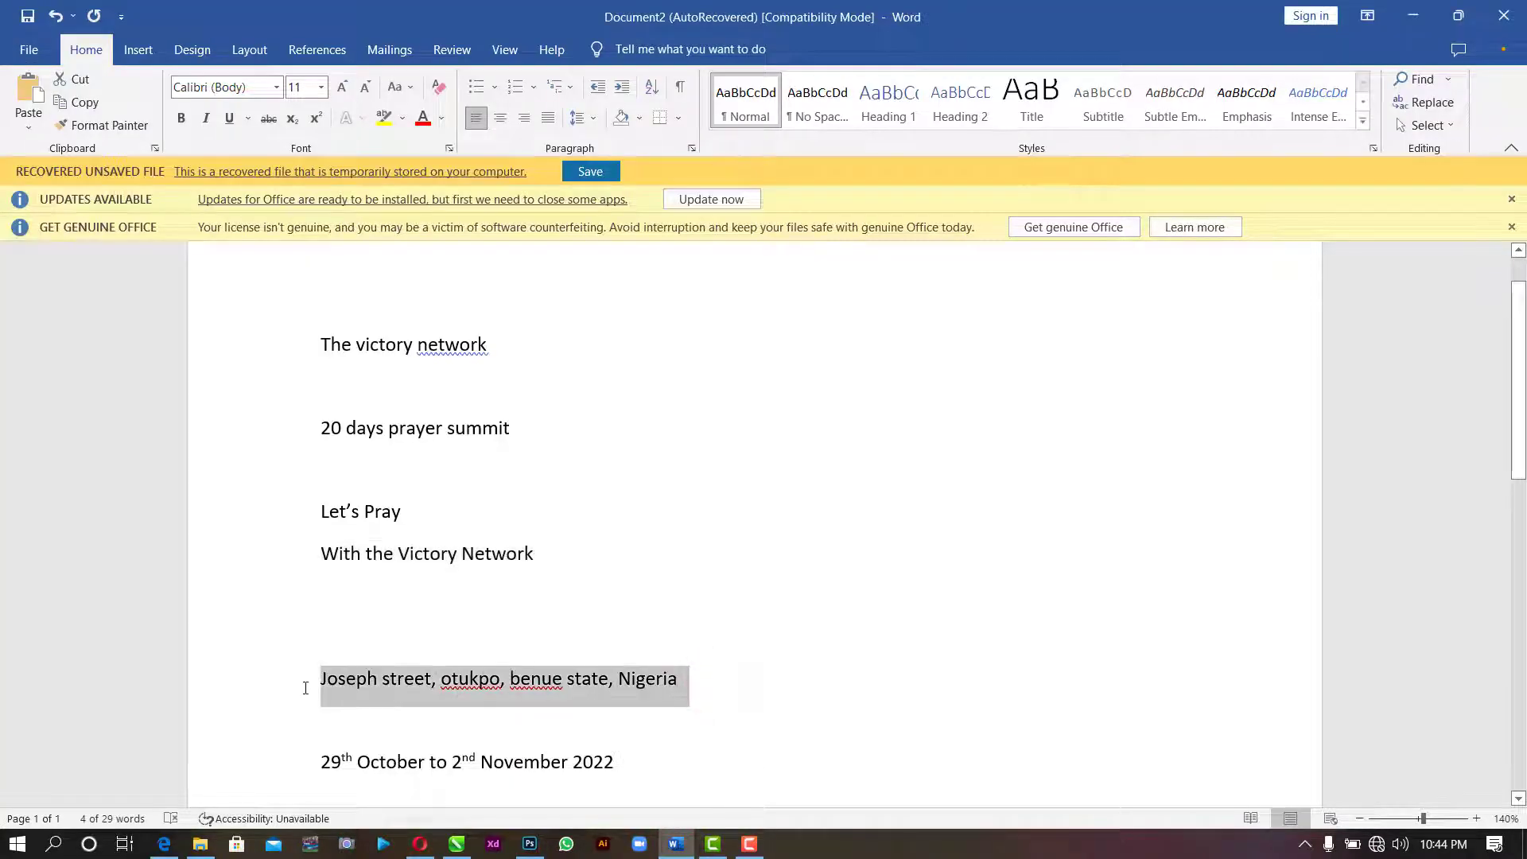
click(529, 844)
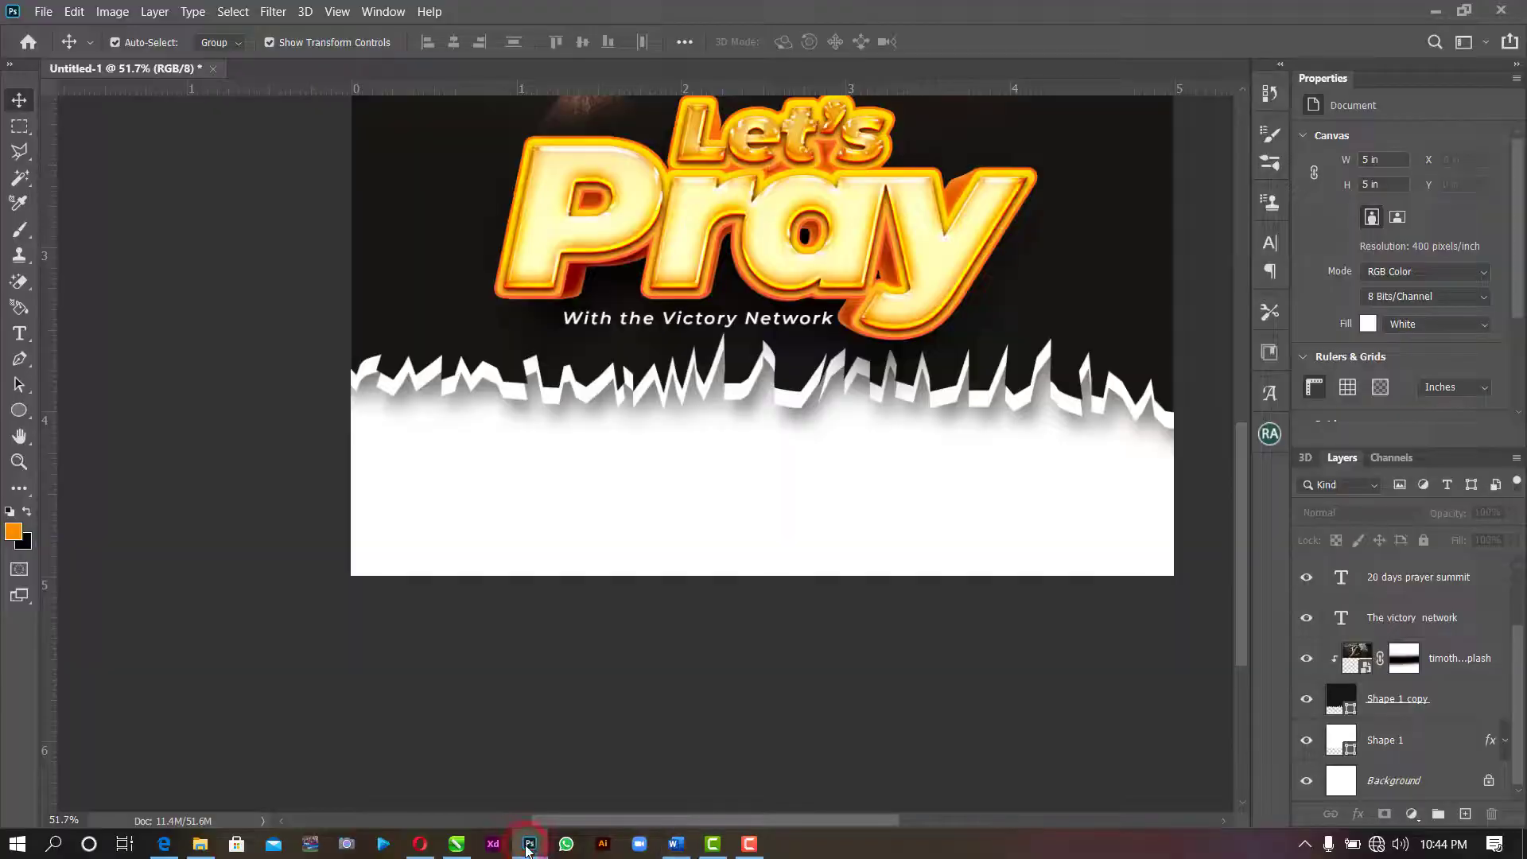
key(t)
click(418, 472)
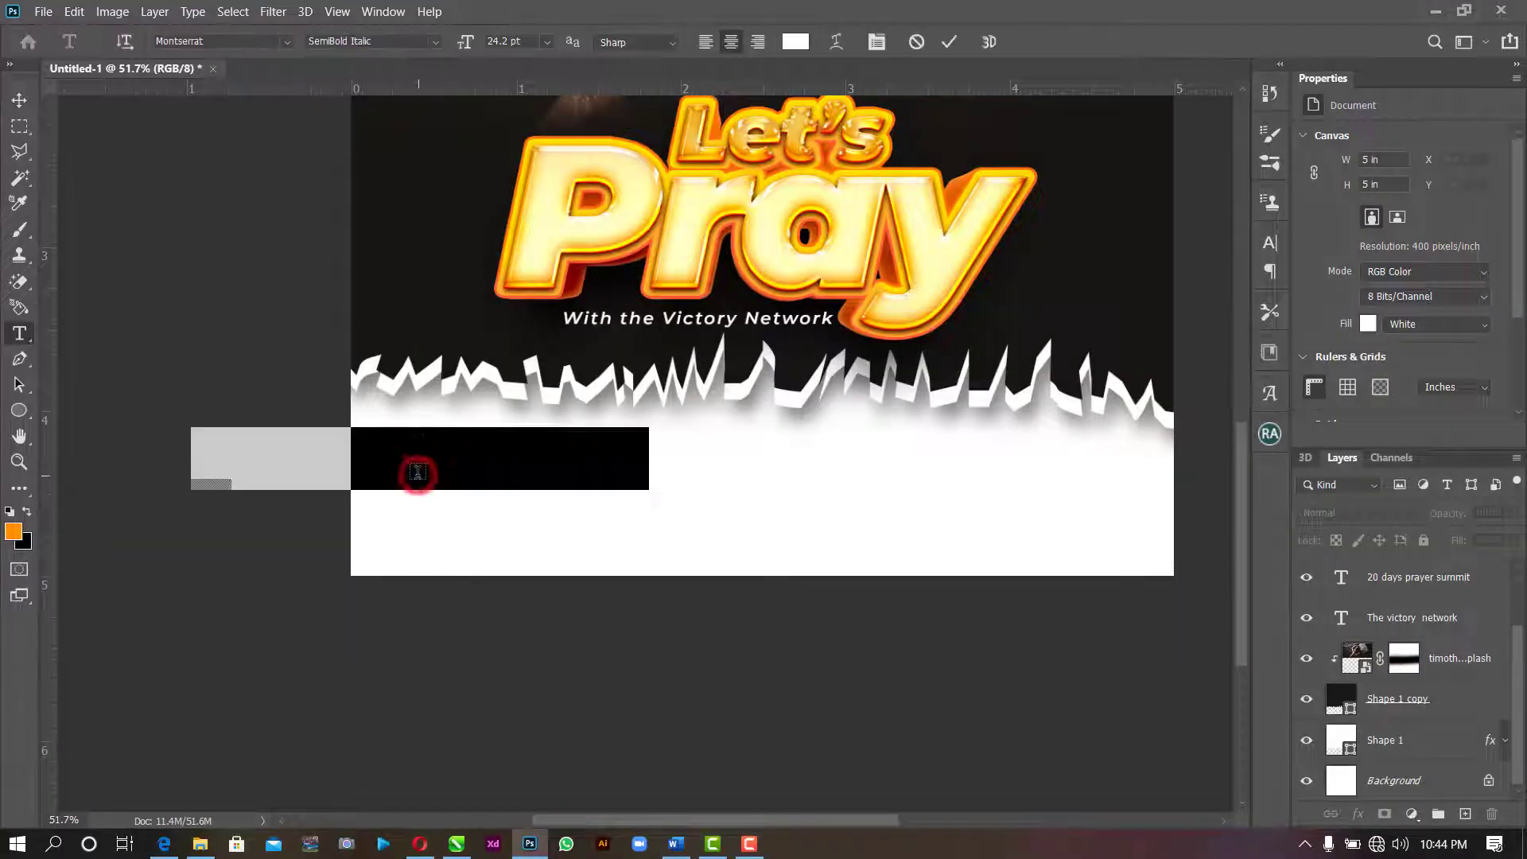
key(ctrl+v)
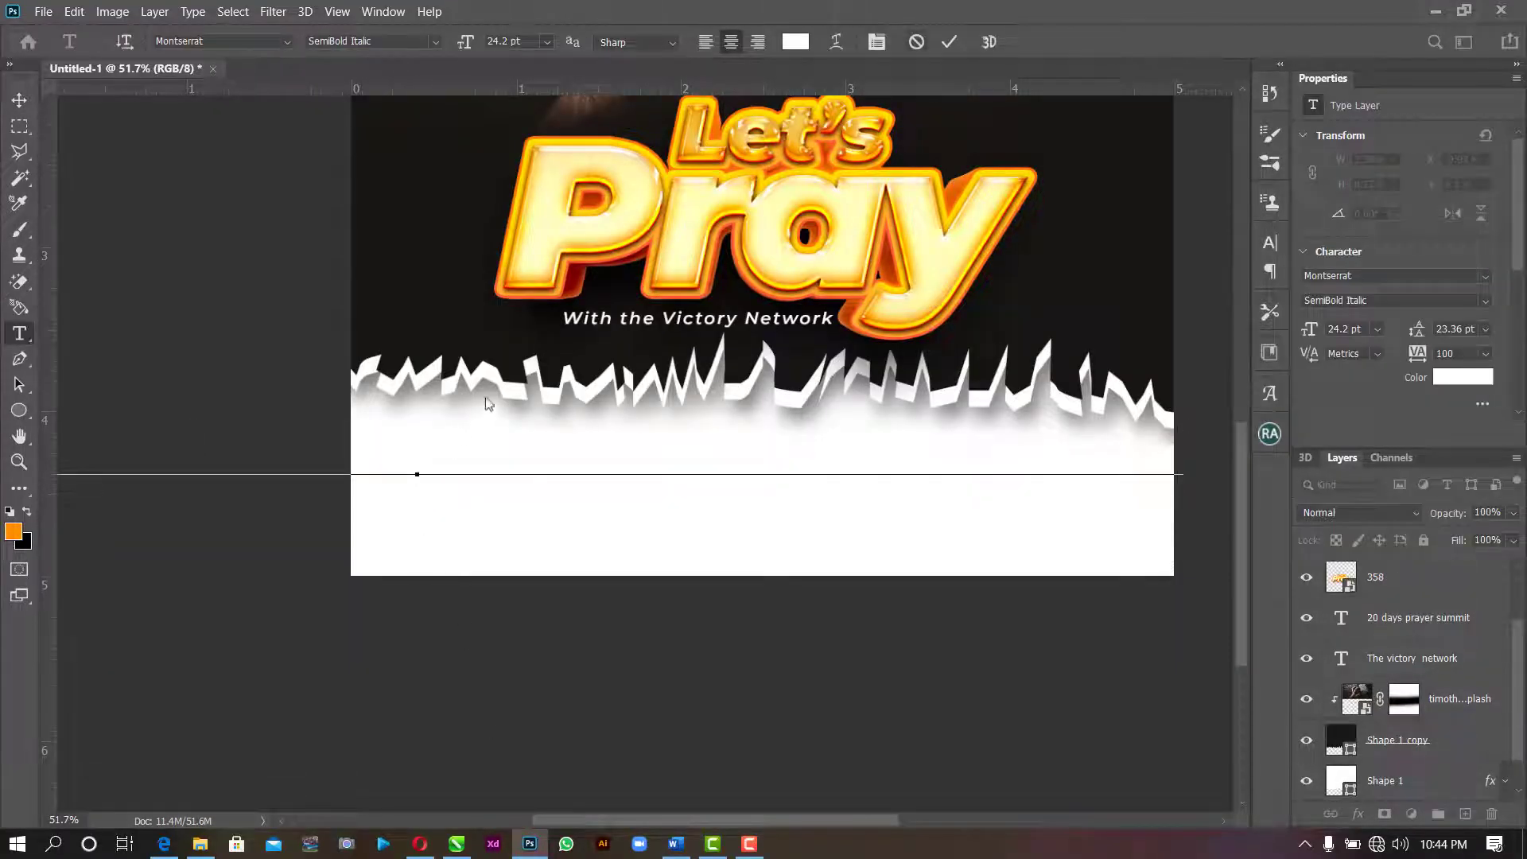
- Change the colour of the whole address text to black
key(ctrl+a)
click(794, 42)
drag(1075, 317, 1346, 469)
click(1442, 135)
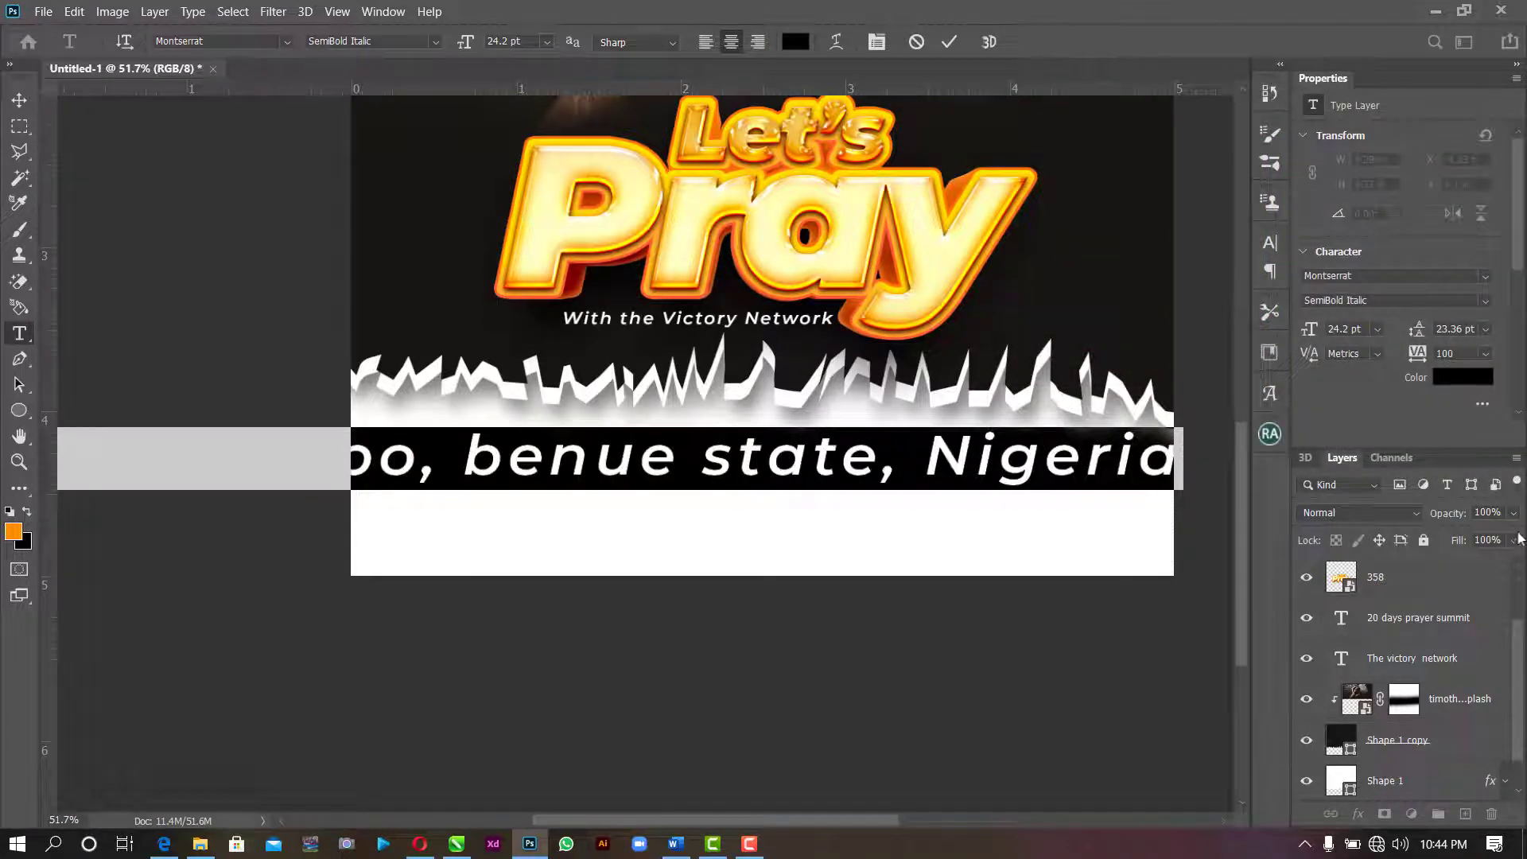
- Set the address text's tracking to 0 and its weight to Montserrat Medium, and commit the text
click(1485, 354)
click(1465, 477)
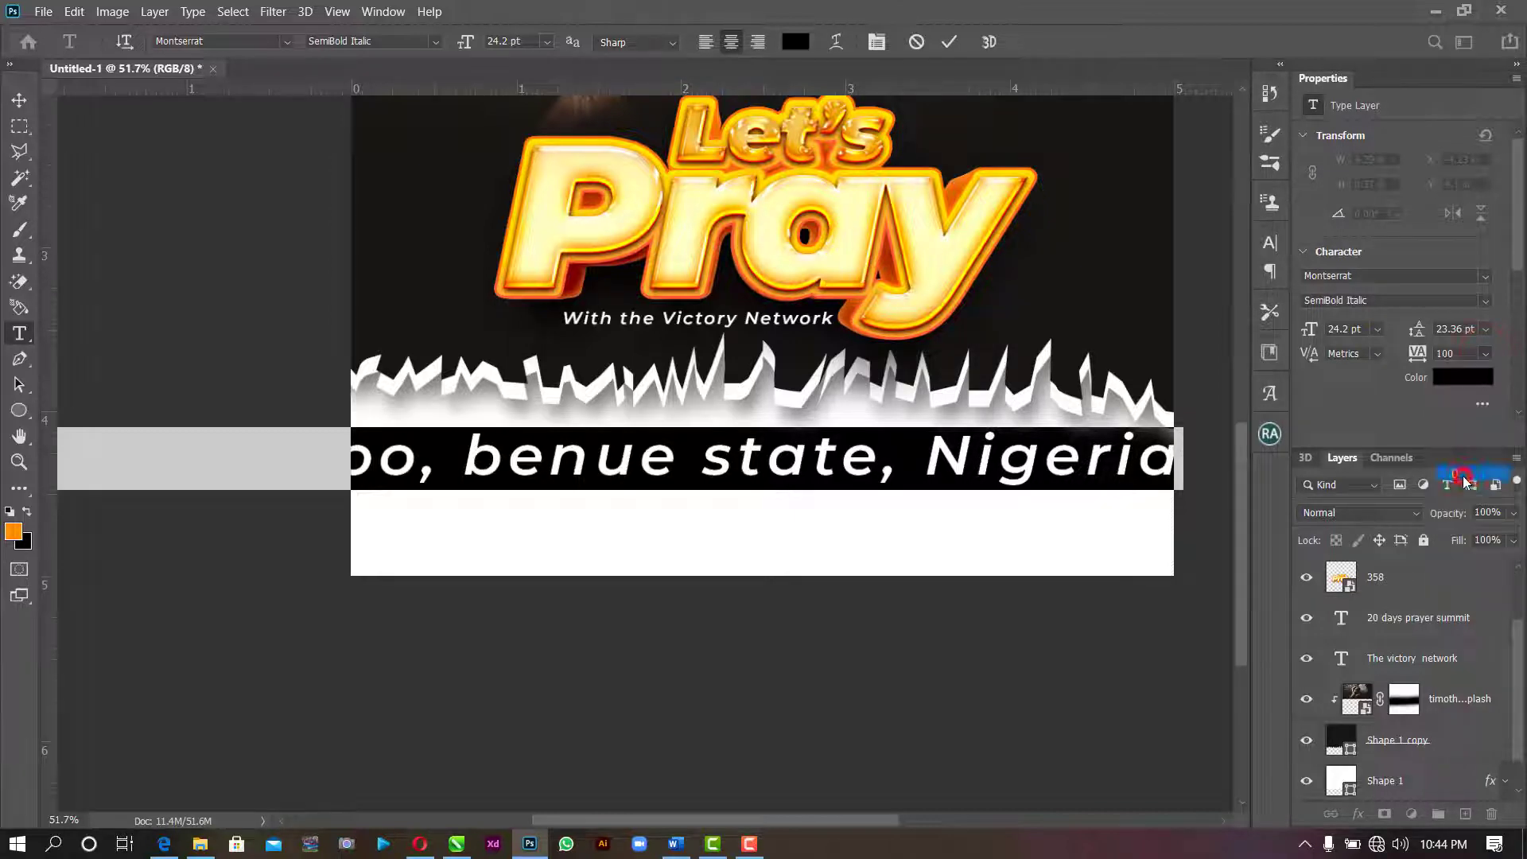
click(1484, 300)
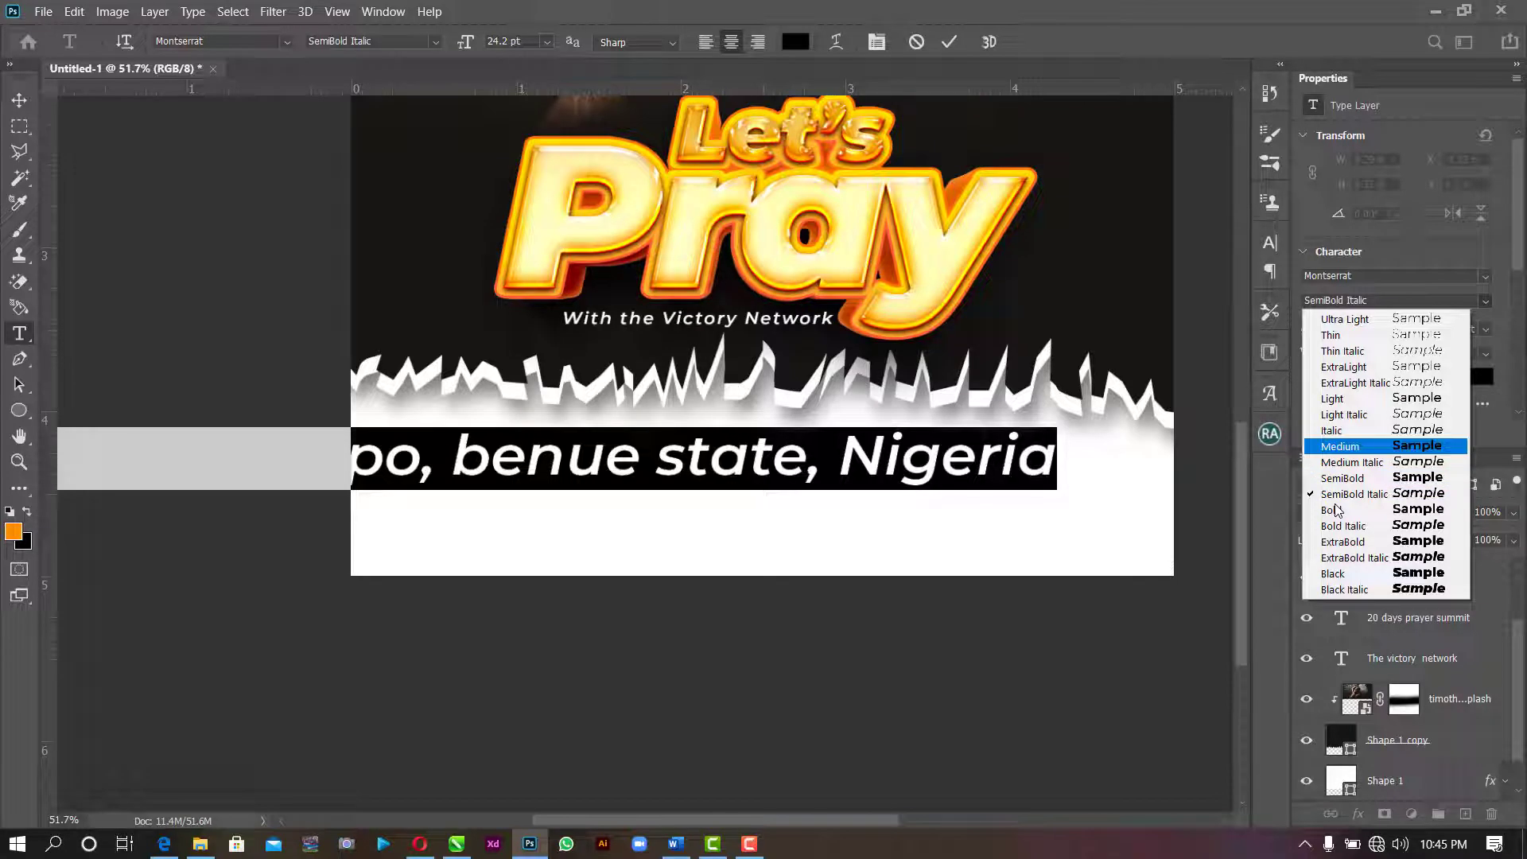
click(1344, 453)
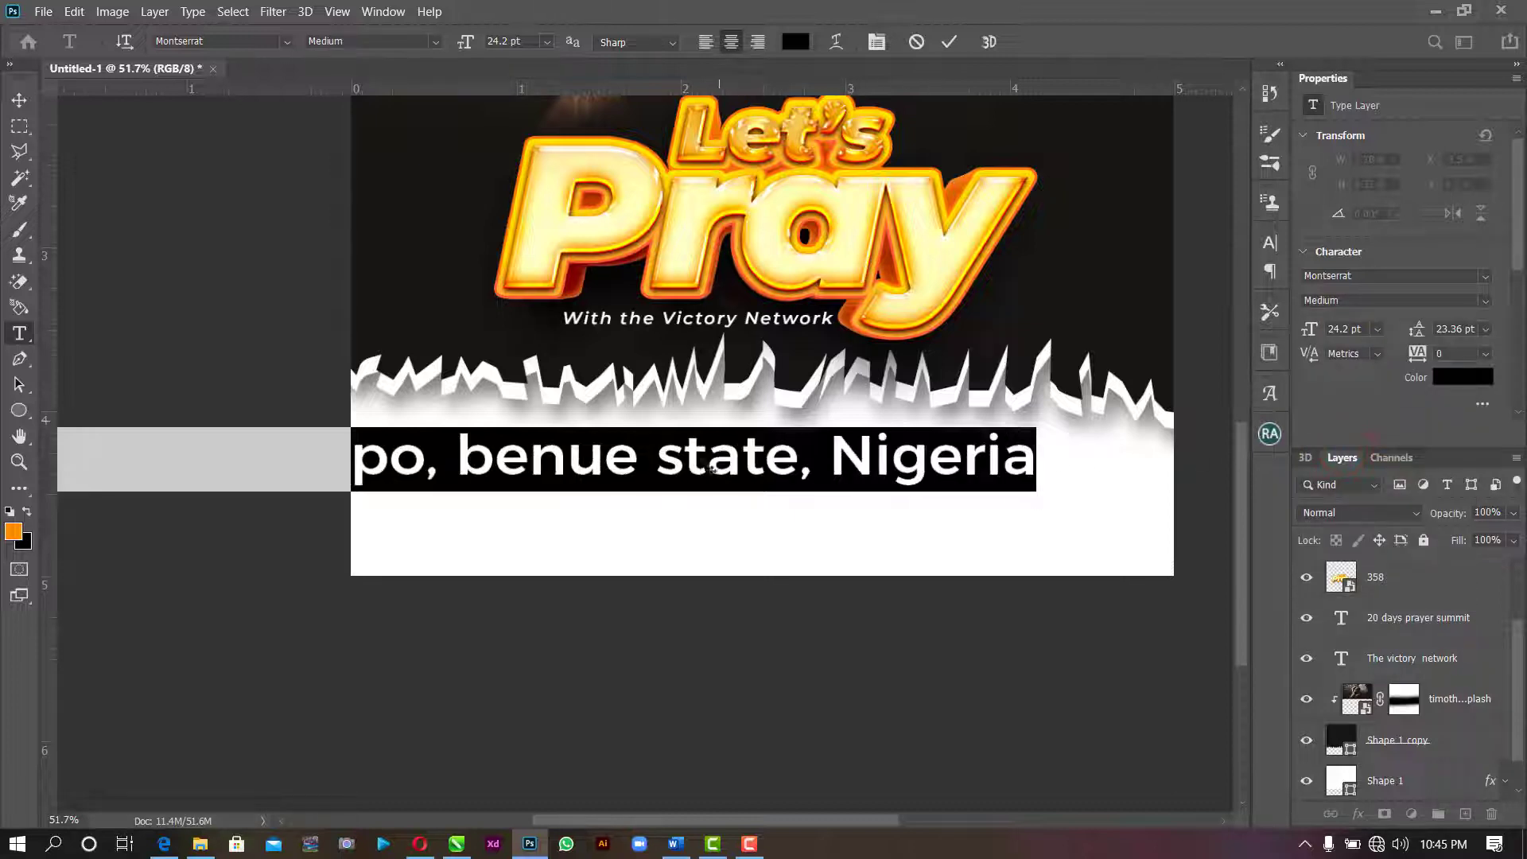
drag(712, 469, 683, 465)
click(950, 41)
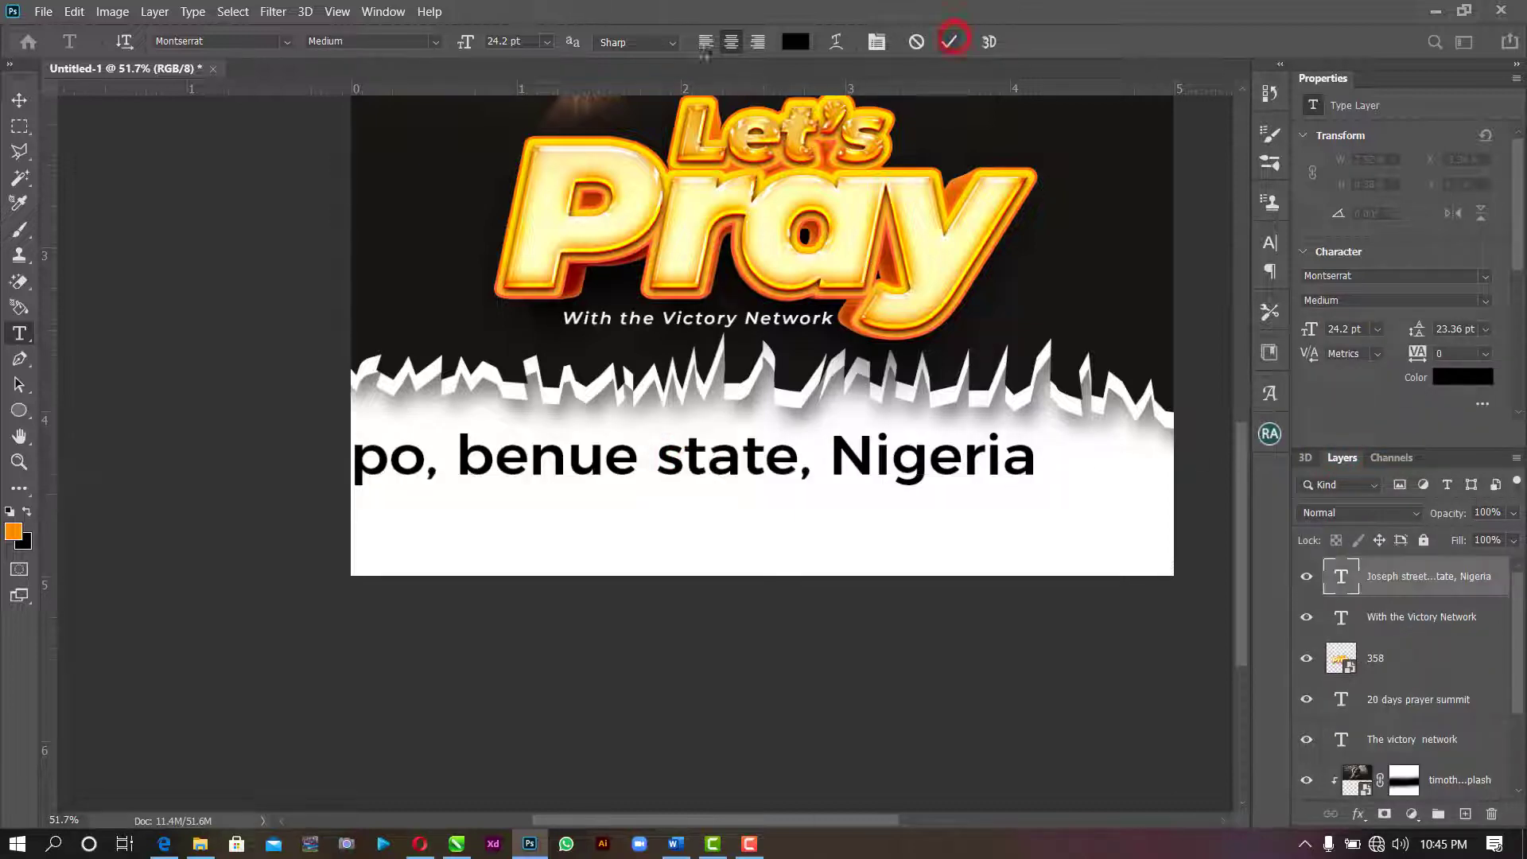
- Scale the venue address text down to about 31% and place it on the white area below the torn edge
click(19, 98)
drag(639, 459, 832, 468)
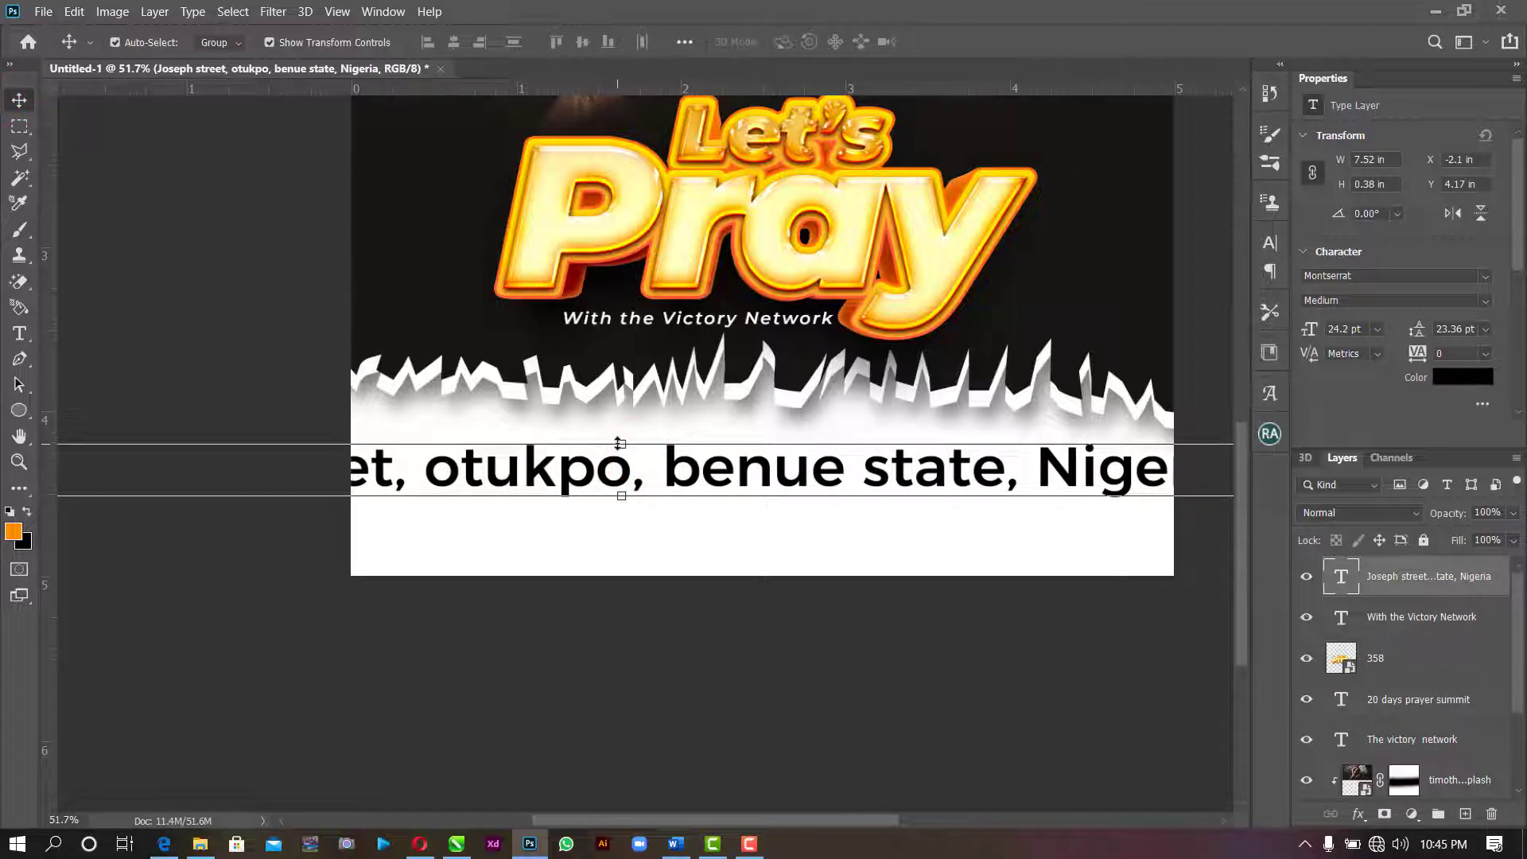
drag(619, 443, 617, 484)
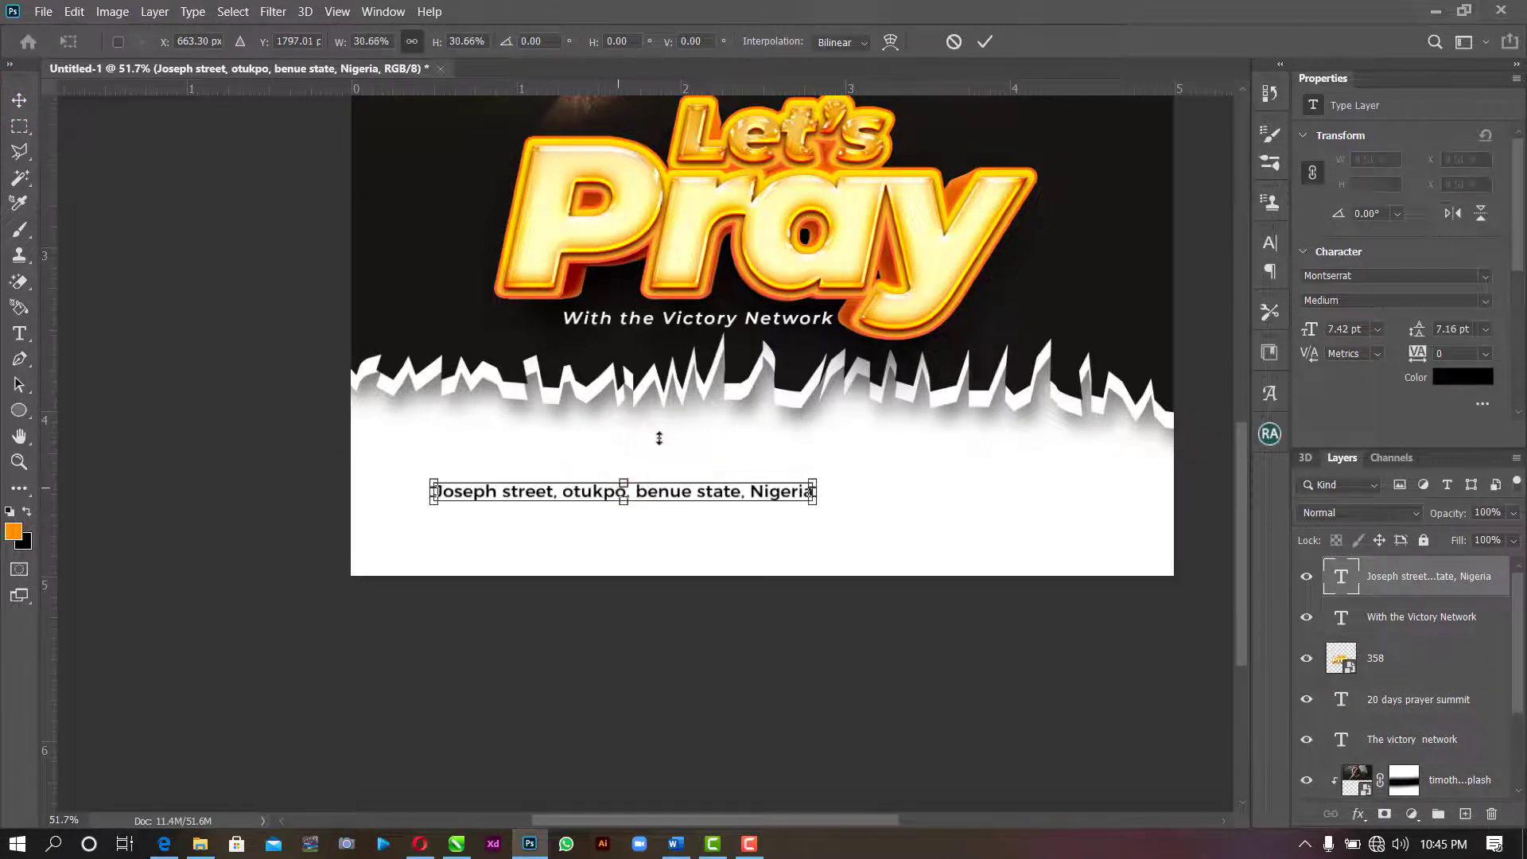
click(984, 41)
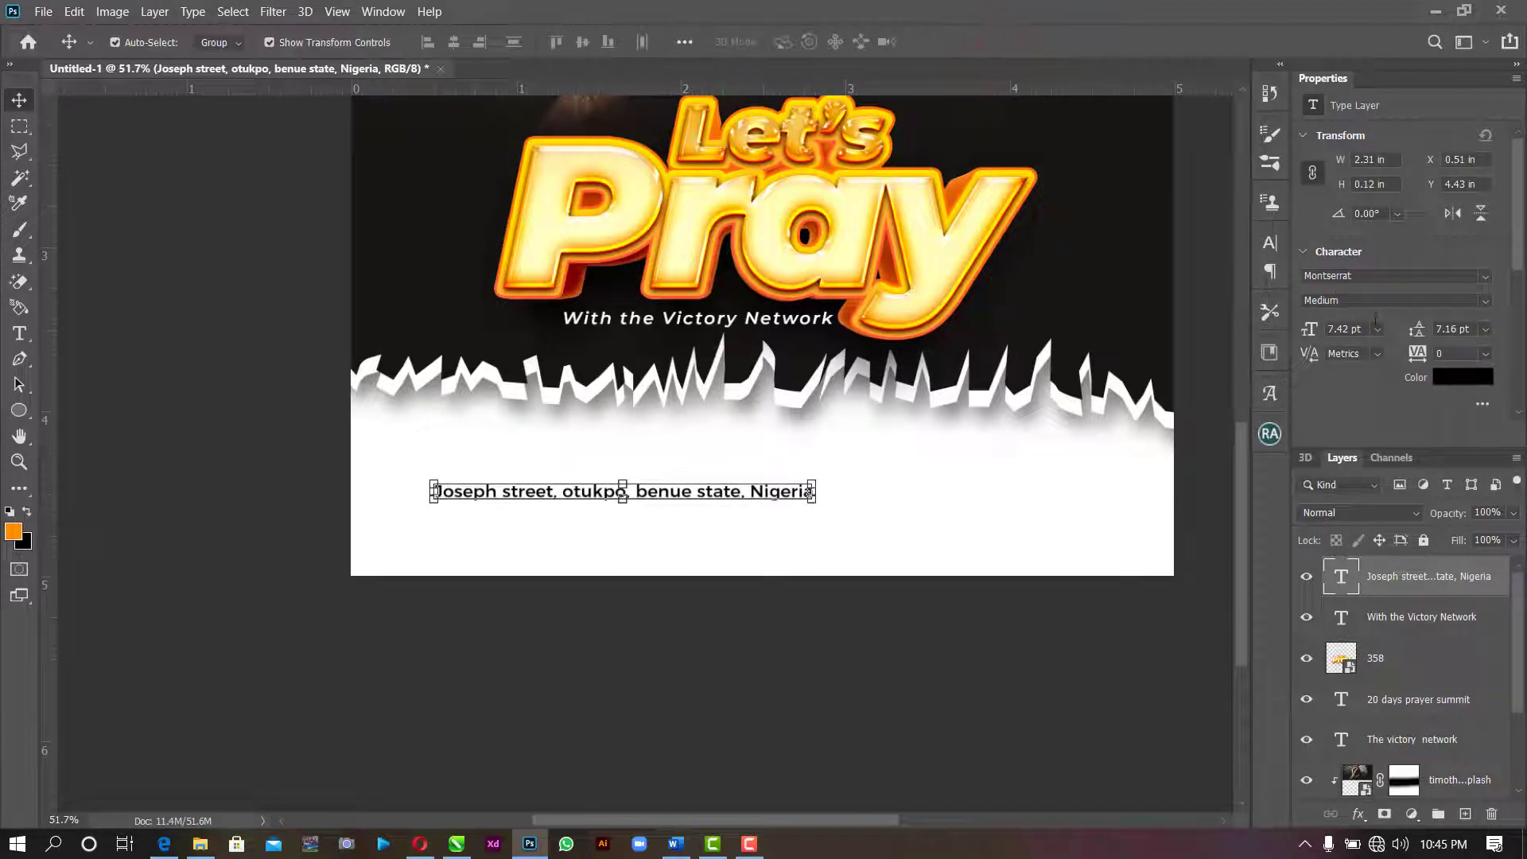
- Set the venue address text to All Caps
scroll(1374, 318, down, 2)
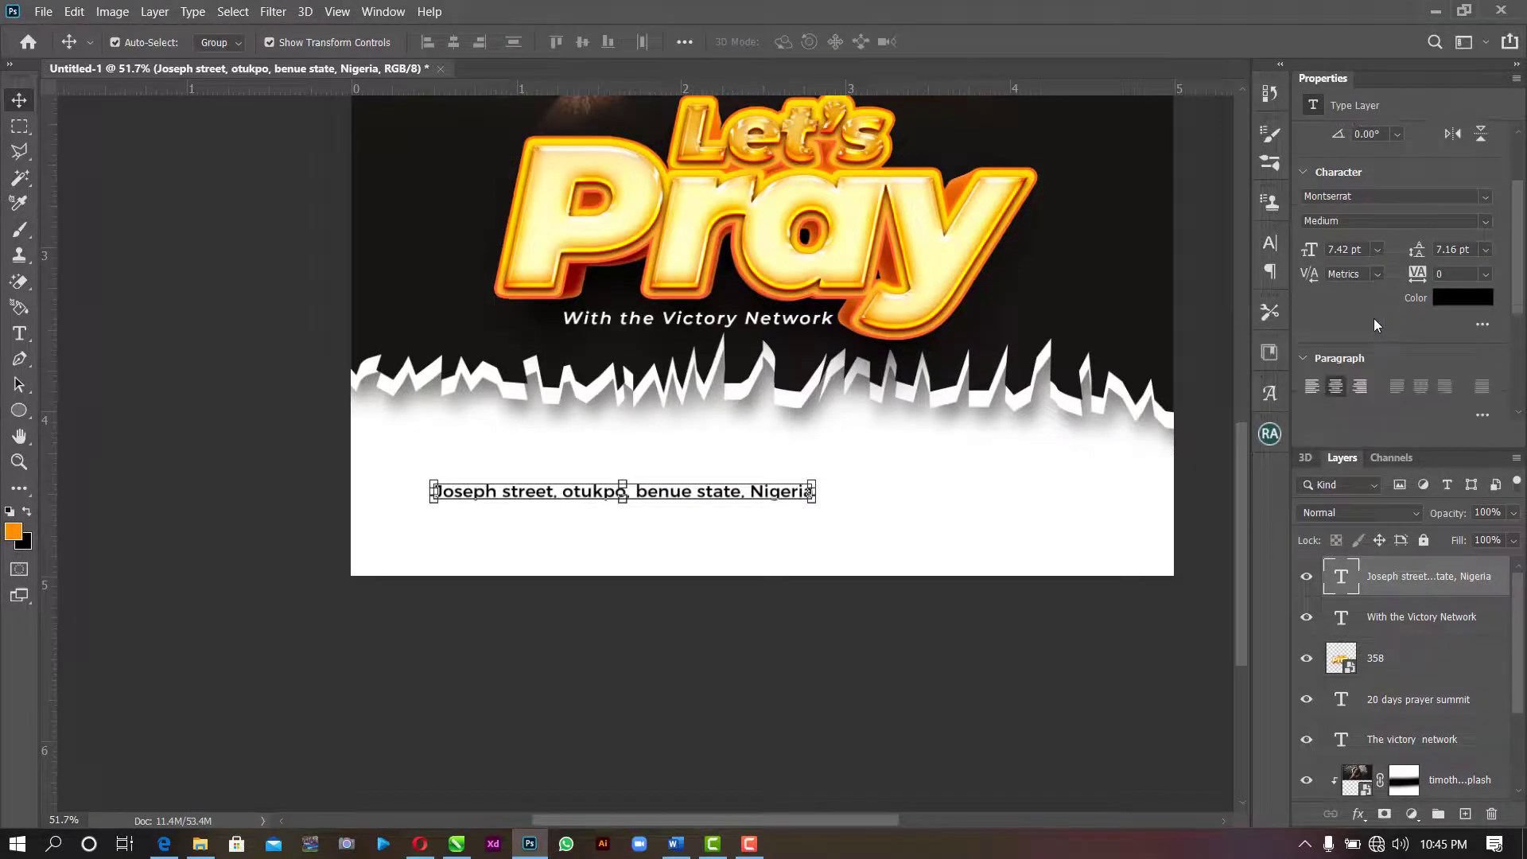
scroll(1374, 321, down, 4)
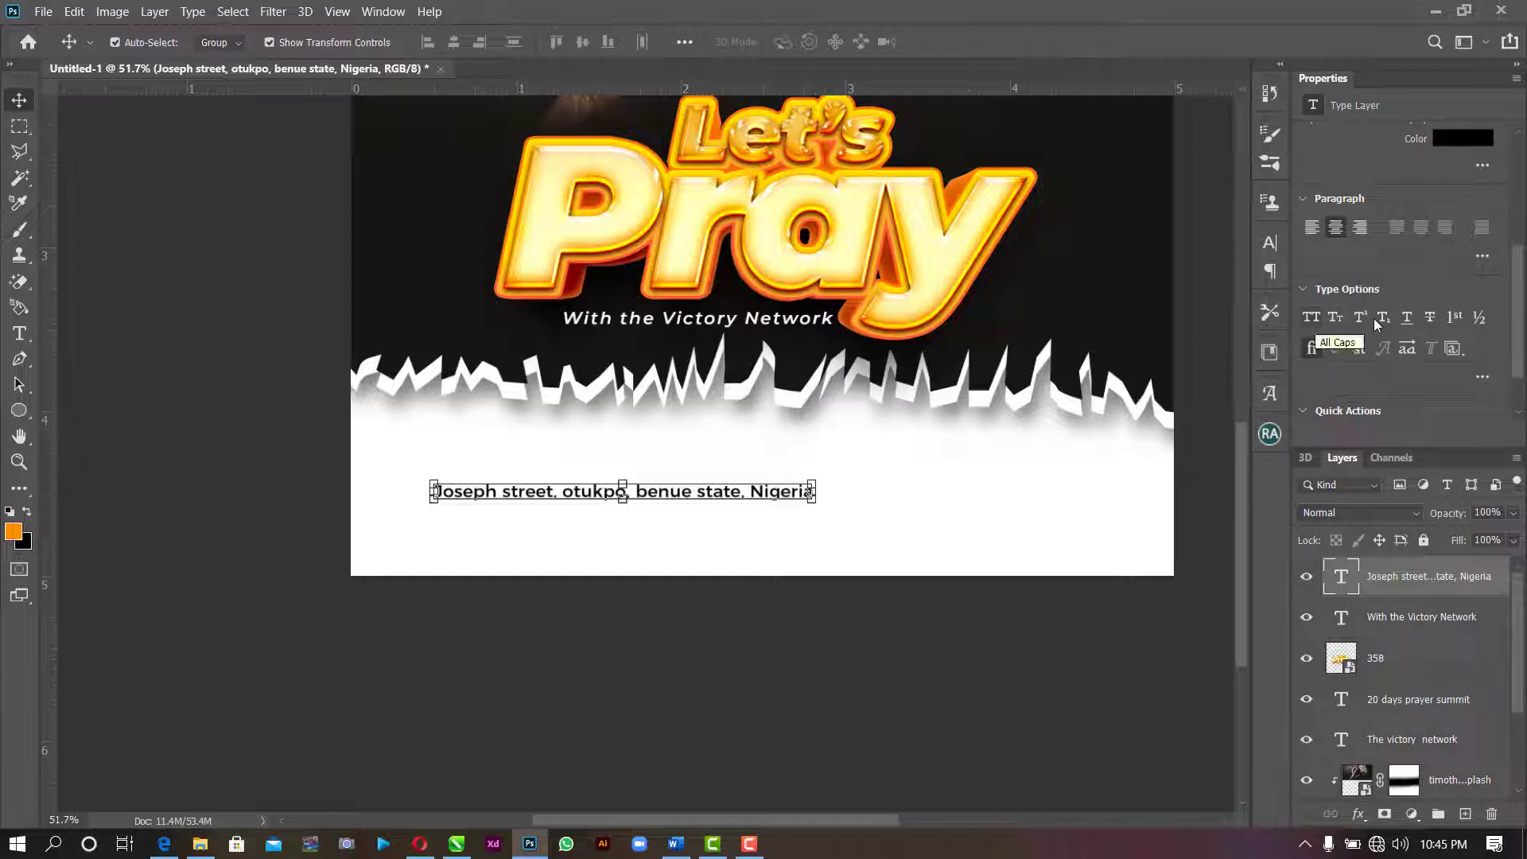
click(1313, 317)
click(896, 511)
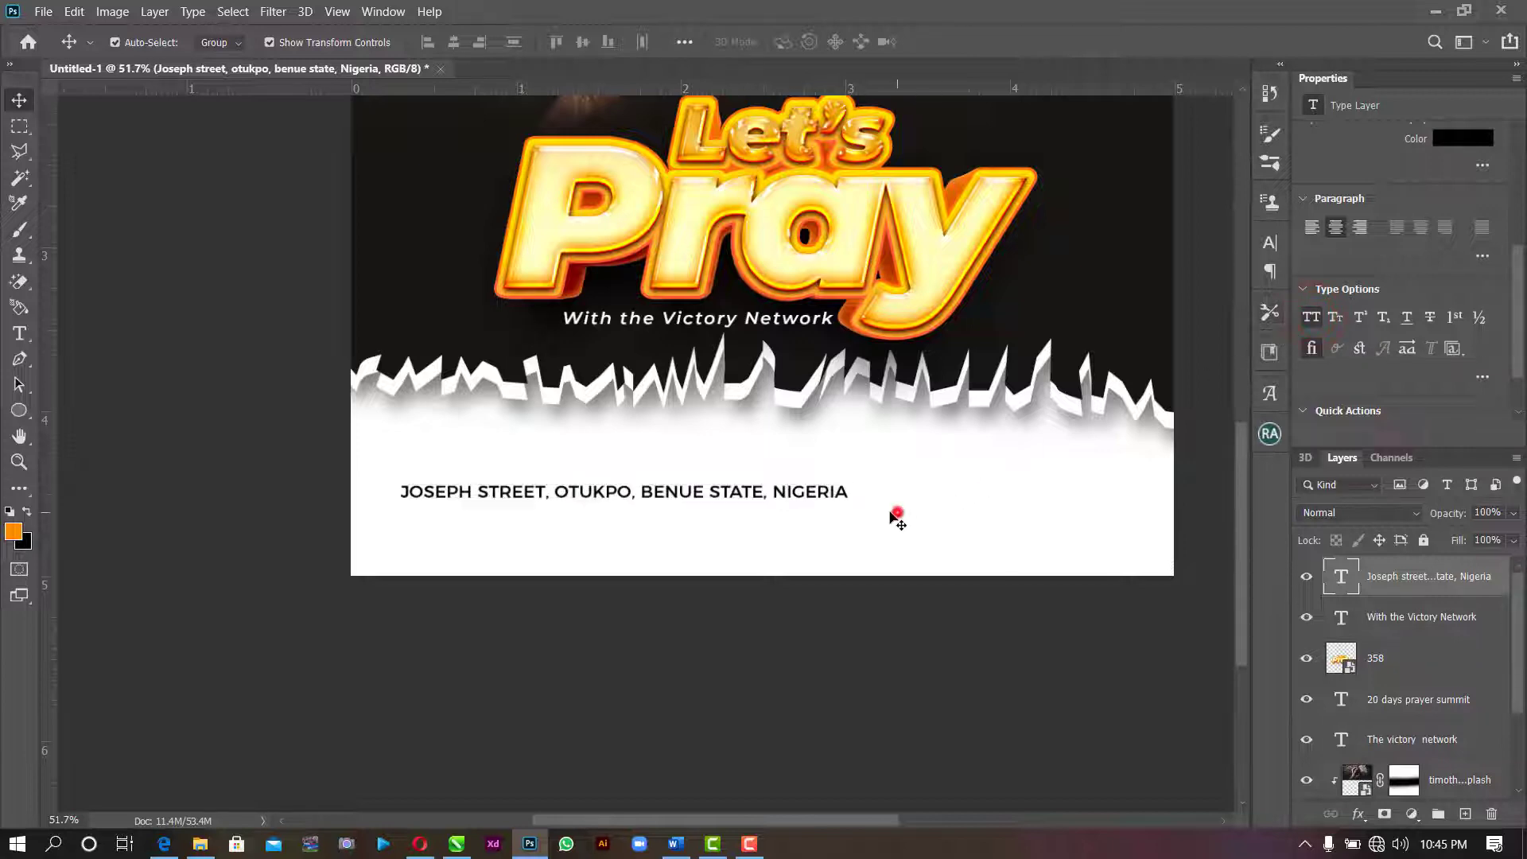
click(617, 498)
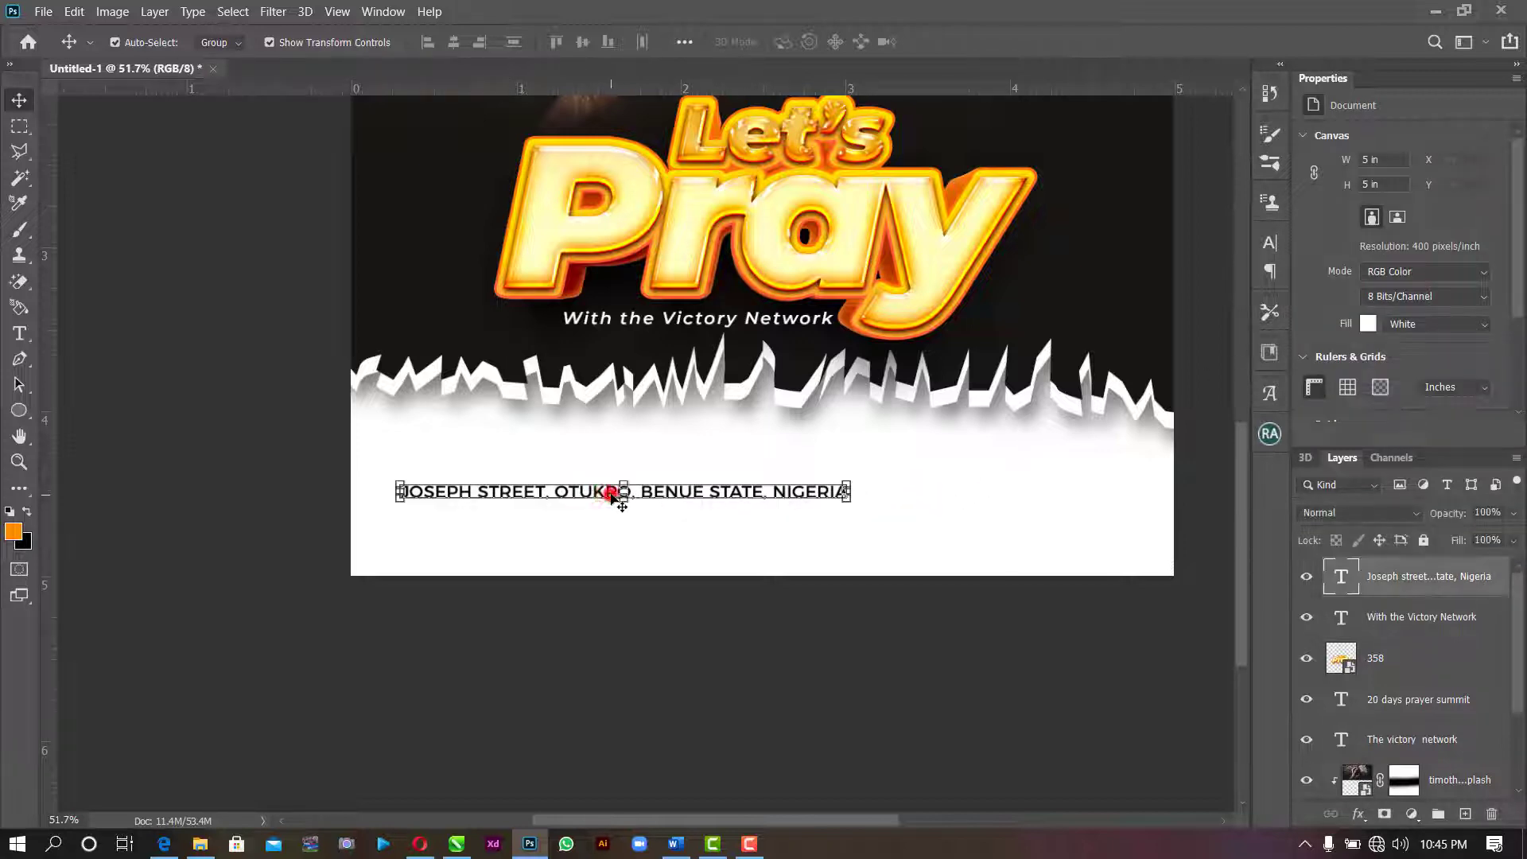
click(933, 473)
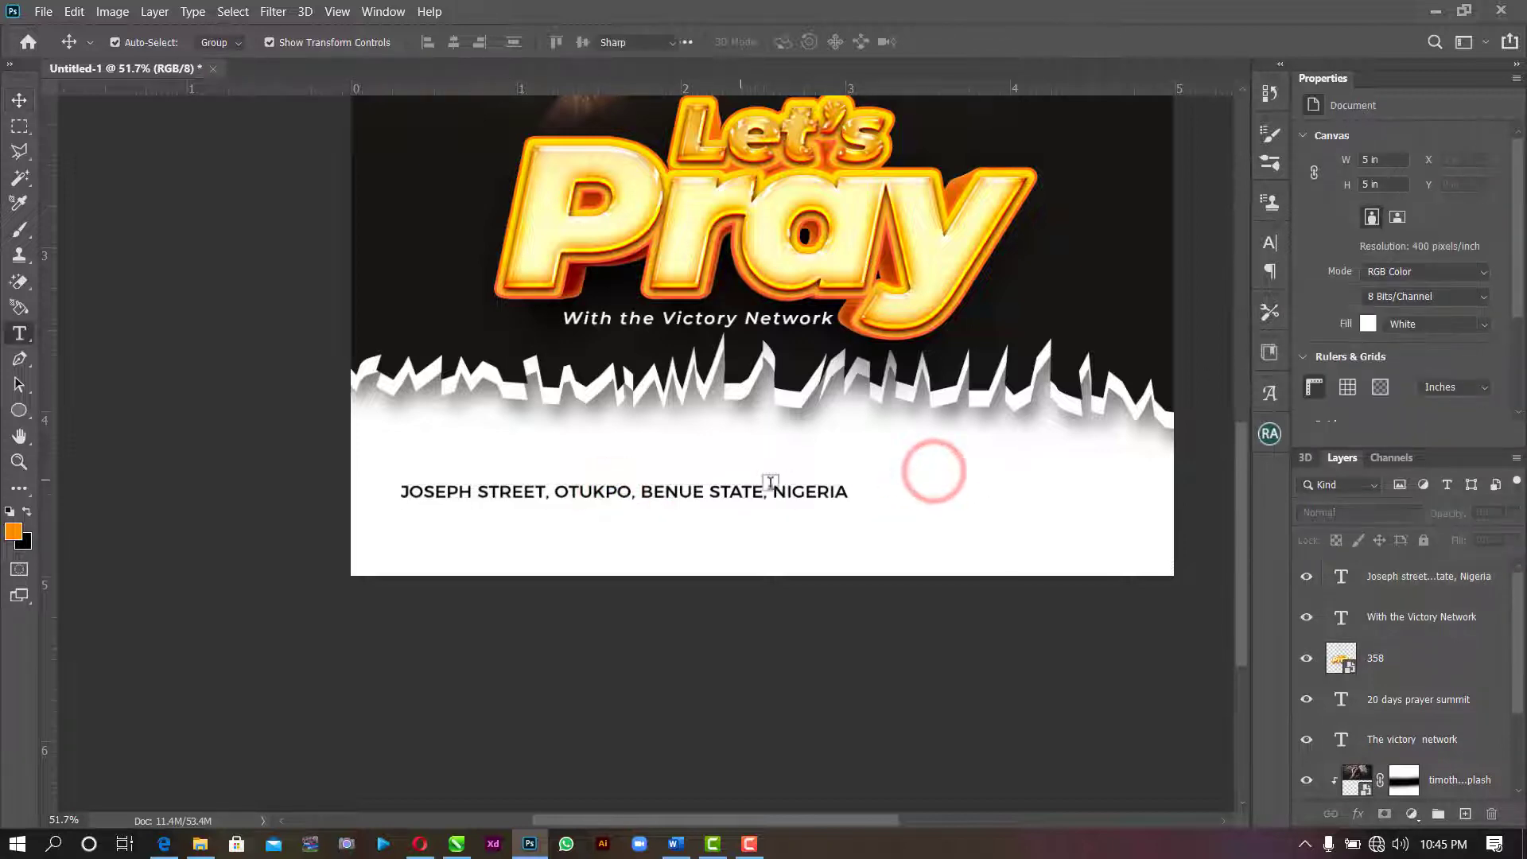
- Break the address into two lines before the state name and left-align the text
key(t)
click(644, 493)
key(Return)
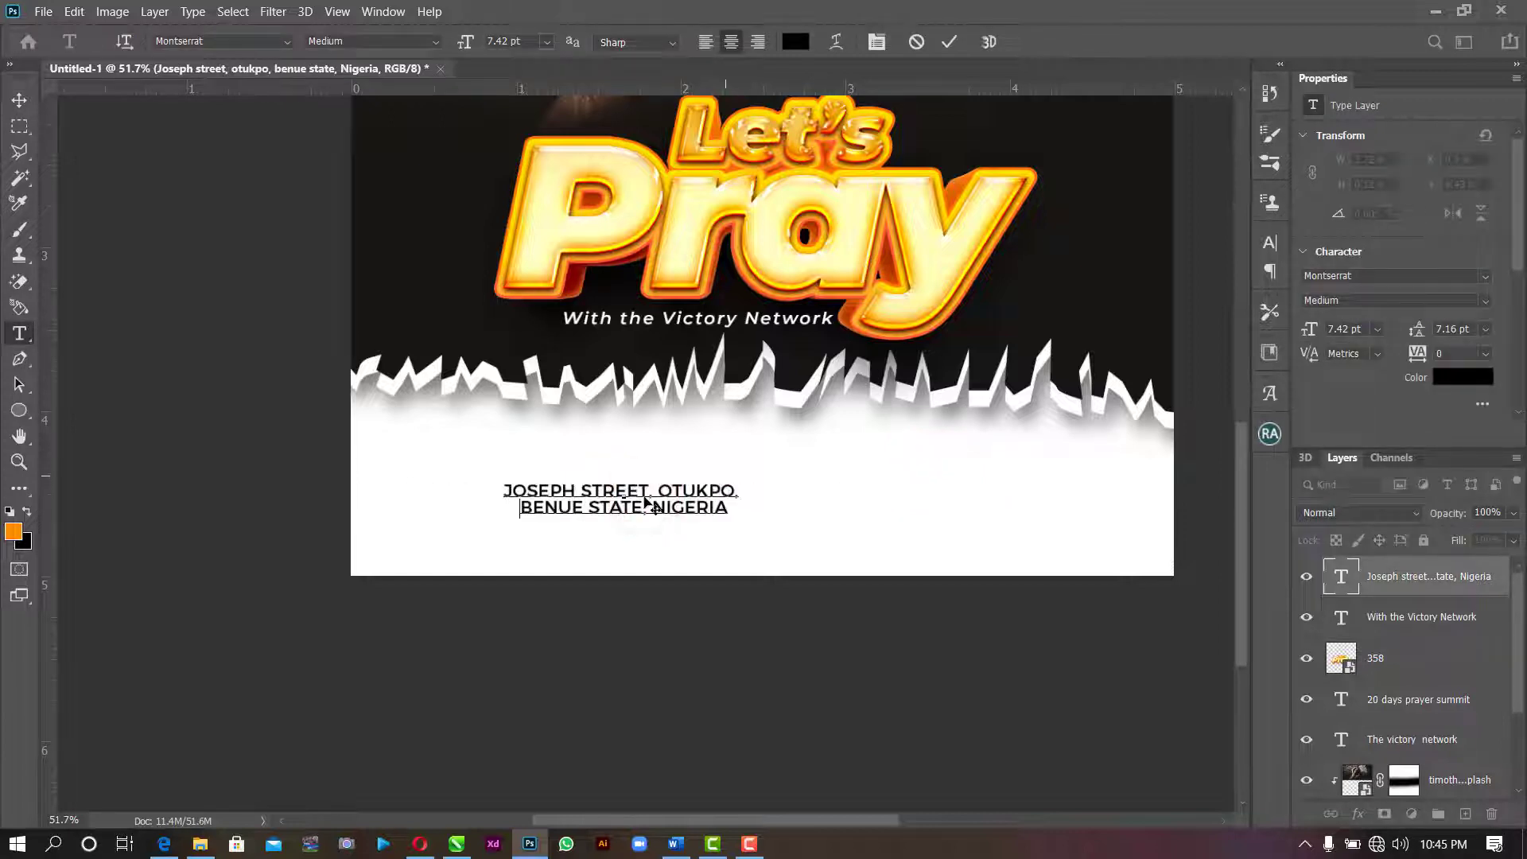
key(ctrl+a)
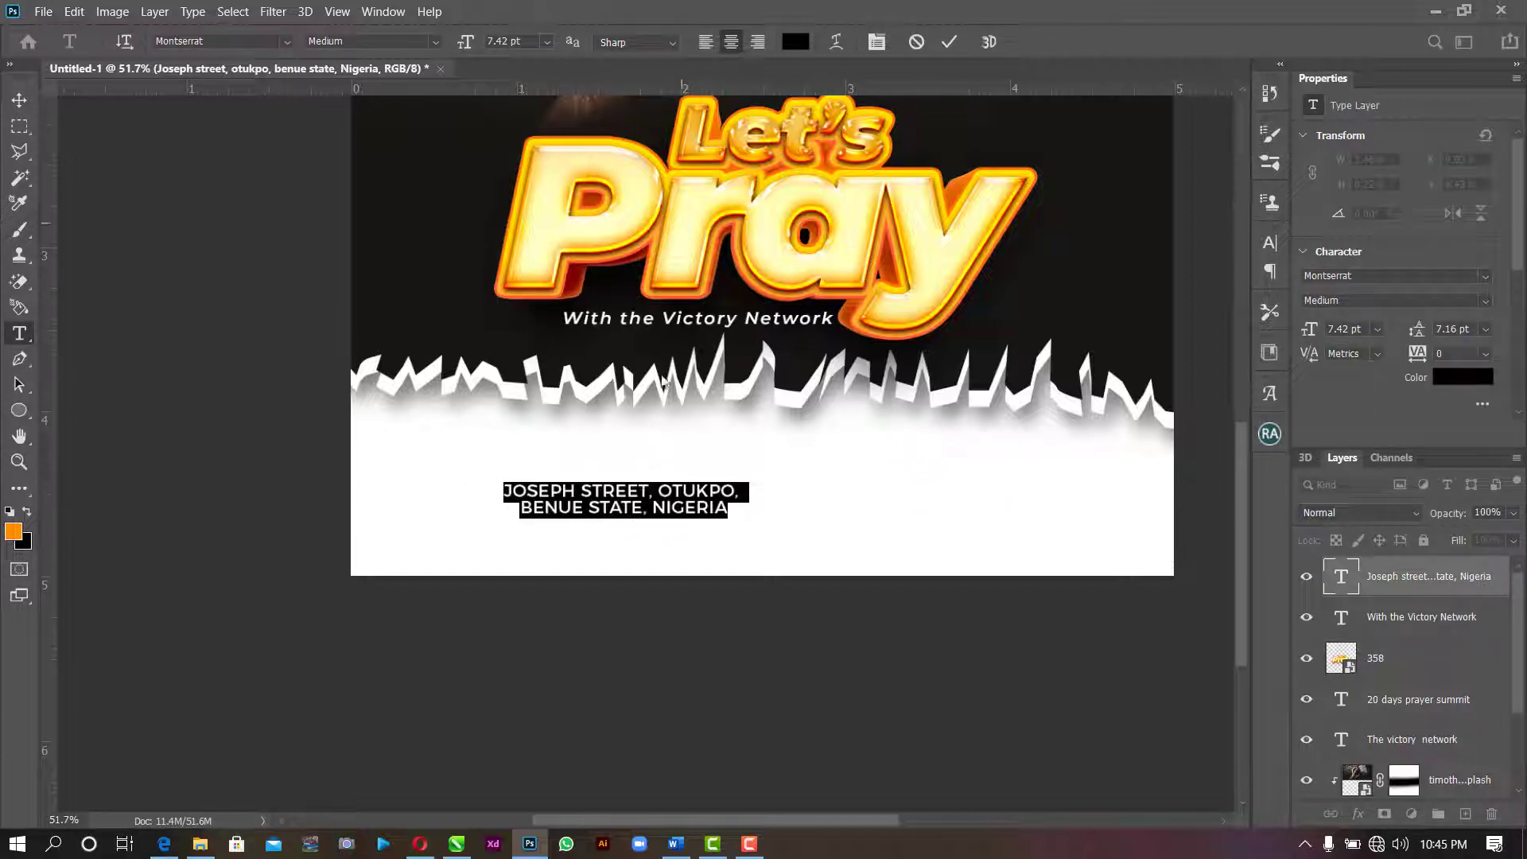
click(706, 42)
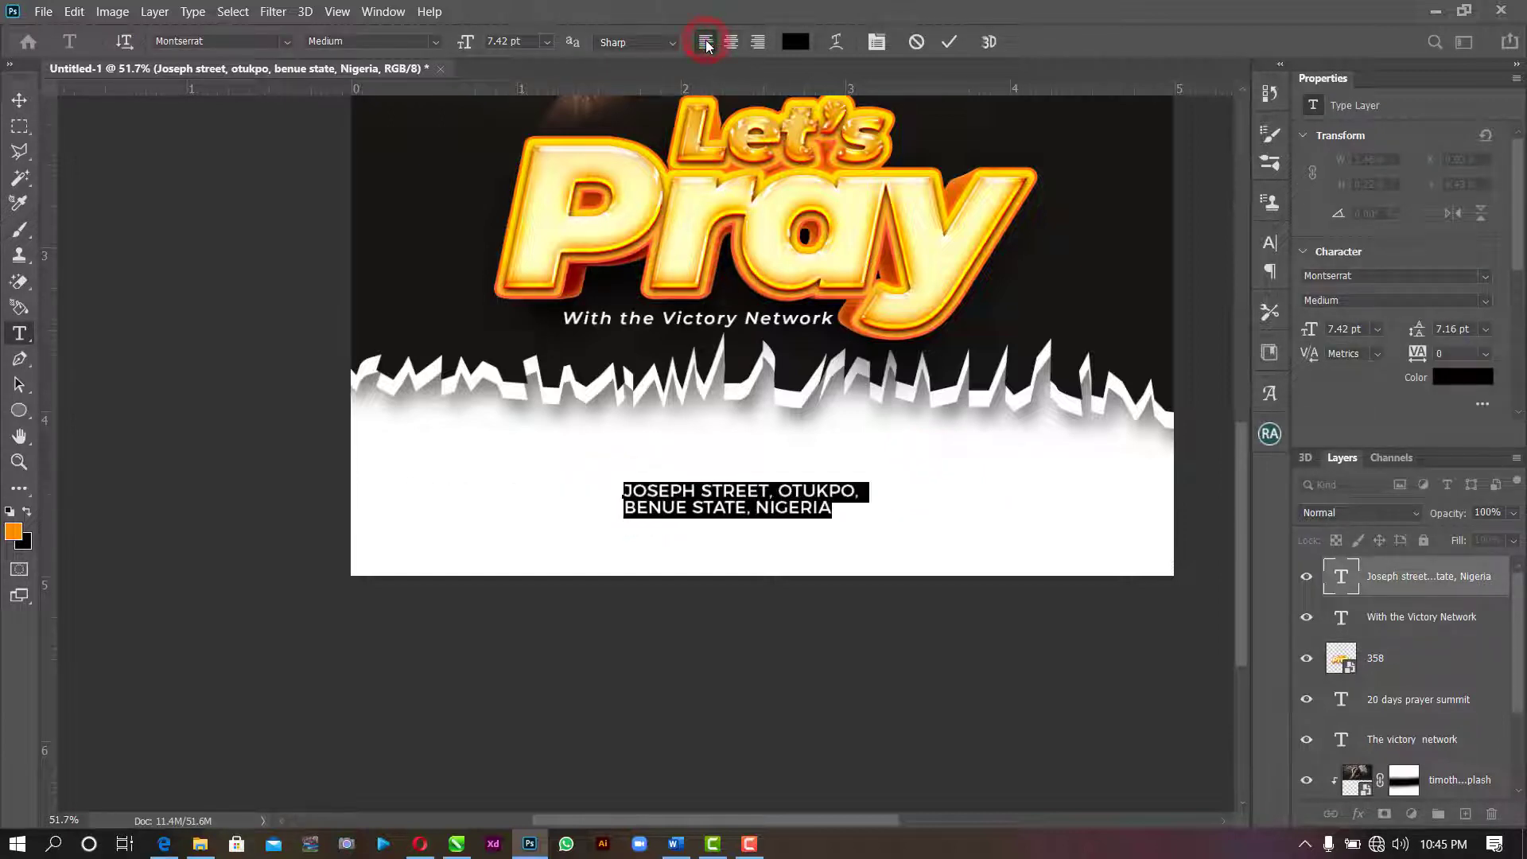
click(948, 43)
- Set the address text to 6 pt and place it on the flyer's lower left at about X 0.49 in, Y 4.46 in
click(19, 100)
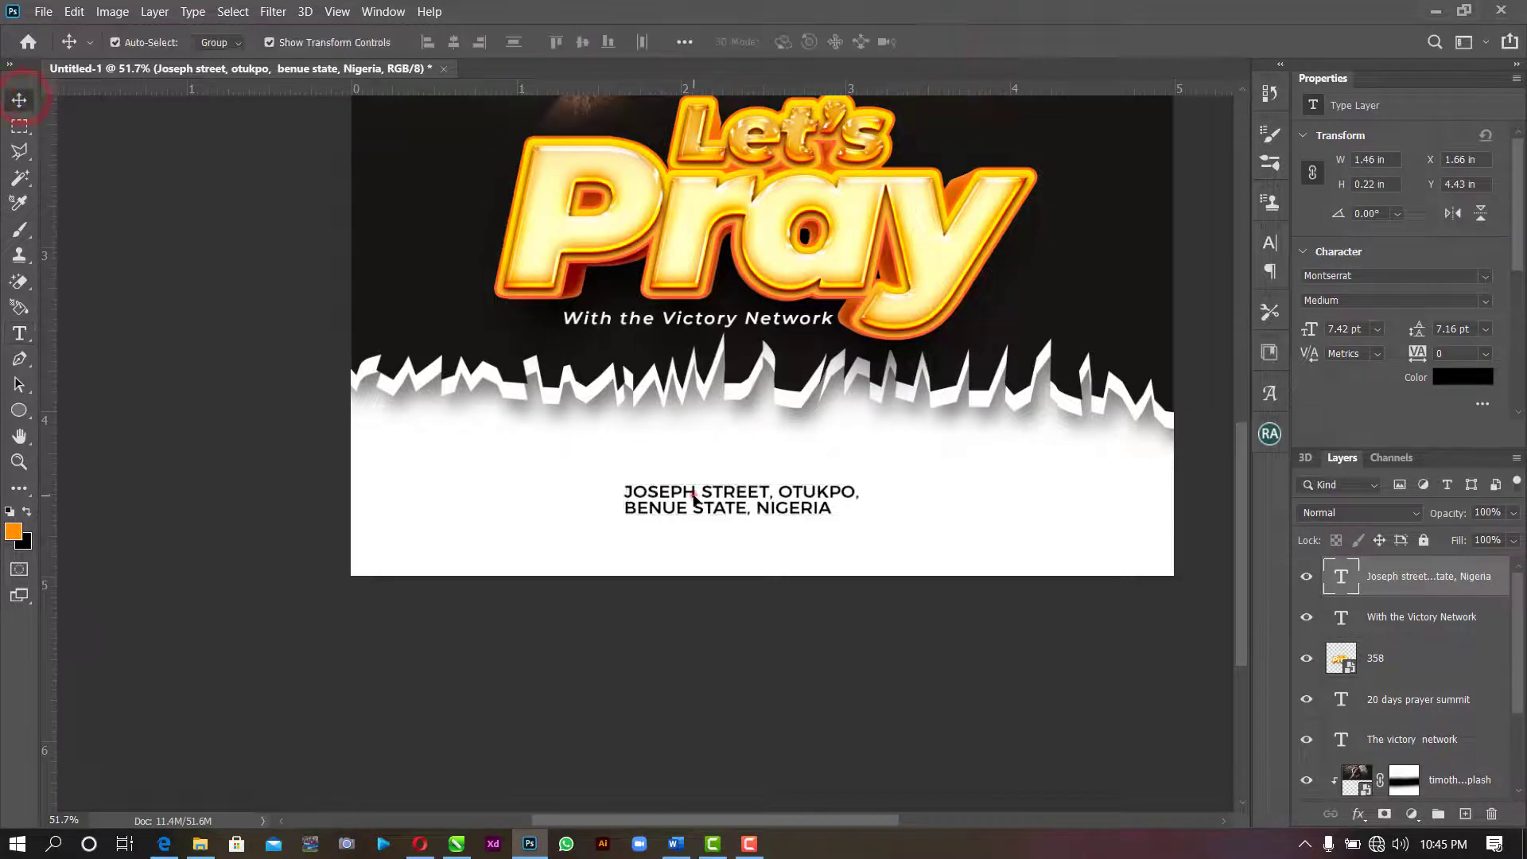
drag(693, 500, 501, 509)
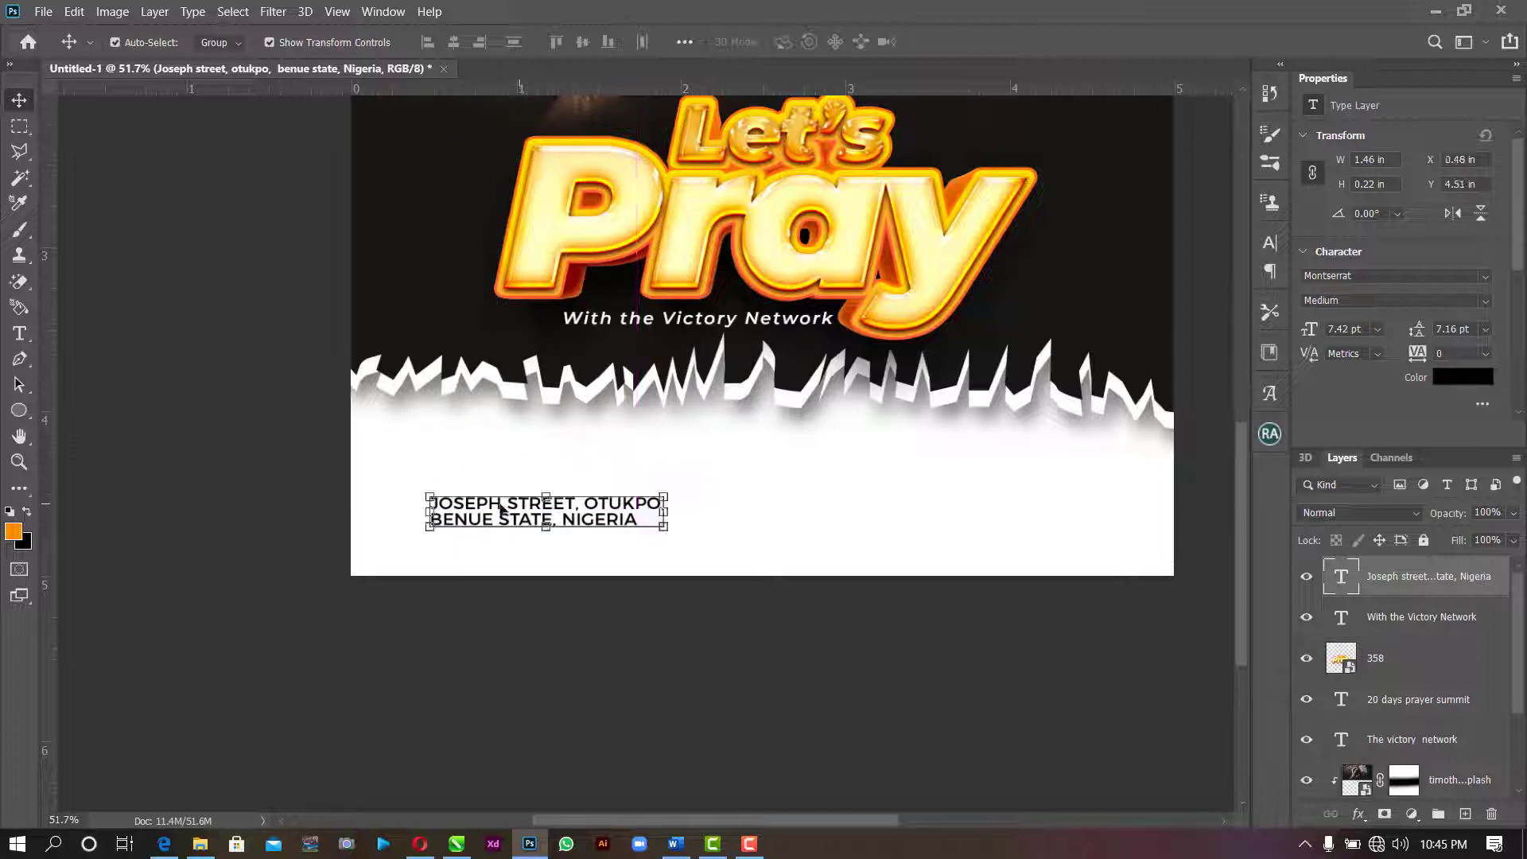
click(1378, 333)
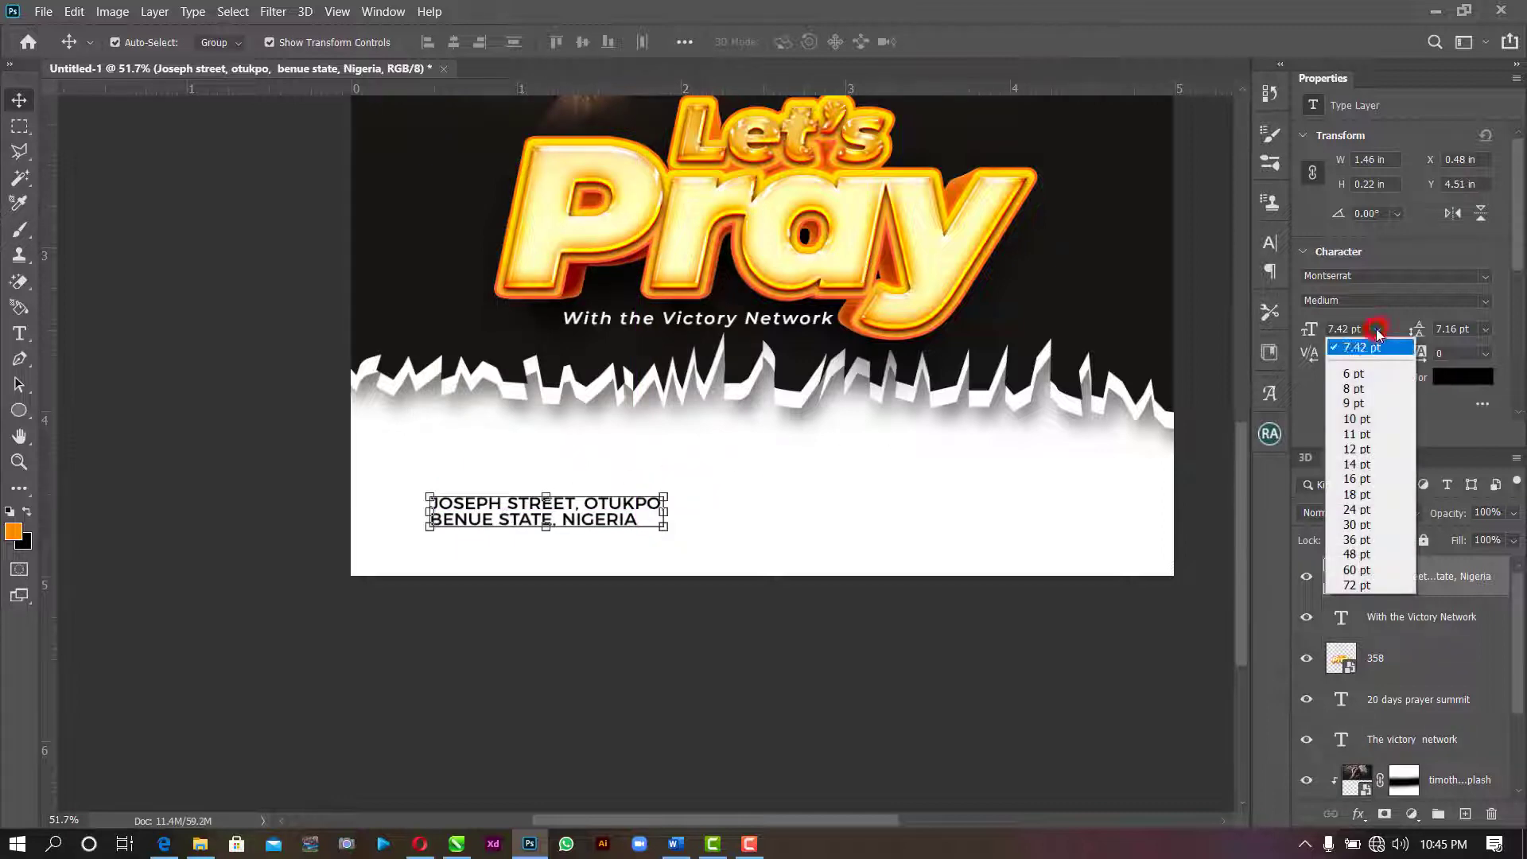
click(1378, 371)
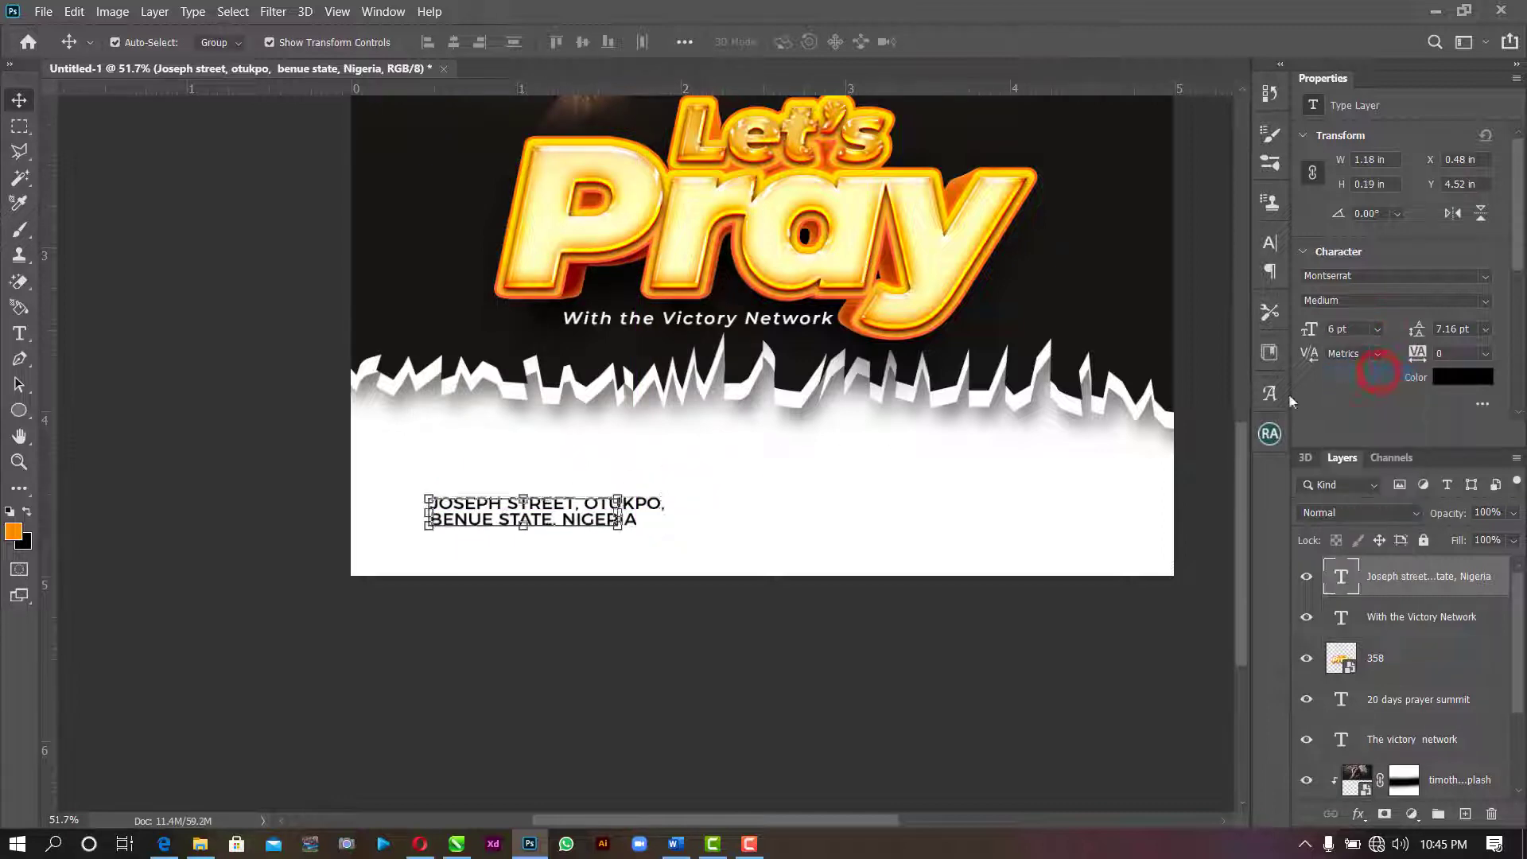
click(747, 532)
drag(585, 511, 570, 516)
click(762, 501)
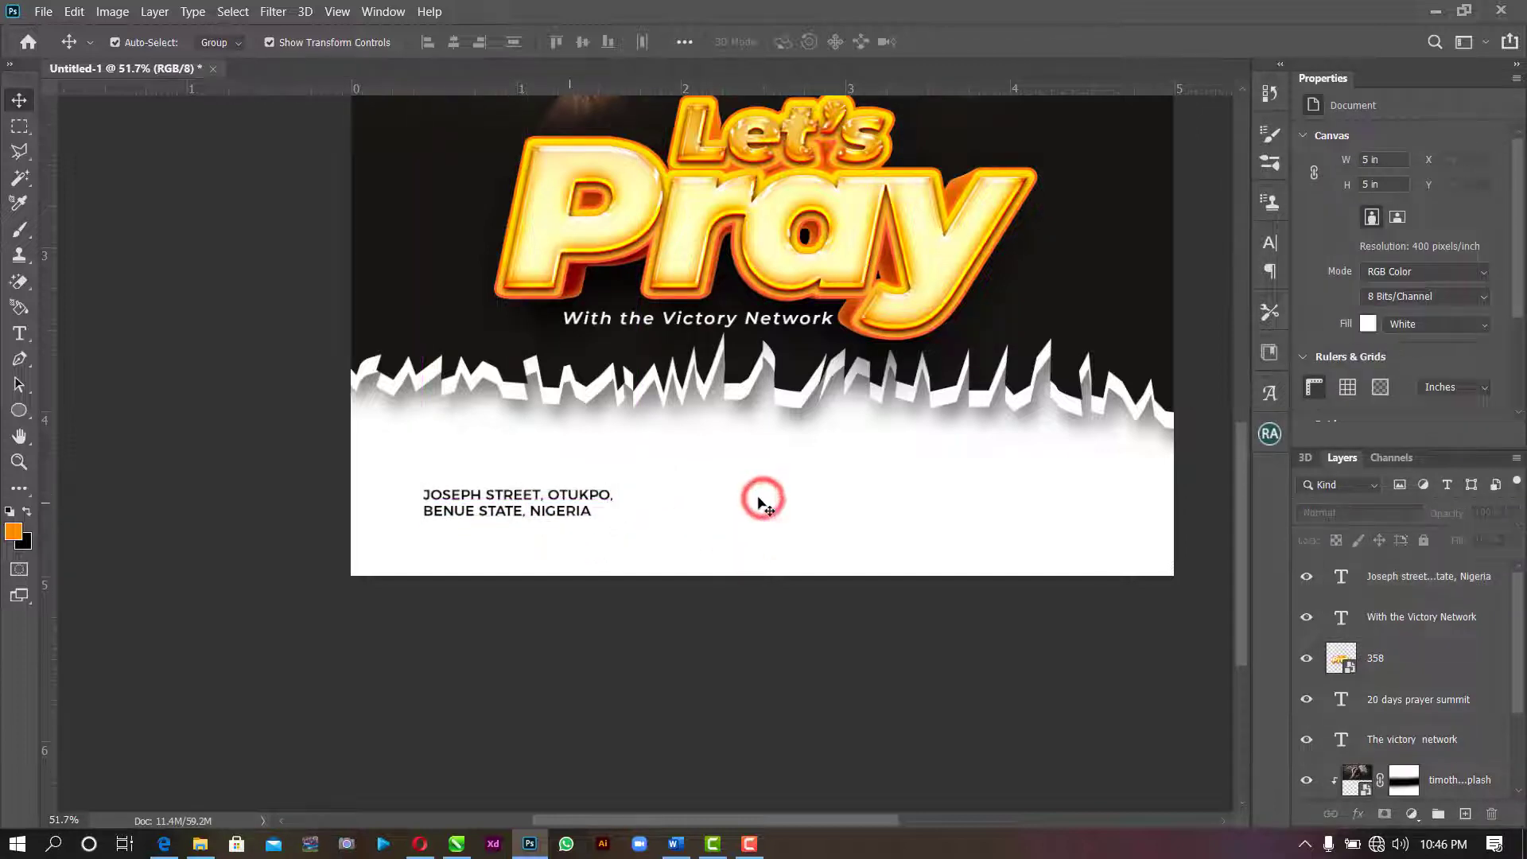
click(736, 499)
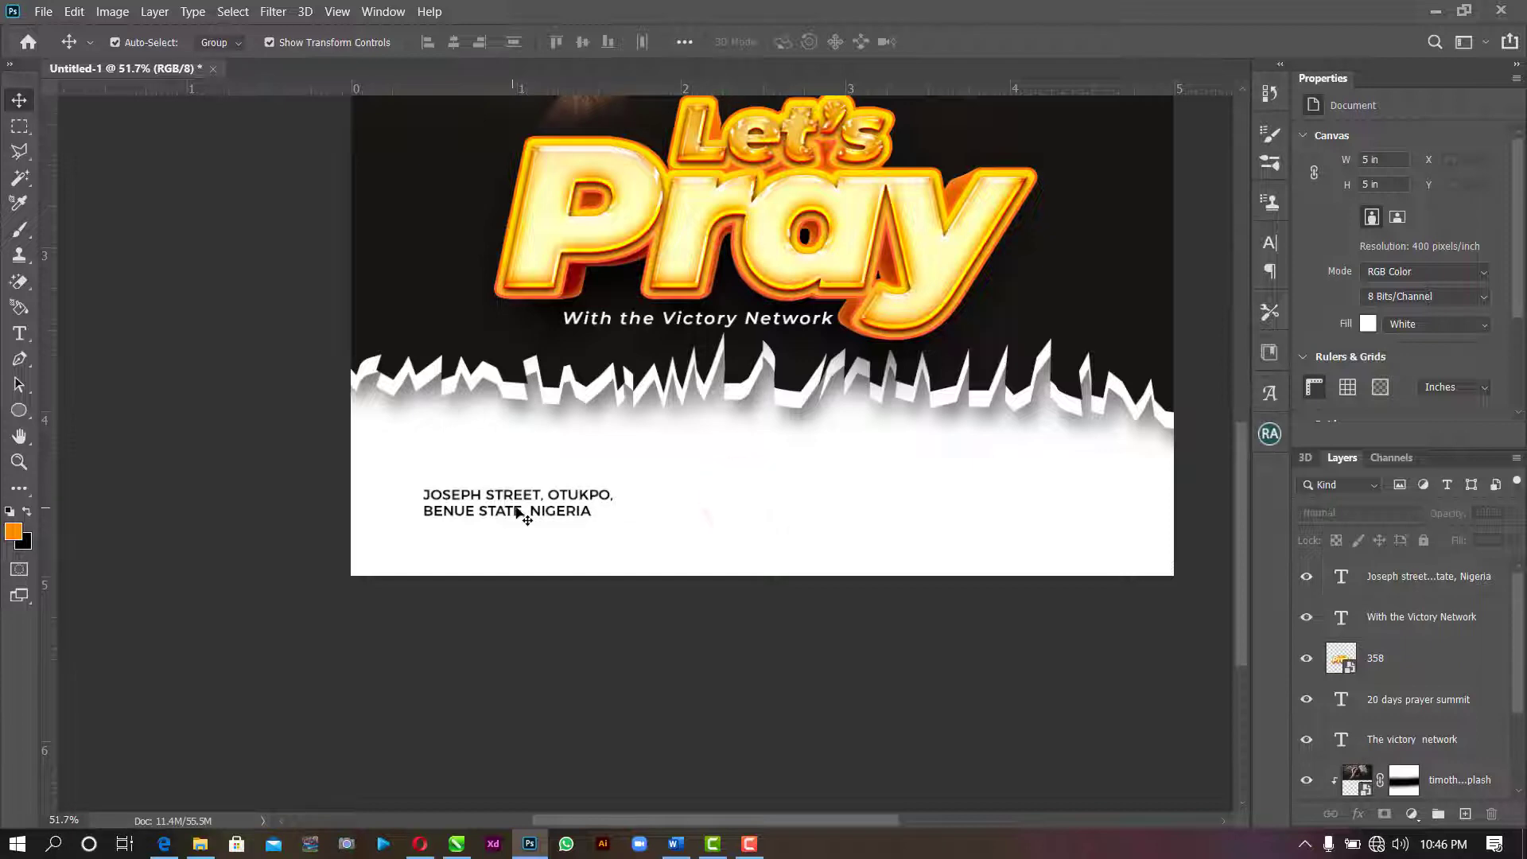
drag(517, 511, 525, 514)
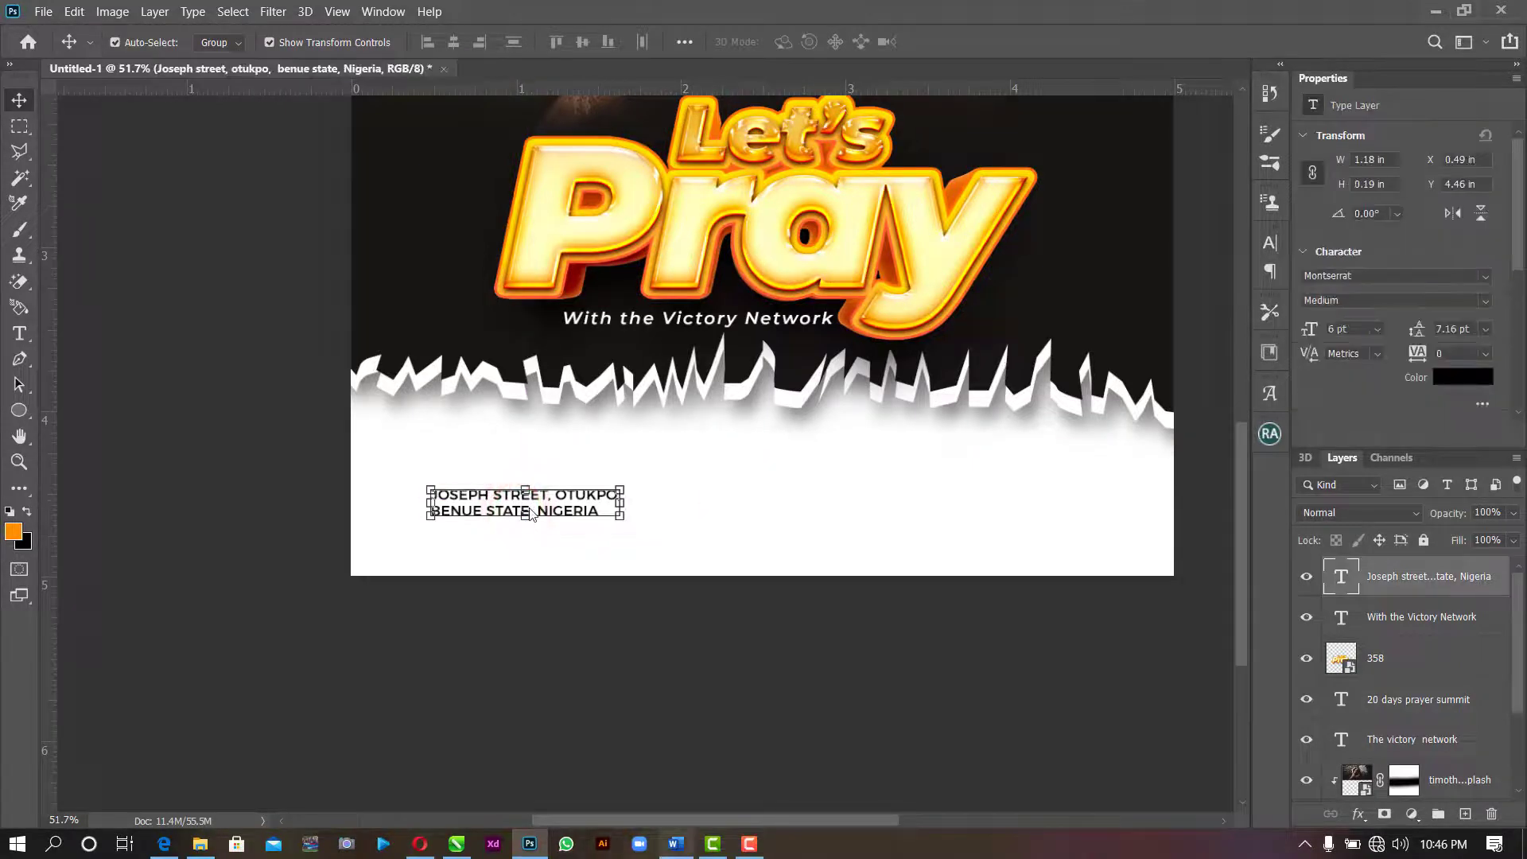
- Switch to Word and copy the line "29th October to 2nd November 2022"
click(676, 843)
triple_click(614, 761)
key(ctrl+c)
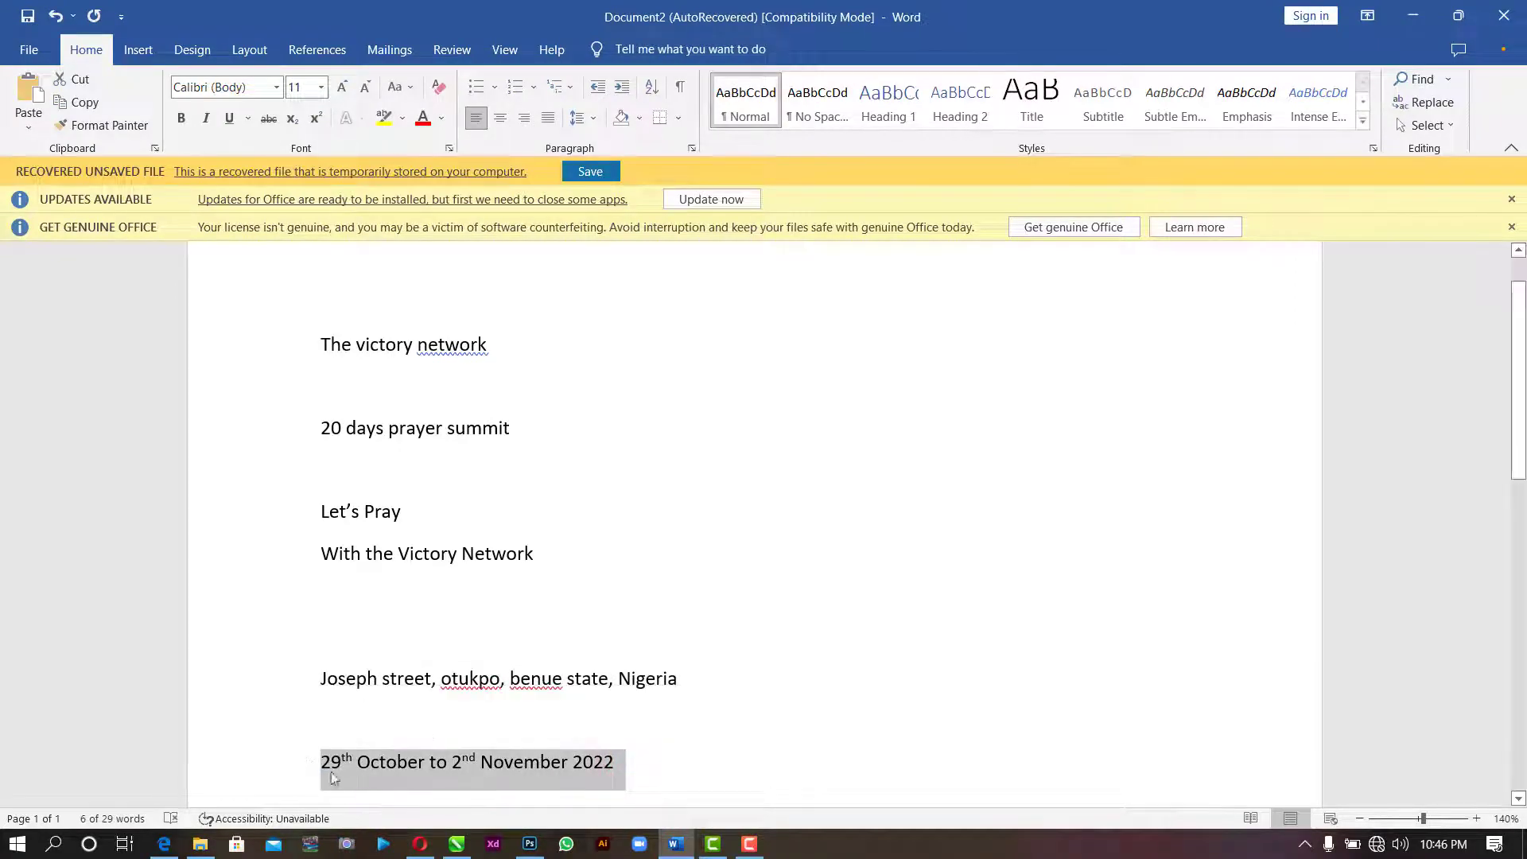
- Switch back to Photoshop and paste the event dates as a new text layer to the right of the address
click(529, 842)
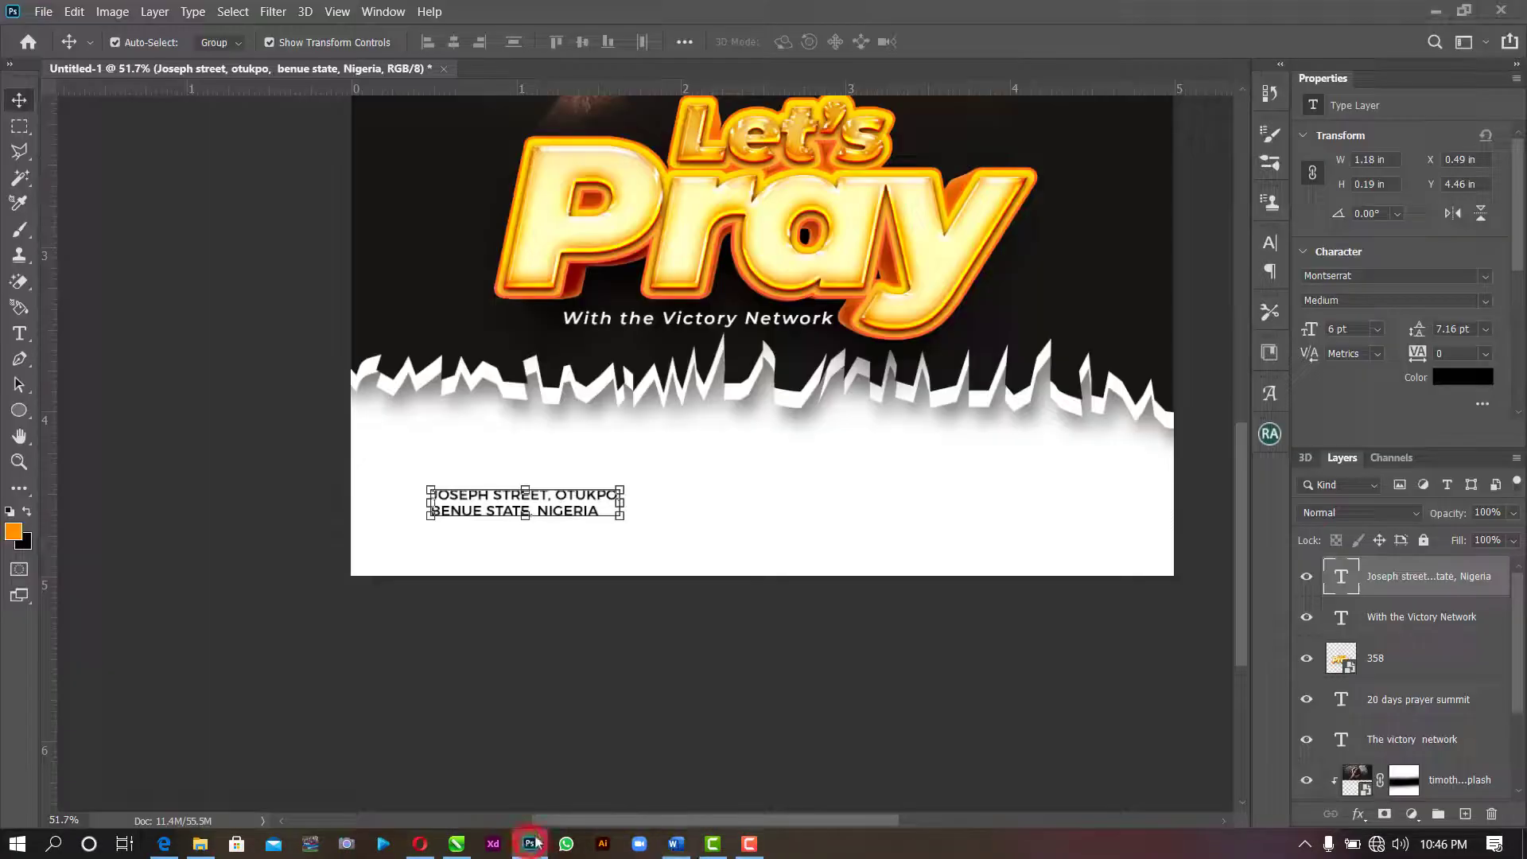
click(778, 516)
key(t)
click(710, 490)
key(ctrl+v)
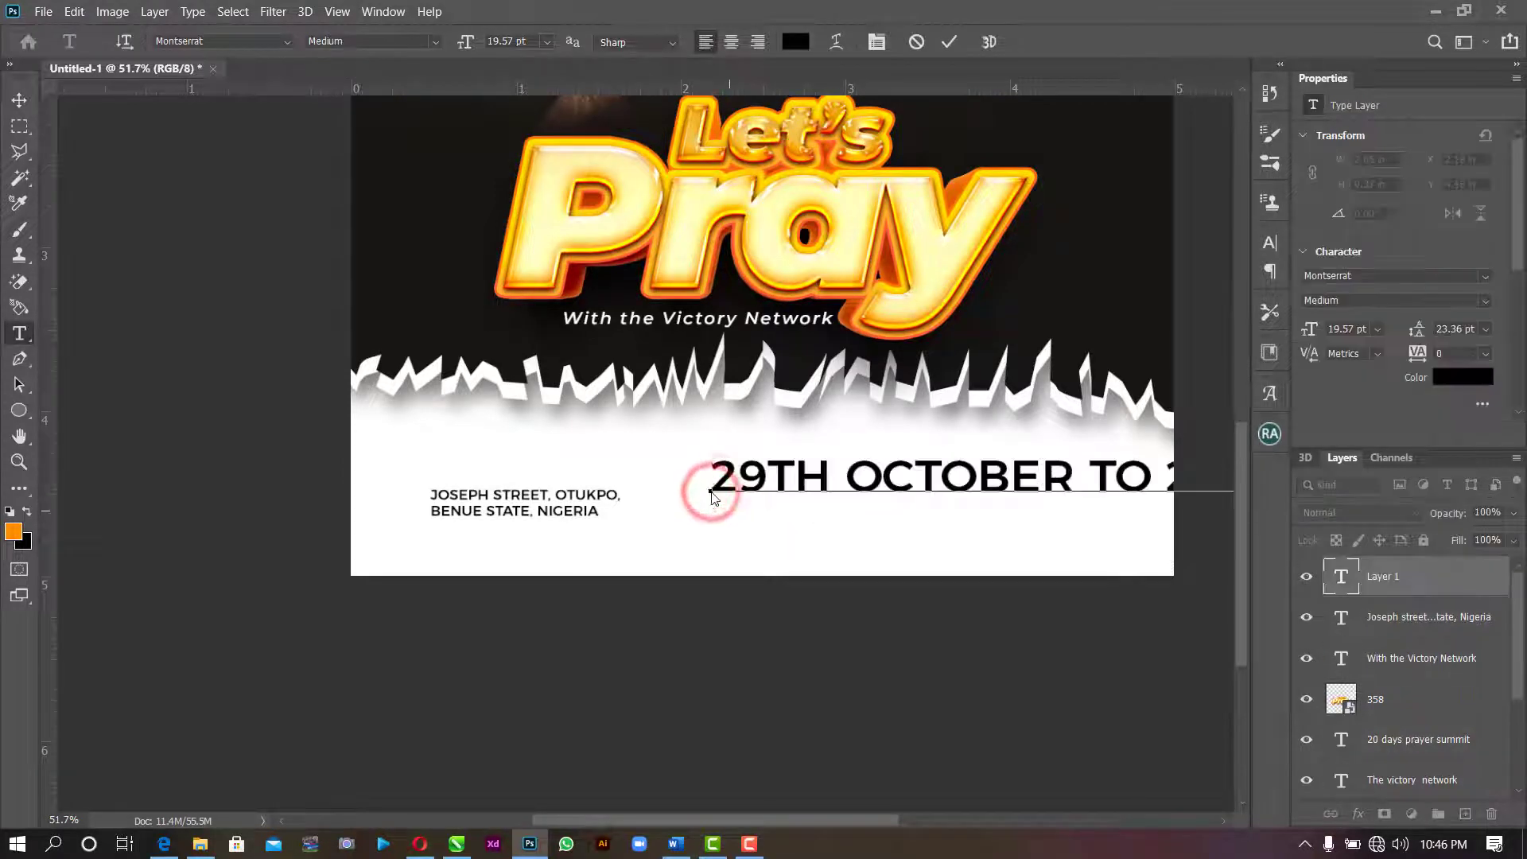
click(948, 41)
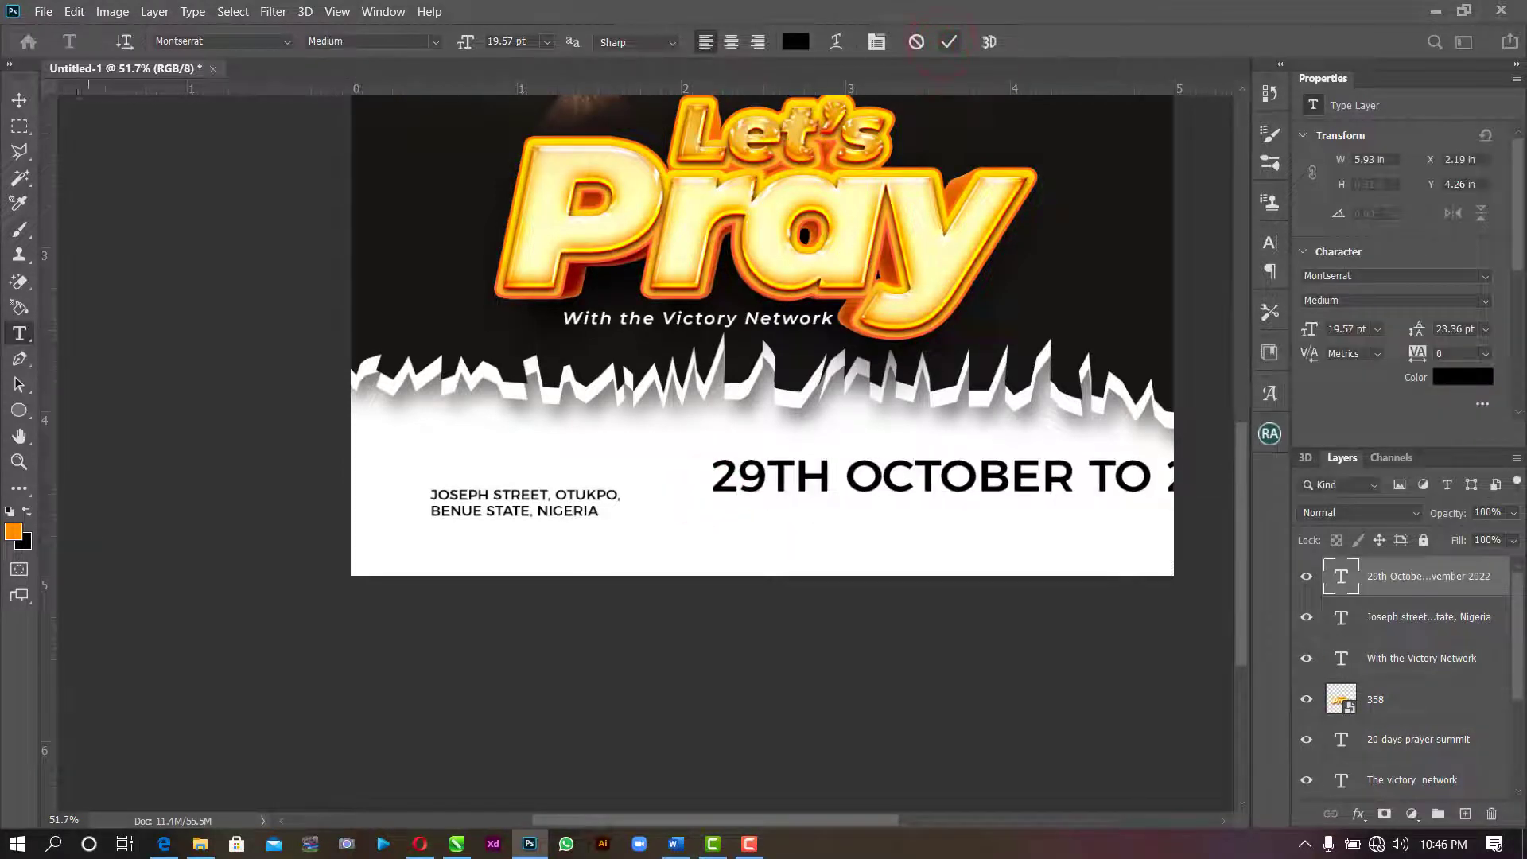
- Set the font size of the event date text to 6 pt
click(19, 101)
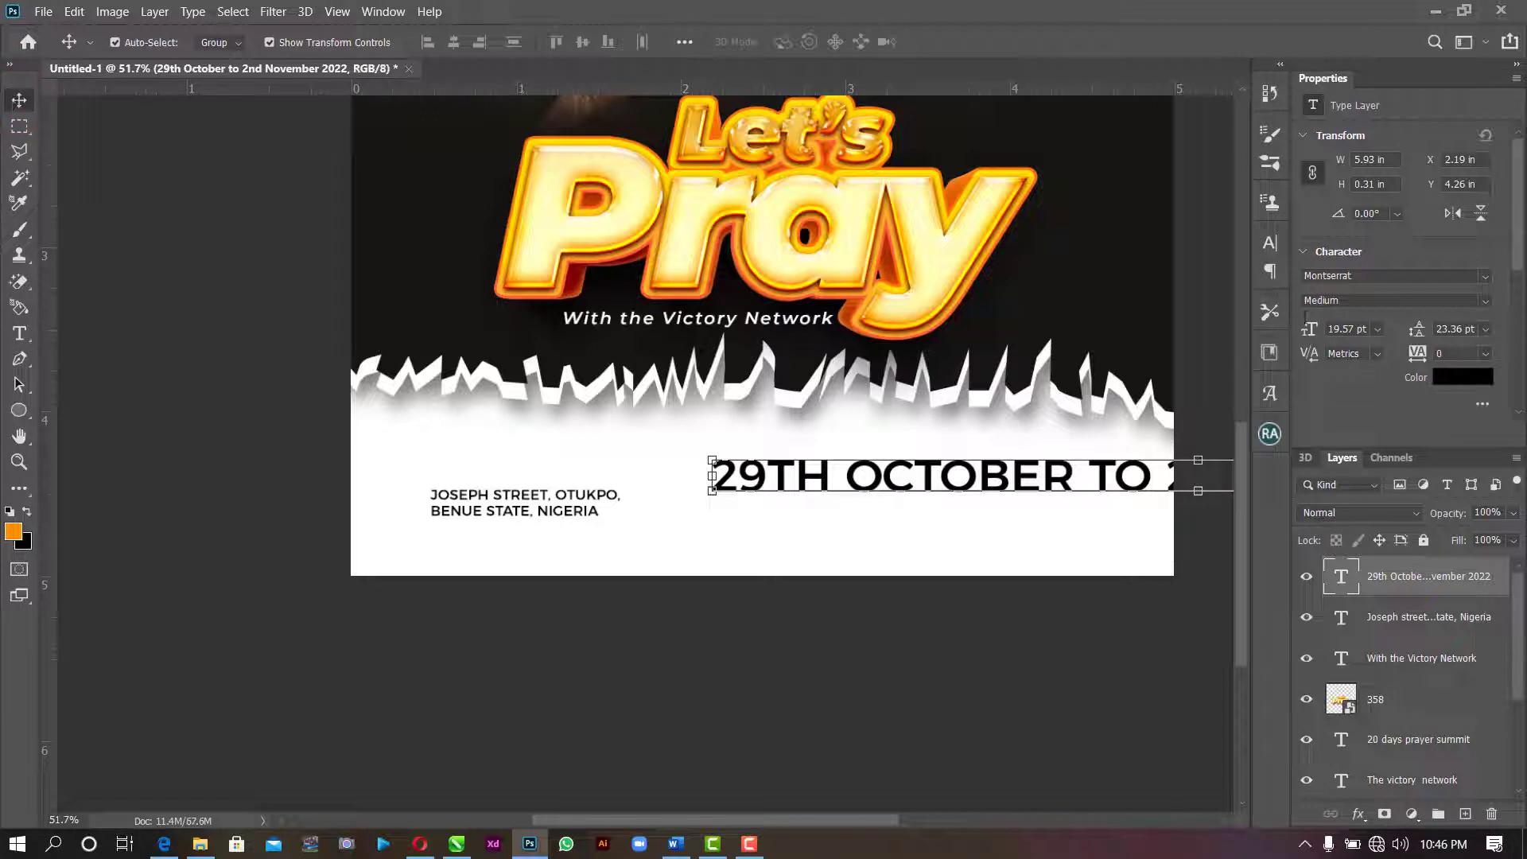
click(1376, 329)
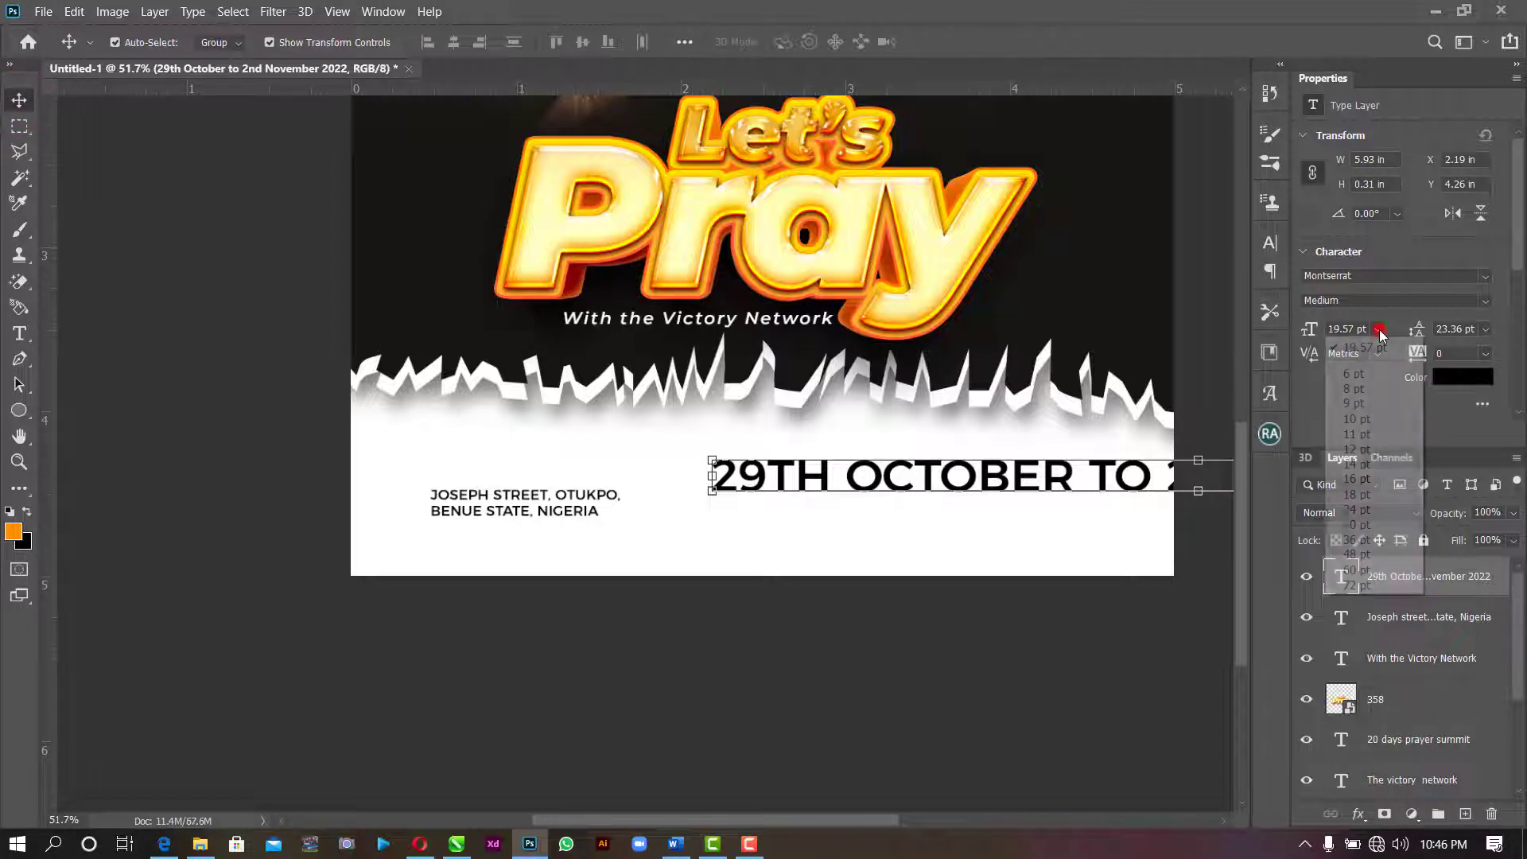
click(1369, 375)
click(922, 531)
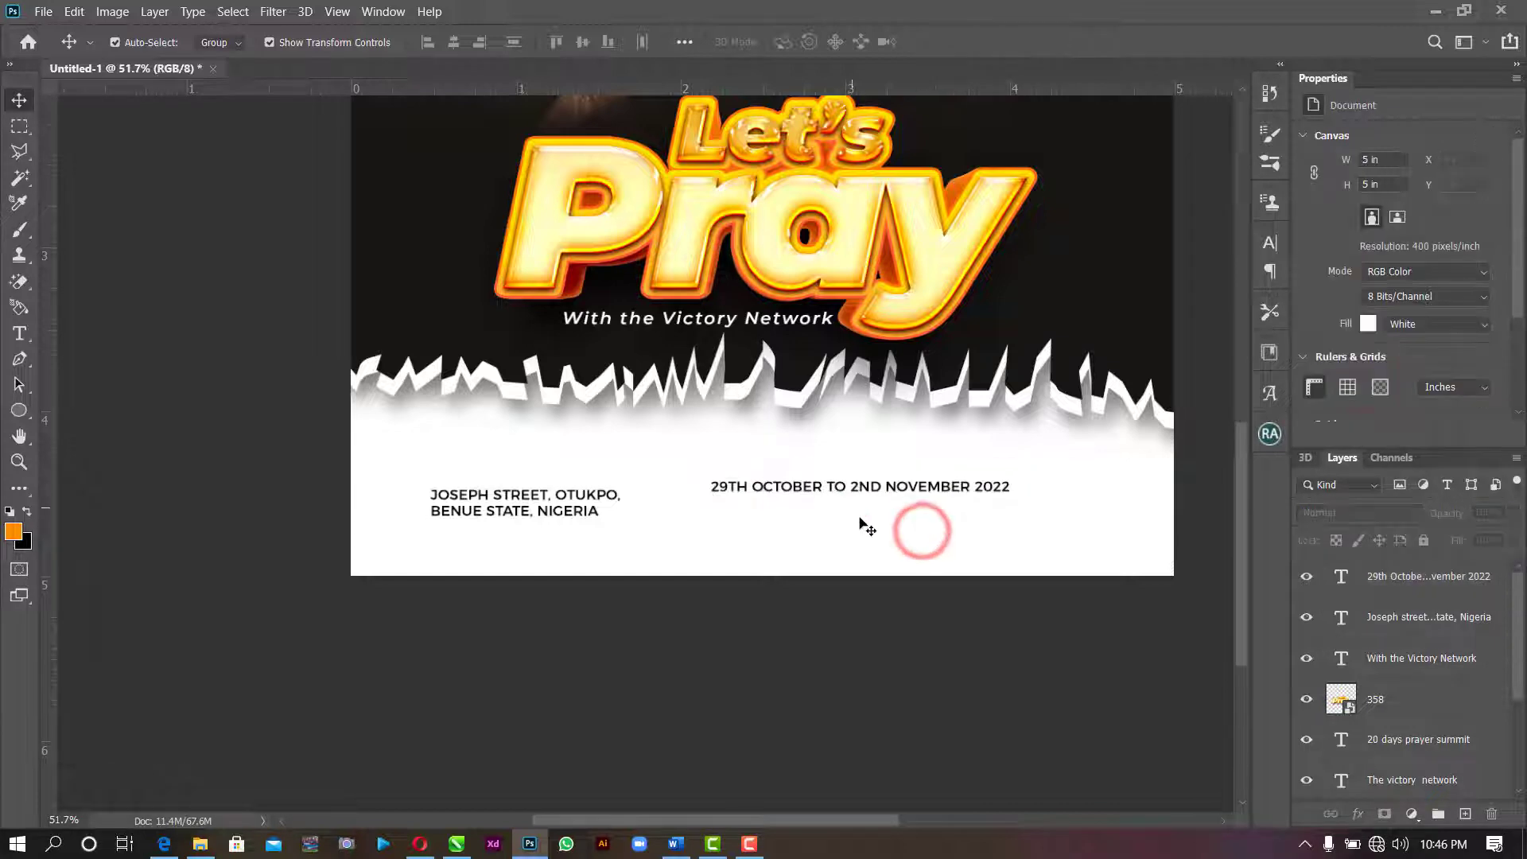
- Break the date text into two lines before "2nd November 2022" and set its leading to Auto
key(t)
click(852, 489)
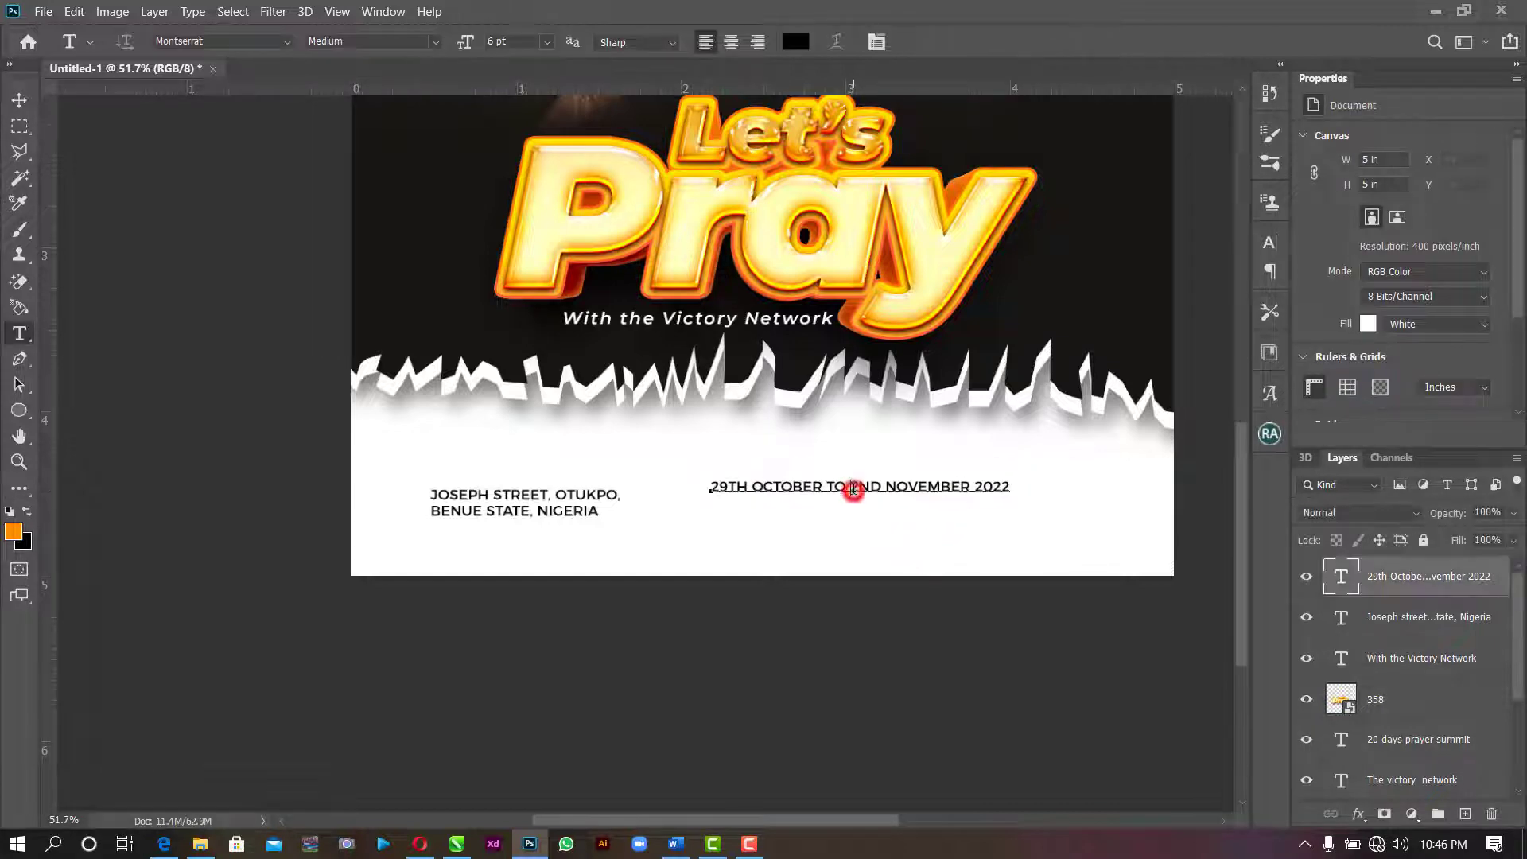
key(Return)
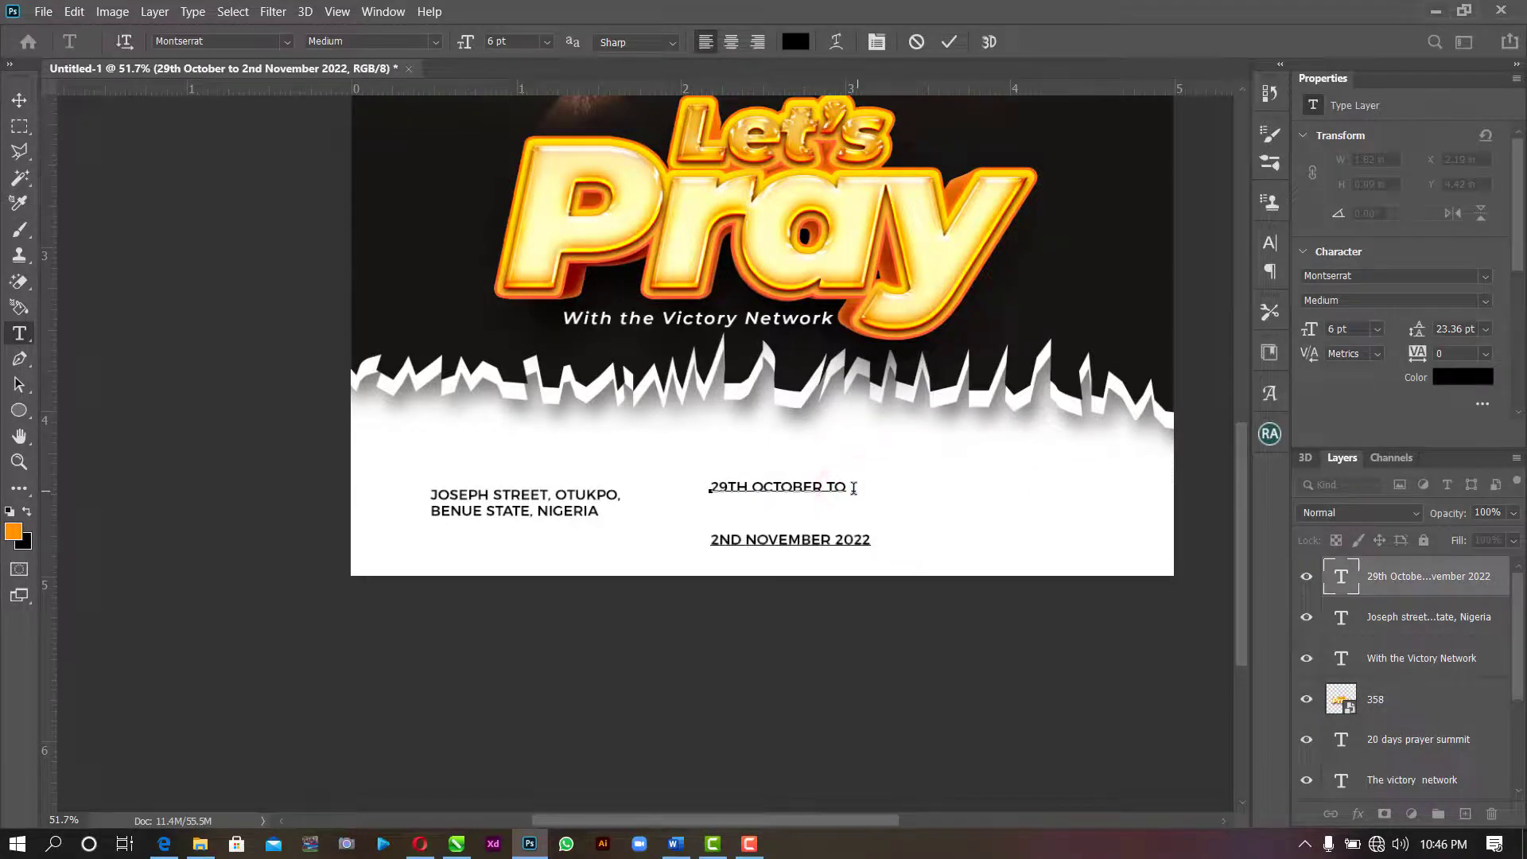
key(ctrl+a)
click(1486, 329)
click(1463, 343)
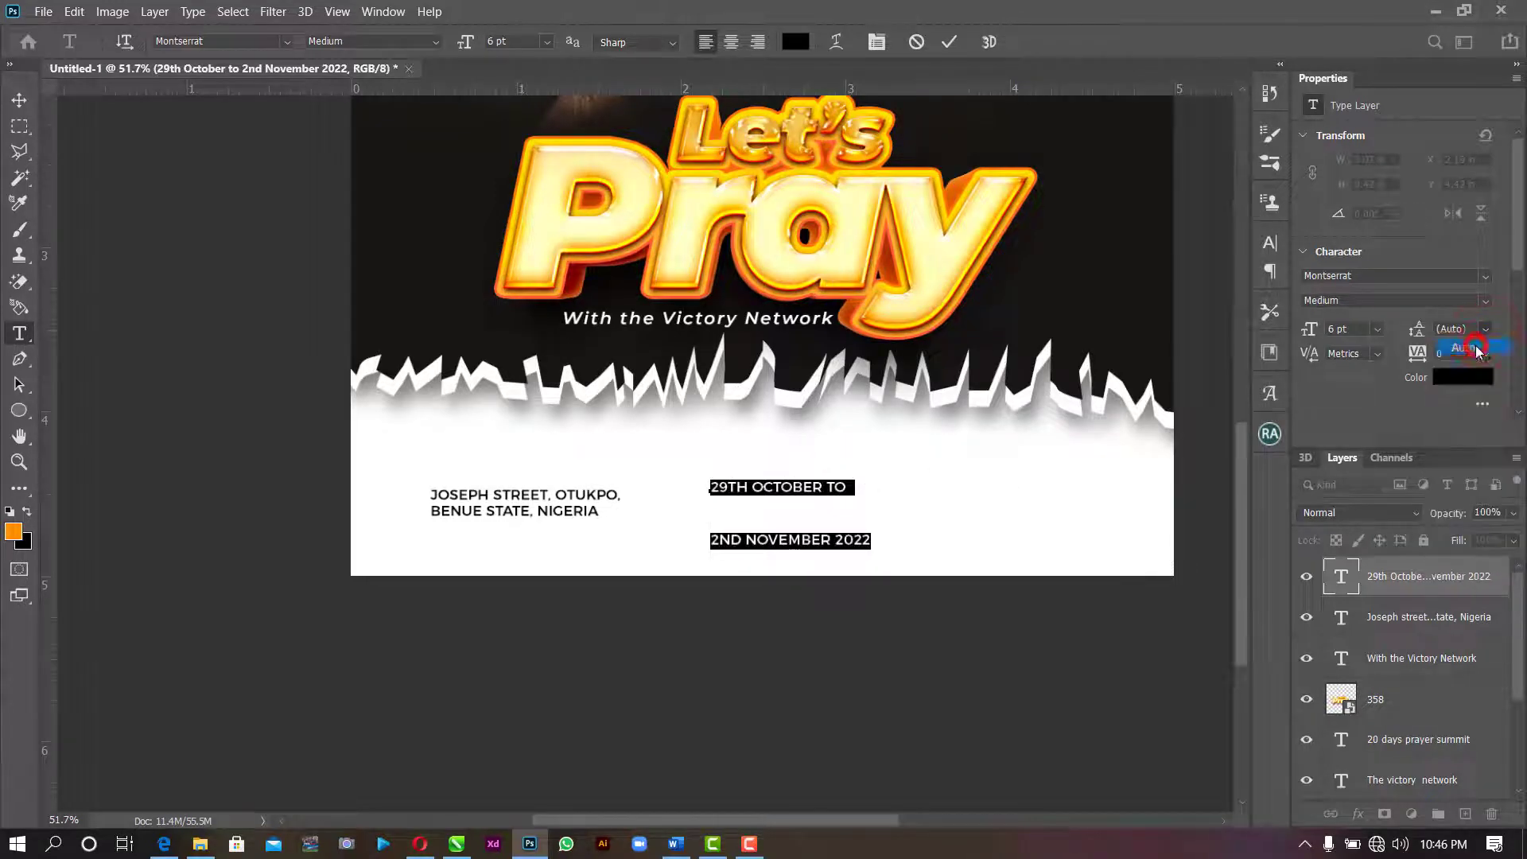
click(953, 42)
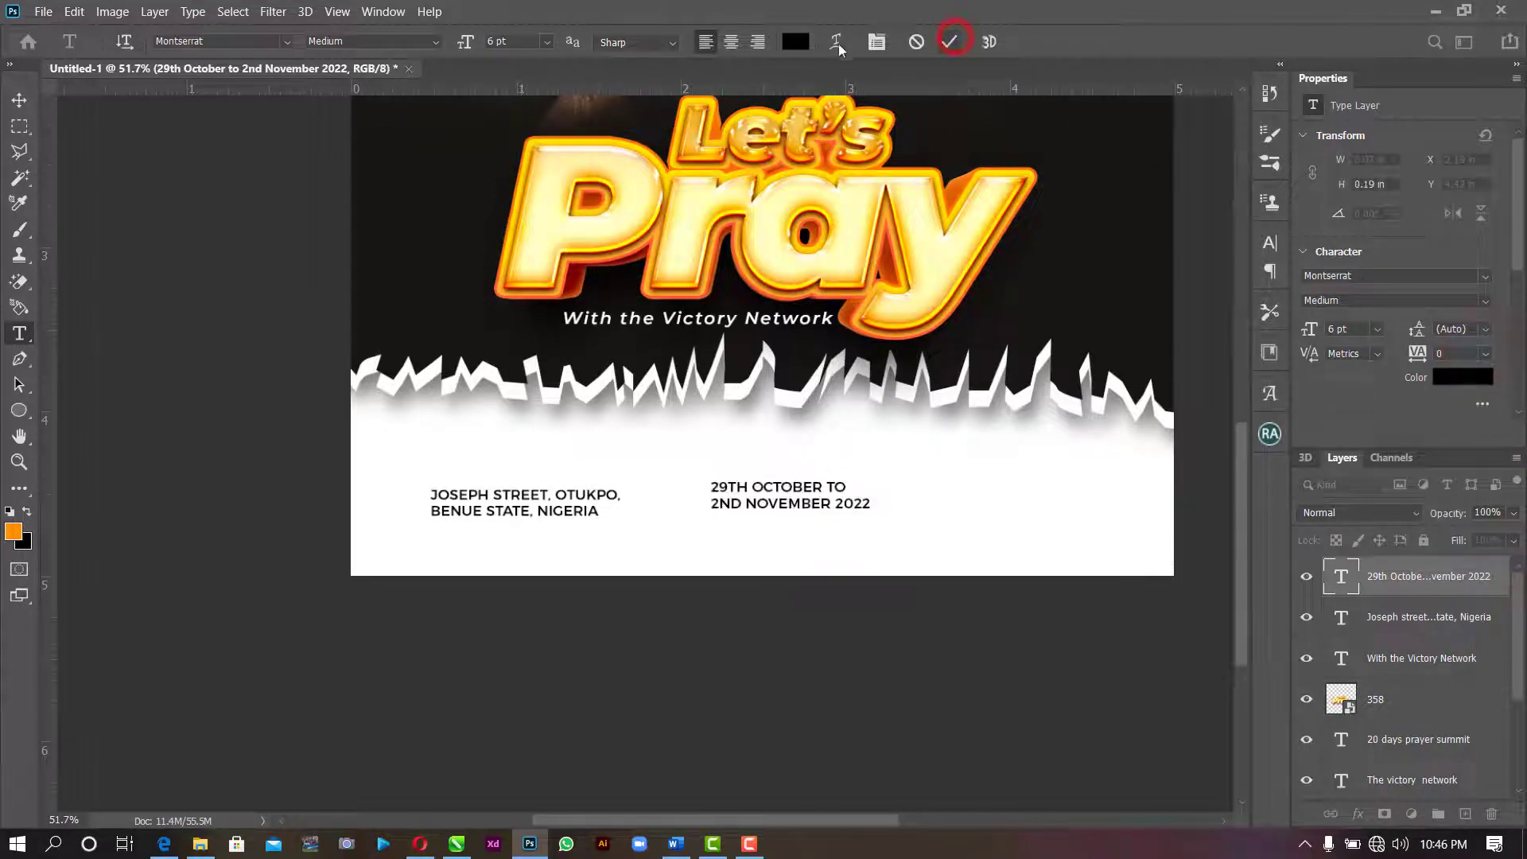
- Move the date text level with the address and align the top edges of both text layers
click(20, 96)
click(983, 513)
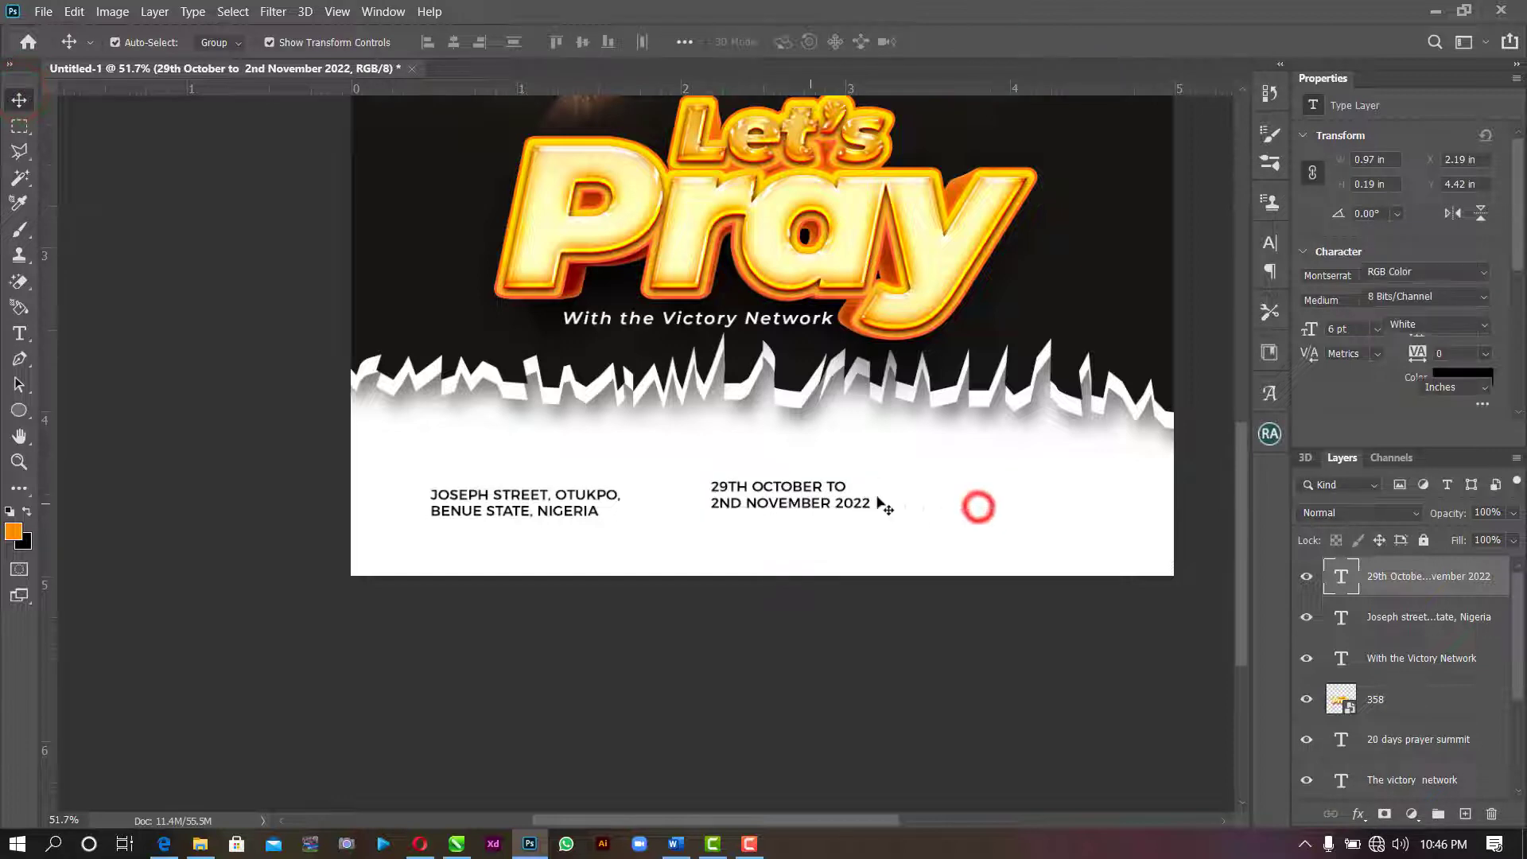
drag(802, 491, 791, 501)
shift+click(538, 494)
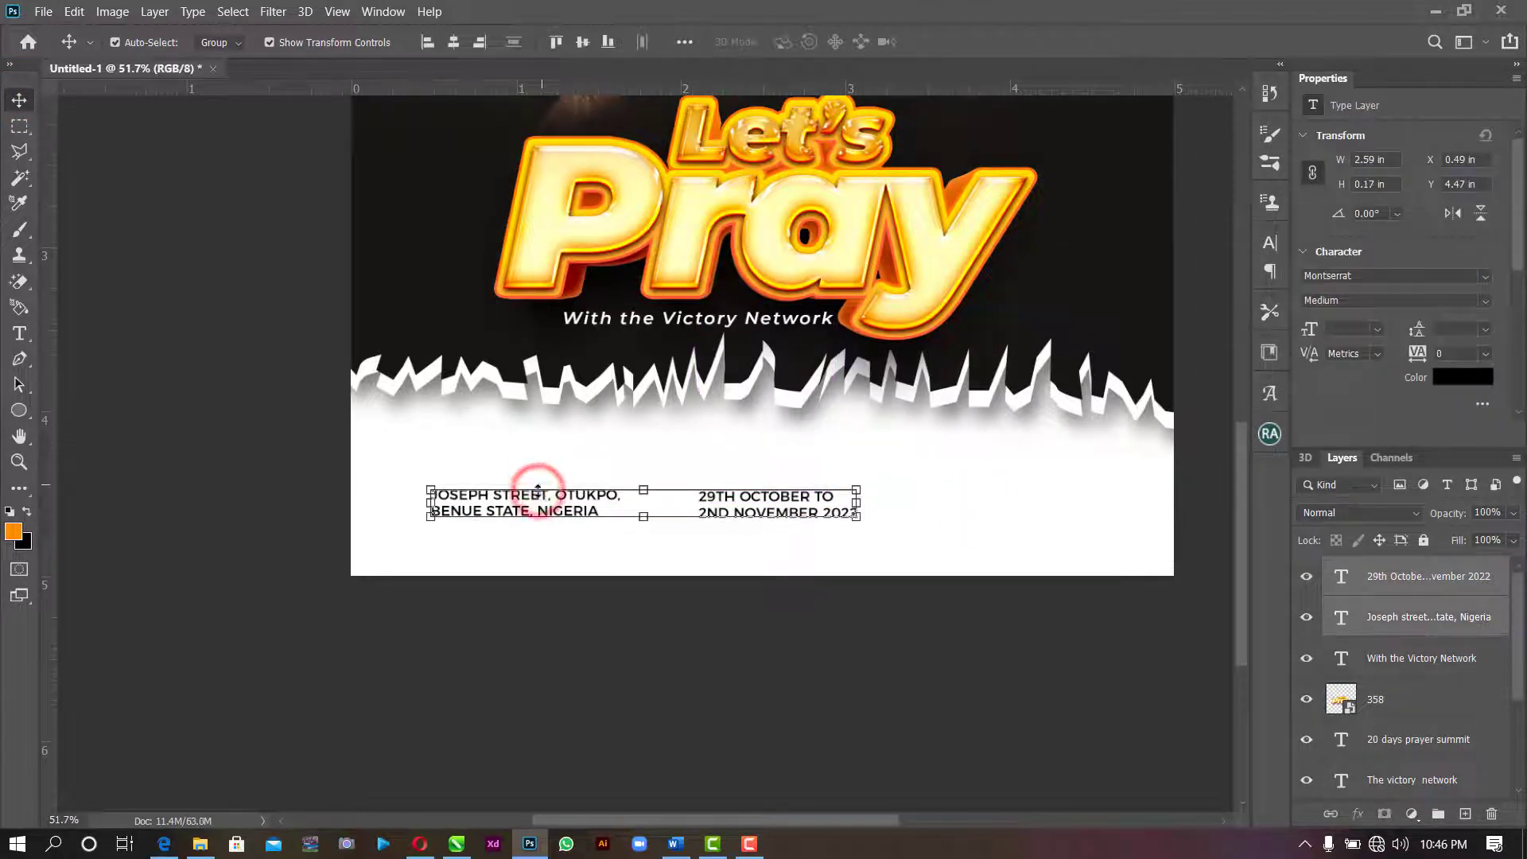
click(555, 42)
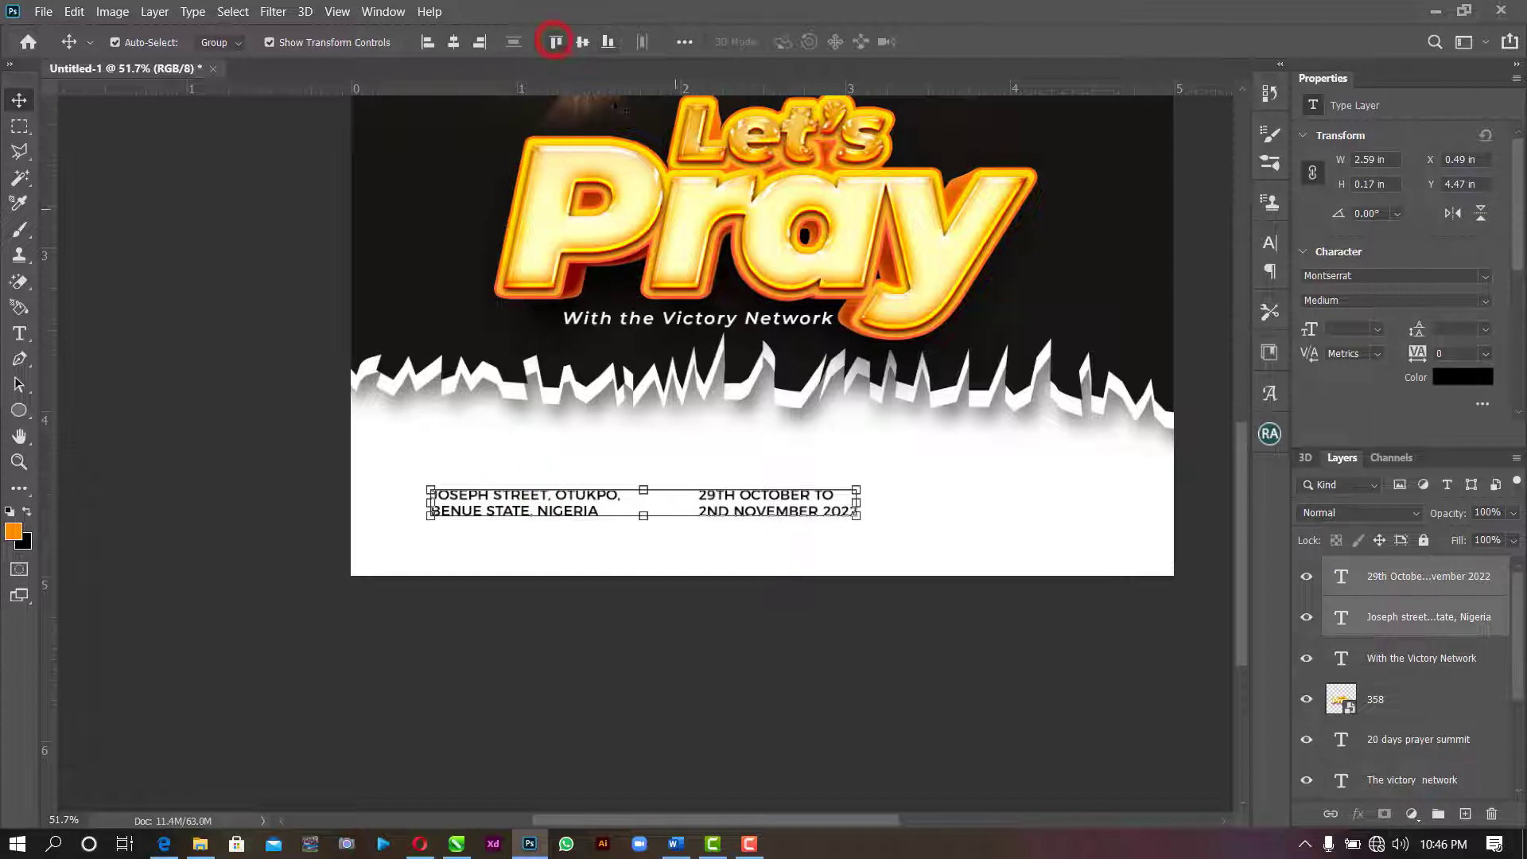
click(971, 476)
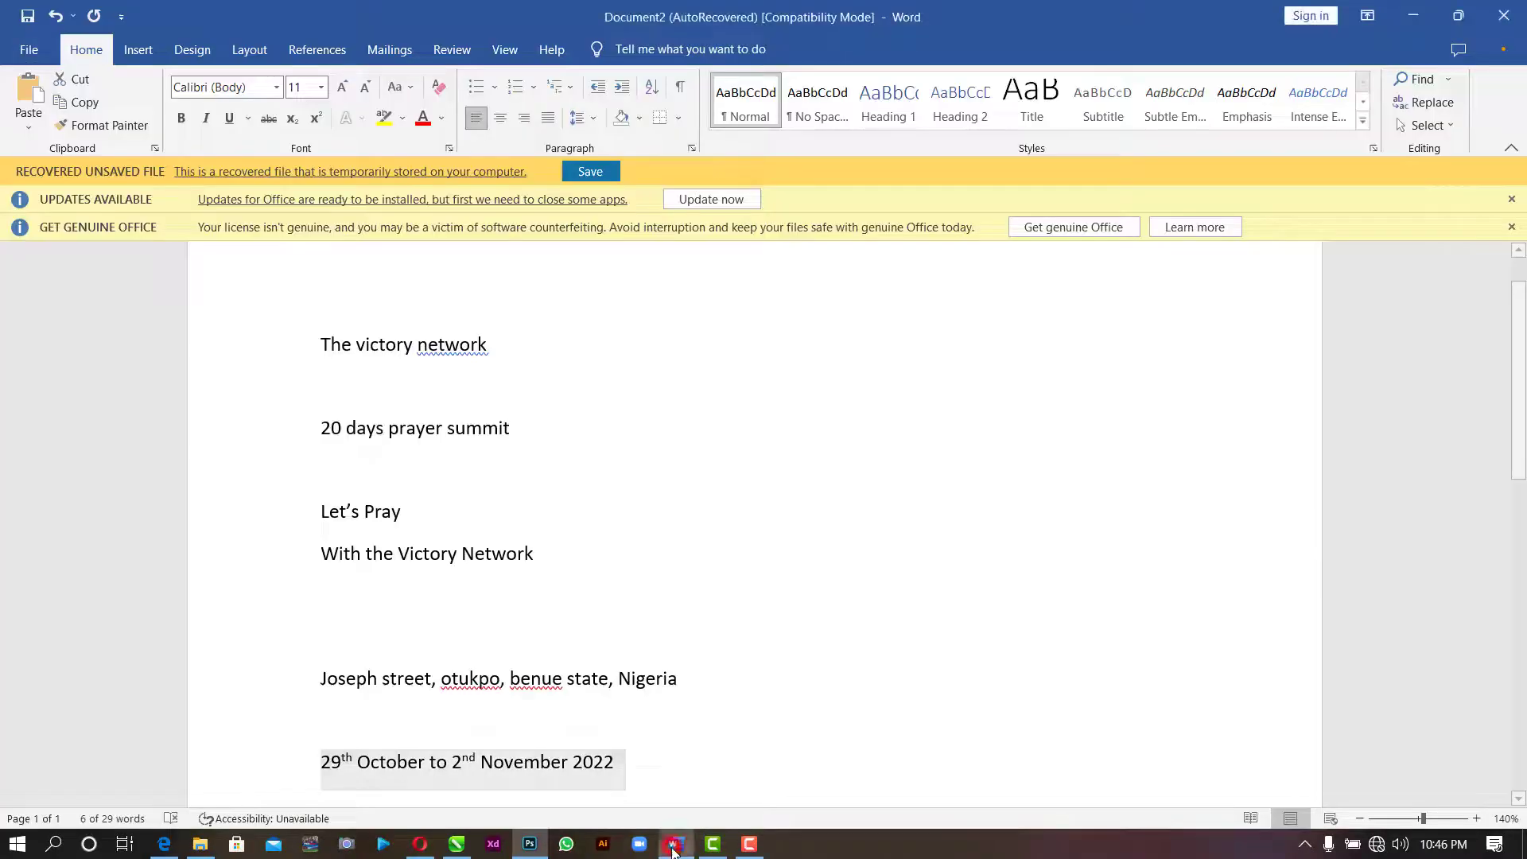
- Switch to the Word document and copy the line "7pm daily till dawn"
click(676, 843)
scroll(503, 591, down, 3)
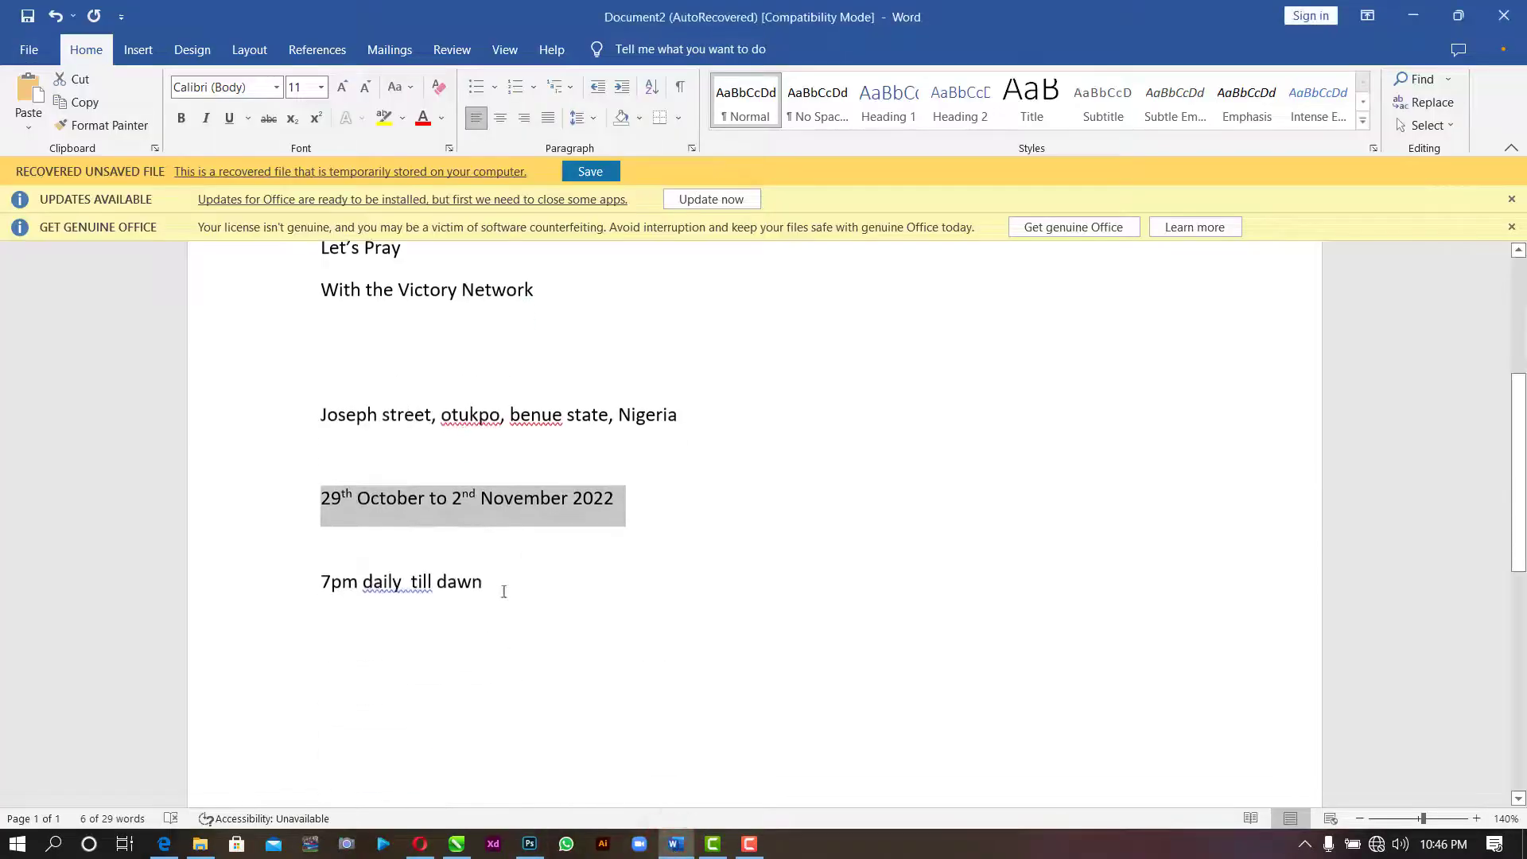
triple_click(499, 586)
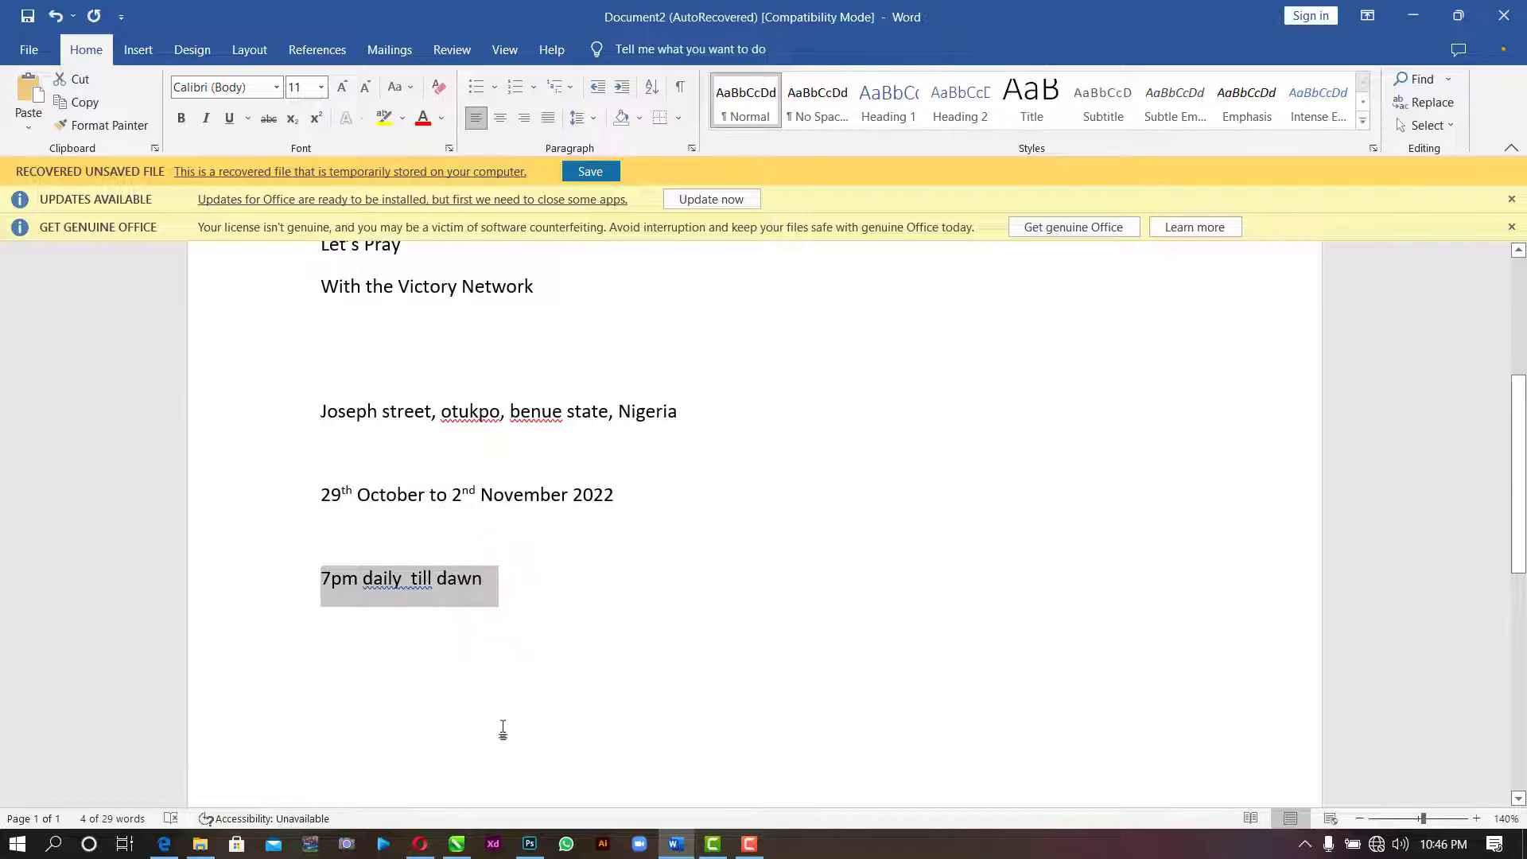
click(676, 843)
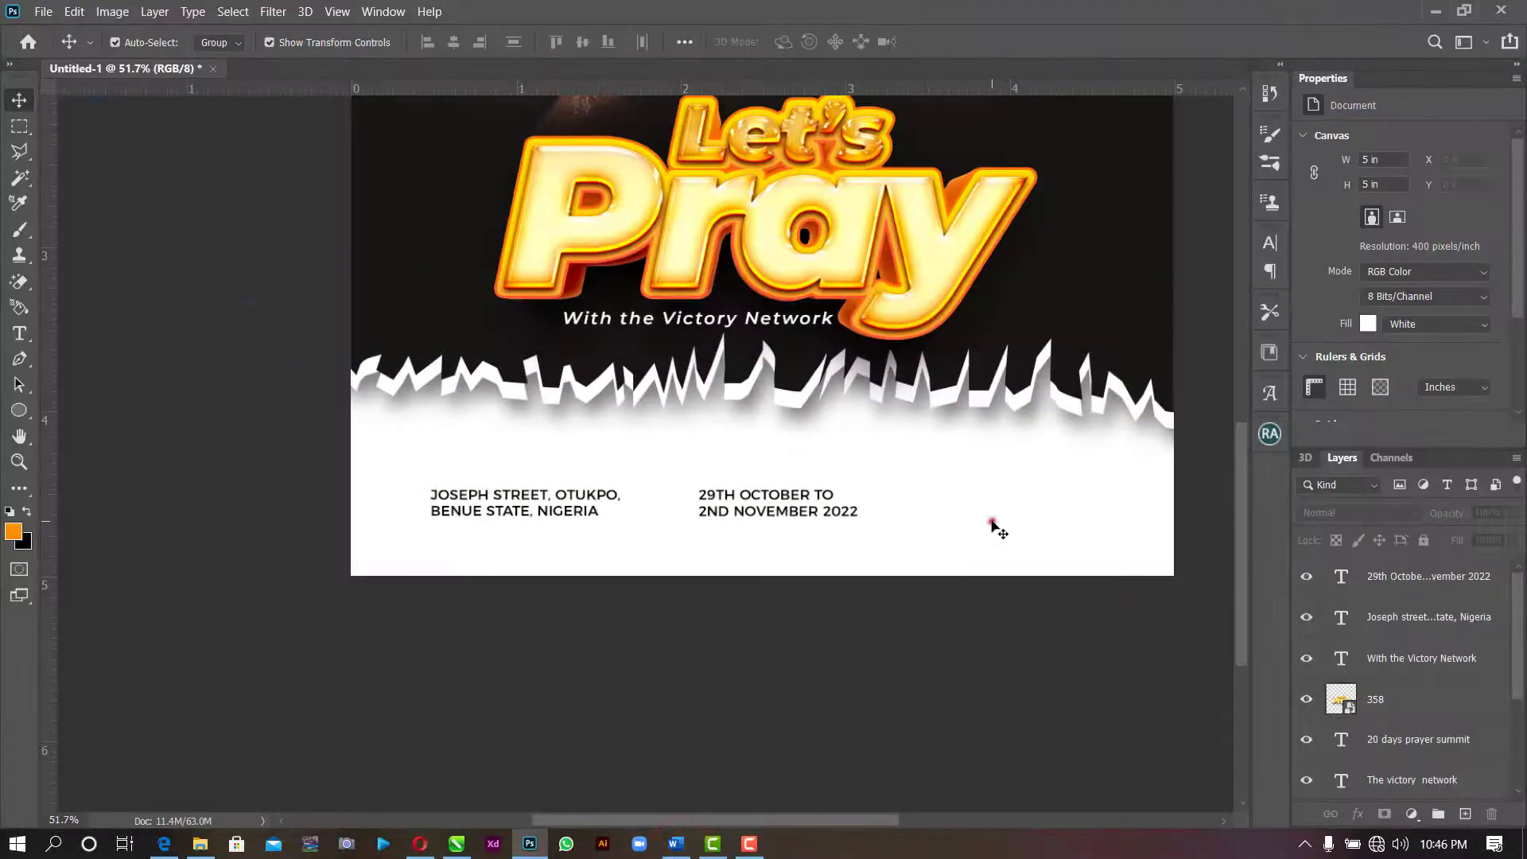
- Back in Photoshop, paste the copied time as a new text layer to the right of the event dates
key(t)
click(946, 498)
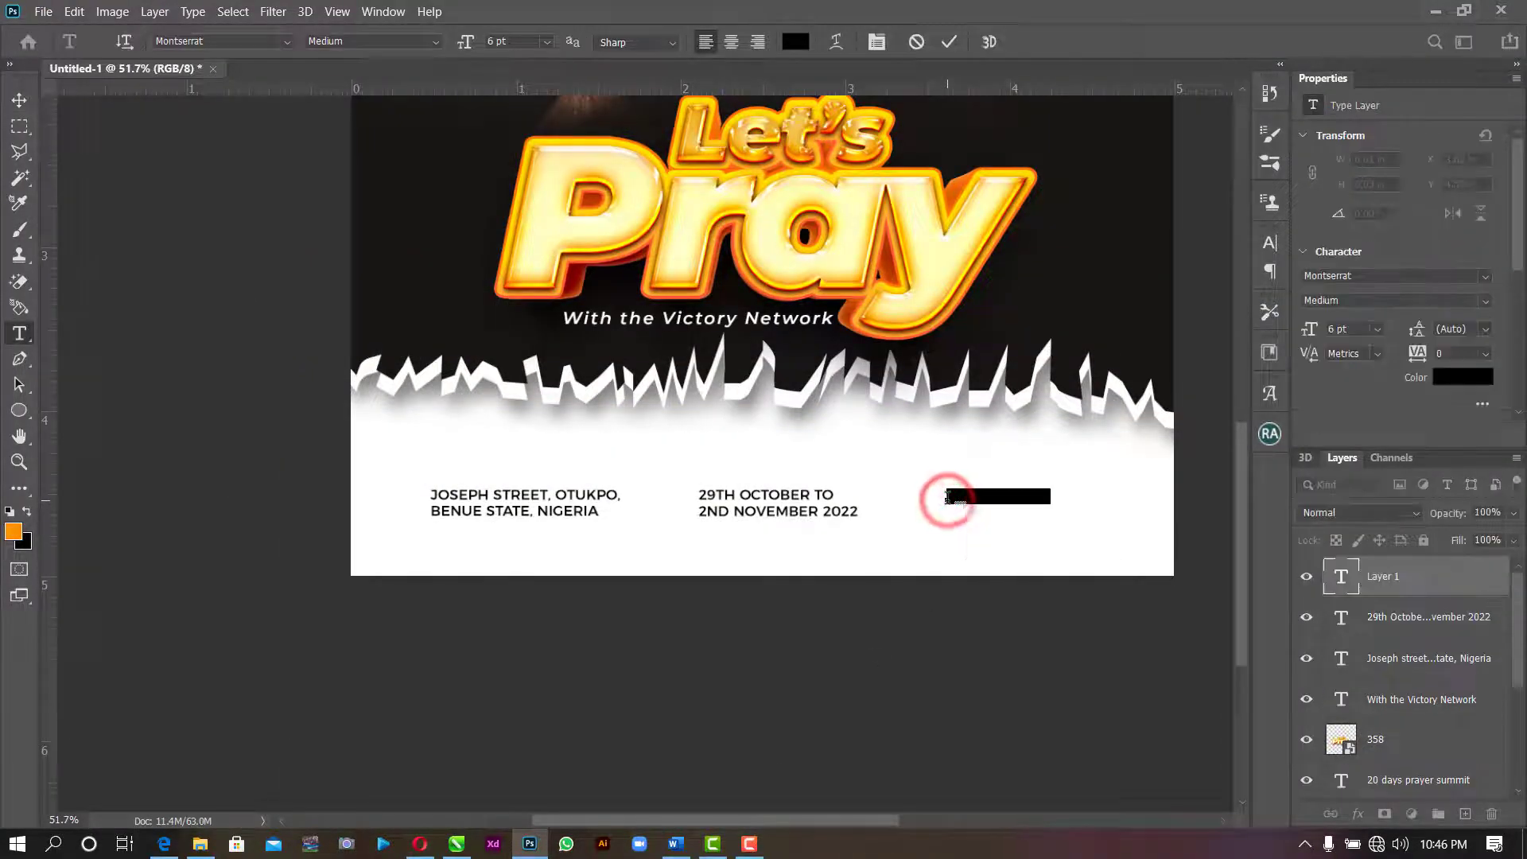
key(ctrl+v)
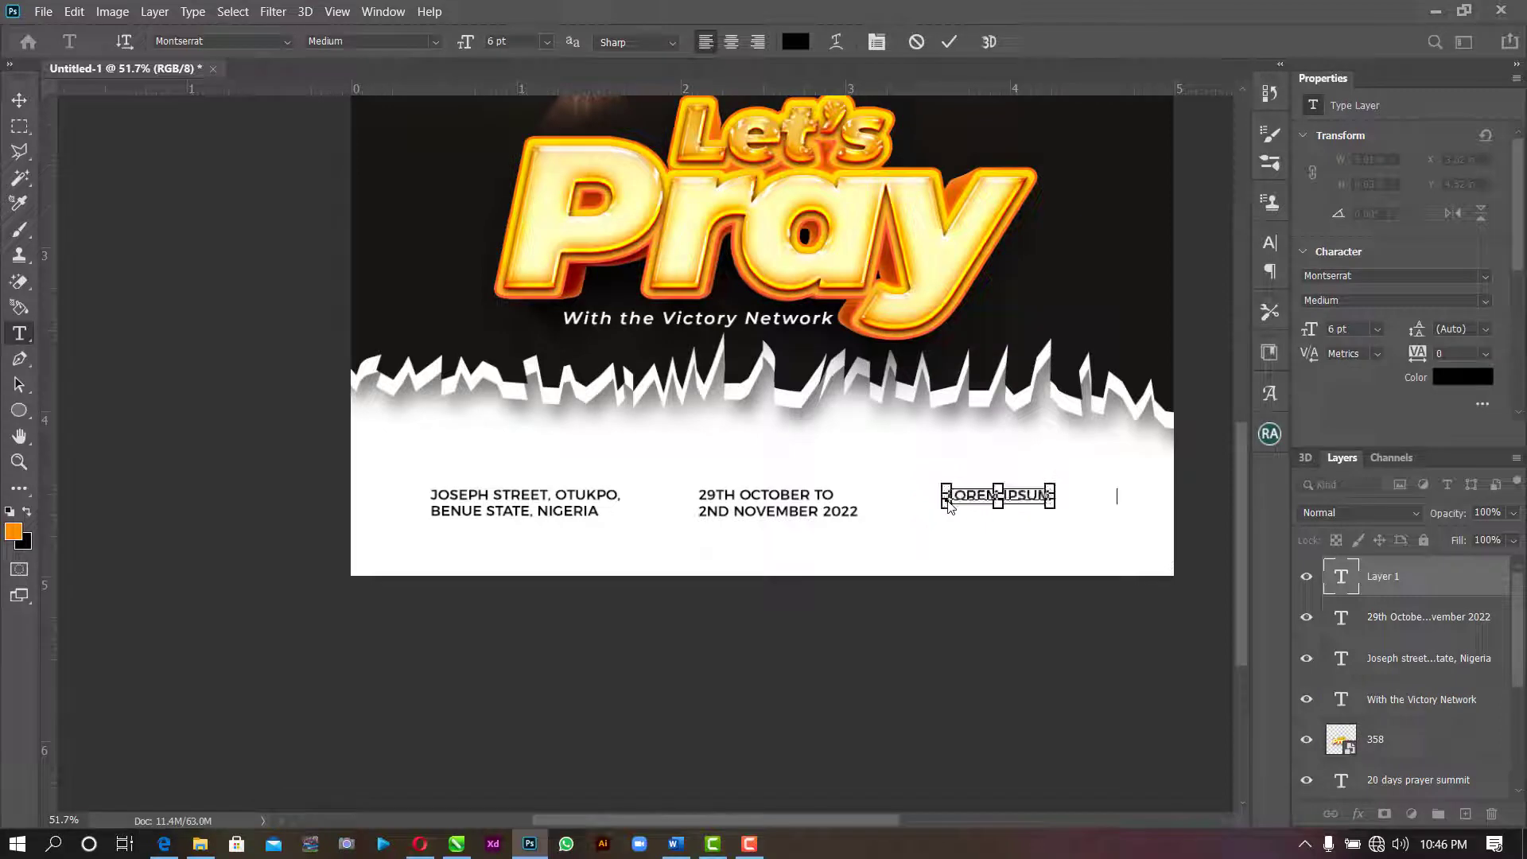
click(949, 41)
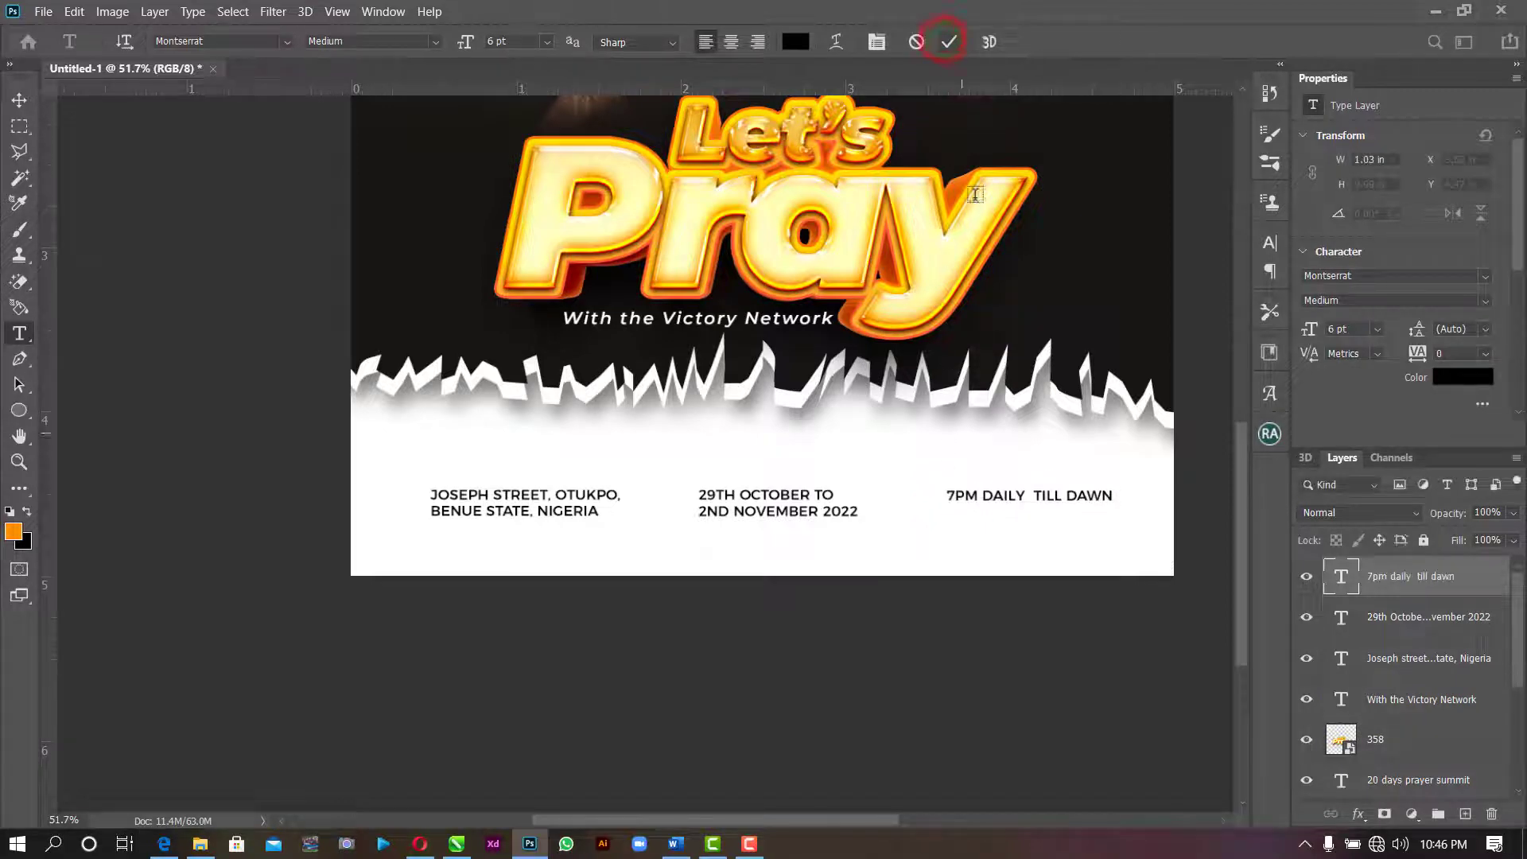
- Break the time text into two lines before "till dawn"
click(1032, 499)
key(Return)
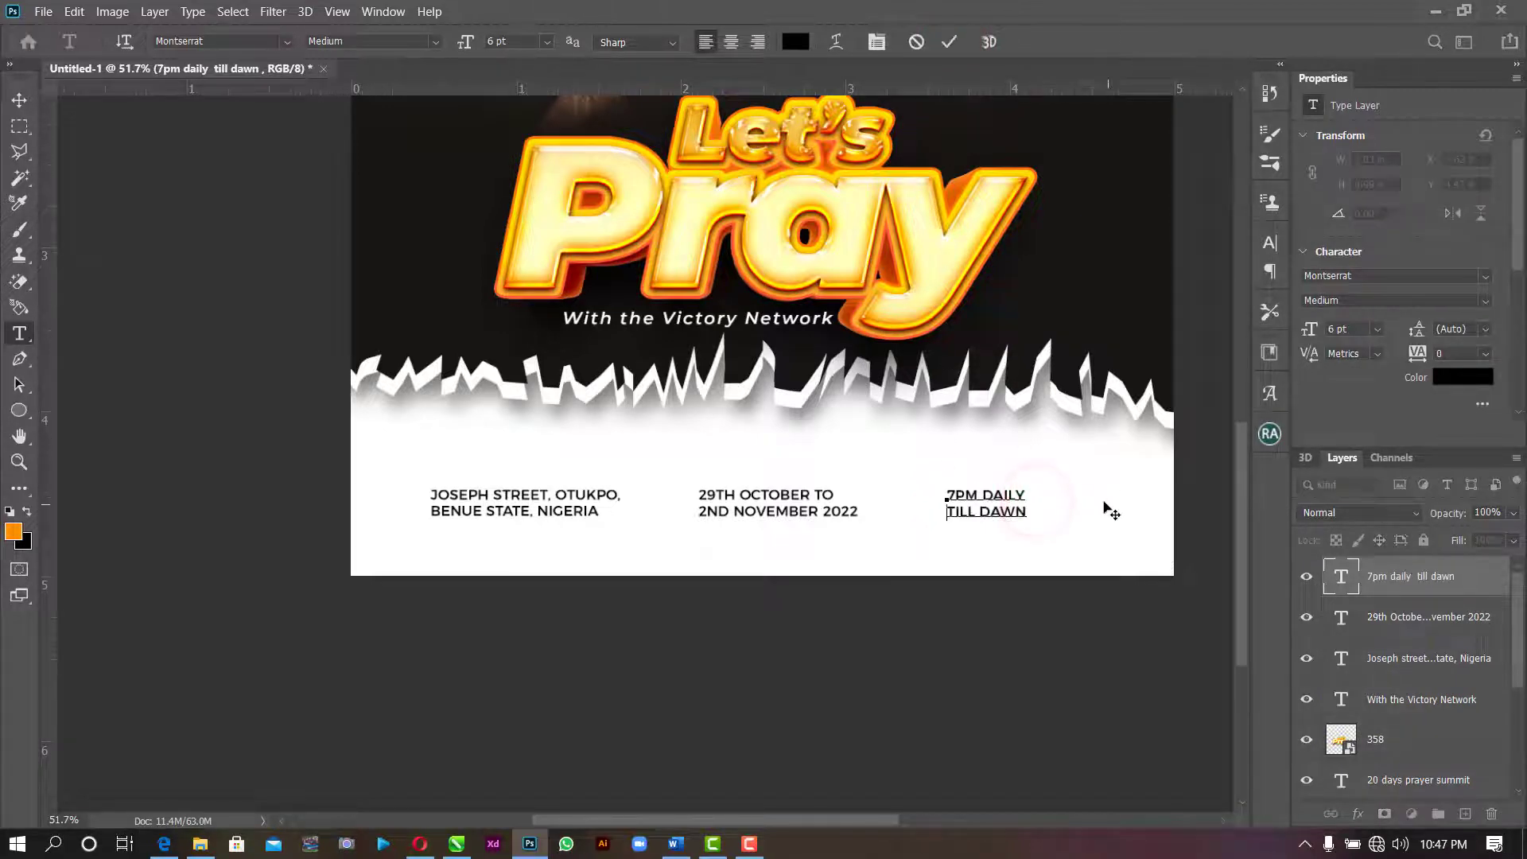
click(950, 41)
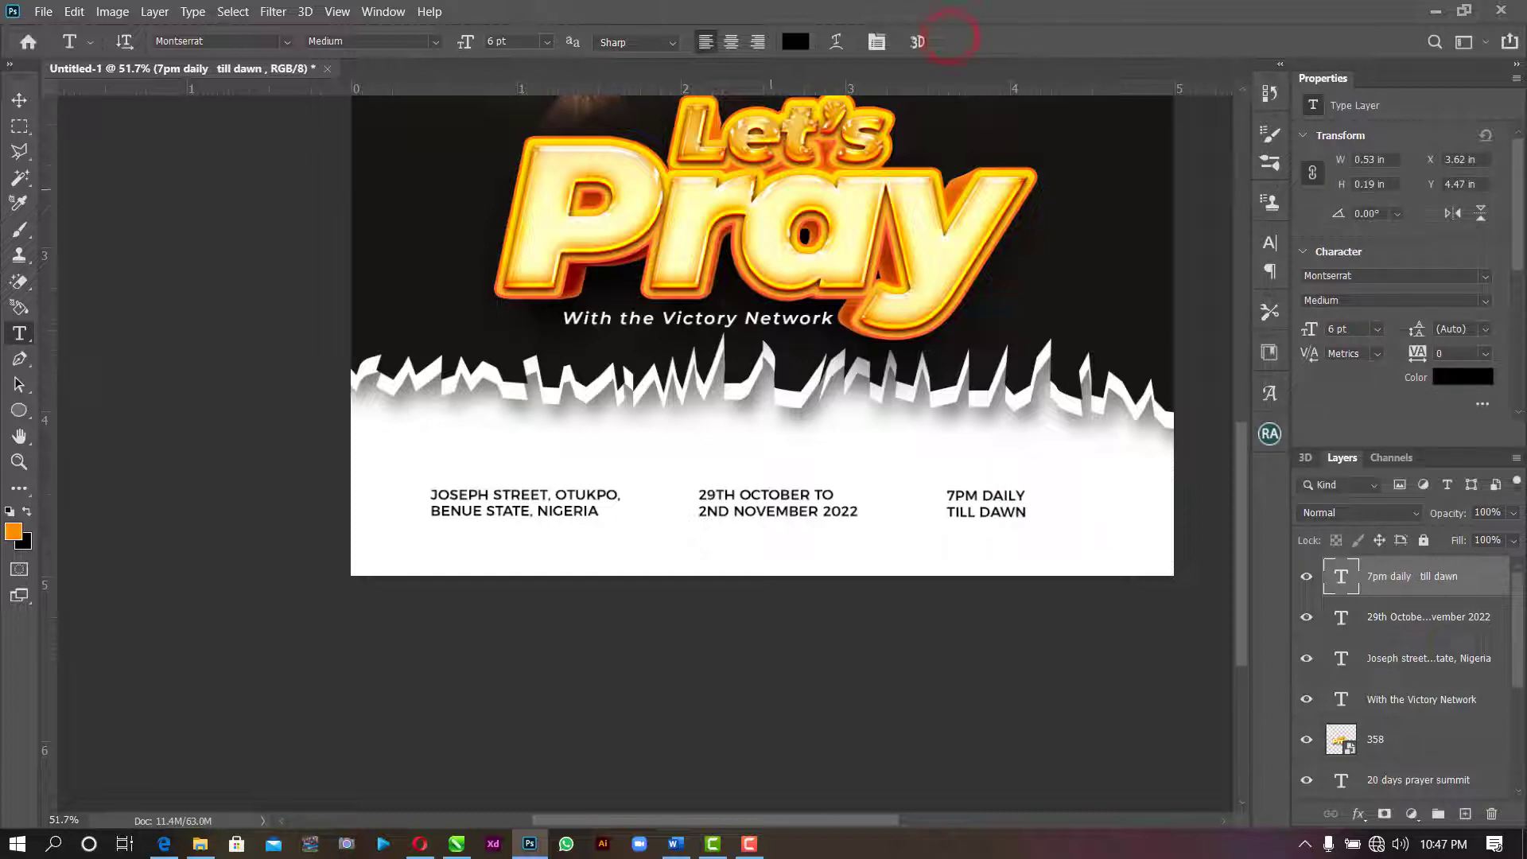
- Distribute the address, date and time text layers evenly across and move them together to the right, to about X 0.68 in
click(19, 100)
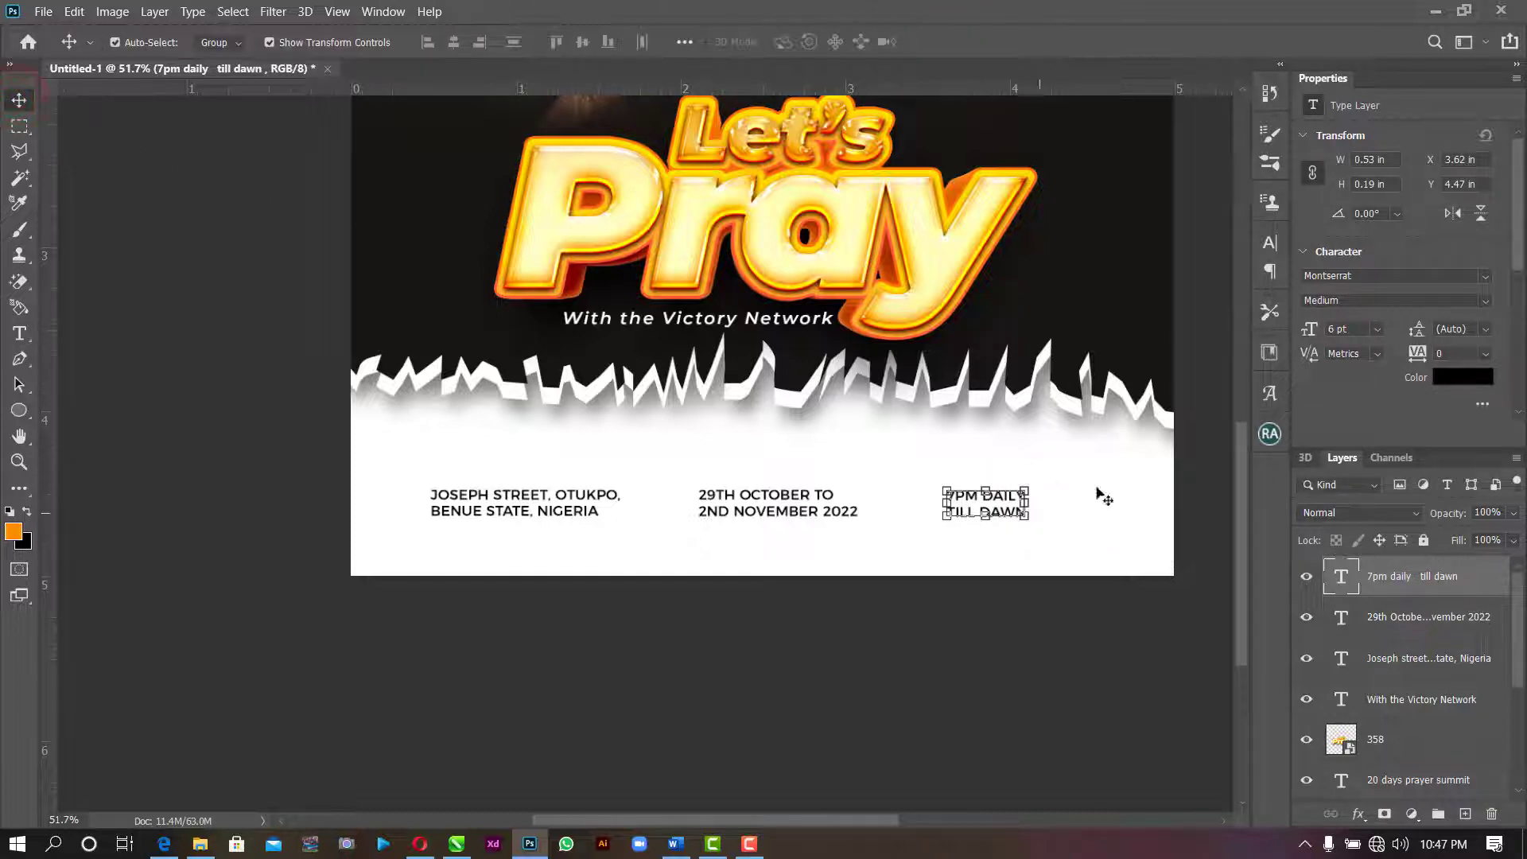
drag(1098, 489, 544, 503)
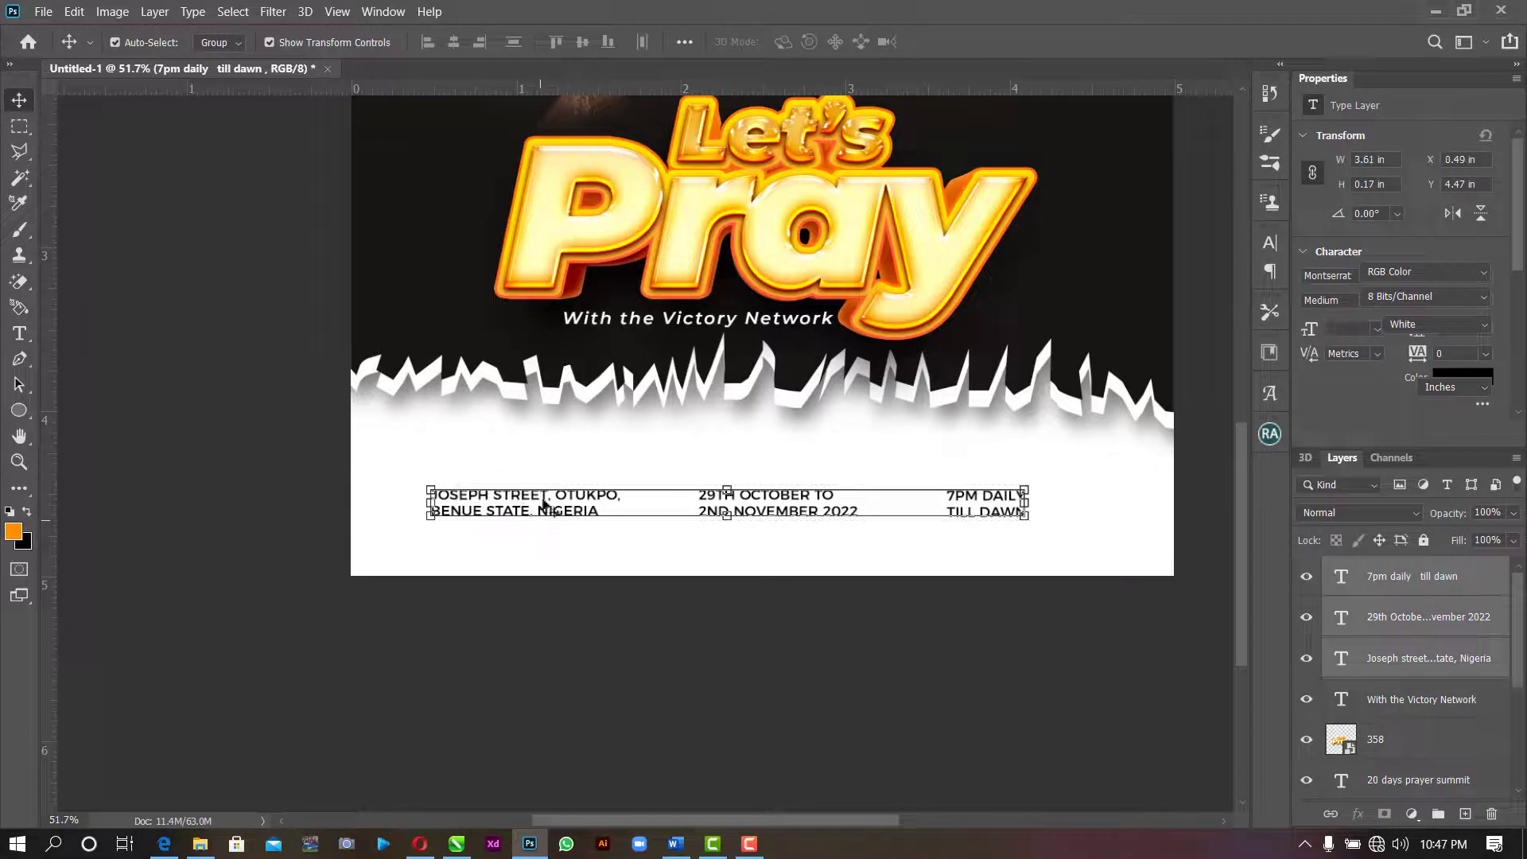
click(641, 42)
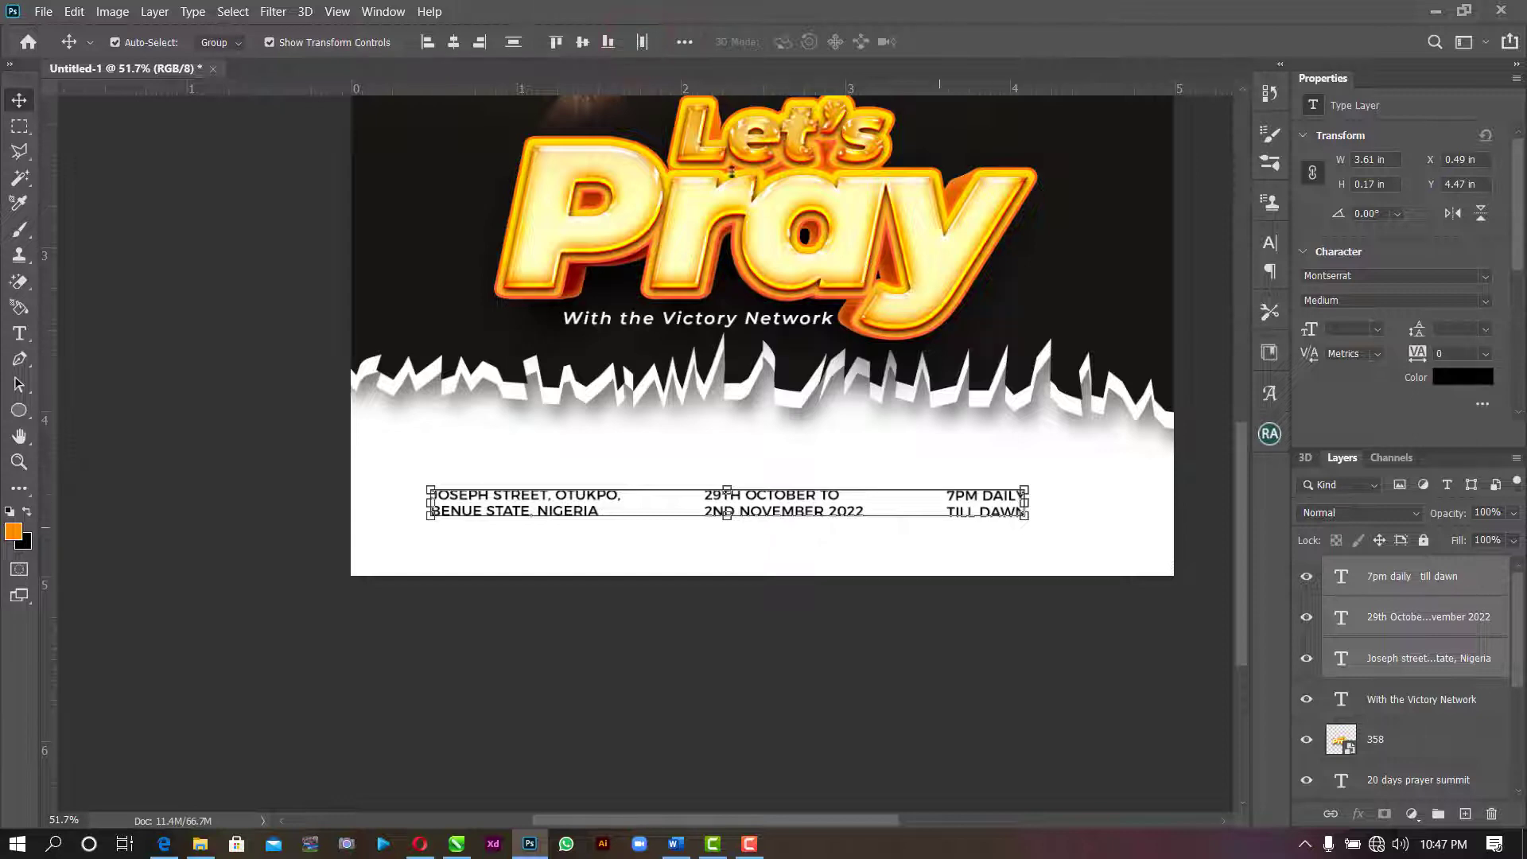
drag(977, 501, 1031, 520)
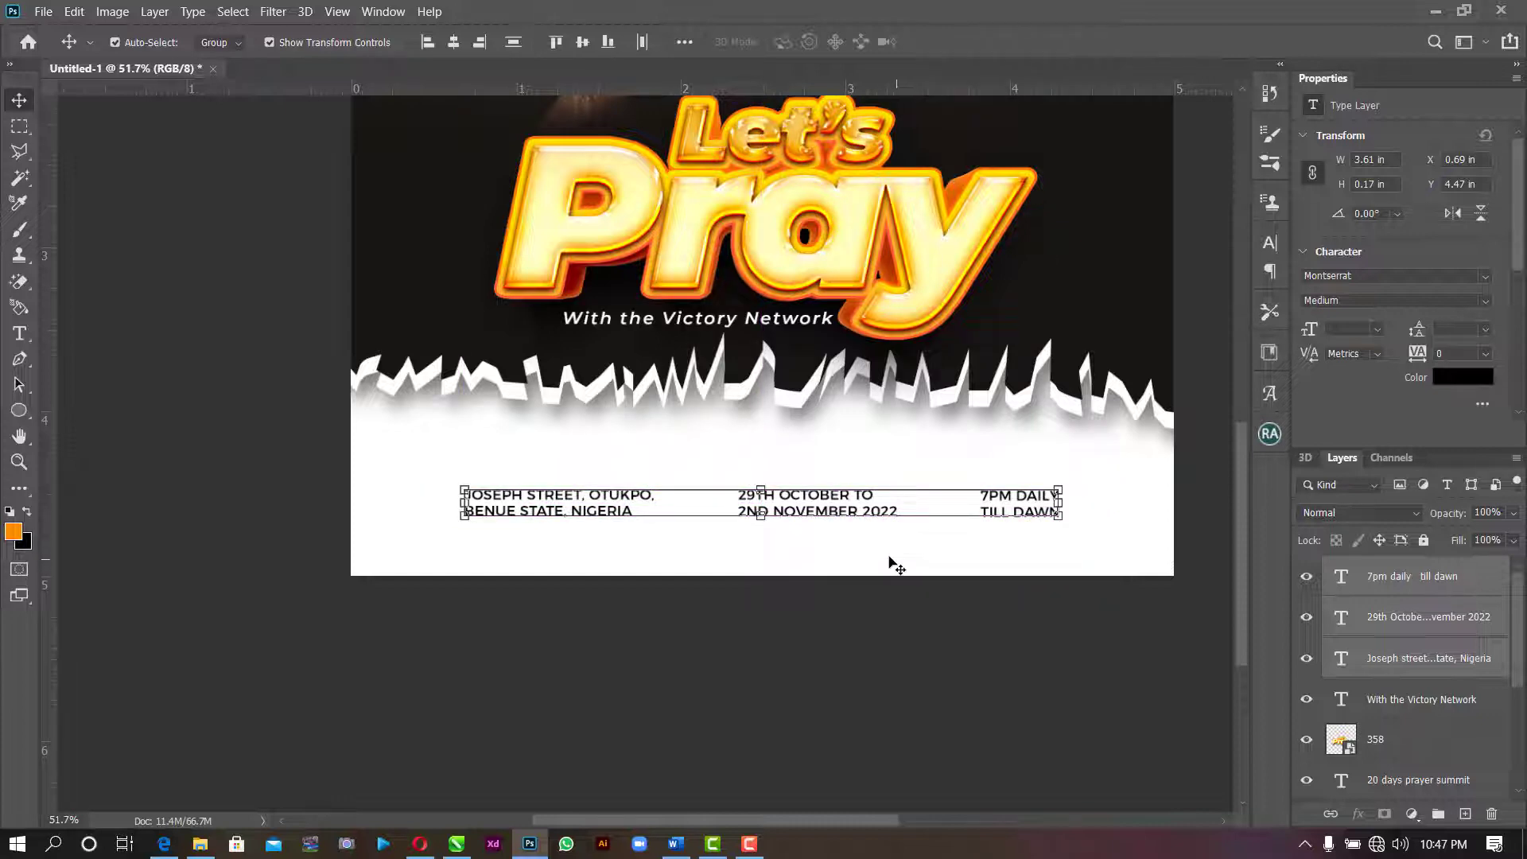
key(Left)
- Enlarge the "20 days prayer summit" text to about 1.72 in wide and raise it slightly above the "Let's Pray" title
key(z)
right_click(973, 248)
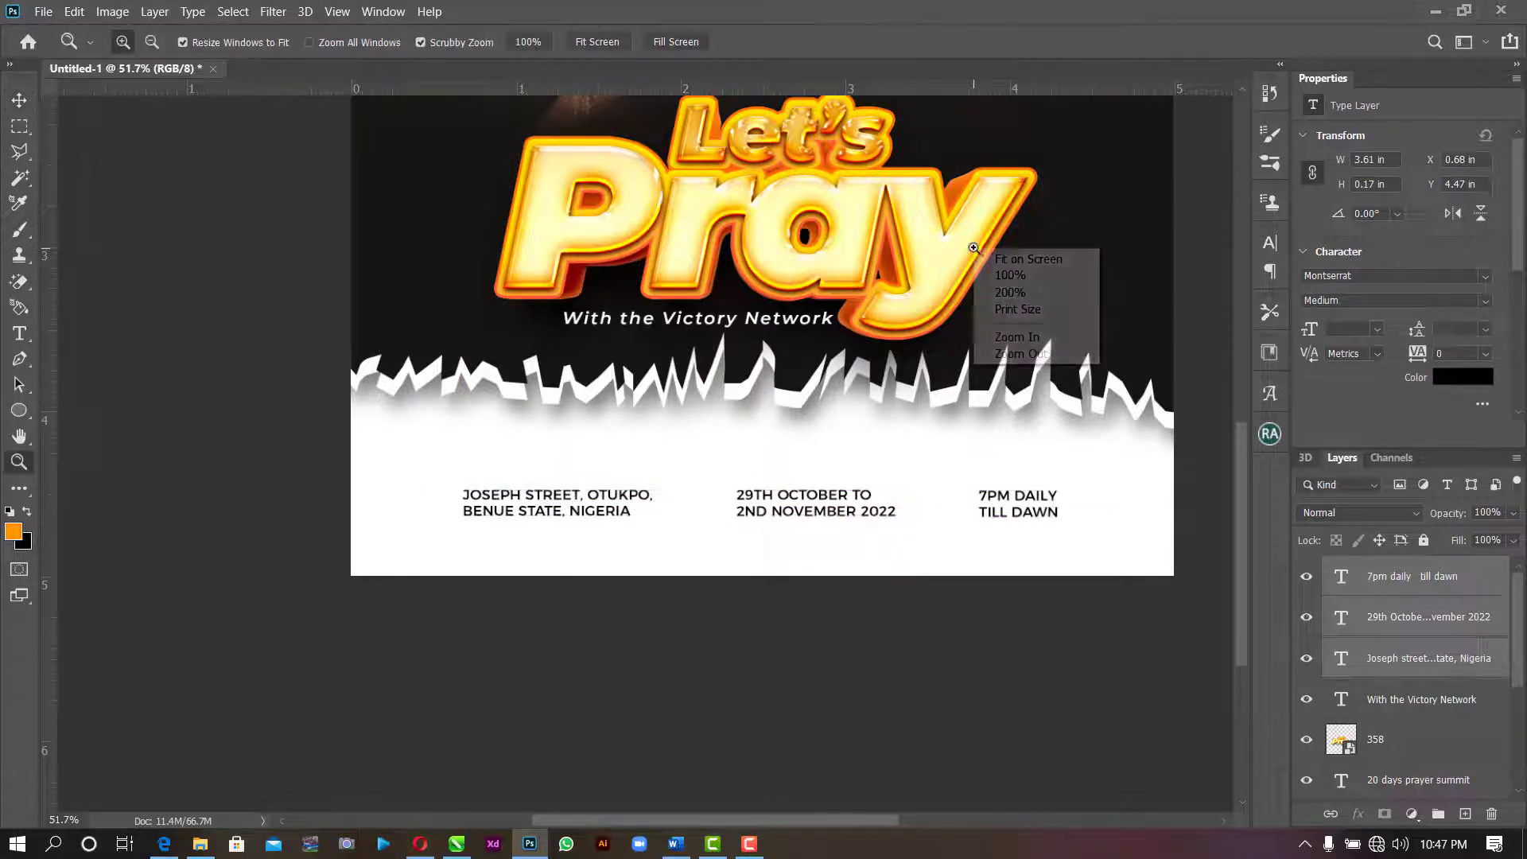
click(1004, 259)
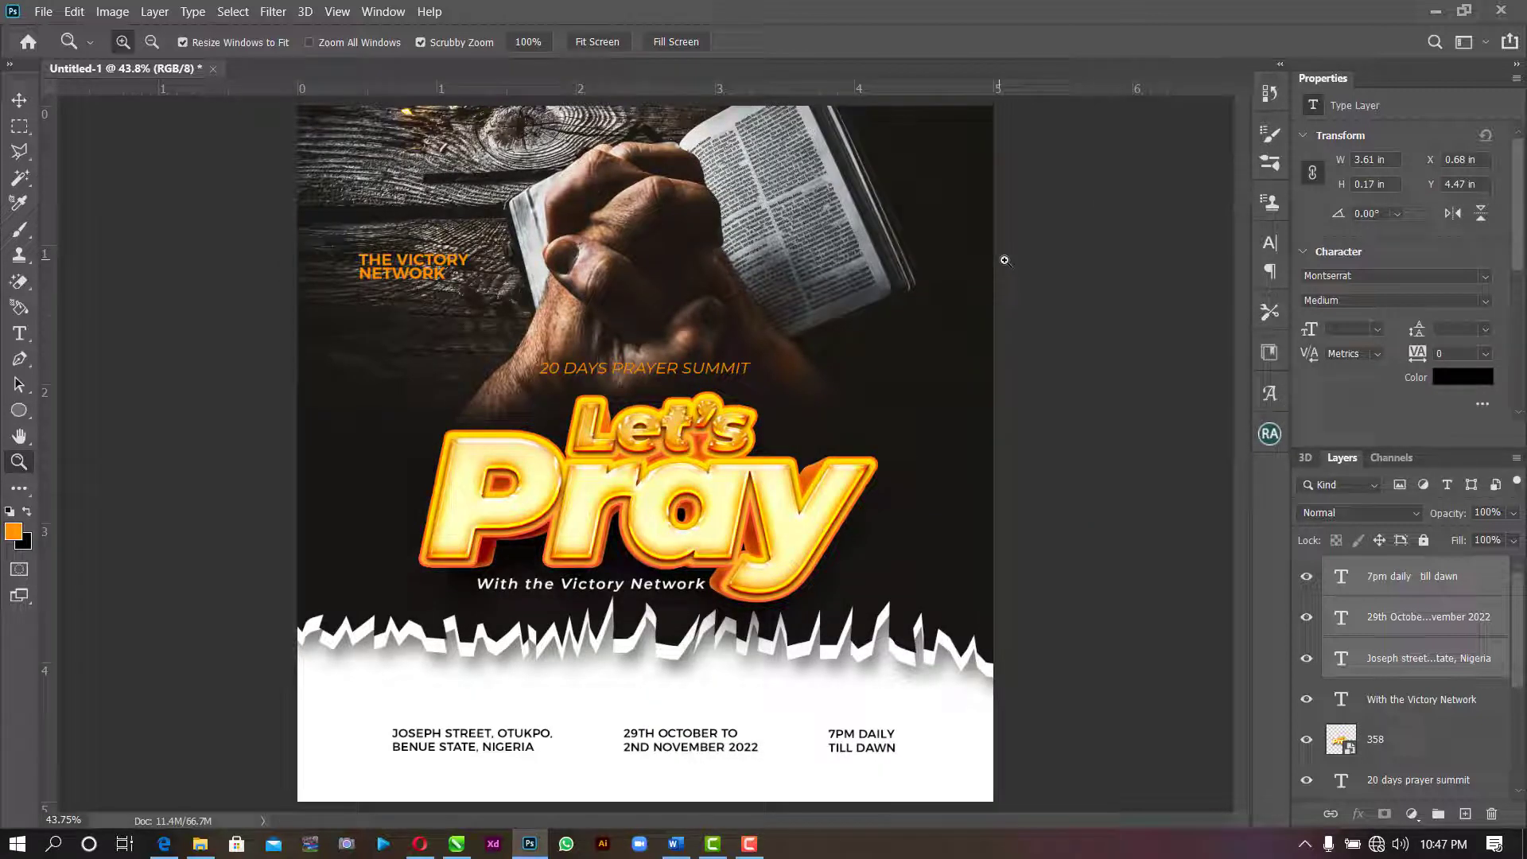
click(22, 100)
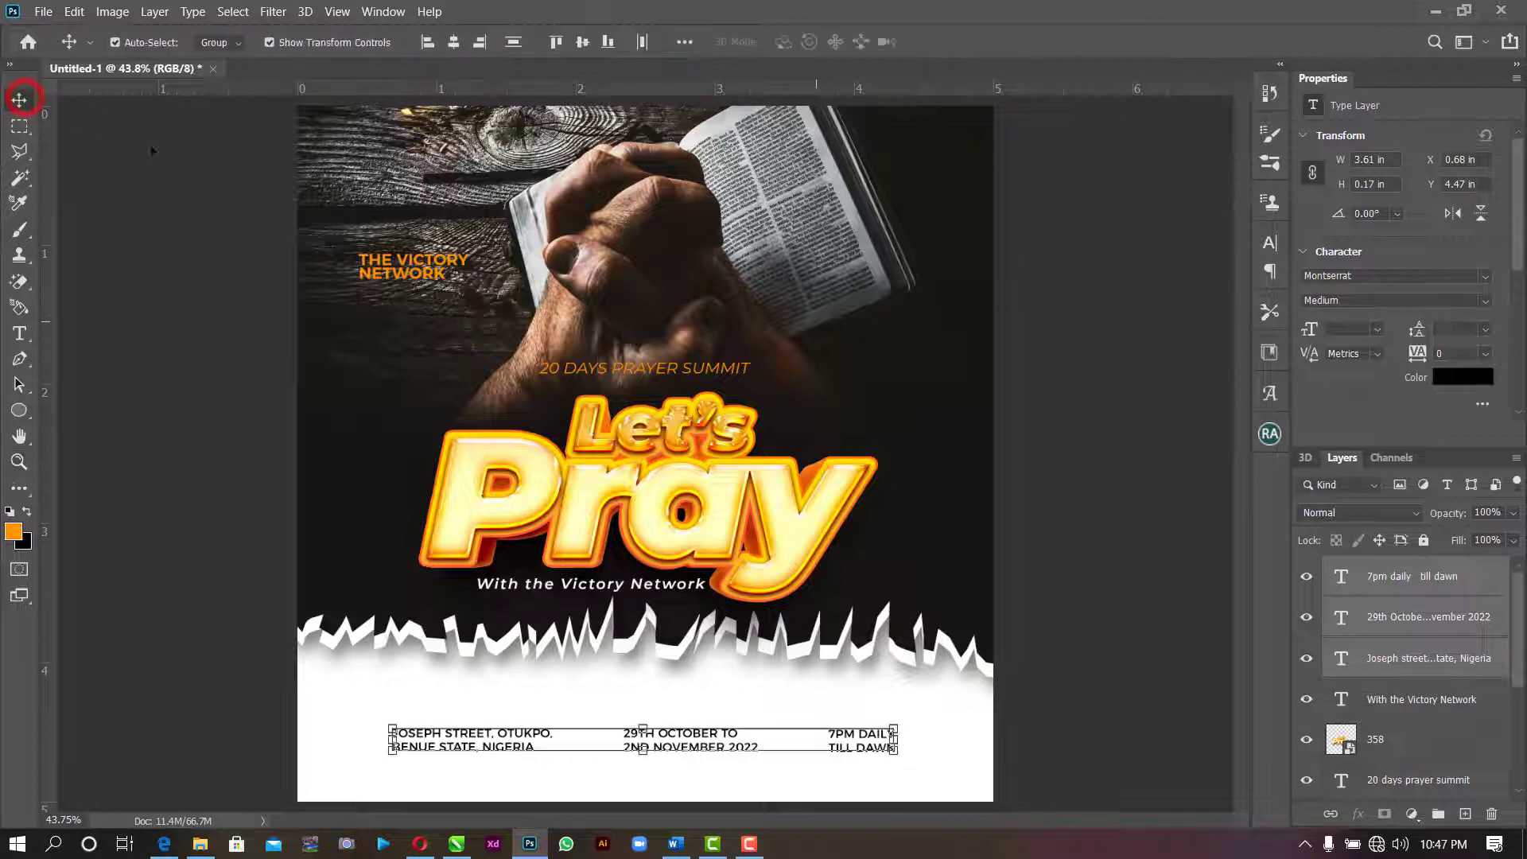
click(730, 374)
mouse_move(758, 368)
mouse_down()
mouse_move(715, 367)
mouse_move(787, 360)
mouse_move(750, 358)
mouse_up()
click(984, 41)
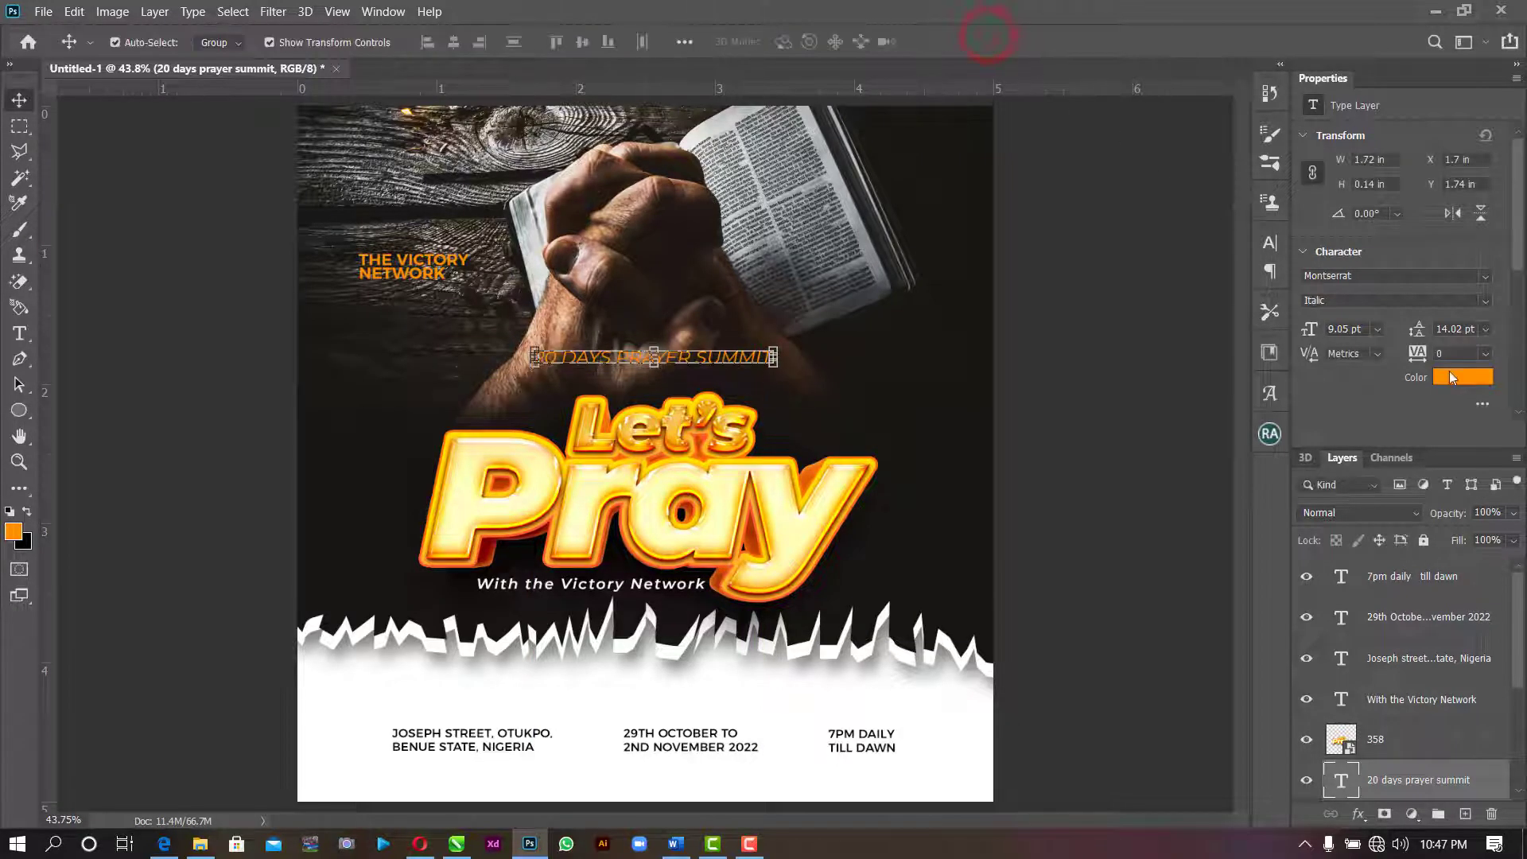
- Change the colour of the "20 days prayer summit" text to white (ffffff)
click(1449, 371)
drag(1151, 222, 950, 69)
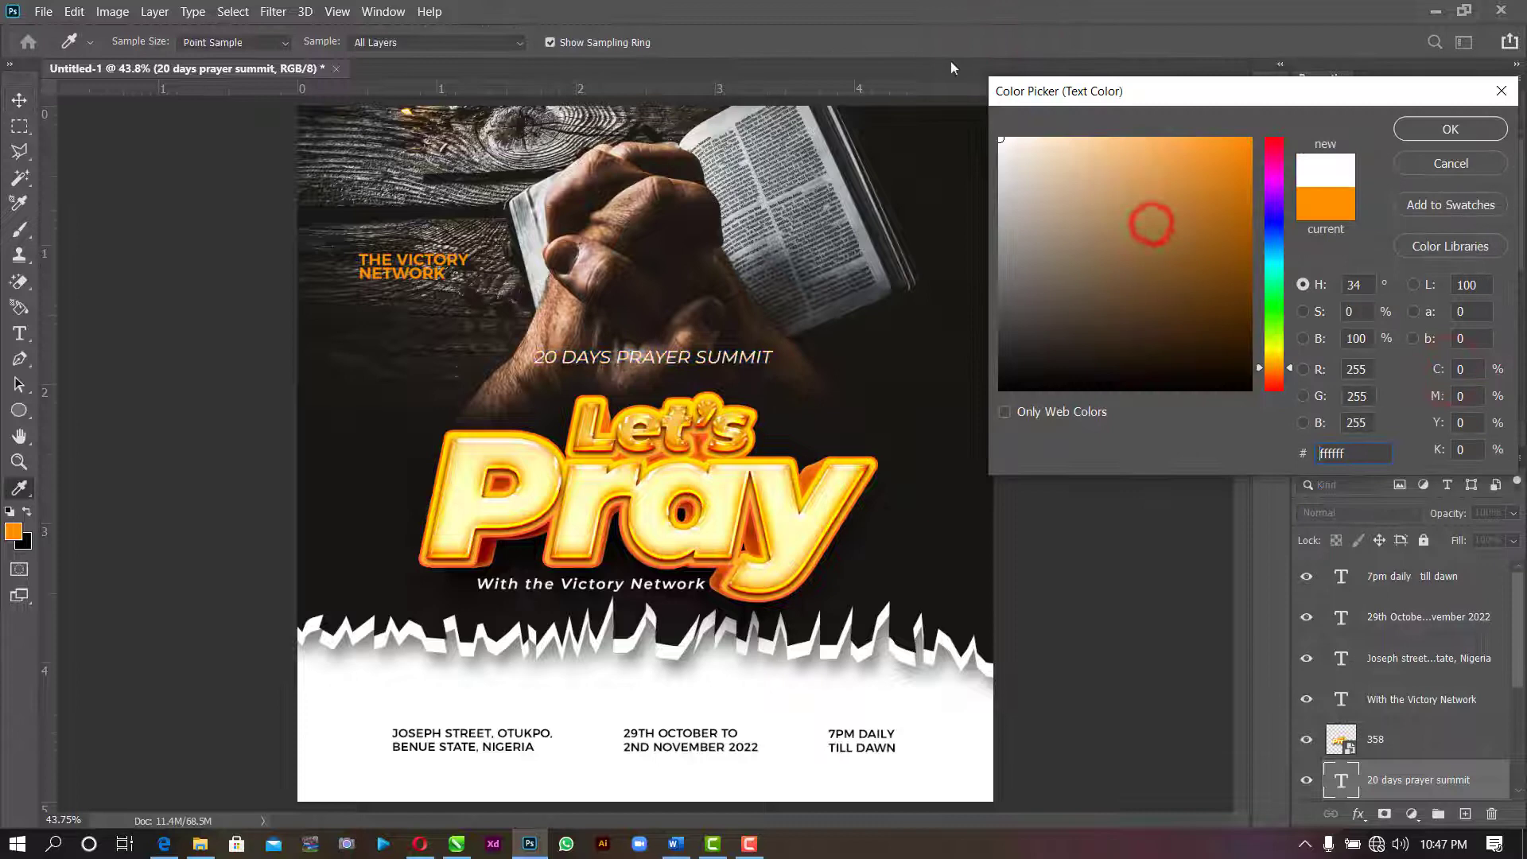
click(1480, 129)
- Nudge the "With the Victory Network" line slightly down and move the orange "The Victory Network" text a little up and left
click(594, 586)
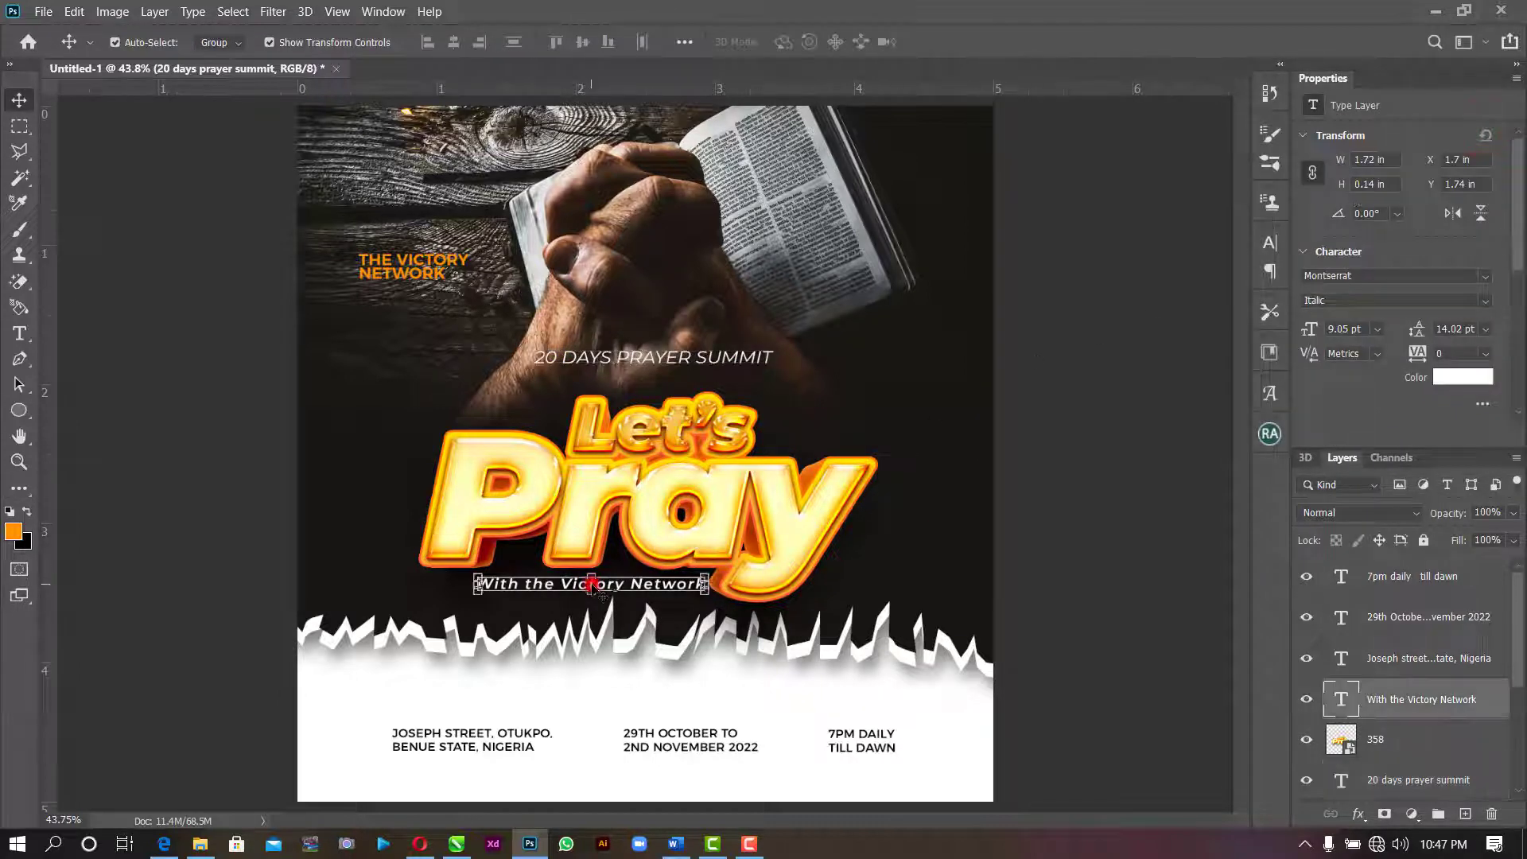
drag(596, 591, 602, 595)
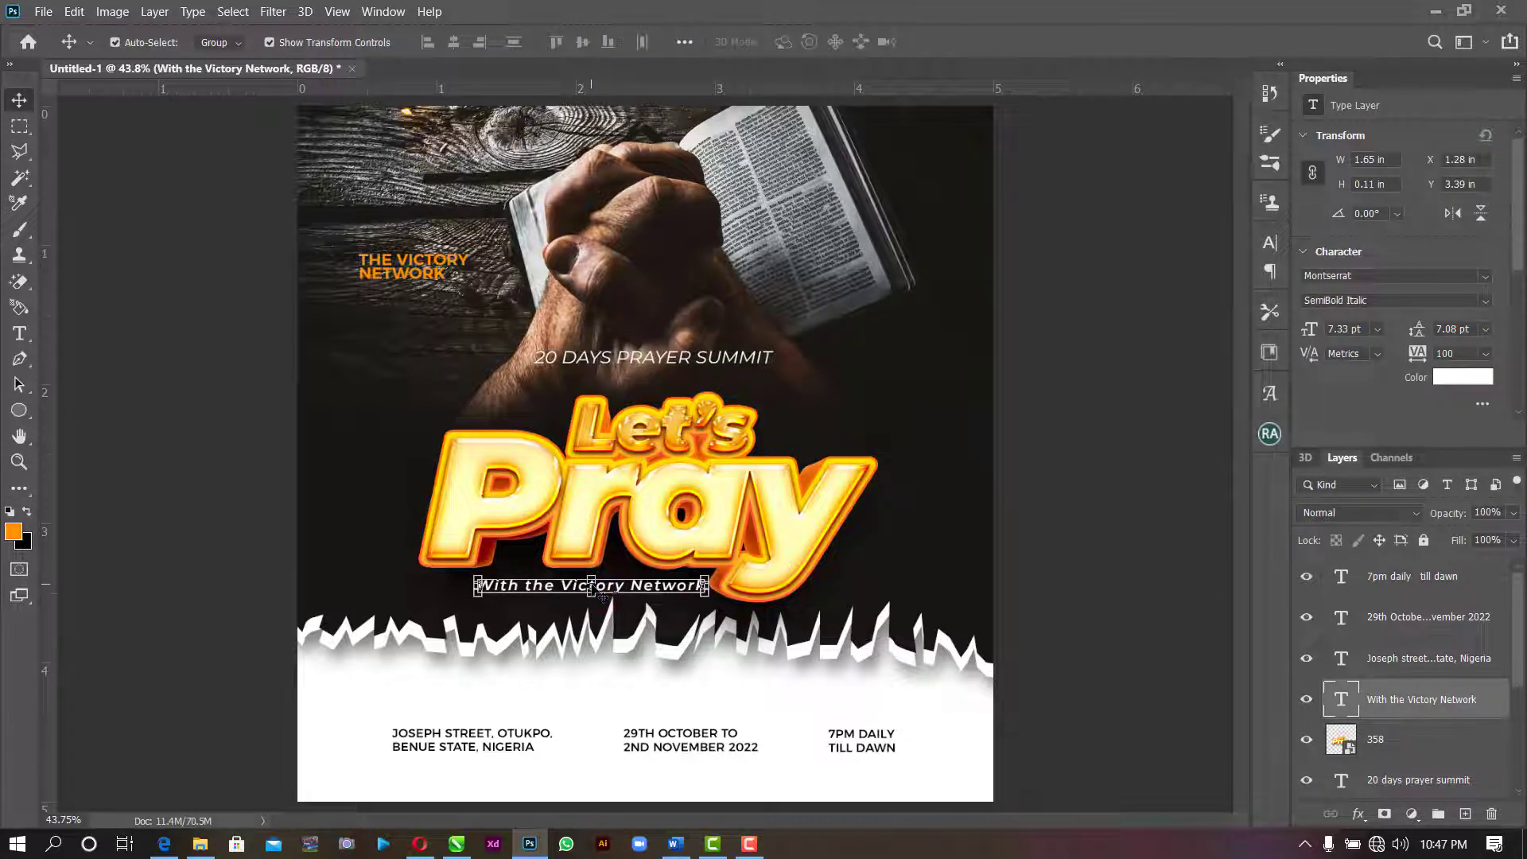
click(1066, 299)
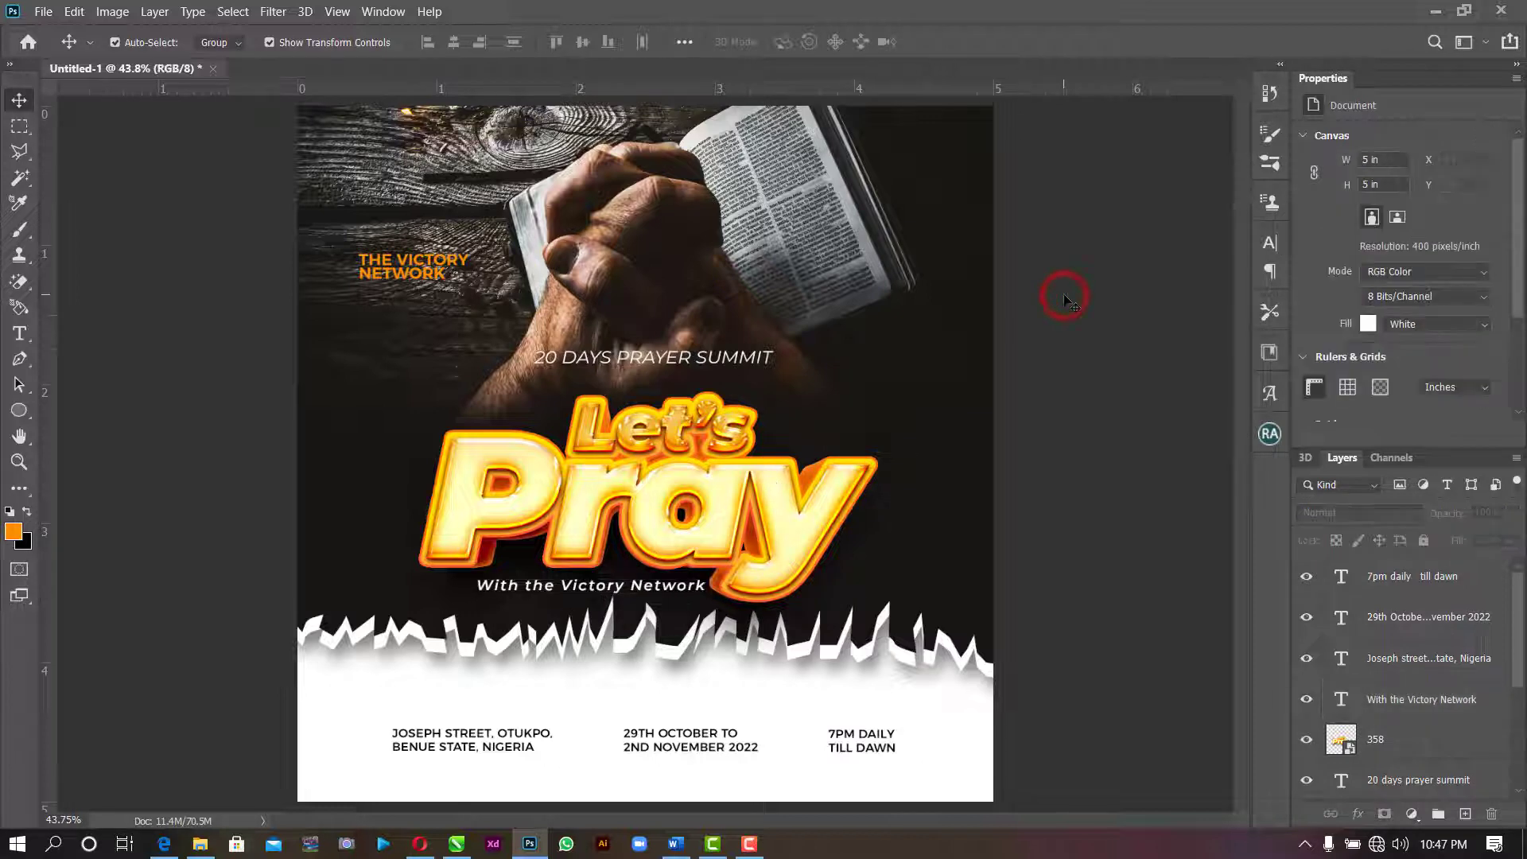
drag(405, 278, 392, 267)
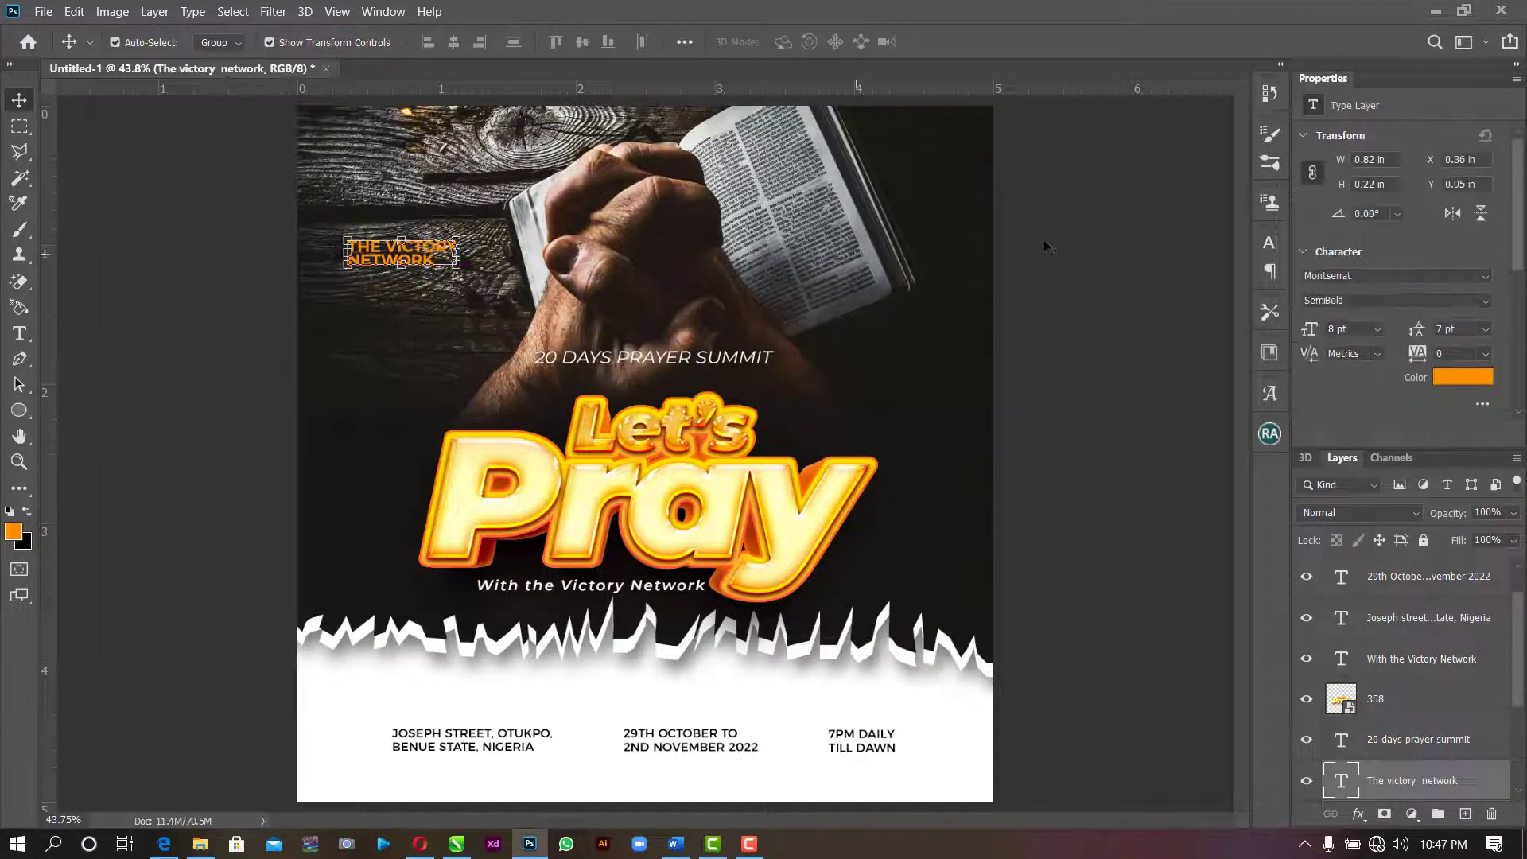
click(1100, 242)
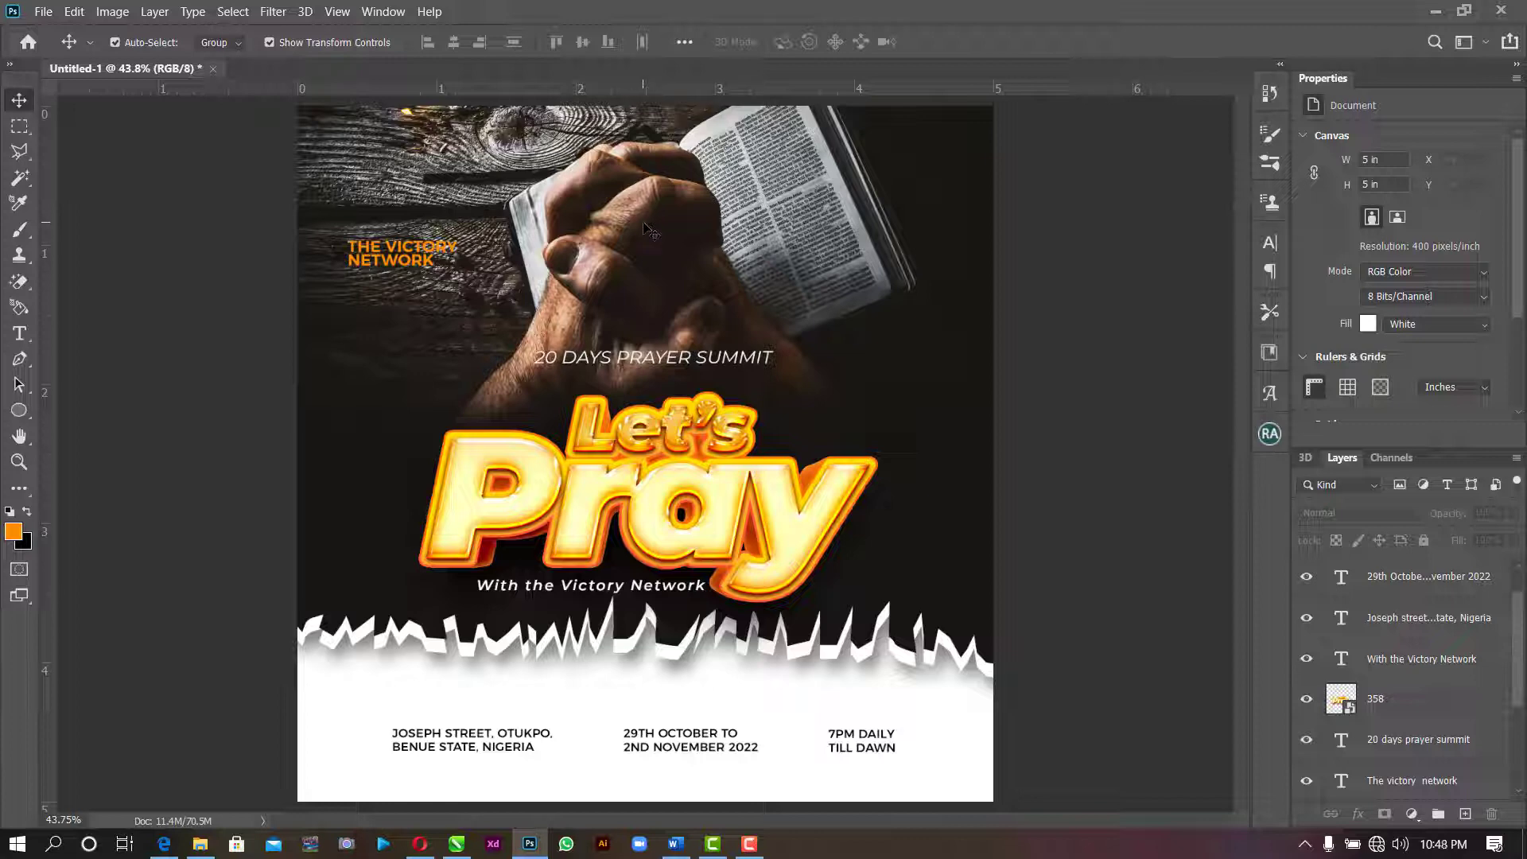
- Open the praying hands photo in the Camera Raw Filter and set Texture +100, Clarity +39, Contrast +29 and Blacks -11
click(648, 229)
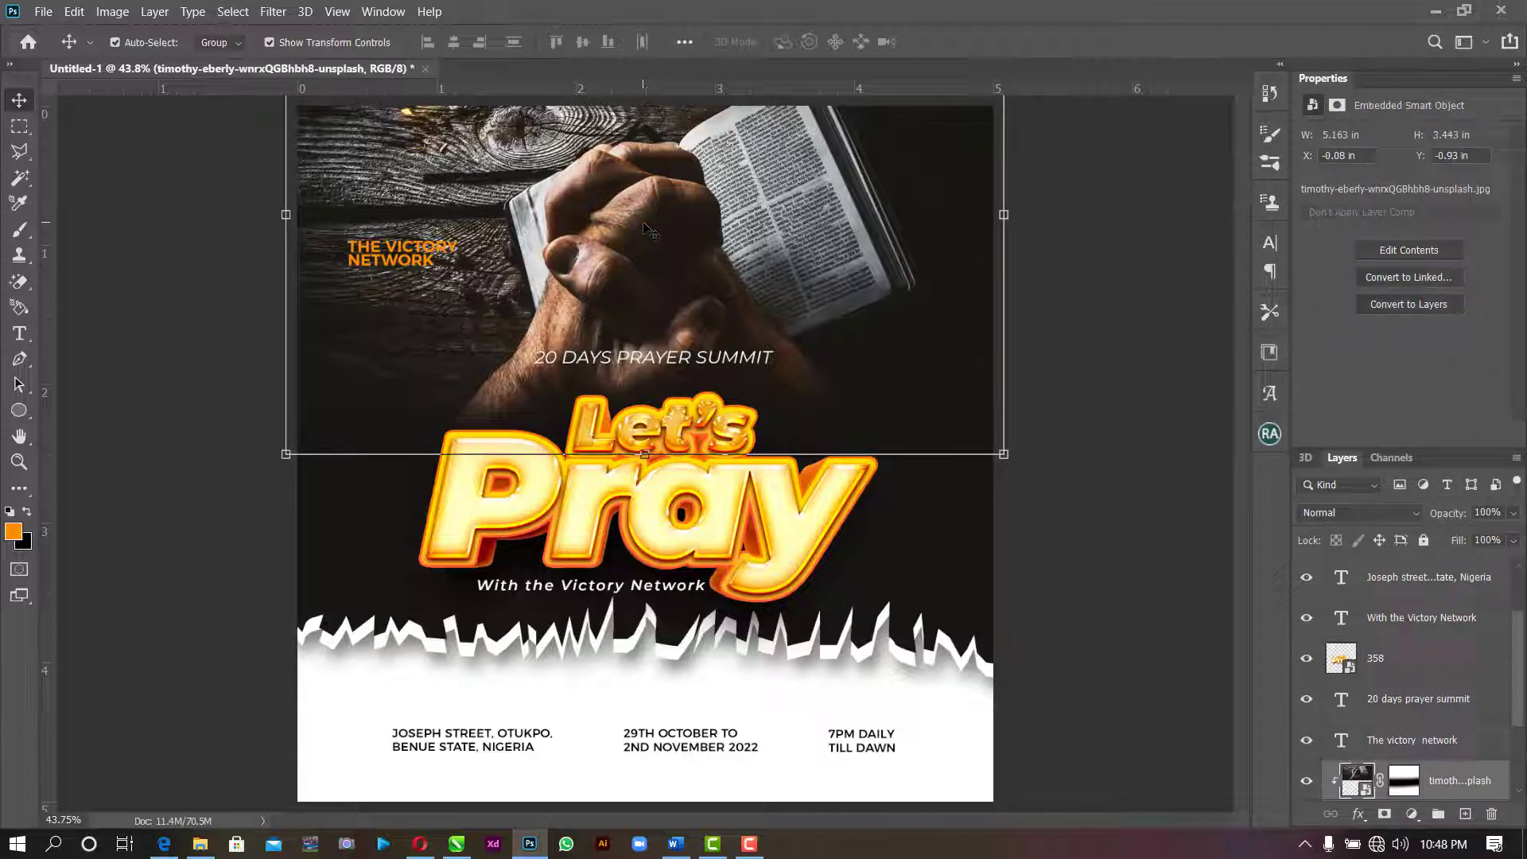
click(271, 12)
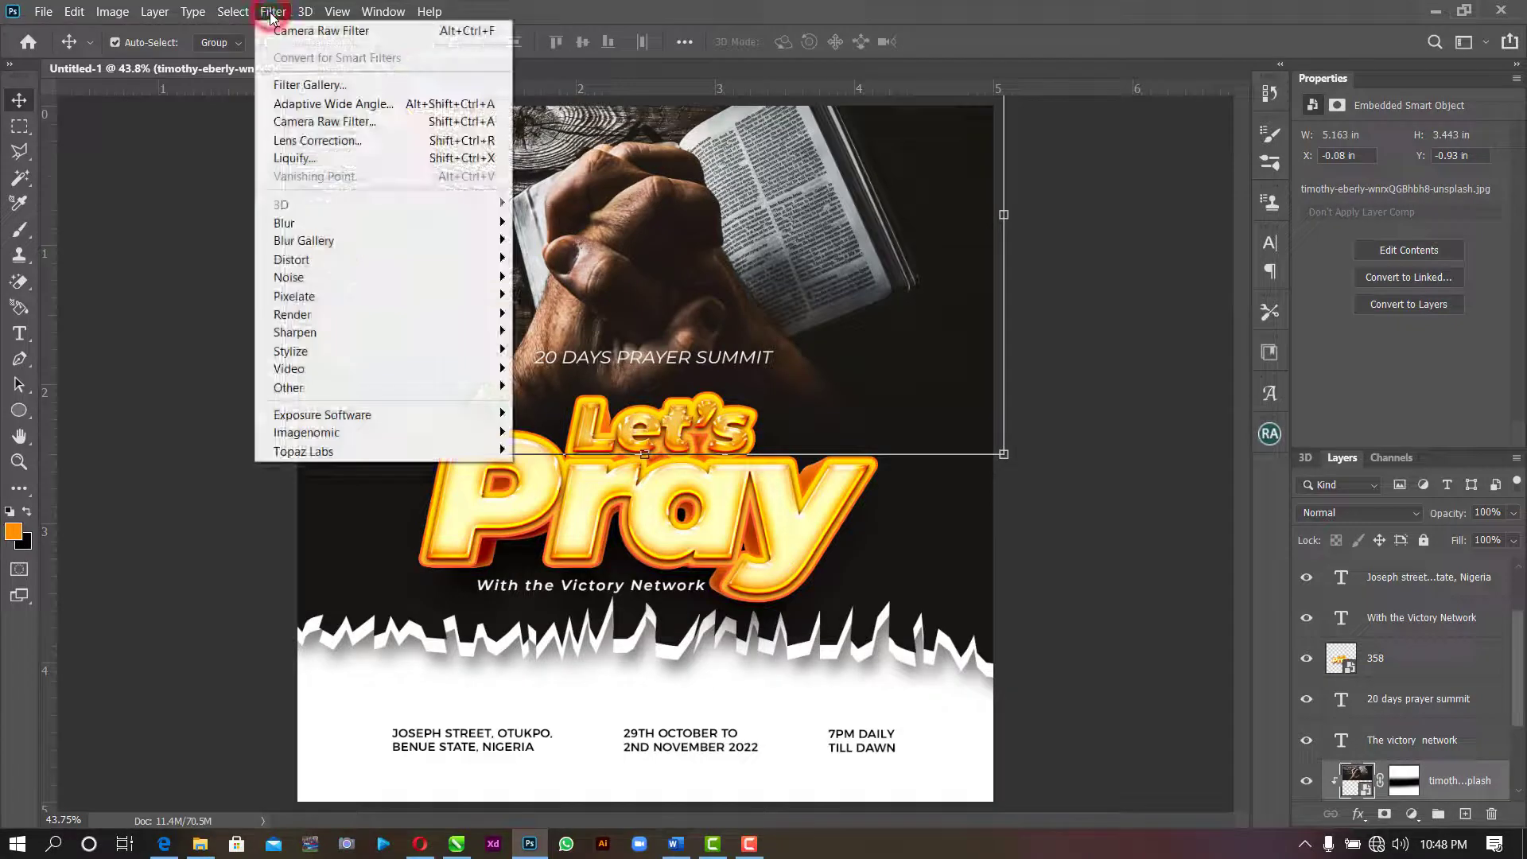
click(326, 120)
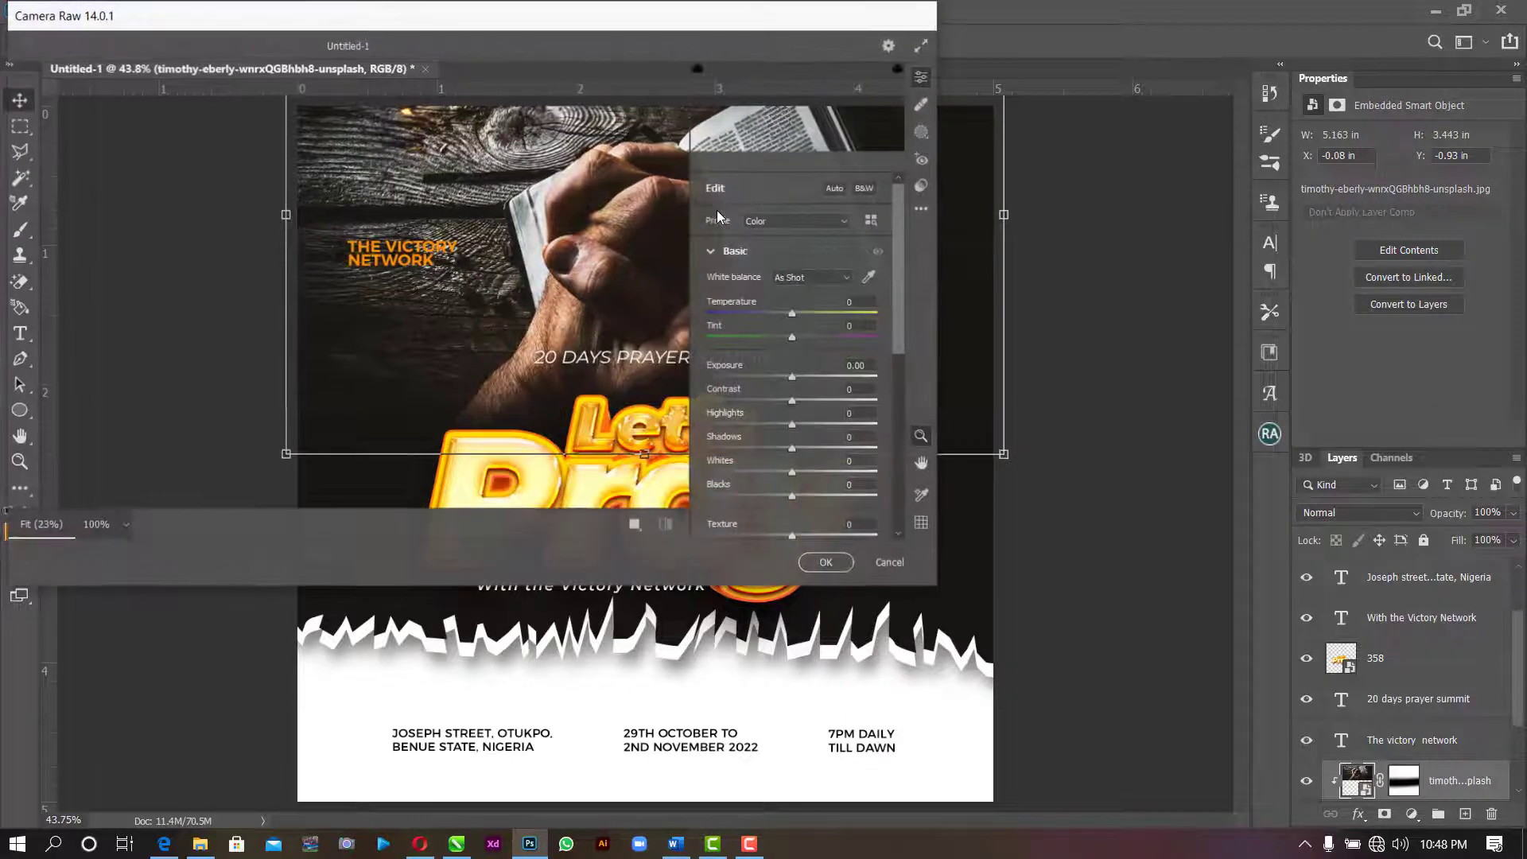
scroll(794, 426, down, 3)
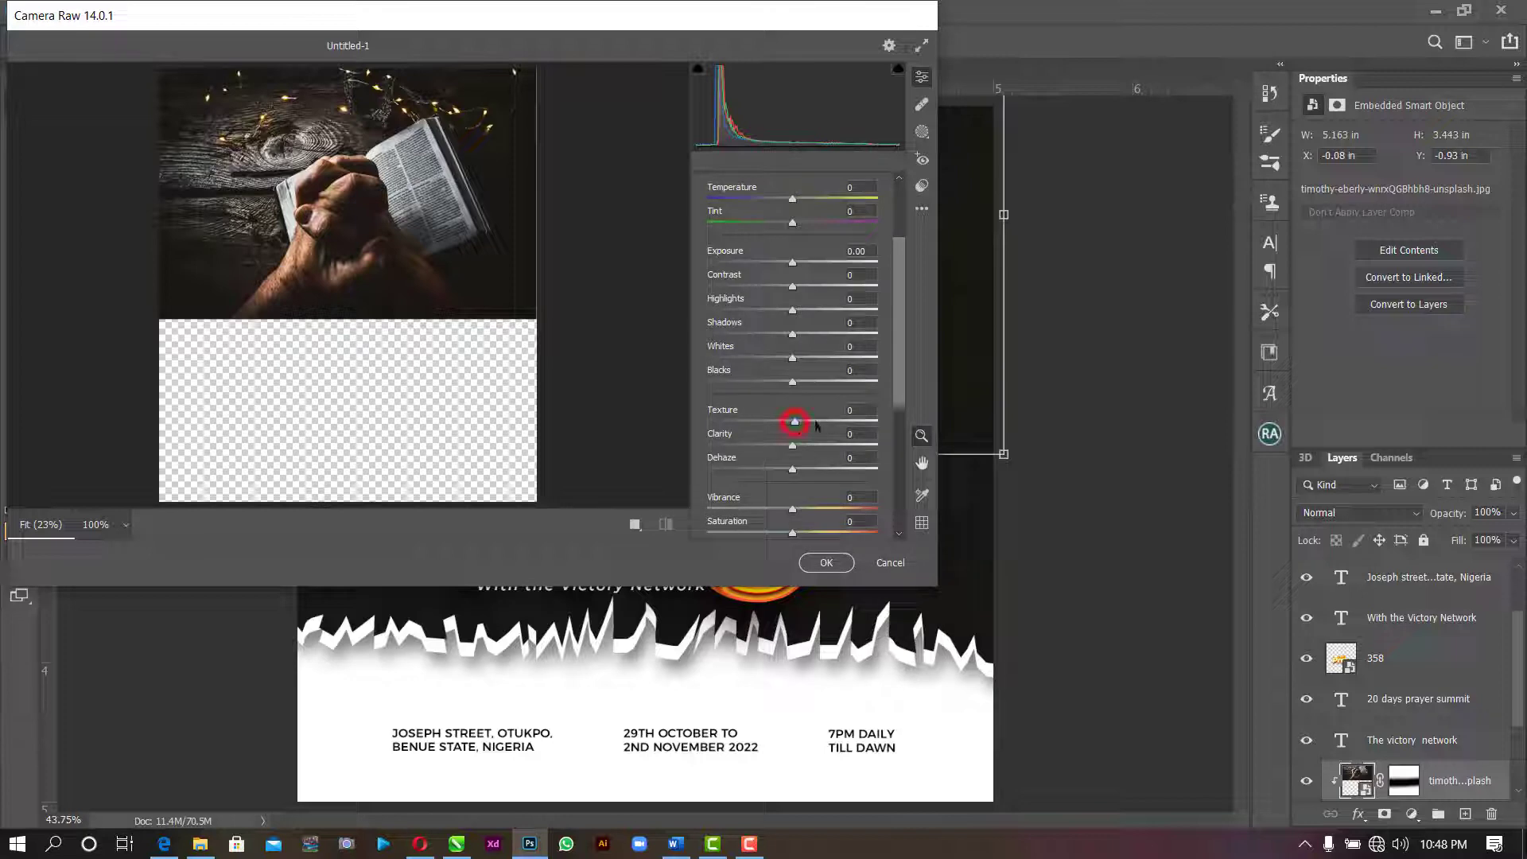
drag(816, 425, 934, 422)
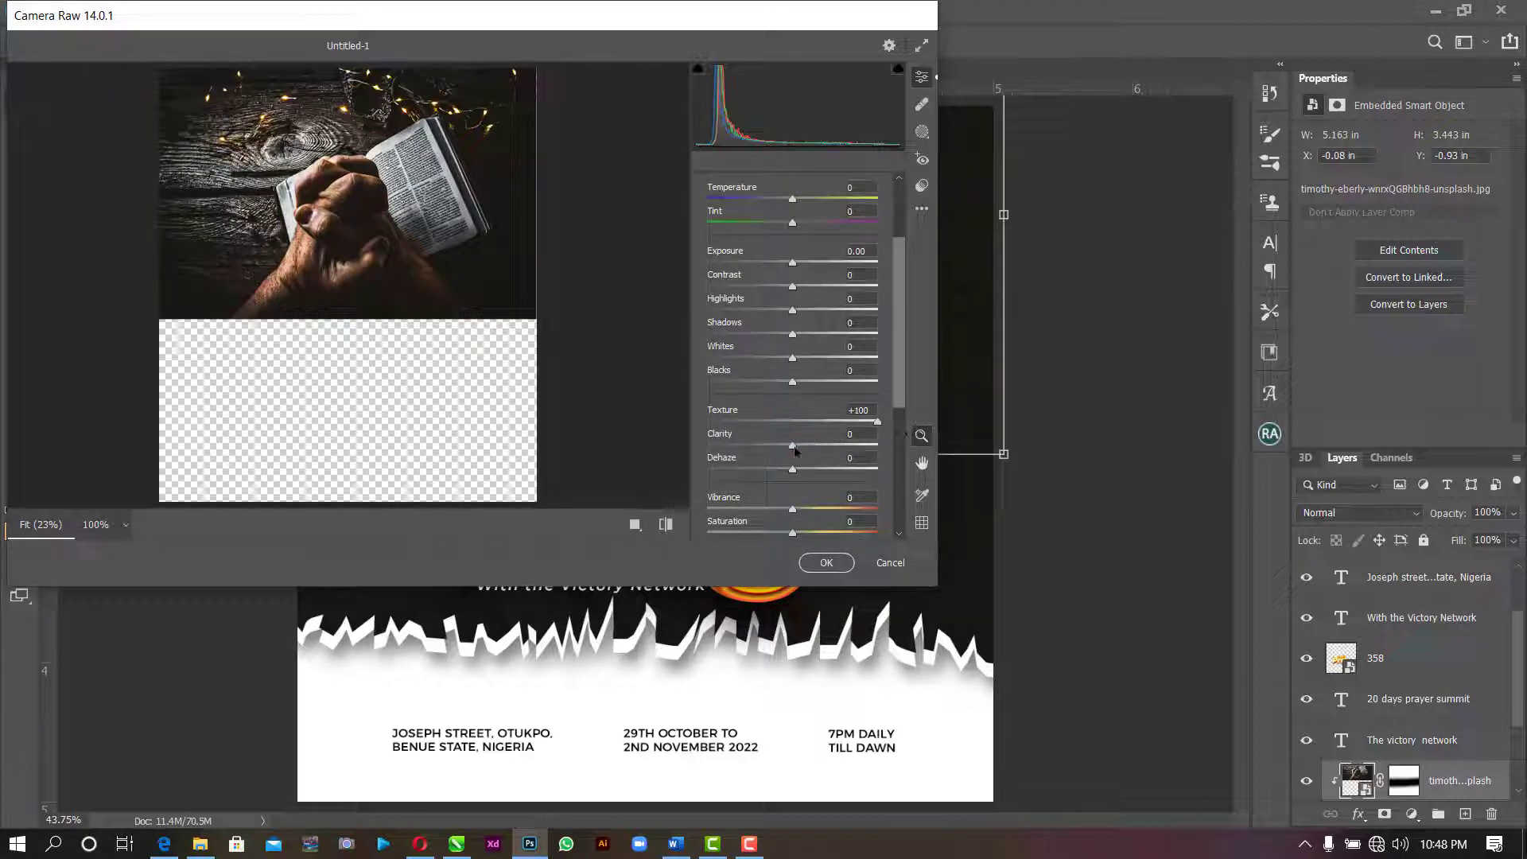
drag(793, 451, 832, 451)
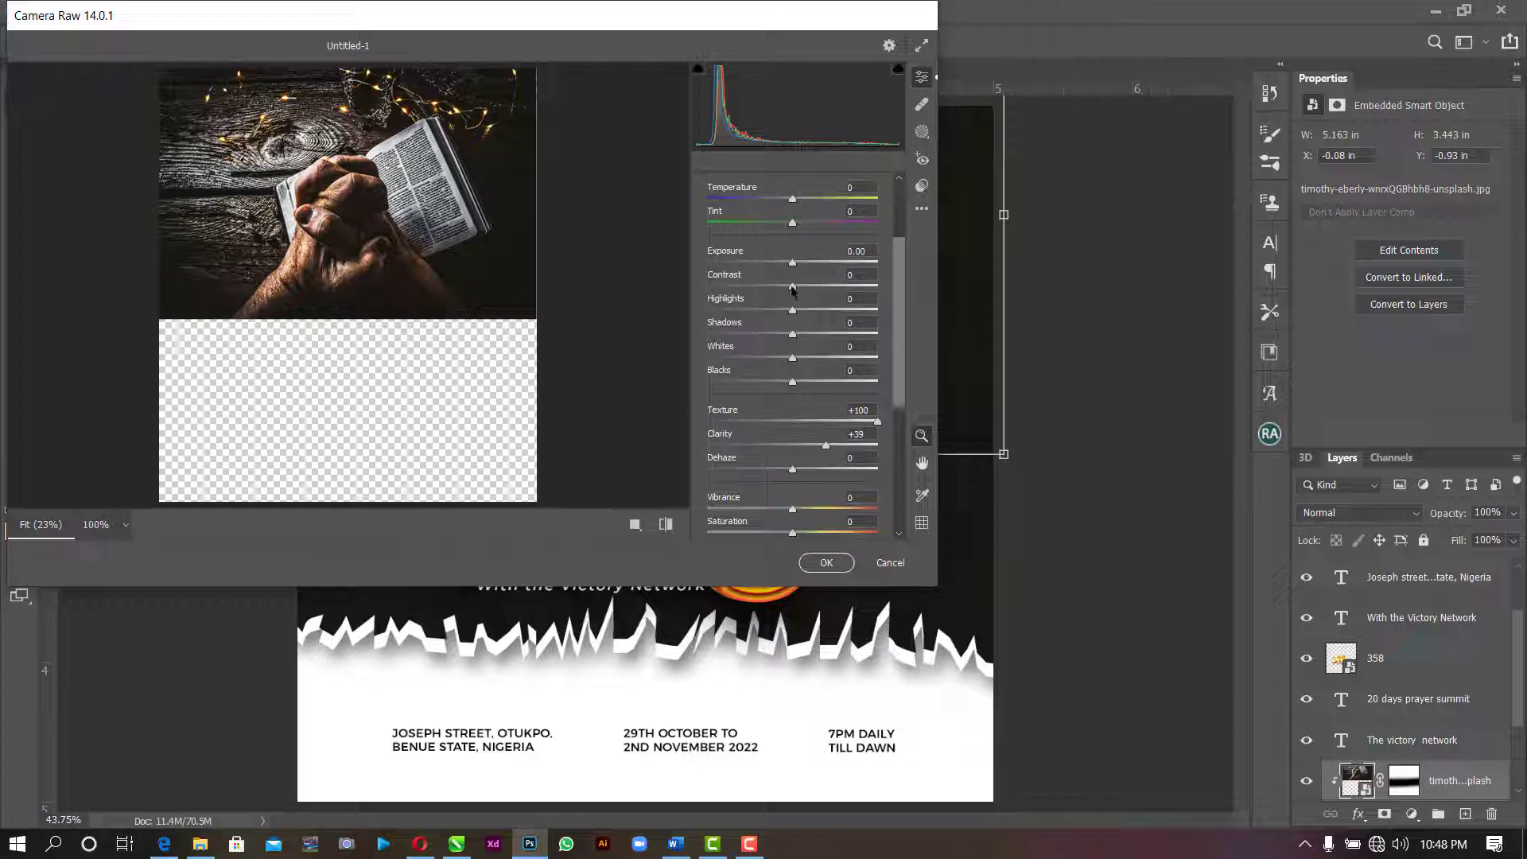
mouse_move(792, 286)
mouse_down()
mouse_move(830, 288)
mouse_move(814, 289)
mouse_up()
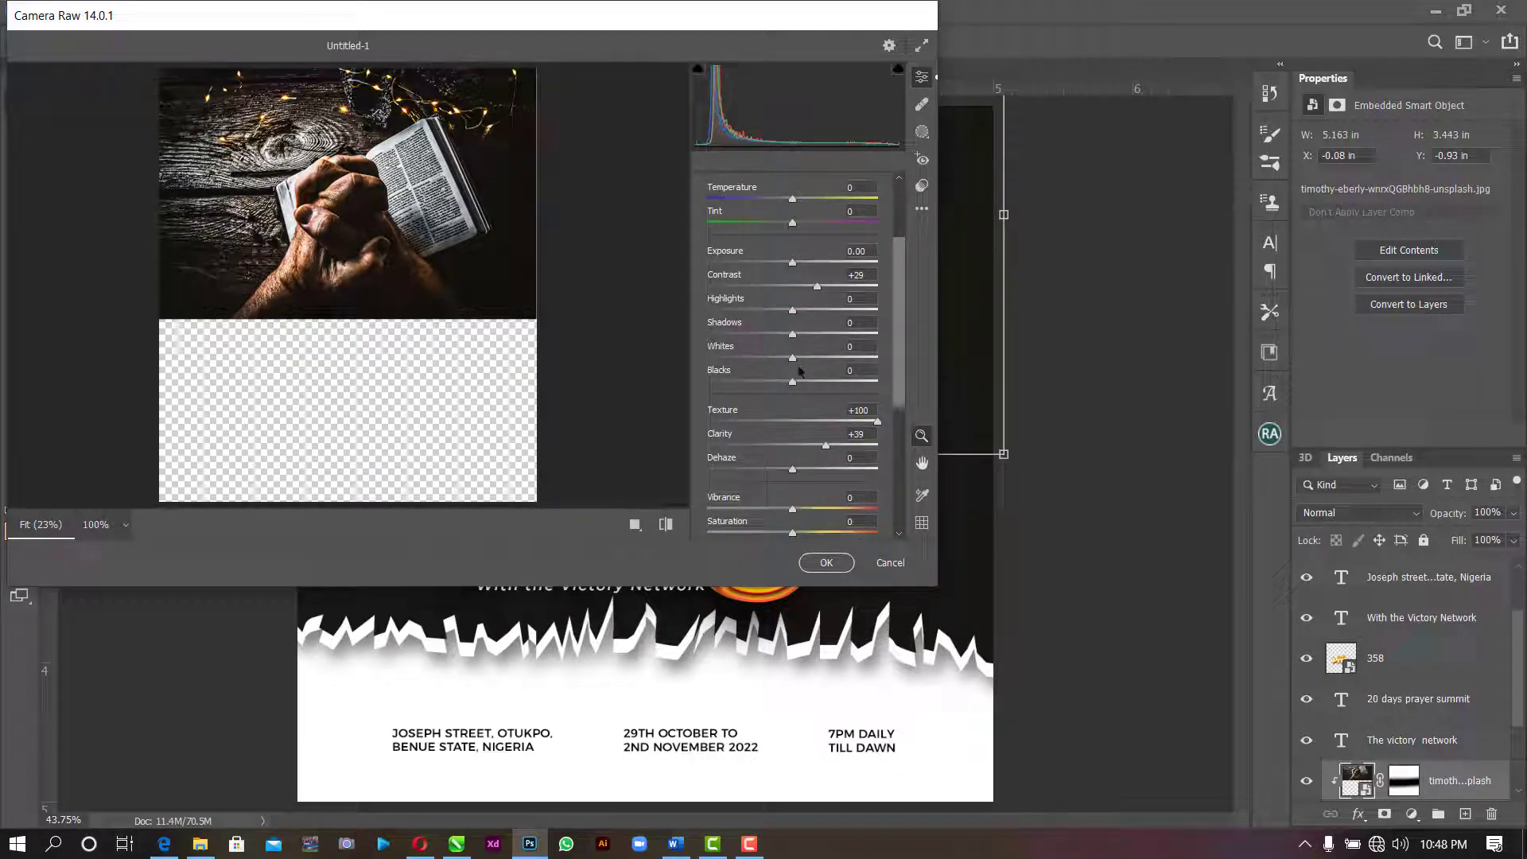
mouse_move(792, 382)
mouse_down()
mouse_move(809, 383)
mouse_move(784, 383)
mouse_up()
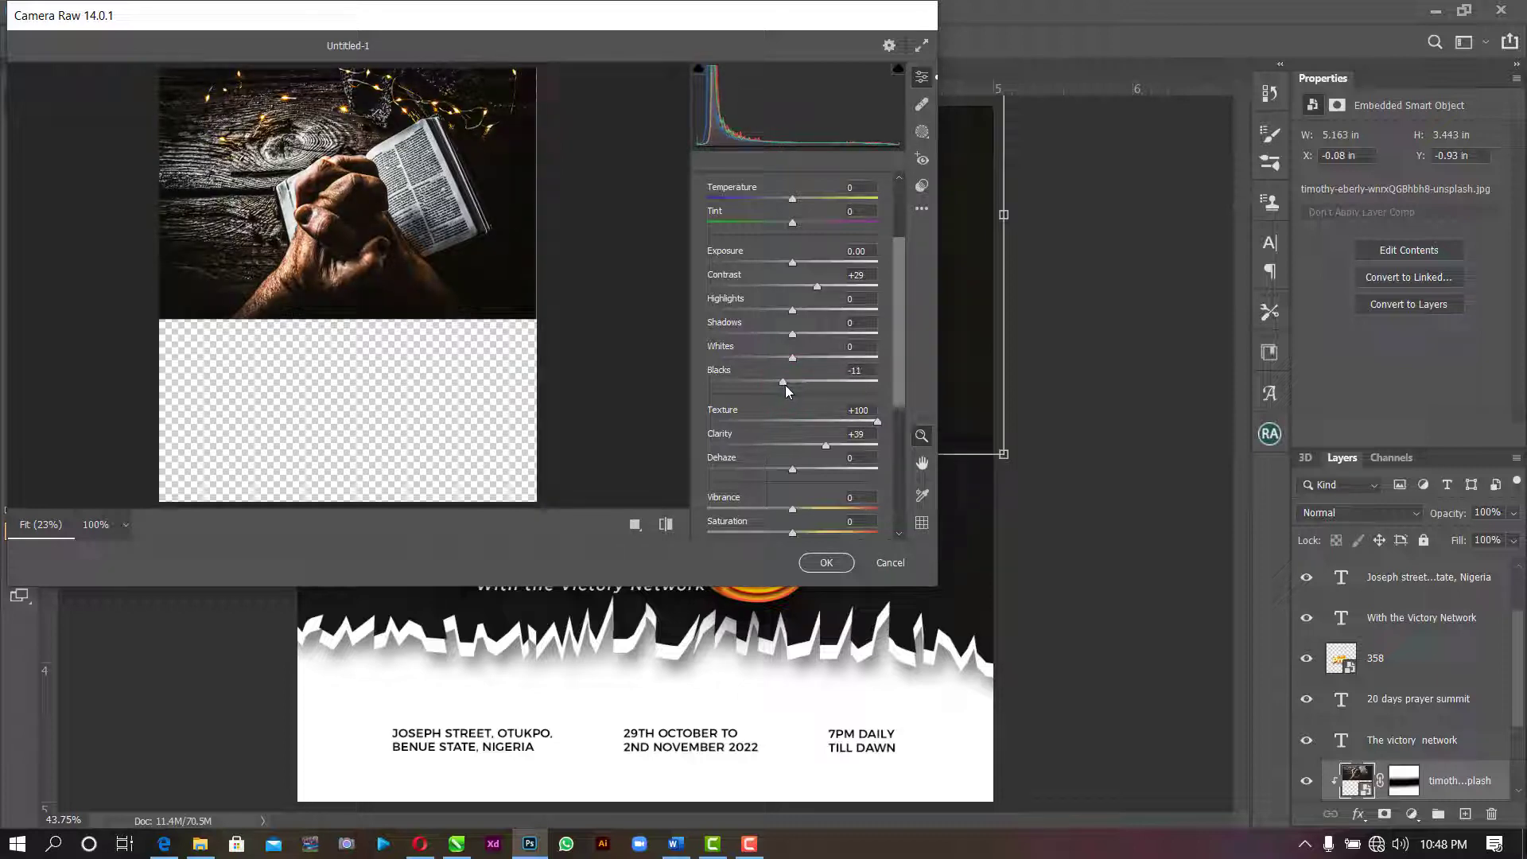
- Set the photo's Sharpening to 51 and Noise Reduction to 30, and apply the Camera Raw Filter
scroll(784, 383, down, 3)
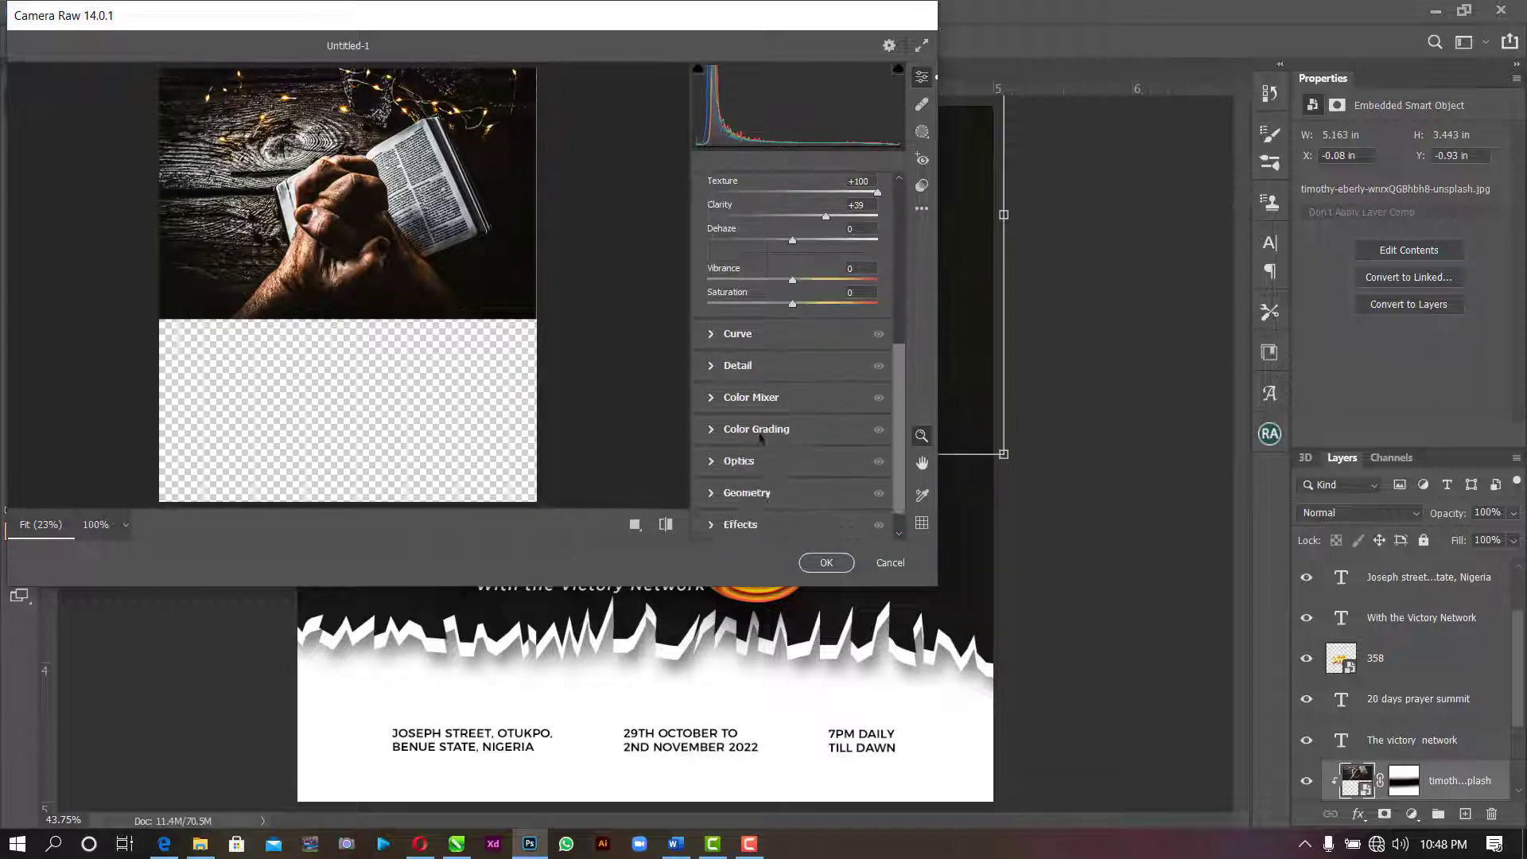
click(708, 527)
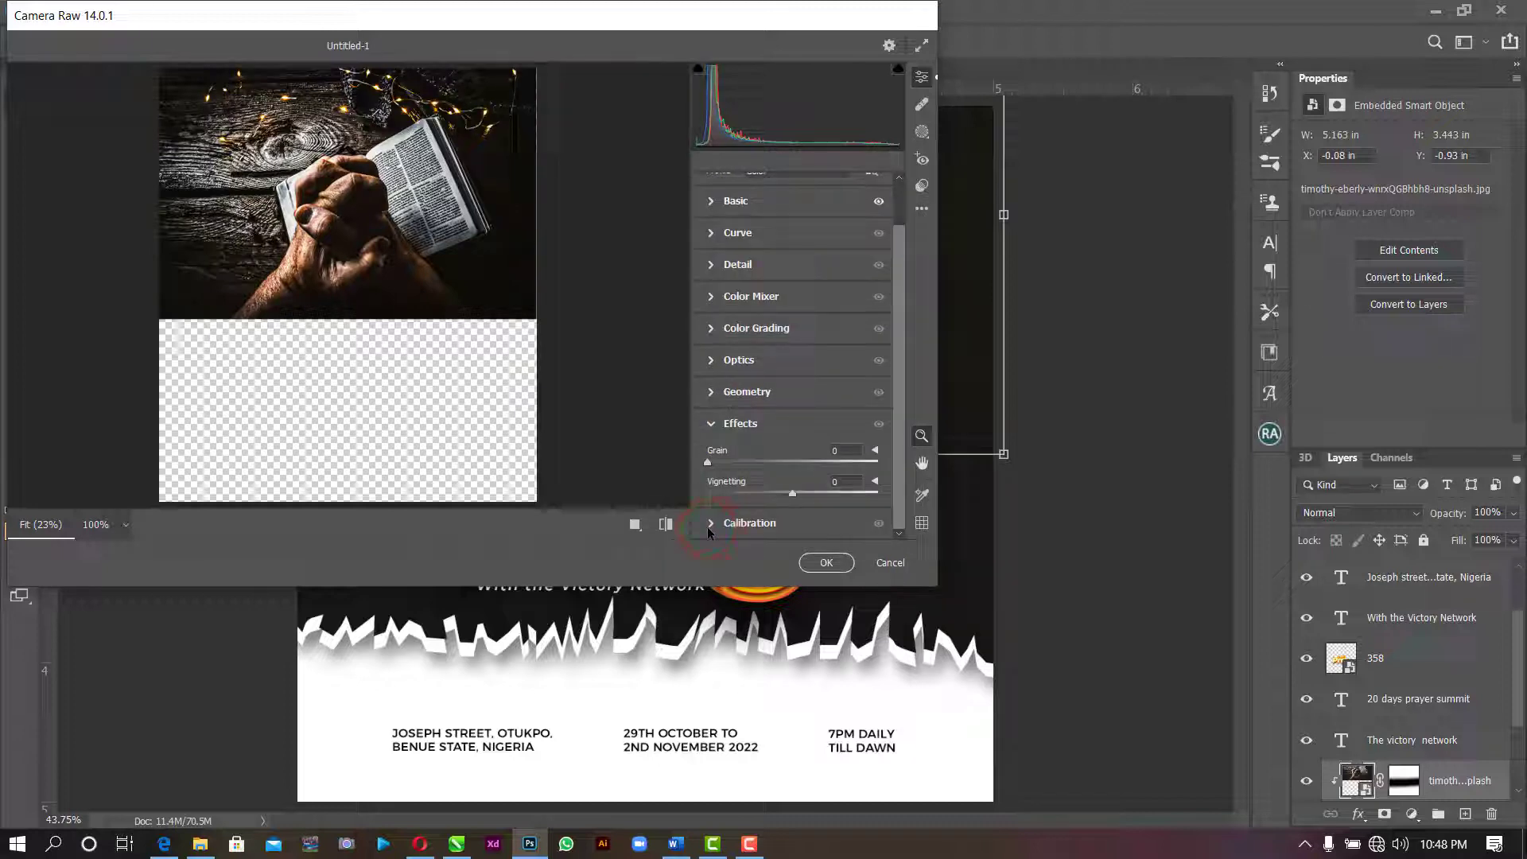
click(708, 268)
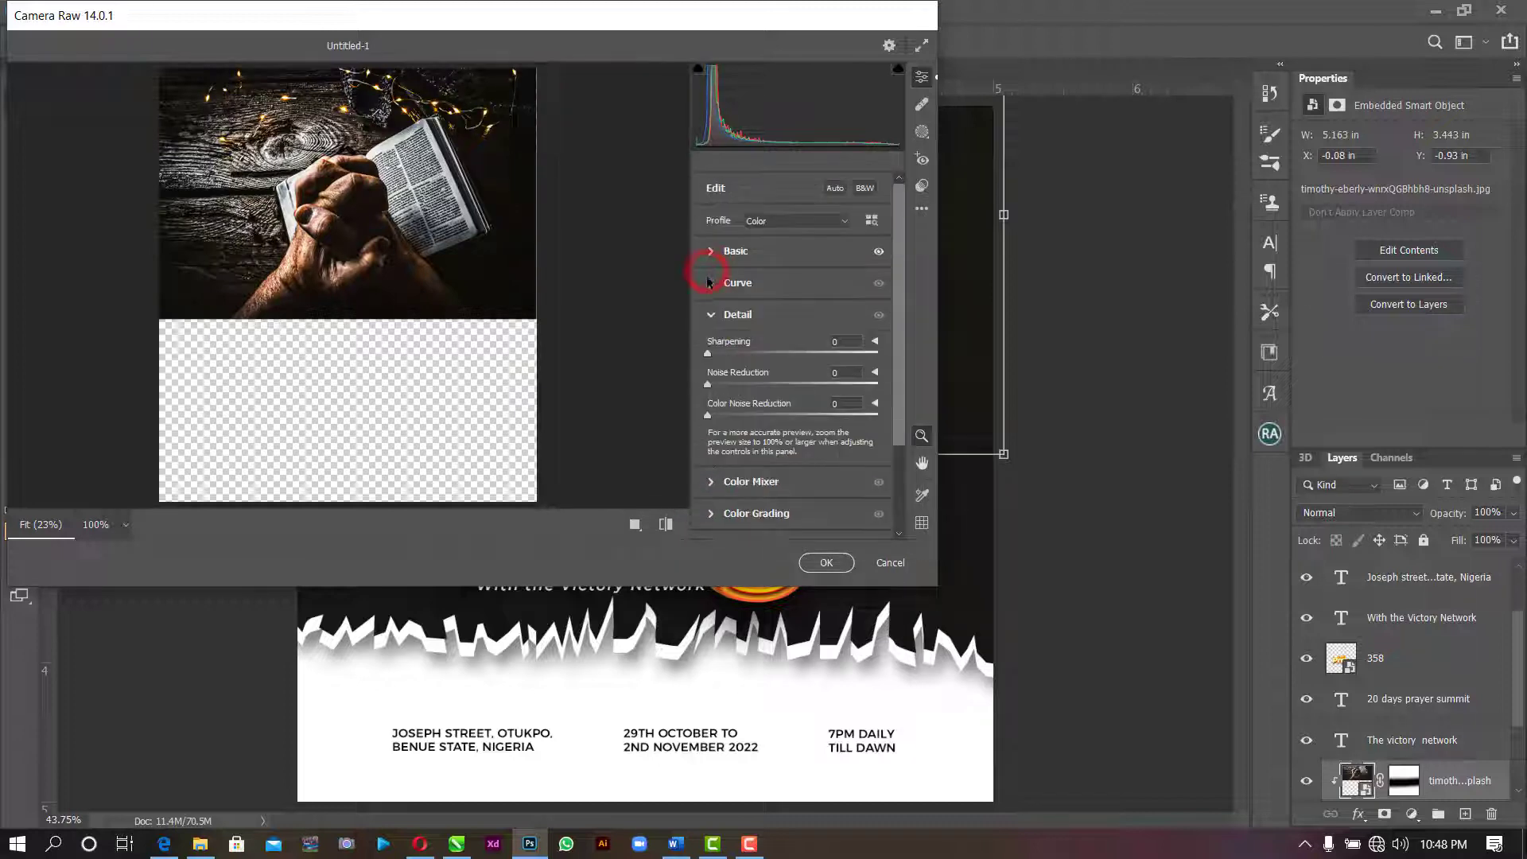
drag(757, 355, 738, 389)
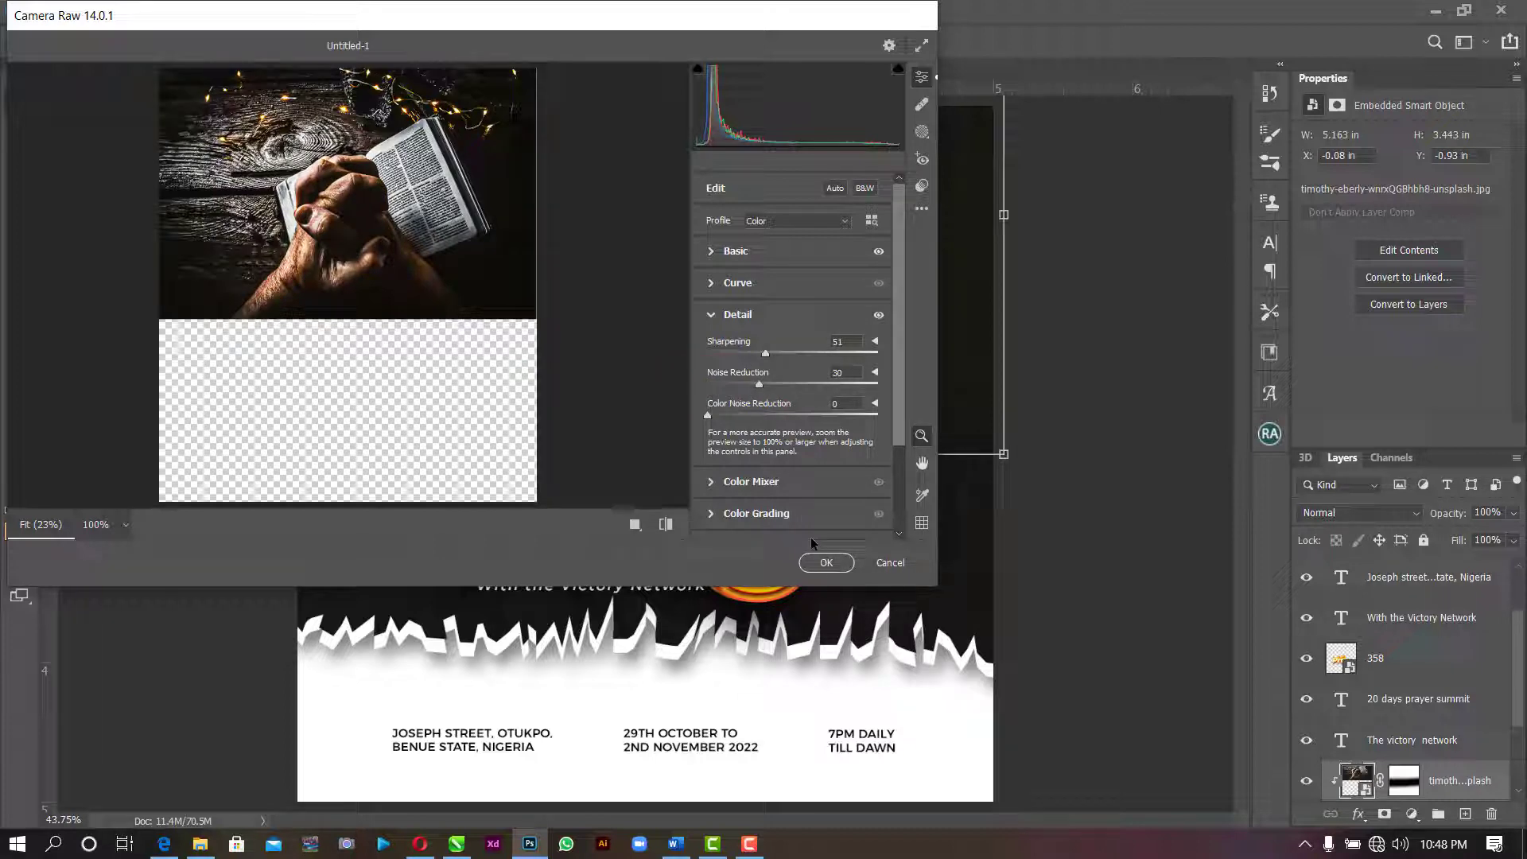
click(824, 562)
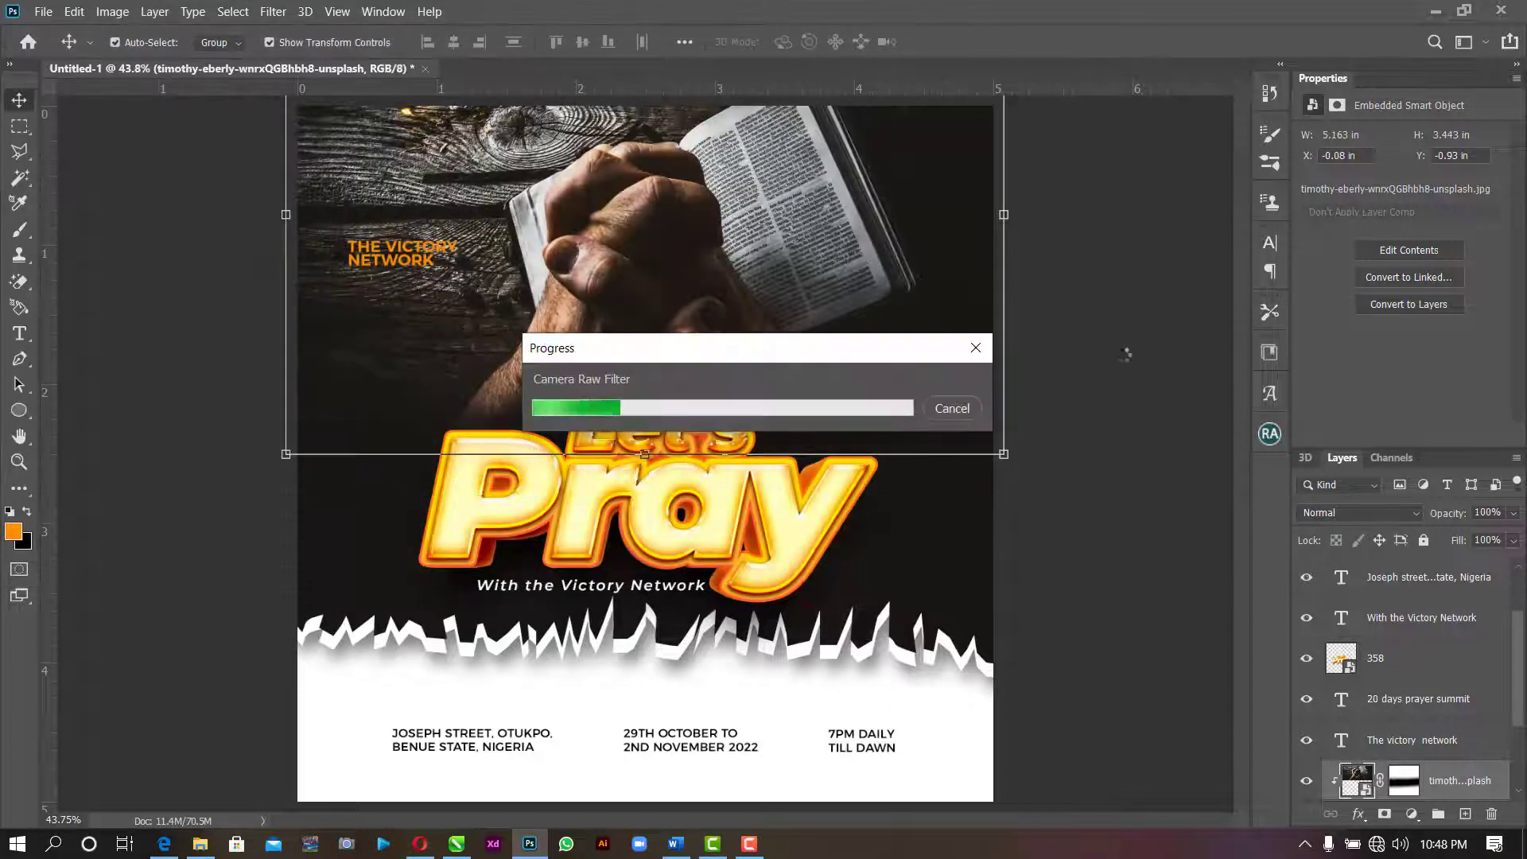
- Convert the dark Shape 1 copy layer to a smart object and apply a Gaussian Blur with a 7.8 pixel radius
click(1161, 290)
click(792, 237)
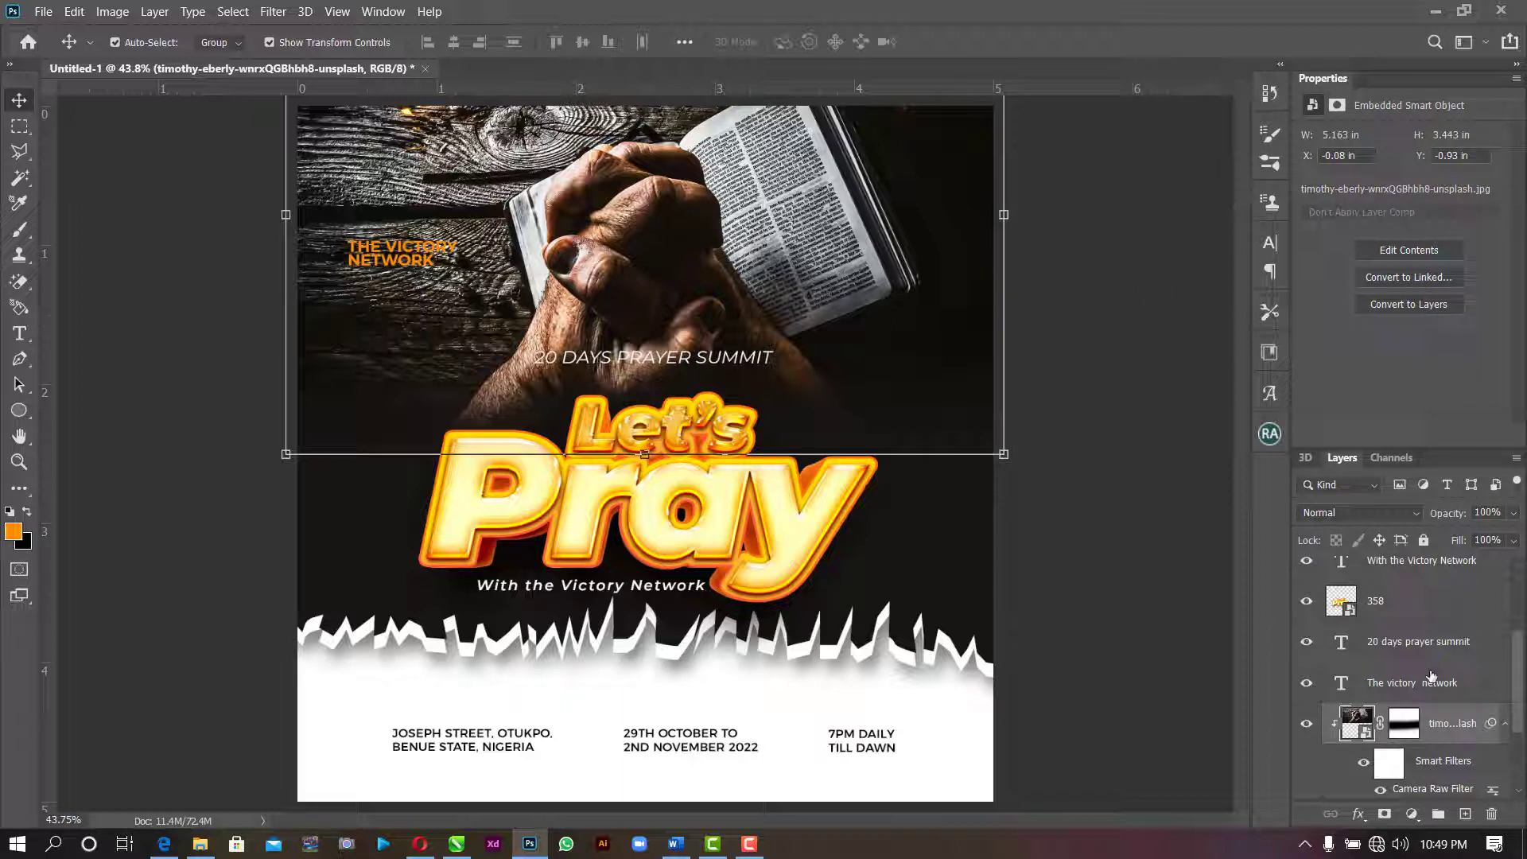
scroll(1430, 677, down, 2)
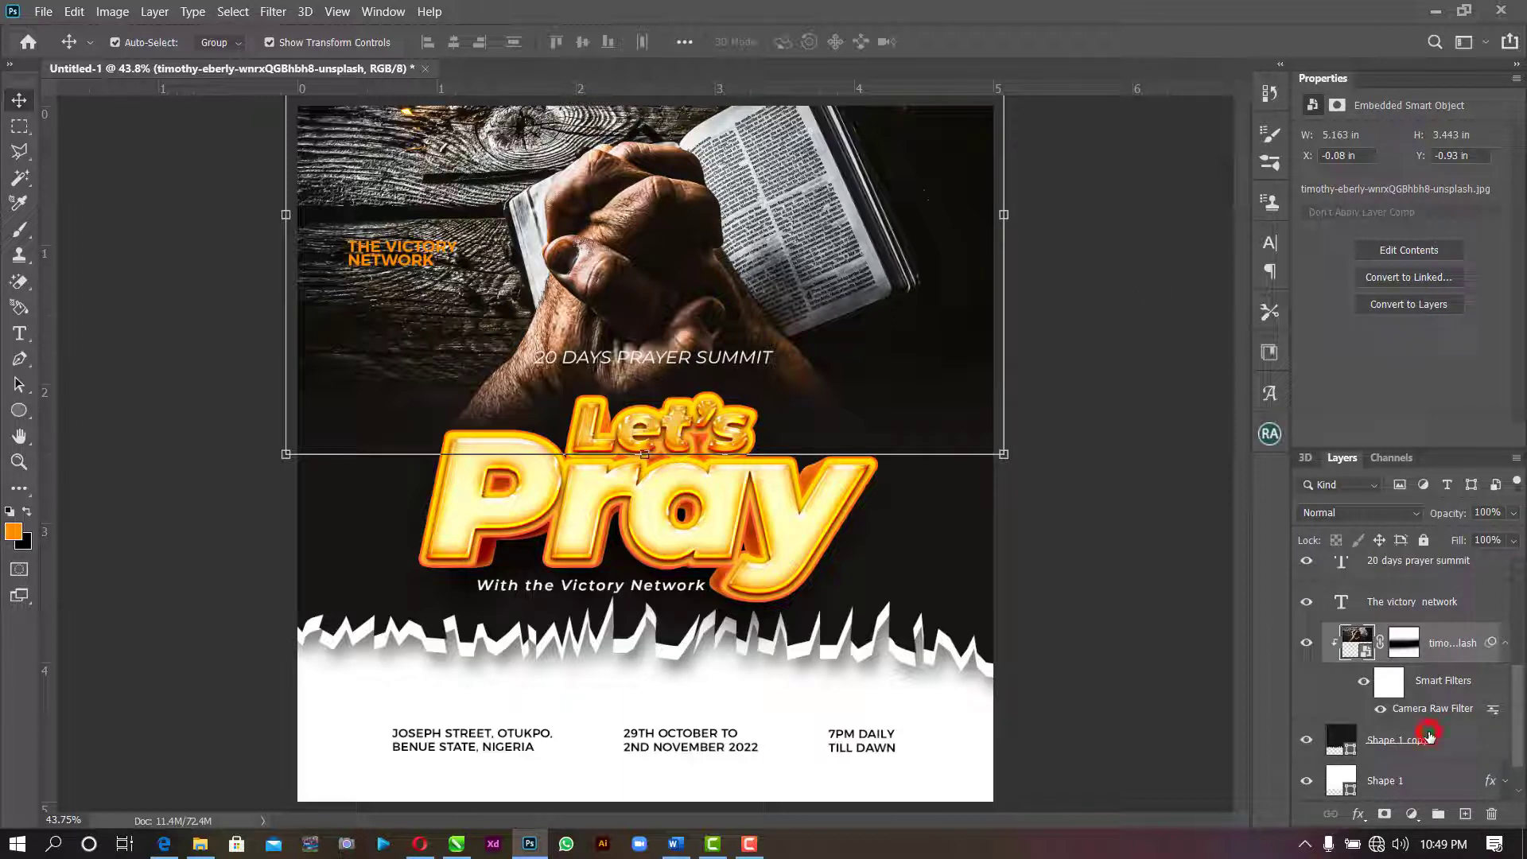
click(1428, 736)
scroll(1429, 738, down, 1)
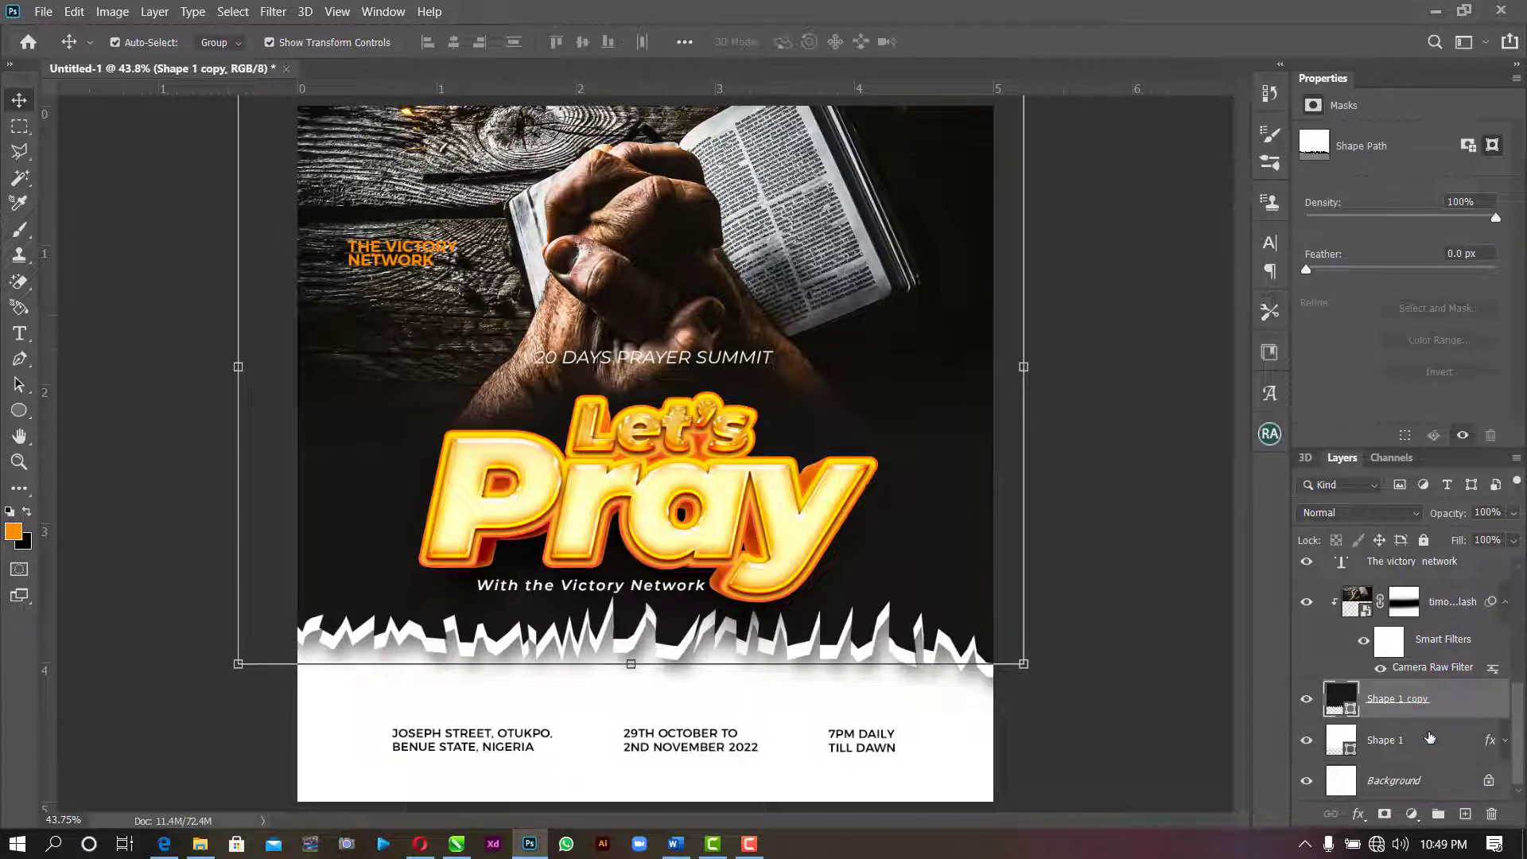
click(1505, 602)
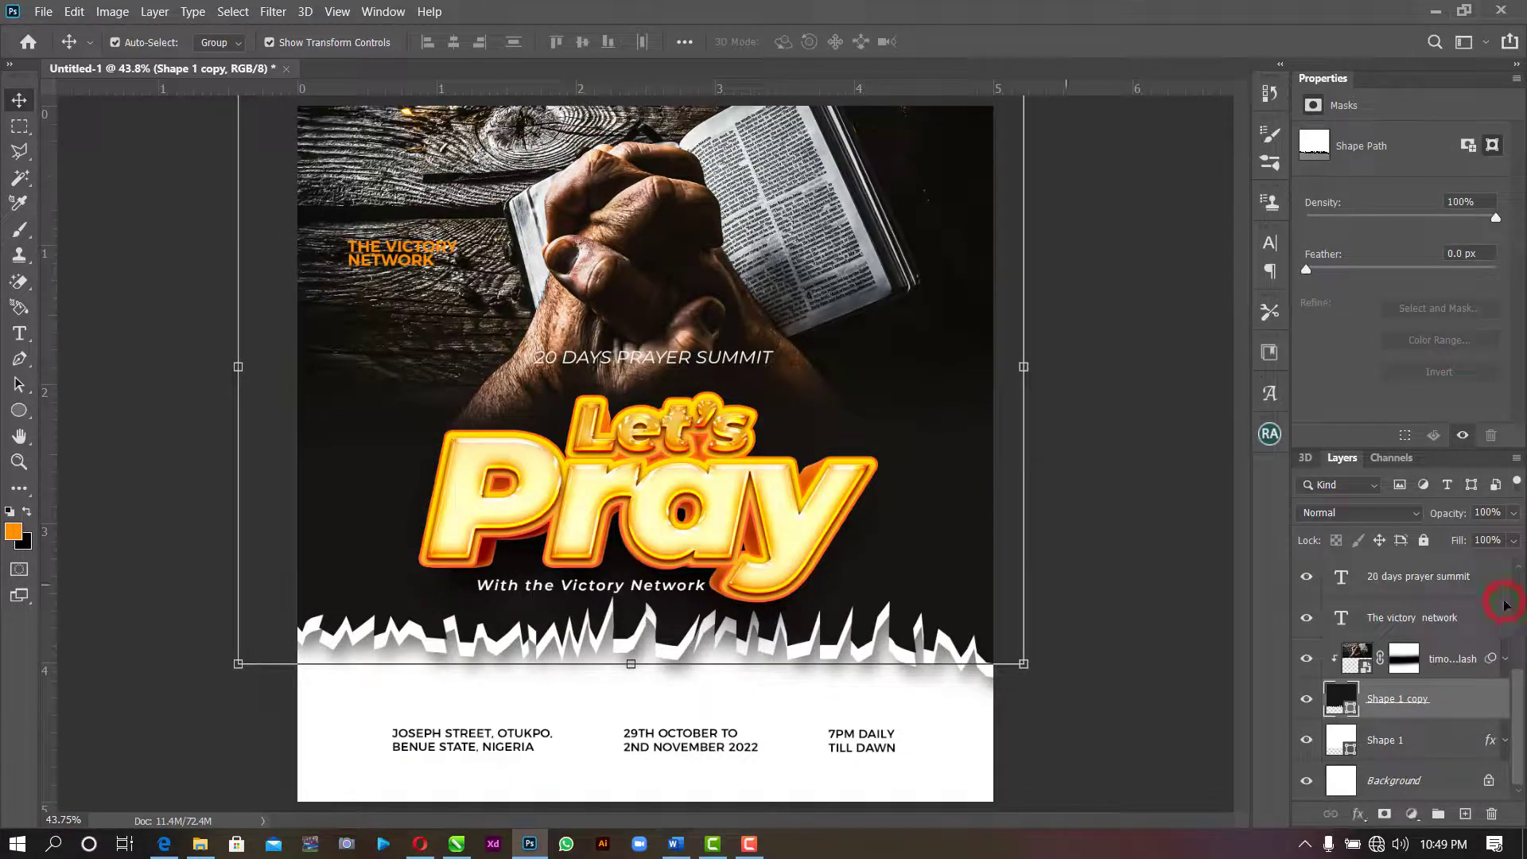
ctrl+click(1427, 745)
click(1418, 698)
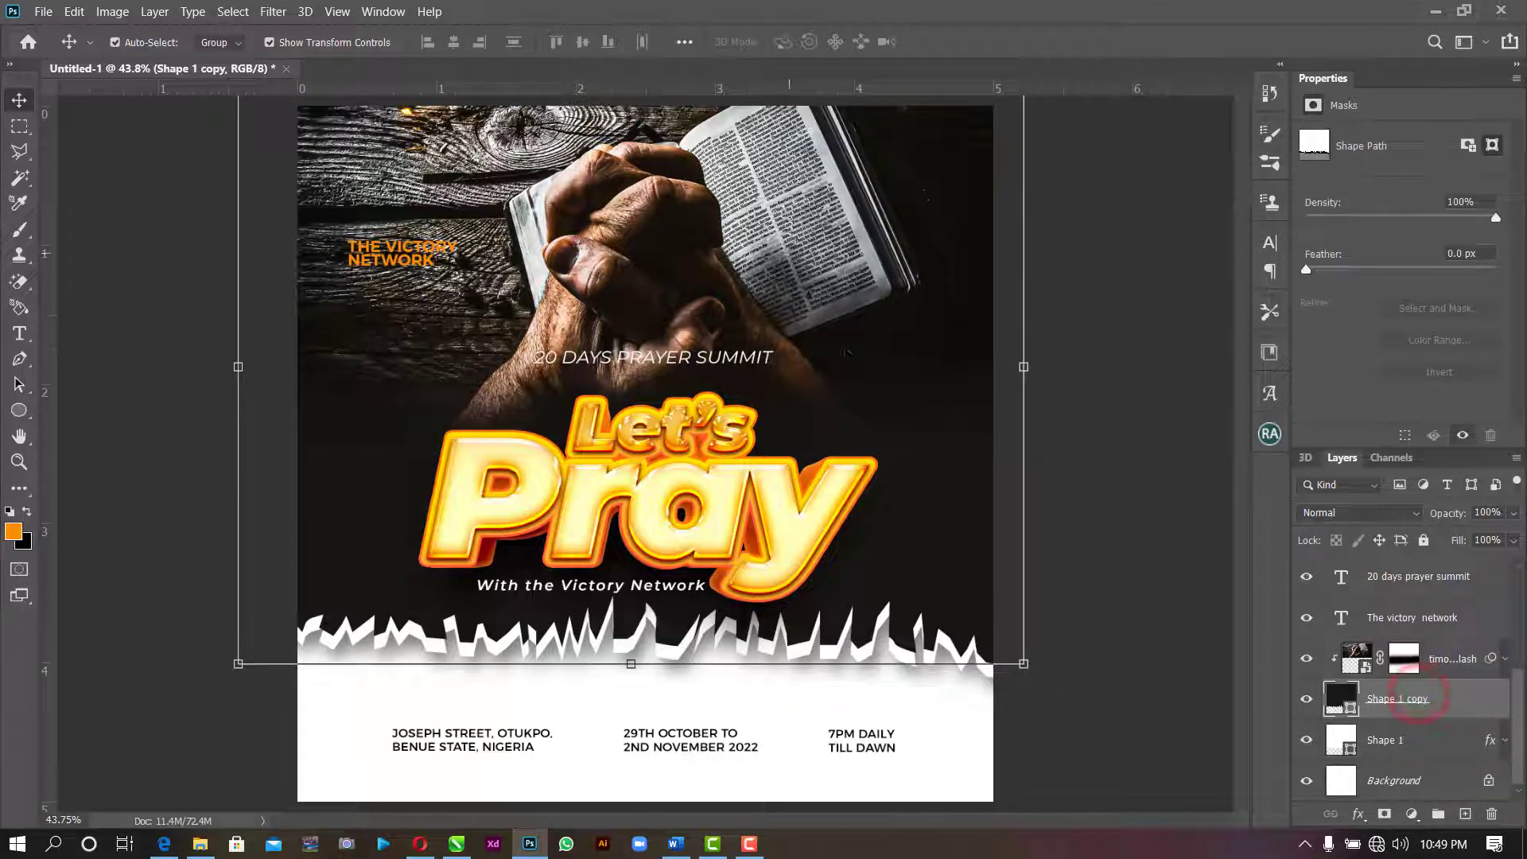
click(273, 11)
mouse_move(306, 222)
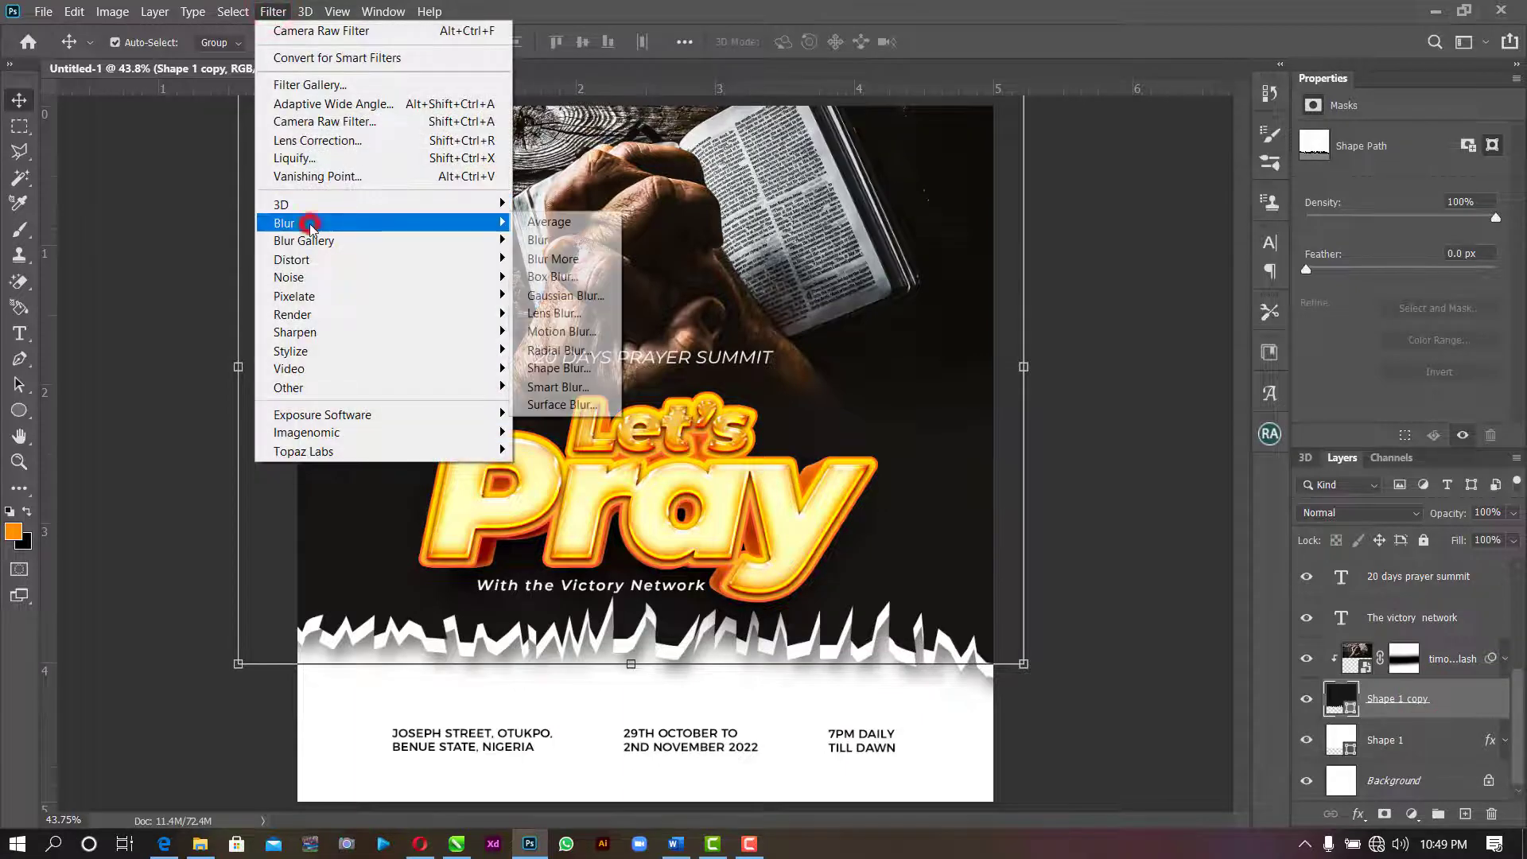
click(584, 296)
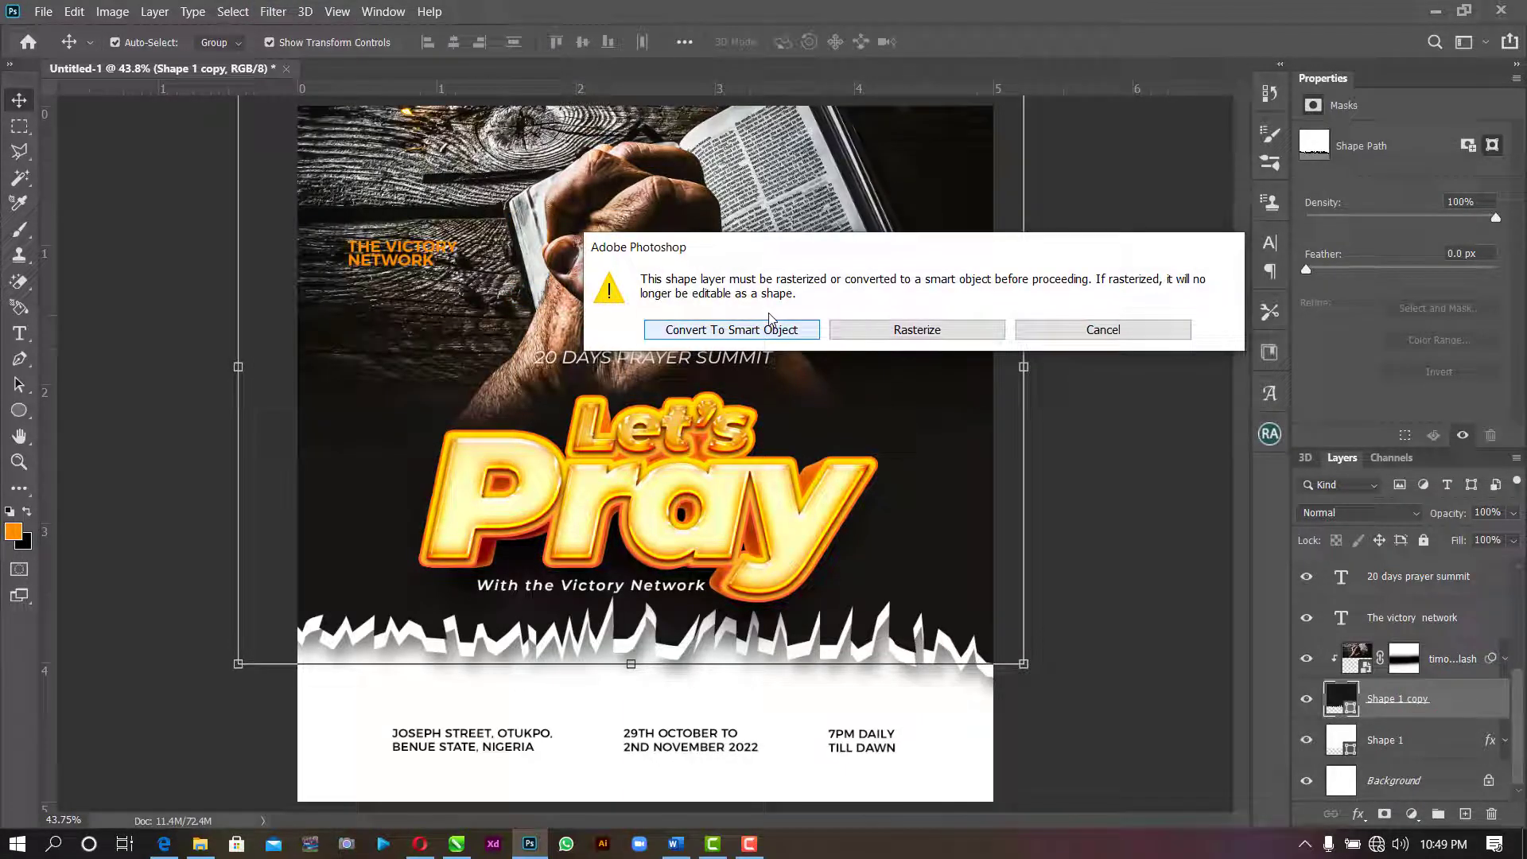
click(749, 329)
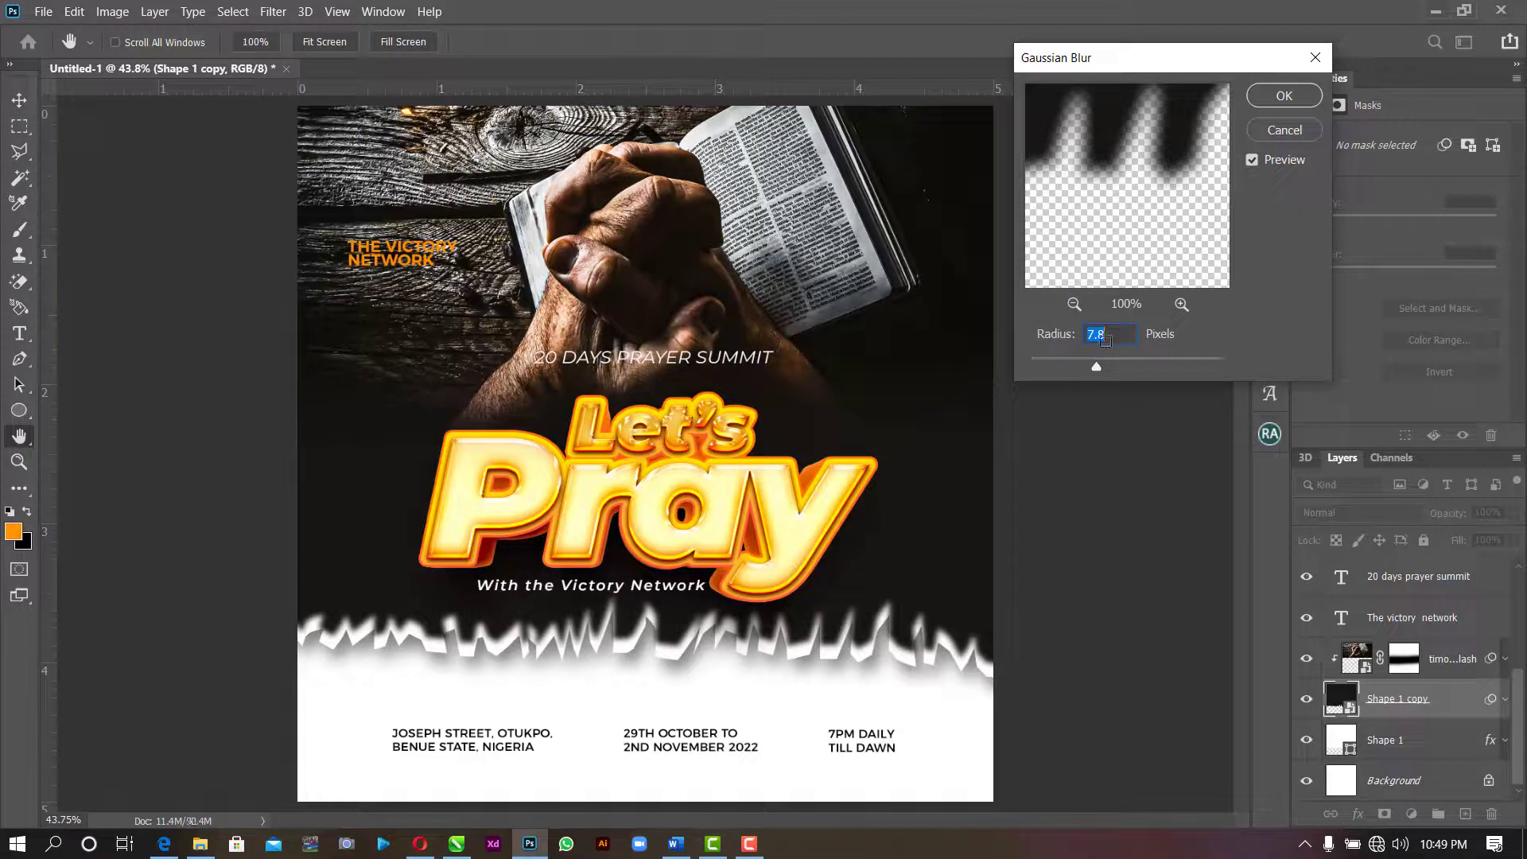
click(1281, 97)
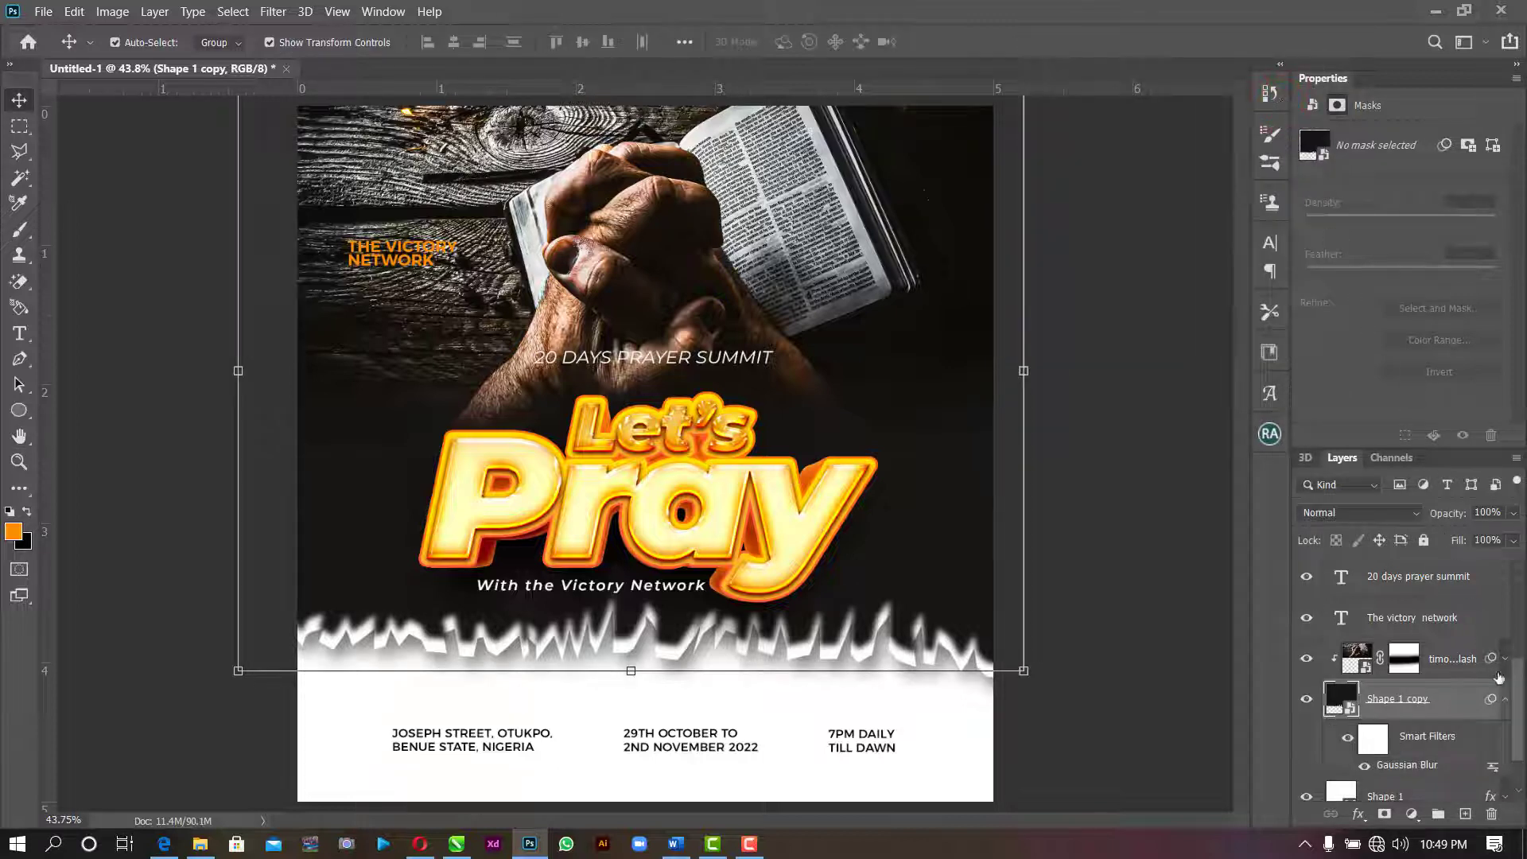
- Convert the white Shape 1 layer to a smart object and apply a Gaussian Blur with a 7.8 pixel radius
click(1505, 699)
click(1412, 743)
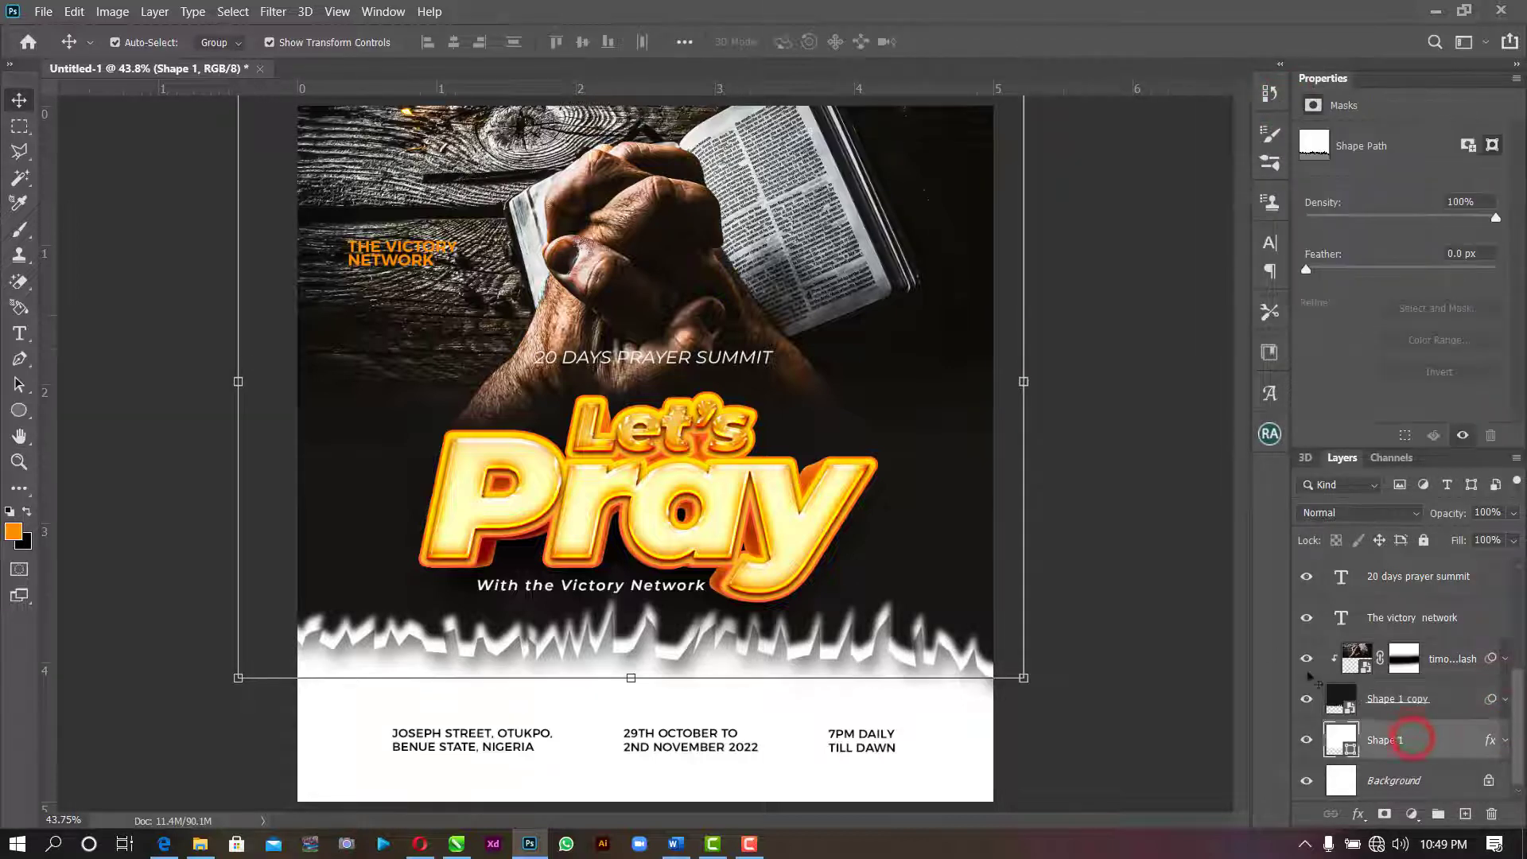
click(276, 16)
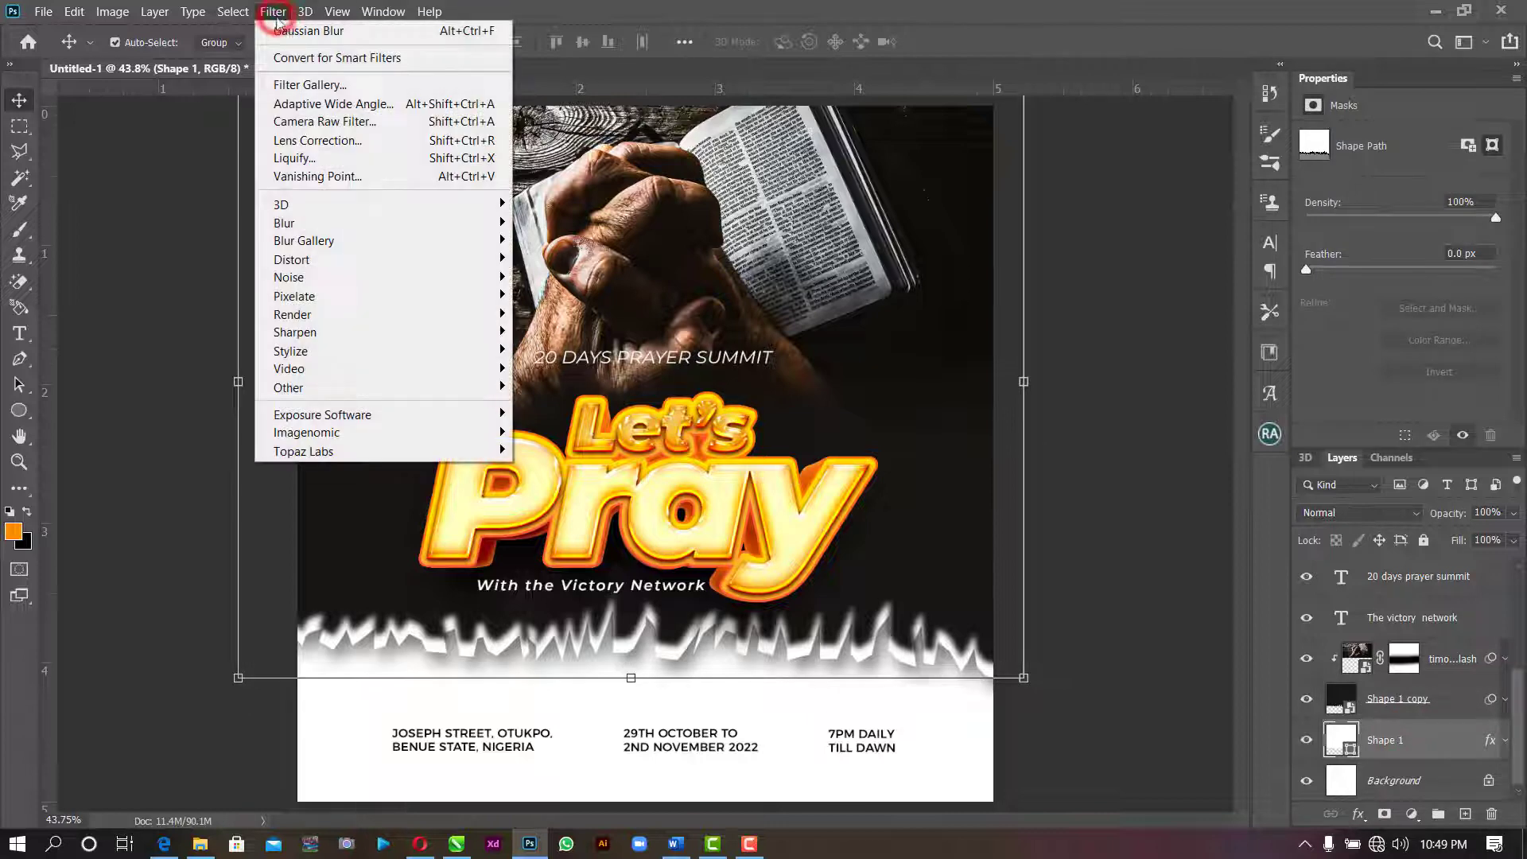
click(318, 221)
click(535, 301)
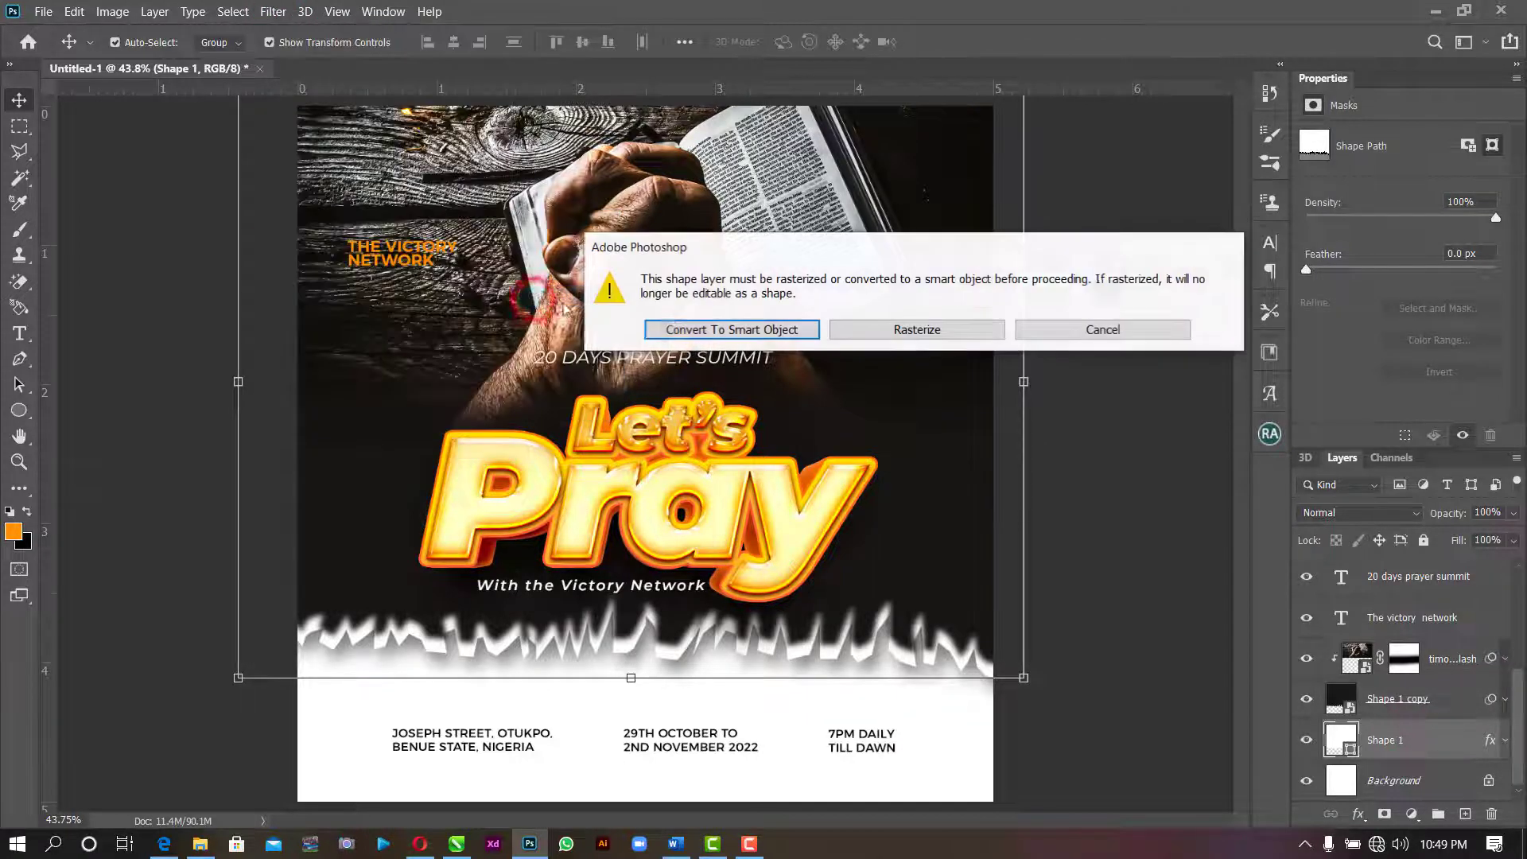
click(783, 329)
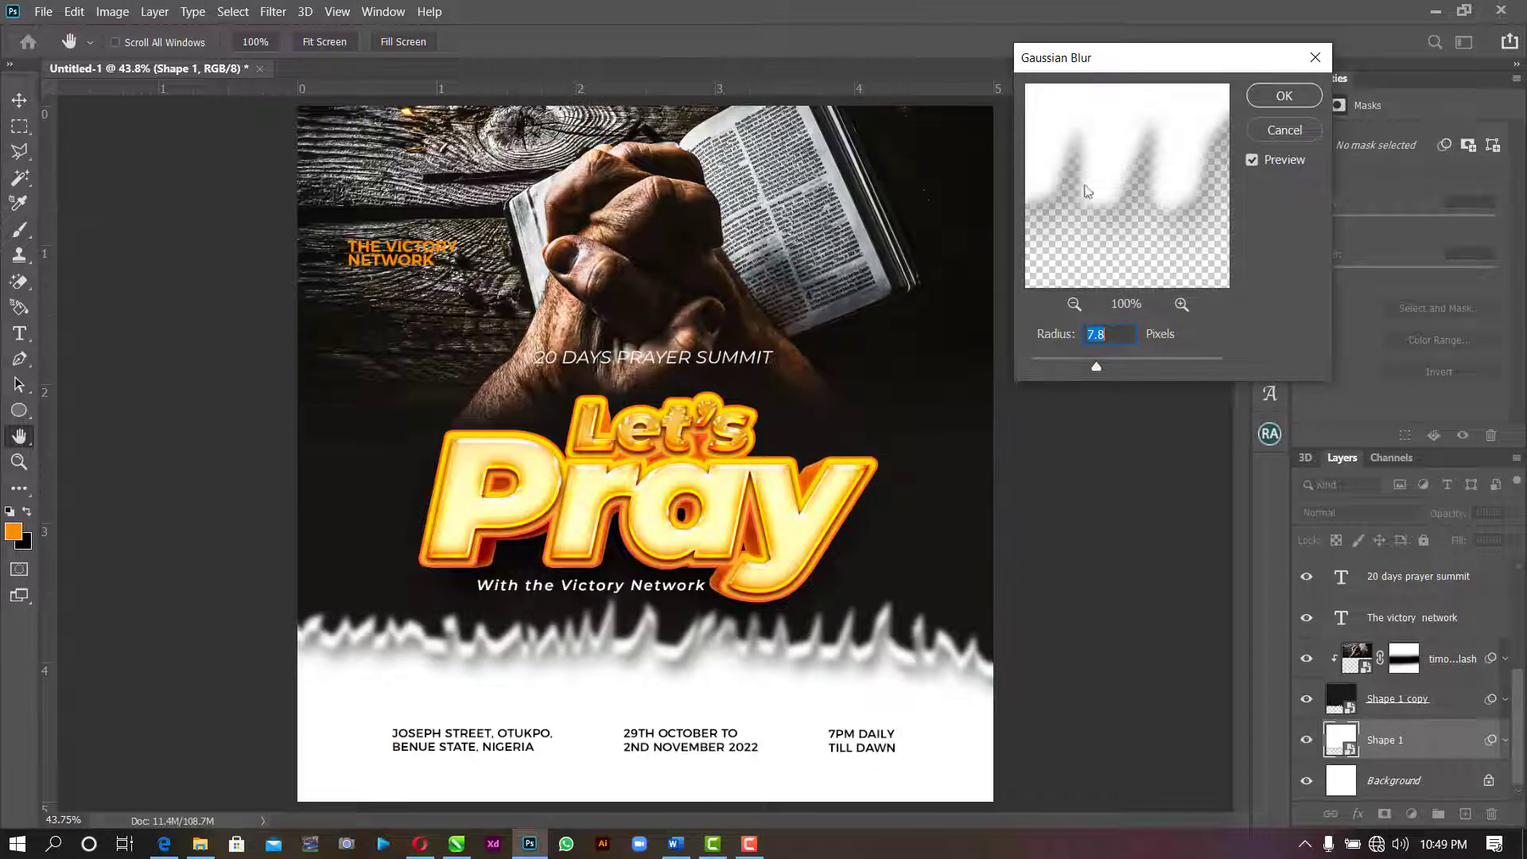
click(1264, 96)
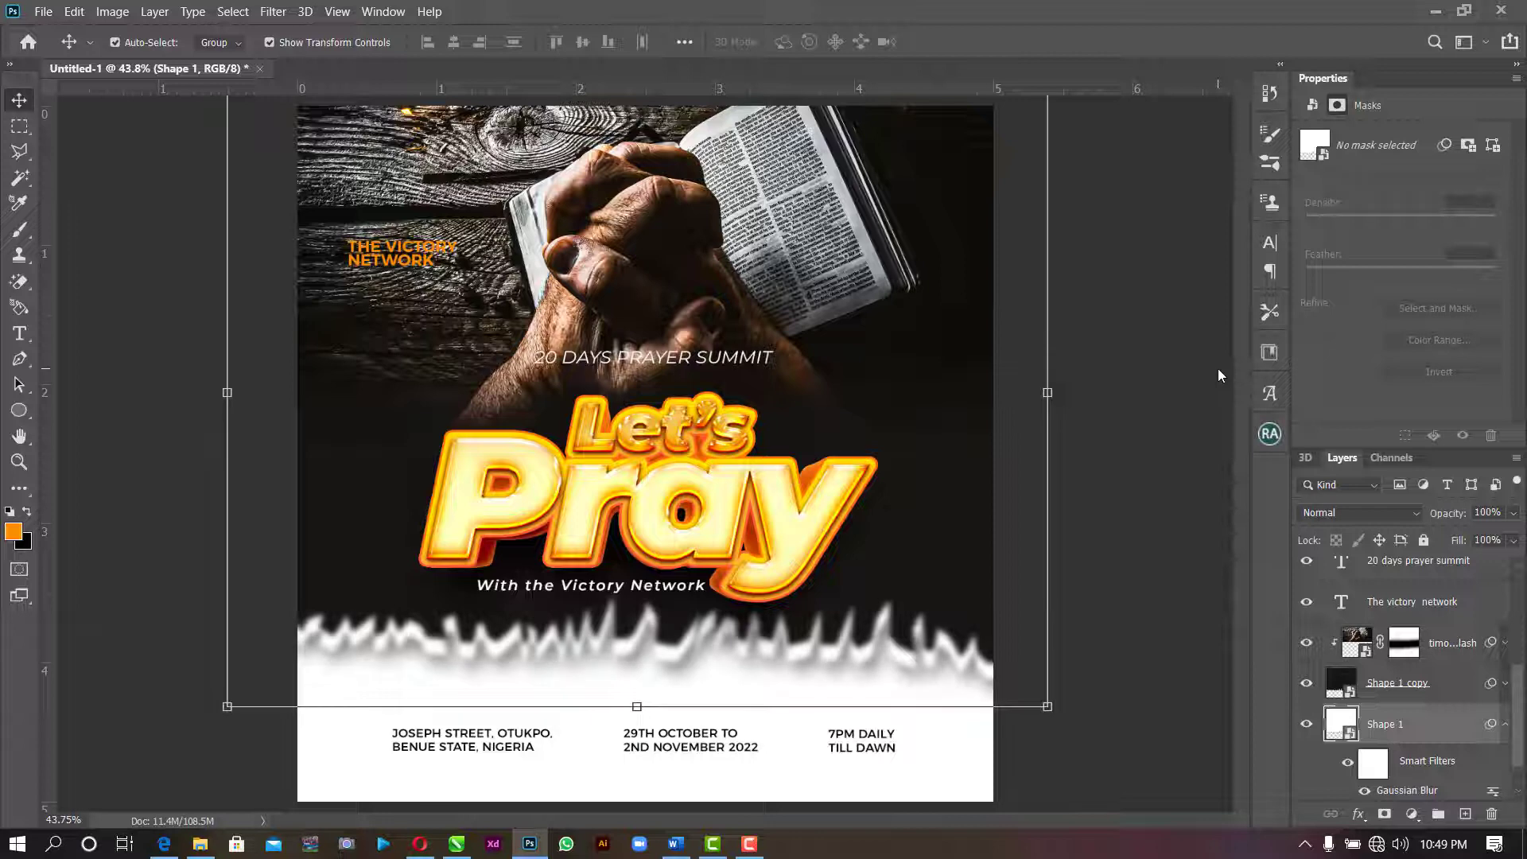
- Move the Shape 1 and Shape 1 copy layers together slightly down, closer to the venue, date and time text
shift+click(1449, 682)
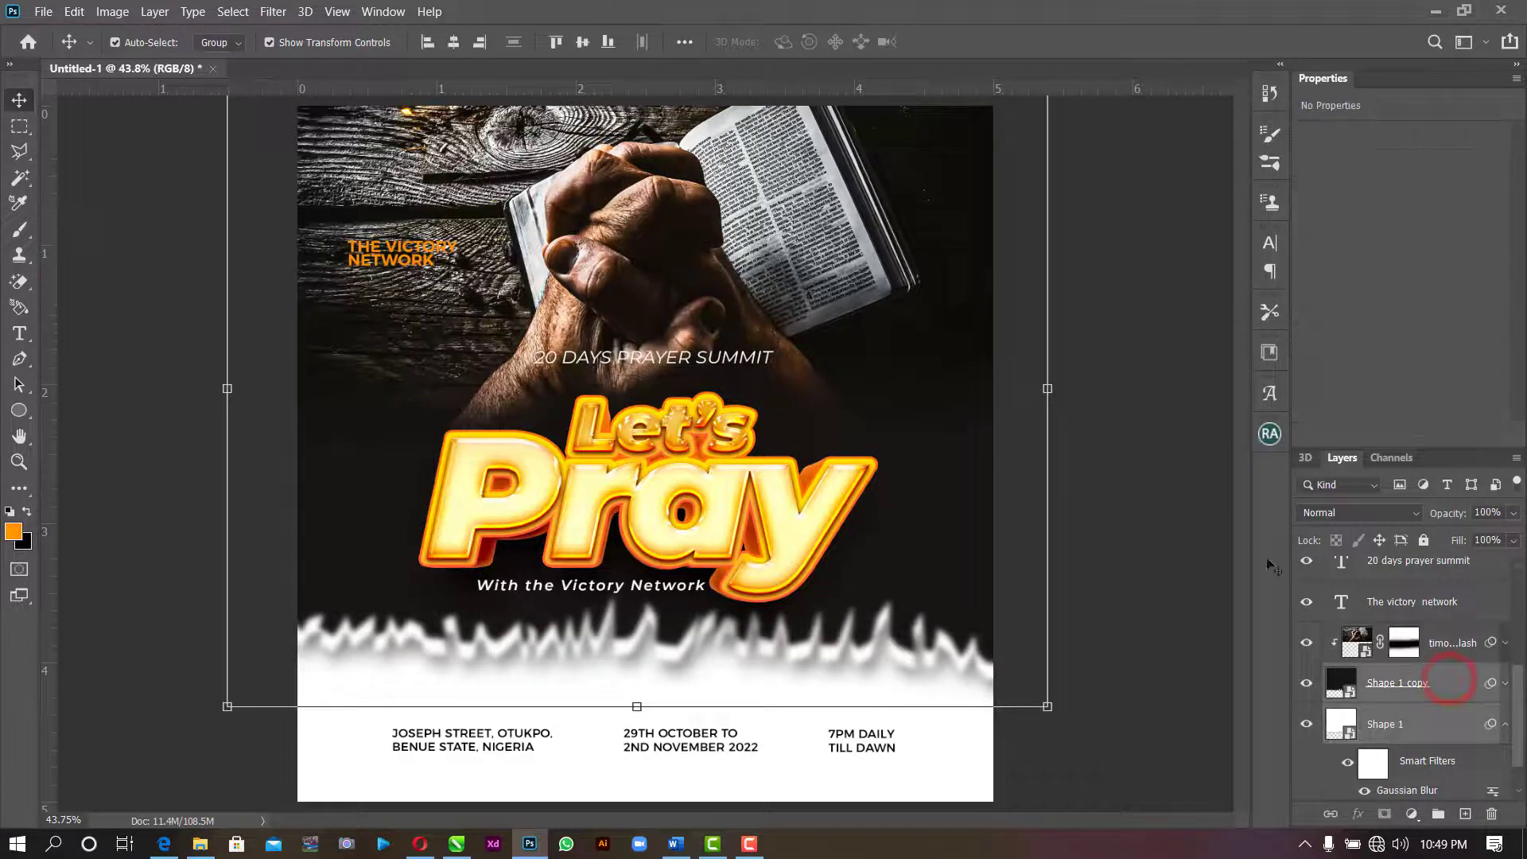
click(1057, 419)
drag(960, 401, 965, 417)
click(984, 42)
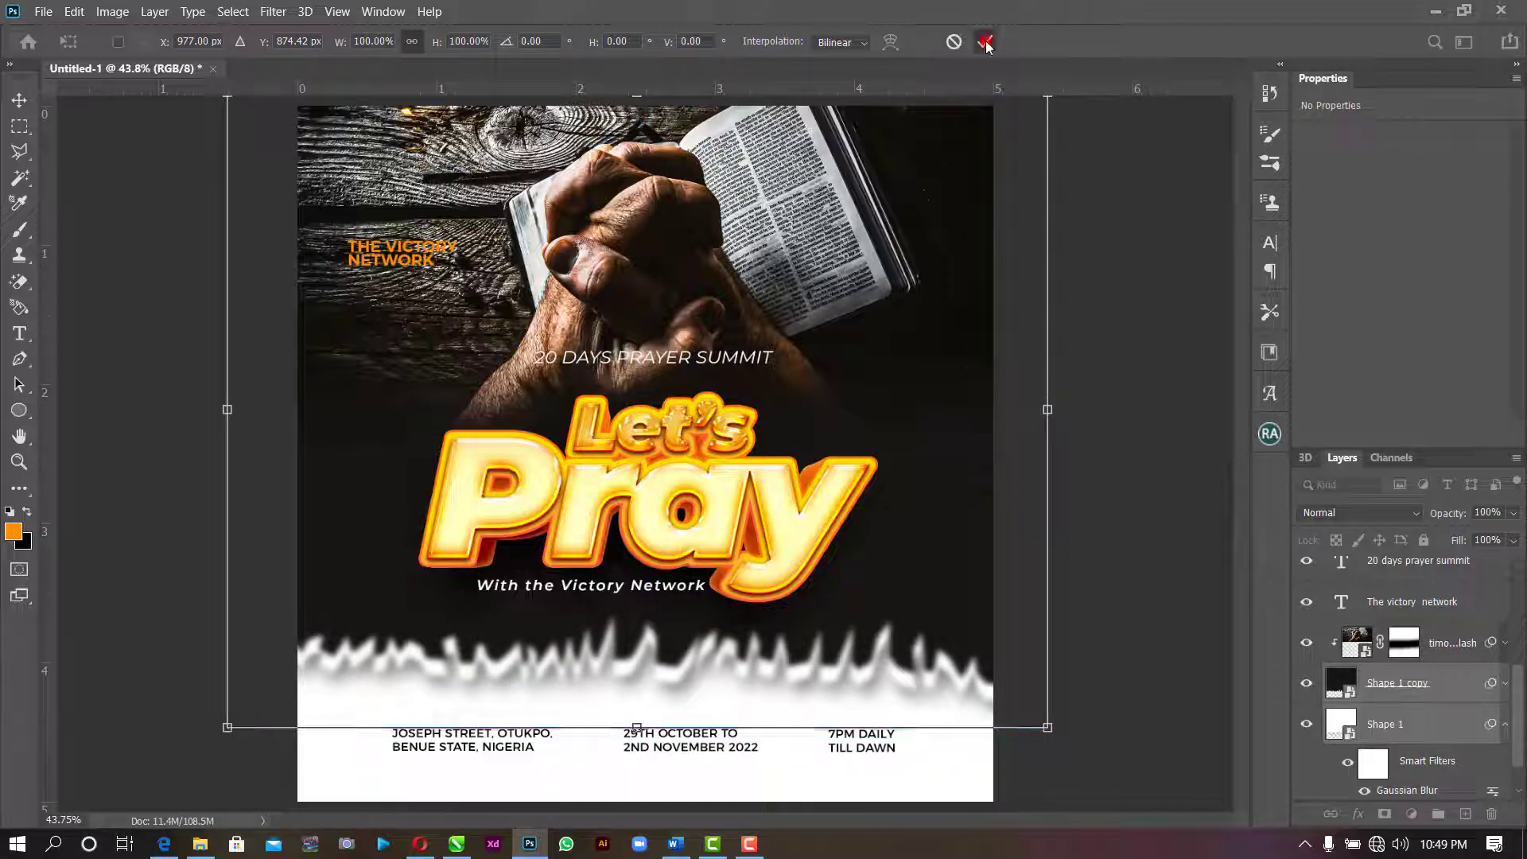
click(1162, 300)
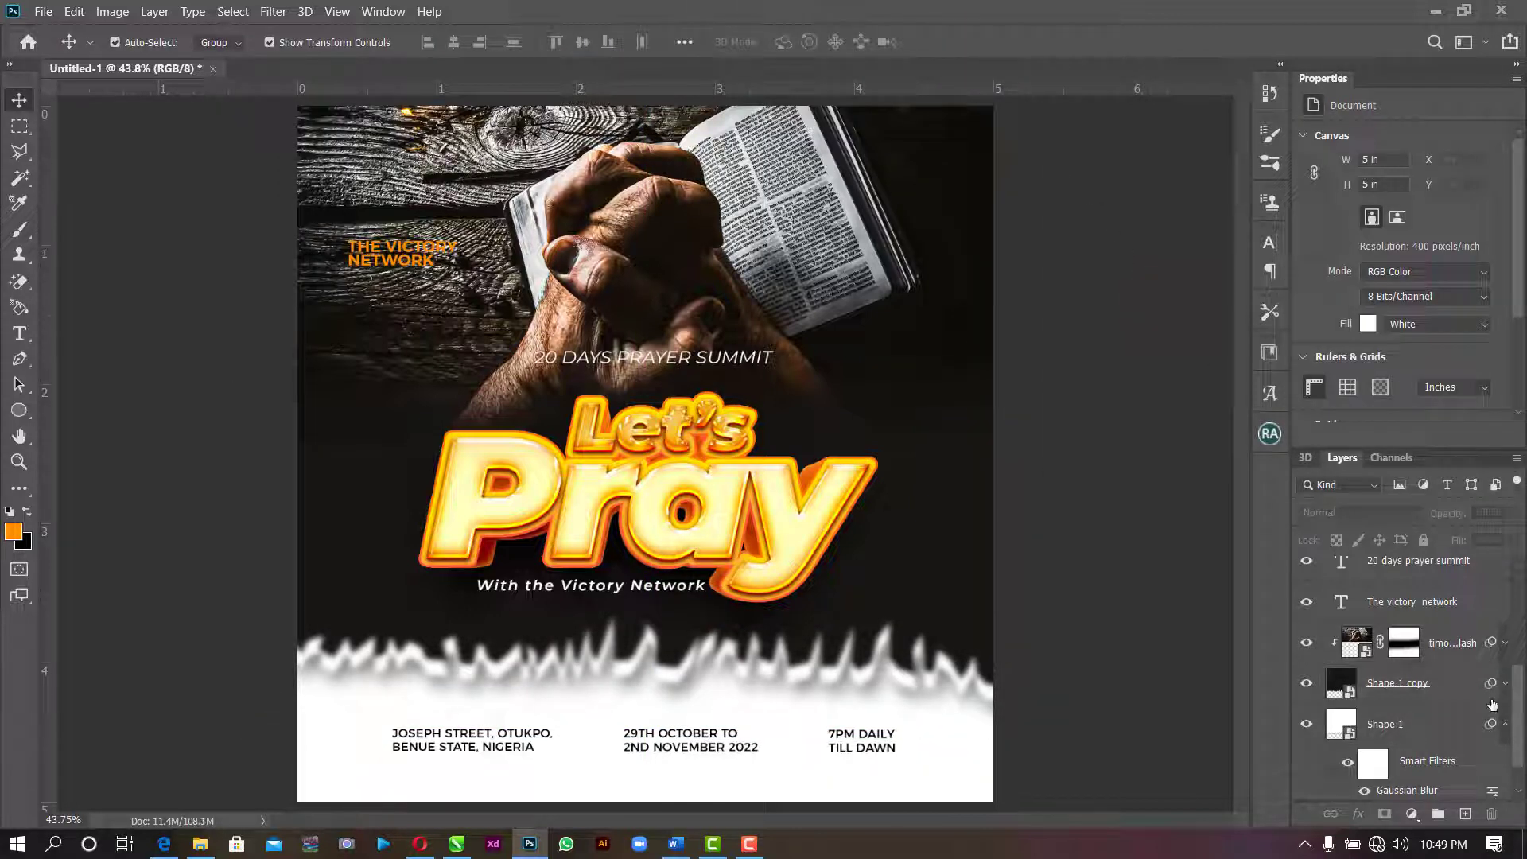
click(1505, 723)
click(1126, 520)
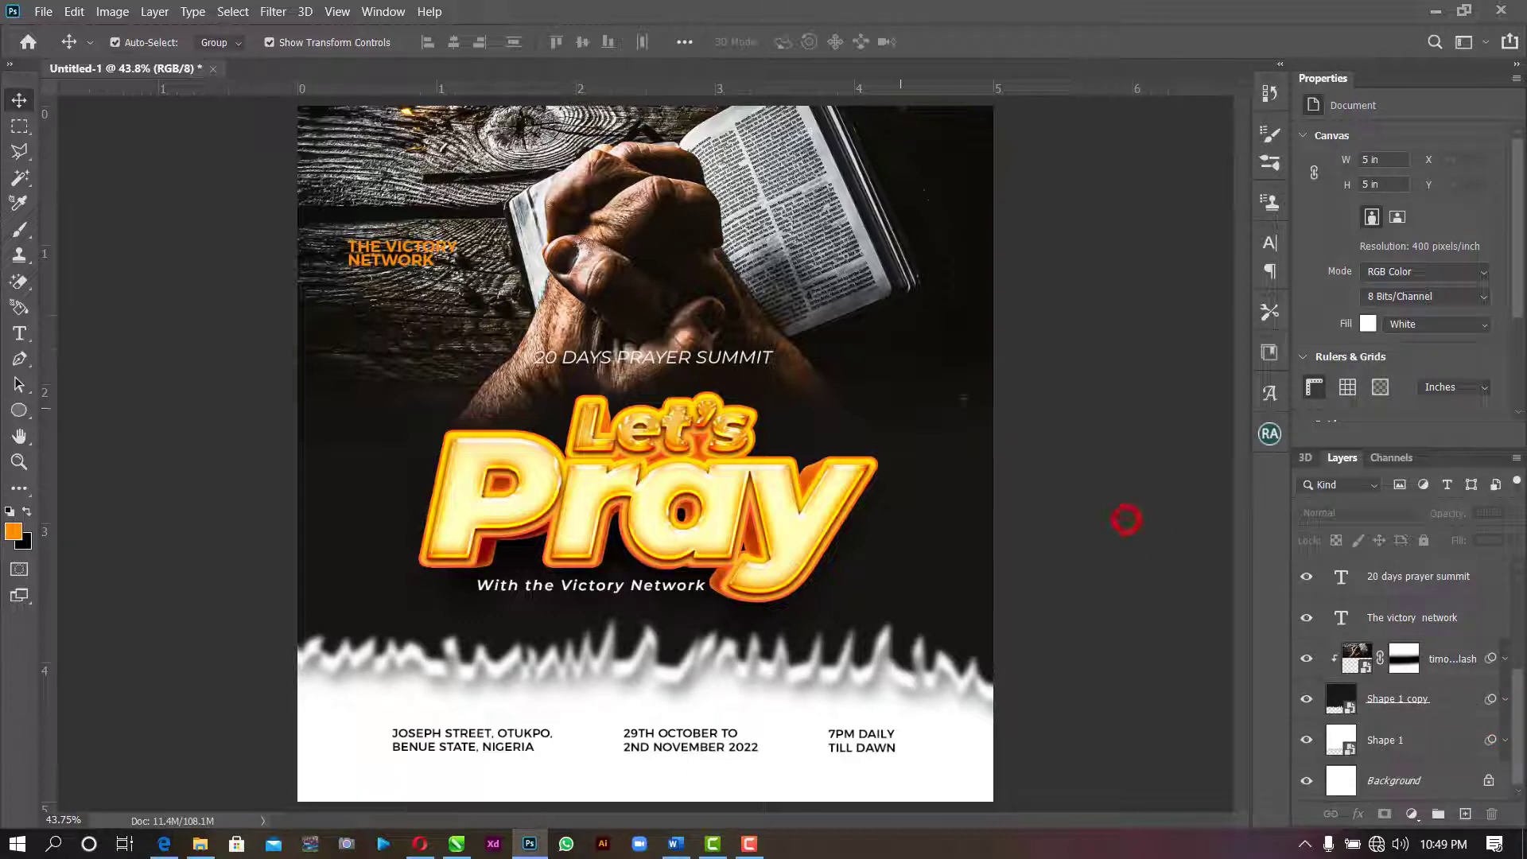
key(z)
right_click(877, 323)
click(896, 326)
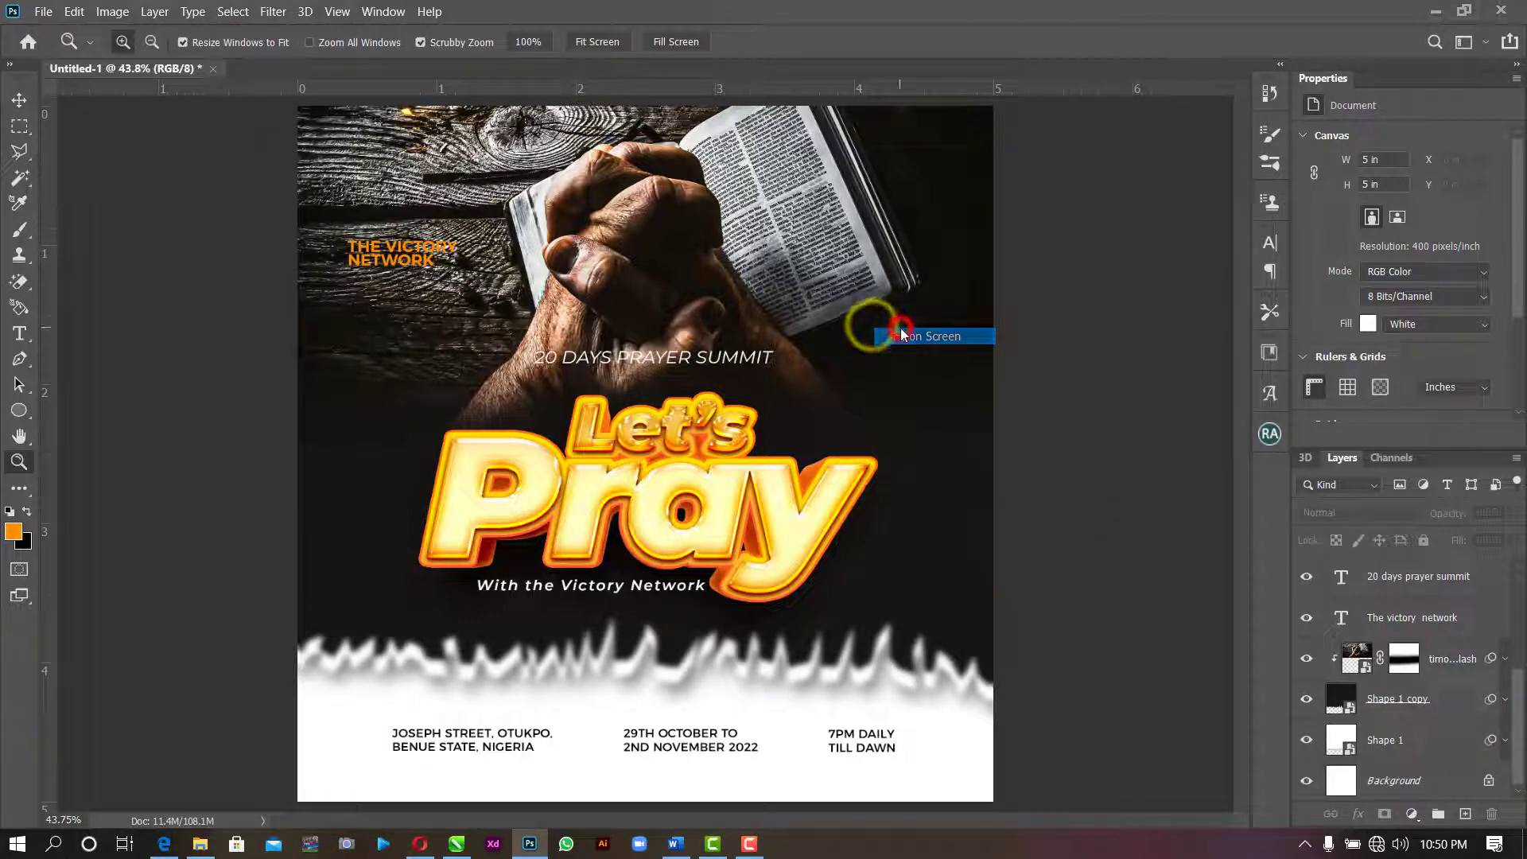
click(19, 99)
click(1062, 265)
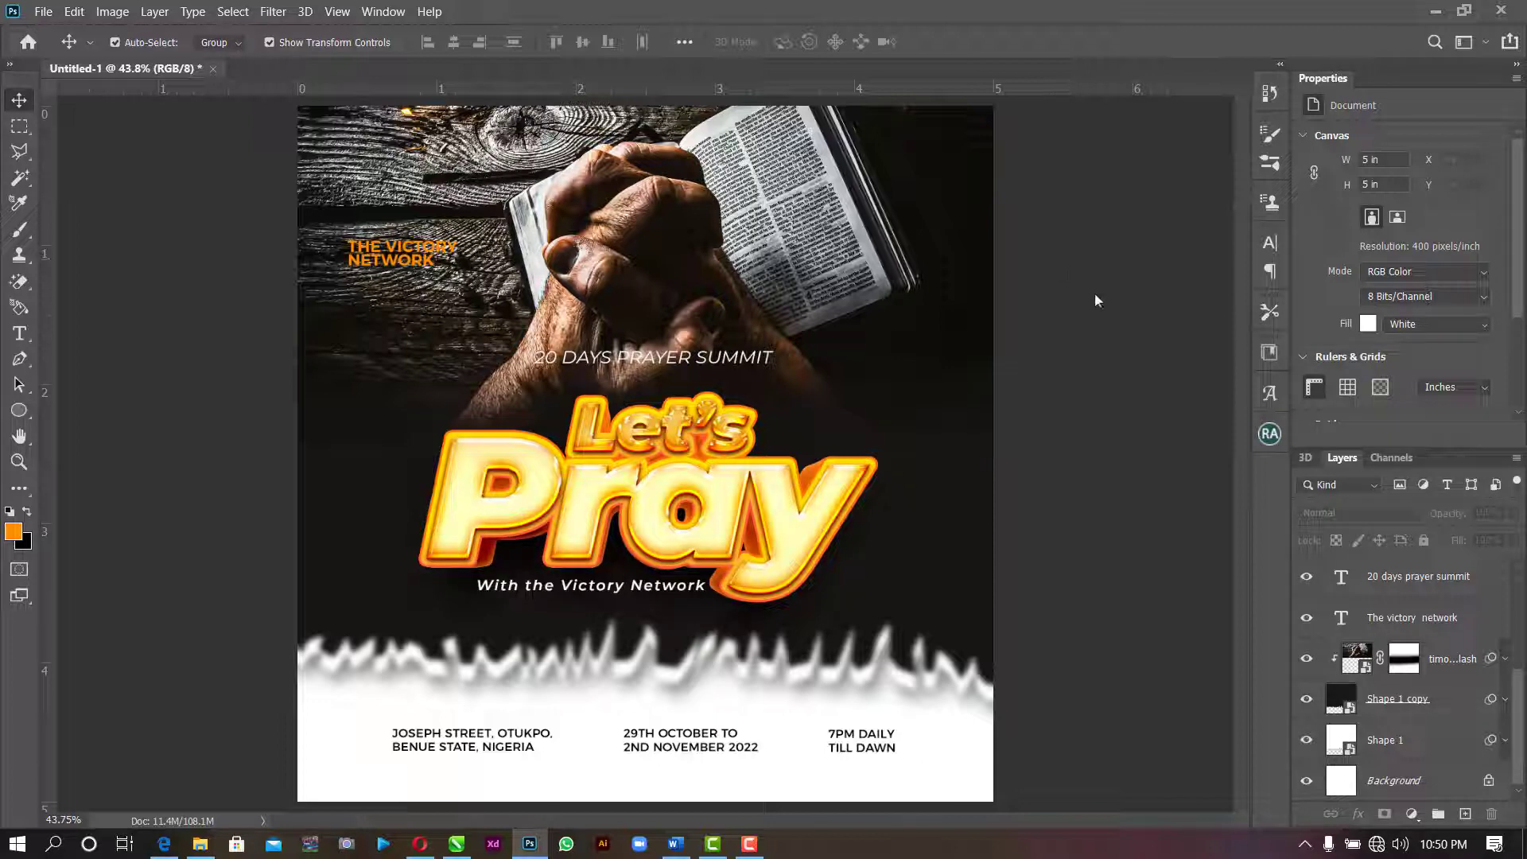
- Add a new layer above all others and paint a soft orange glow over the open Bible with a 2000 px brush
click(1517, 684)
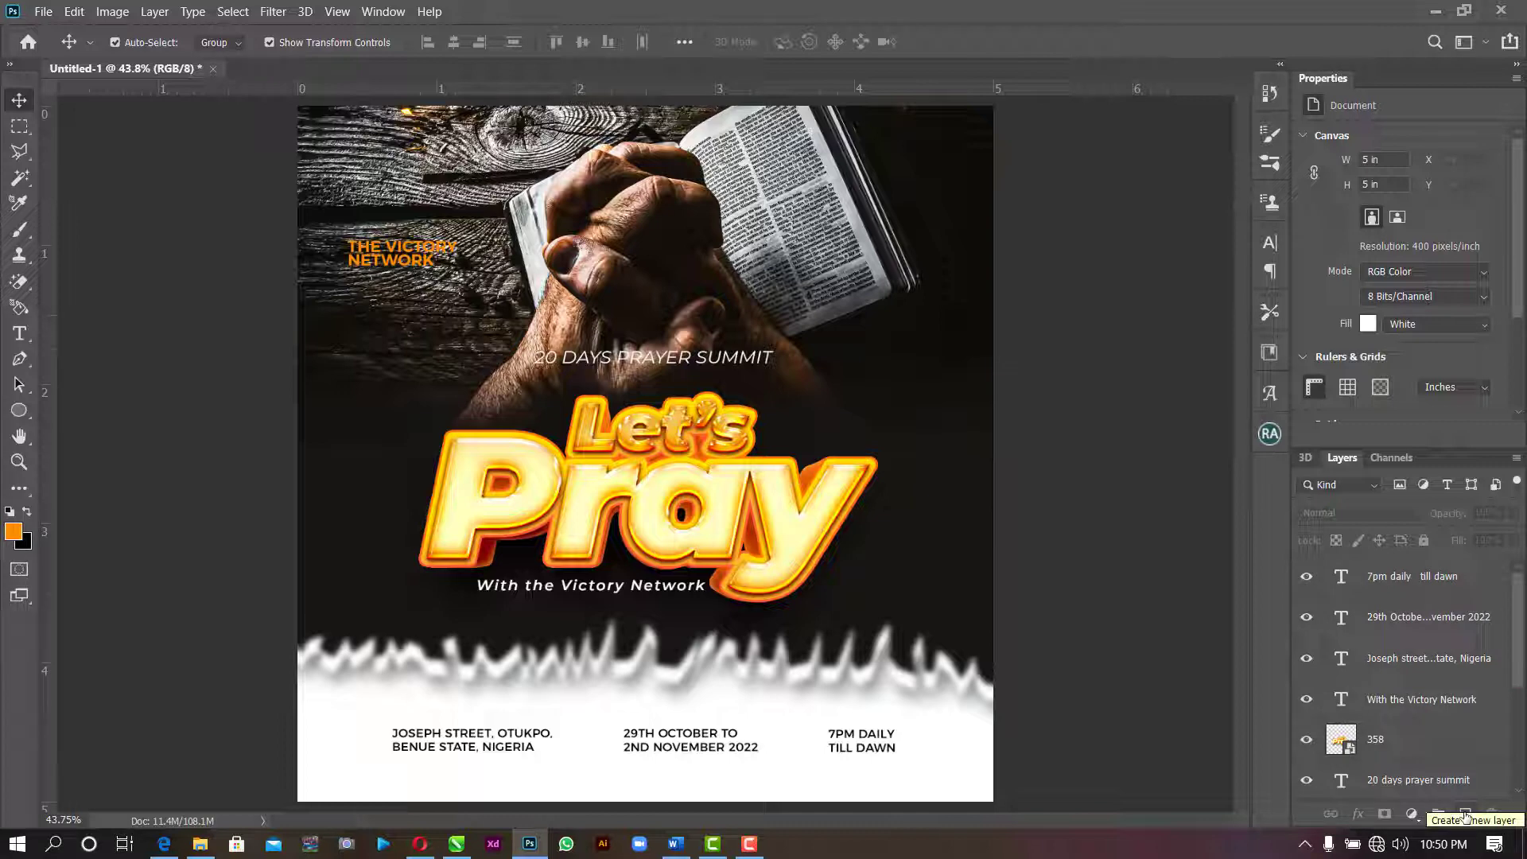
click(1466, 814)
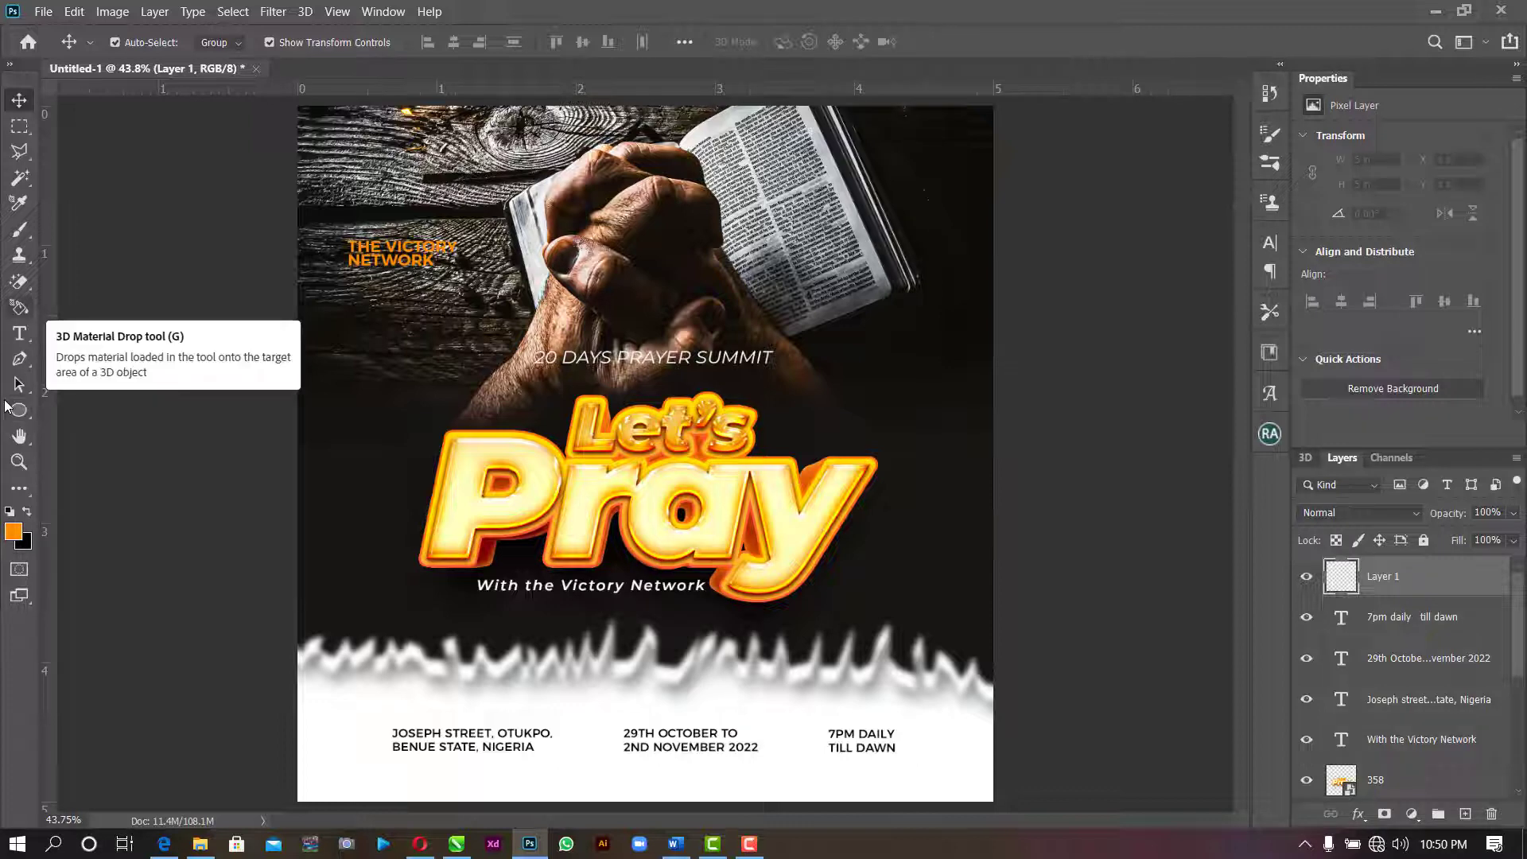
click(20, 230)
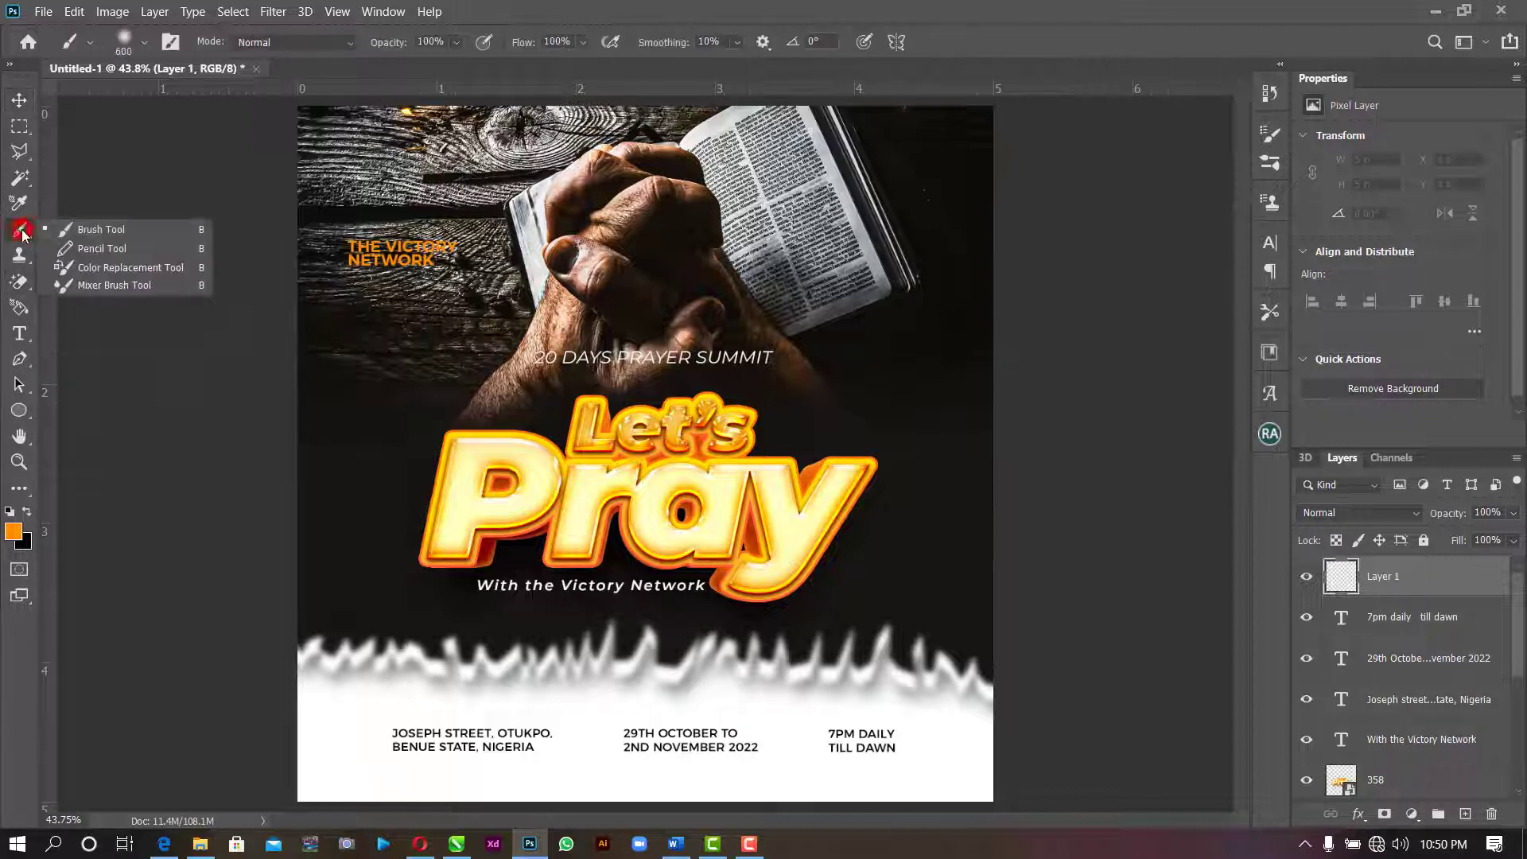
click(945, 8)
key(bracketright)
key(bracketright)
key(bracketright)
key(bracketright)
key(bracketright)
key(bracketright)
key(bracketright)
key(bracketright)
key(bracketright)
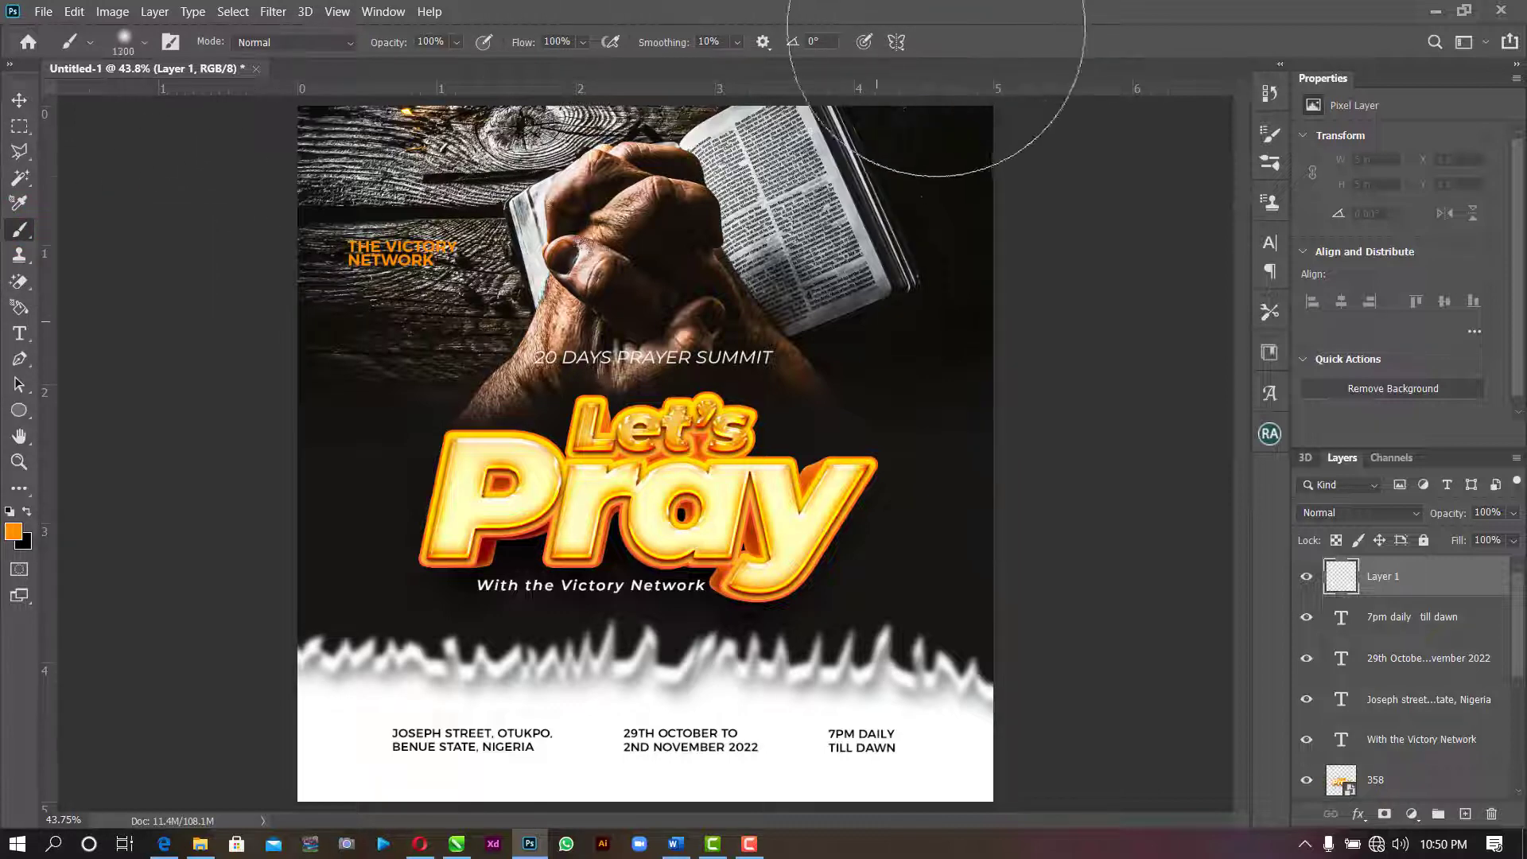
key(bracketright)
key(bracketright)
key(bracketright)
key(bracketright)
key(bracketright)
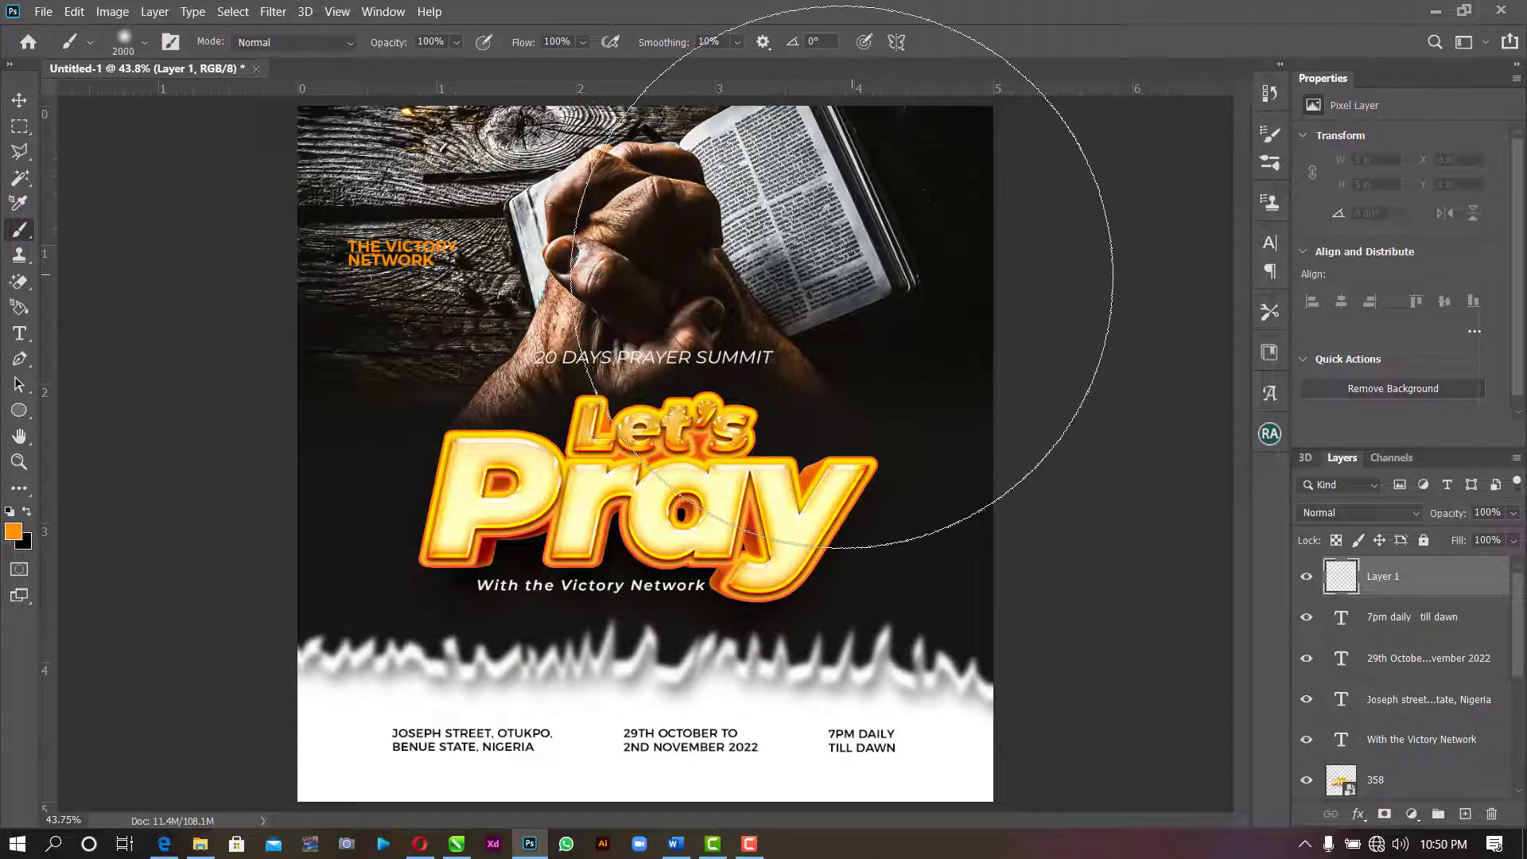
click(867, 262)
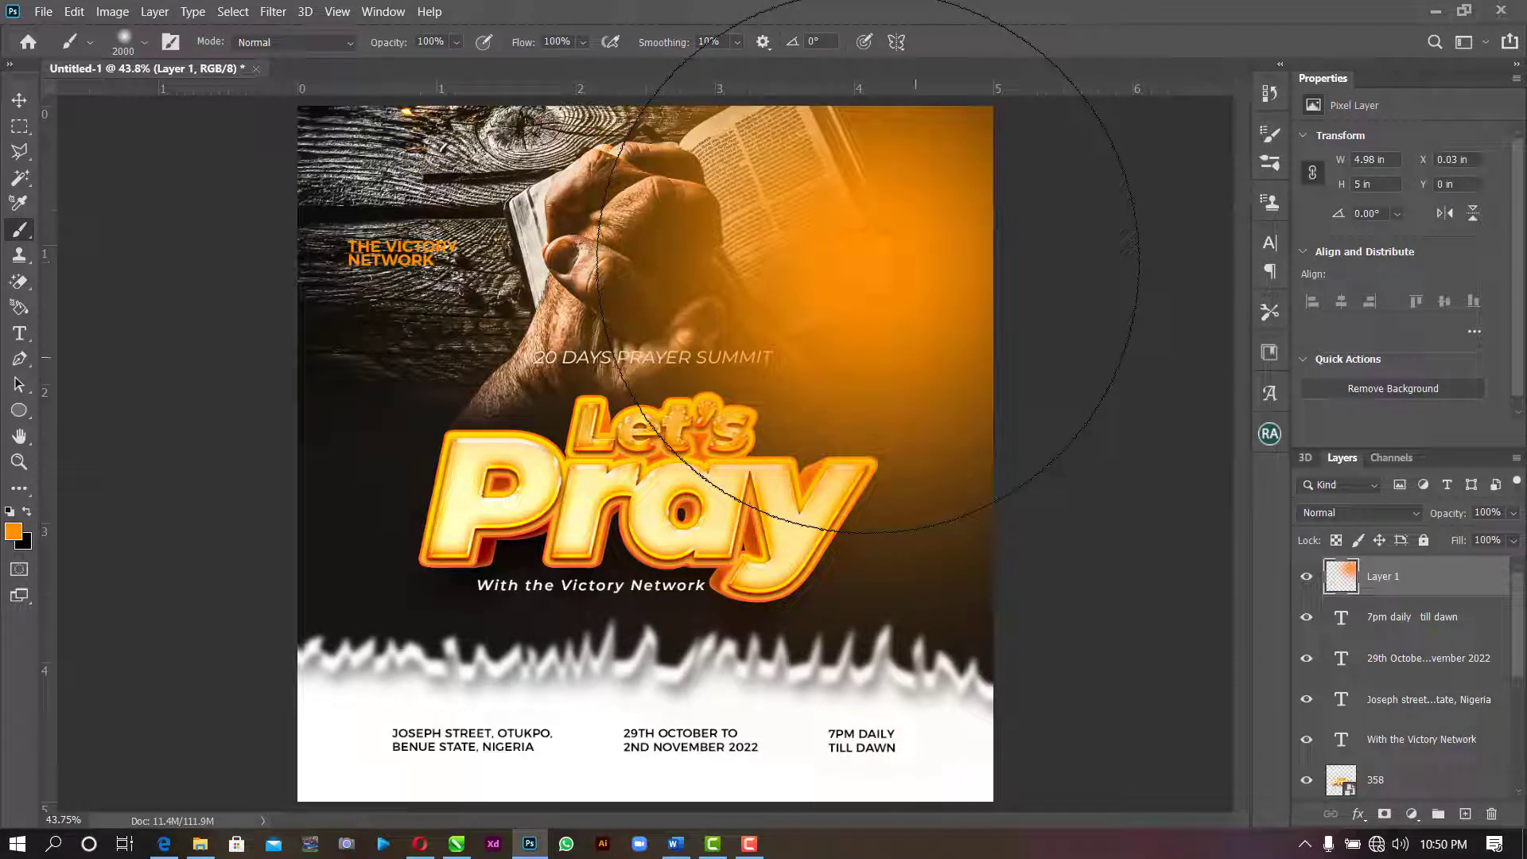
key(ctrl+z)
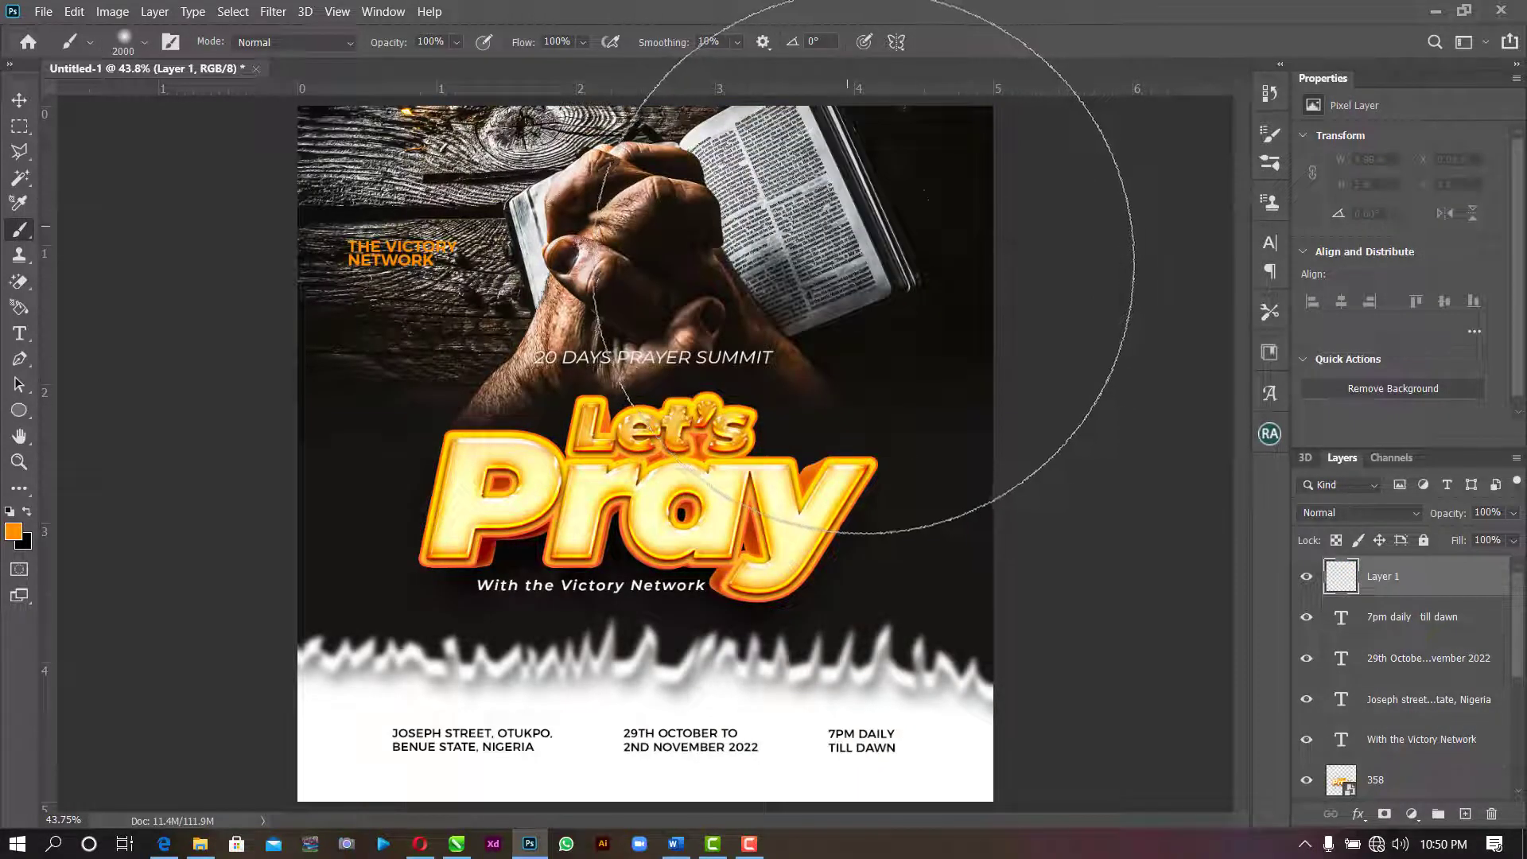
click(820, 266)
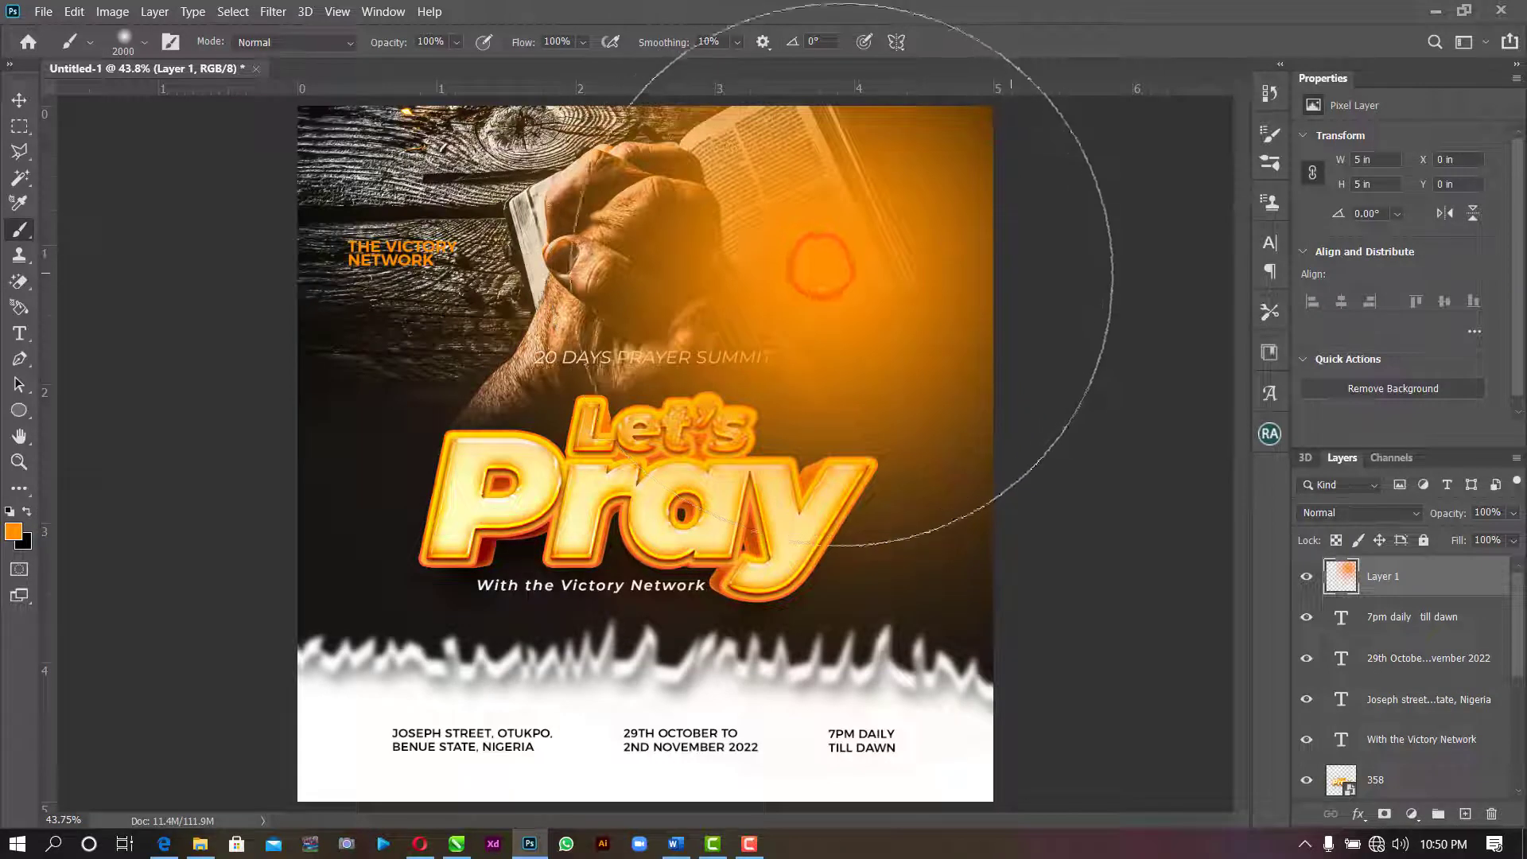
- Set the orange glow layer's blend mode to Screen and move the glow up to Y -0.37 in
click(1394, 512)
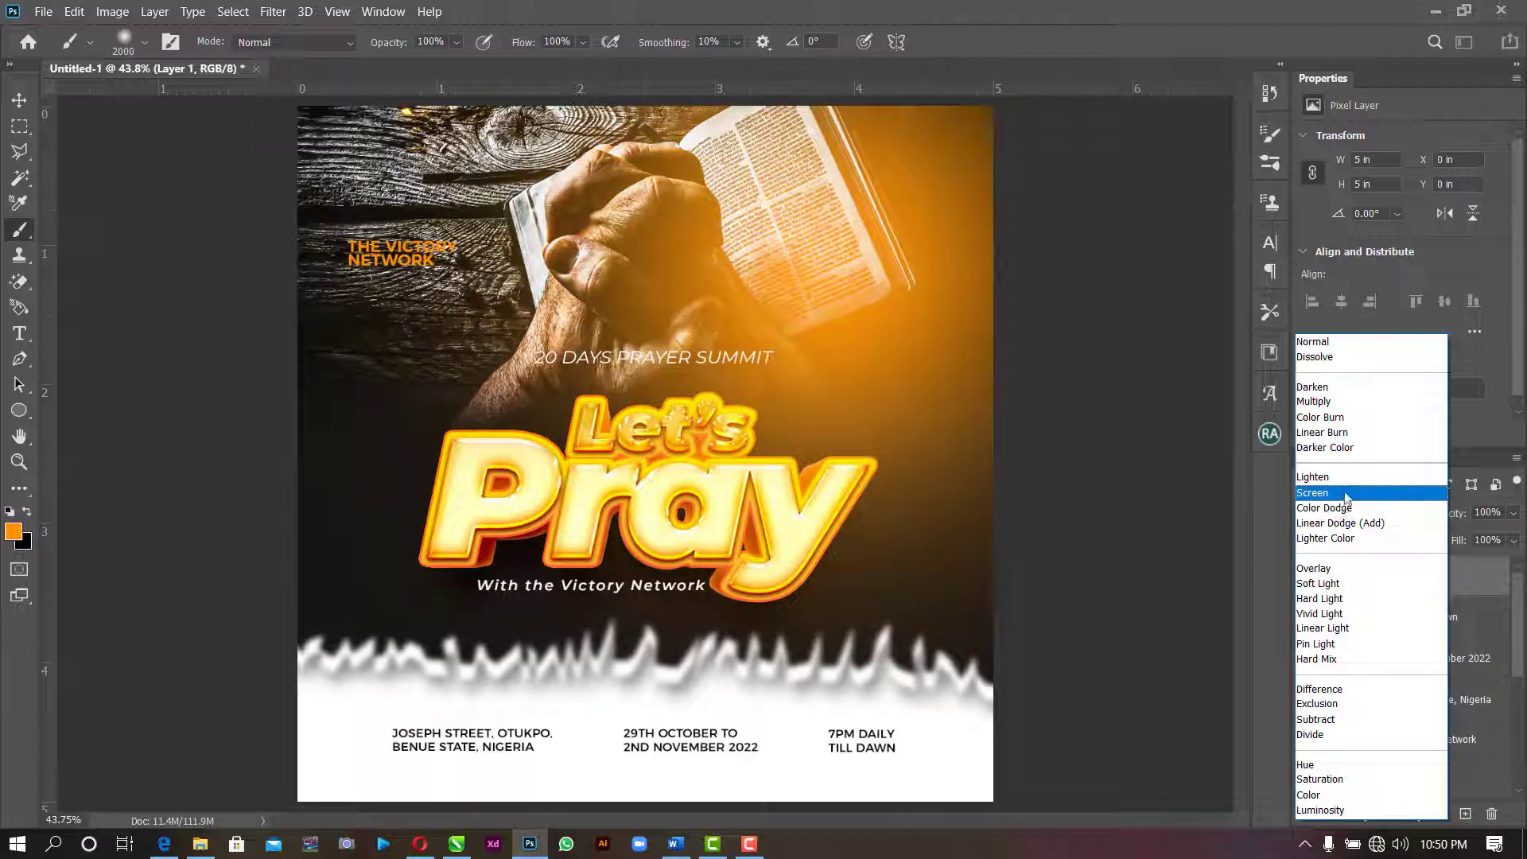
click(1344, 492)
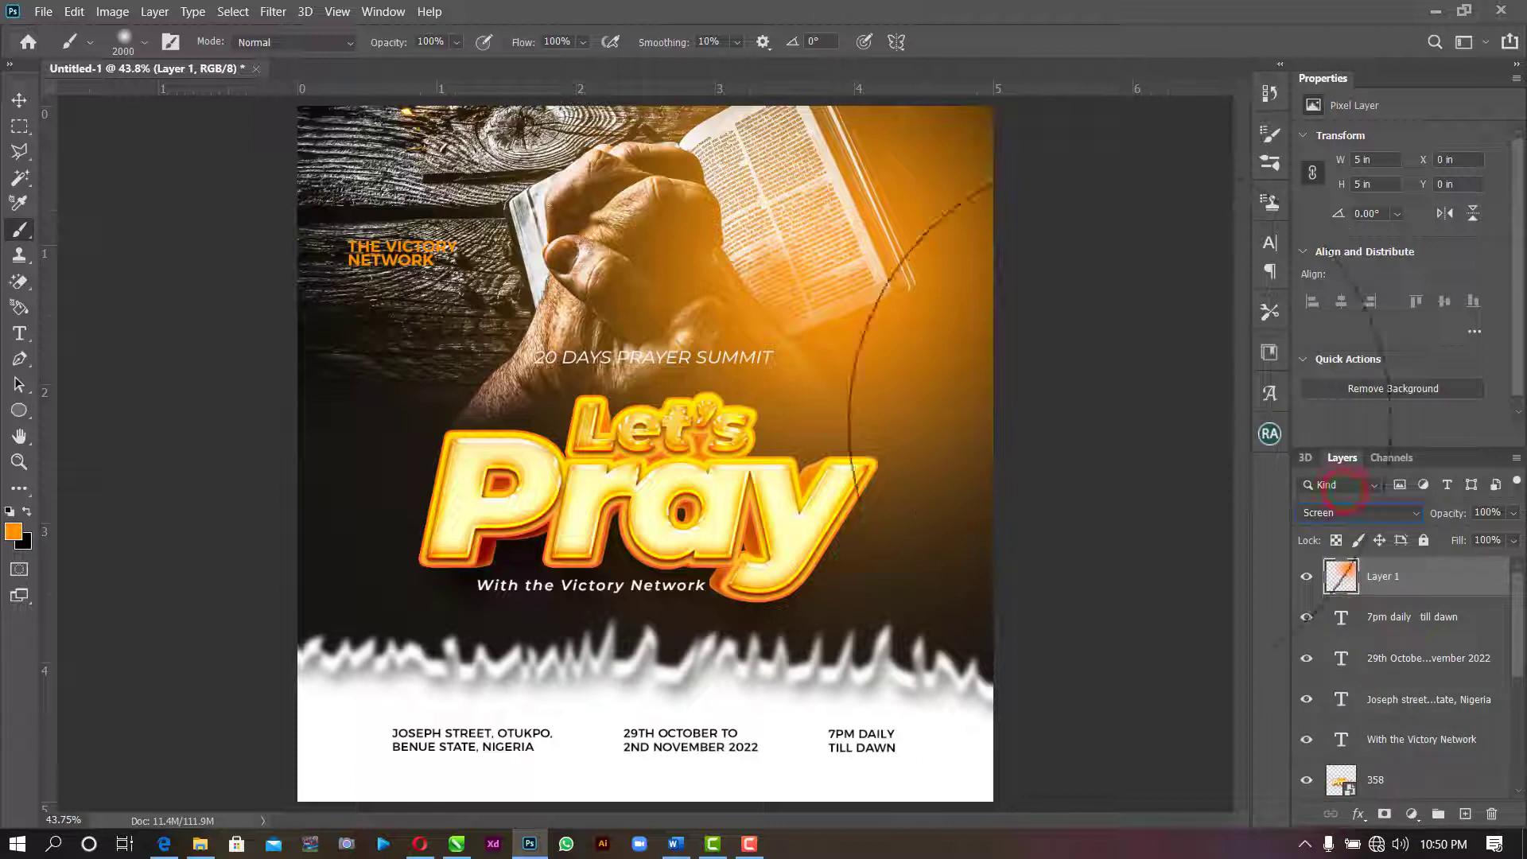
click(19, 99)
drag(860, 323, 913, 294)
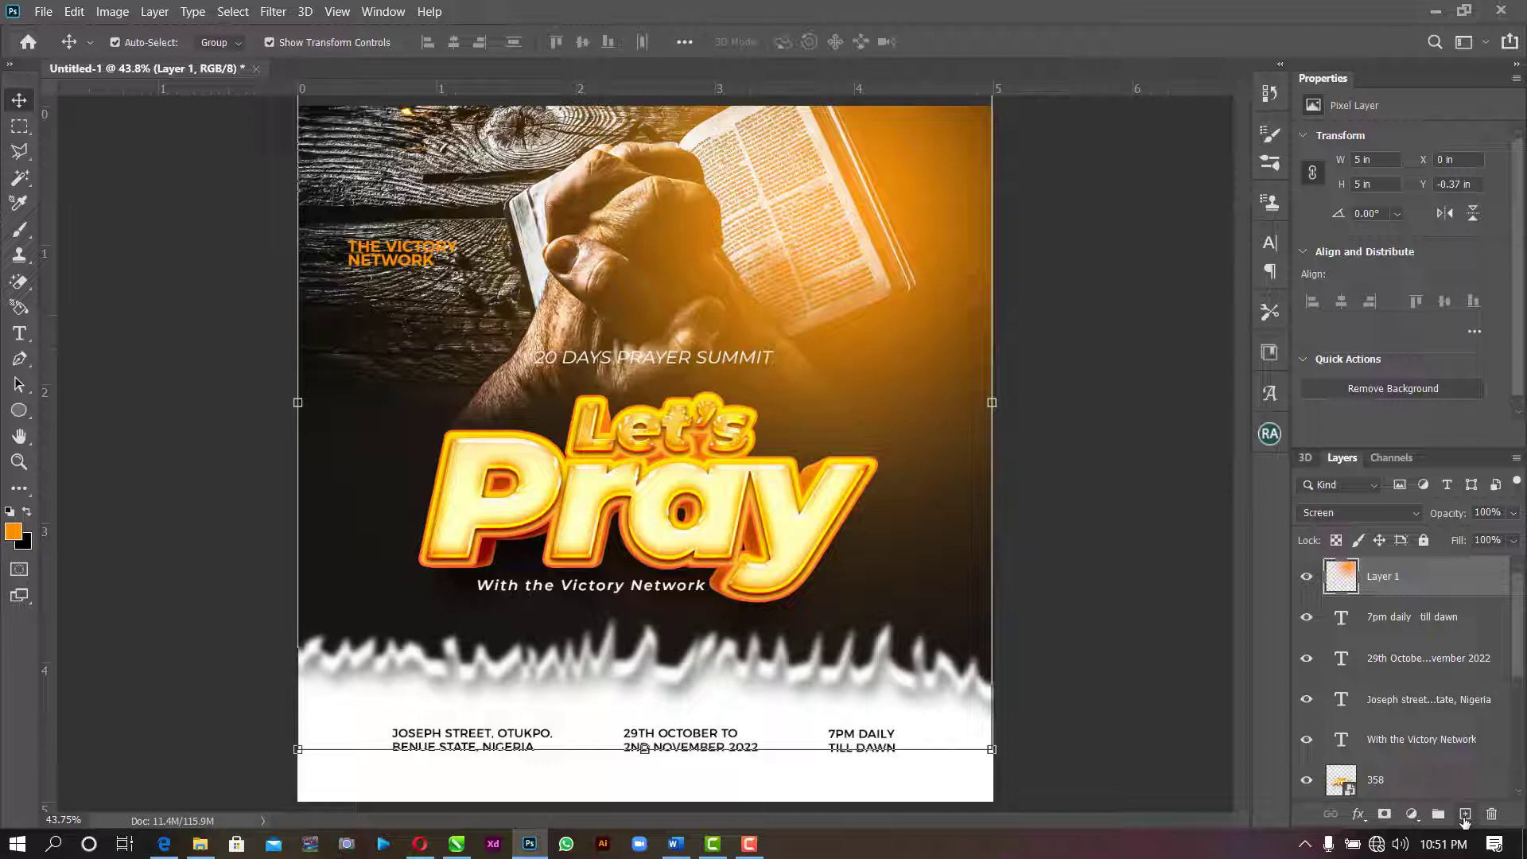
- Add another new layer above the orange glow and set the foreground colour to blue (1200ff)
click(1464, 814)
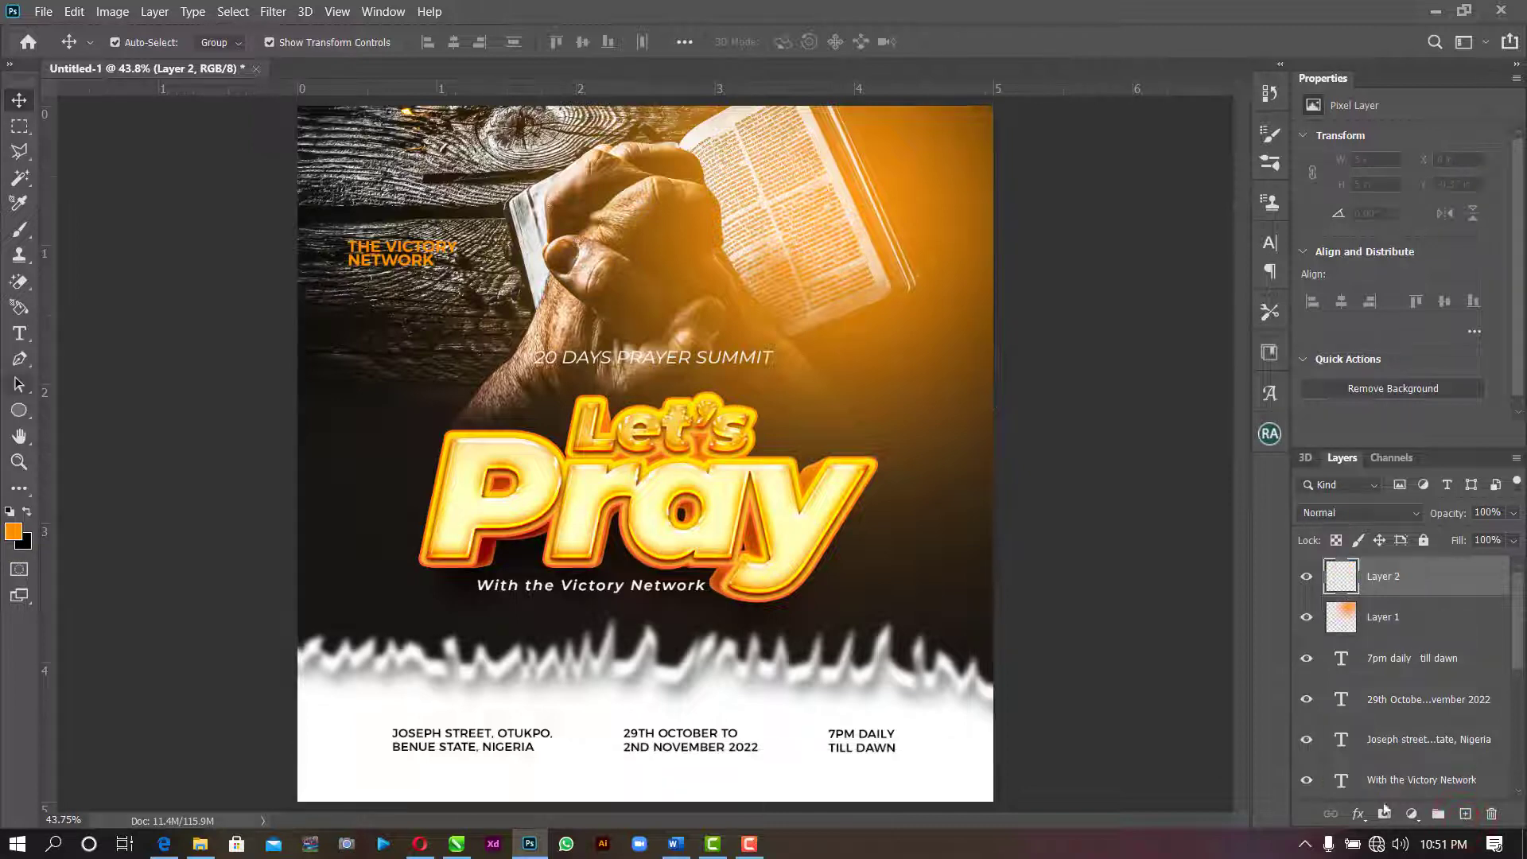
click(13, 531)
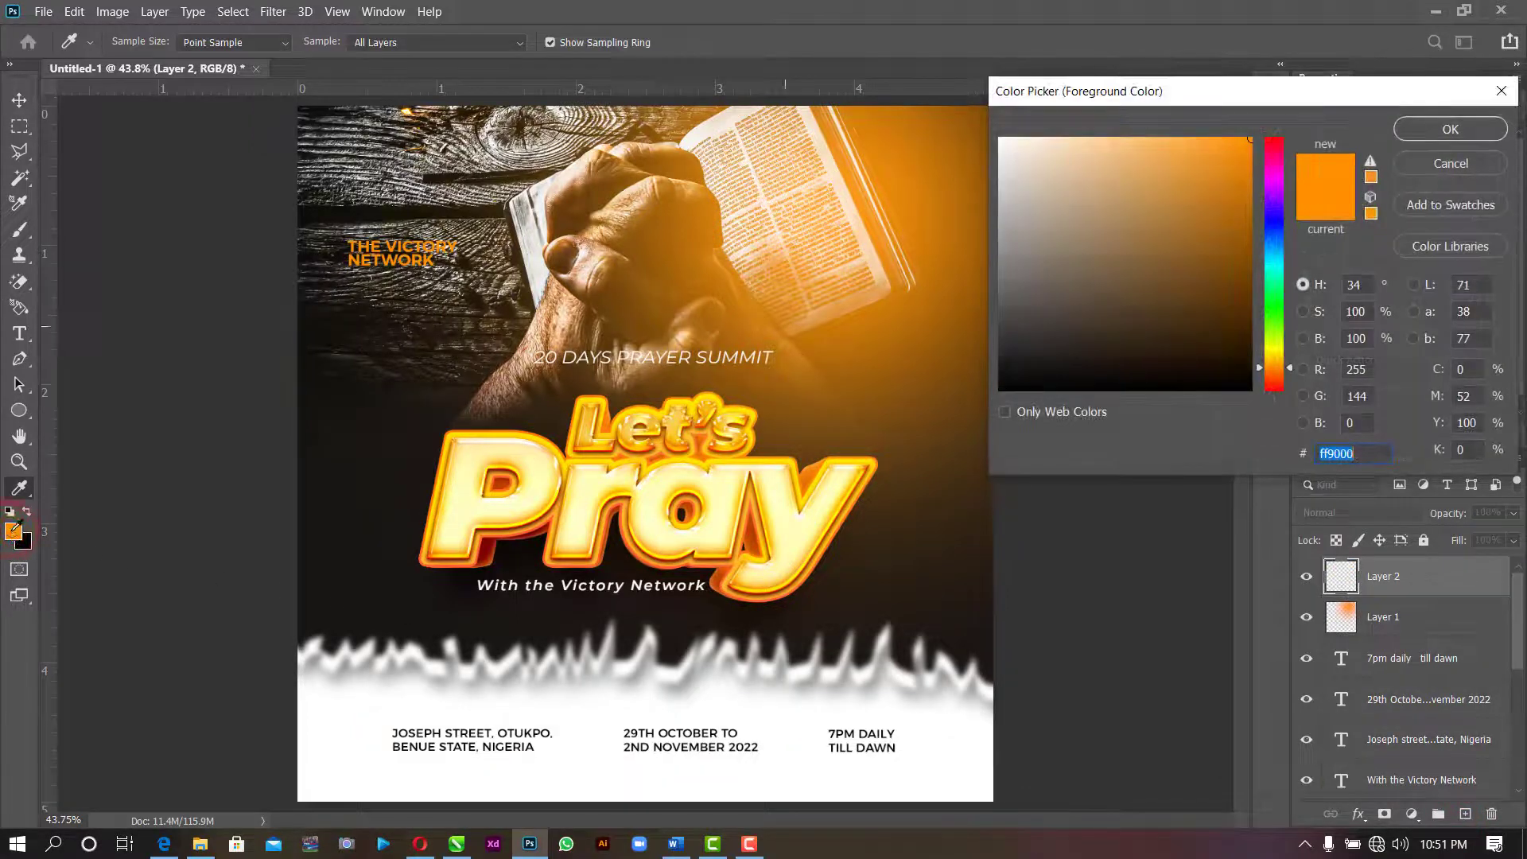
click(1274, 221)
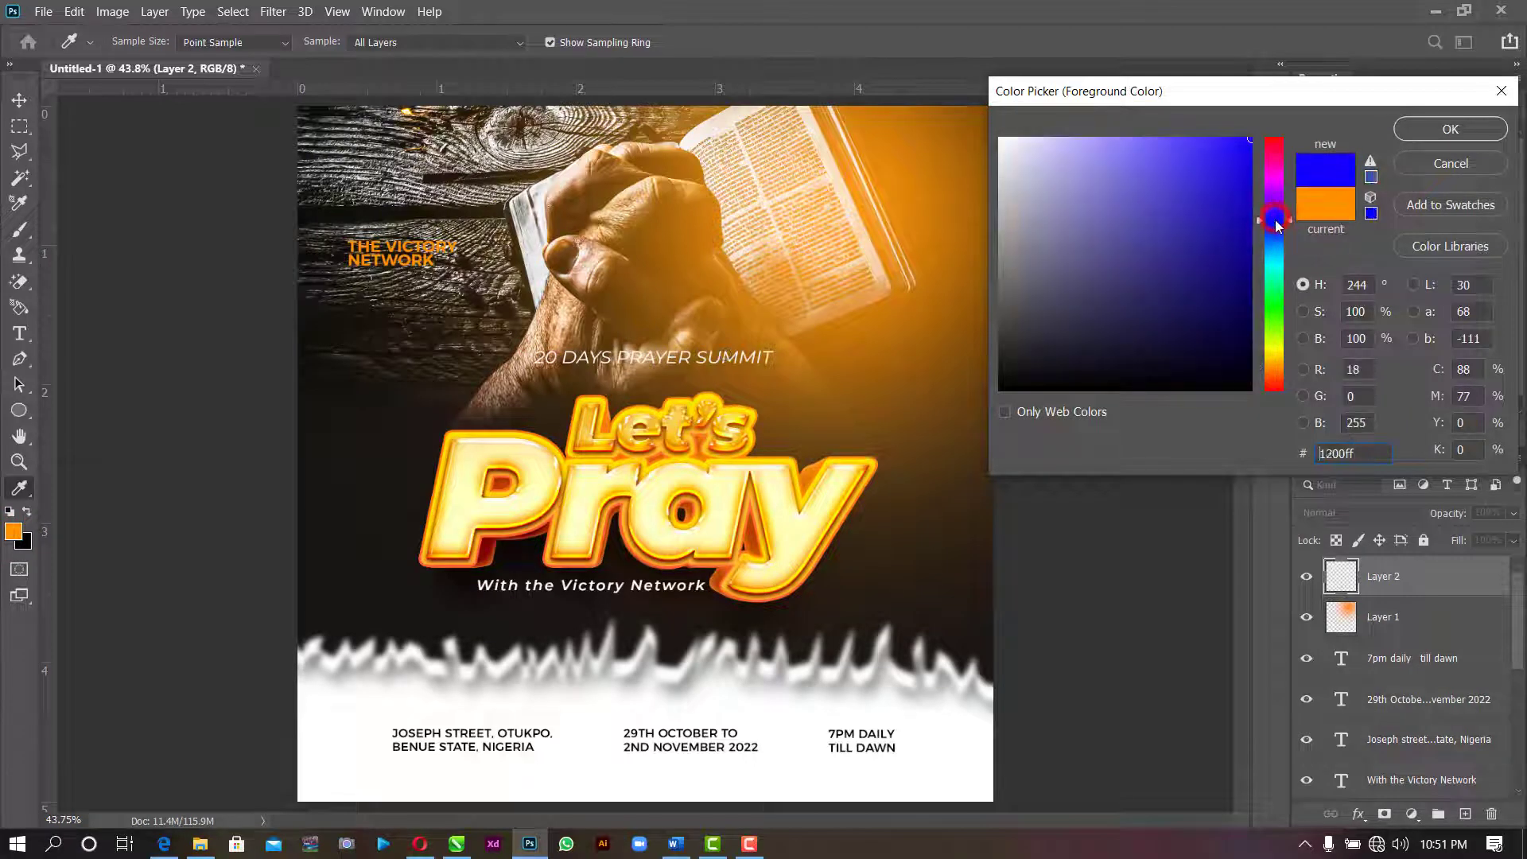
click(1444, 131)
key(v)
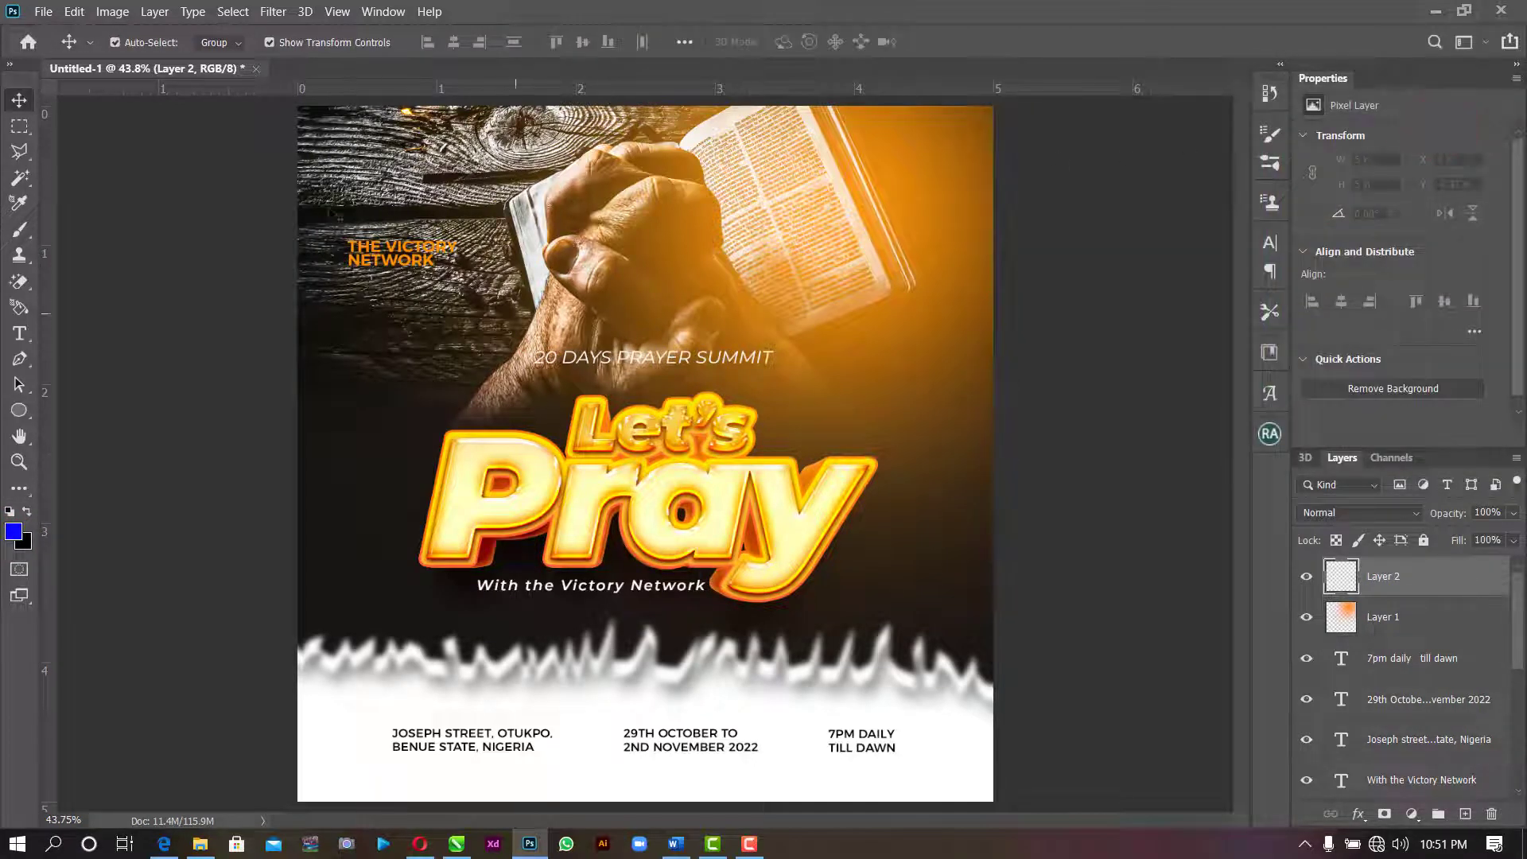
- Paint a soft blue glow over the wooden background beside the praying hands and set its layer's blend mode to Screen
click(19, 230)
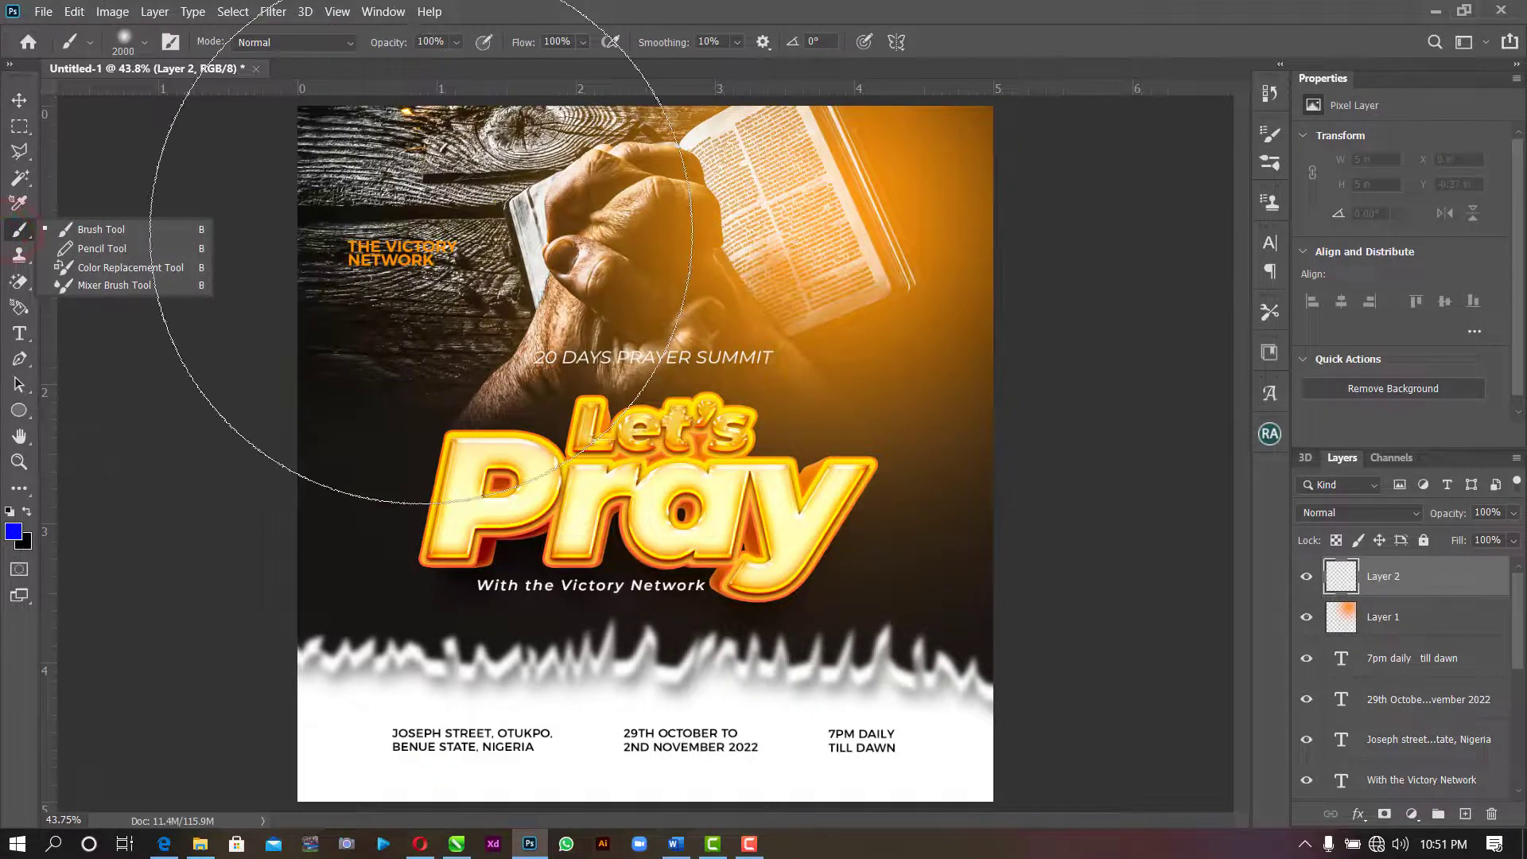
click(421, 233)
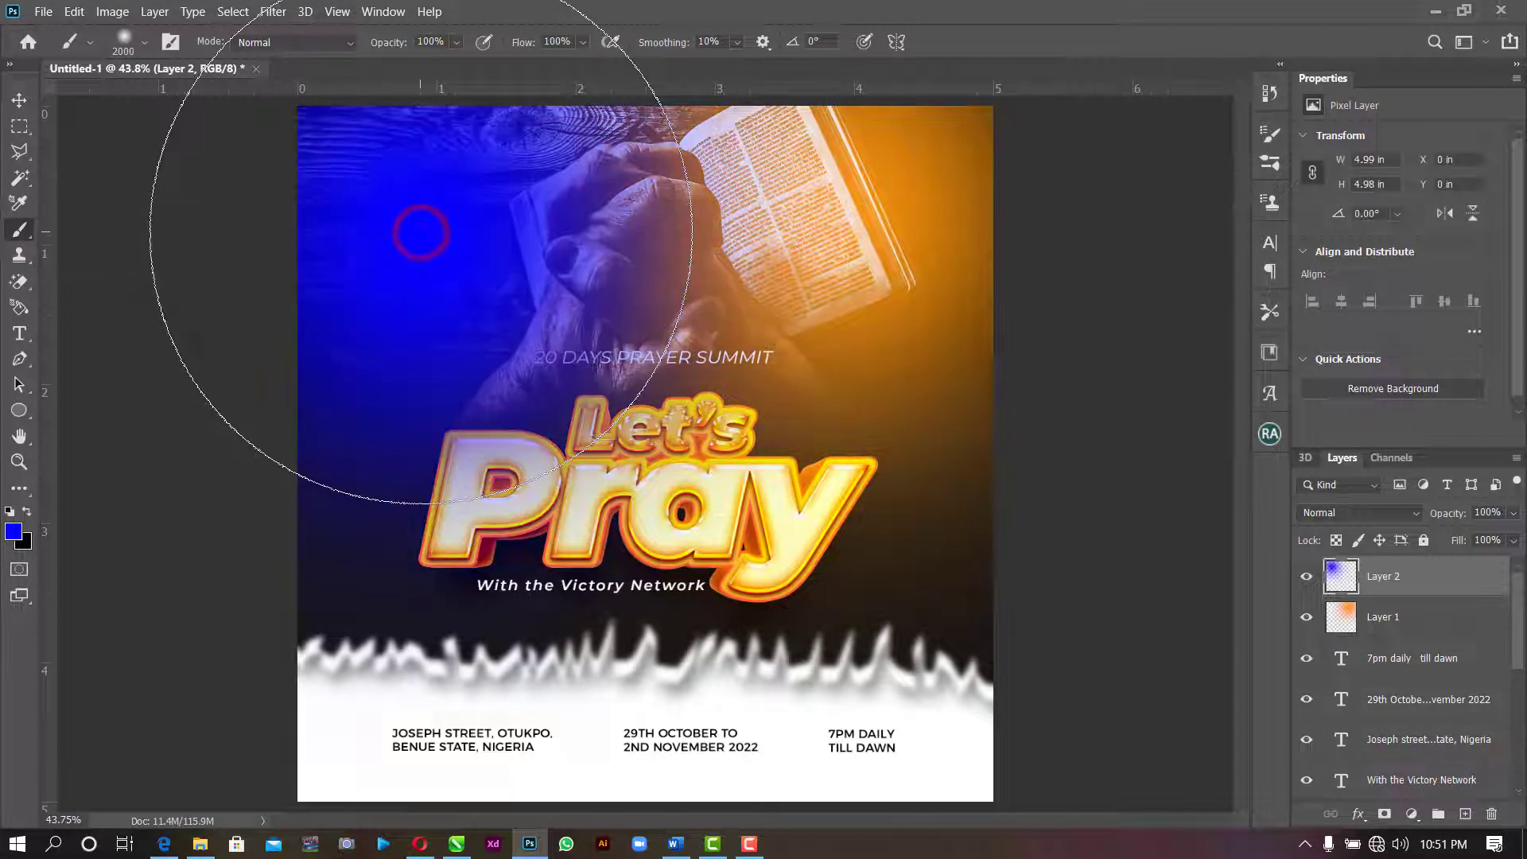
click(1370, 511)
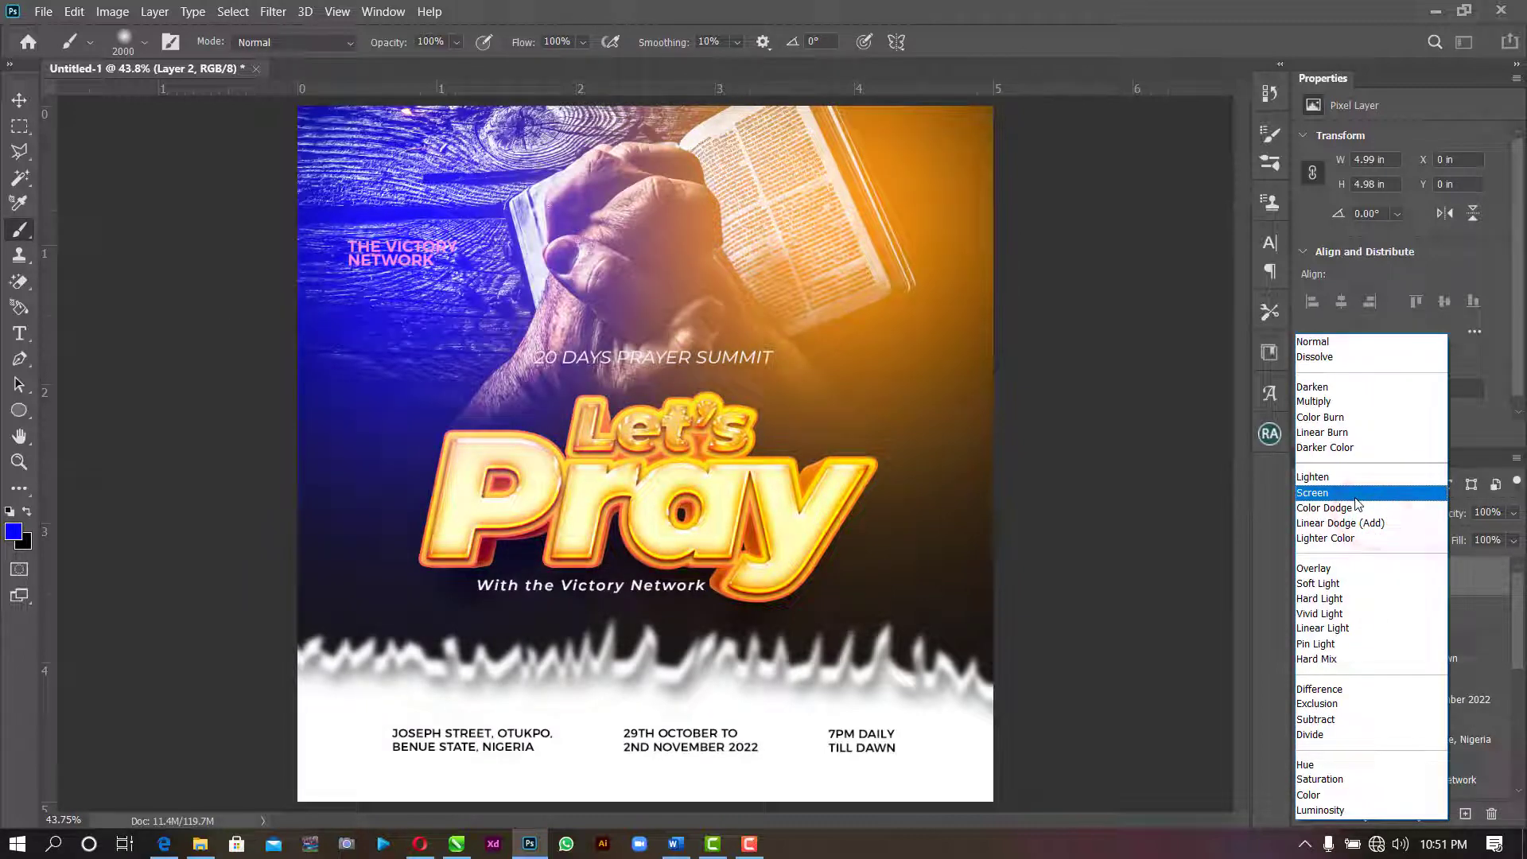
click(1358, 494)
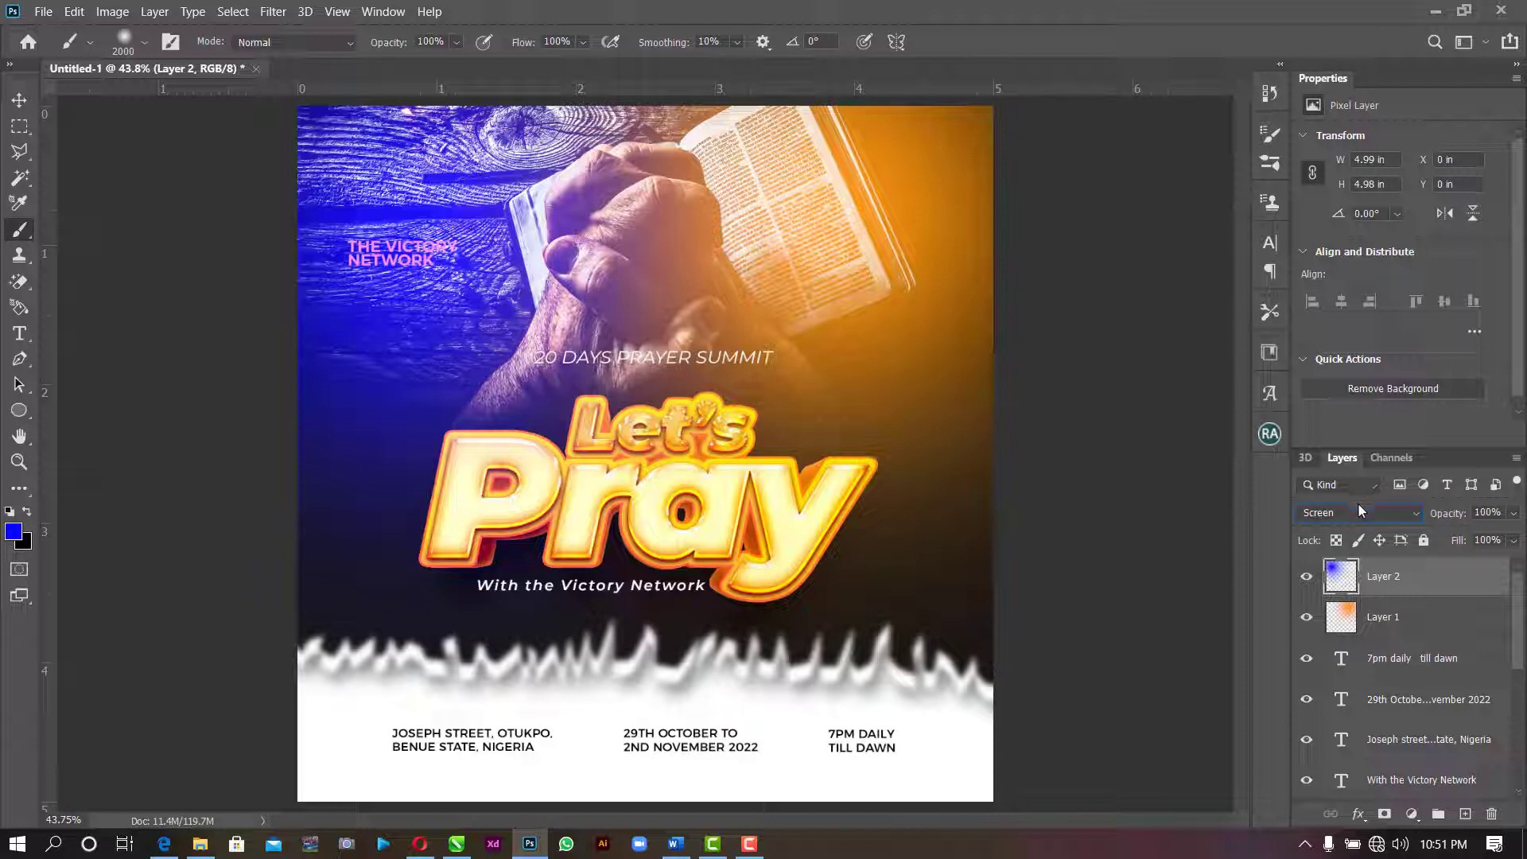
click(1362, 514)
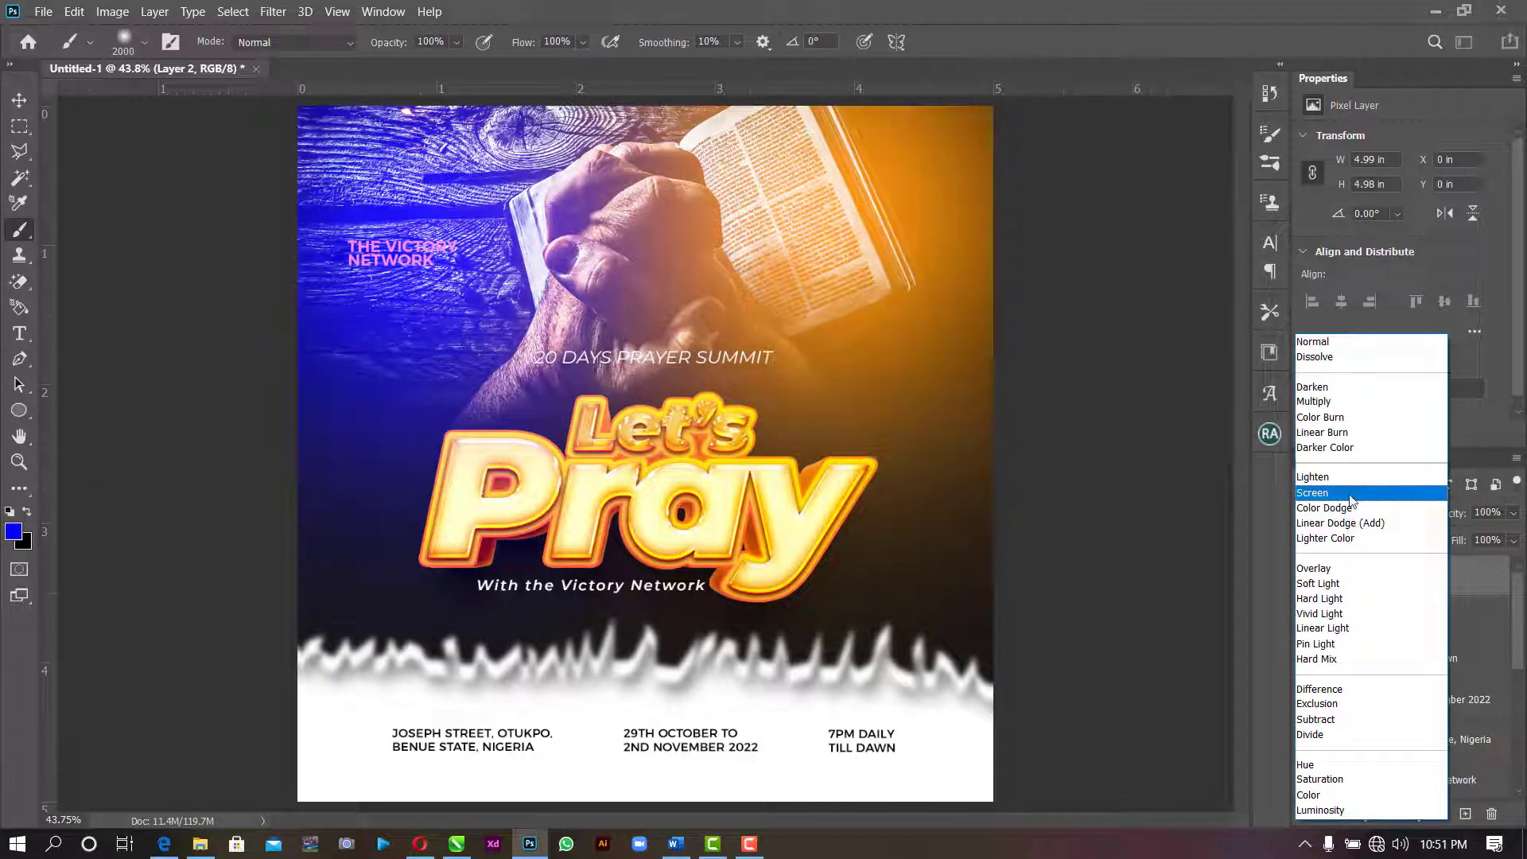
click(1348, 493)
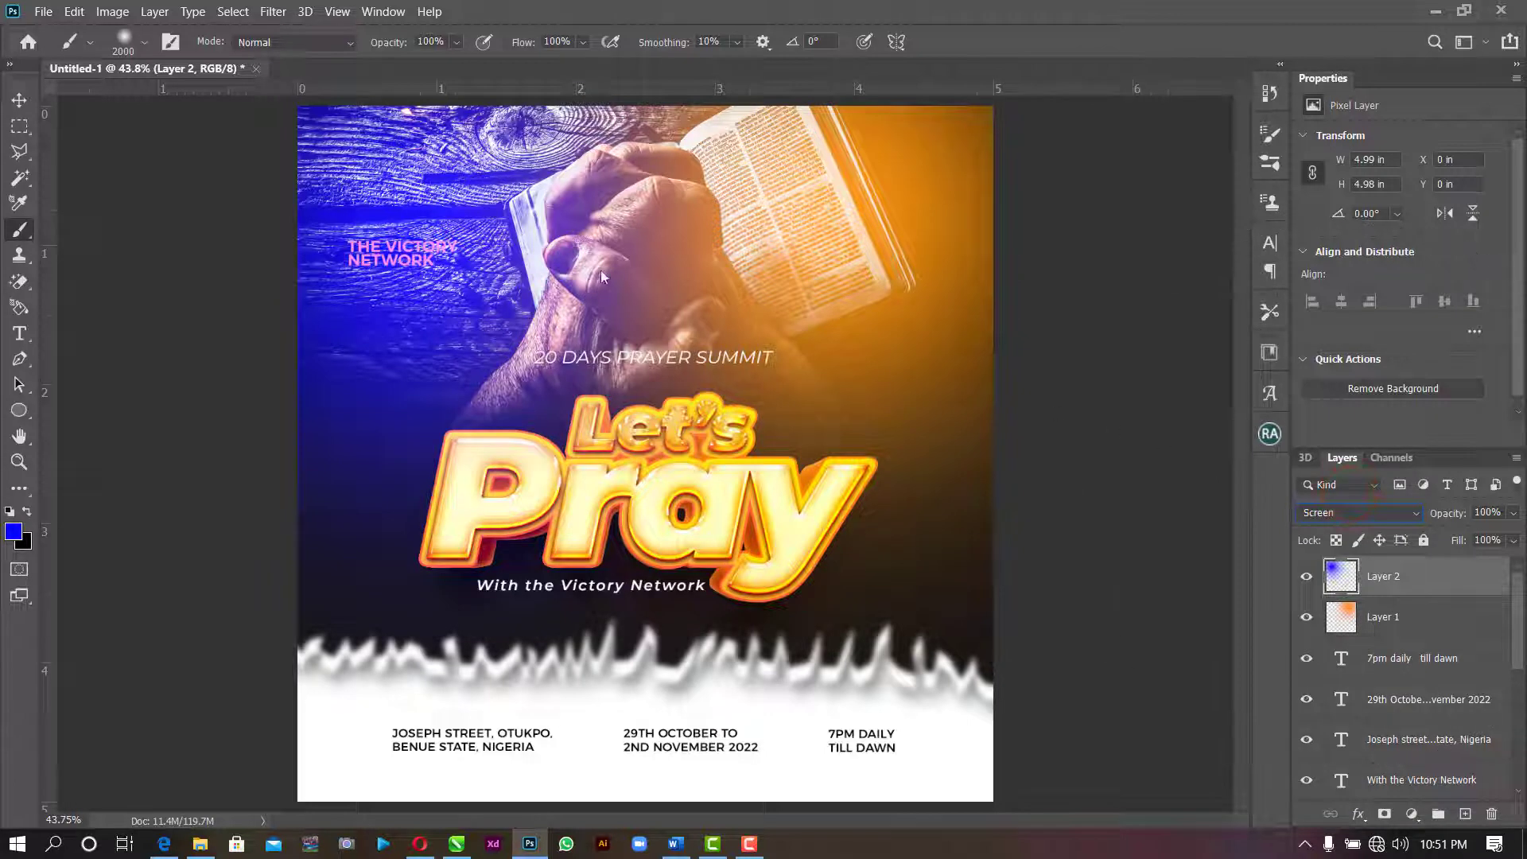
- Lower the blue glow layer's opacity to 71% and the orange glow layer's opacity to 73%
click(21, 99)
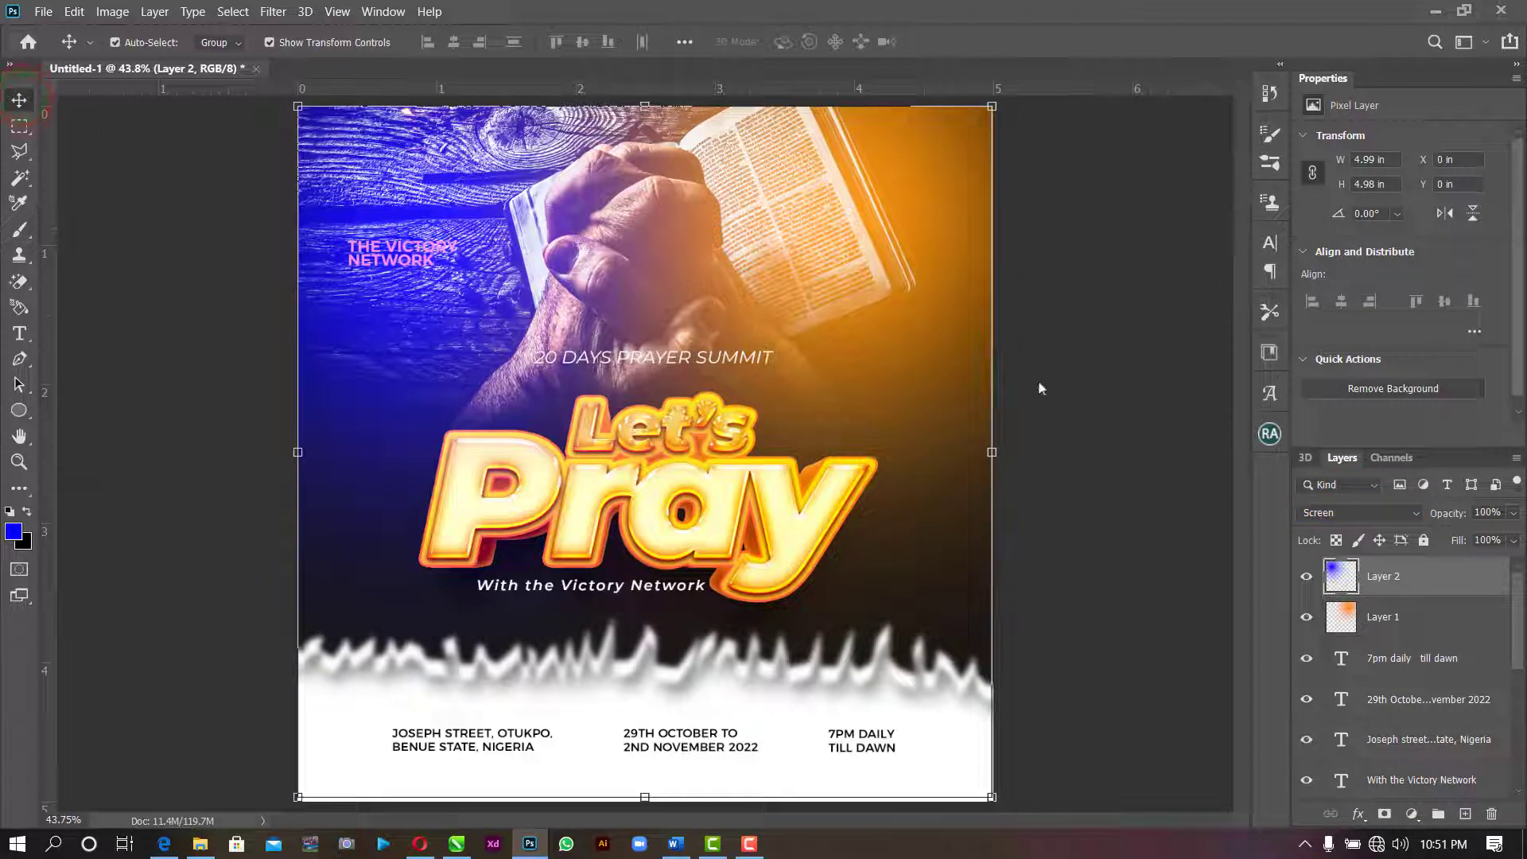
click(1513, 513)
drag(1514, 535, 1495, 540)
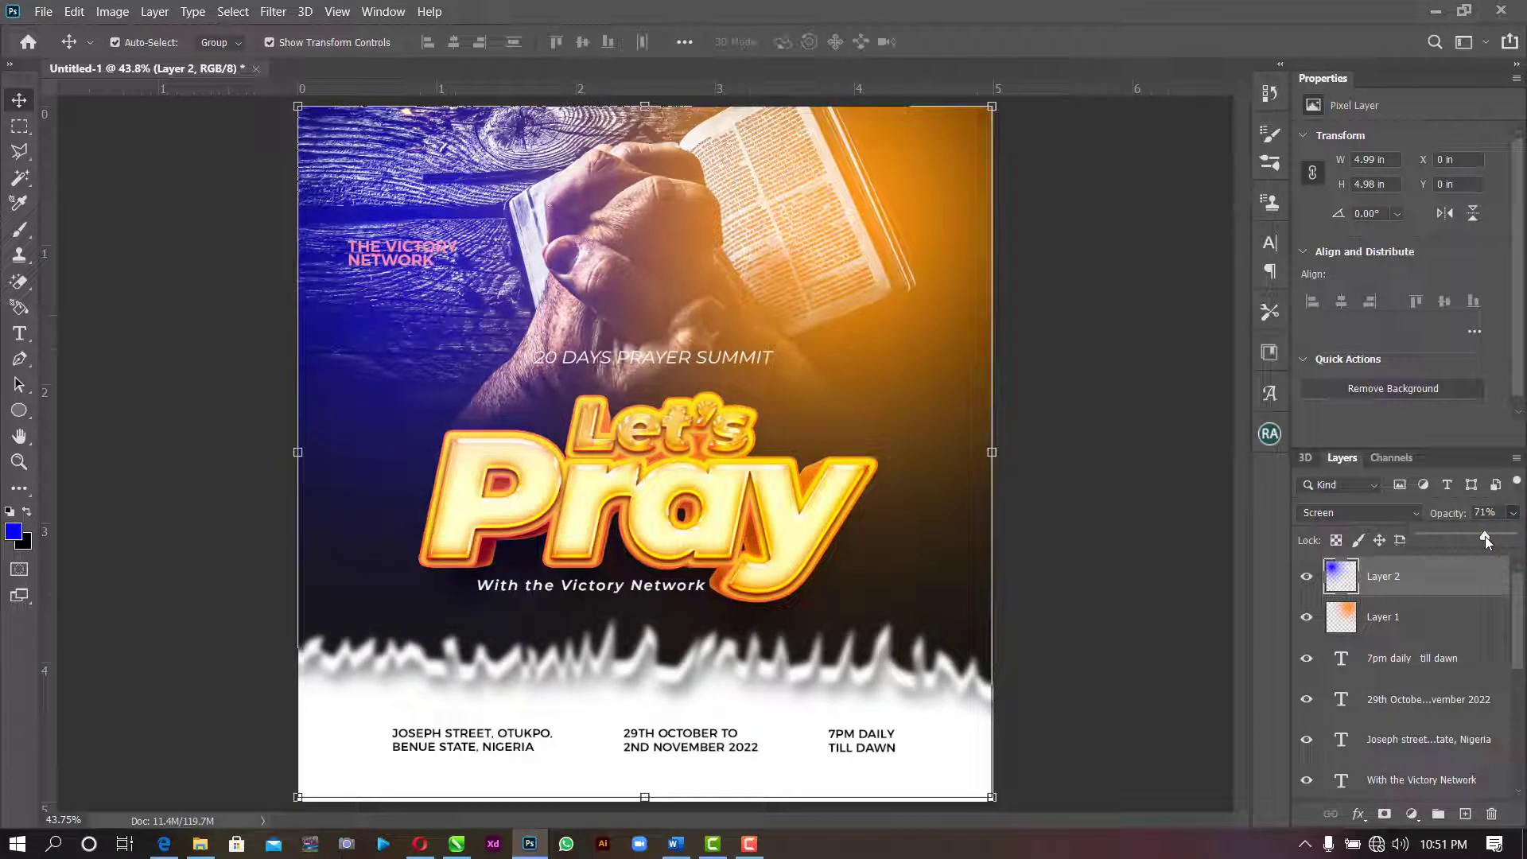
click(924, 303)
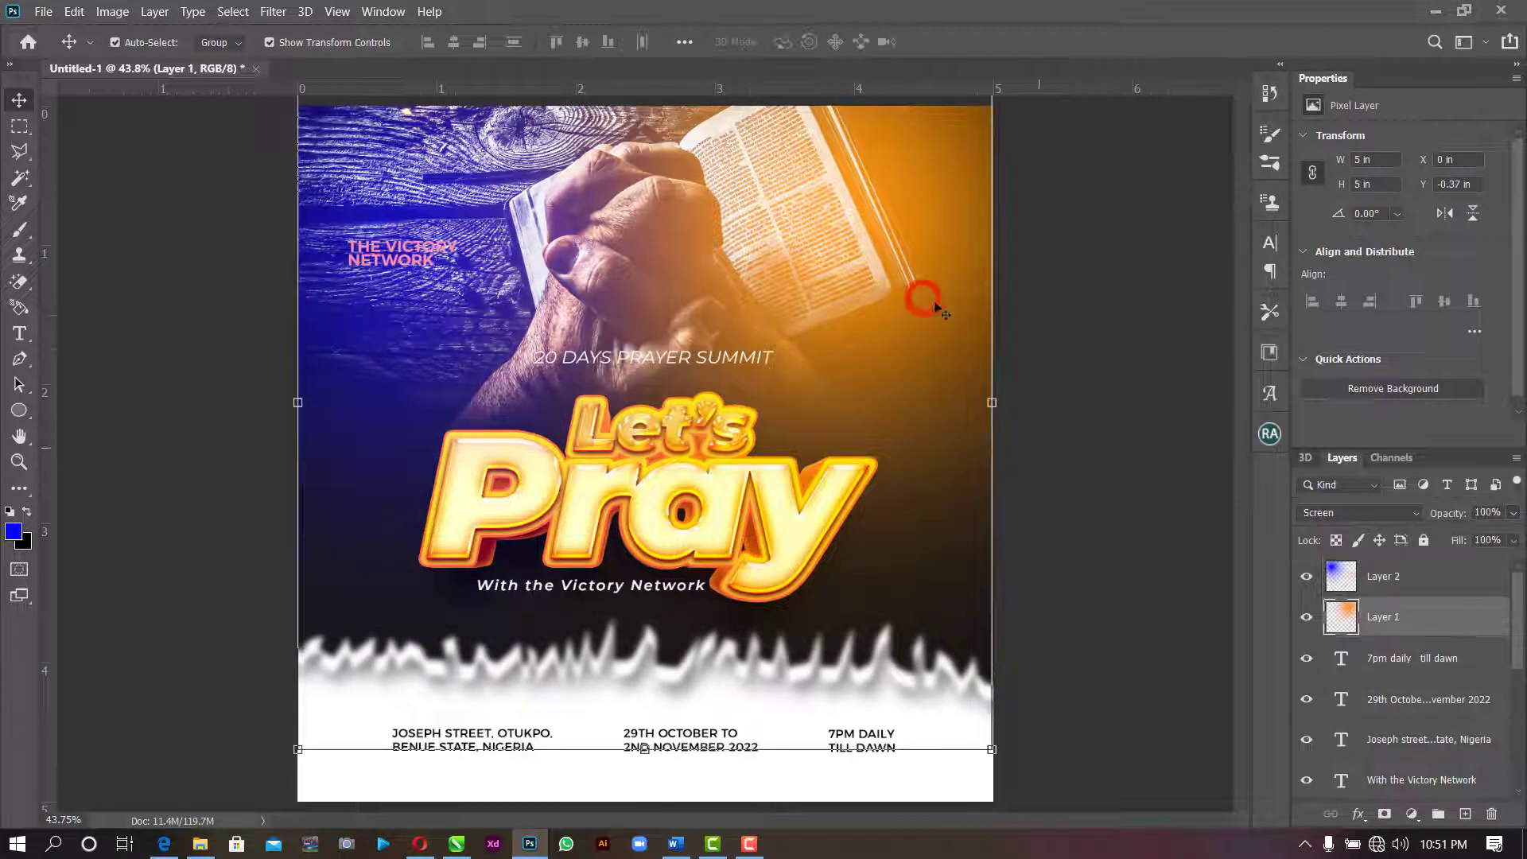
click(1513, 513)
drag(1510, 535, 1489, 548)
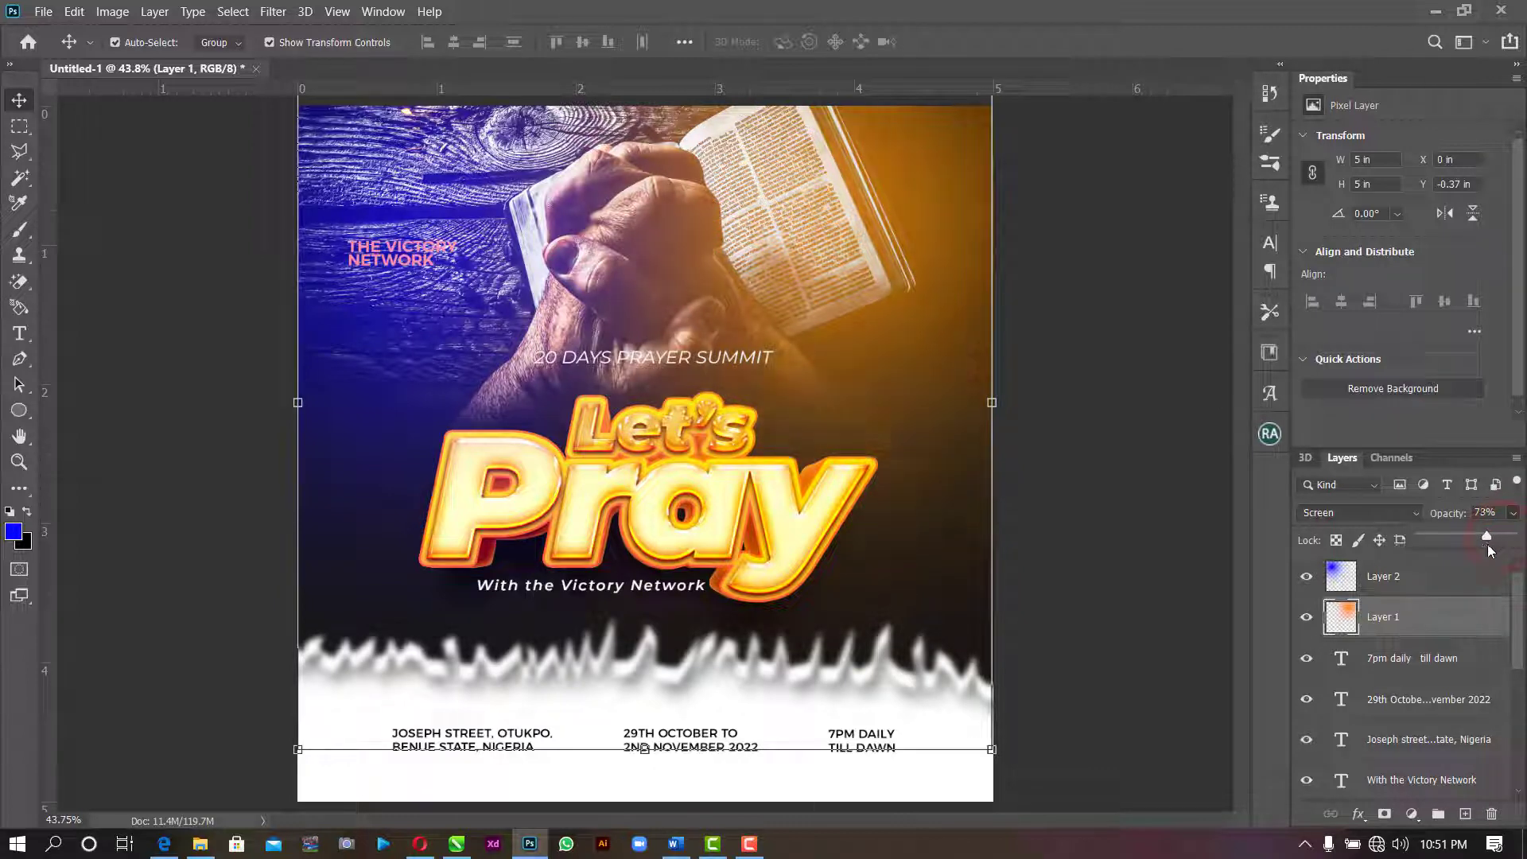
click(1192, 337)
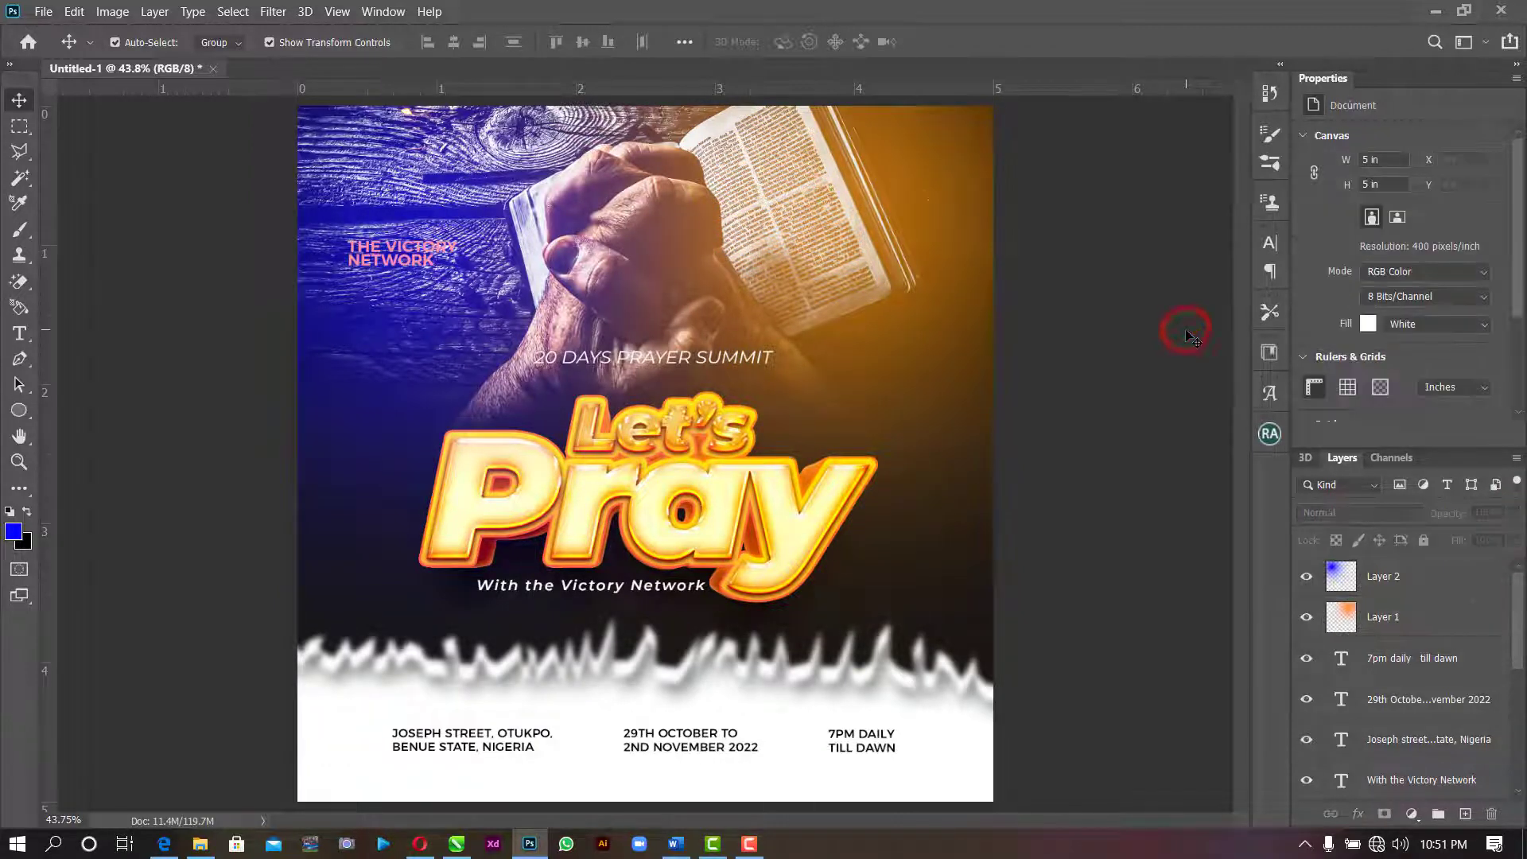
- Move the "The victory network" text layer above both glow layers to the top of the layer stack
click(418, 258)
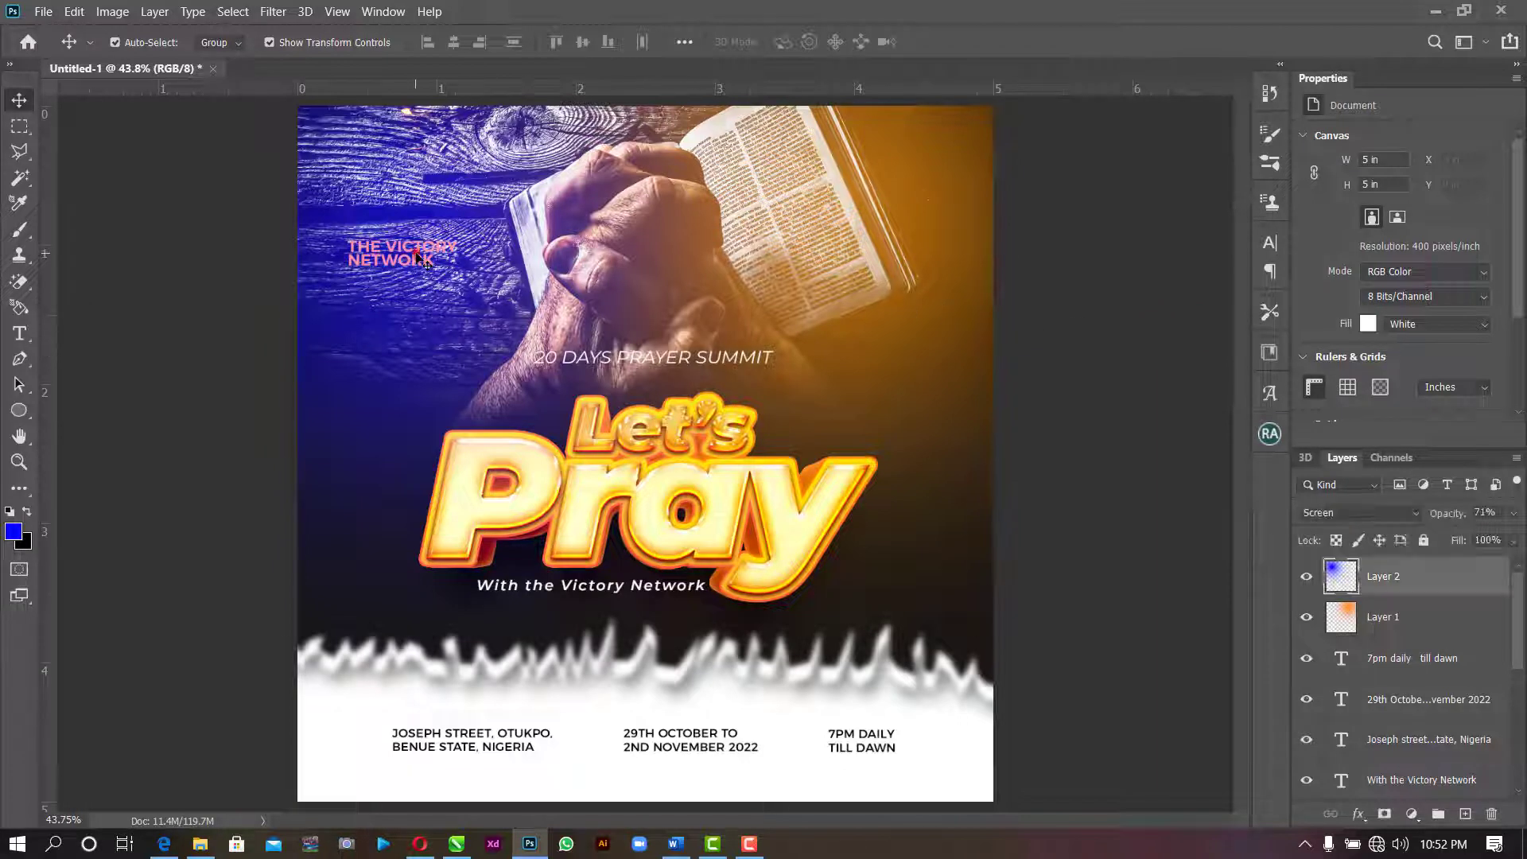
scroll(1424, 757, down, 3)
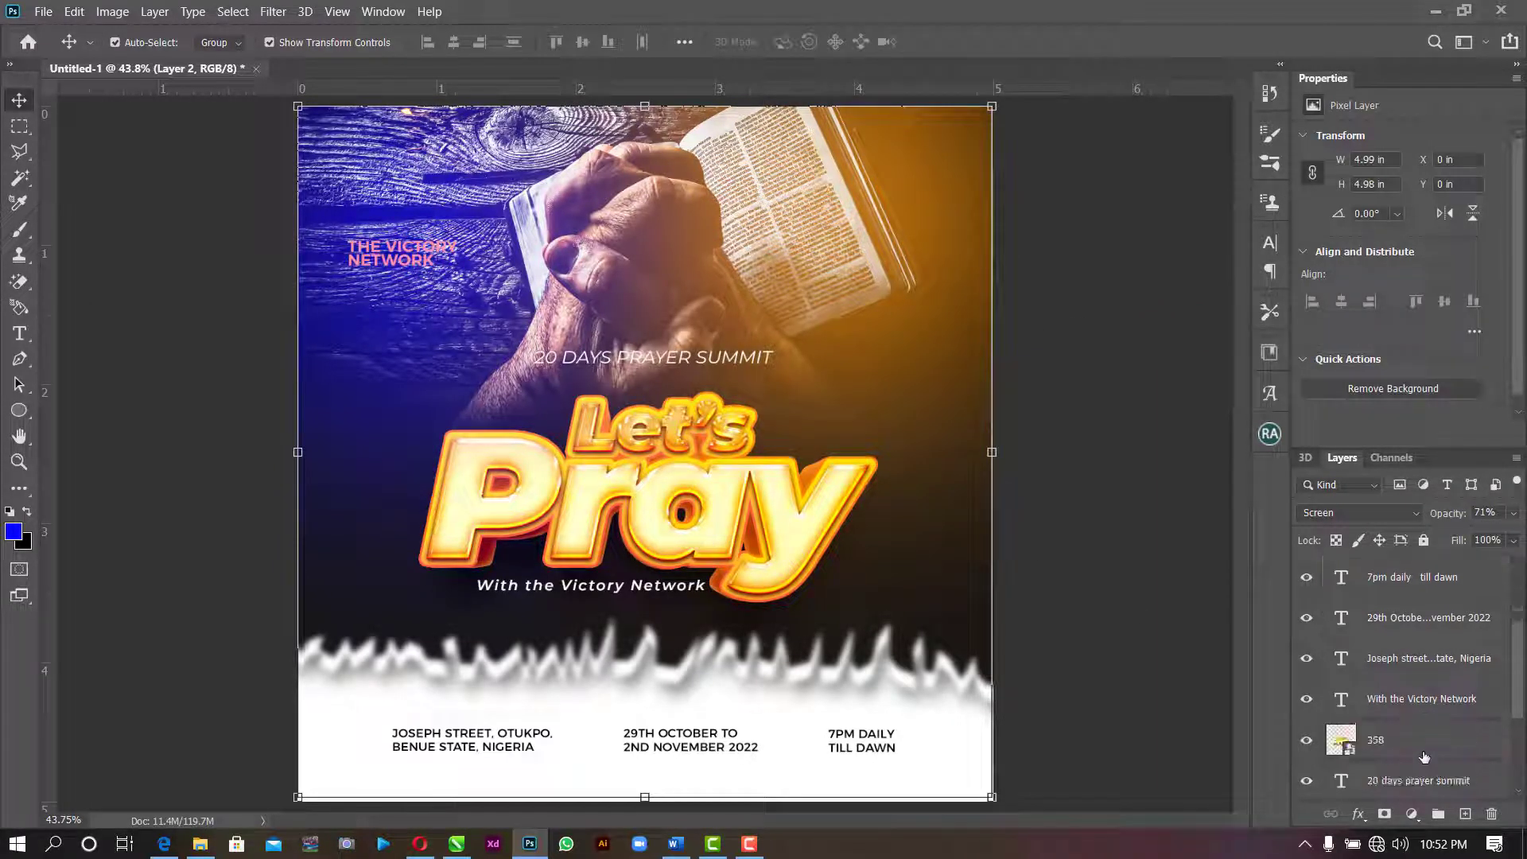
scroll(1423, 757, down, 1)
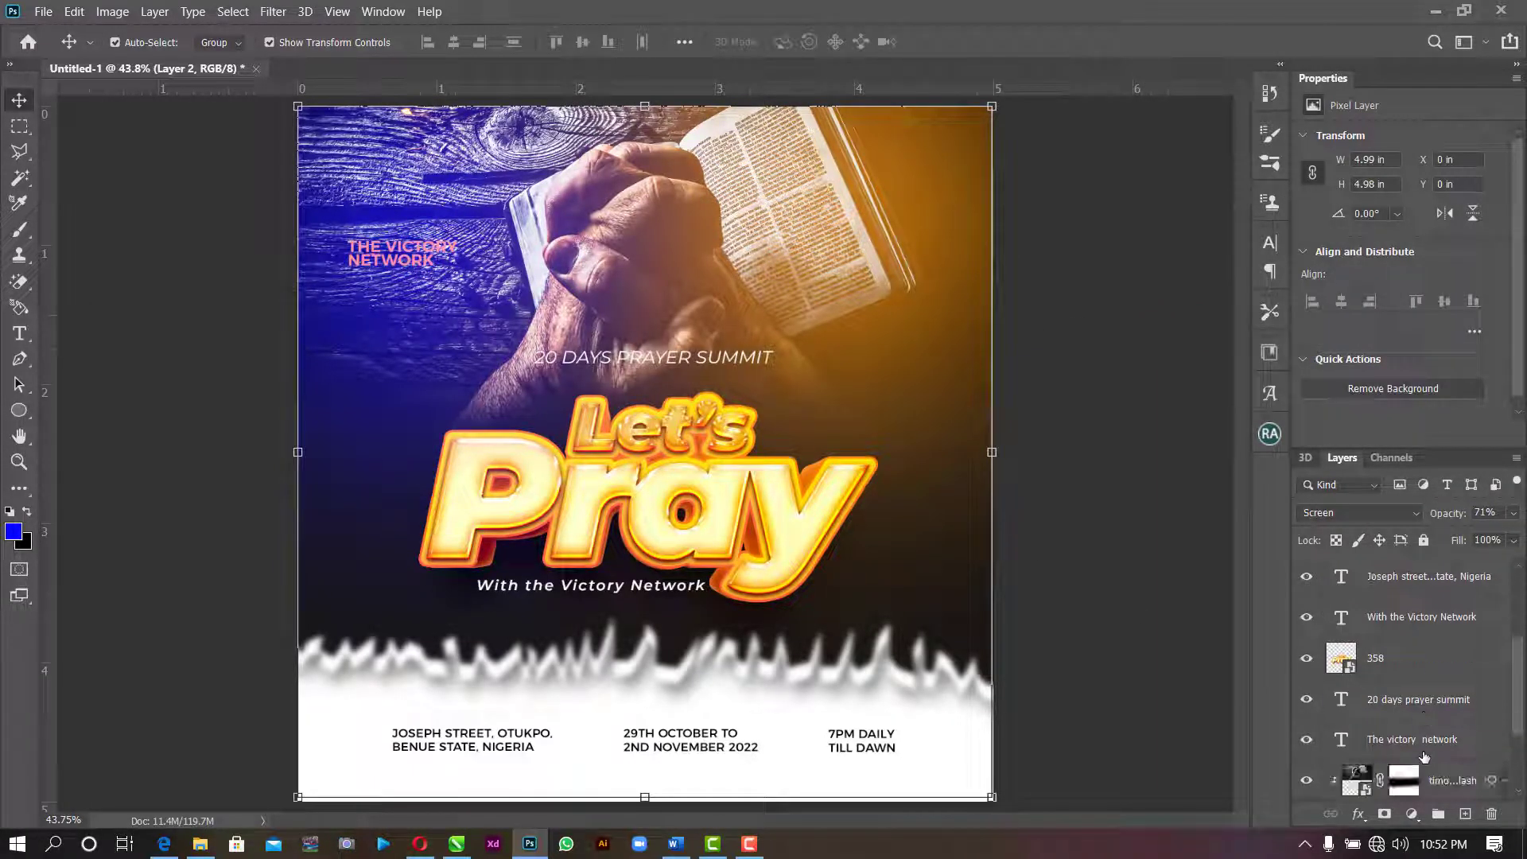
drag(1427, 745, 1423, 563)
- Change the colour of the "The Victory Network" text to white (ffffff)
click(1455, 379)
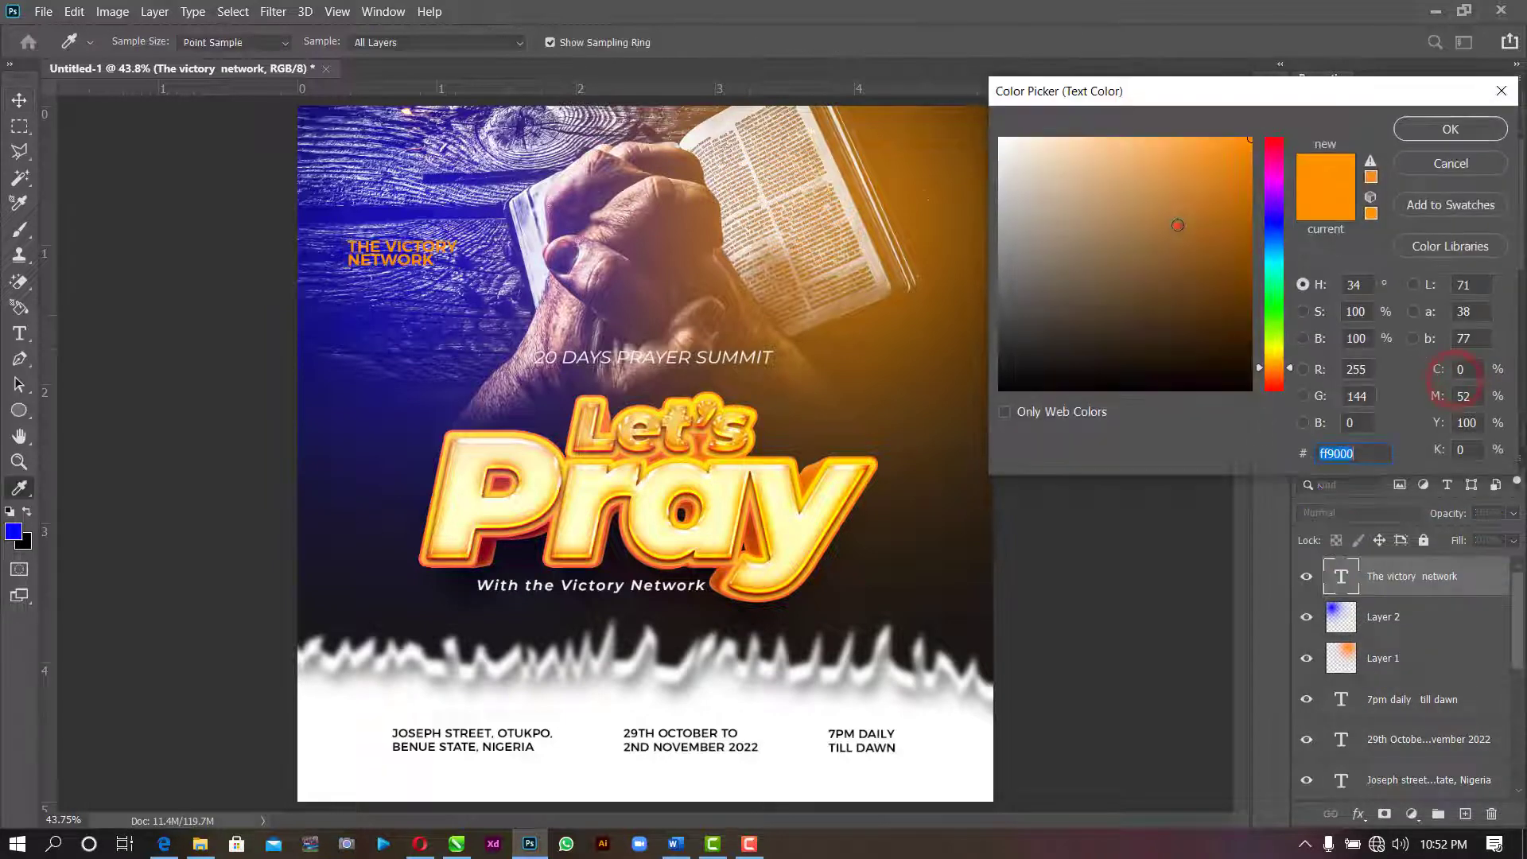
text(ffffff)
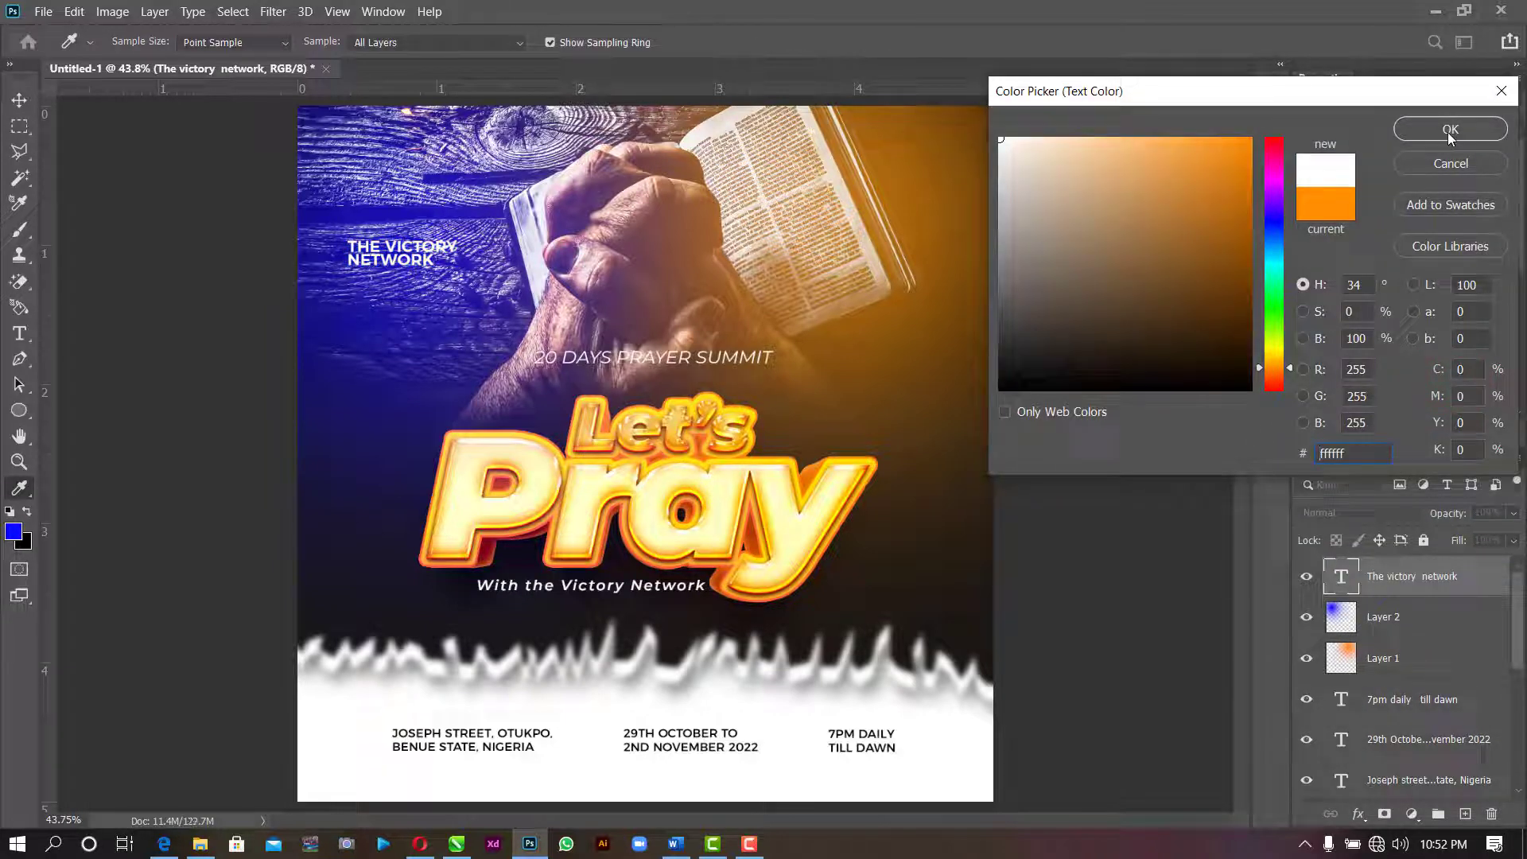
drag(1081, 324, 896, 416)
drag(1039, 309, 1007, 69)
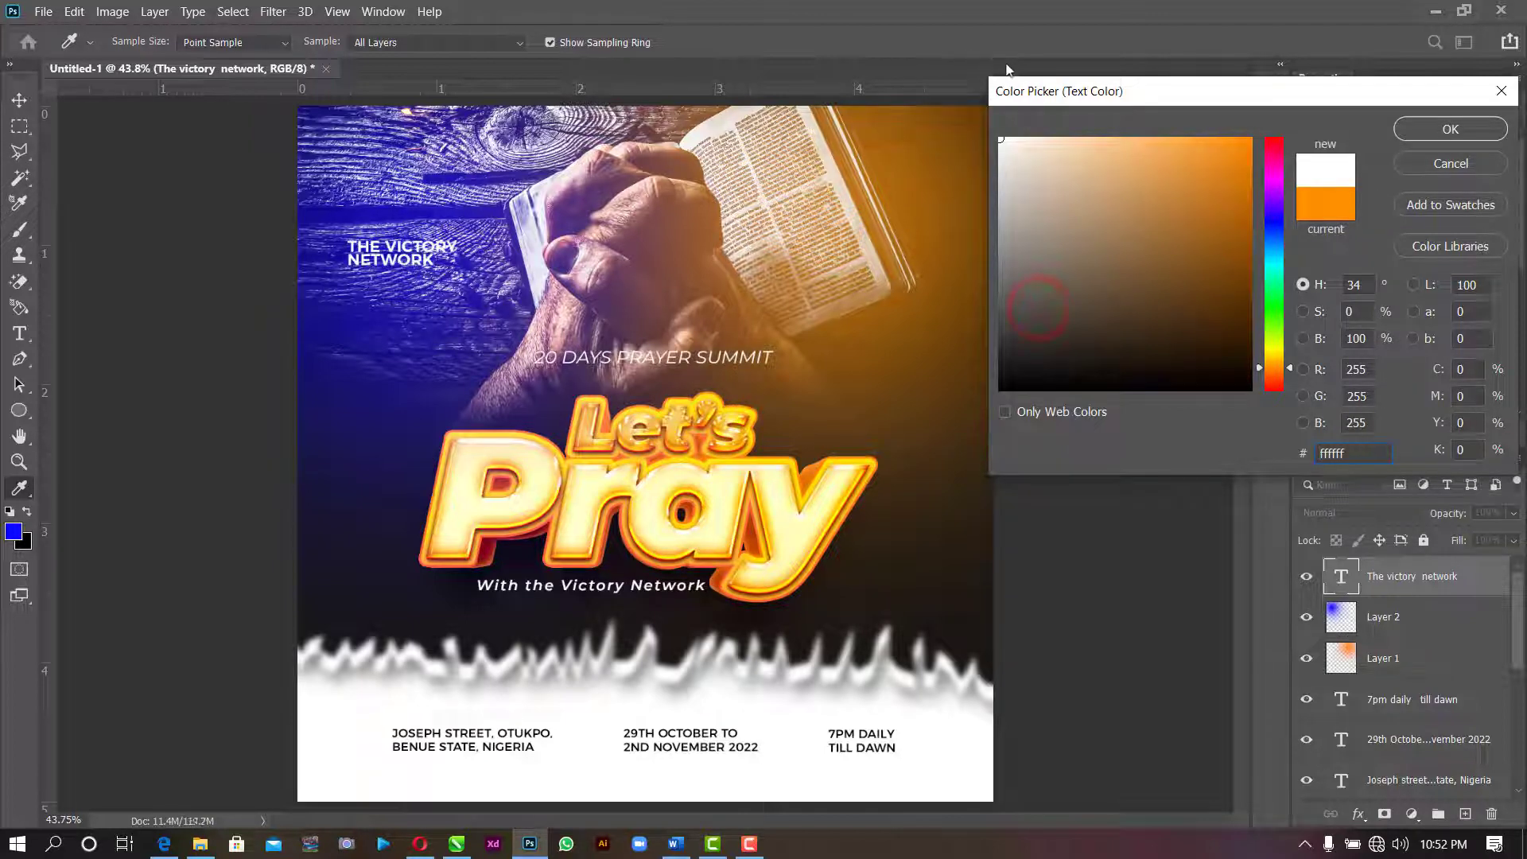
click(1451, 132)
key(v)
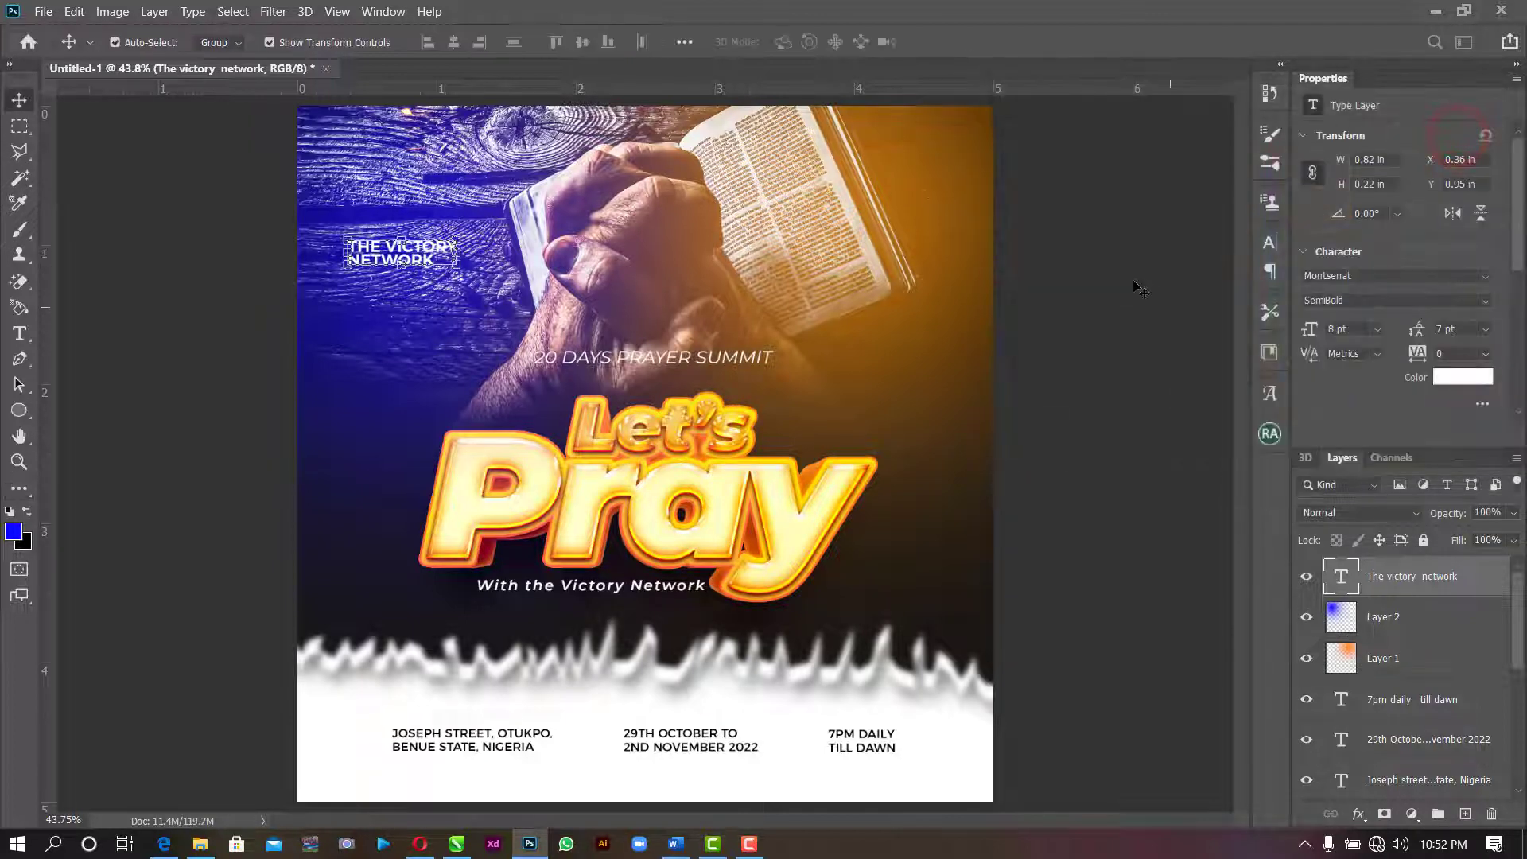
click(1136, 285)
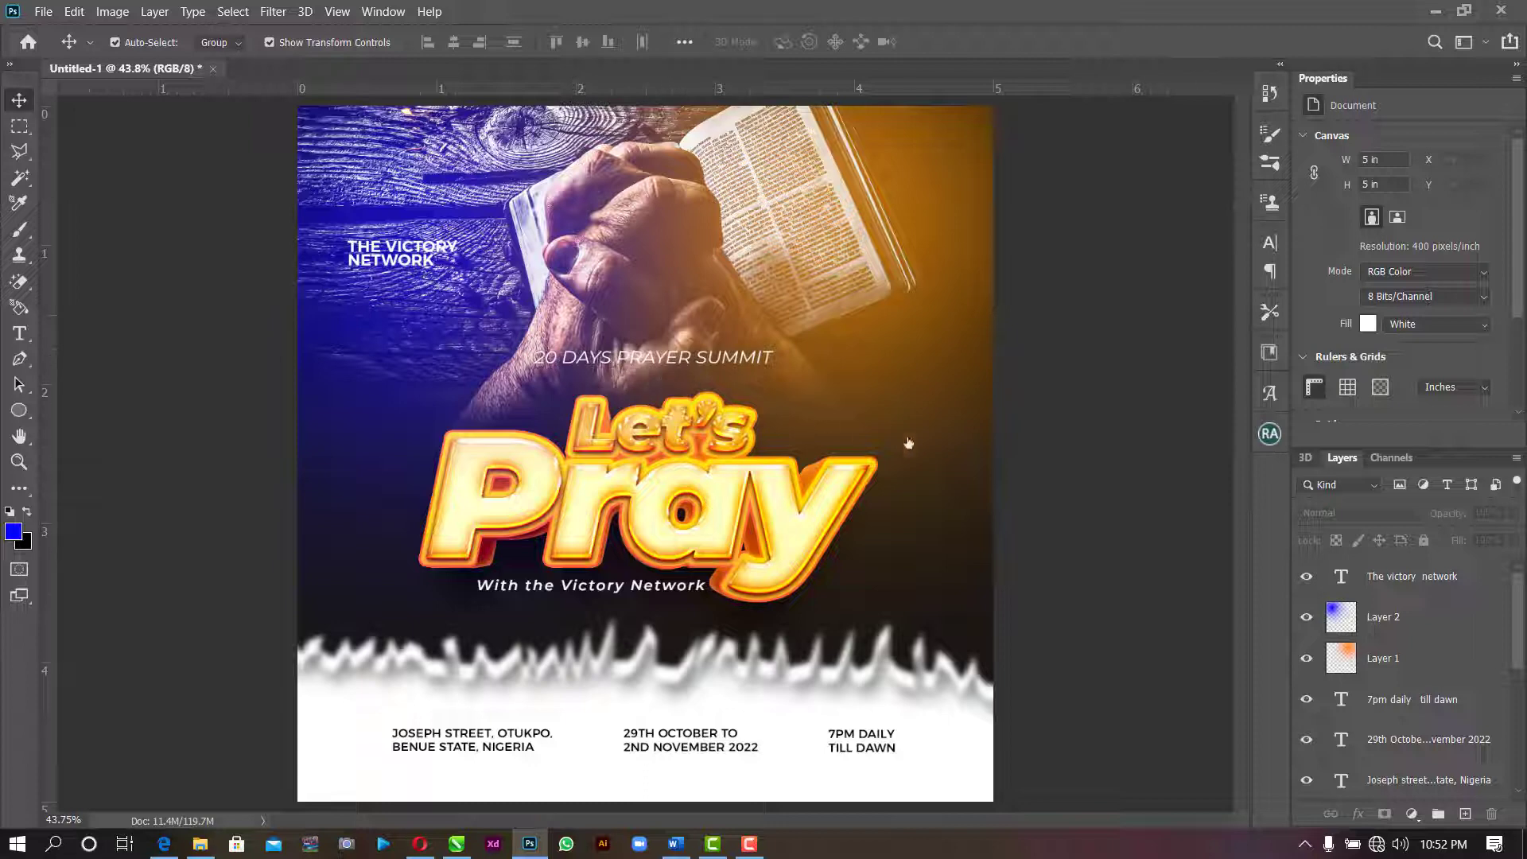
- Add a new layer above the "The victory network" text and choose the recent 1100 px splatter brush for painting
click(1469, 584)
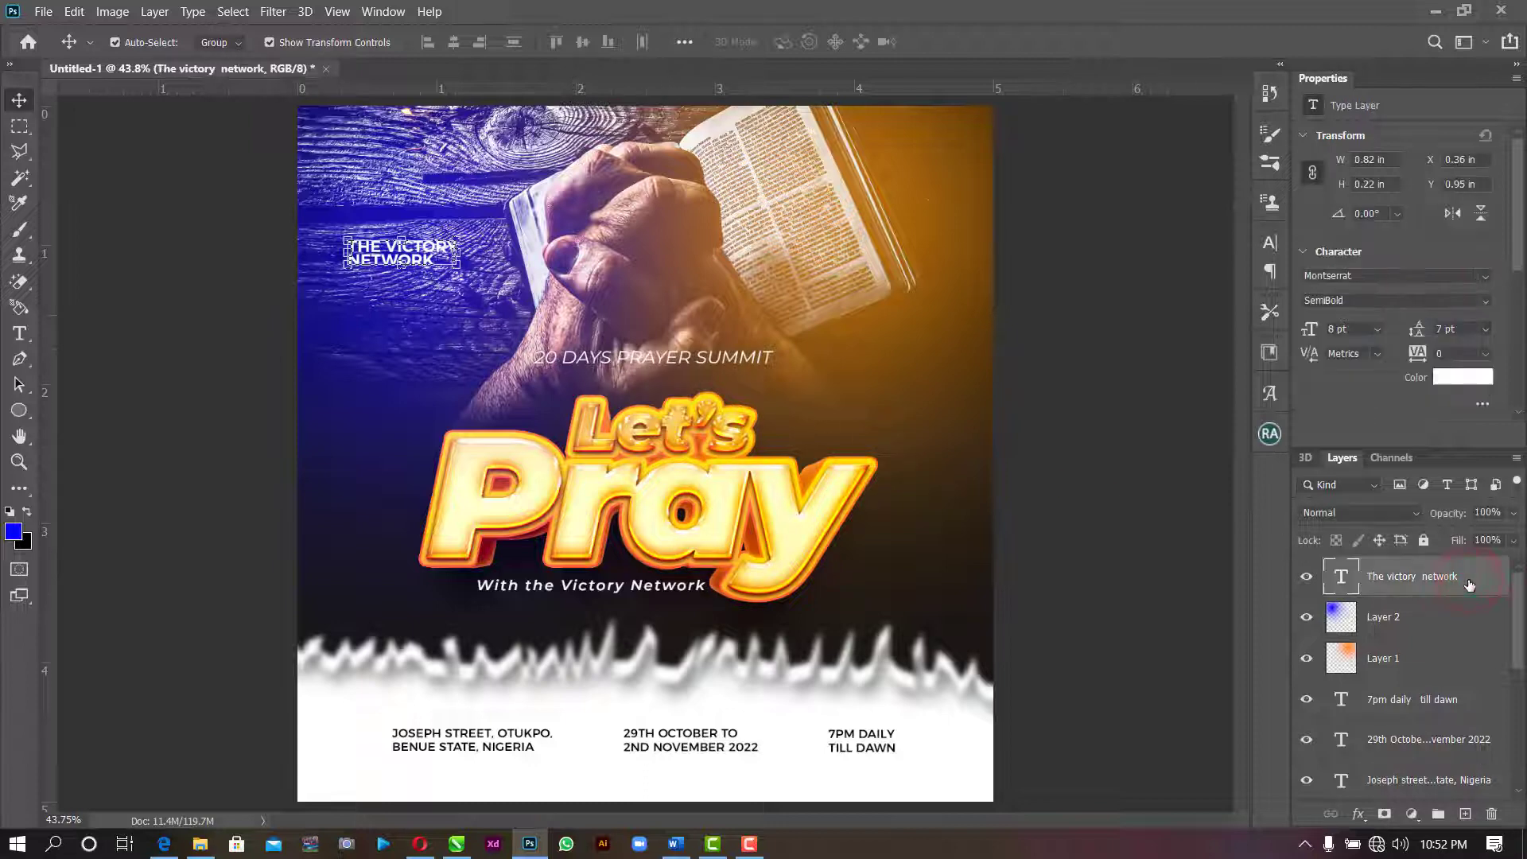
click(1468, 822)
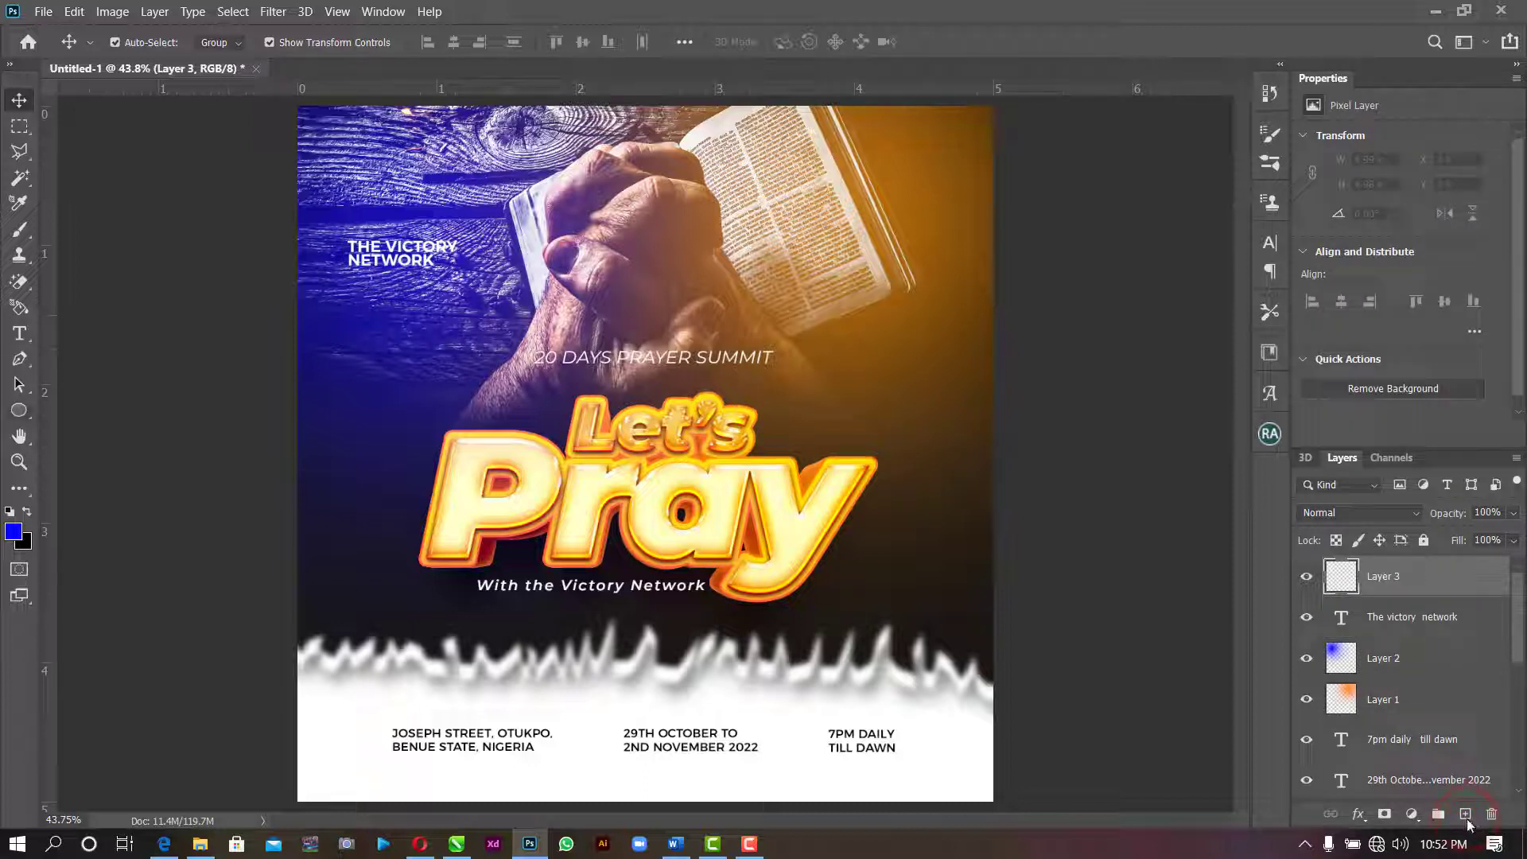
click(20, 234)
click(86, 228)
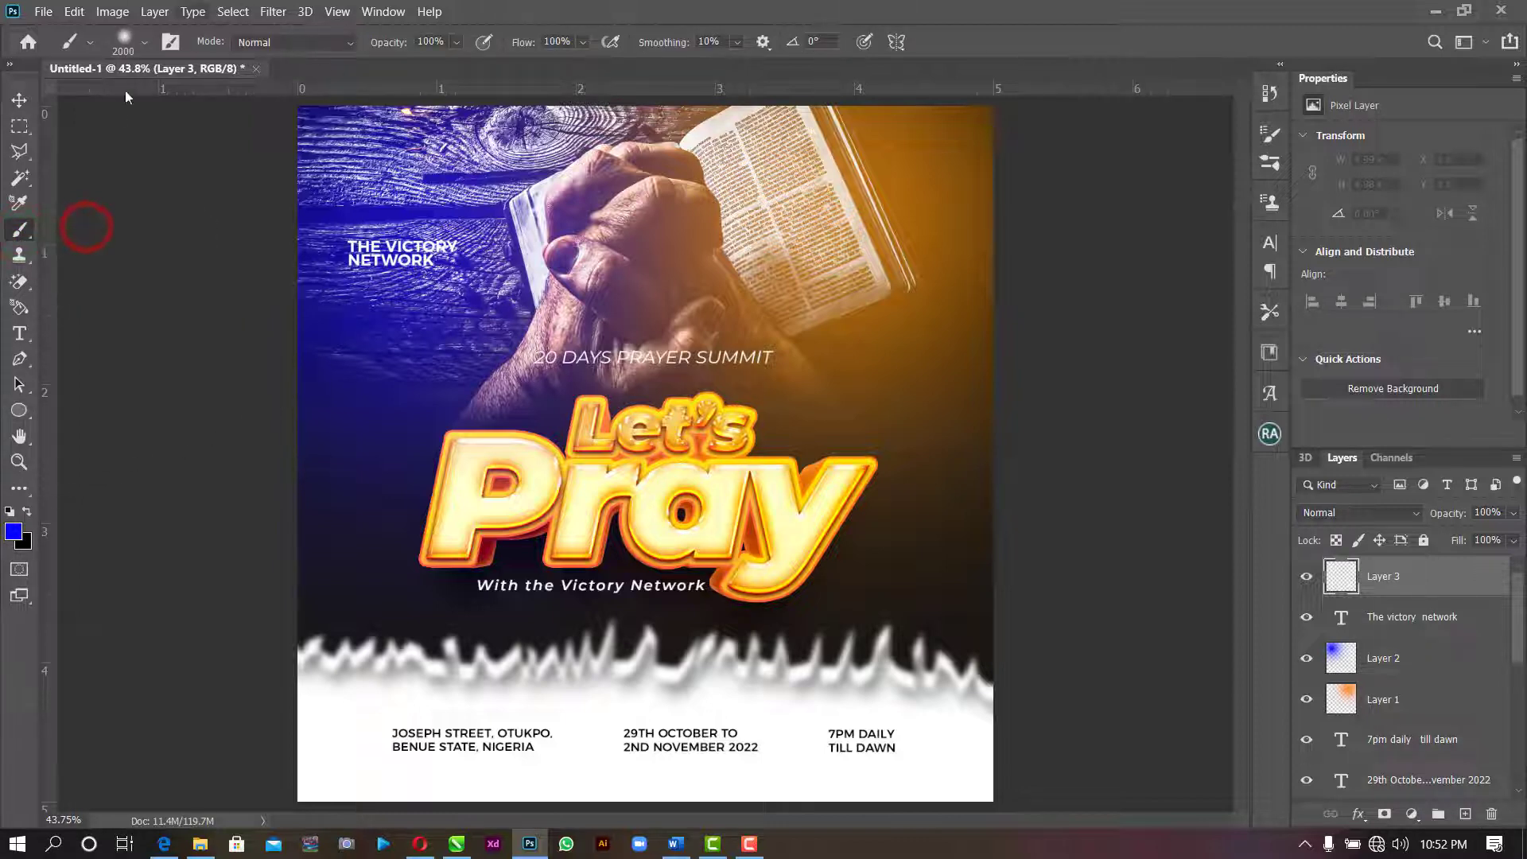
click(140, 42)
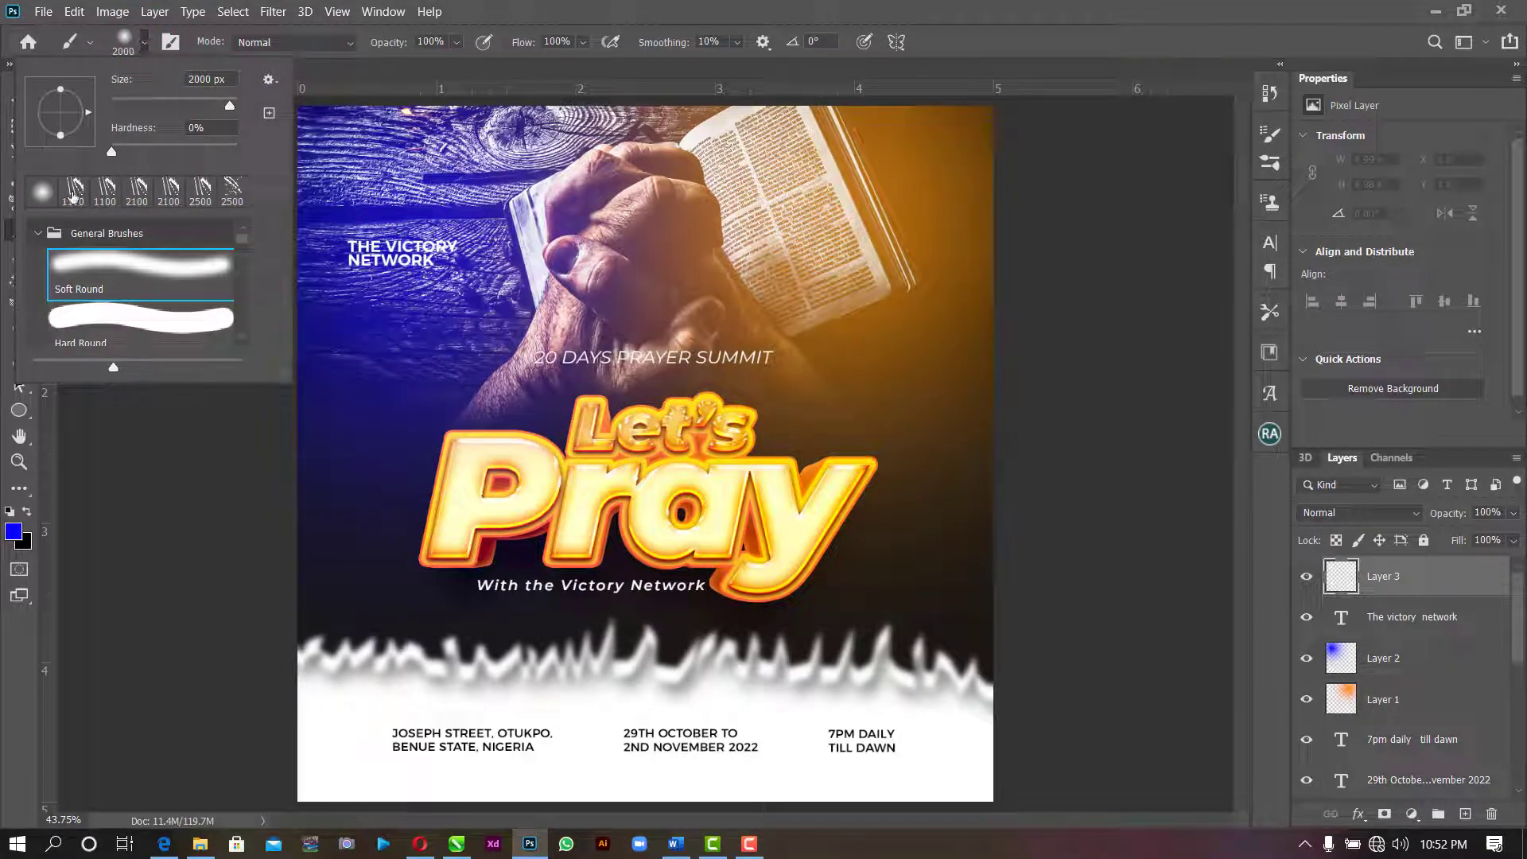
click(71, 193)
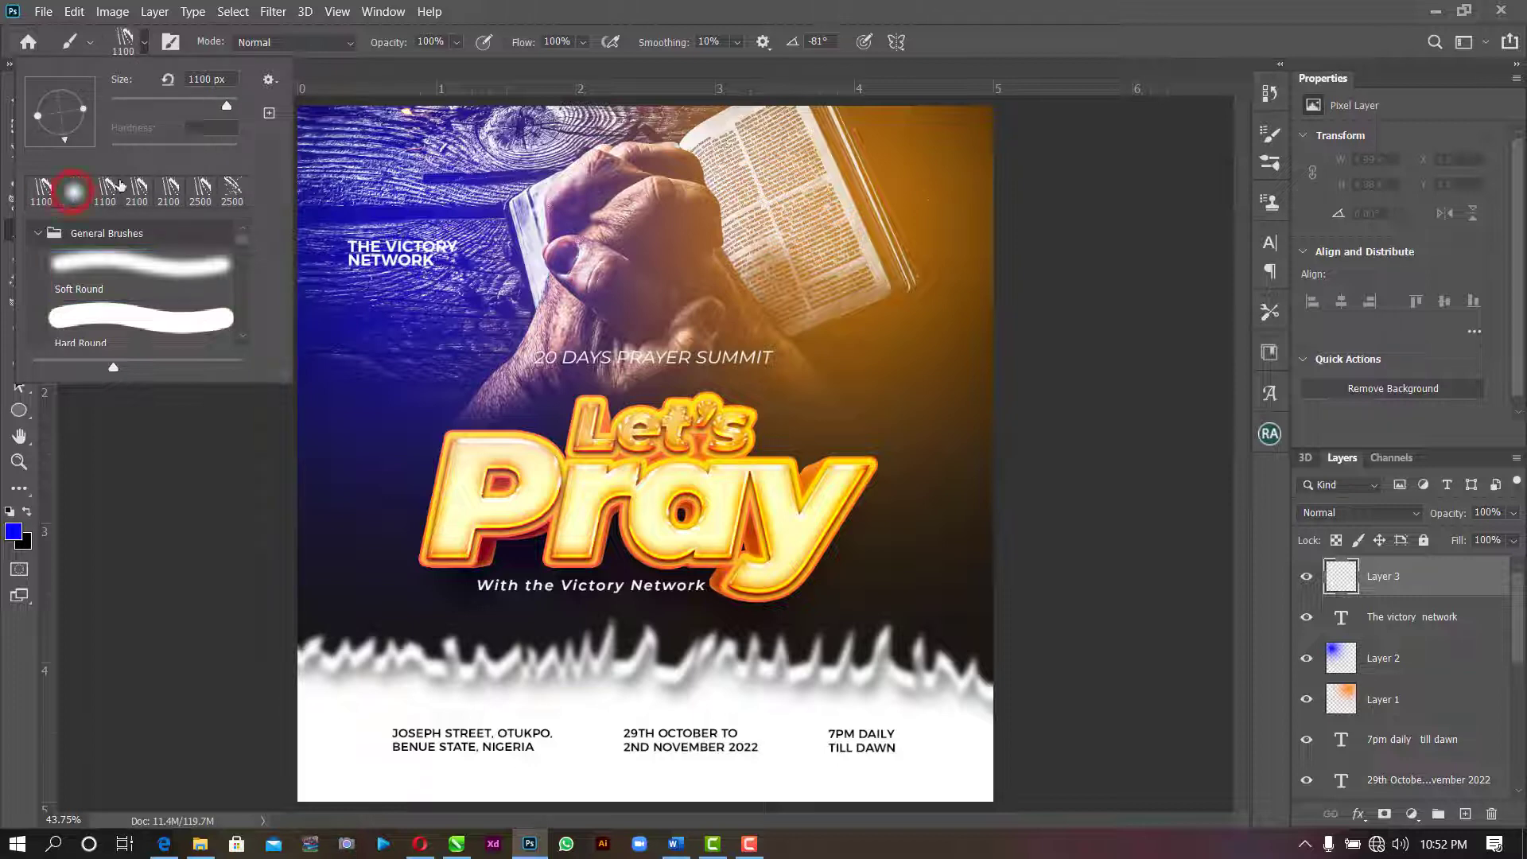
click(838, 7)
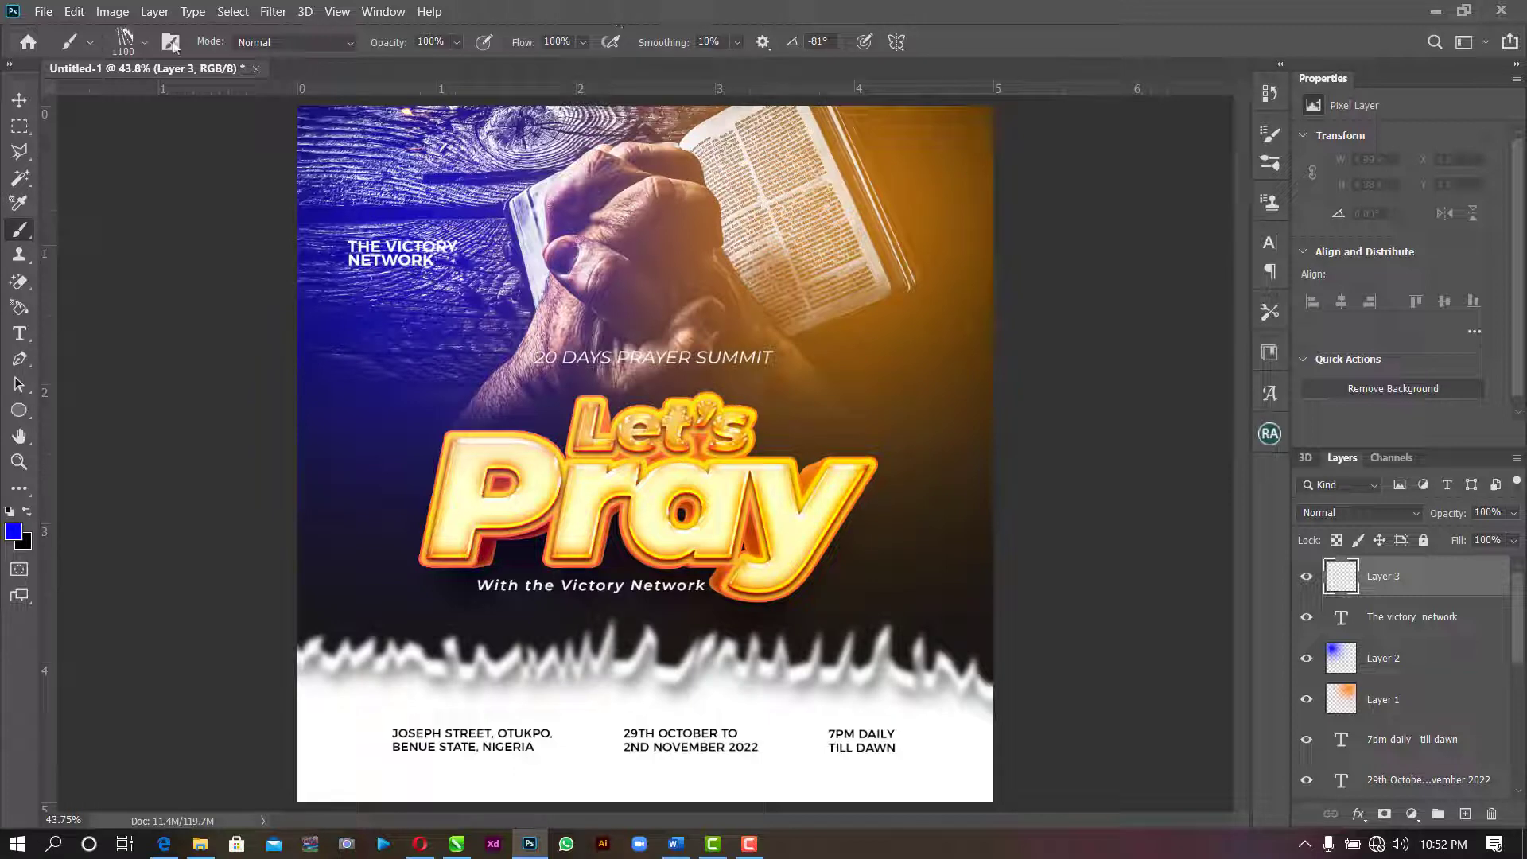
- Set the splatter brush's angle to 0° and enlarge the brush to 2300 px
click(145, 44)
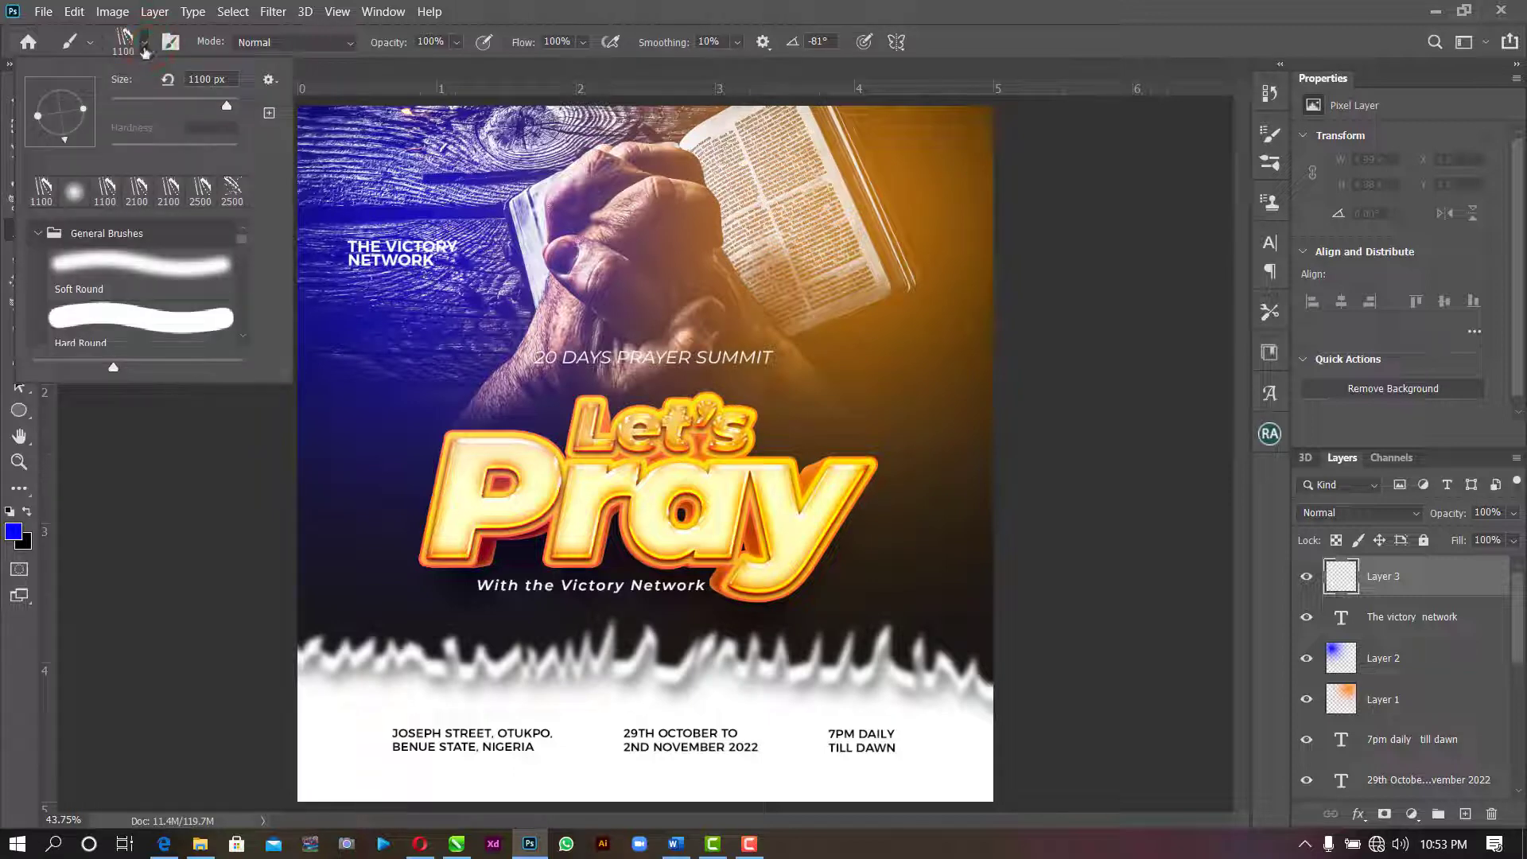
drag(67, 140, 90, 125)
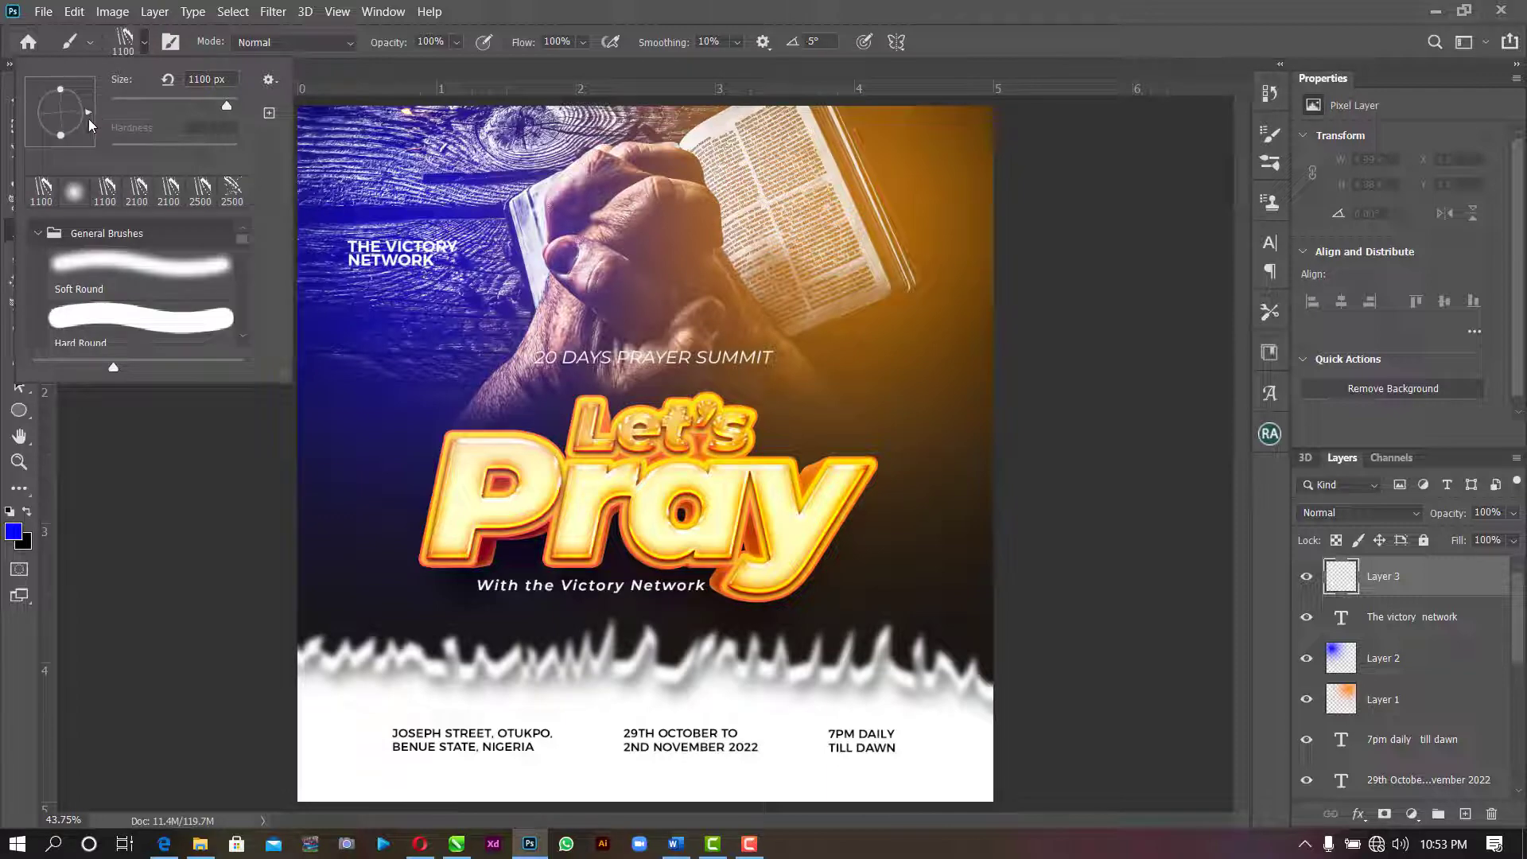
click(521, 50)
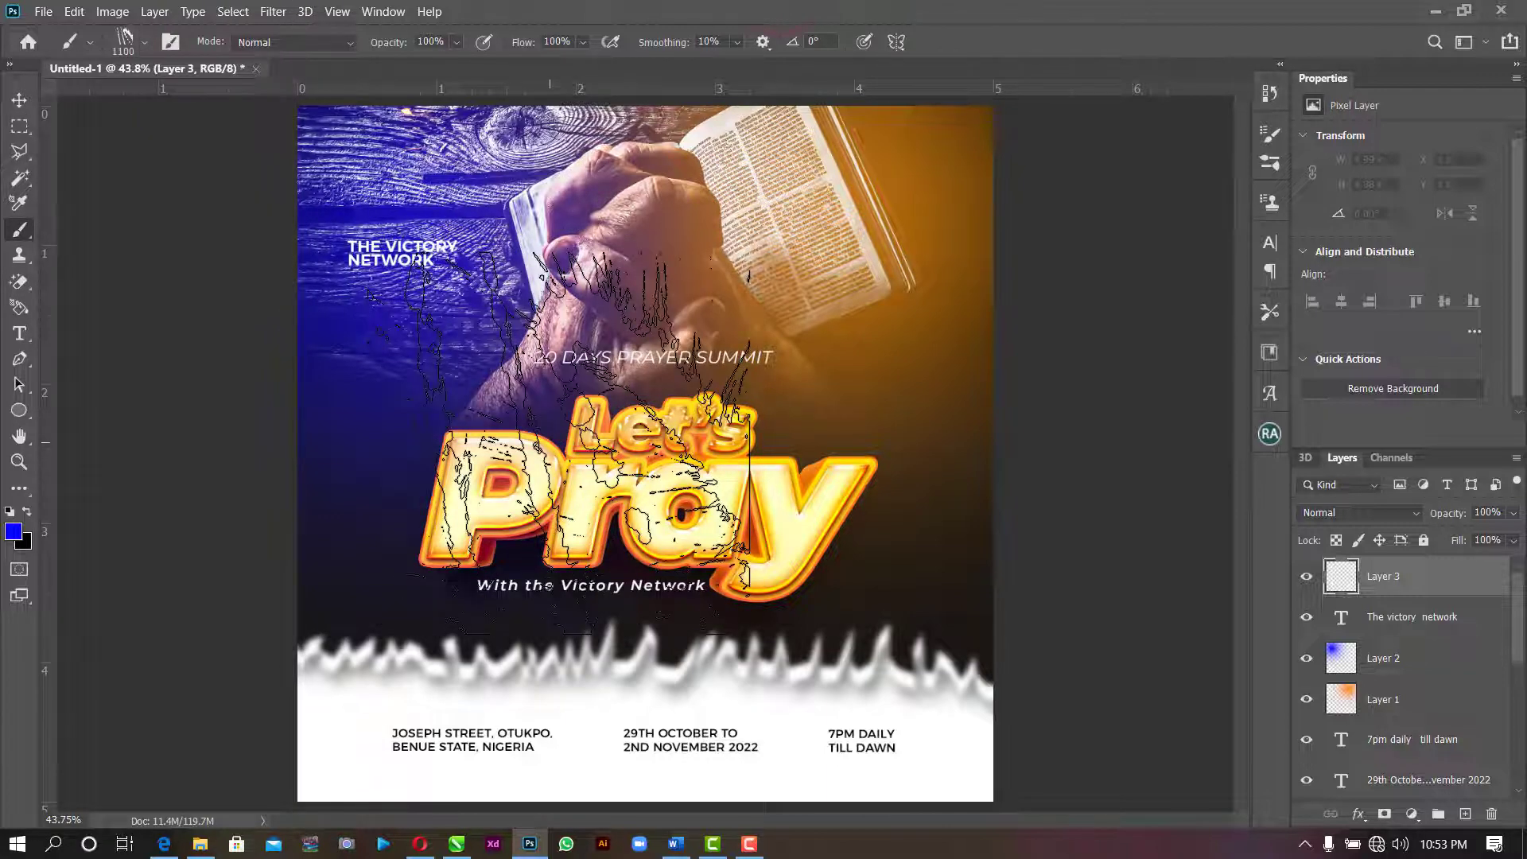
key(bracketright)
key(bracketright)
key(bracketright)
key(bracketright)
key(bracketright)
key(bracketright)
key(bracketright)
key(bracketright)
key(bracketright)
key(bracketright)
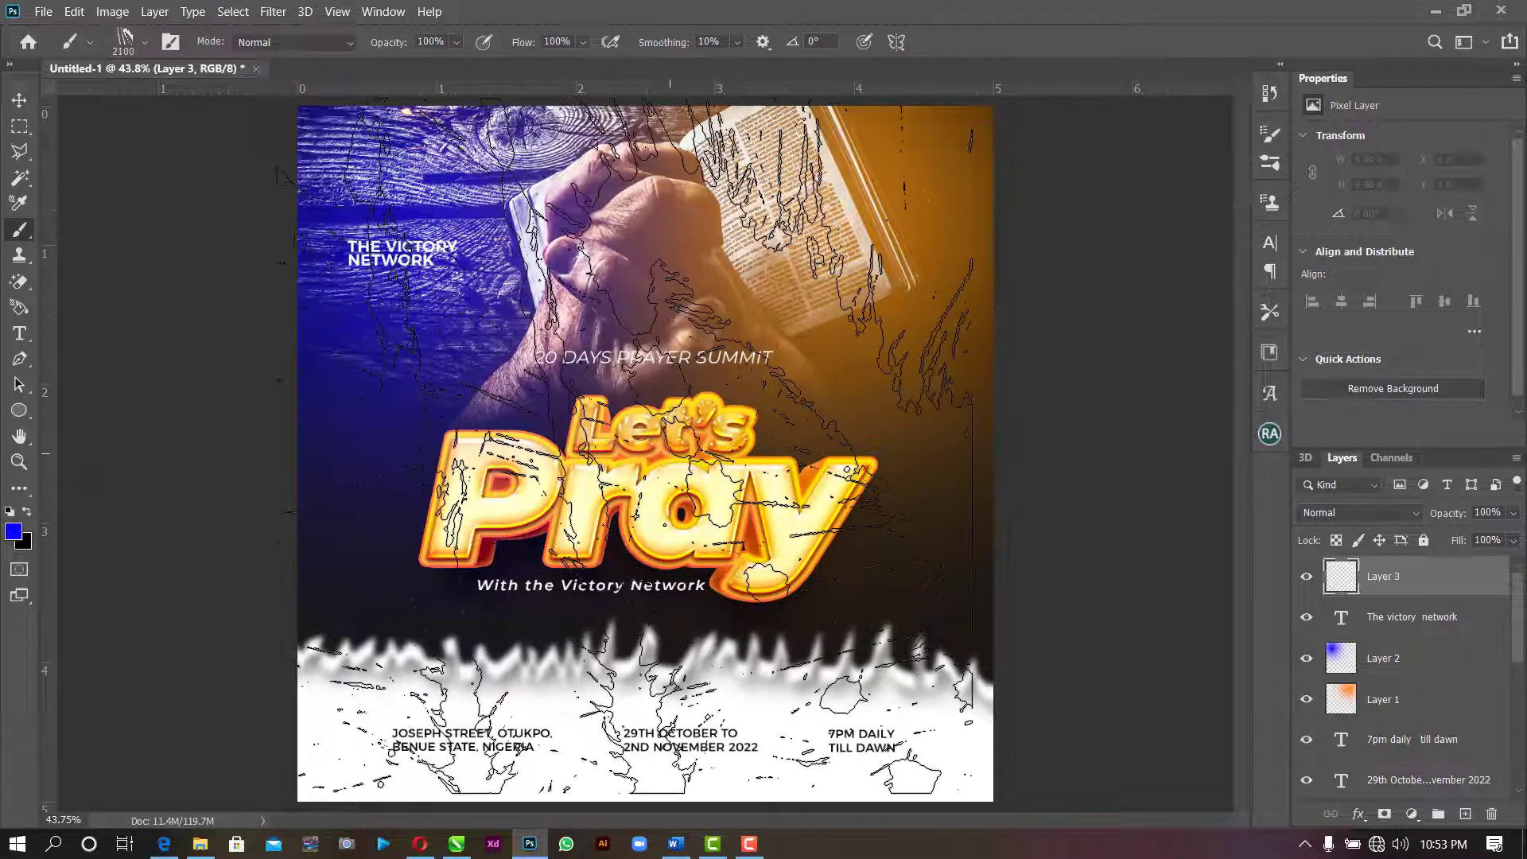
key(bracketright)
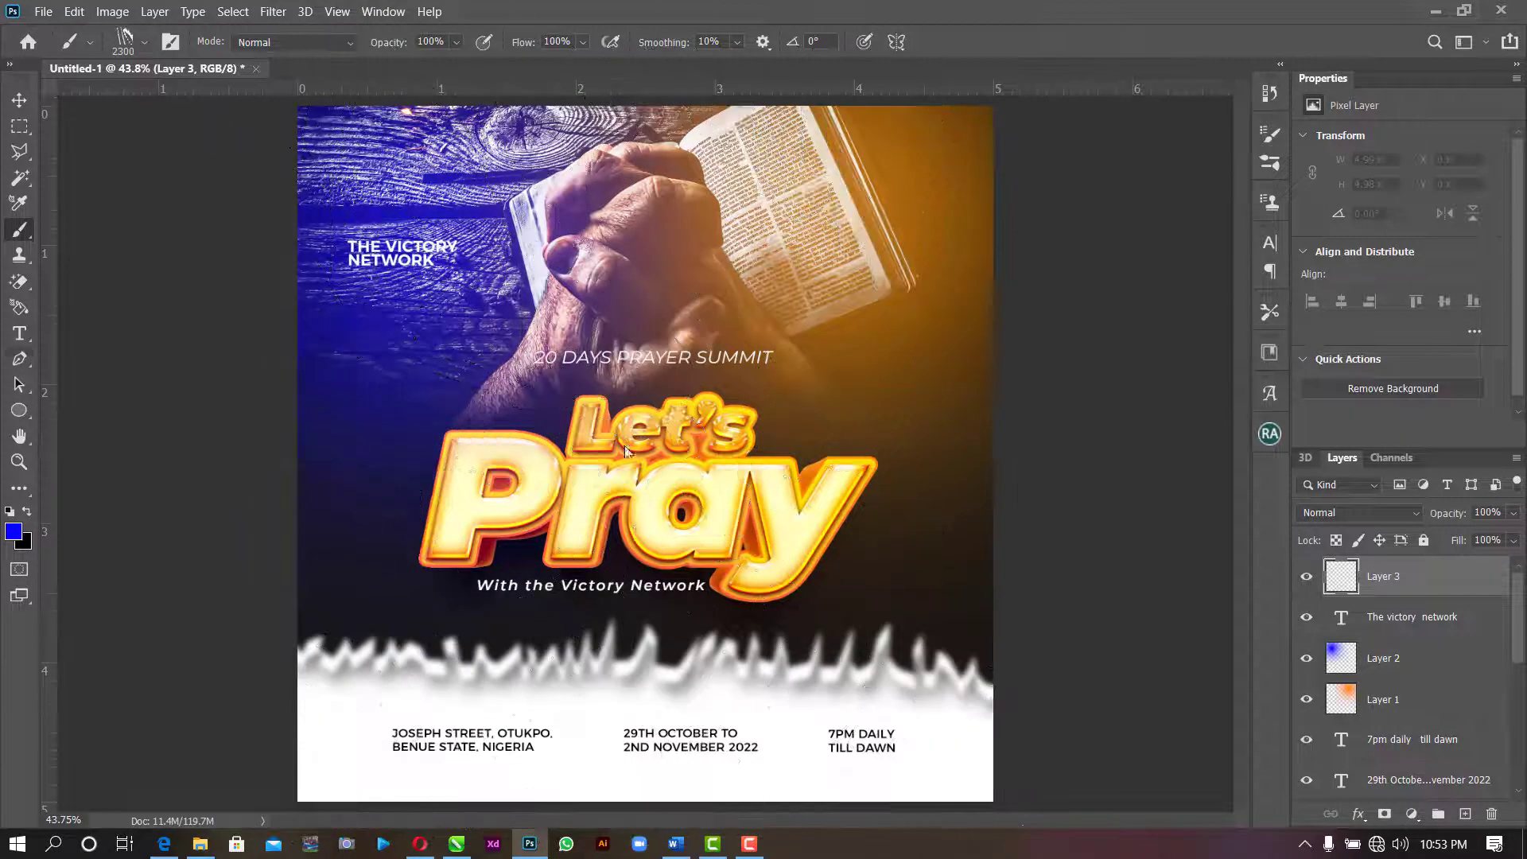
- Set the foreground colour to red (ff0000) and stamp the splatter brush once over the centre of the flyer
click(13, 530)
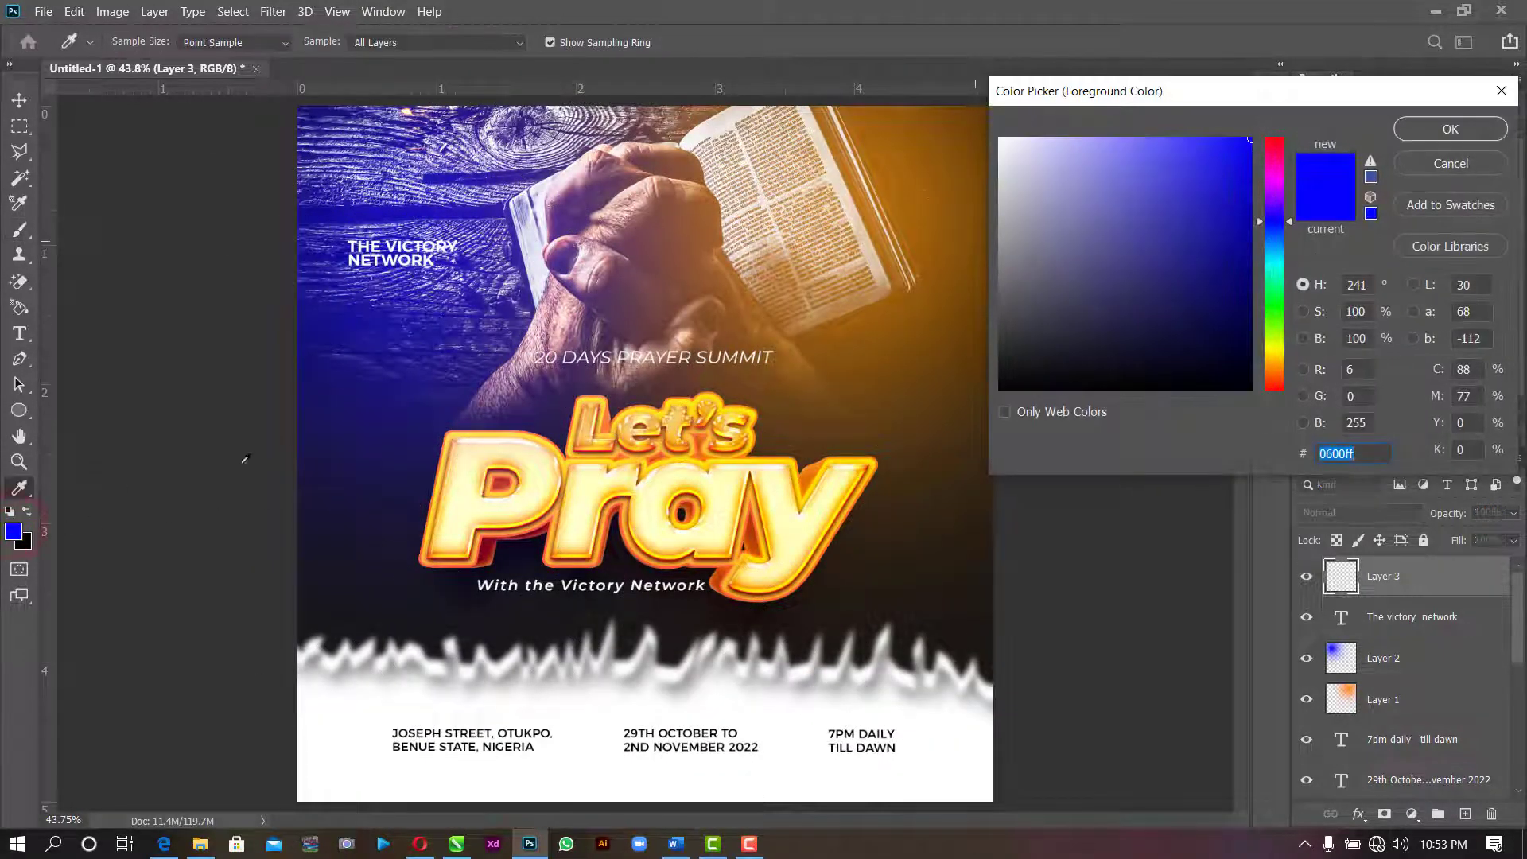
drag(1276, 188, 1272, 175)
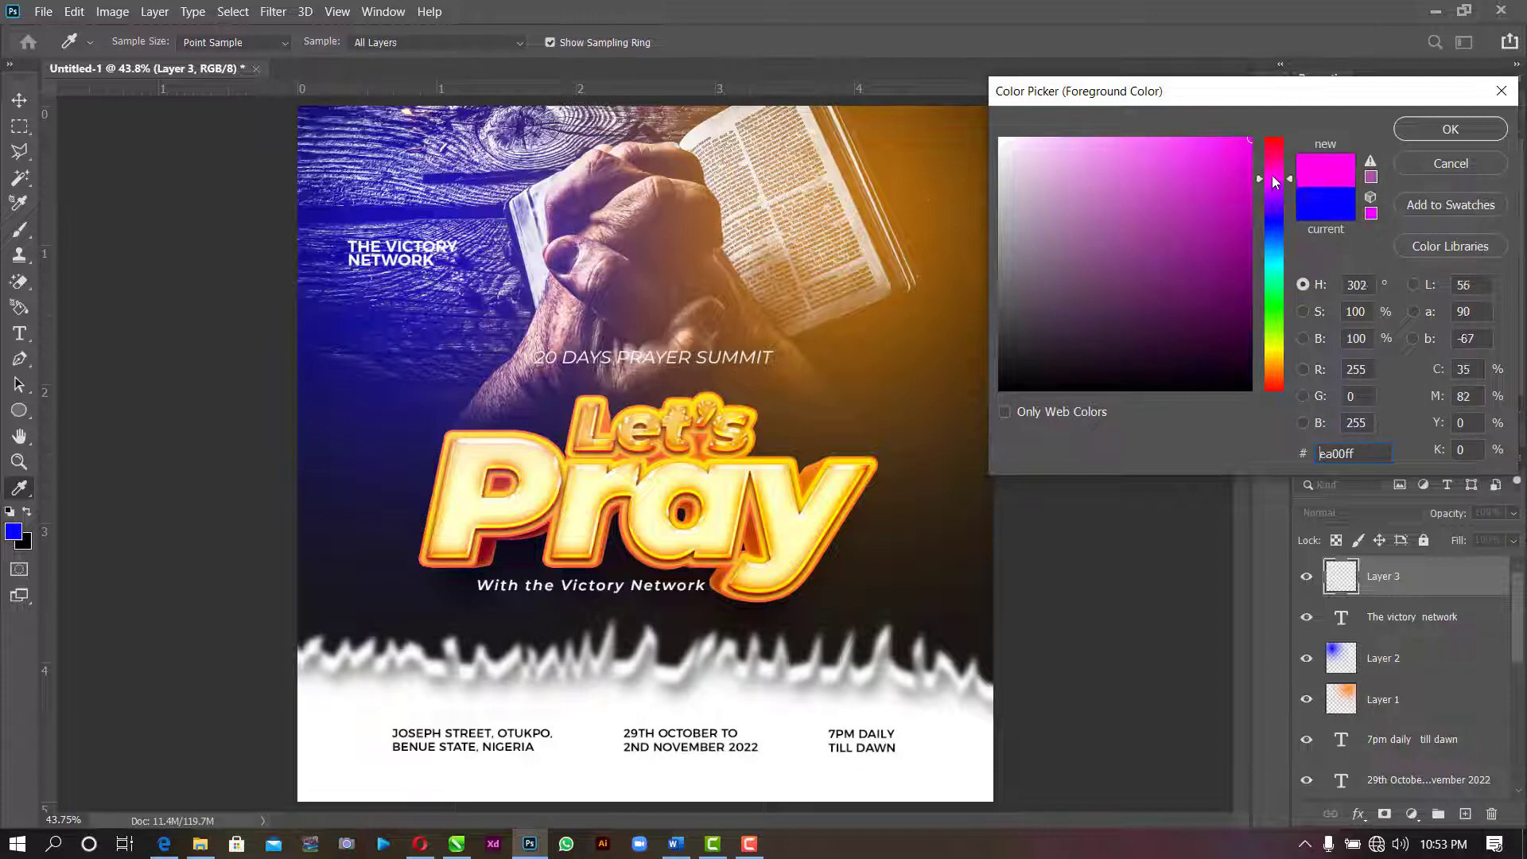
drag(1271, 344, 1264, 136)
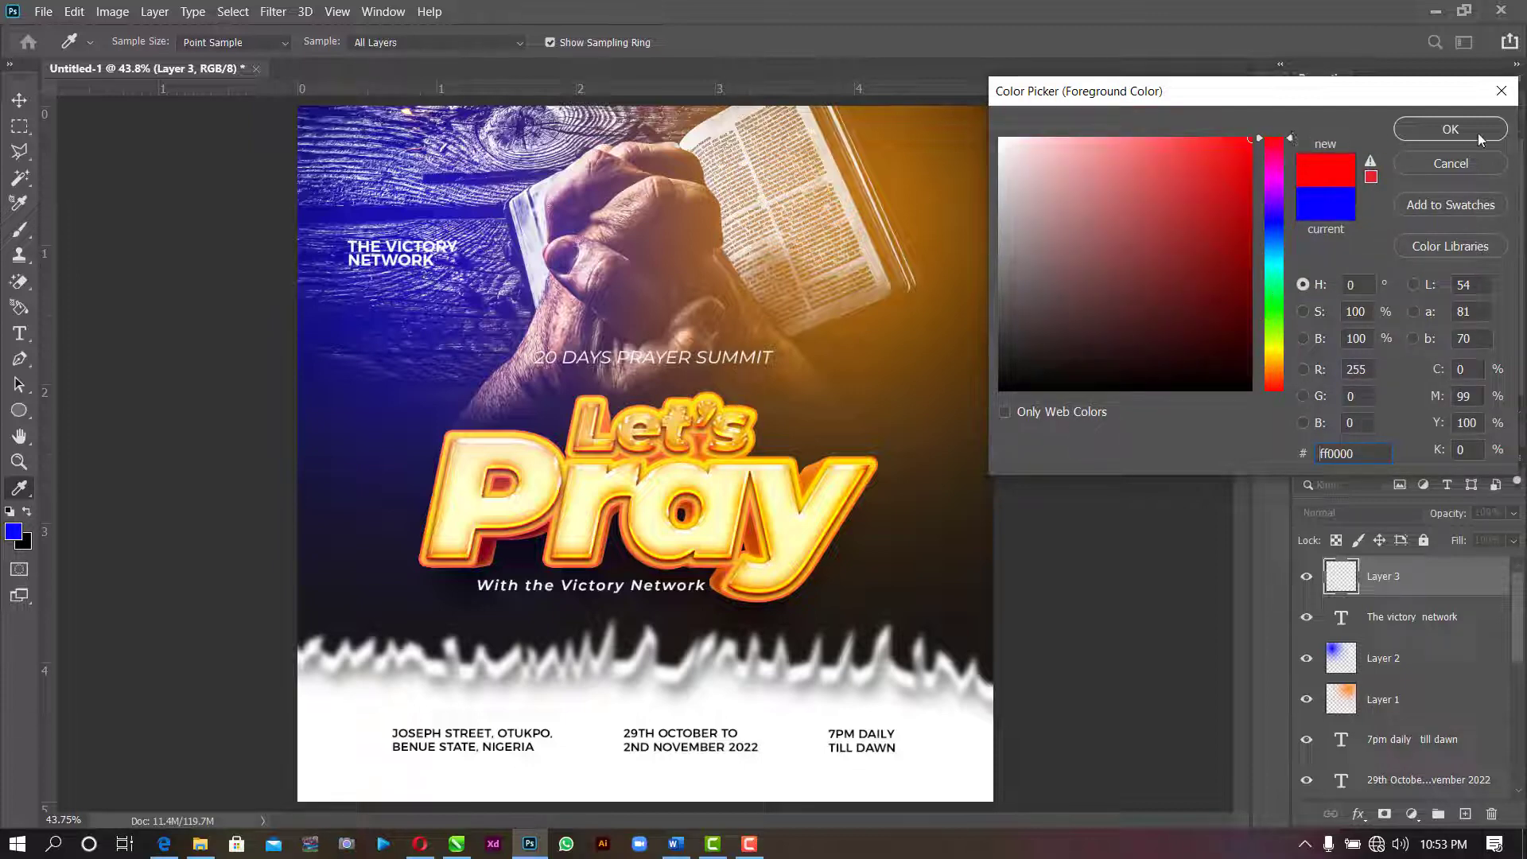
click(1441, 129)
key(b)
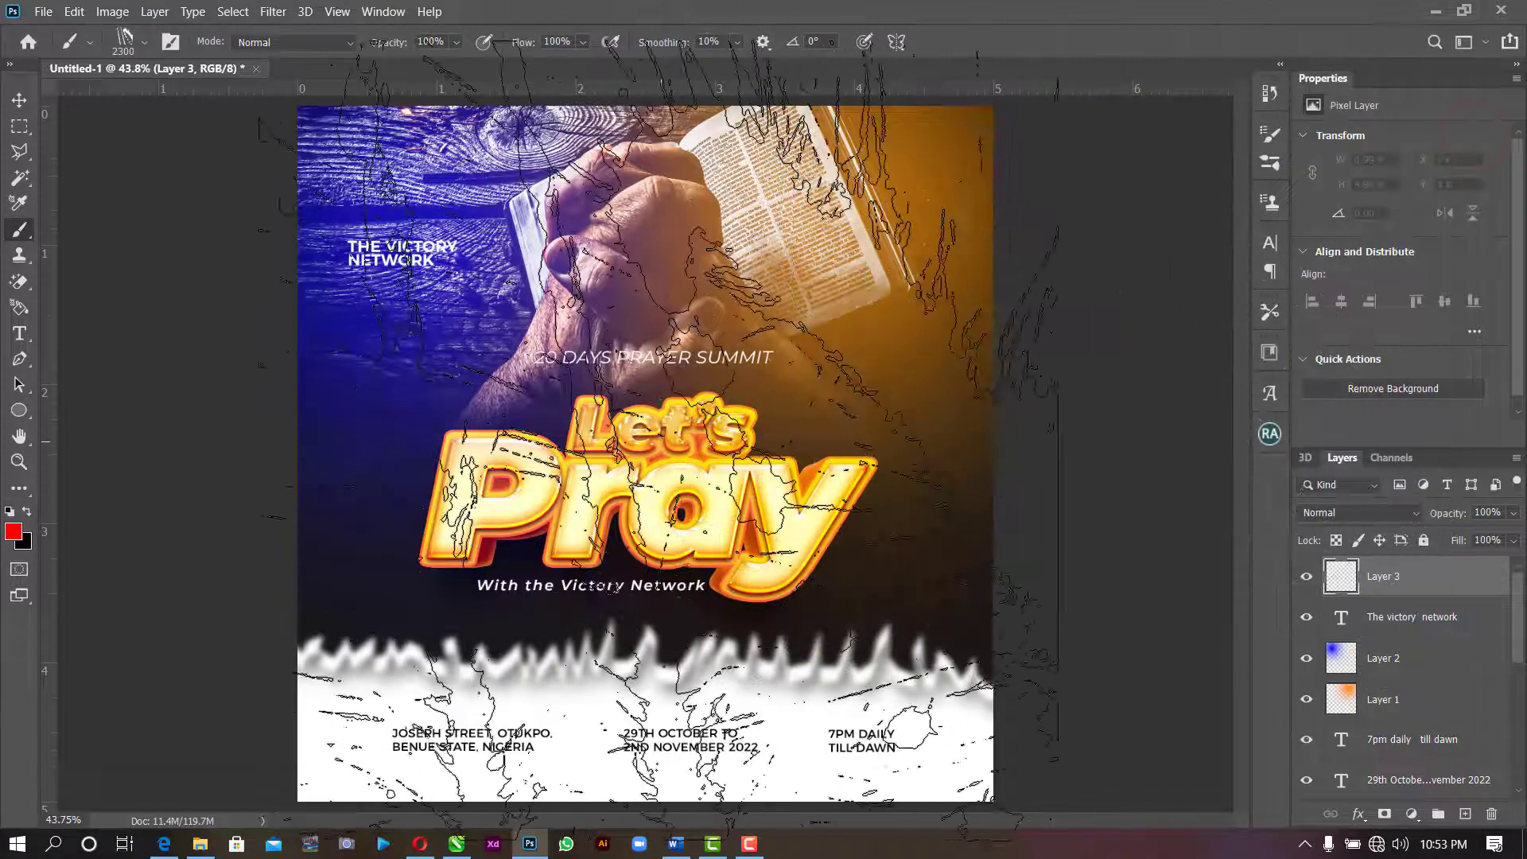
click(658, 440)
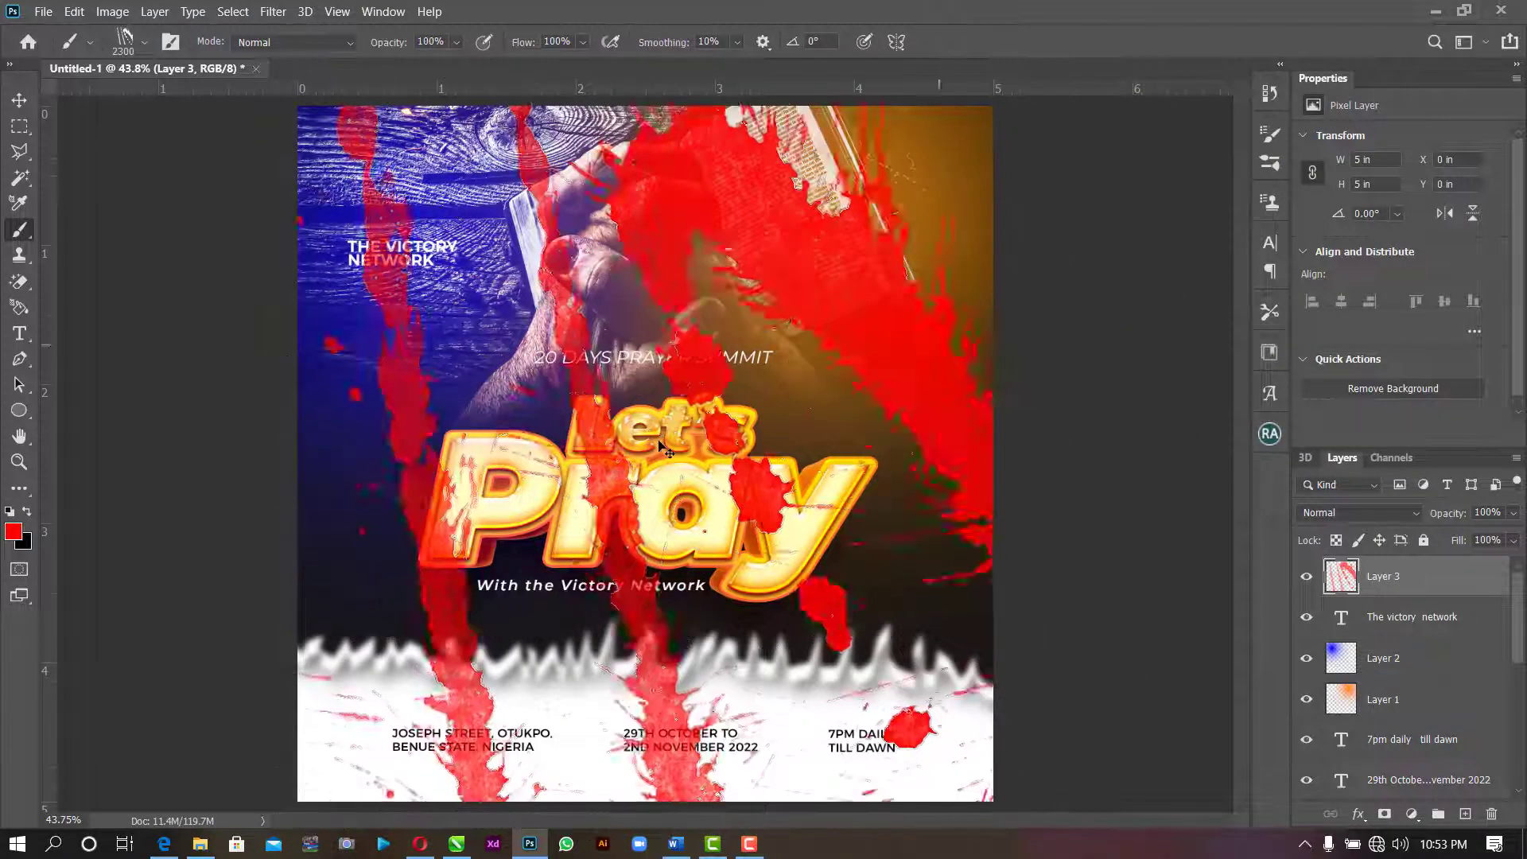
- Undo the red splatter and stamp the brush twice over the flyer's centre in light yellow (ffda6b)
key(ctrl+z)
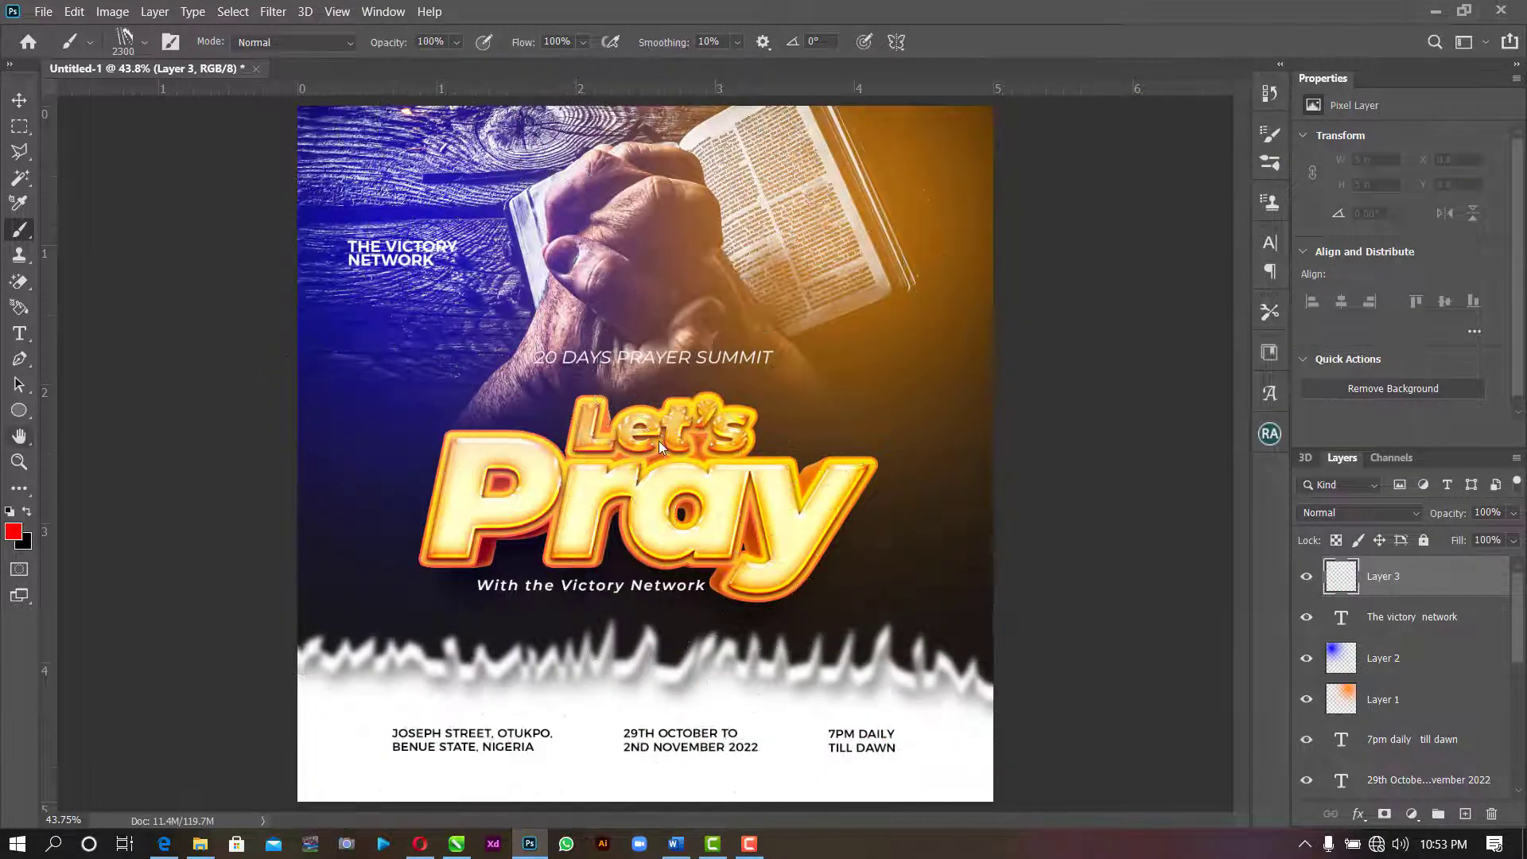
click(21, 537)
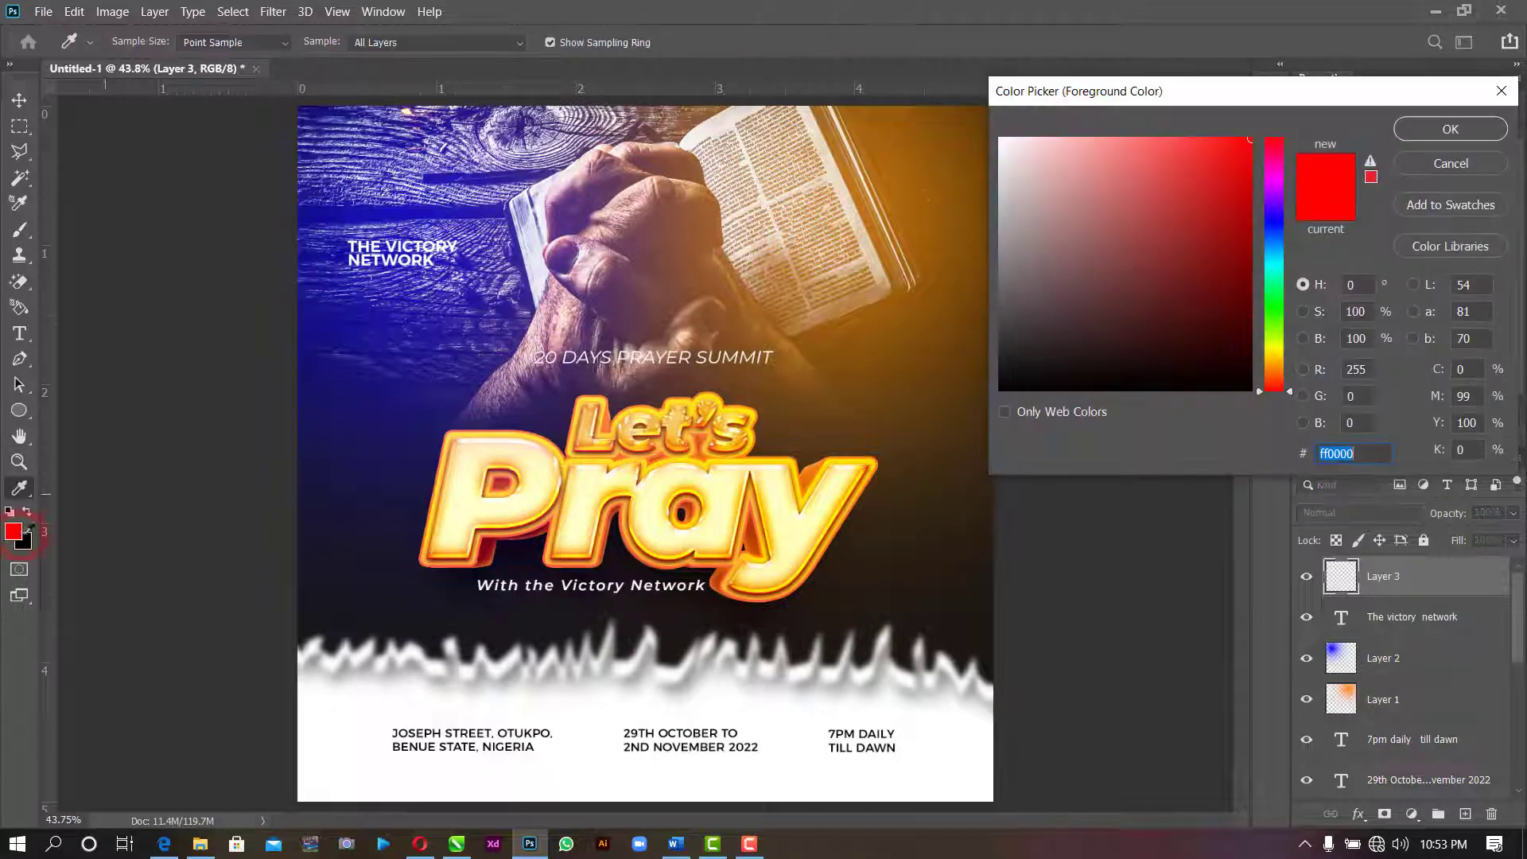
click(1283, 358)
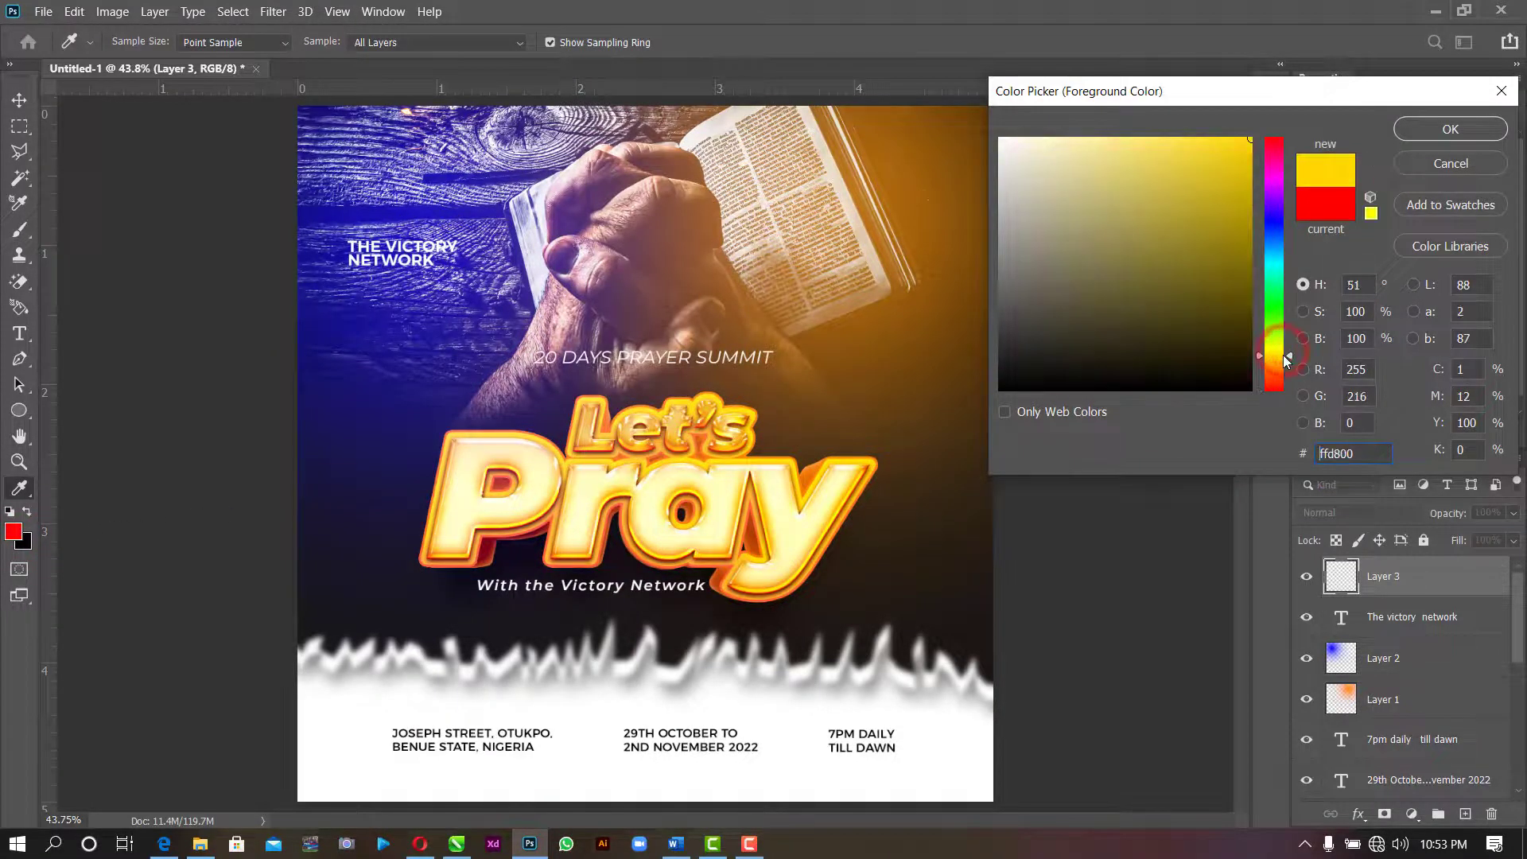
drag(1168, 223, 1129, 111)
click(1450, 129)
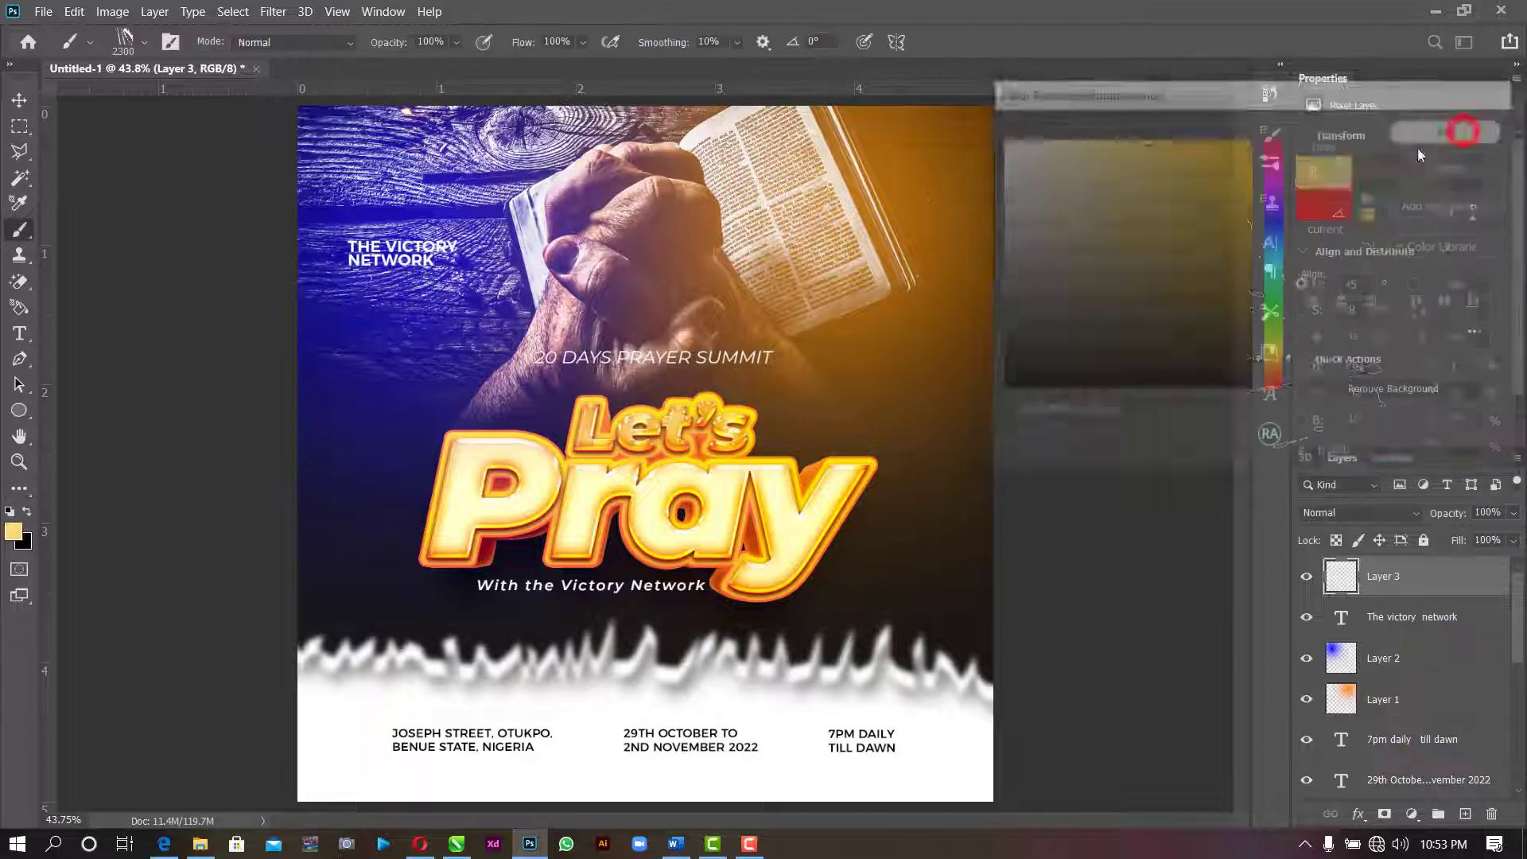
click(634, 445)
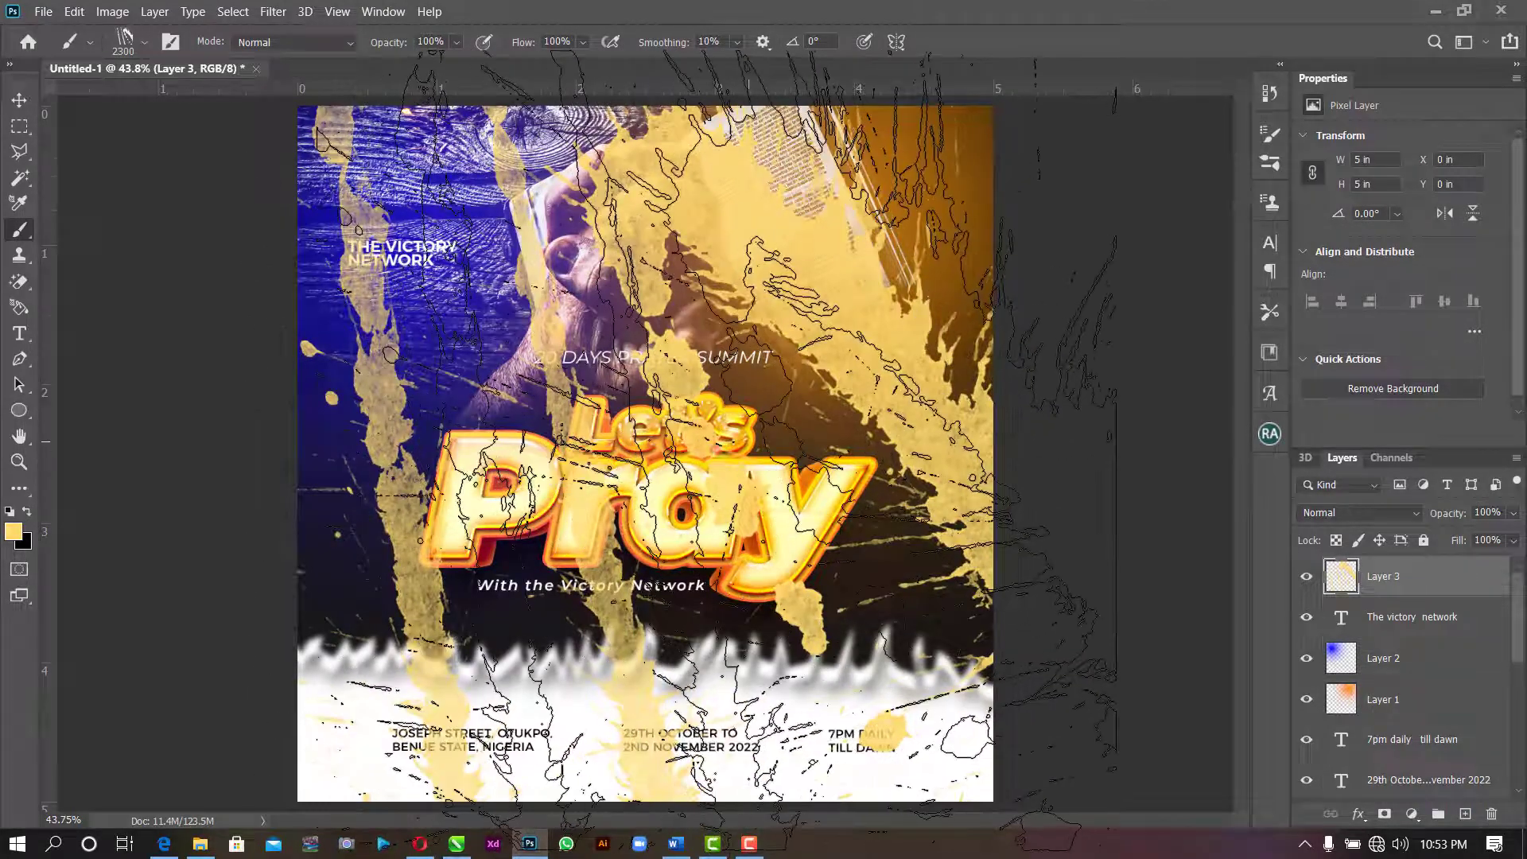
click(717, 447)
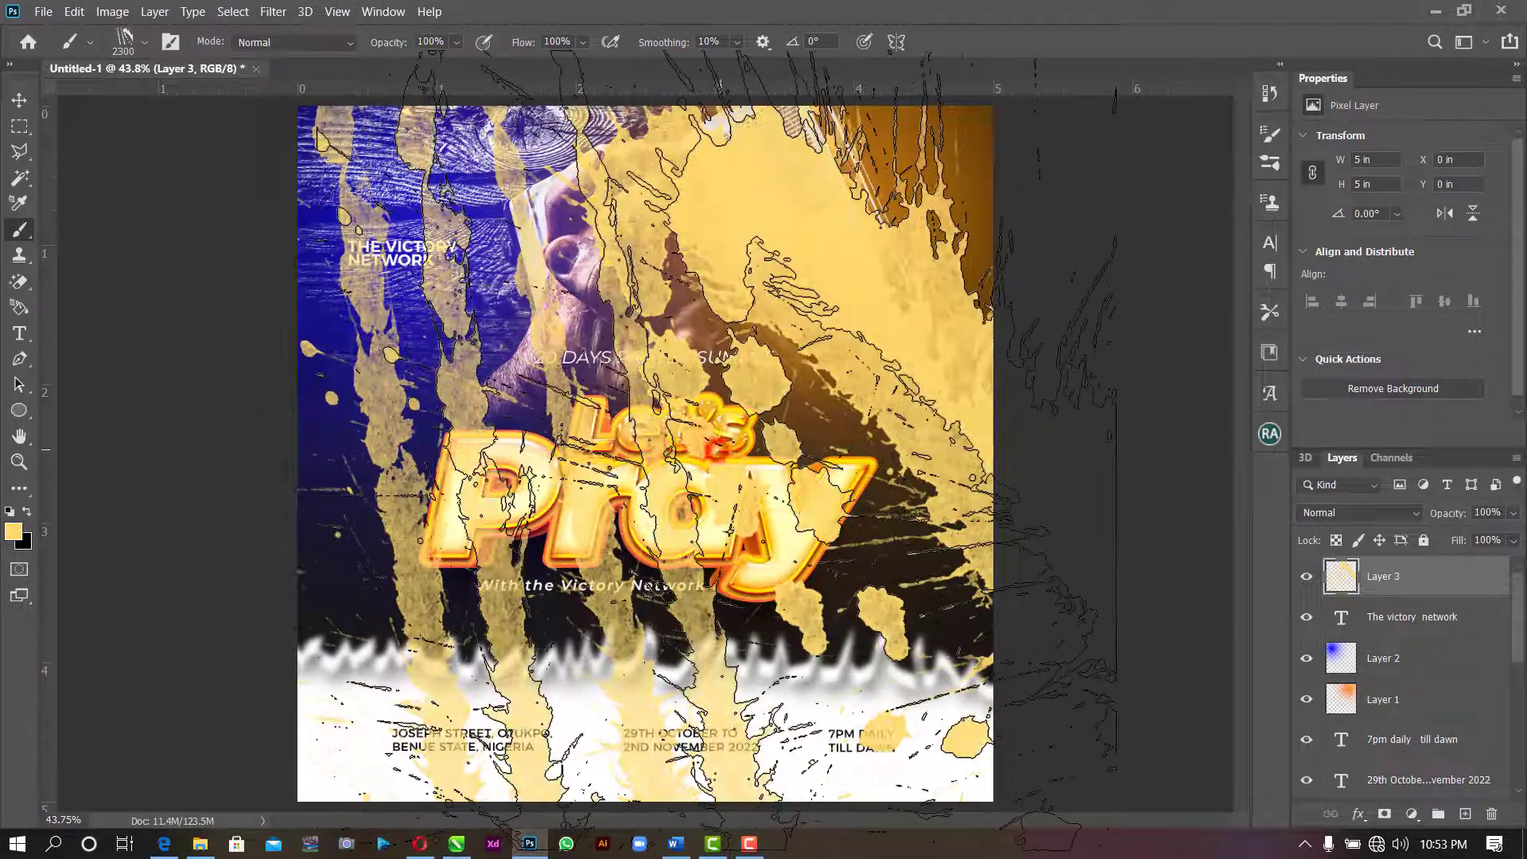
- Try several blend modes on the yellow splatter layer and set it to Overlay
click(19, 99)
click(1366, 514)
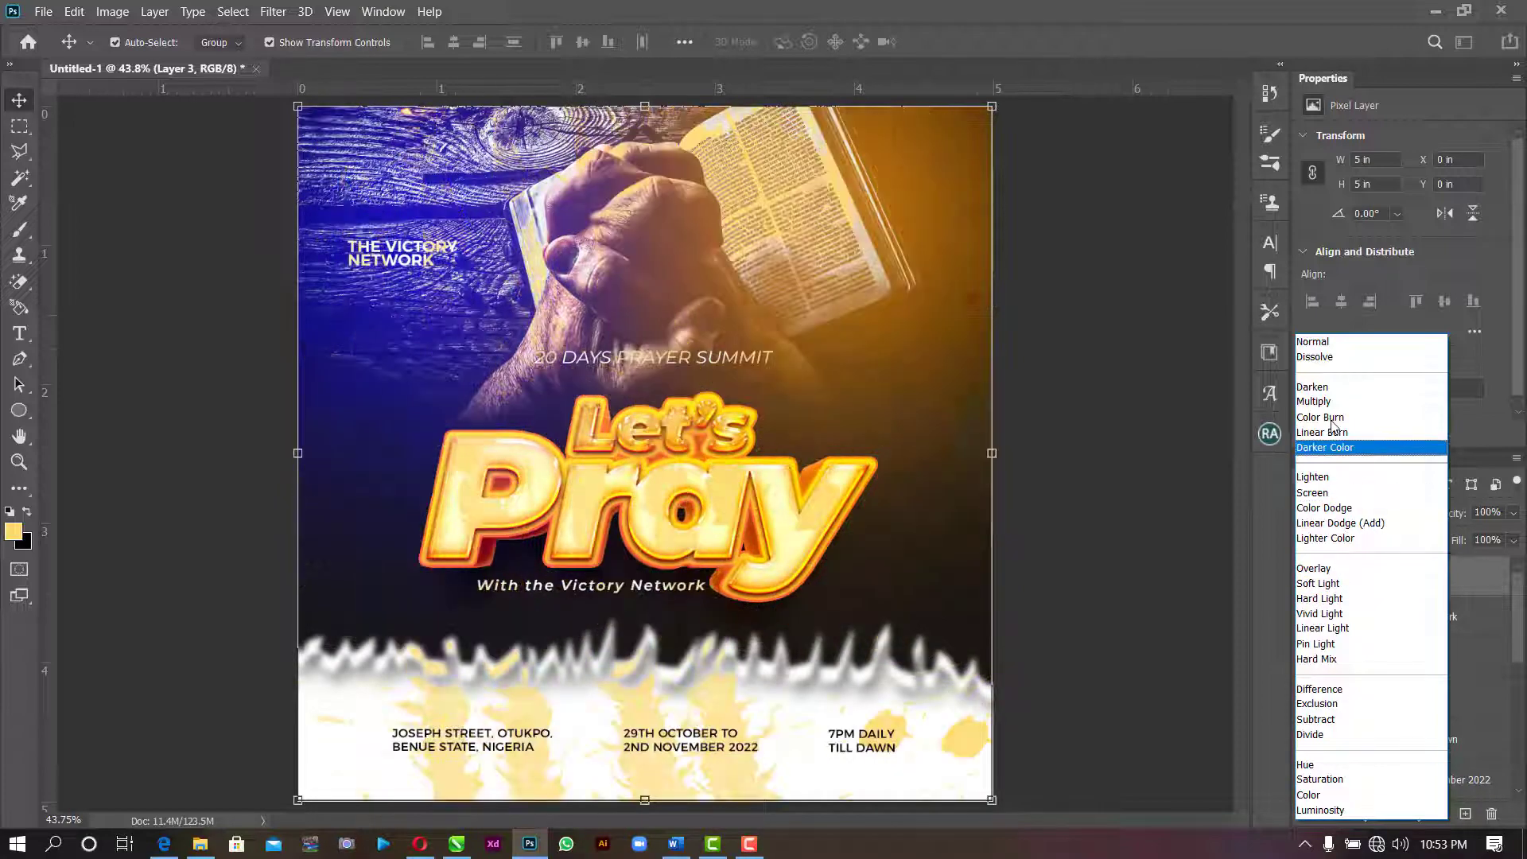
key(Down)
key(Down)
key(Up)
key(Down)
key(Down)
key(Down)
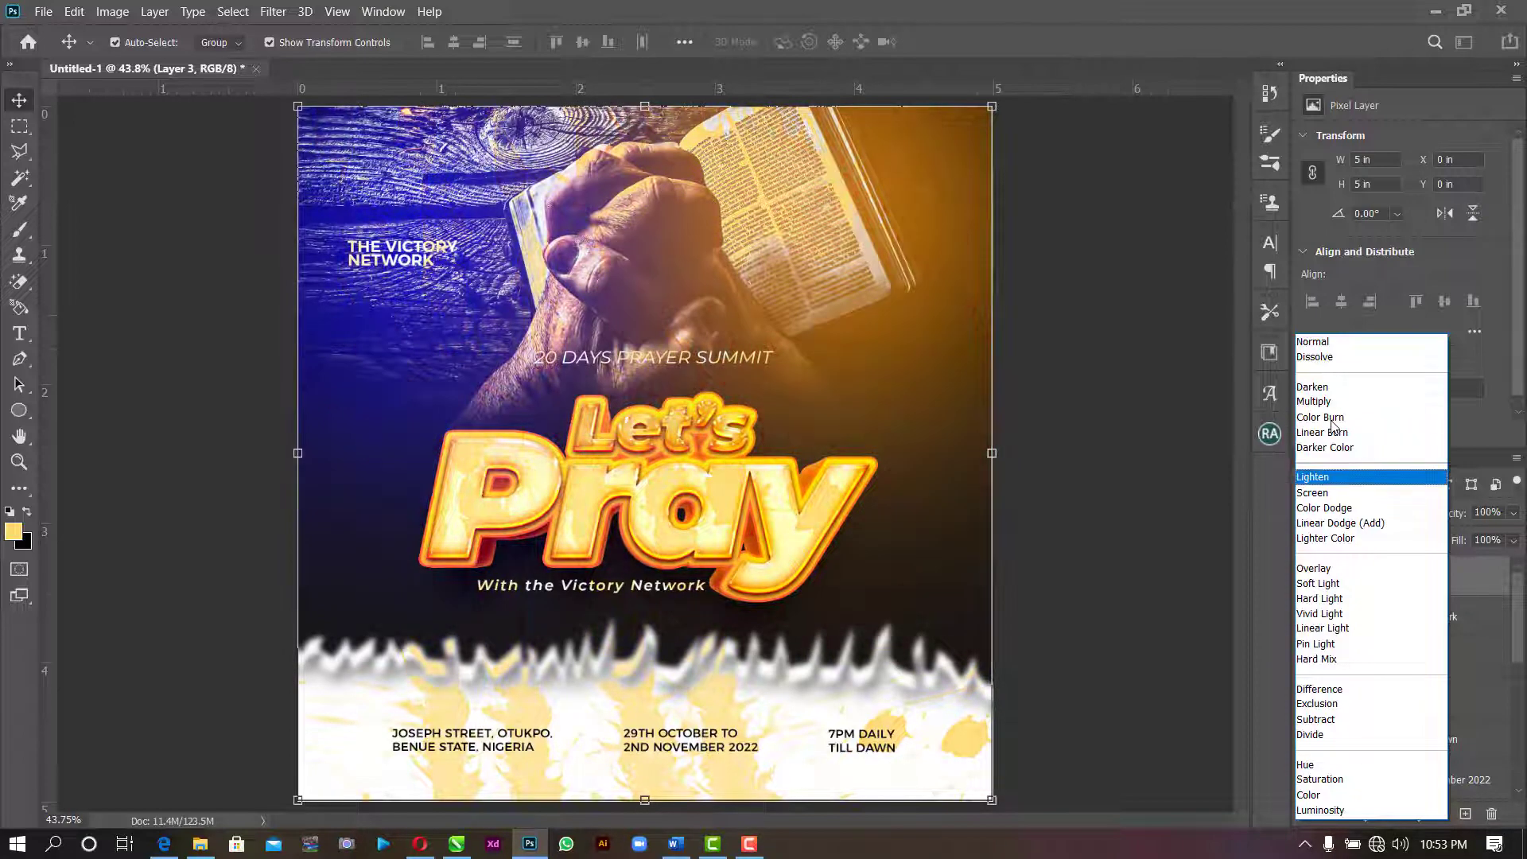
click(1375, 574)
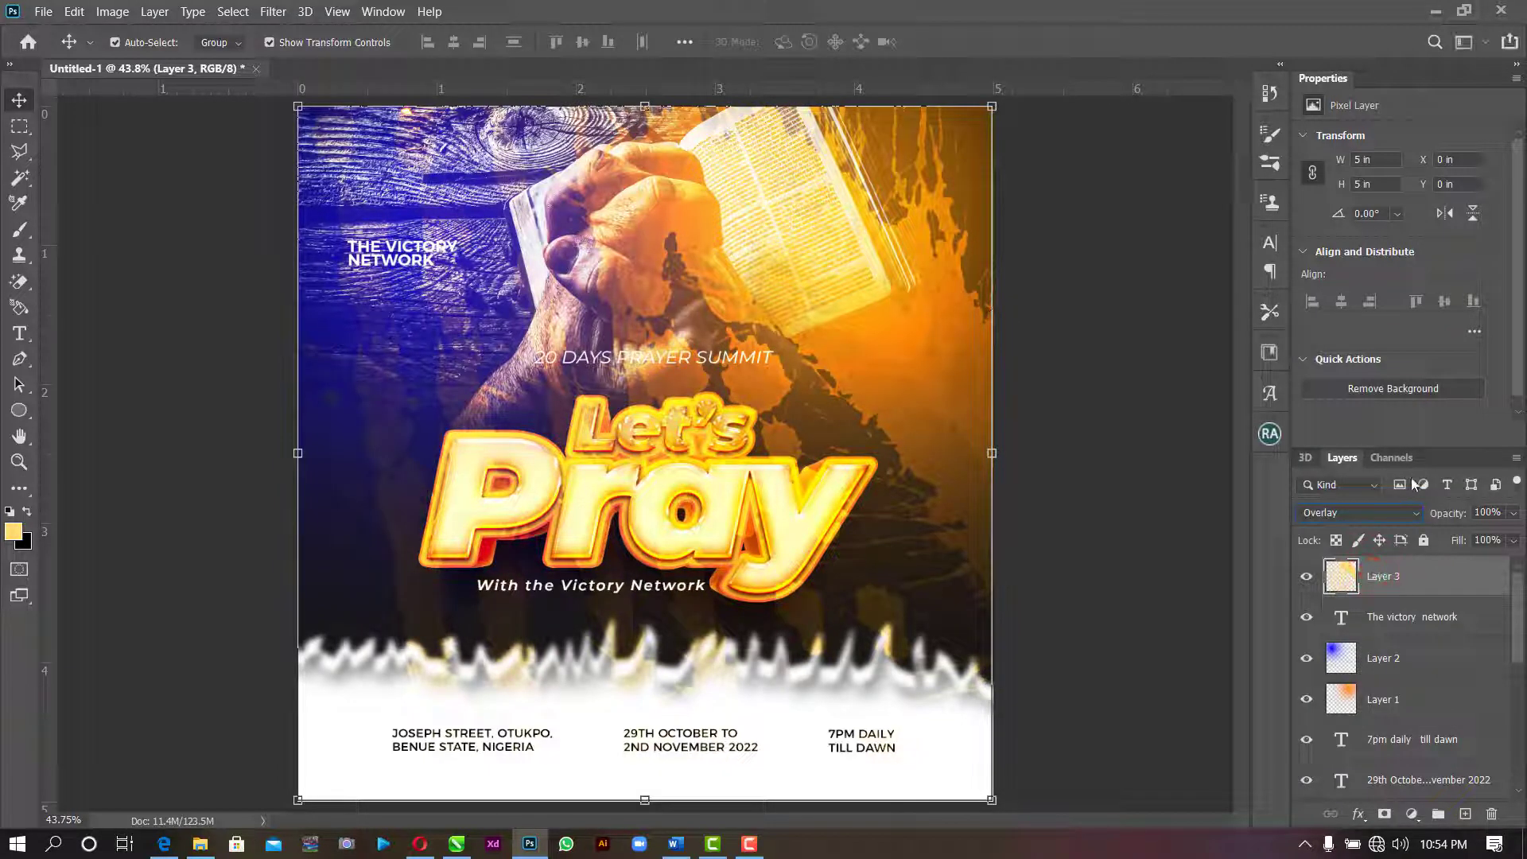
- Lower the opacity of the yellow splatter layer to 14%
click(1513, 513)
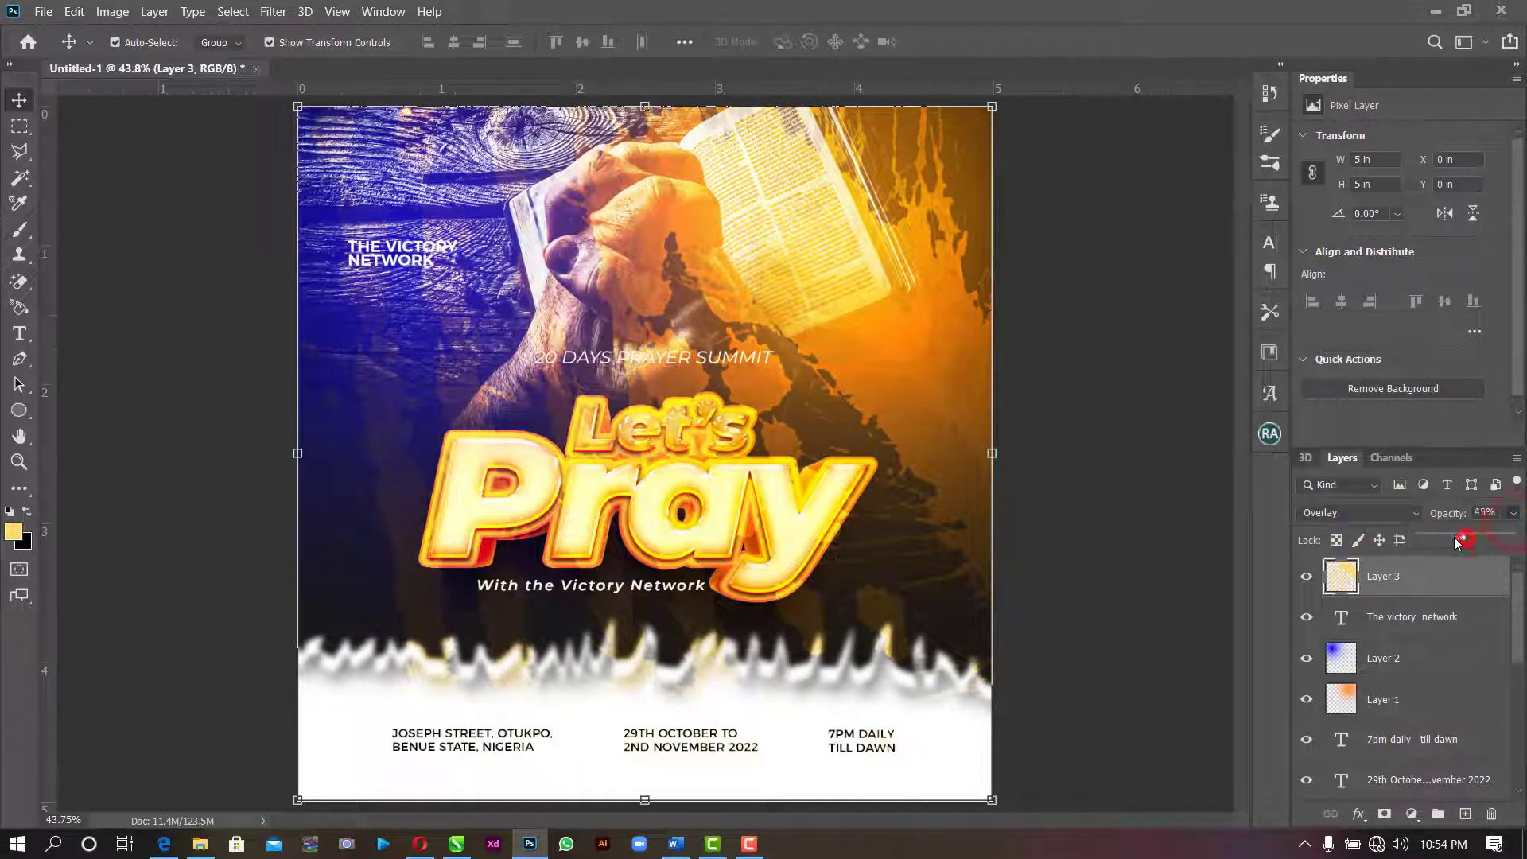
drag(1453, 537, 1433, 537)
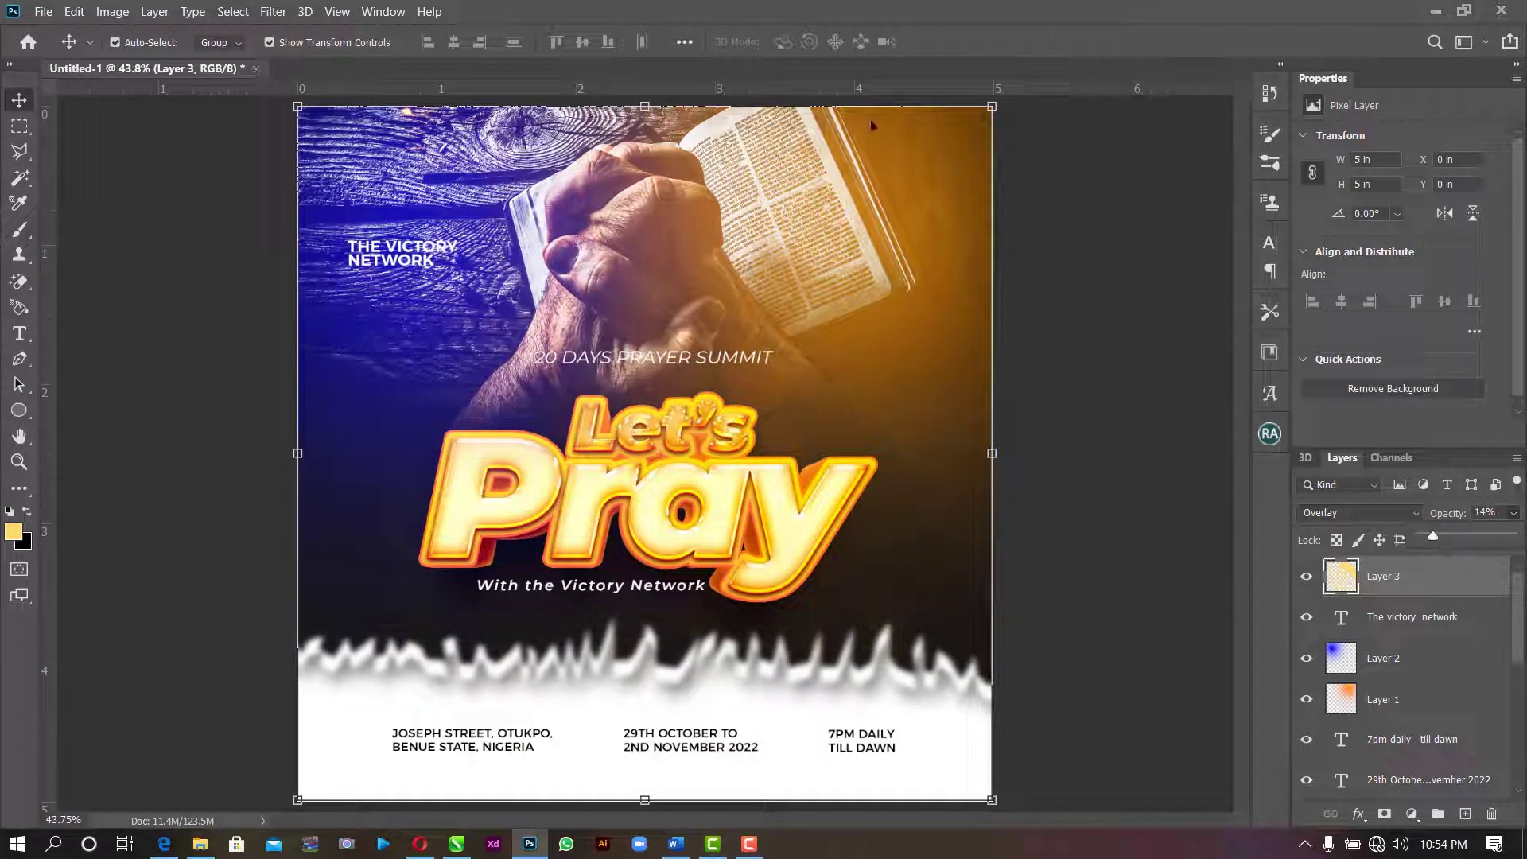
click(708, 8)
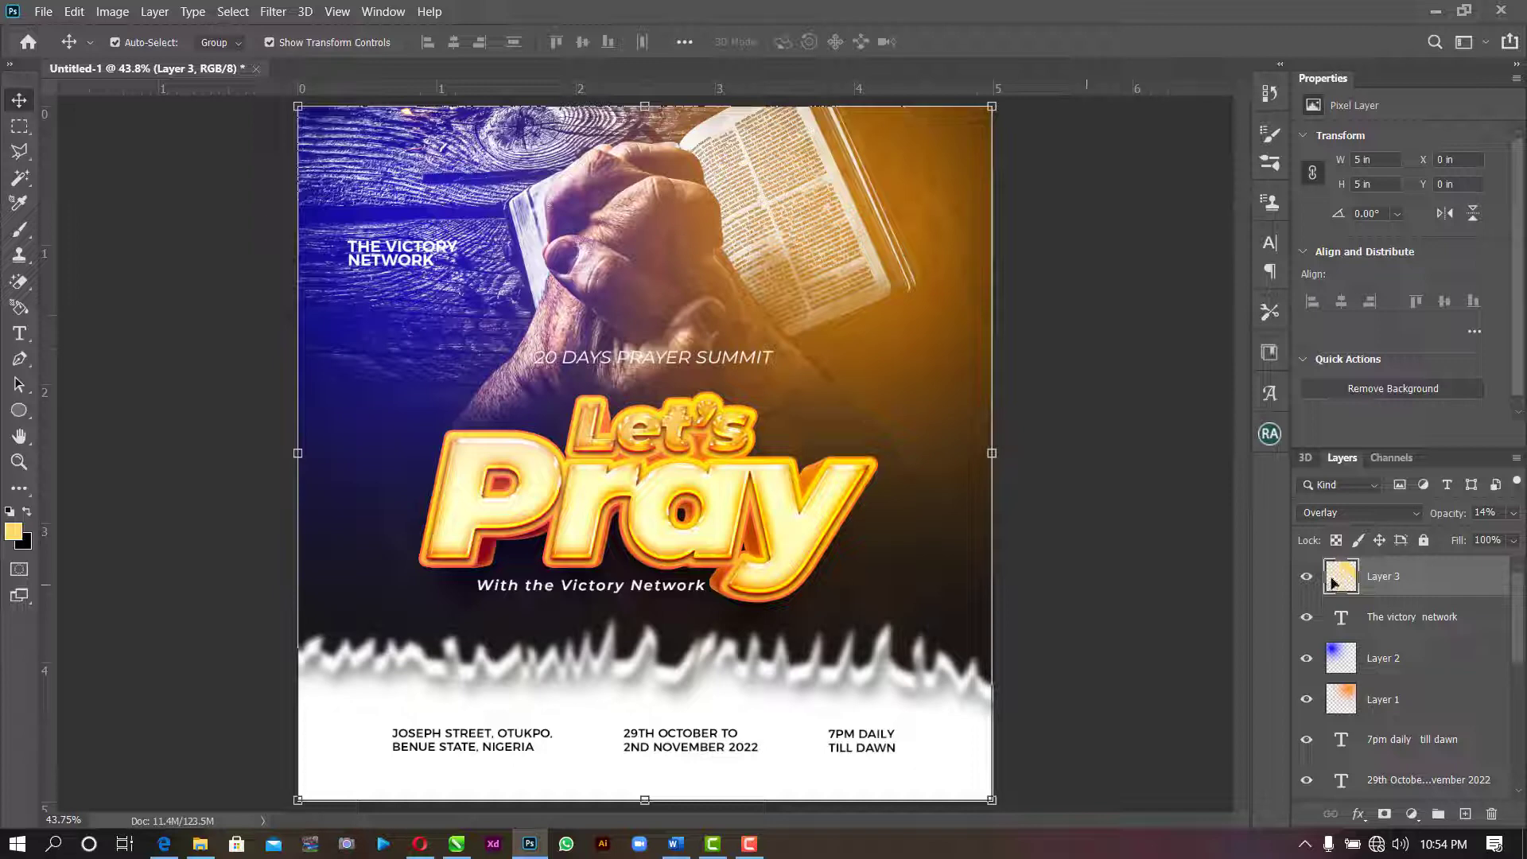
- Set the foreground colour to white, and stamp and undo one trial splatter over the praying hands
click(13, 531)
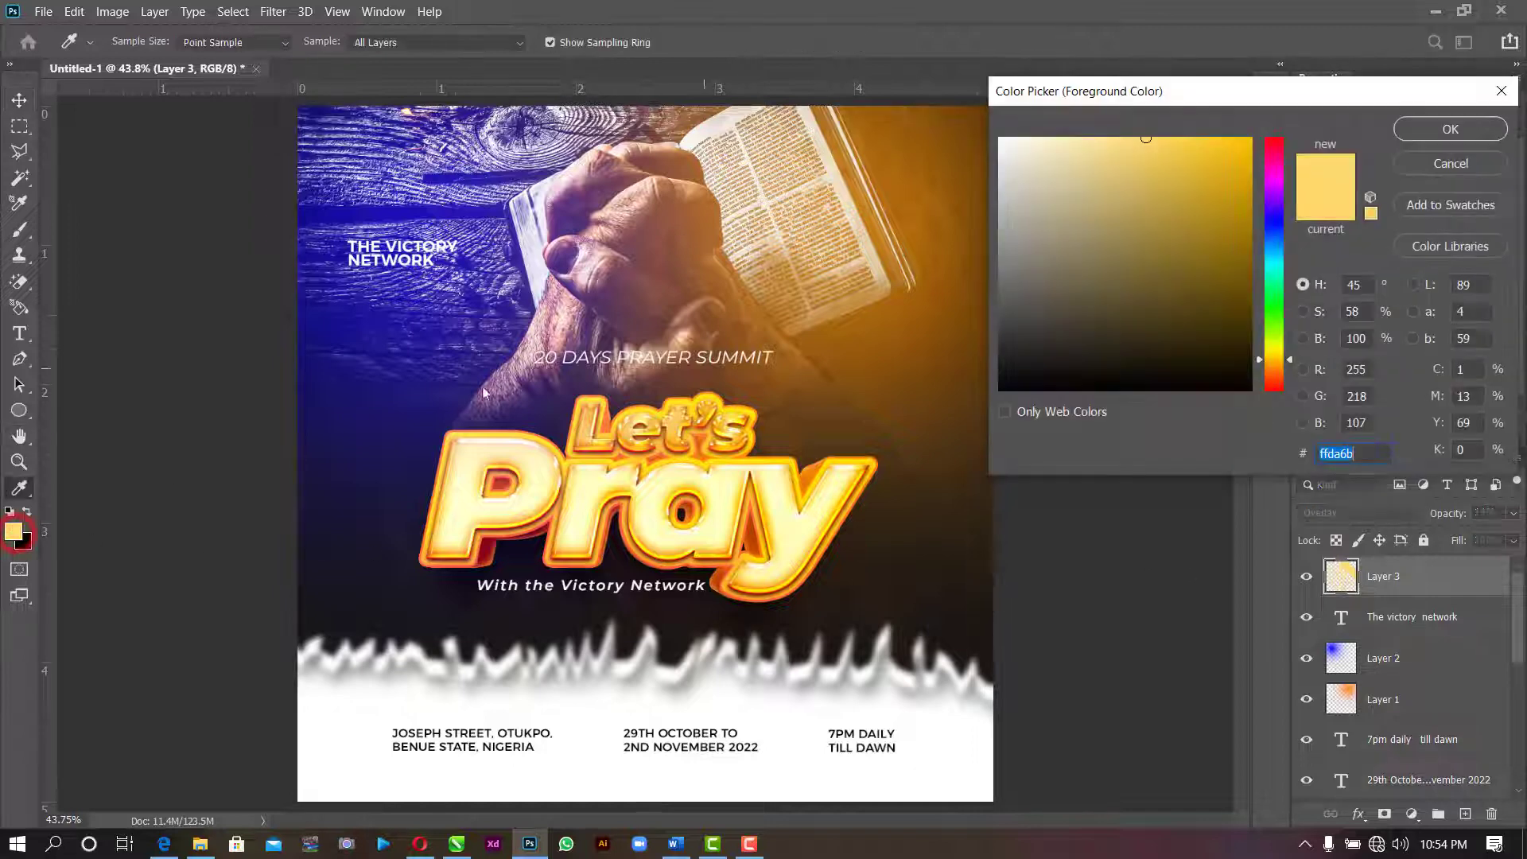
click(1423, 137)
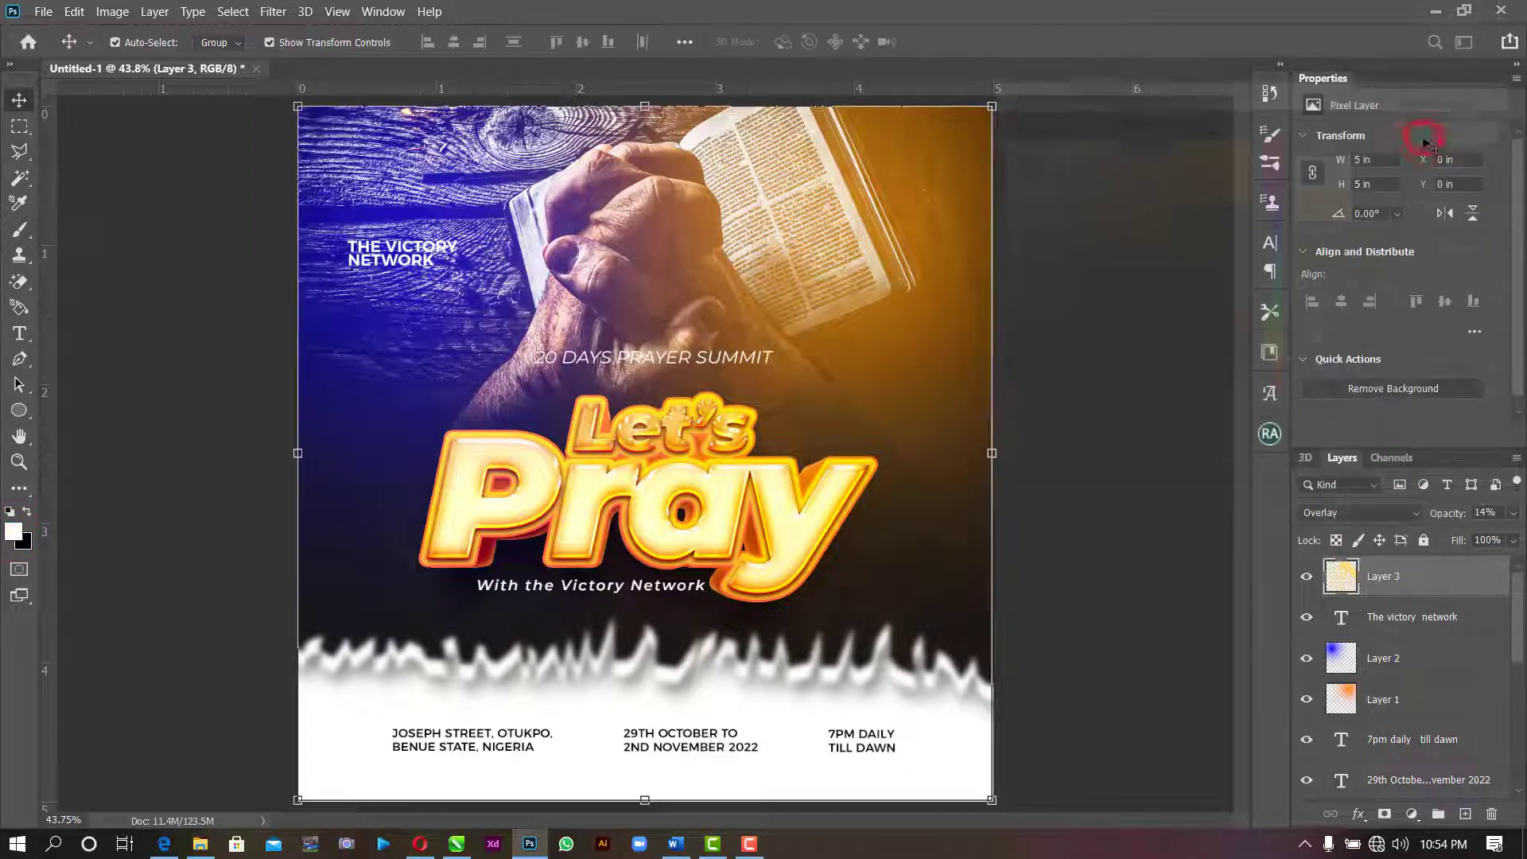
click(19, 229)
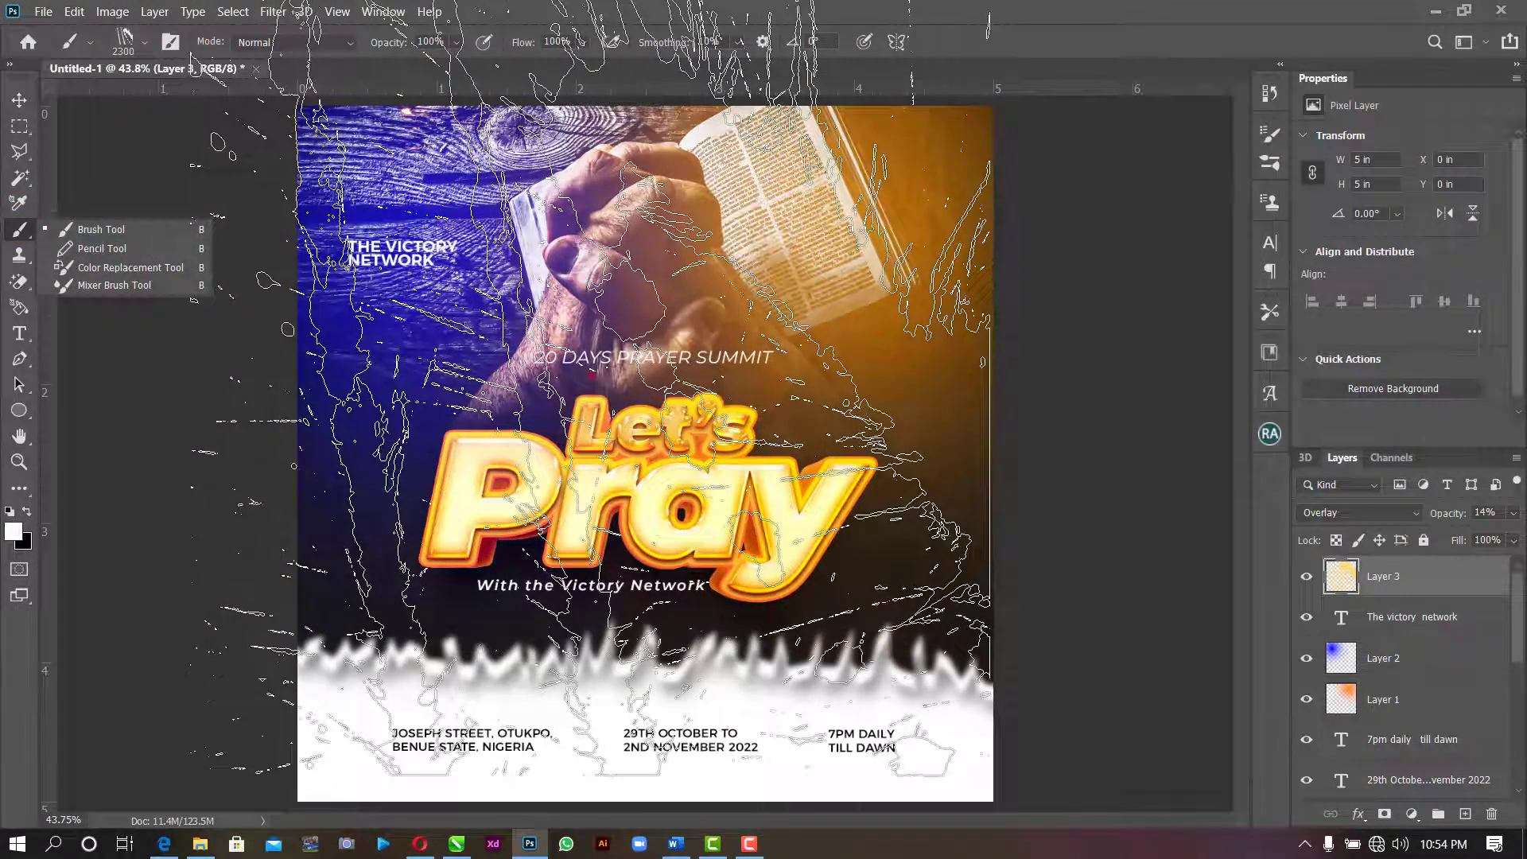
click(590, 376)
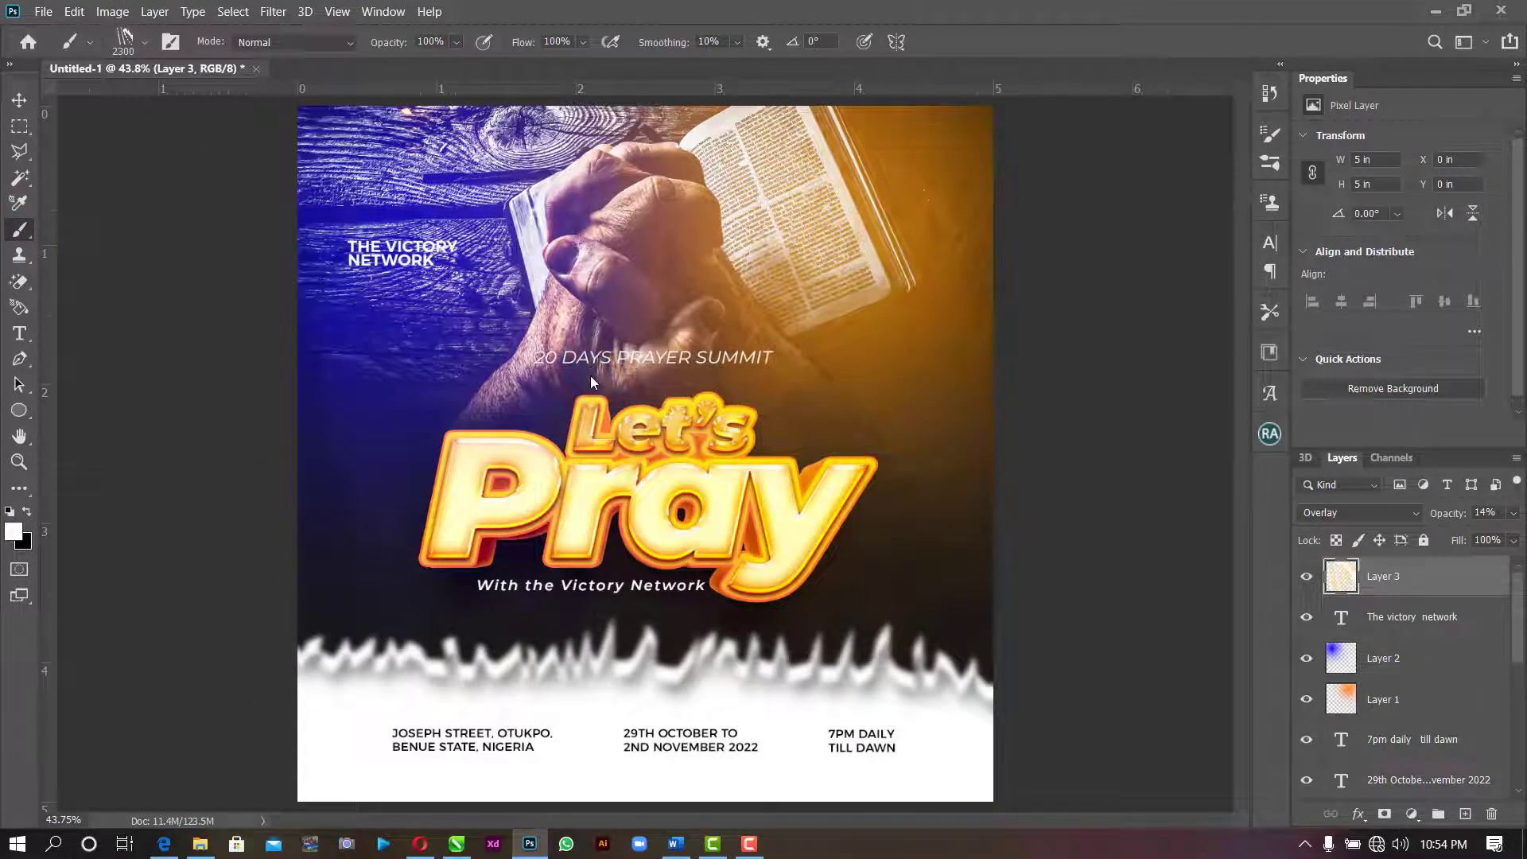
key(ctrl+z)
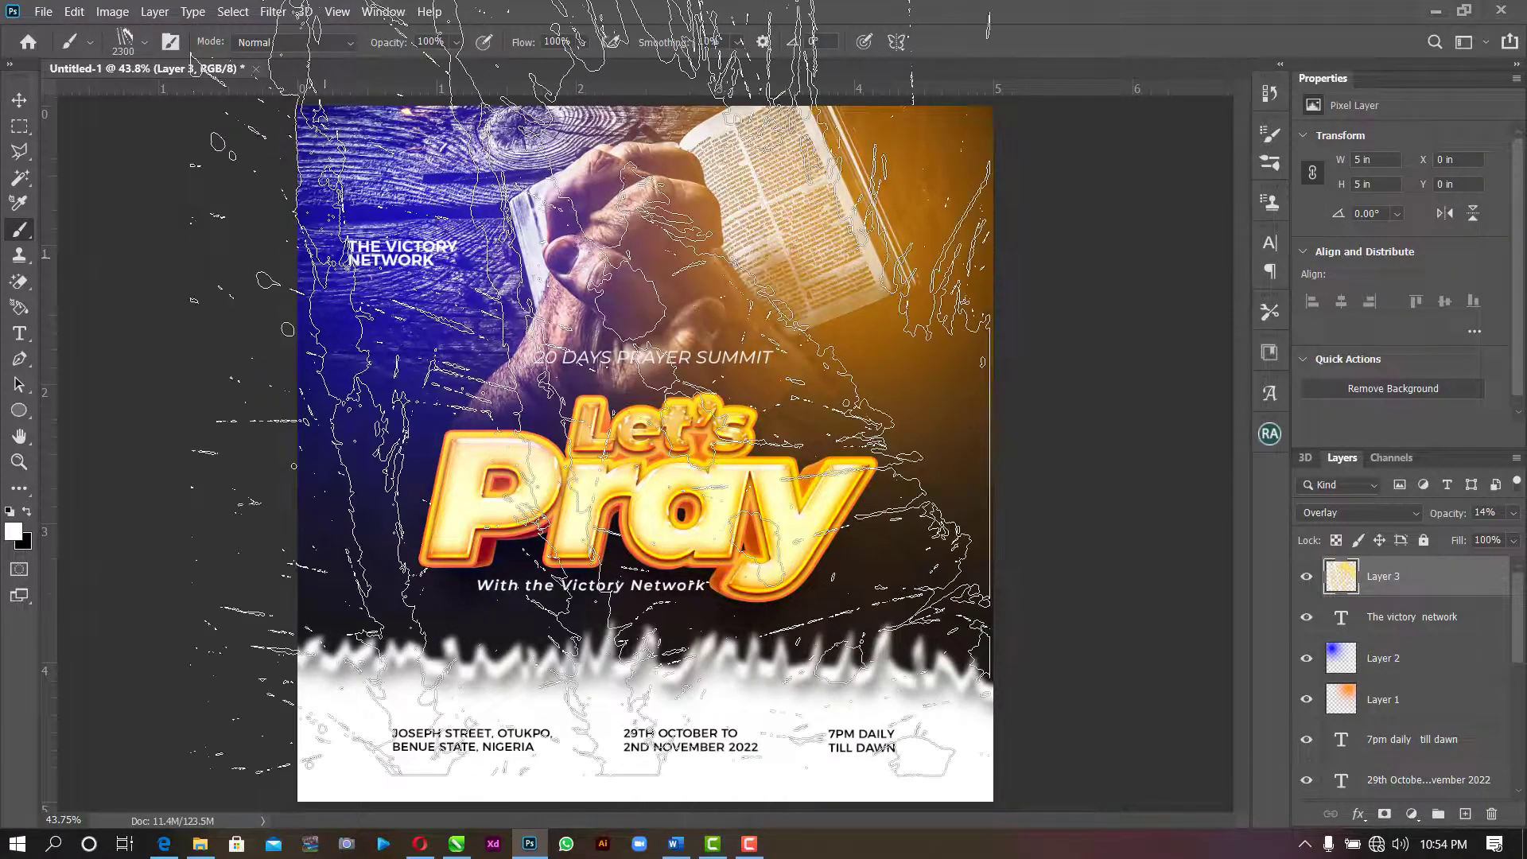
- Try different rotations of the splatter brush and set its angle to -145°
click(141, 43)
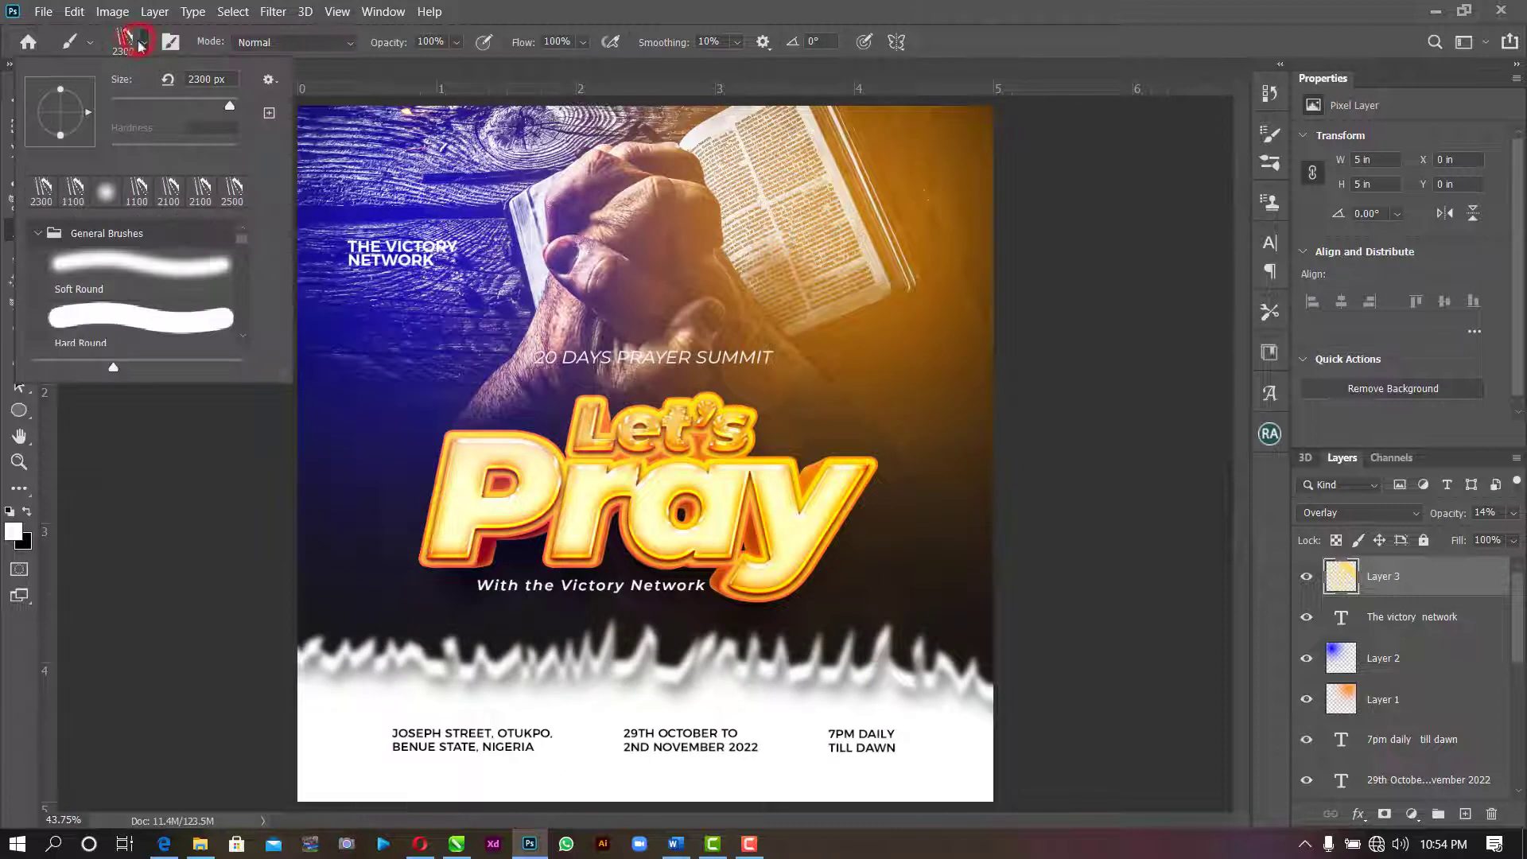
drag(54, 116, 71, 109)
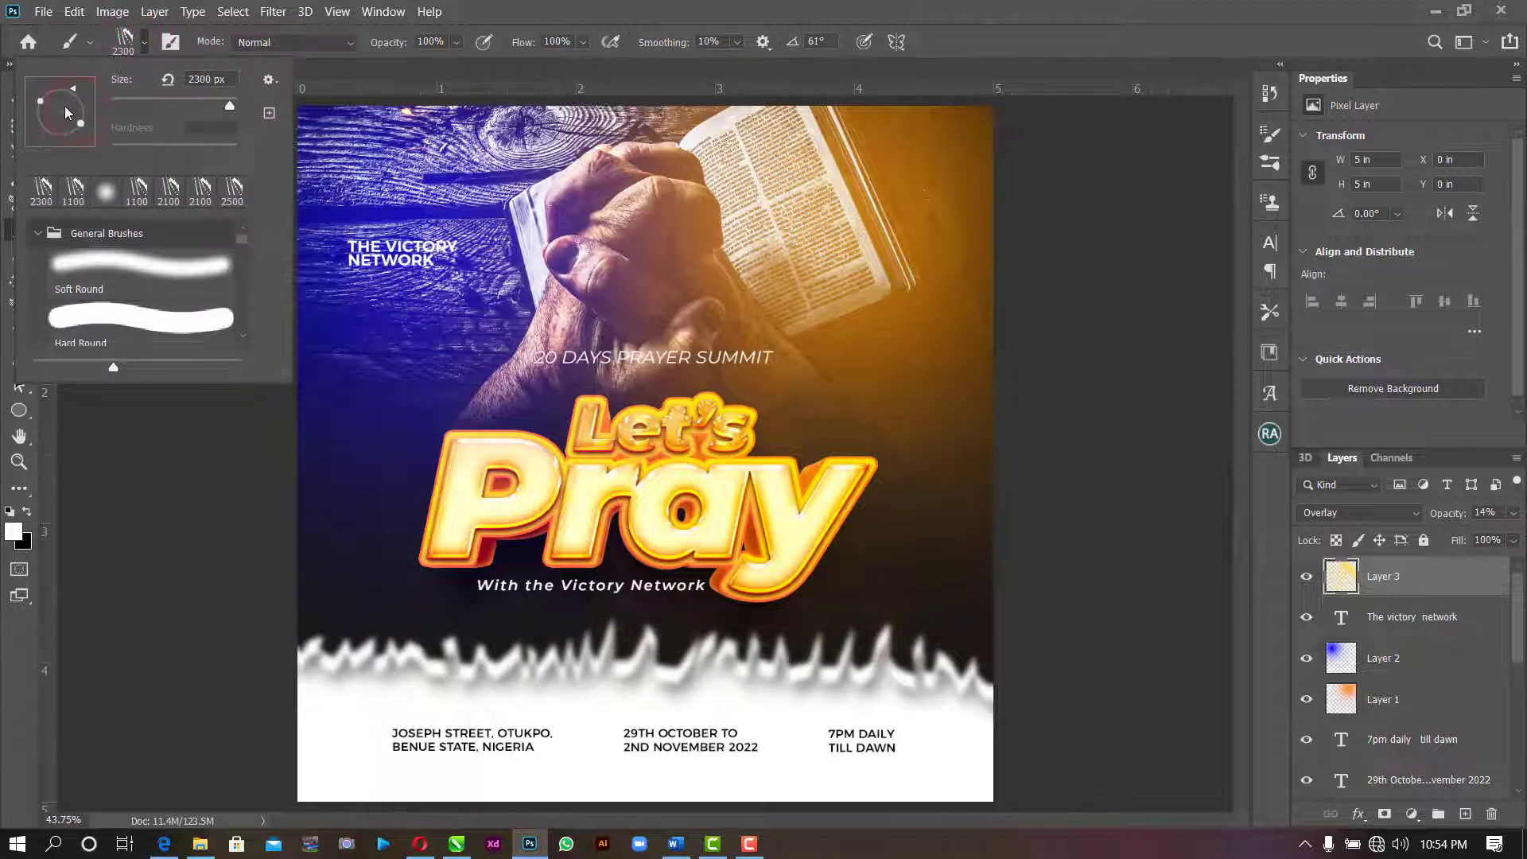
click(777, 9)
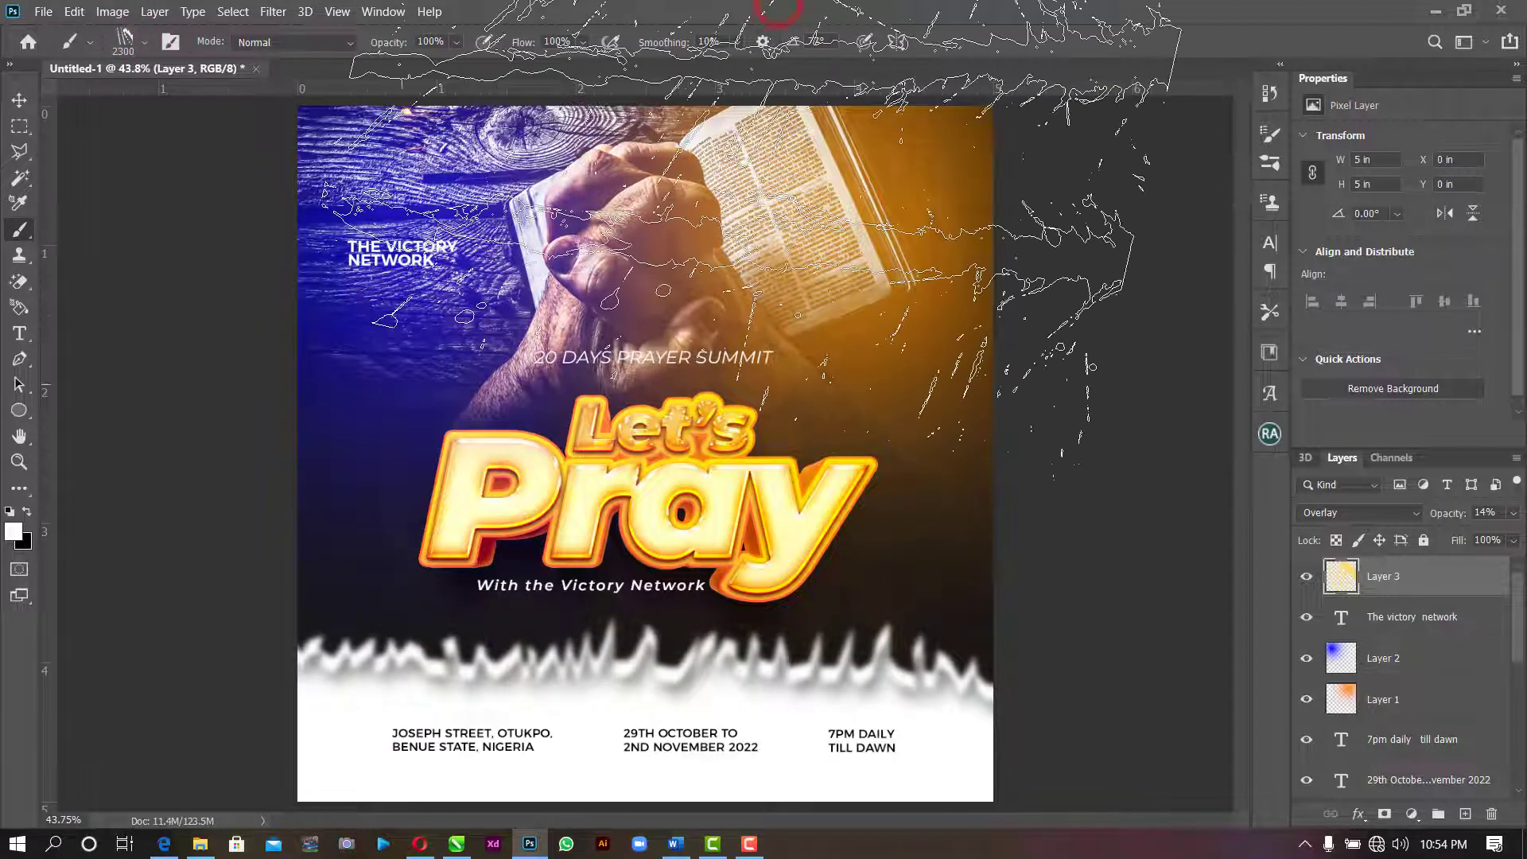
click(132, 46)
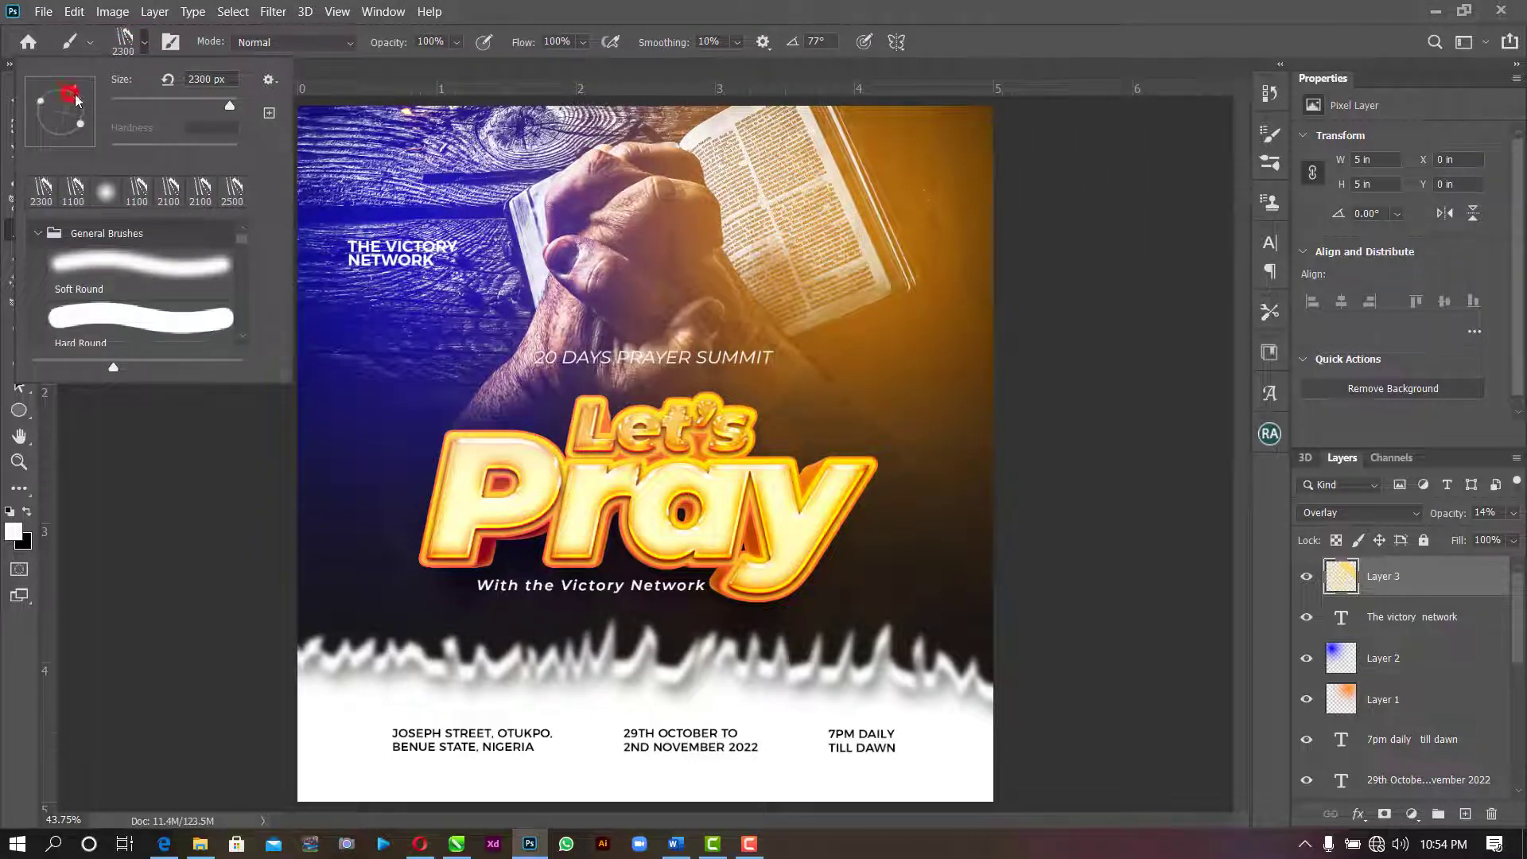
drag(75, 95, 80, 101)
click(520, 9)
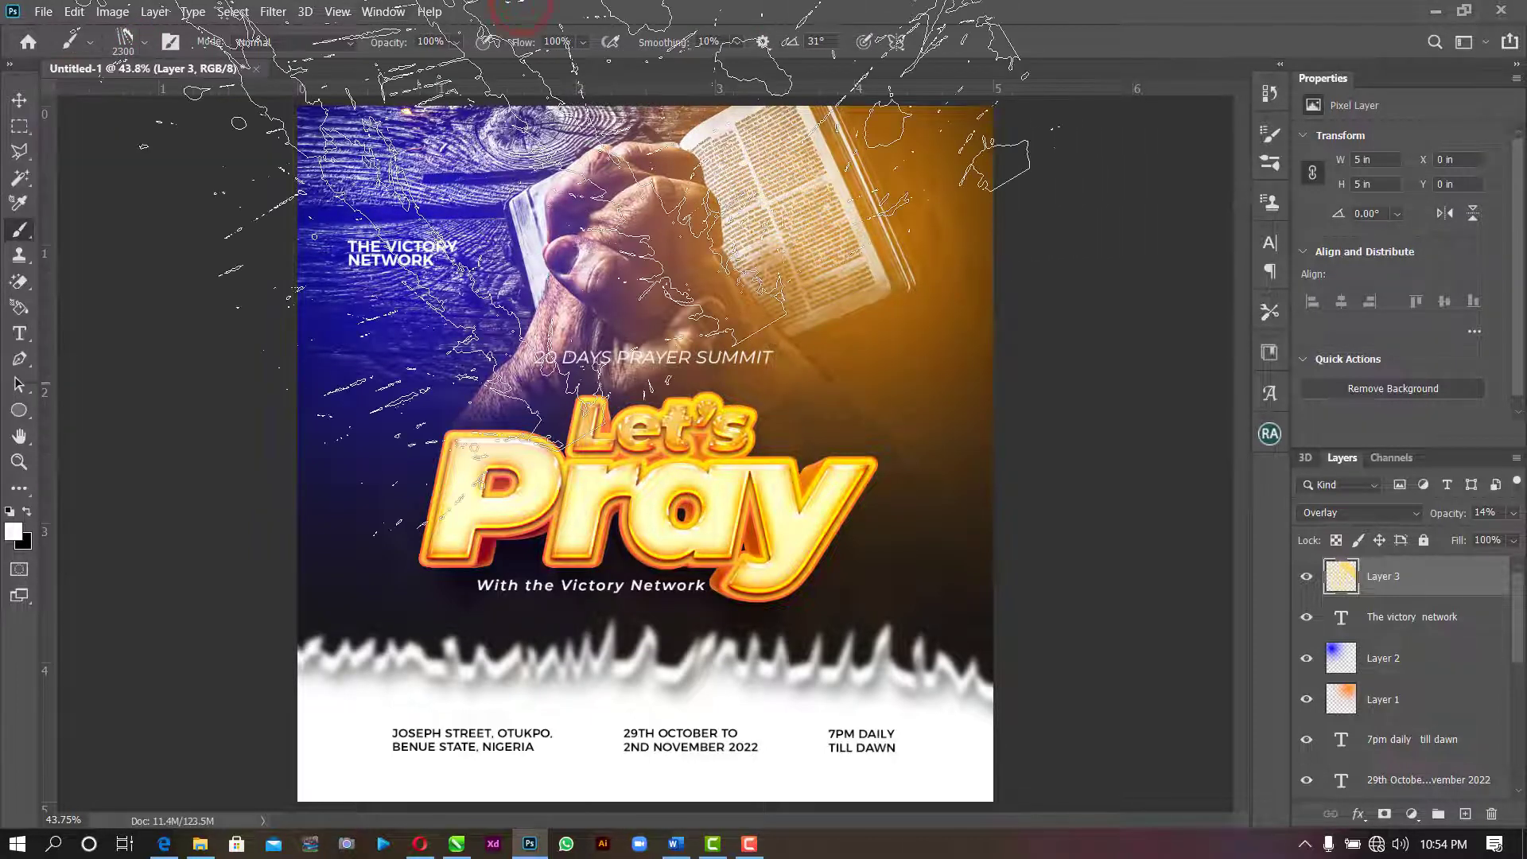
click(144, 39)
drag(79, 100, 40, 125)
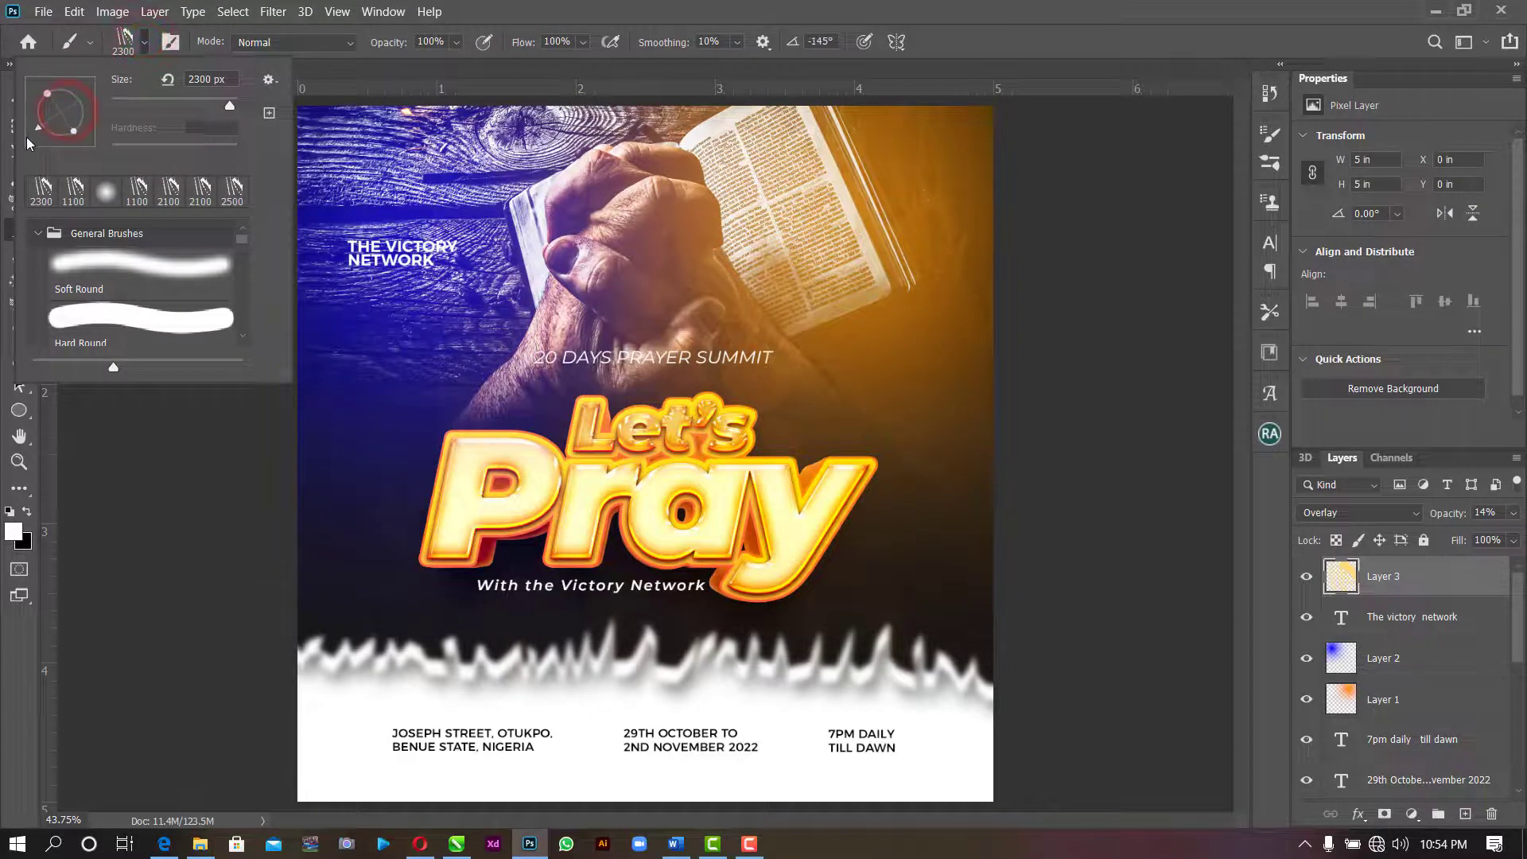
click(515, 9)
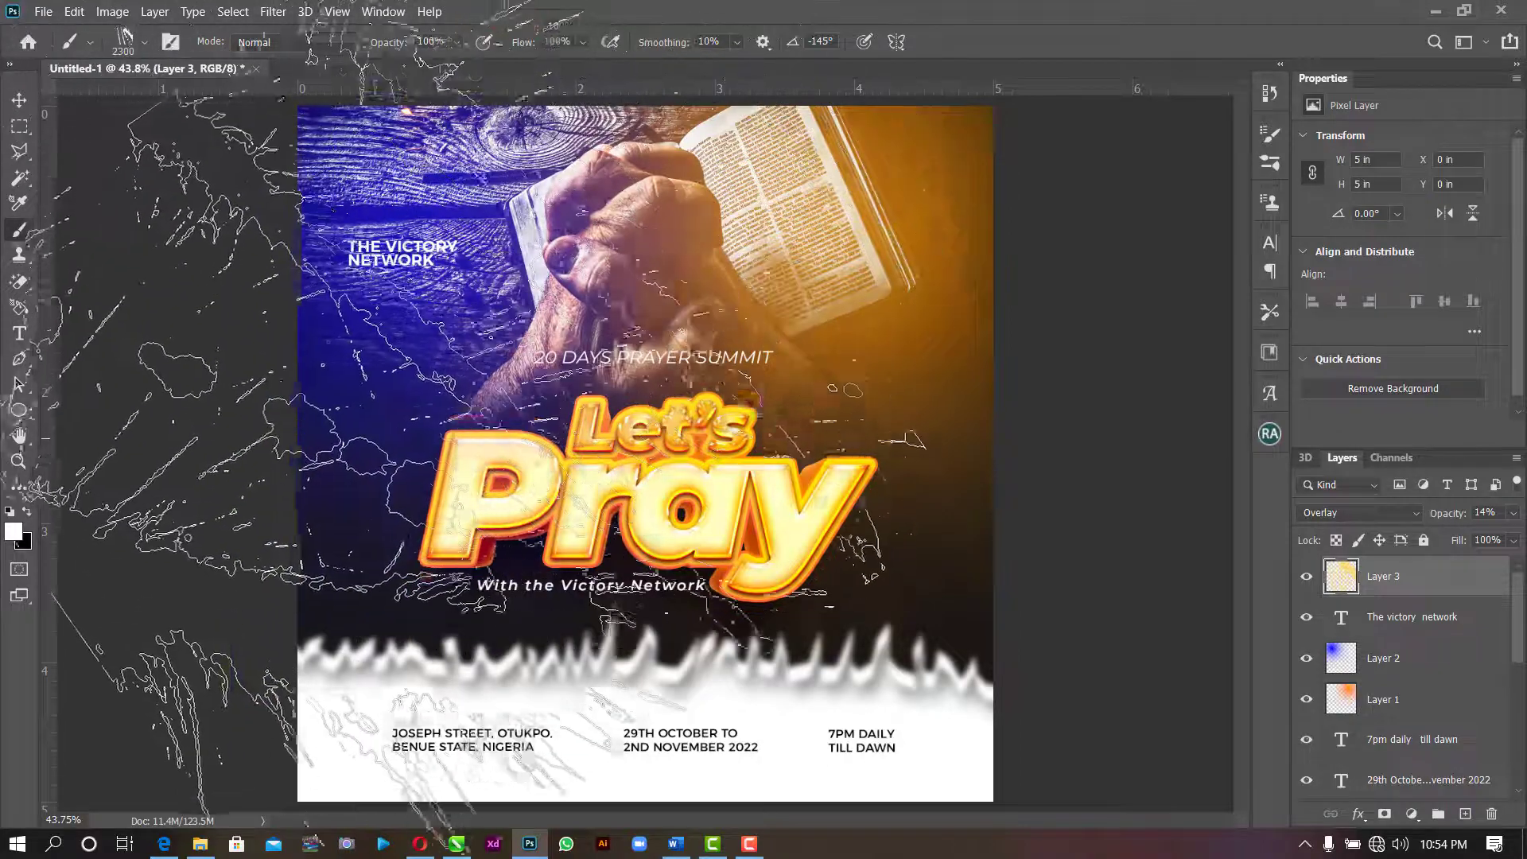
- Reduce the splatter brush to 1800 px, stamp white splatter over the left side of the flyer, and deselect the layer
key(bracketleft)
key(bracketleft)
key(bracketleft)
key(bracketleft)
key(bracketleft)
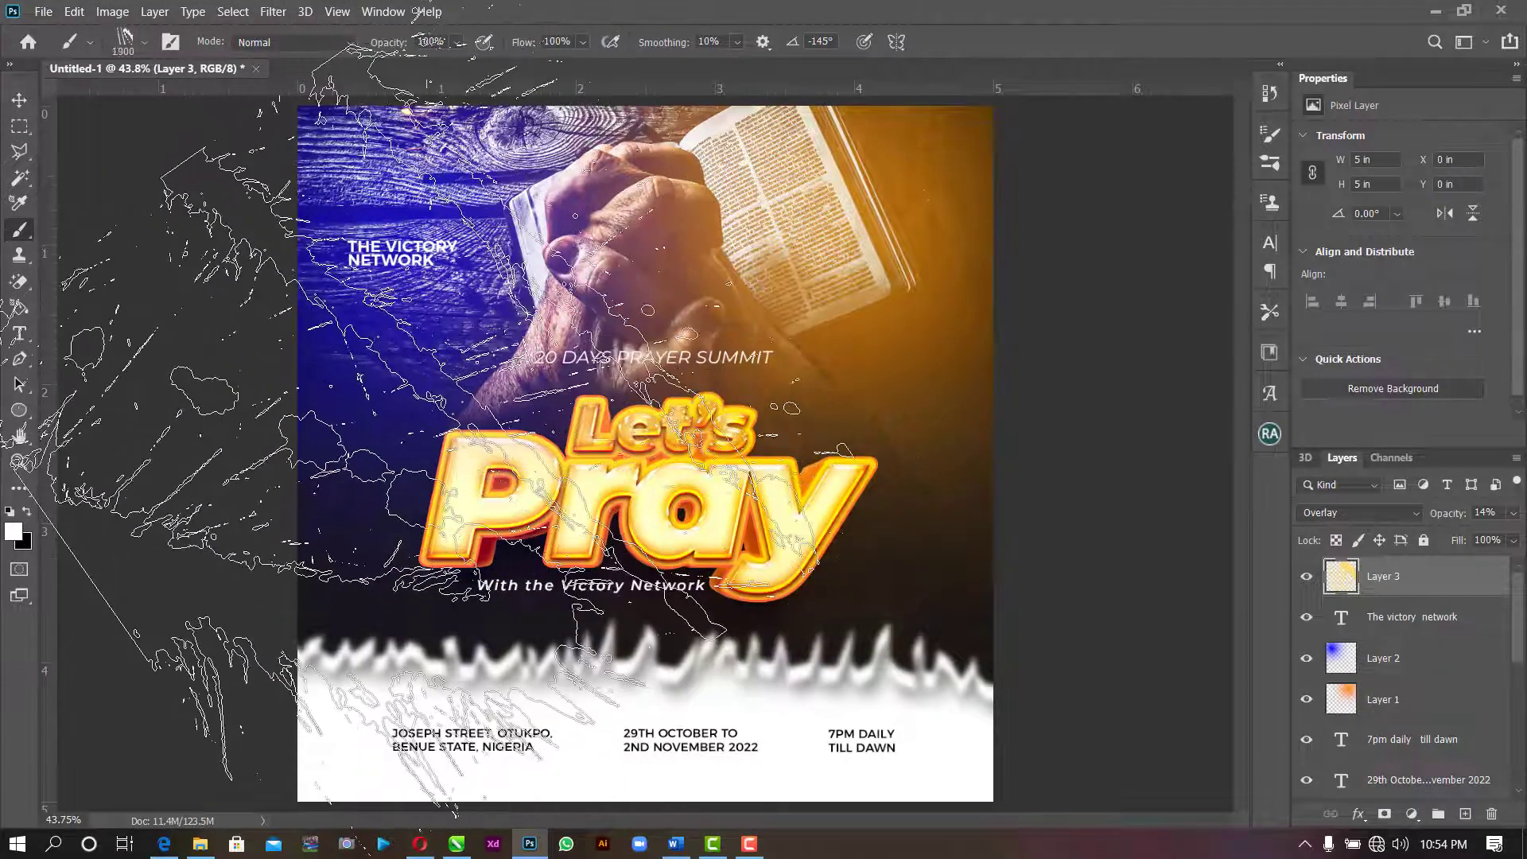
click(405, 390)
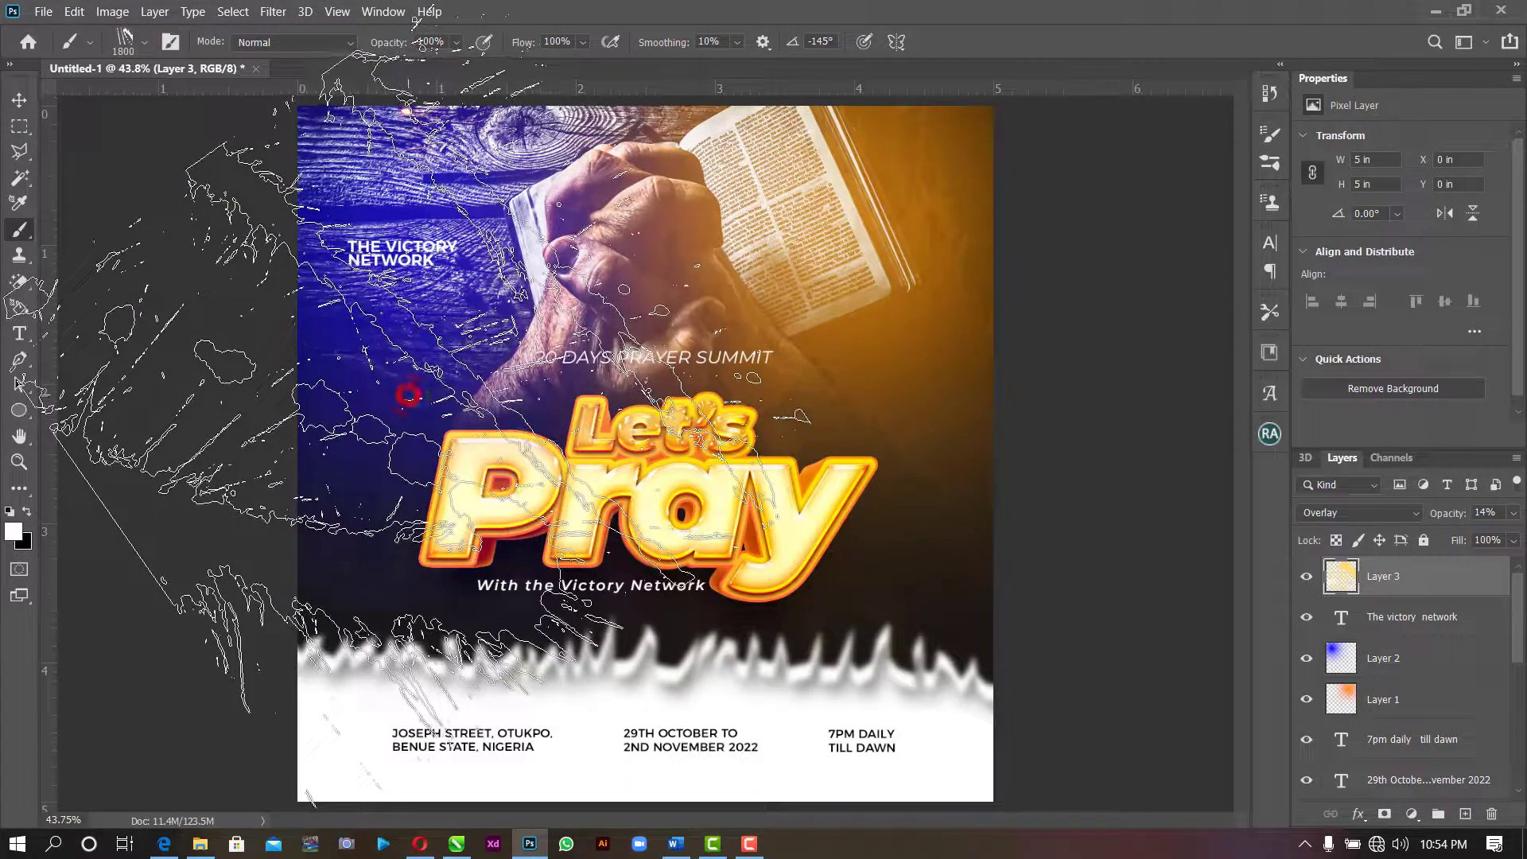
click(401, 301)
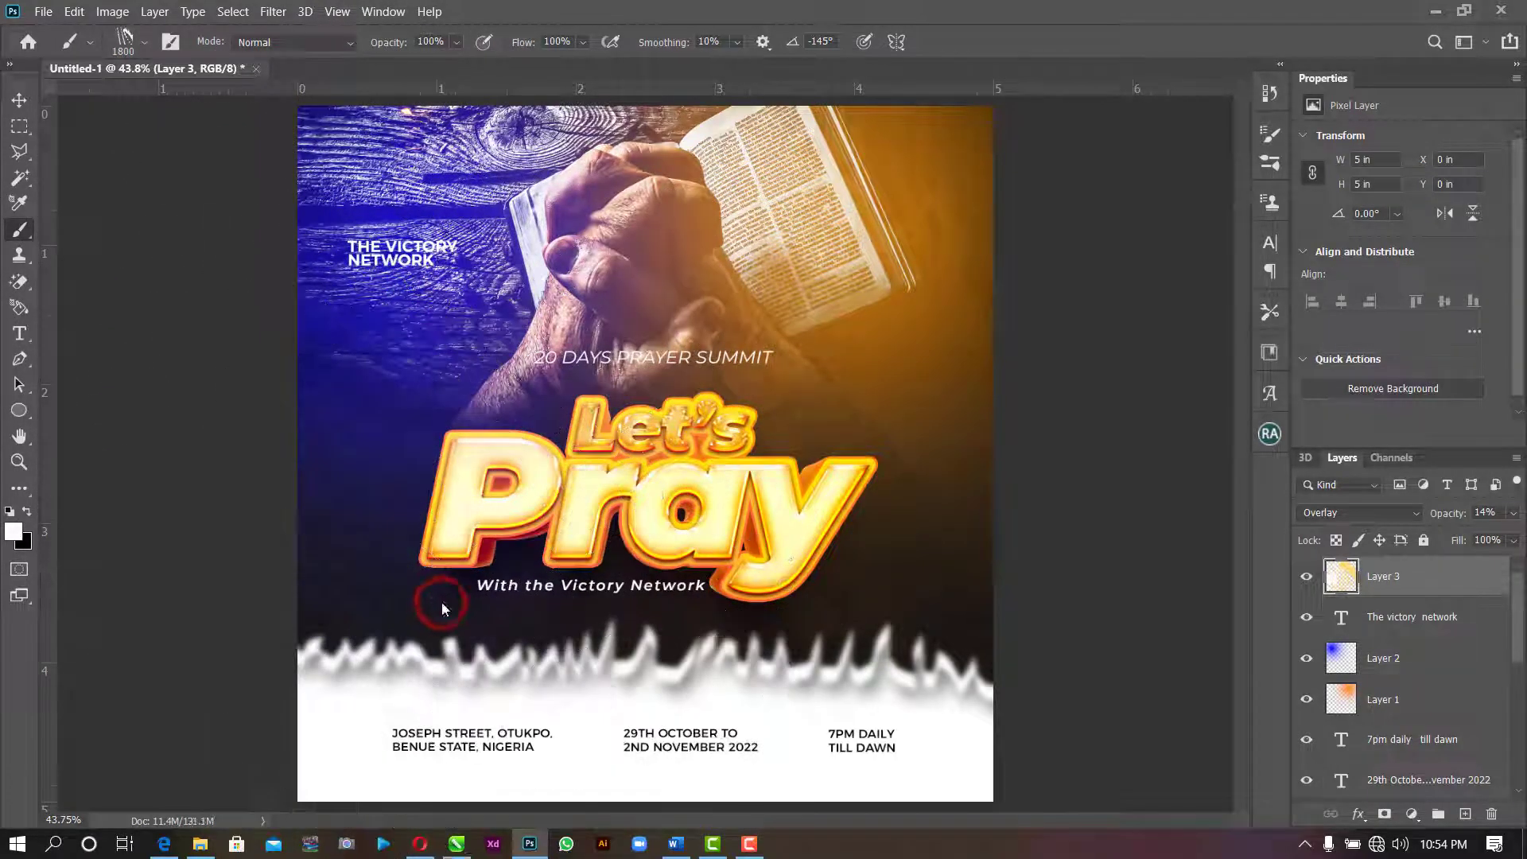
click(20, 100)
click(1084, 262)
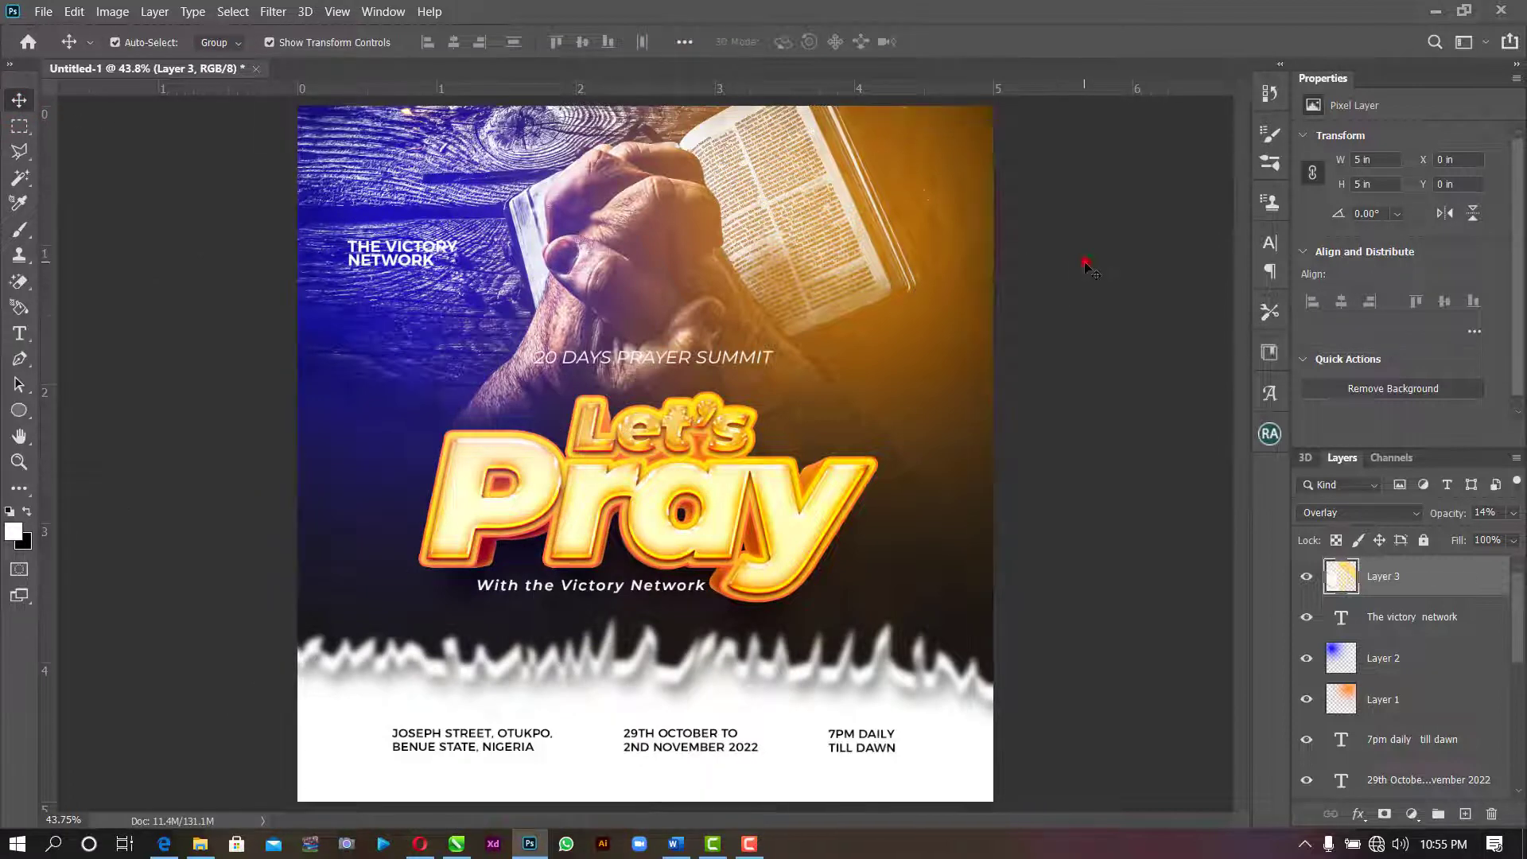
- Draw a small circle, 23 px by 23 px, just left of the "Joseph Street, Otukpo" address text
scroll(487, 799, up, 3)
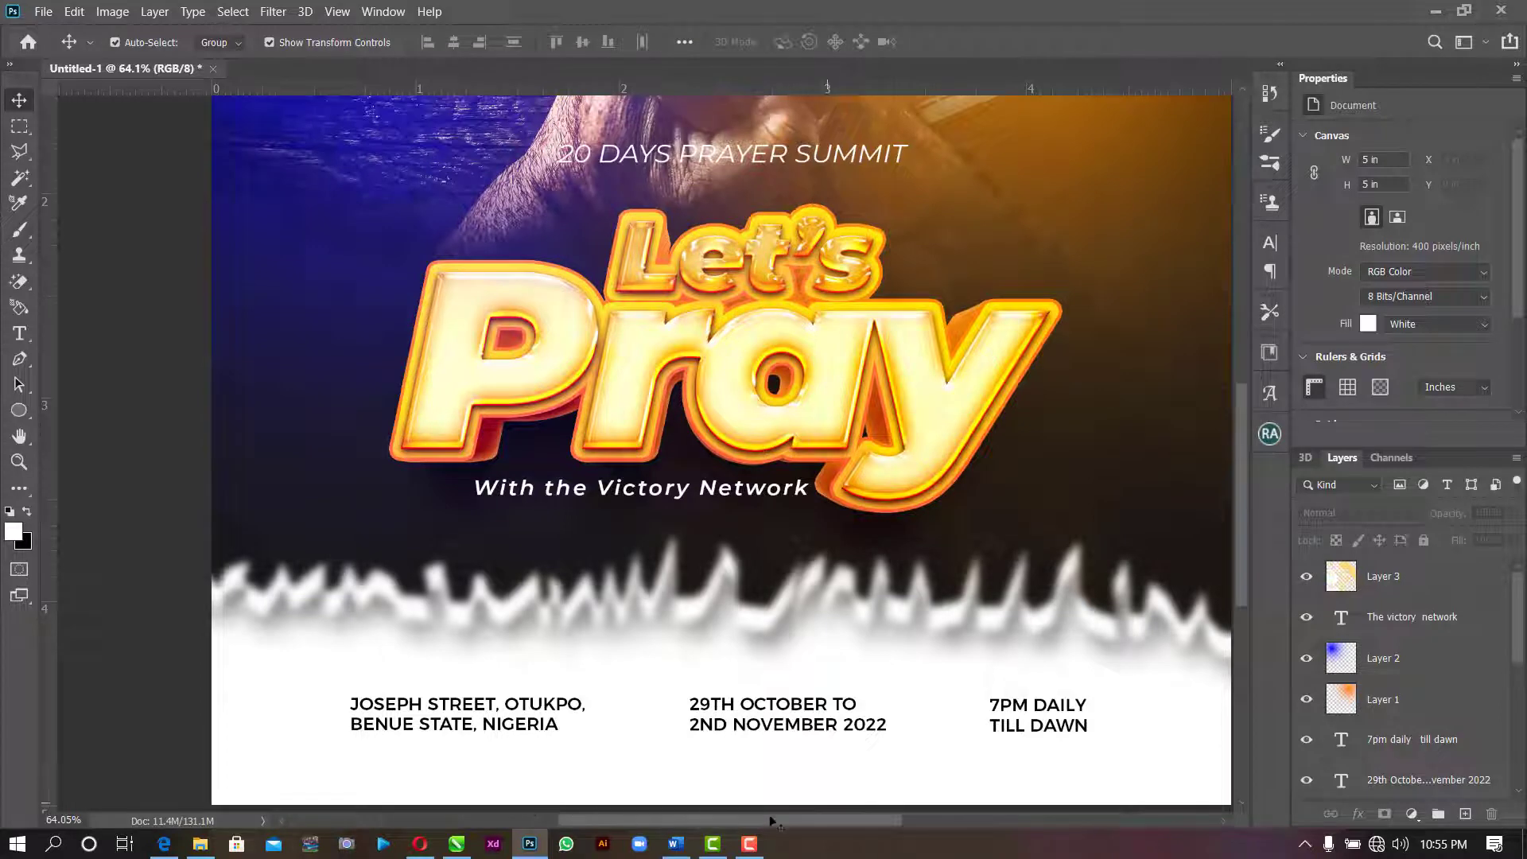
drag(833, 822, 855, 827)
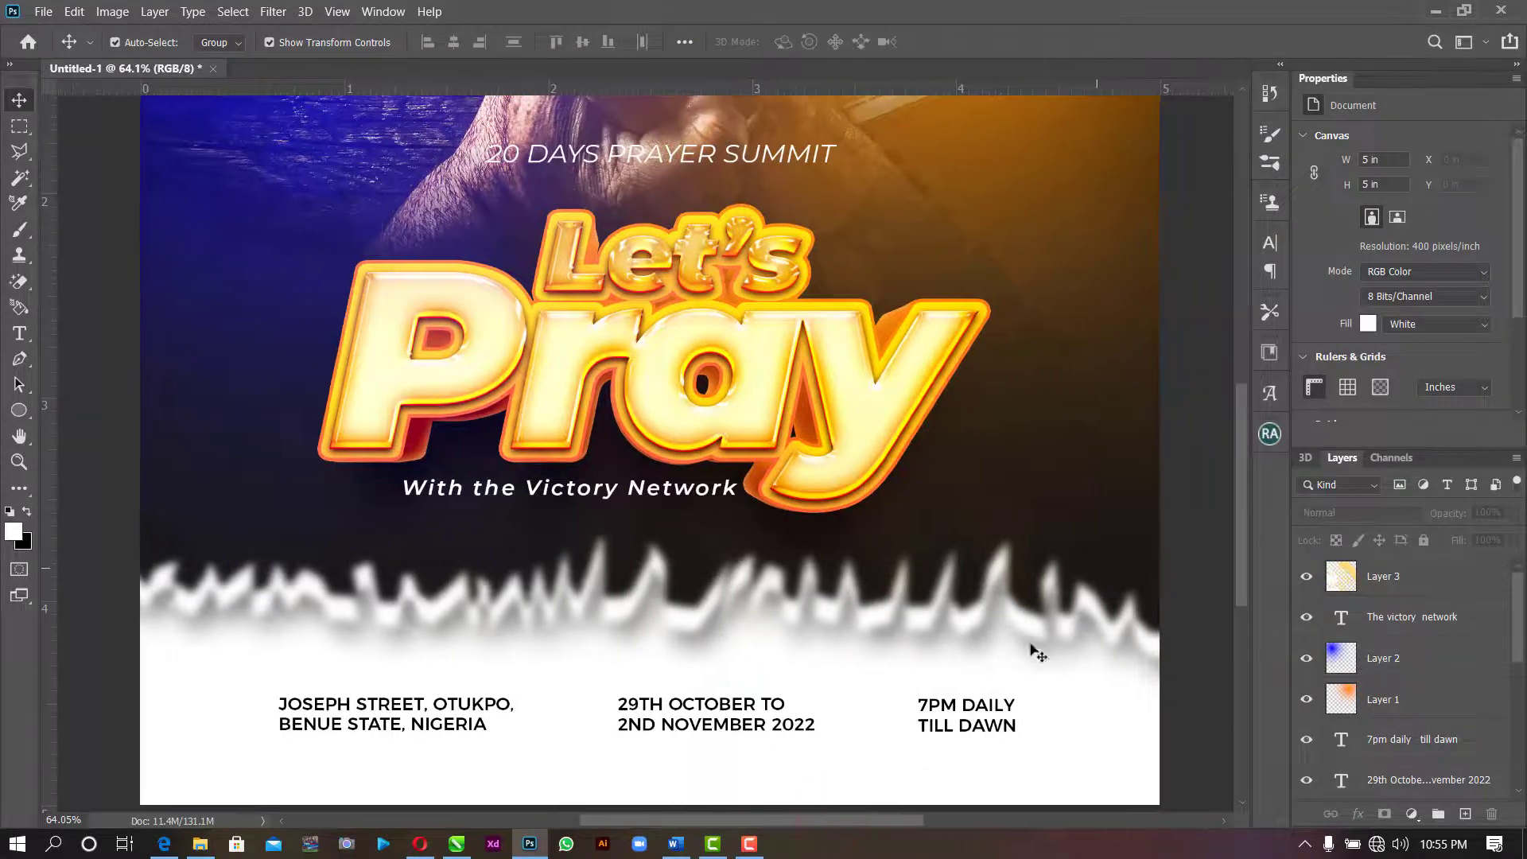
drag(1241, 434, 1243, 454)
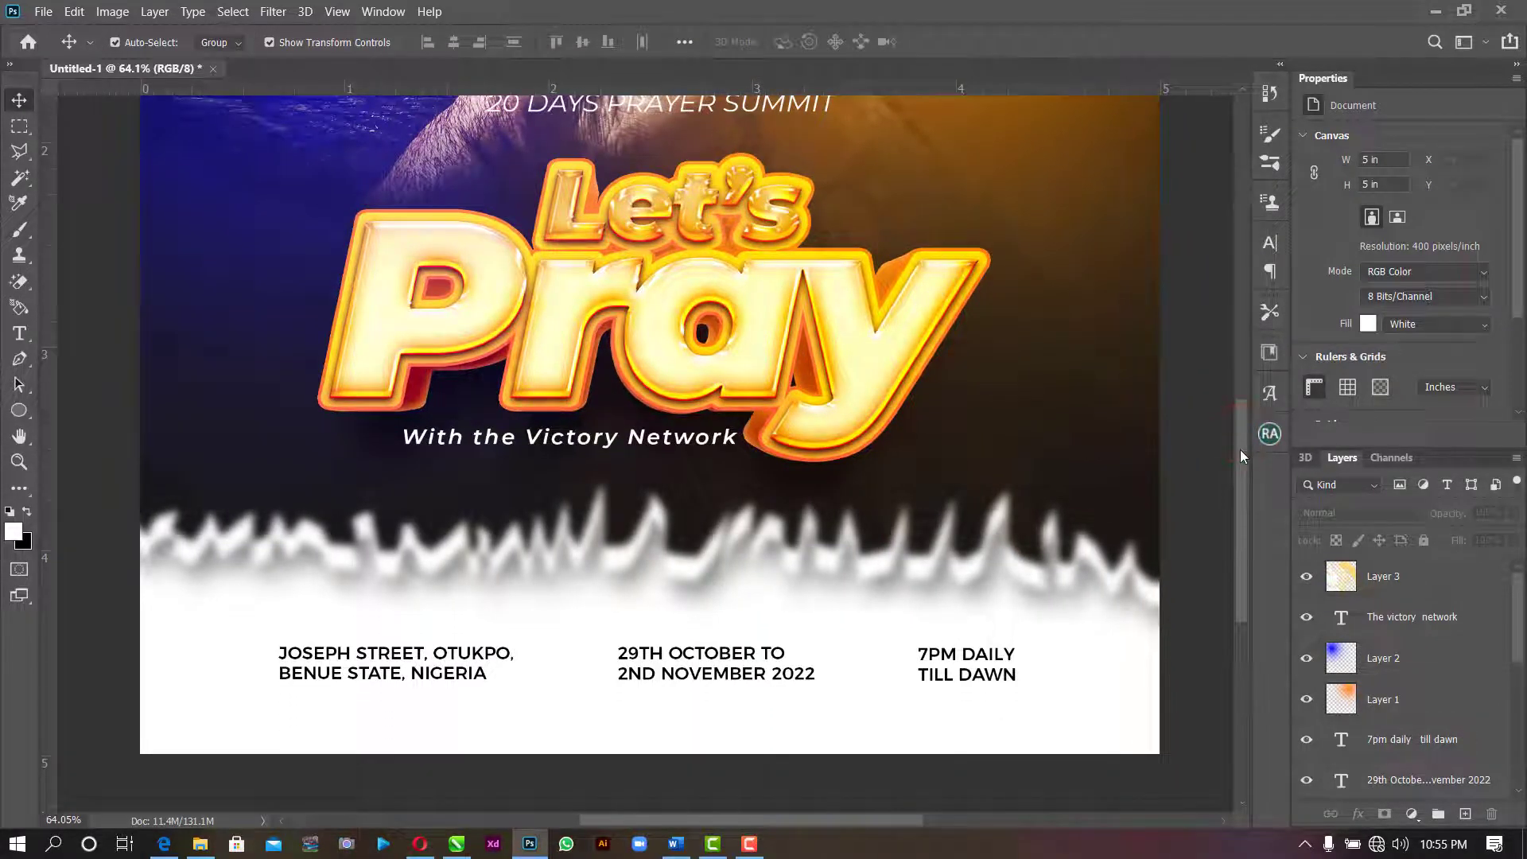
click(17, 412)
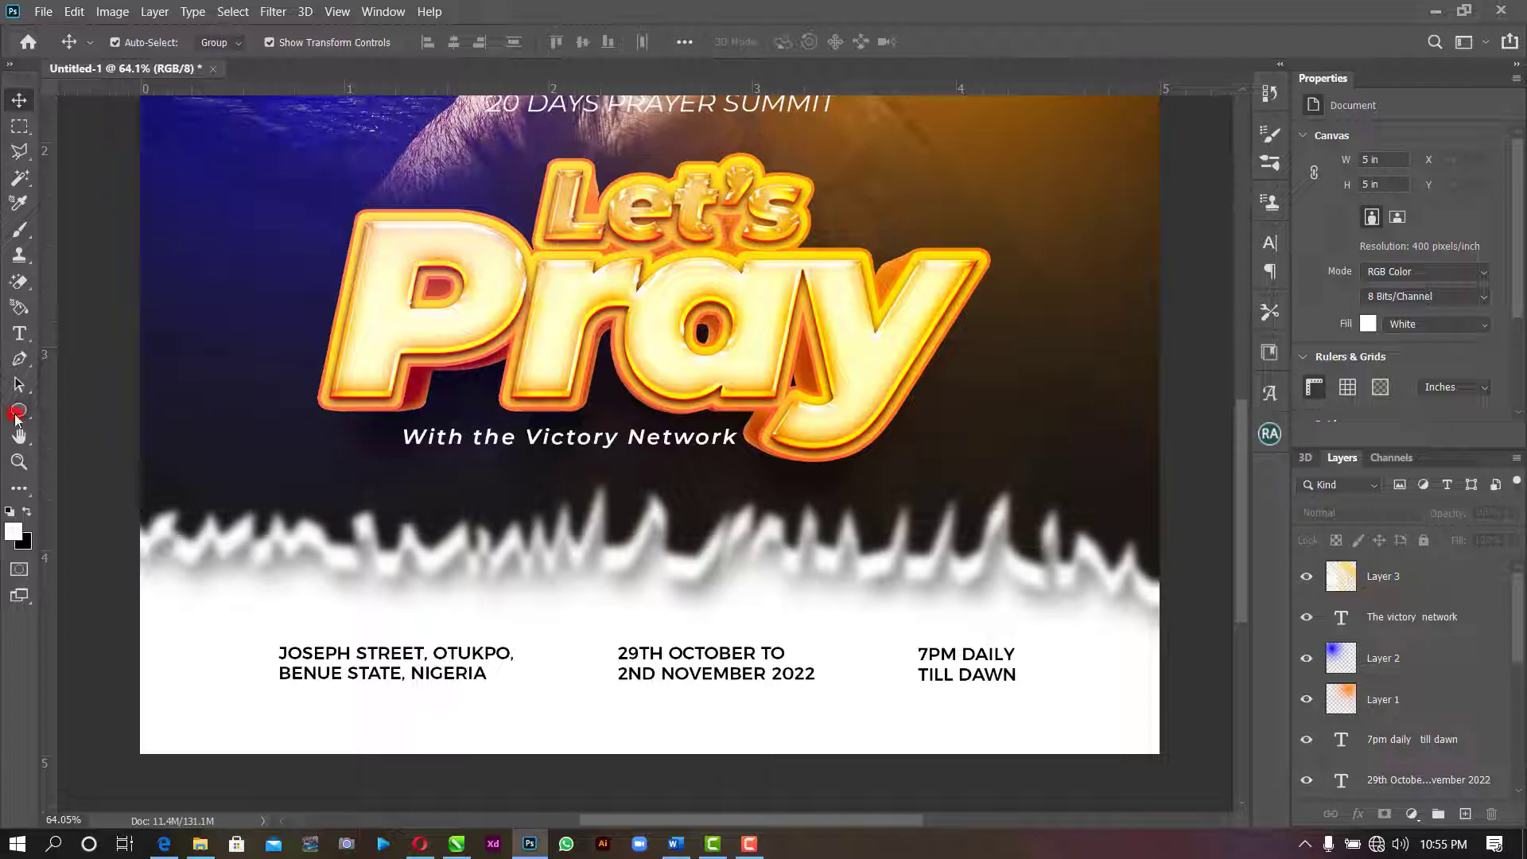
click(263, 654)
drag(263, 654, 271, 671)
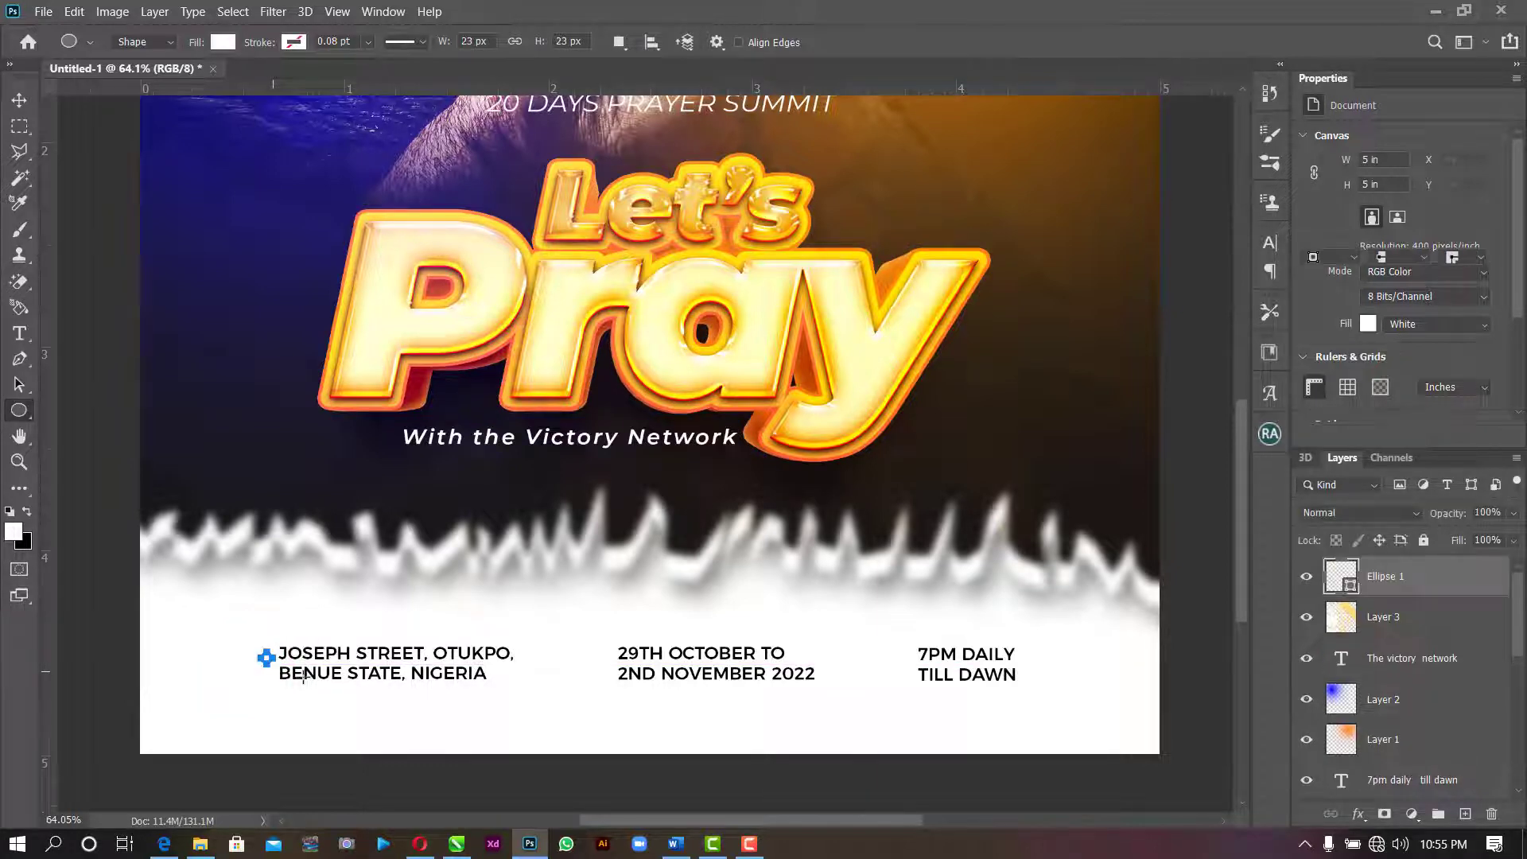
- Fill the small circle beside the address text with the recently used red
scroll(293, 688, up, 5)
click(223, 41)
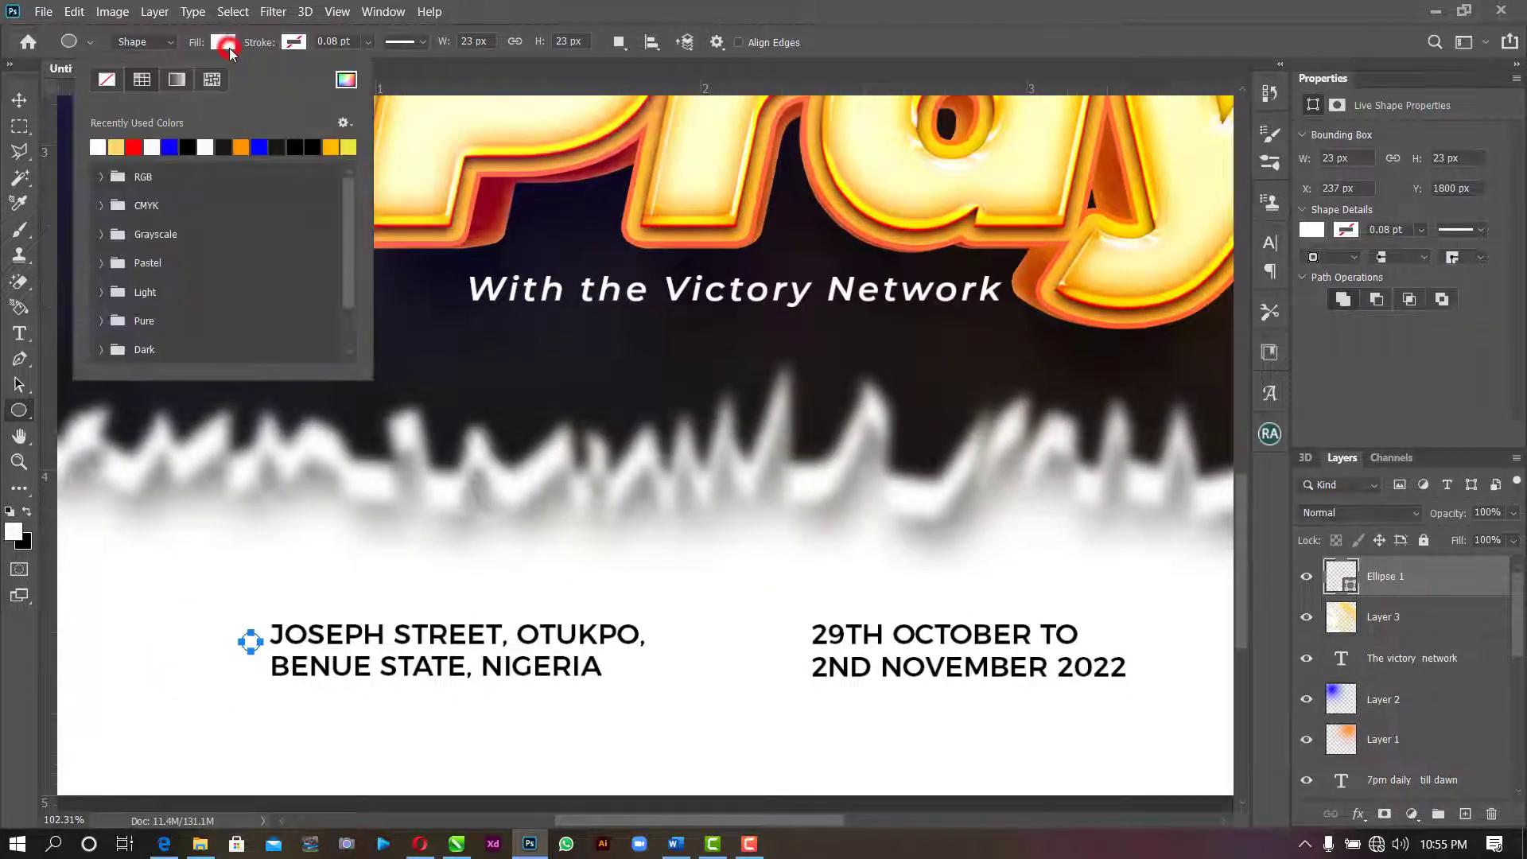
click(123, 147)
click(17, 98)
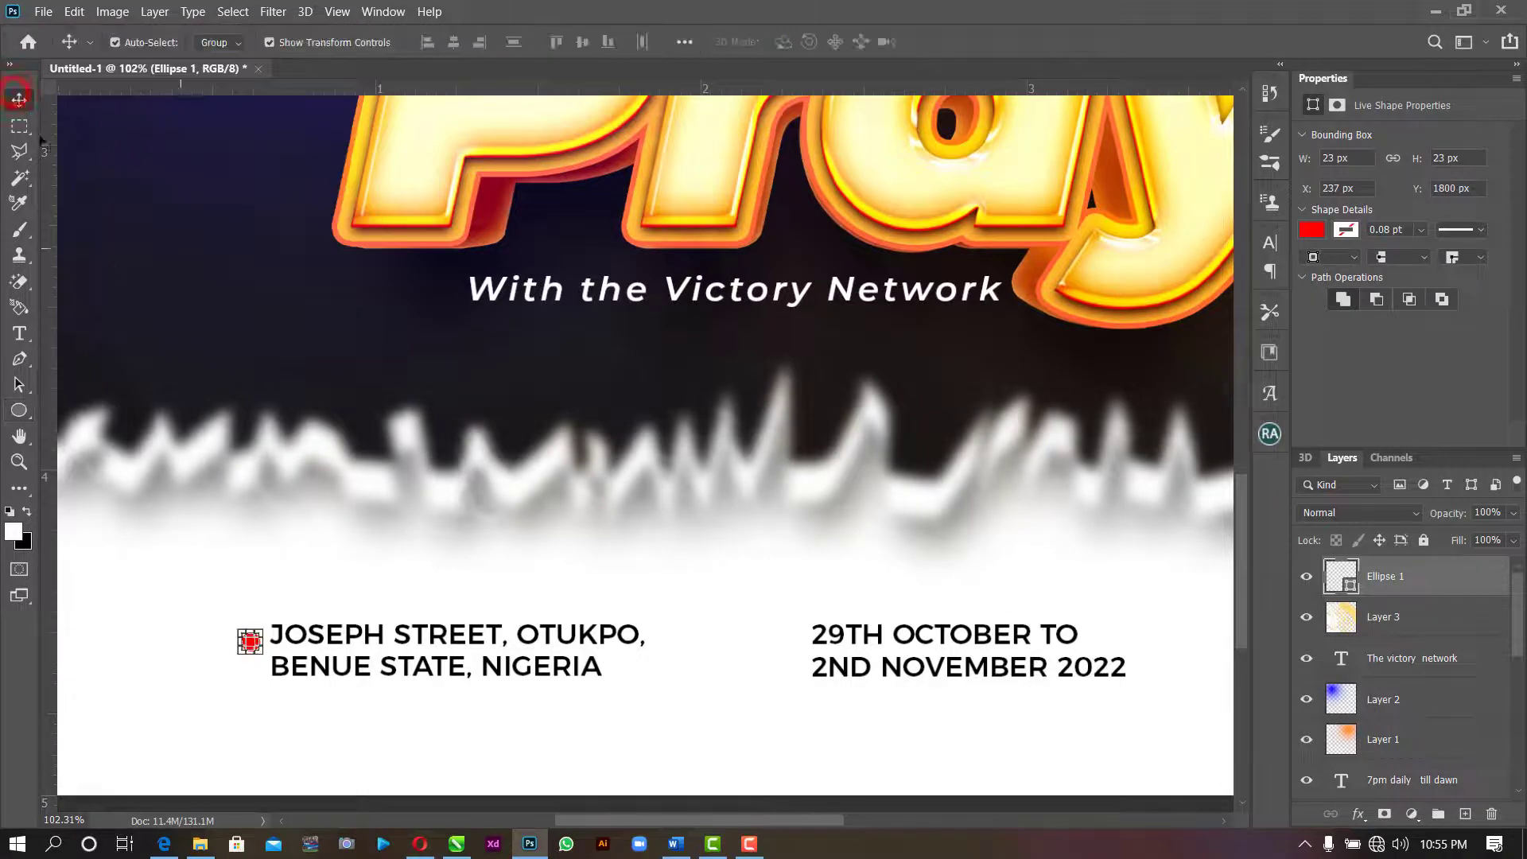
- Nudge the red circle up and align its top edge with the address text, then deselect both
key(Up)
key(Up)
key(Up)
key(Up)
key(Up)
key(Up)
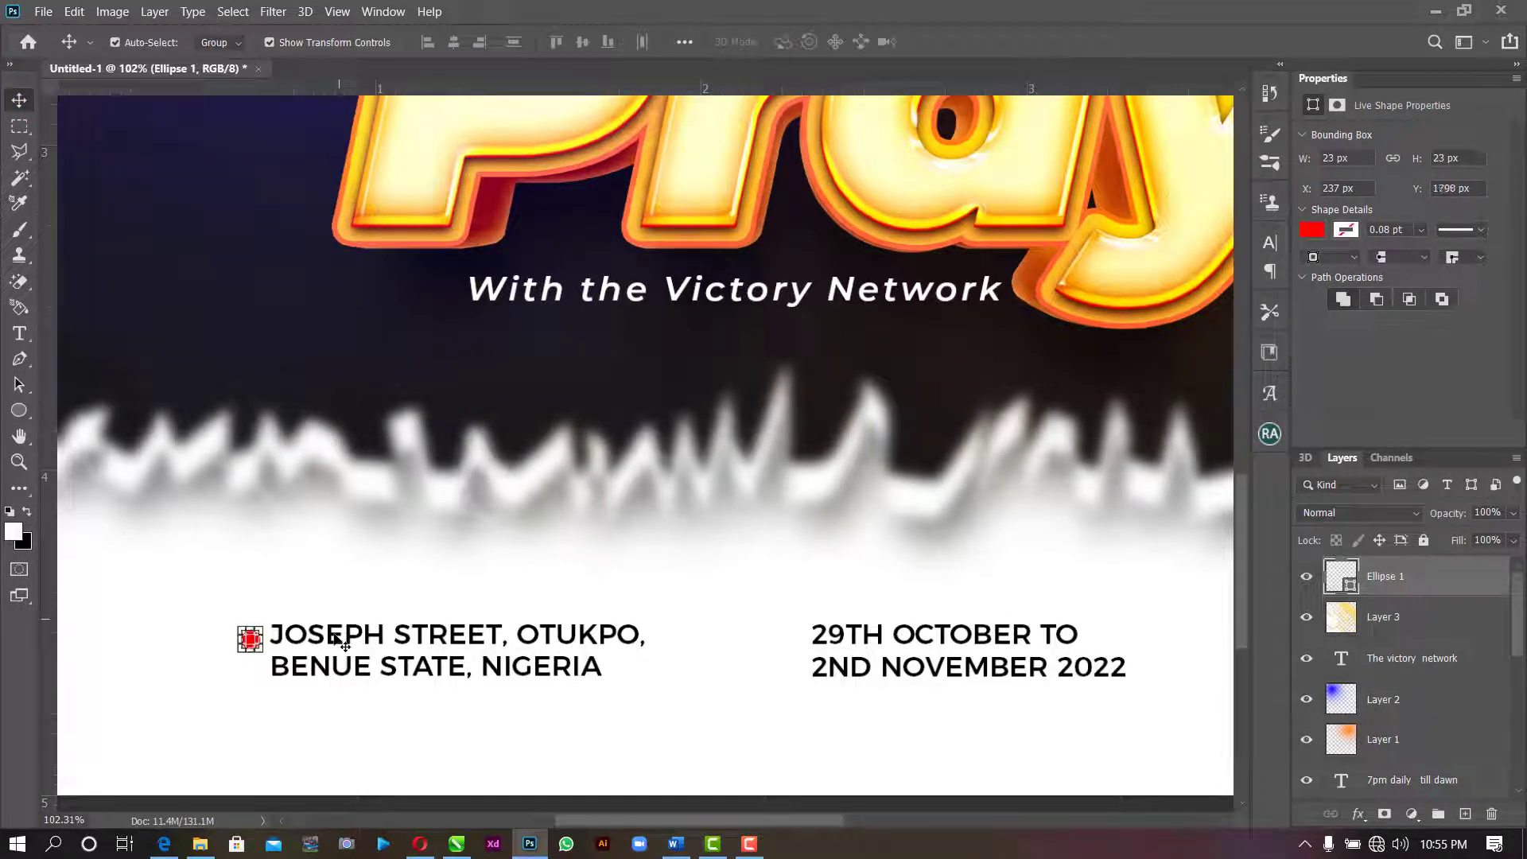
shift+click(334, 635)
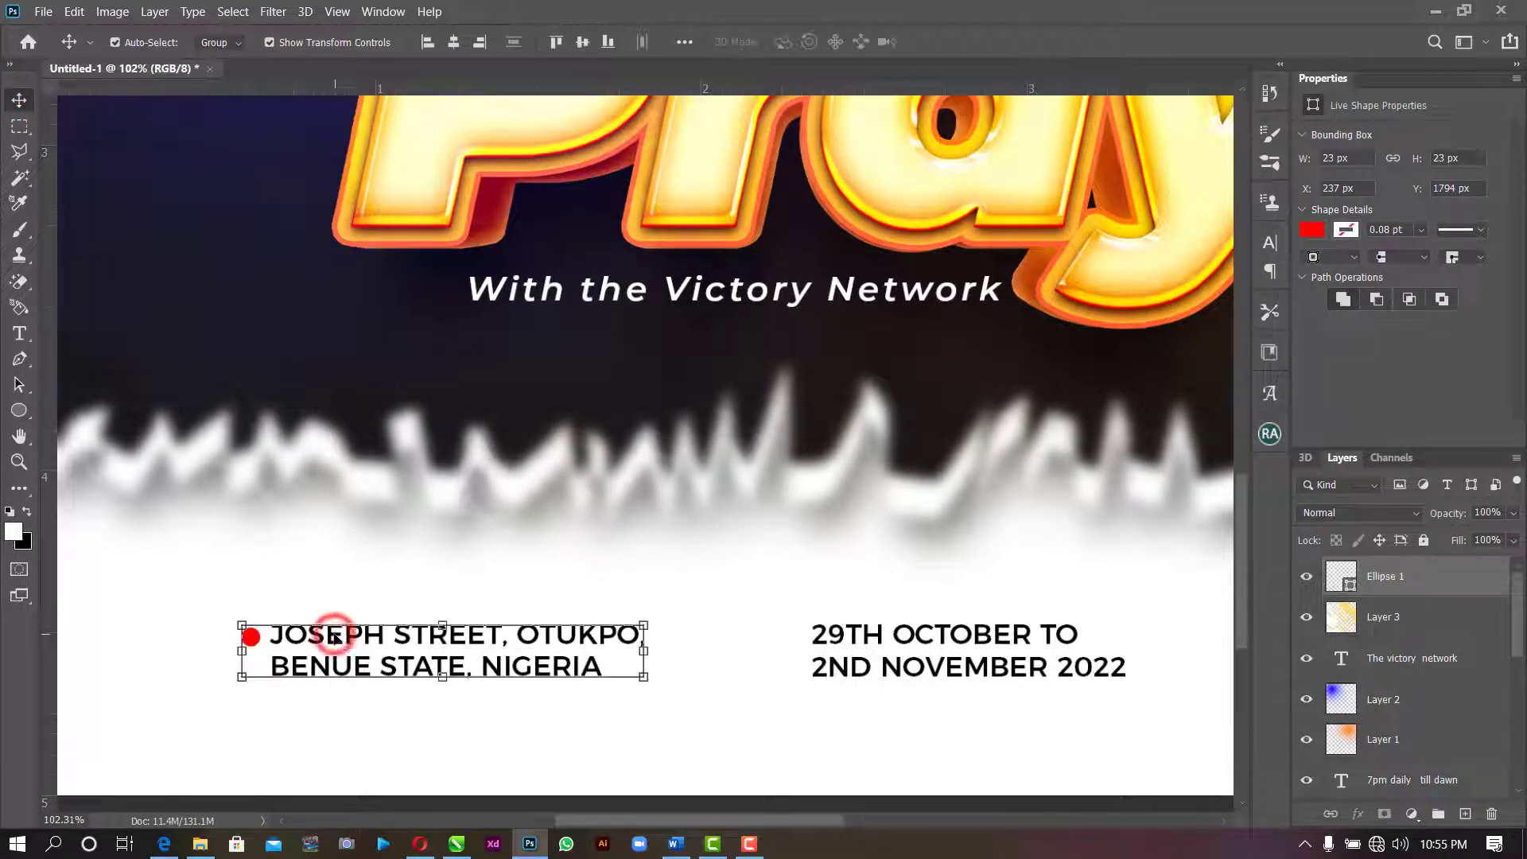
click(559, 44)
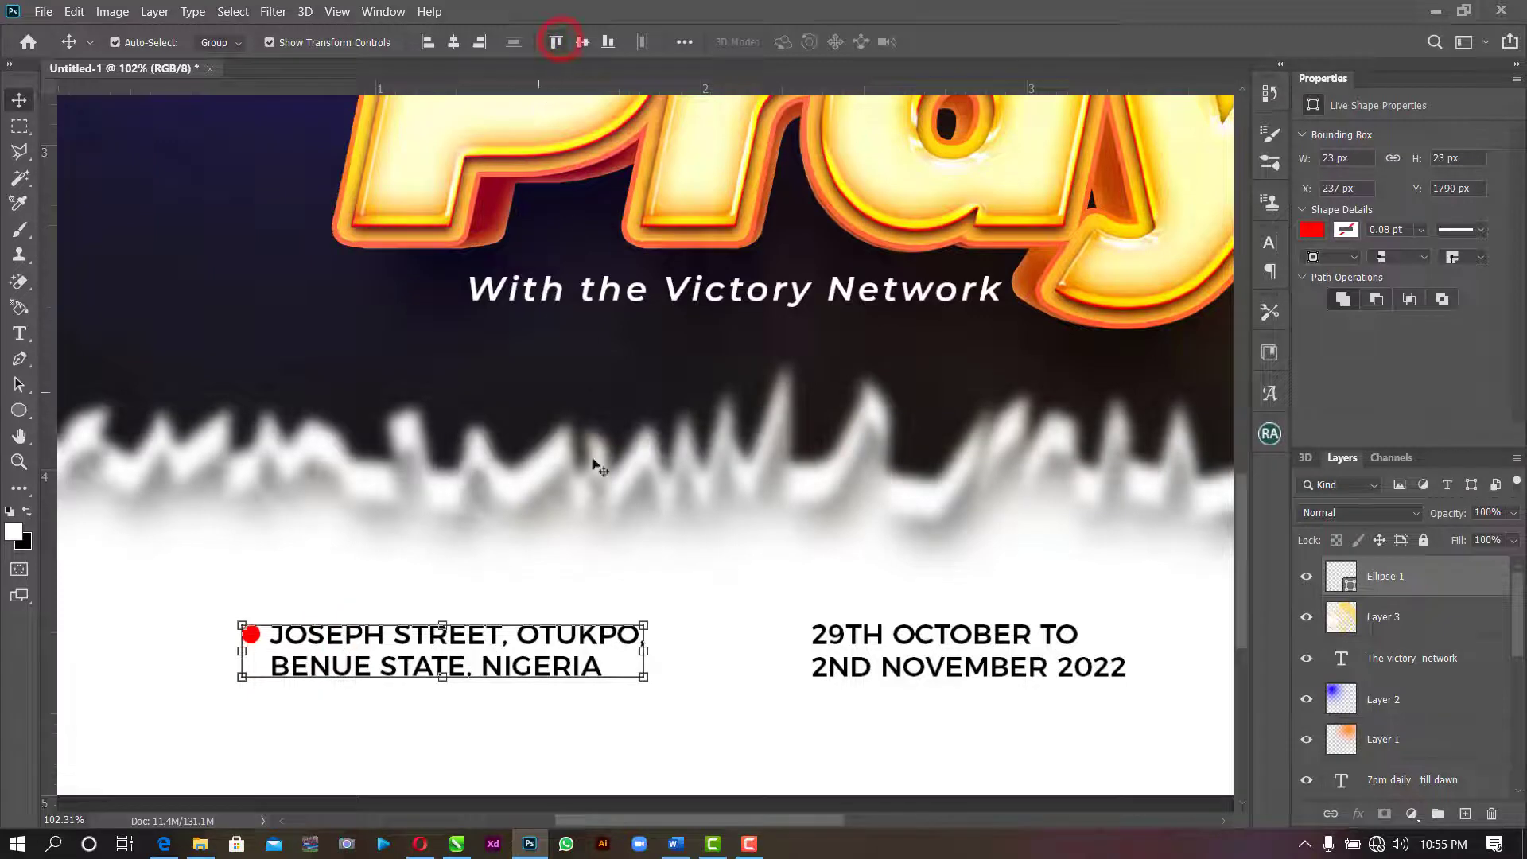
click(595, 513)
- Duplicate the red circle horizontally to just before the "29th October to 2nd November 2022" text, at X 902 px
click(251, 635)
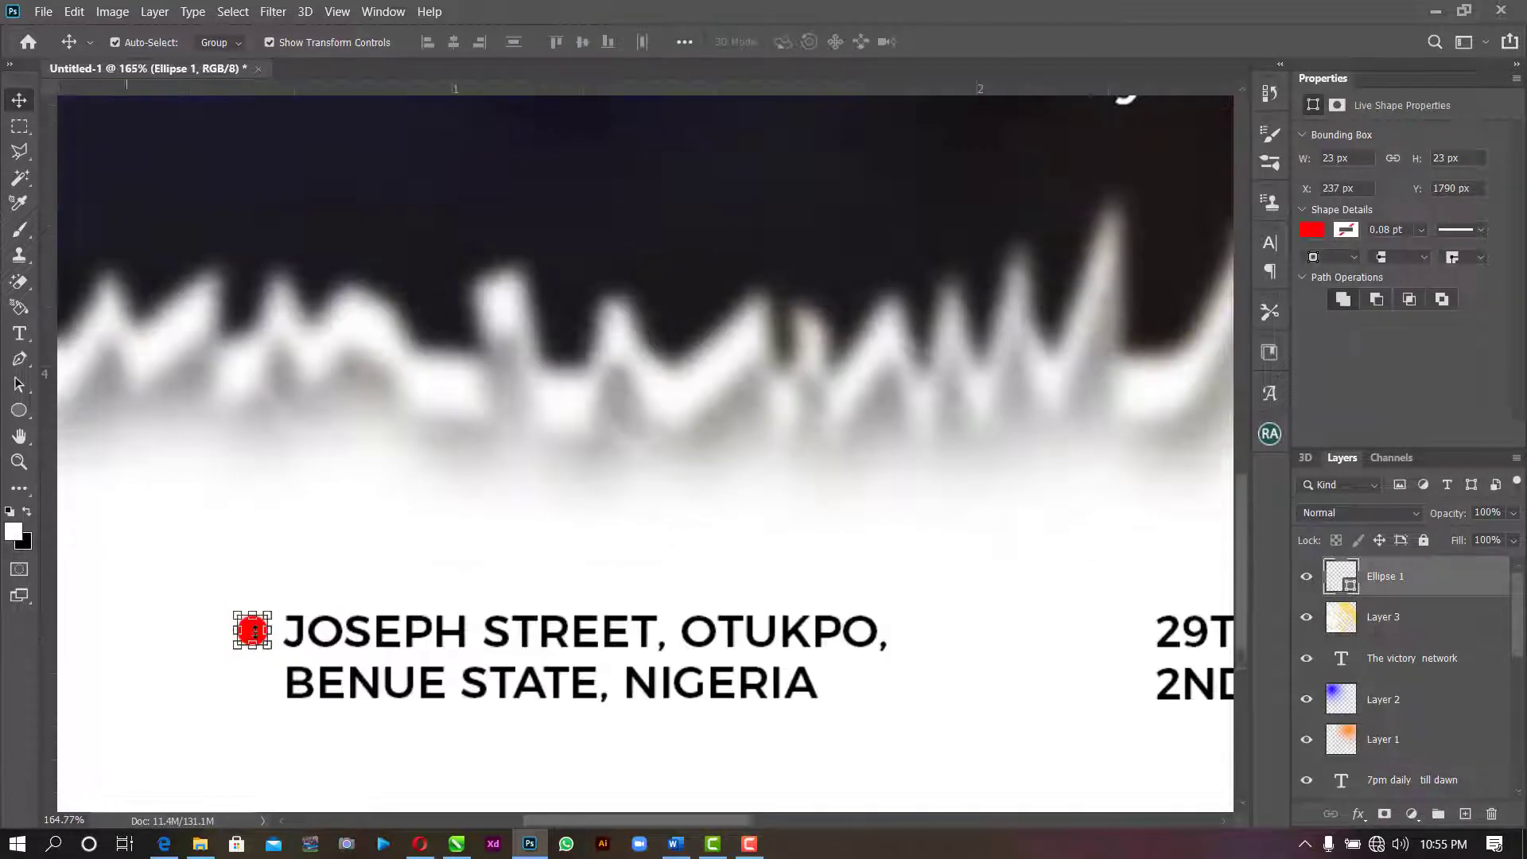
scroll(253, 638, up, 3)
drag(253, 635, 1133, 659)
scroll(994, 682, down, 4)
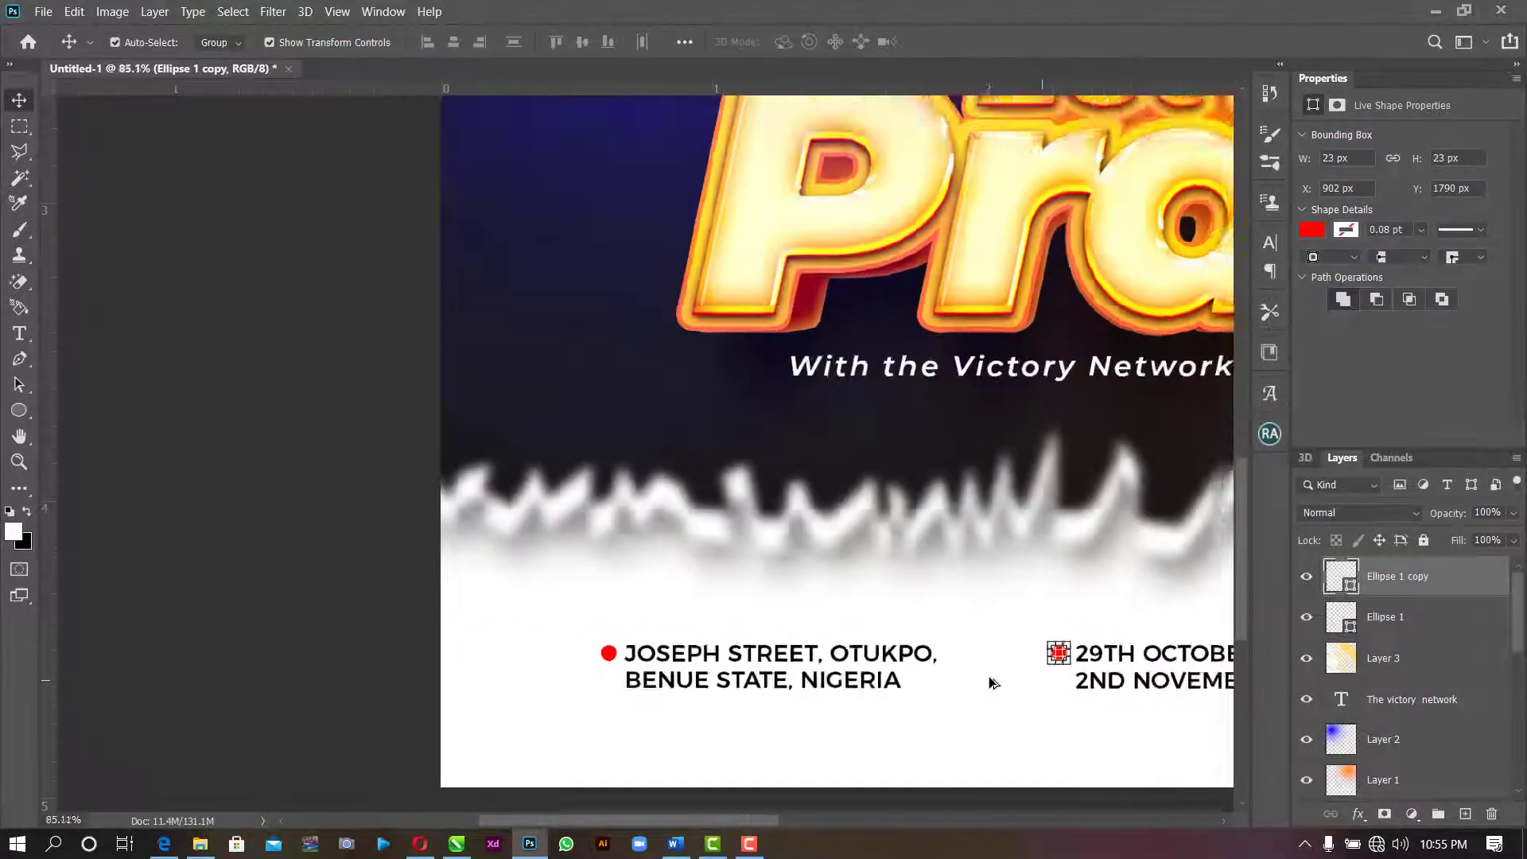
- Duplicate the date's red circle horizontally to just before the "7pm daily till dawn" text, at X 1492 px, and fit the flyer on screen
scroll(717, 729, up, 1)
scroll(715, 729, up, 6)
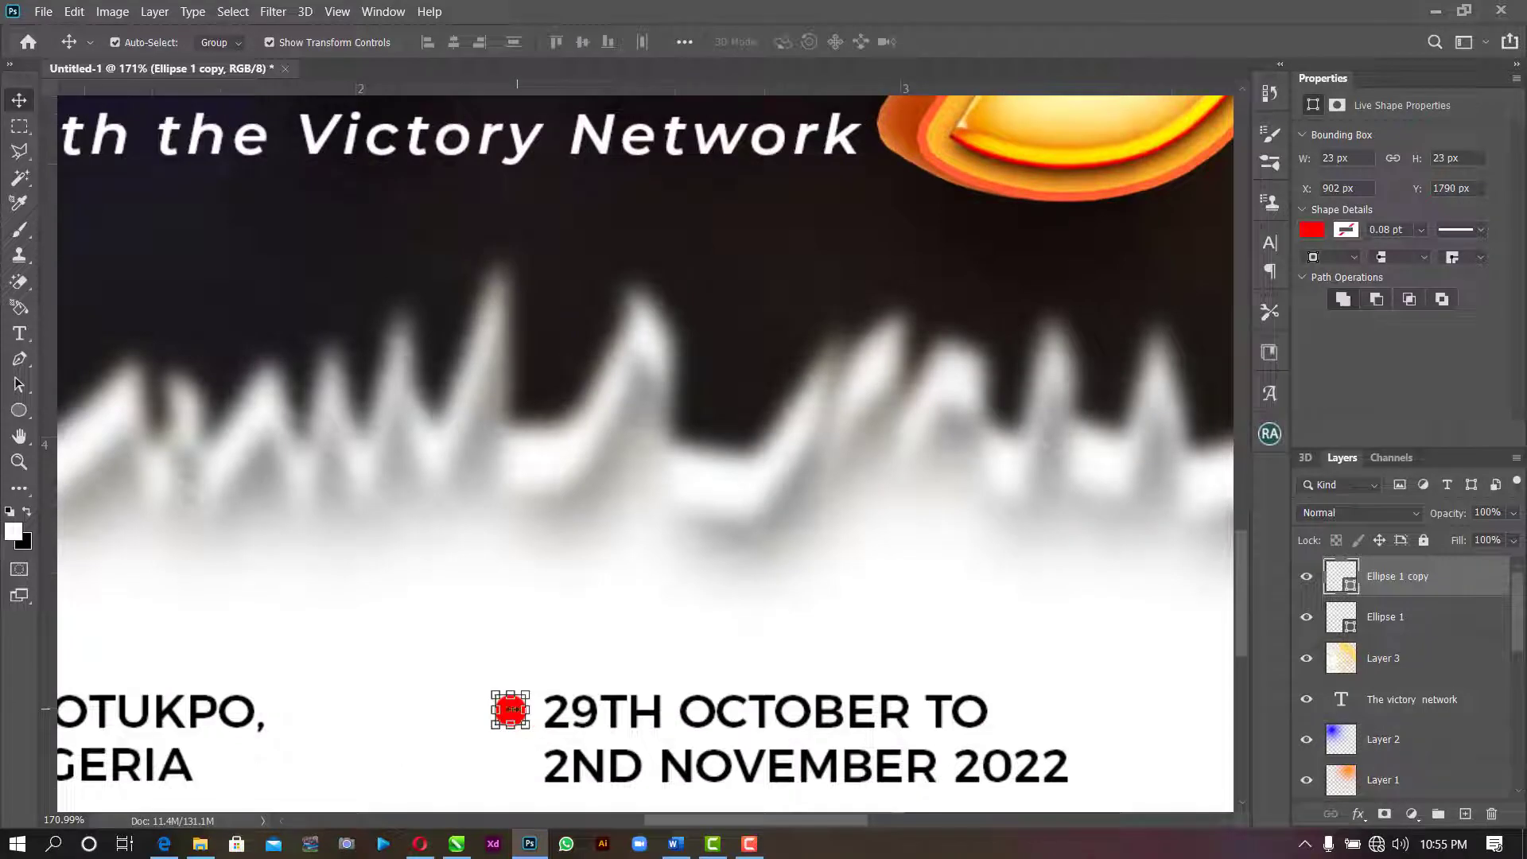
drag(510, 710, 1145, 718)
scroll(1144, 718, down, 6)
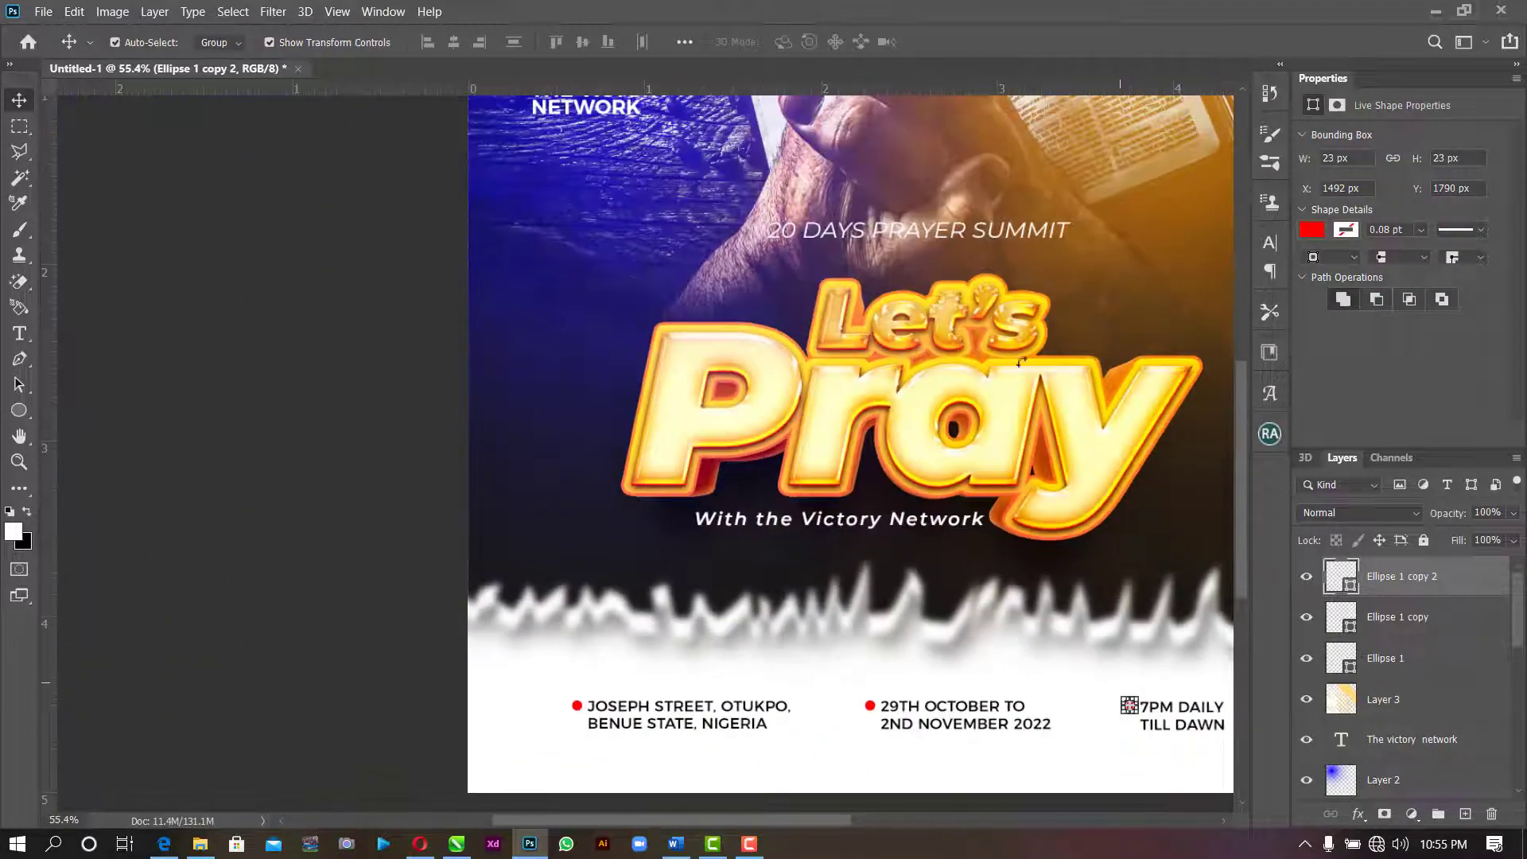
key(z)
right_click(1010, 325)
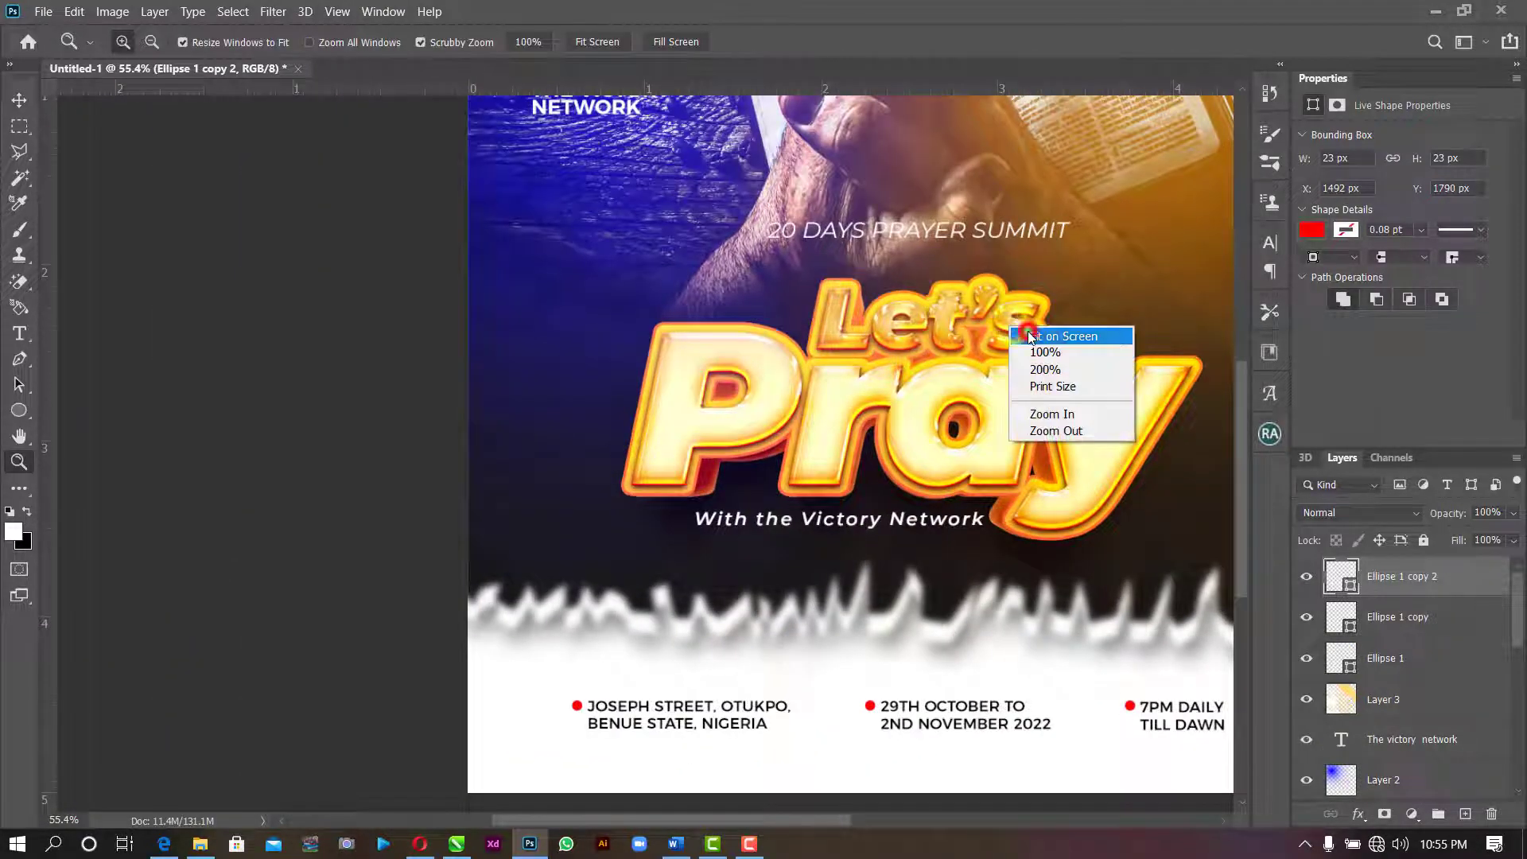
click(1027, 331)
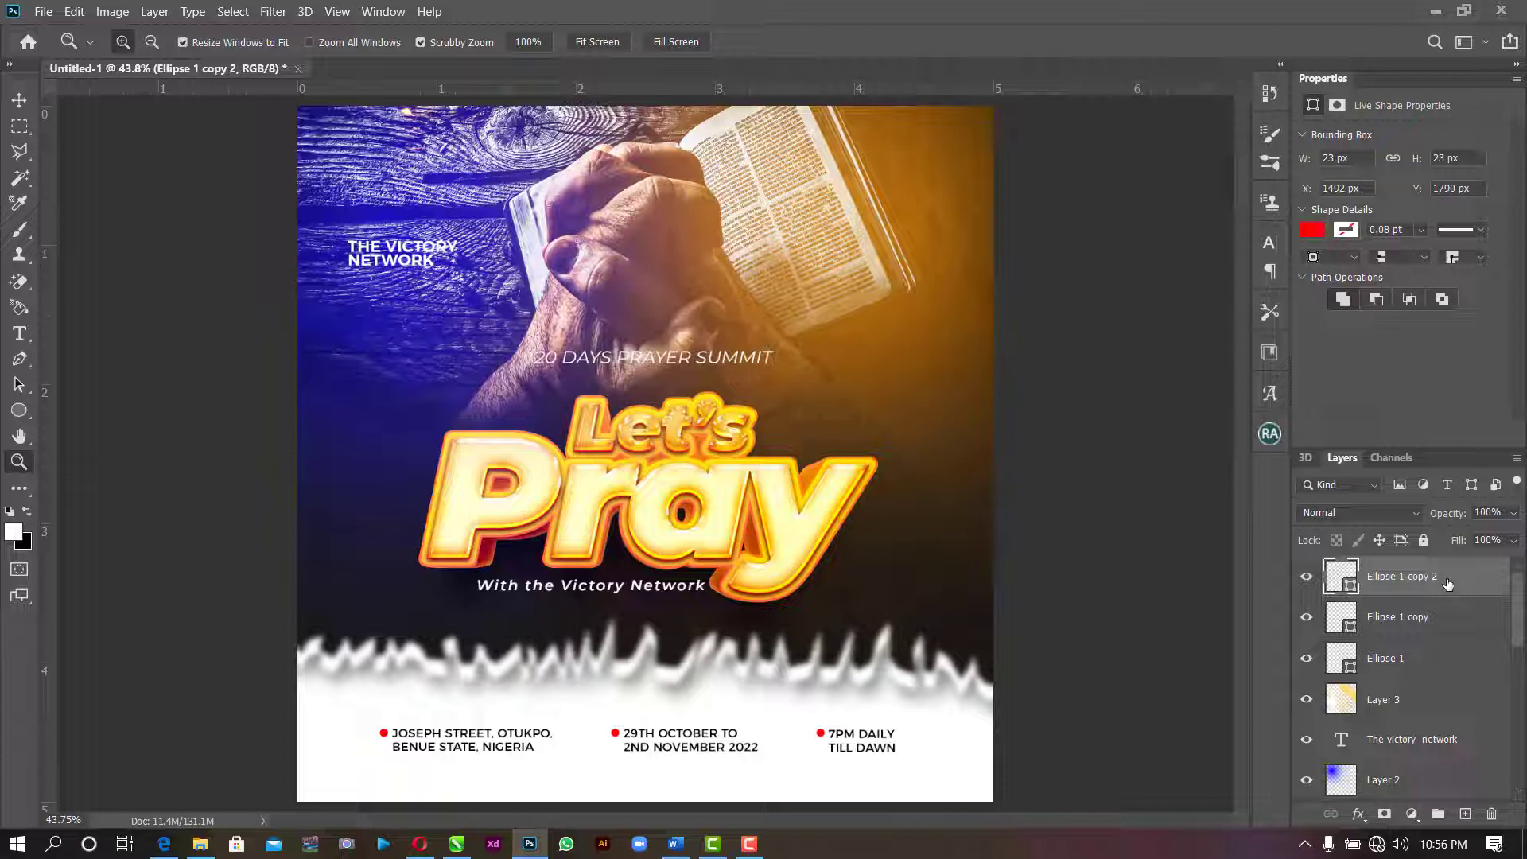
- Stamp all visible layers into a new top layer and add a Color Lookup adjustment above it
key(ctrl+alt+shift+e)
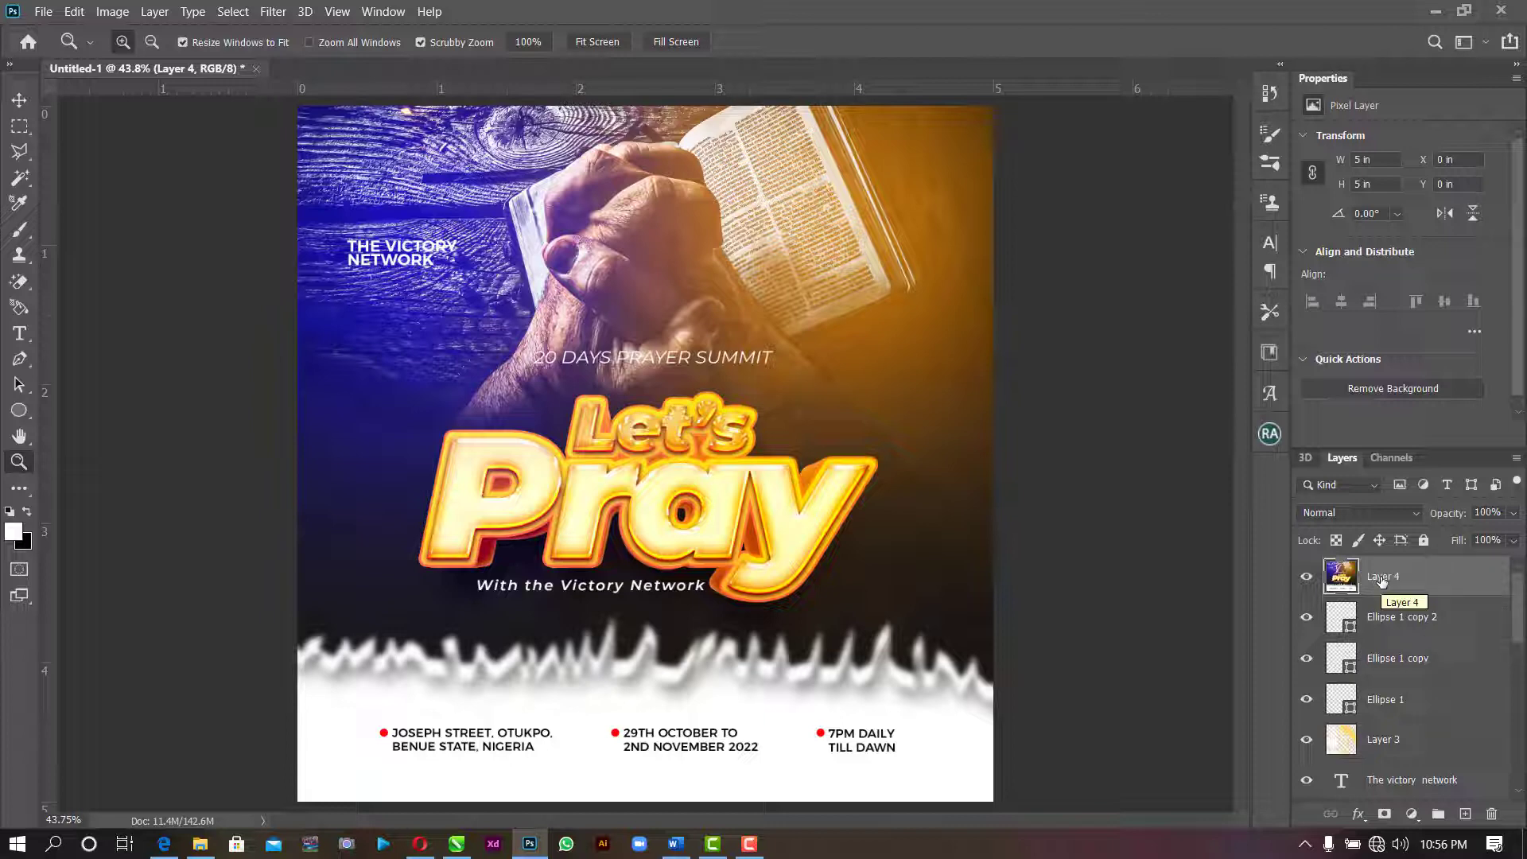
click(1406, 821)
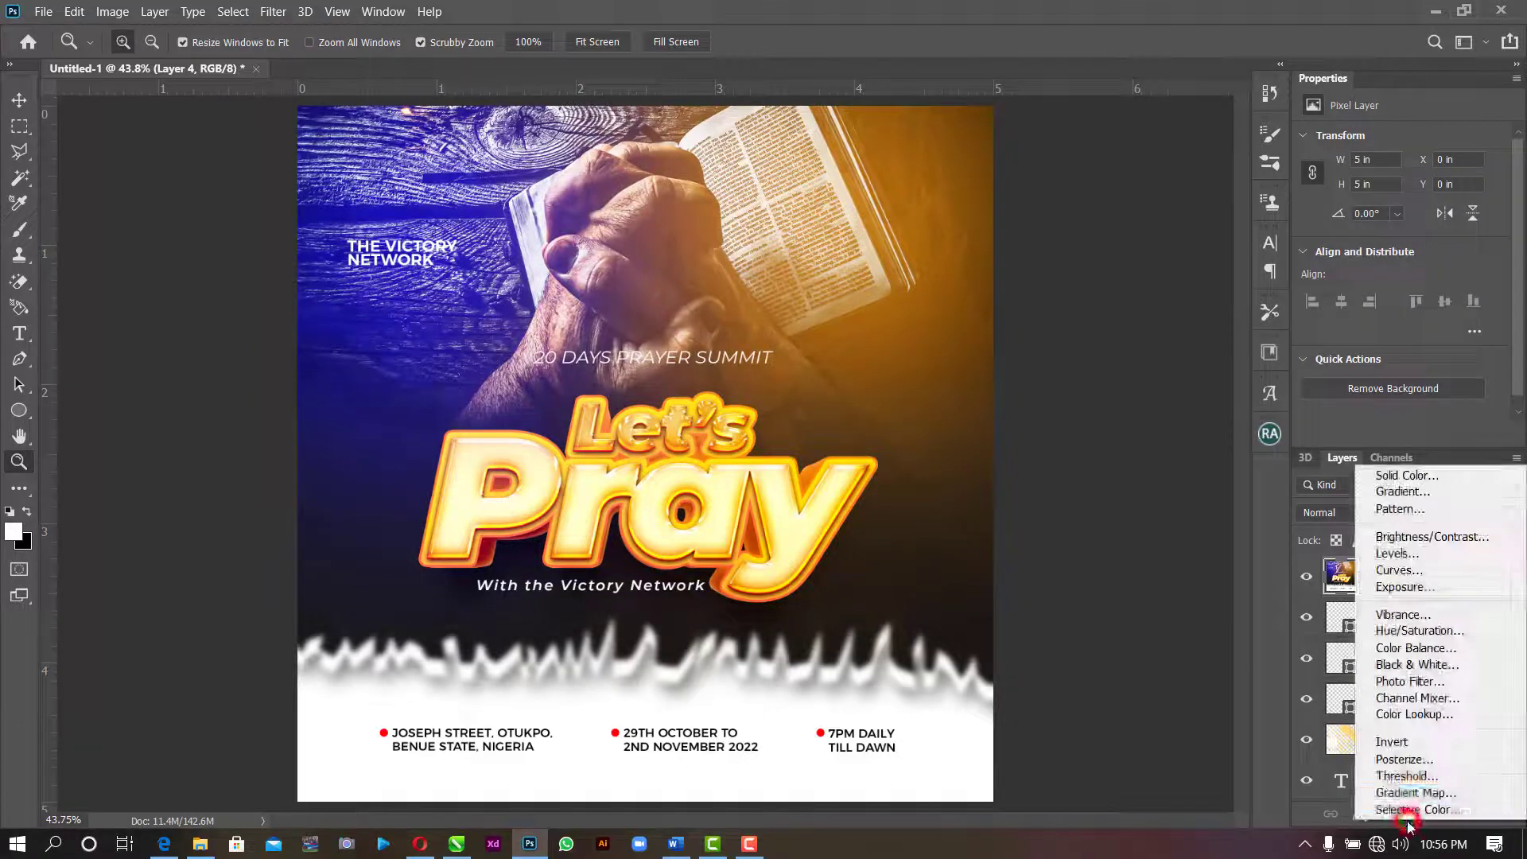
click(1428, 714)
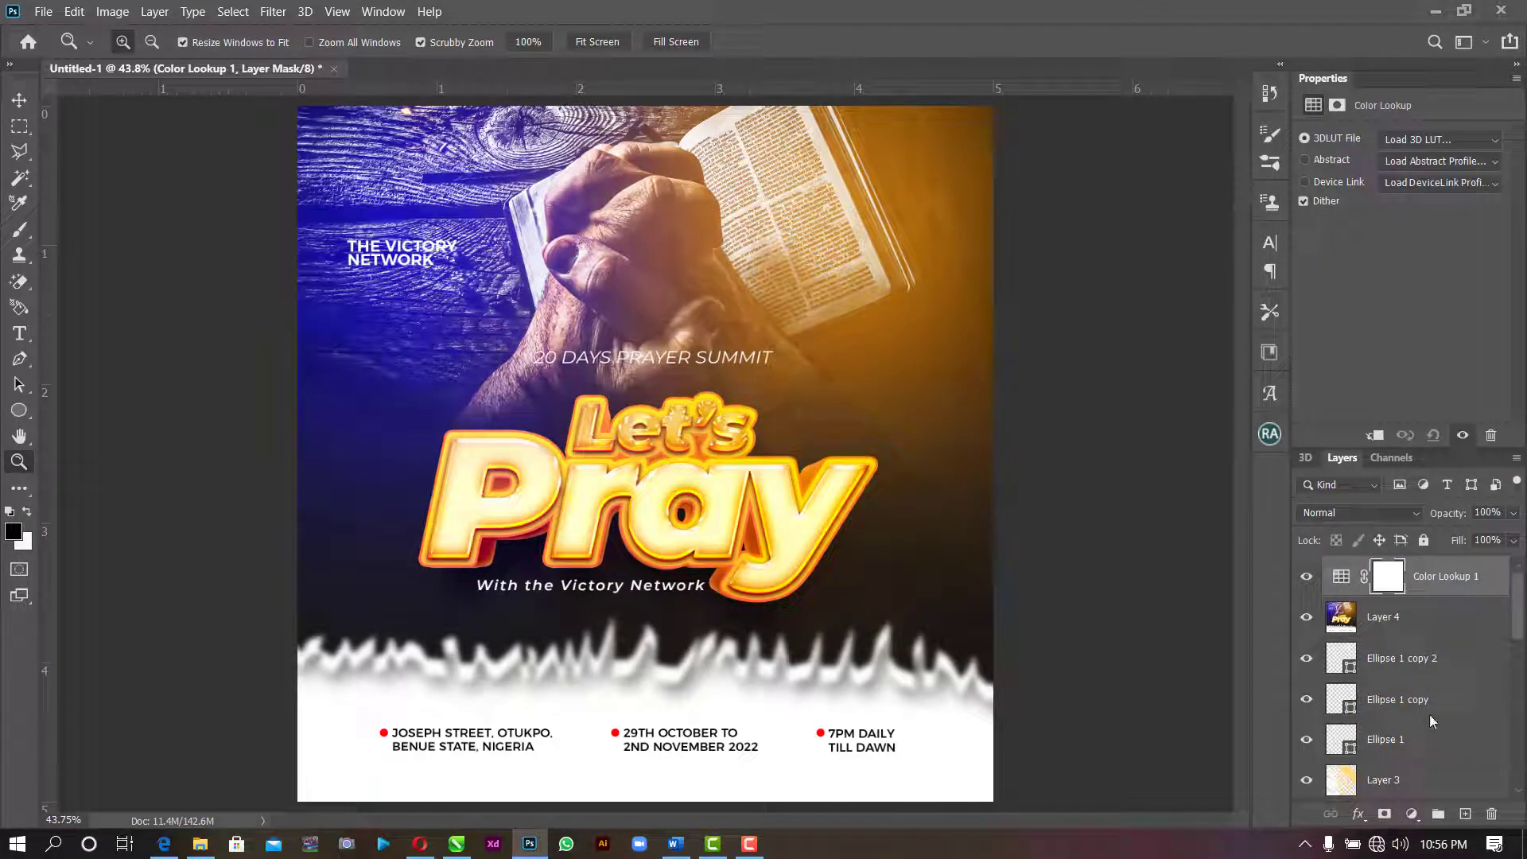
- Try successive 3D LUT looks from 3Strip.look onward and set the Color Lookup to Fuji ETERNA 250D Fuji 3510
click(1422, 140)
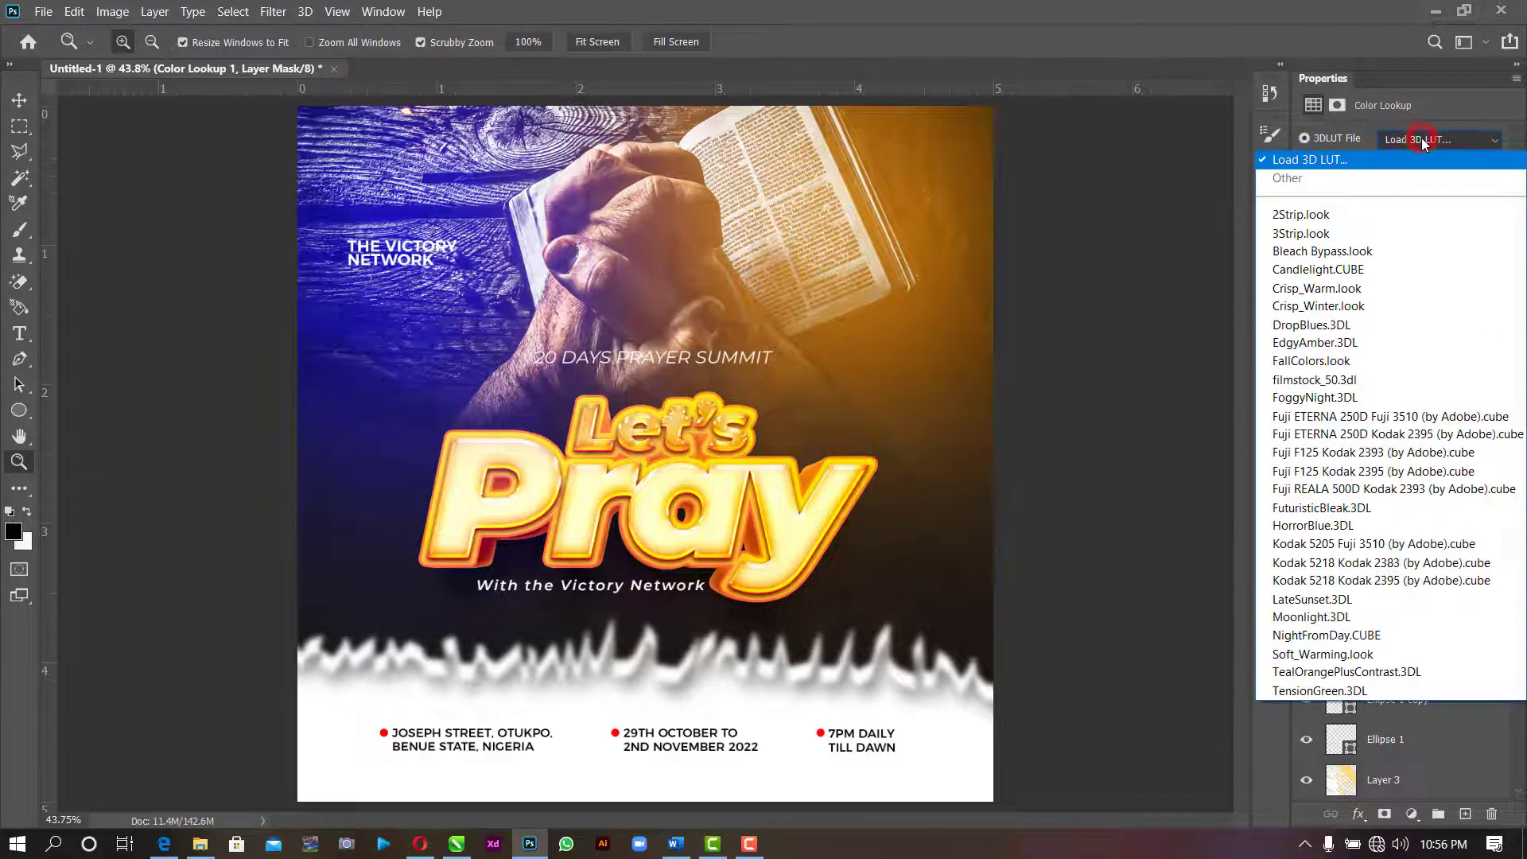
click(1397, 223)
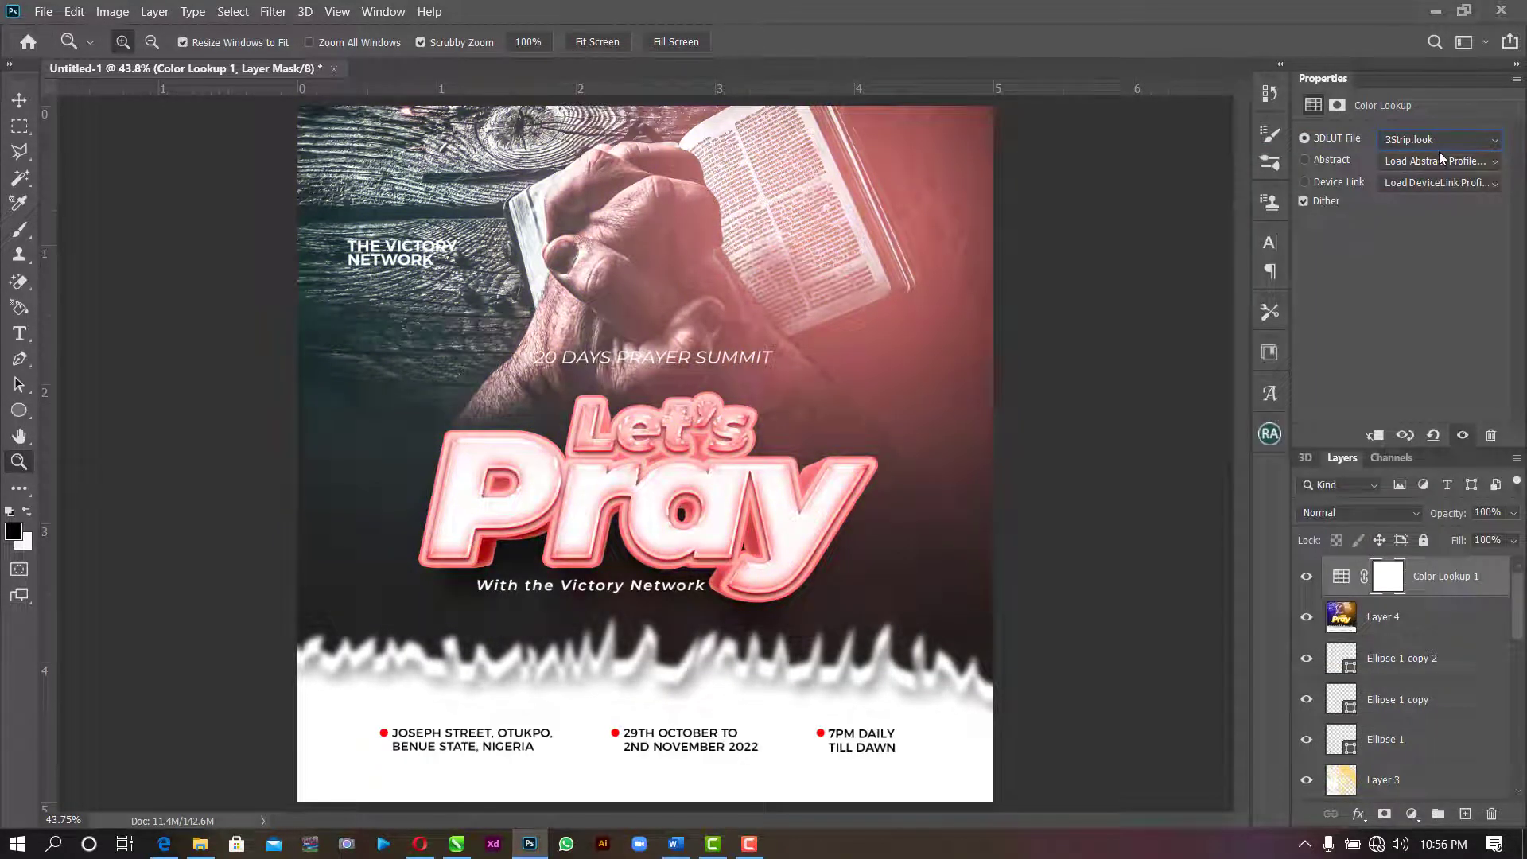
key(Down)
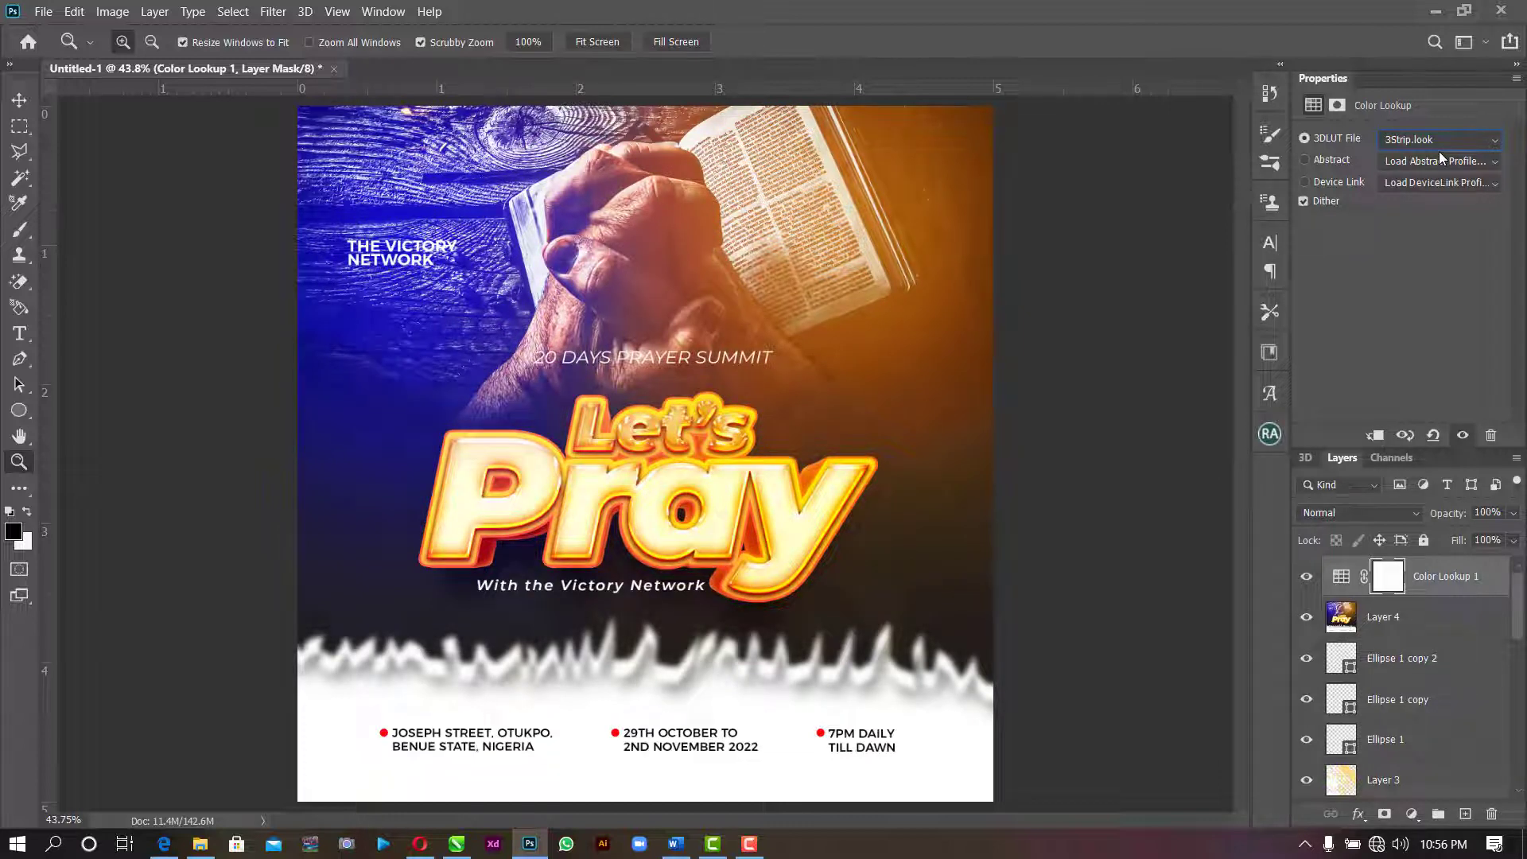
key(Down)
key(Down)
key(Down)
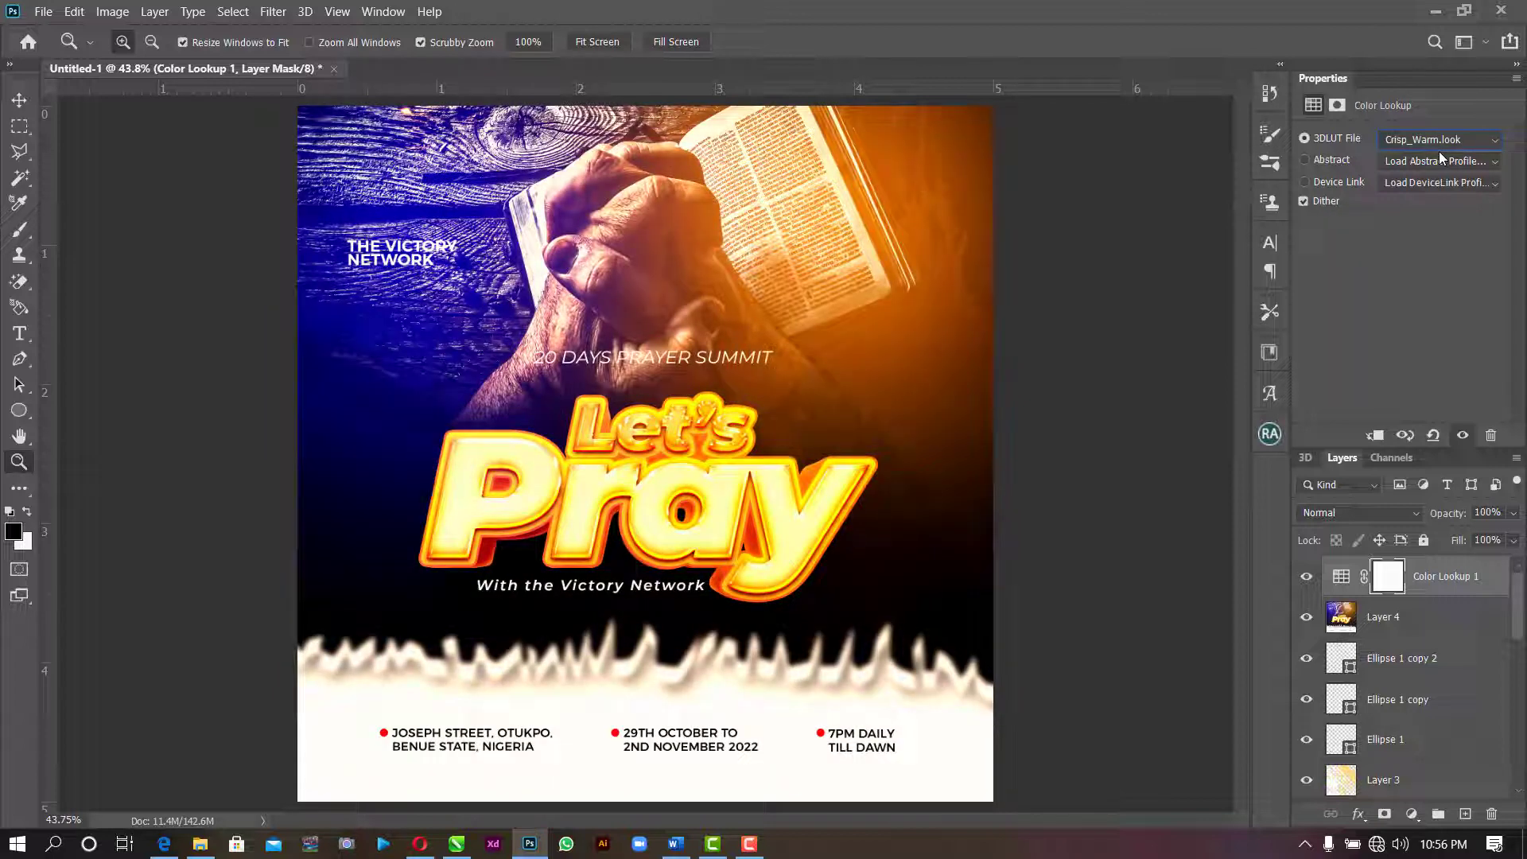
key(Down)
key(Down)
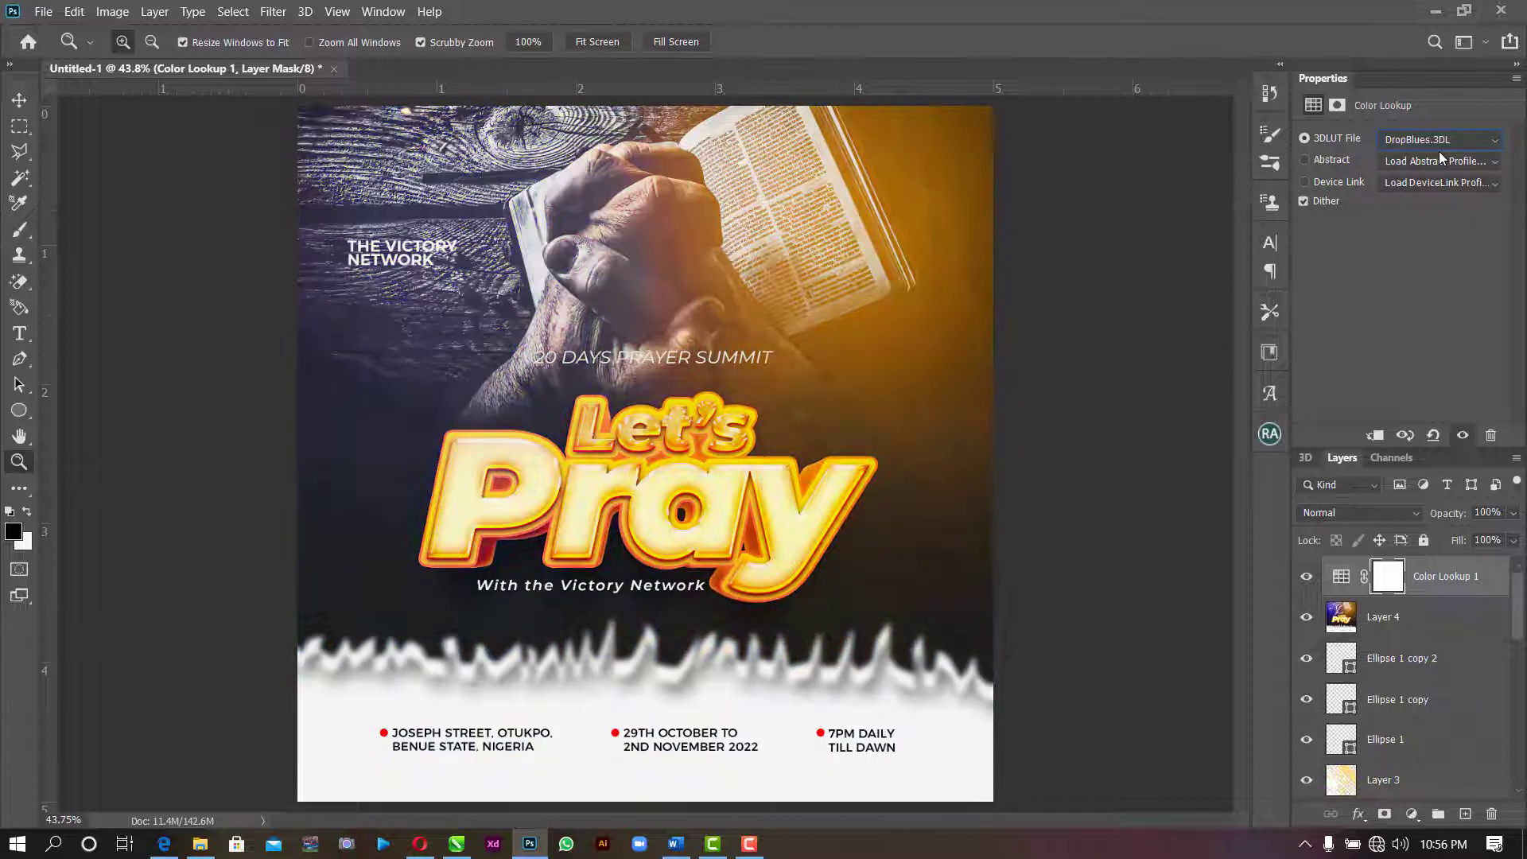
key(Down)
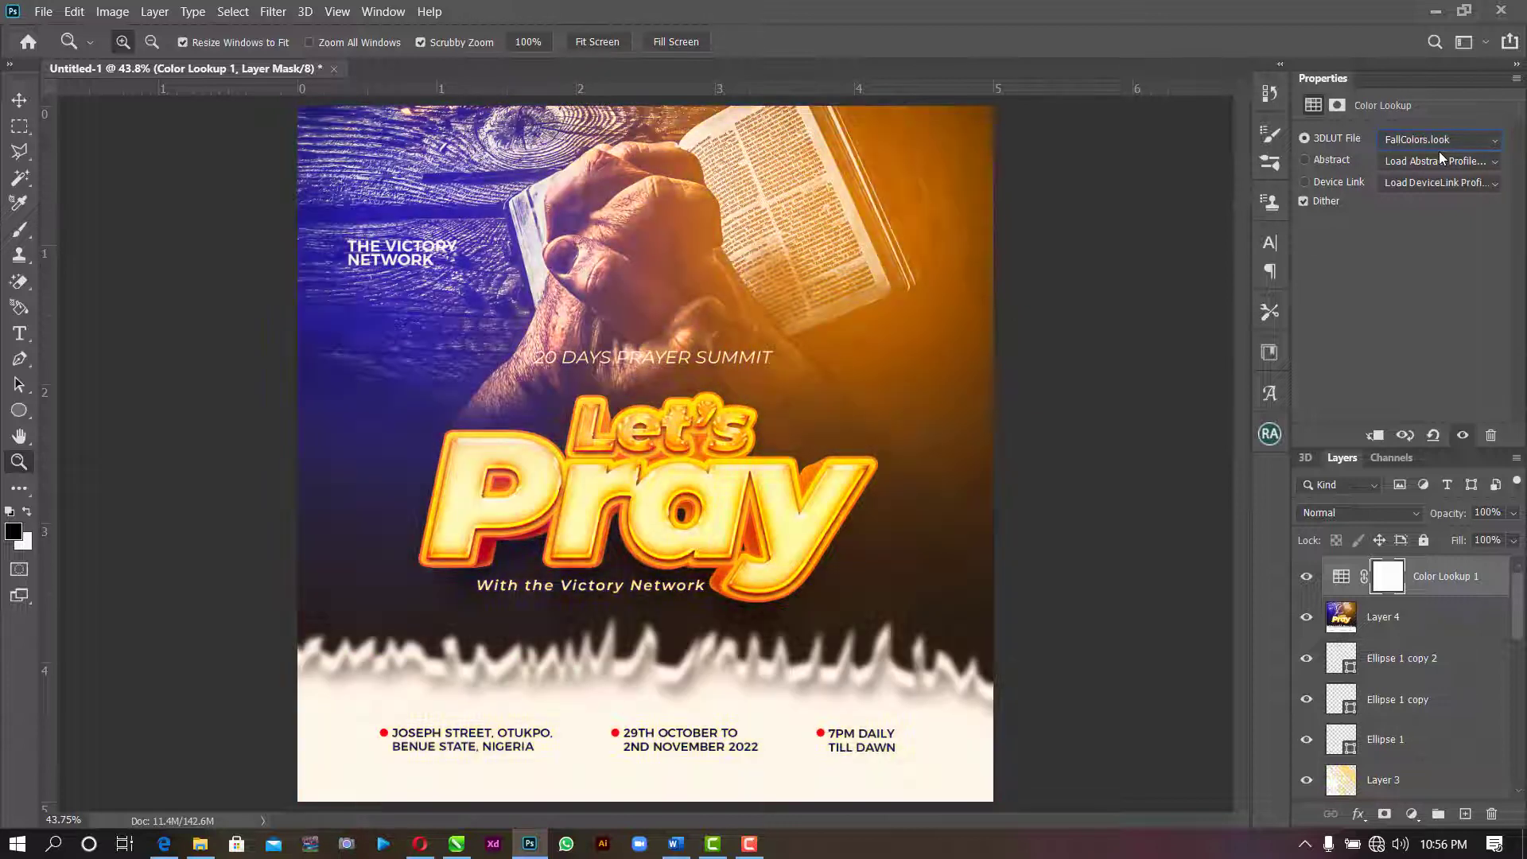
key(Down)
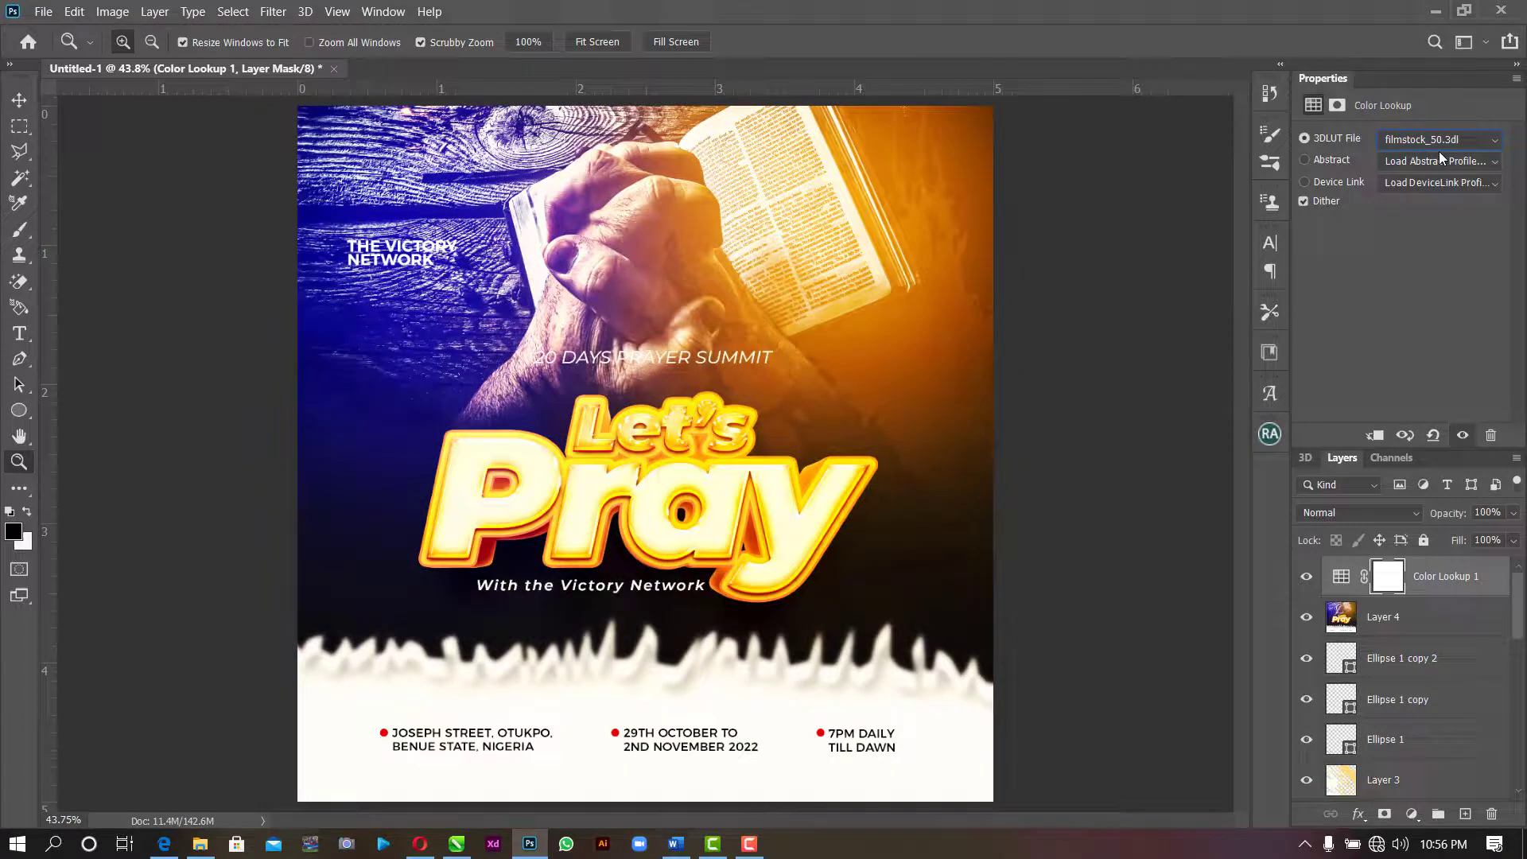
key(Down)
key(Down)
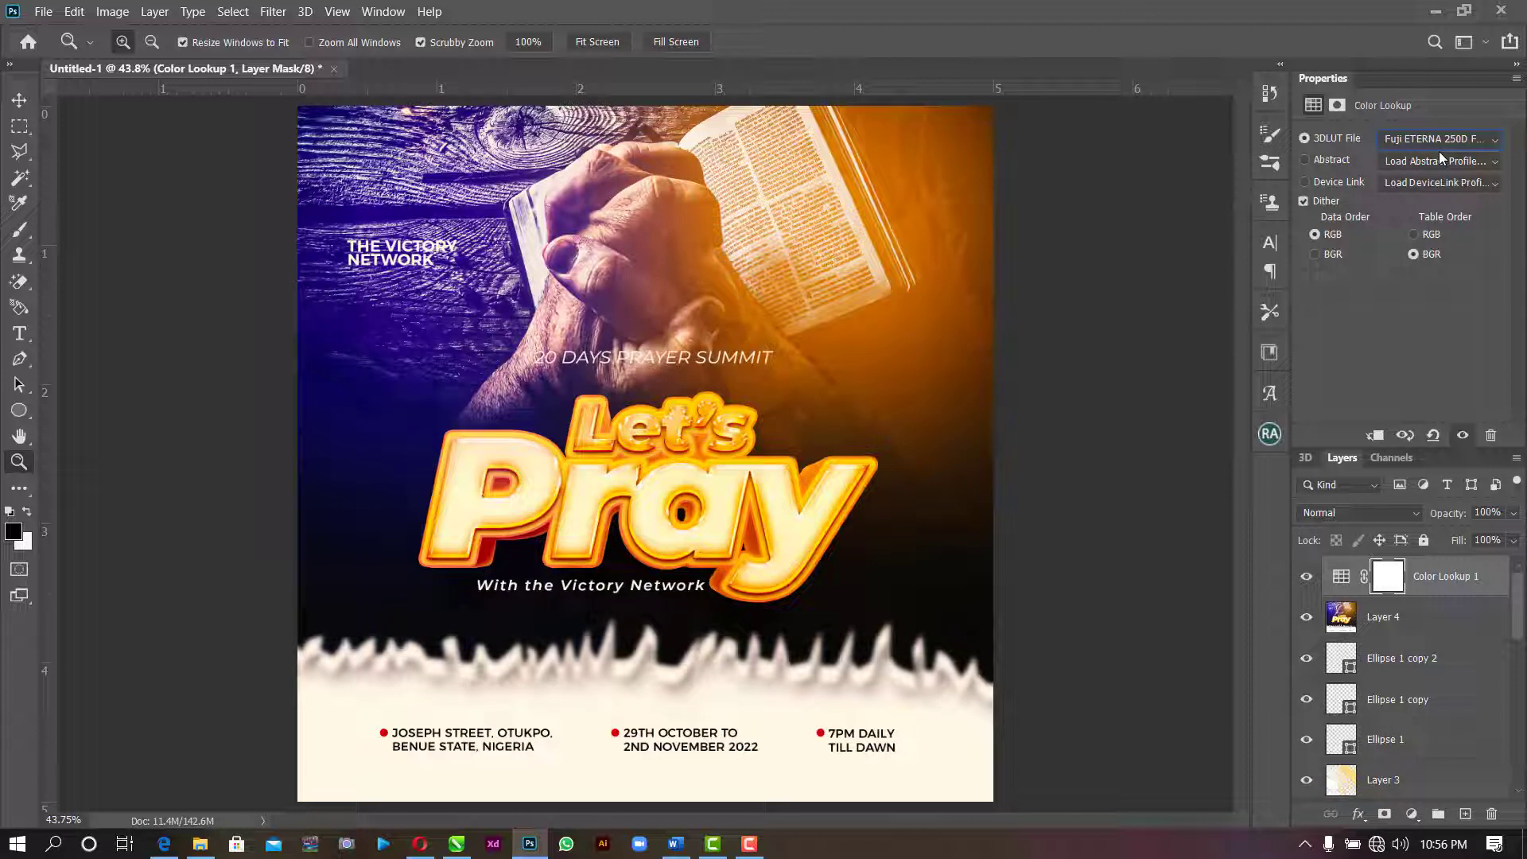
click(1414, 307)
- Stamp the color-graded flyer into a new top layer and open it in the Camera Raw Filter
key(ctrl+shift+alt+e)
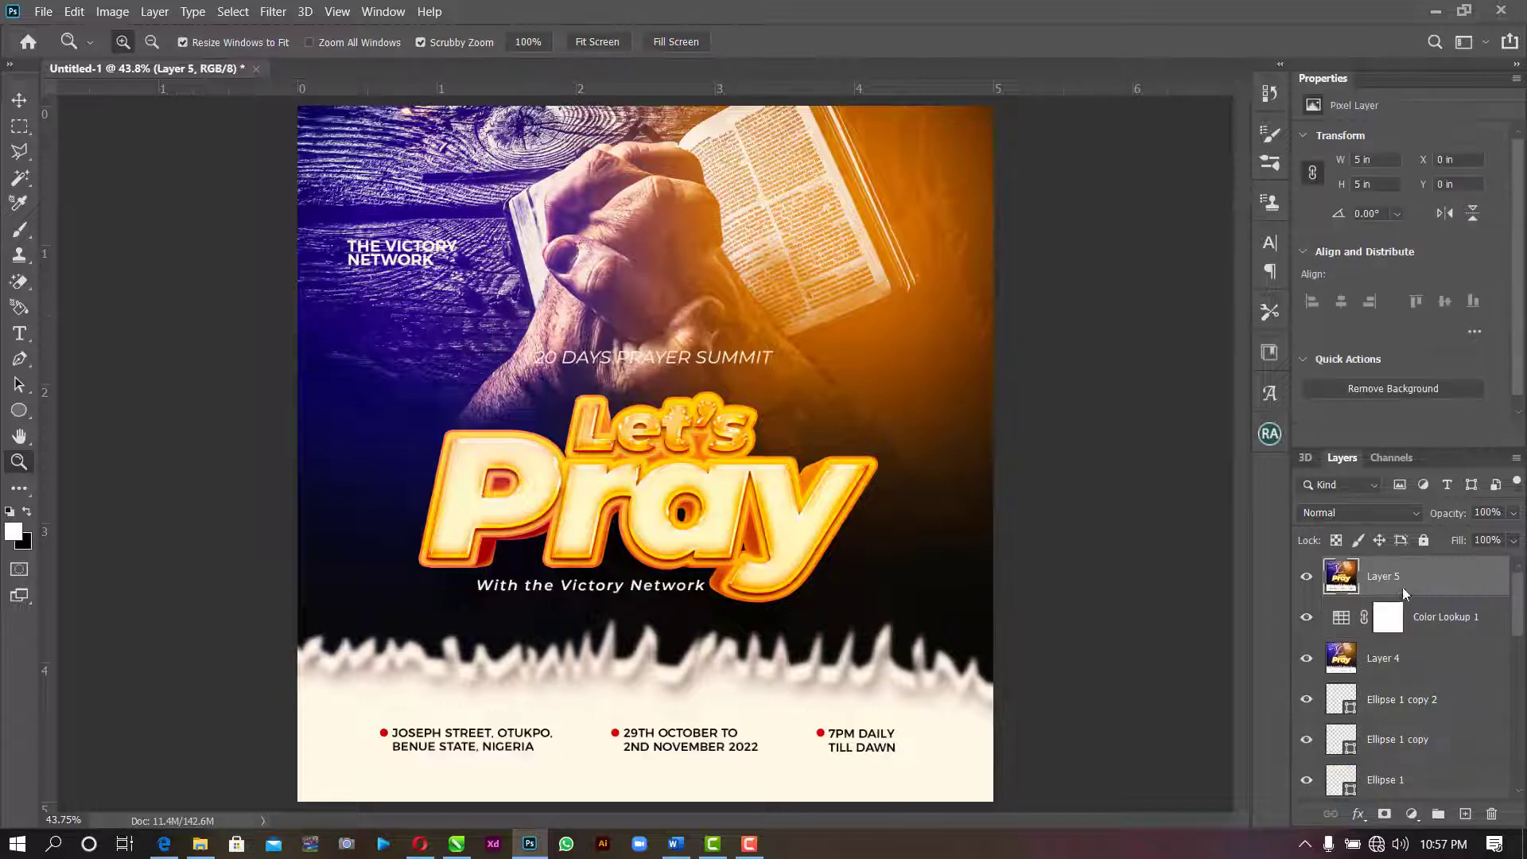
click(19, 100)
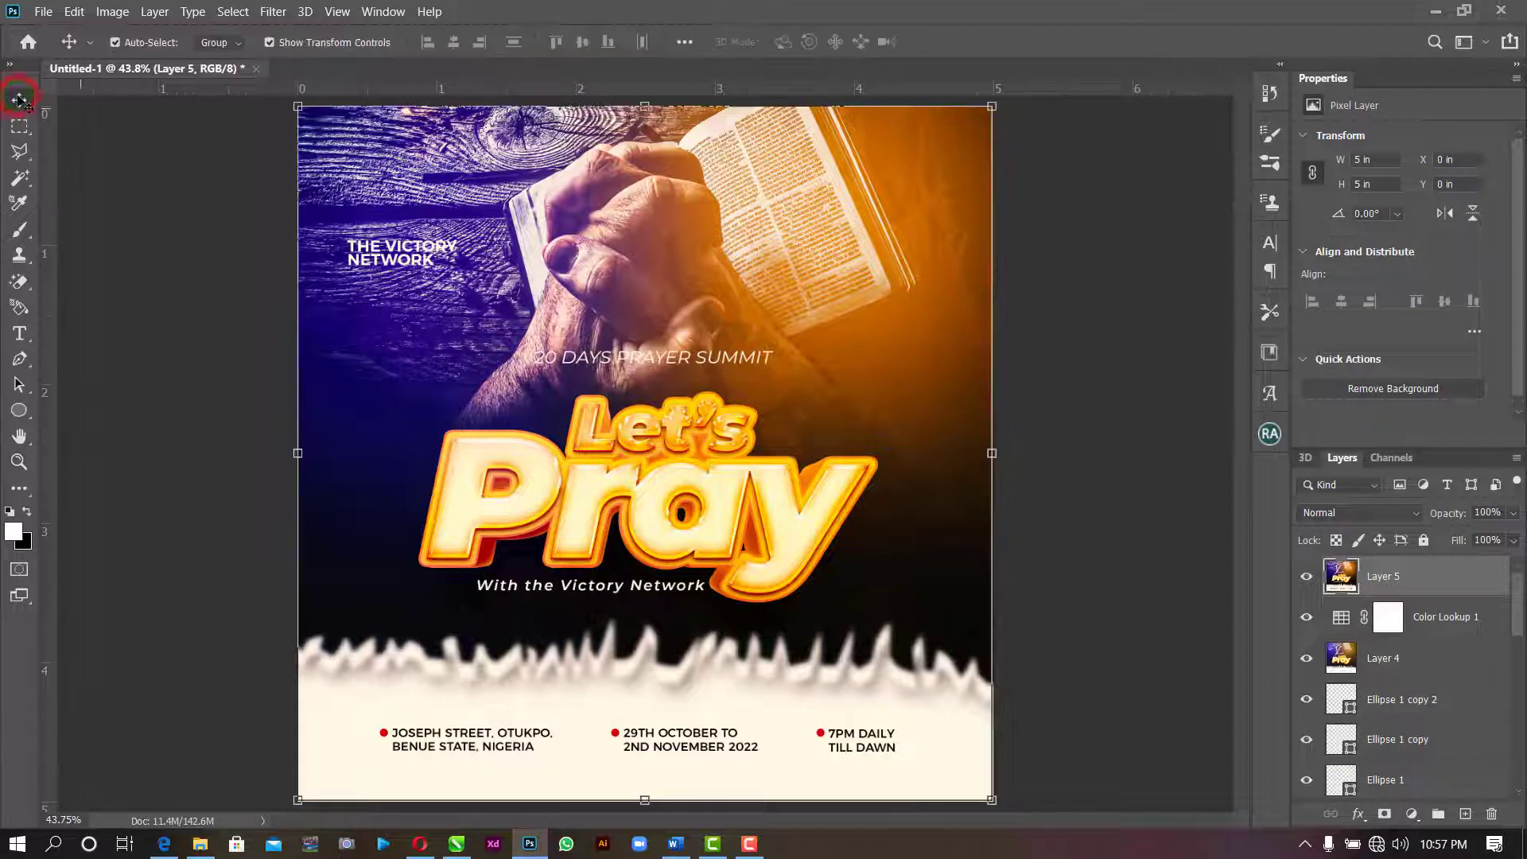
click(273, 12)
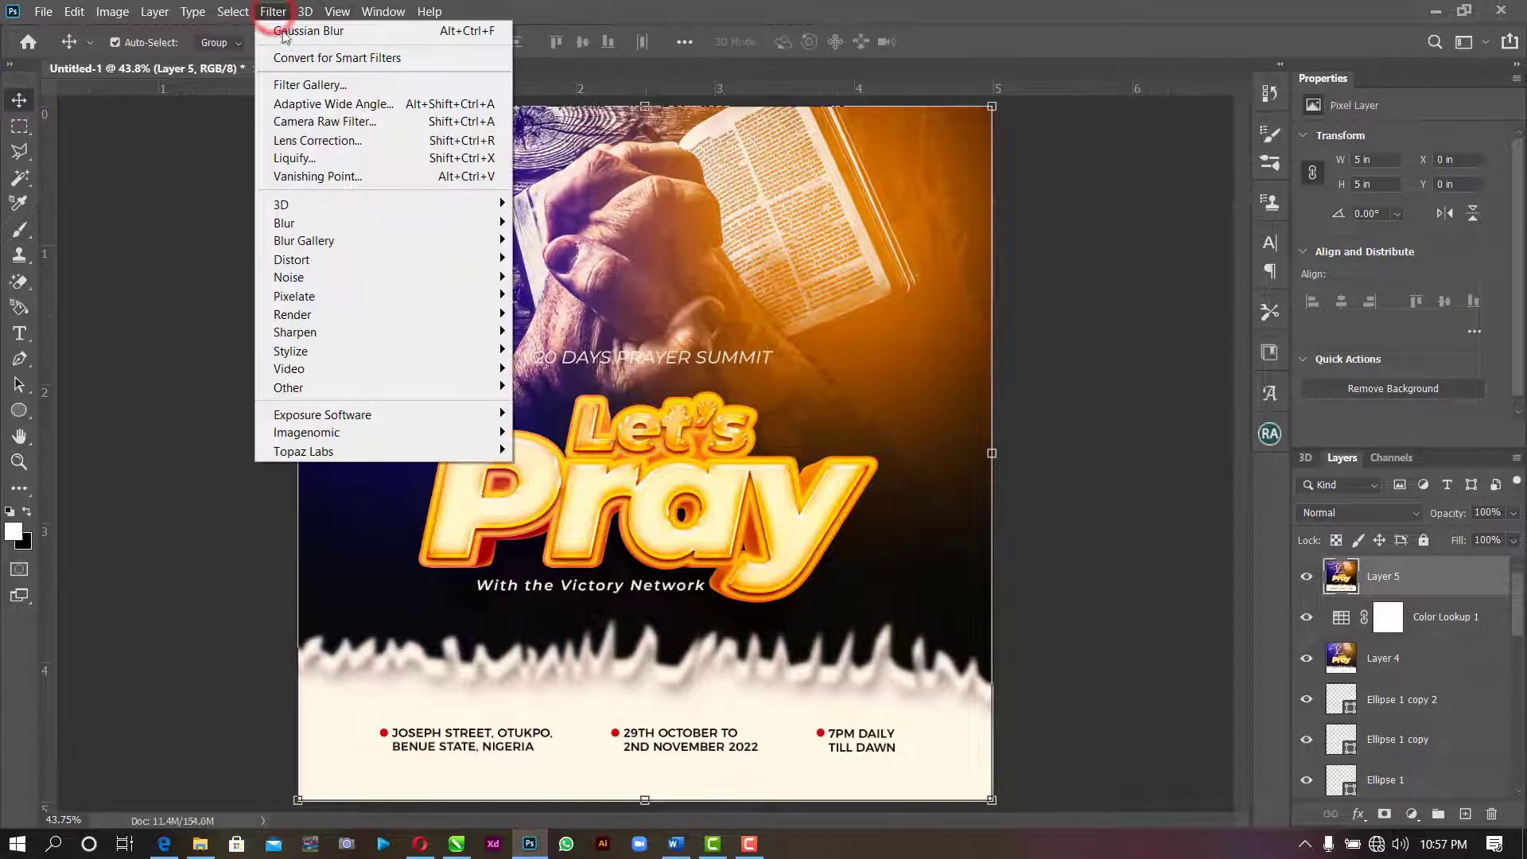
click(329, 122)
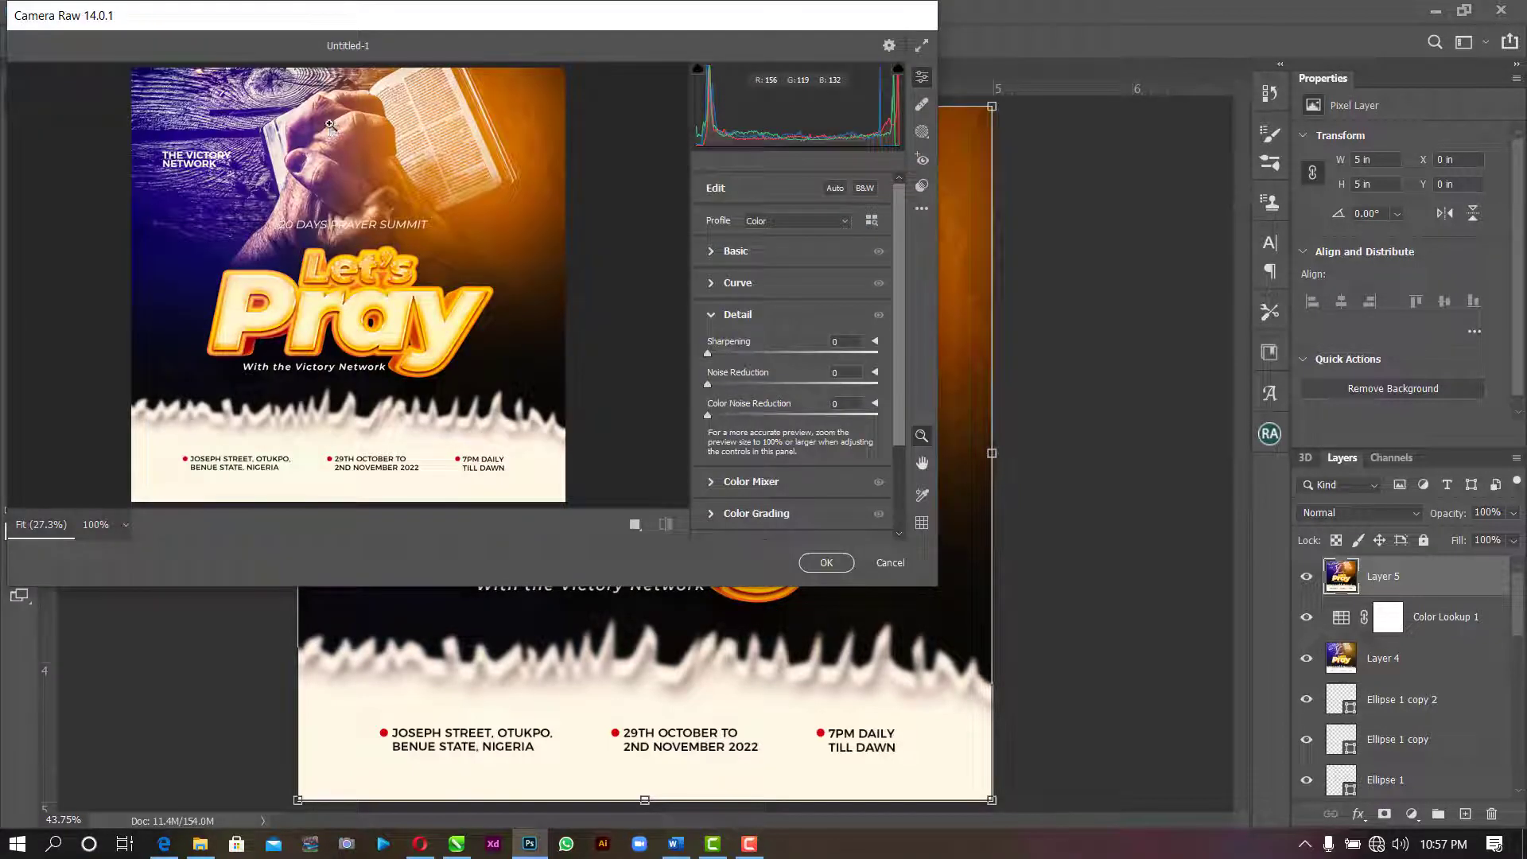
- Set the stamped layer's basic Camera Raw adjustments to Contrast +11 and Clarity +12
click(710, 251)
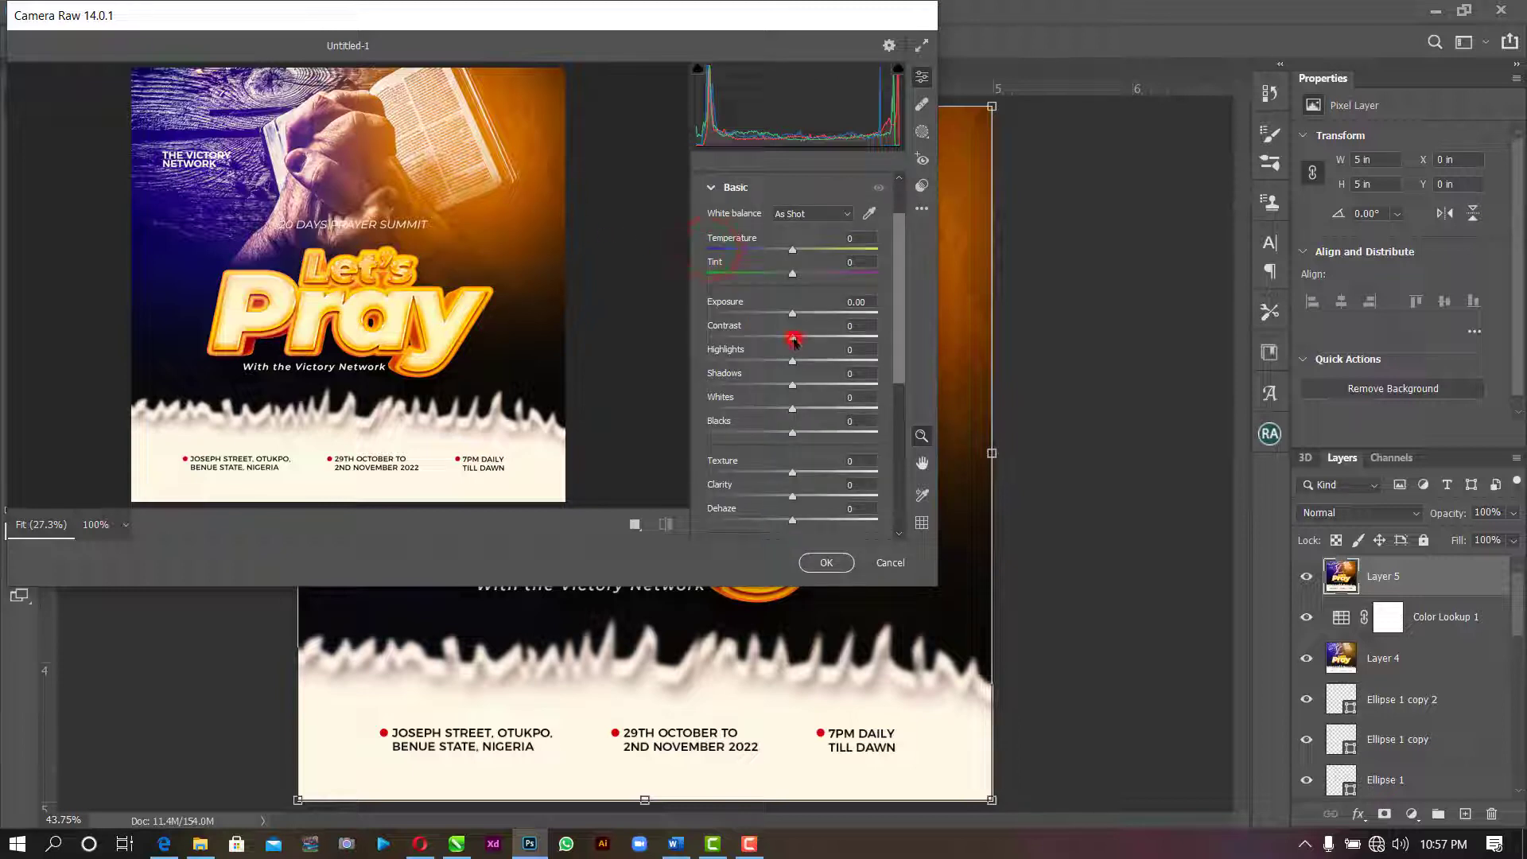
drag(793, 342, 803, 344)
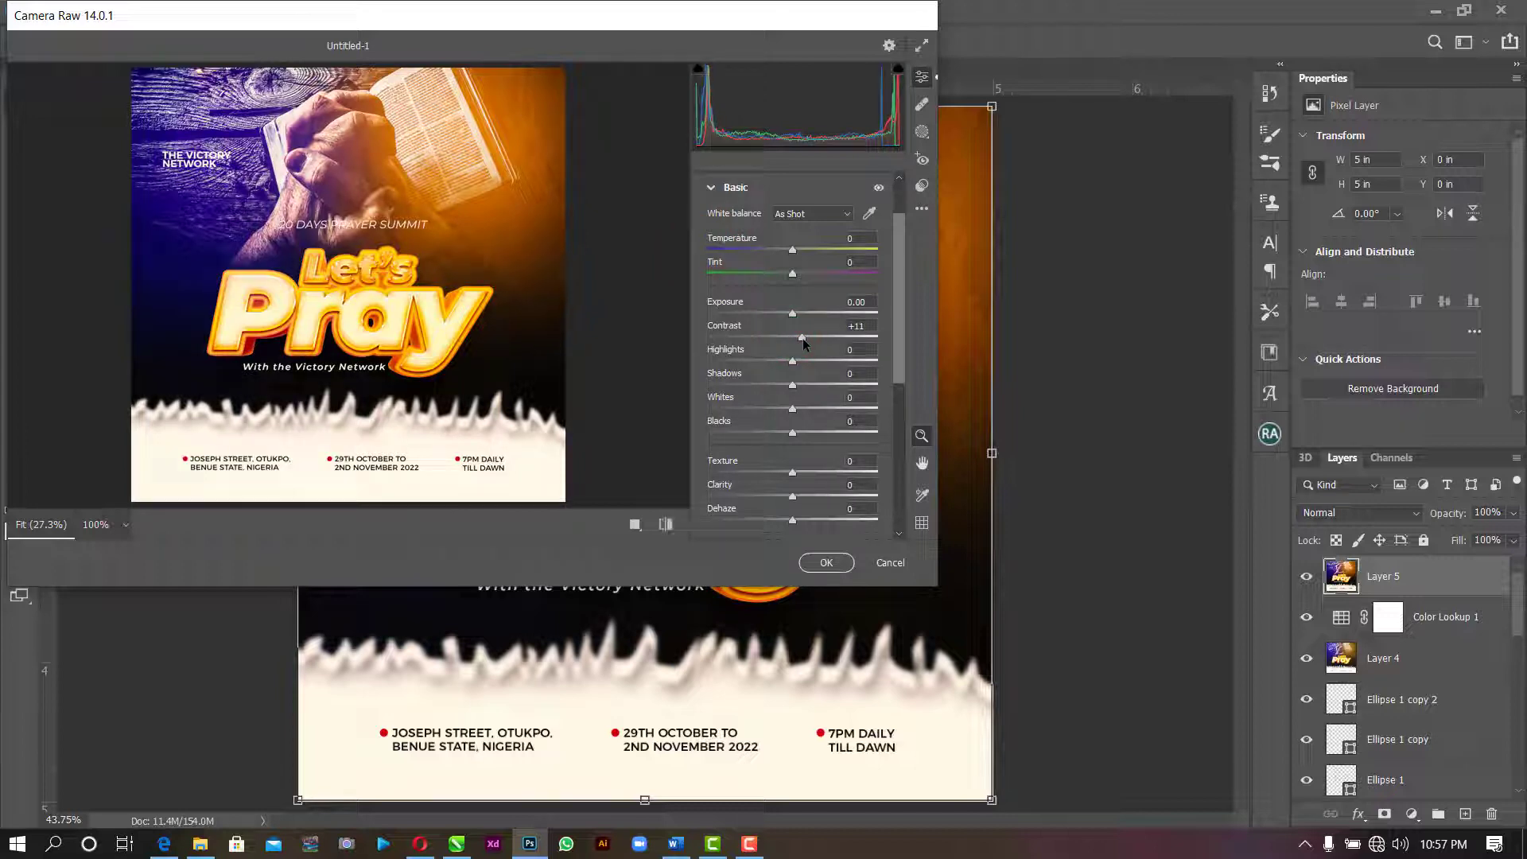
scroll(803, 343, down, 2)
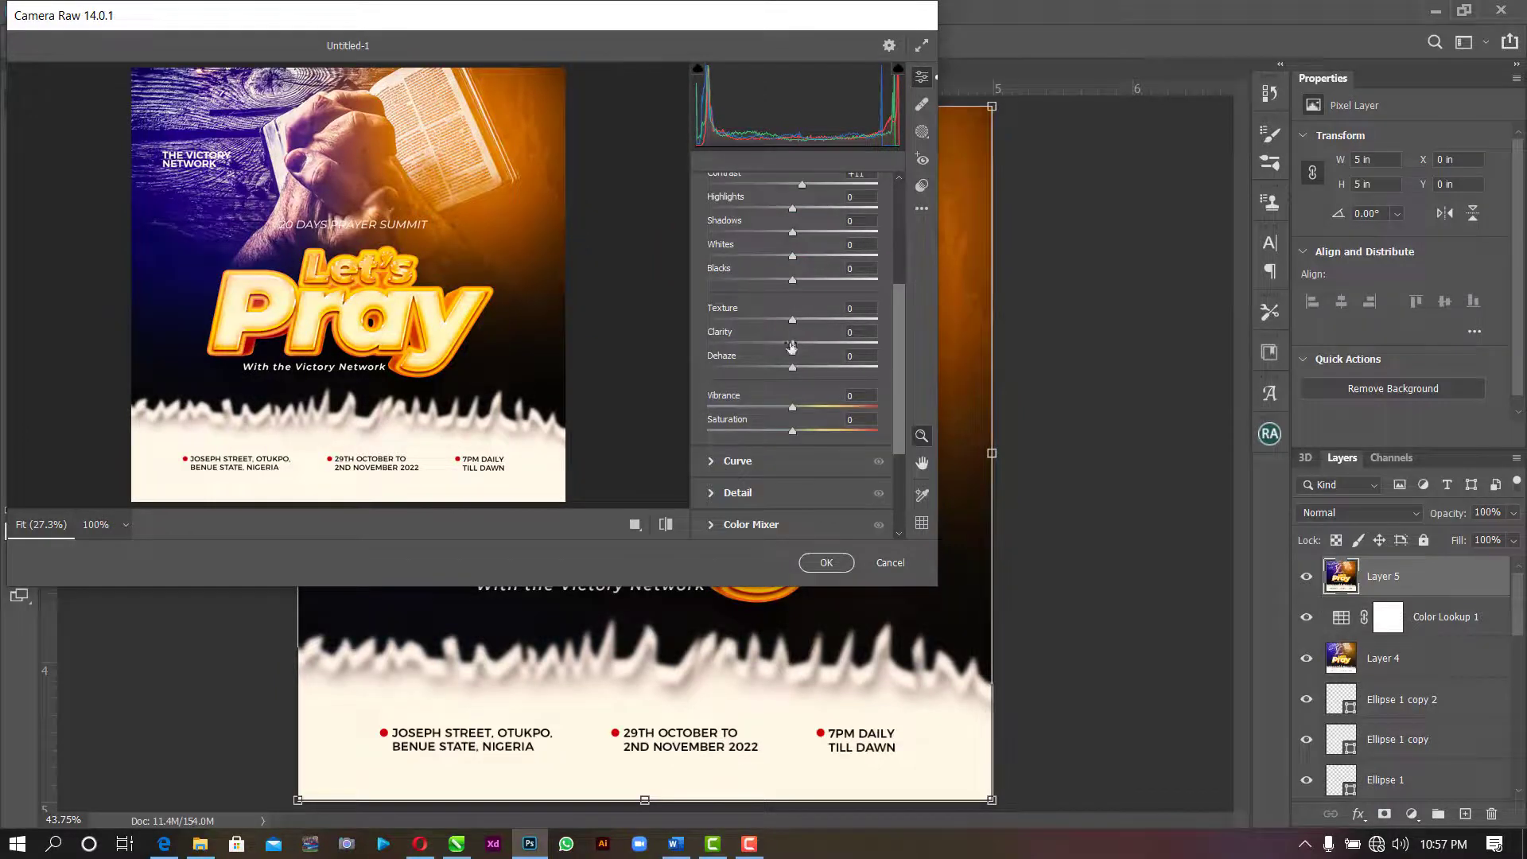
drag(791, 346, 802, 347)
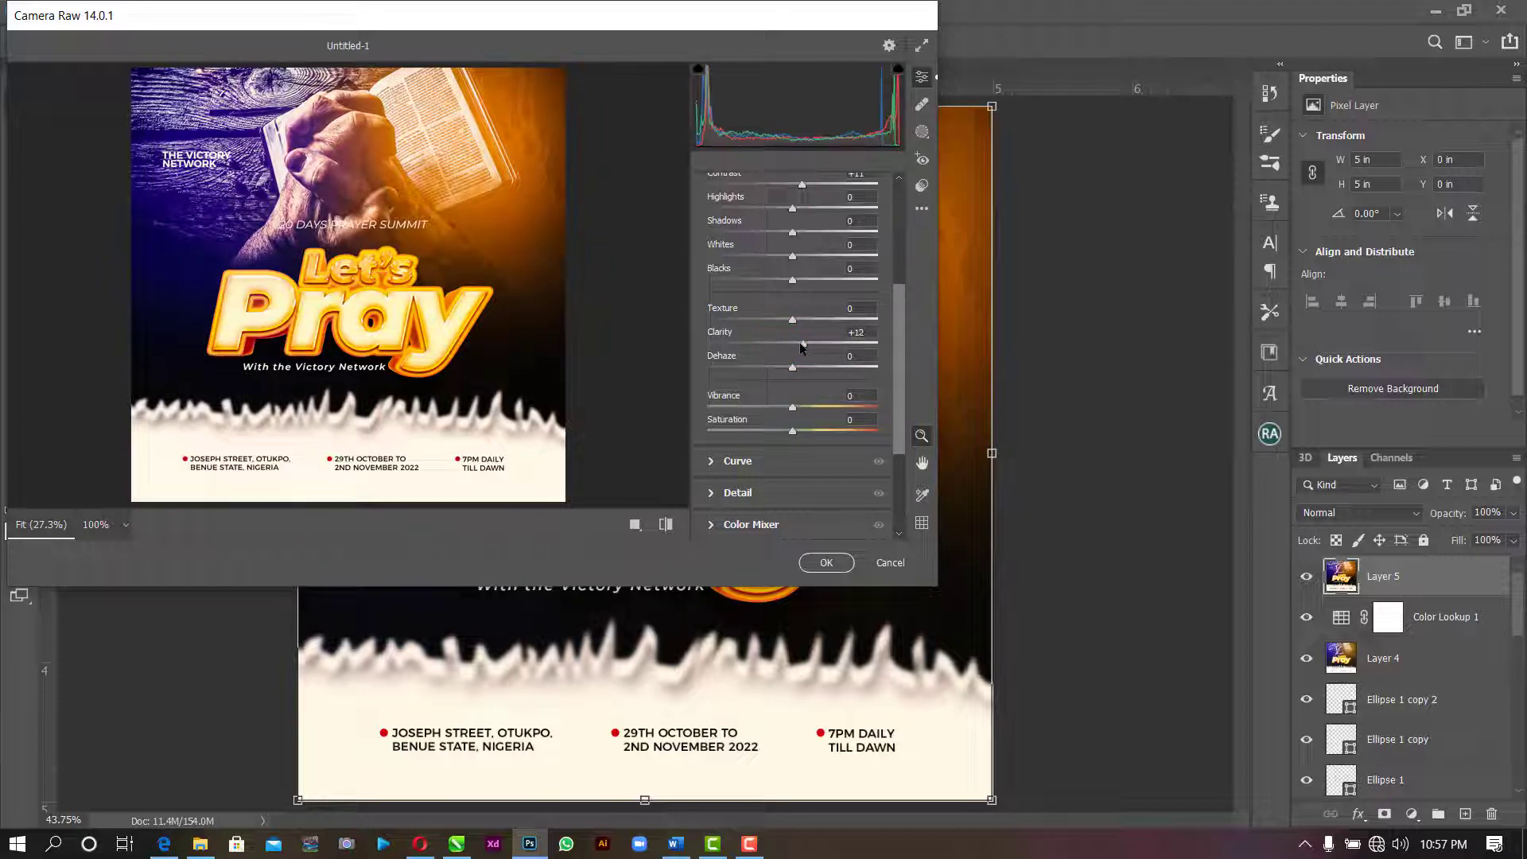
- Add Grain 13 and Vignetting -13 to the stamped layer and apply the Camera Raw Filter
scroll(802, 348, down, 4)
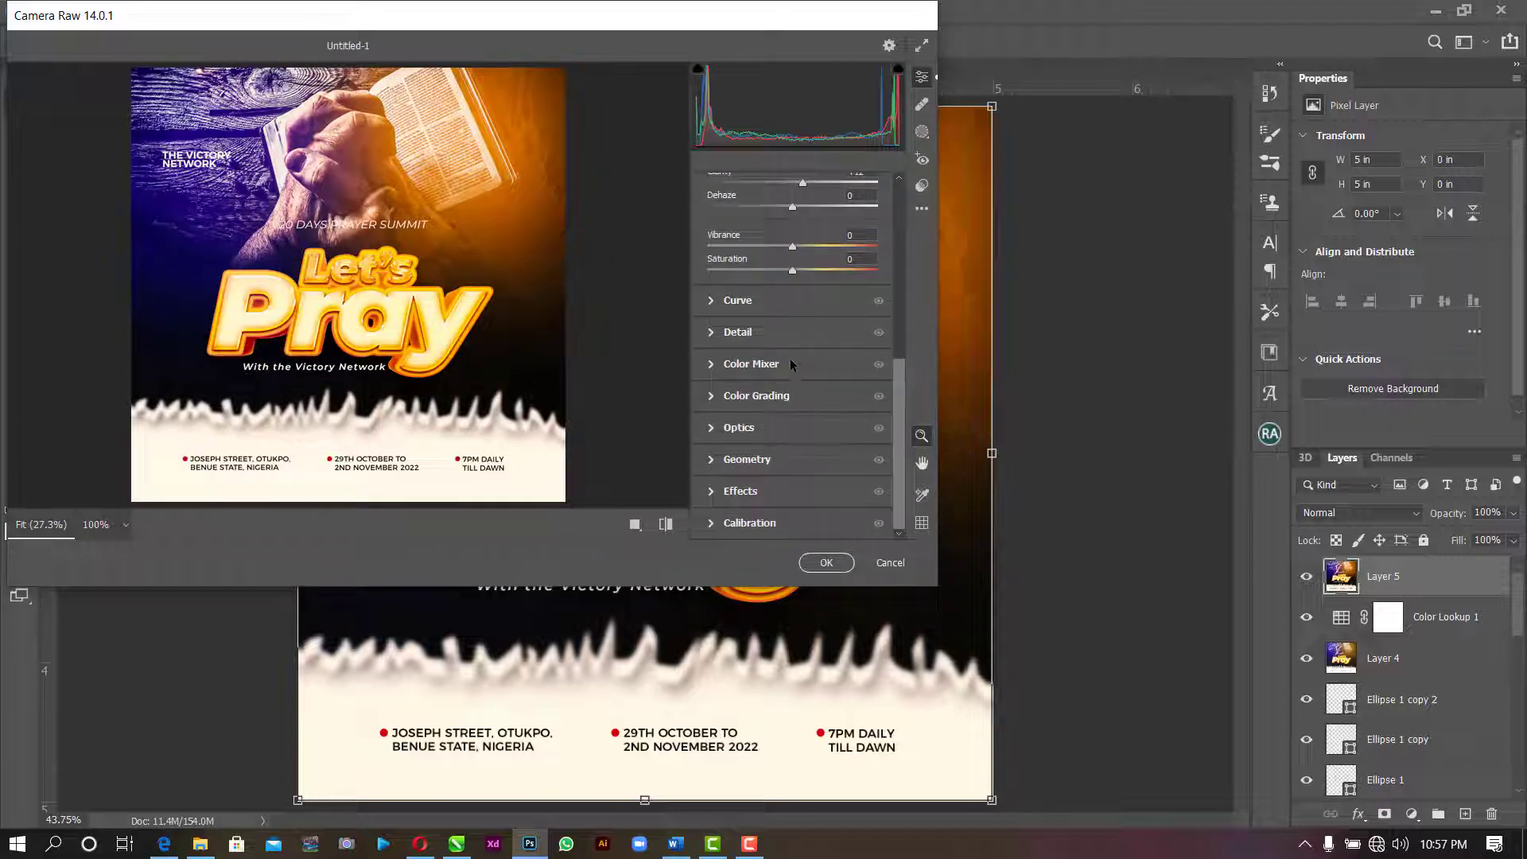
click(710, 492)
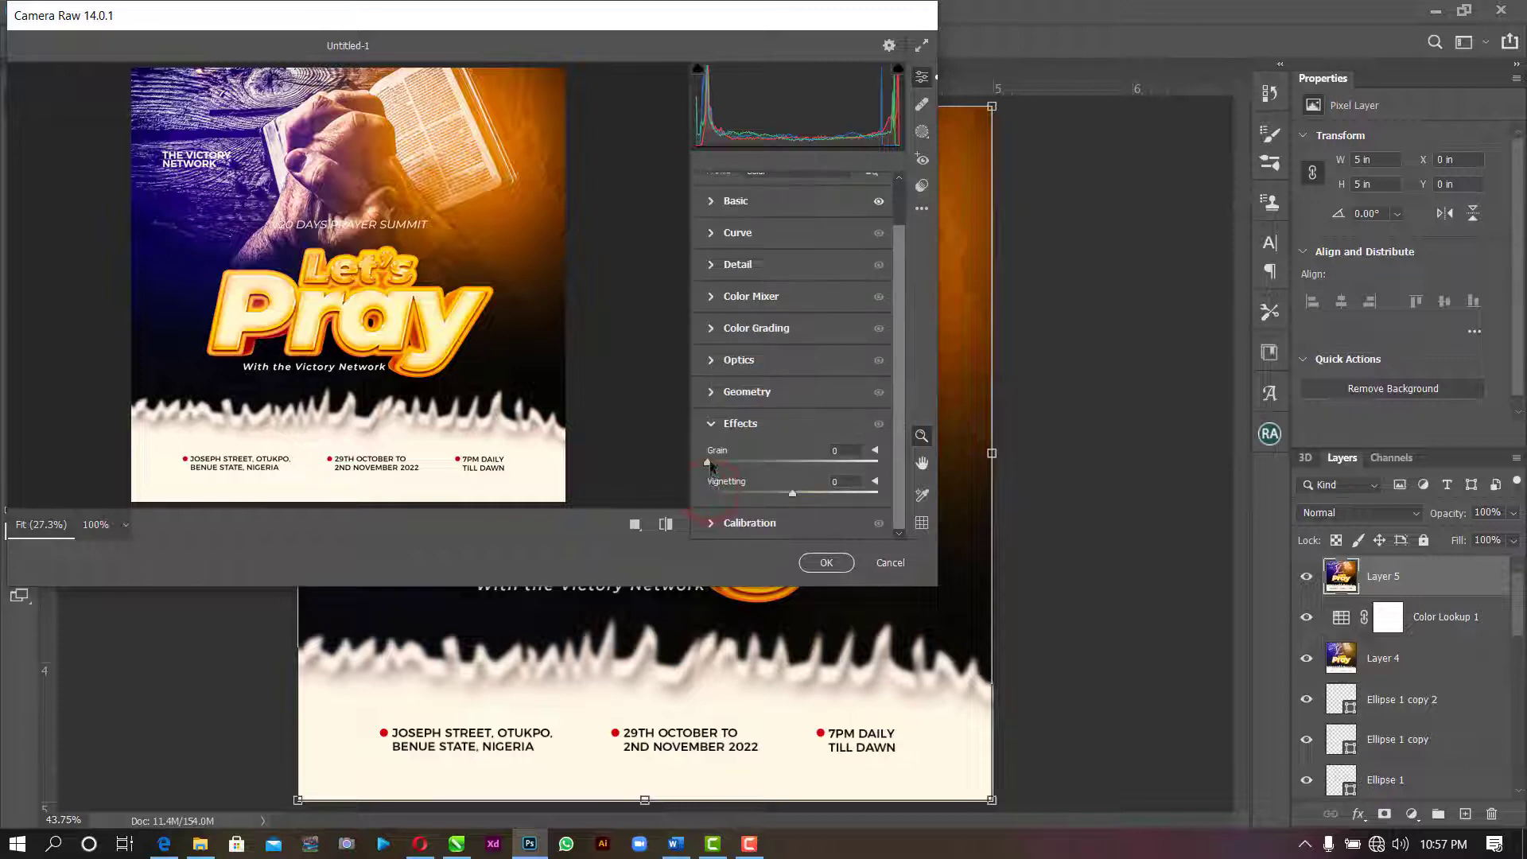
drag(711, 462, 783, 494)
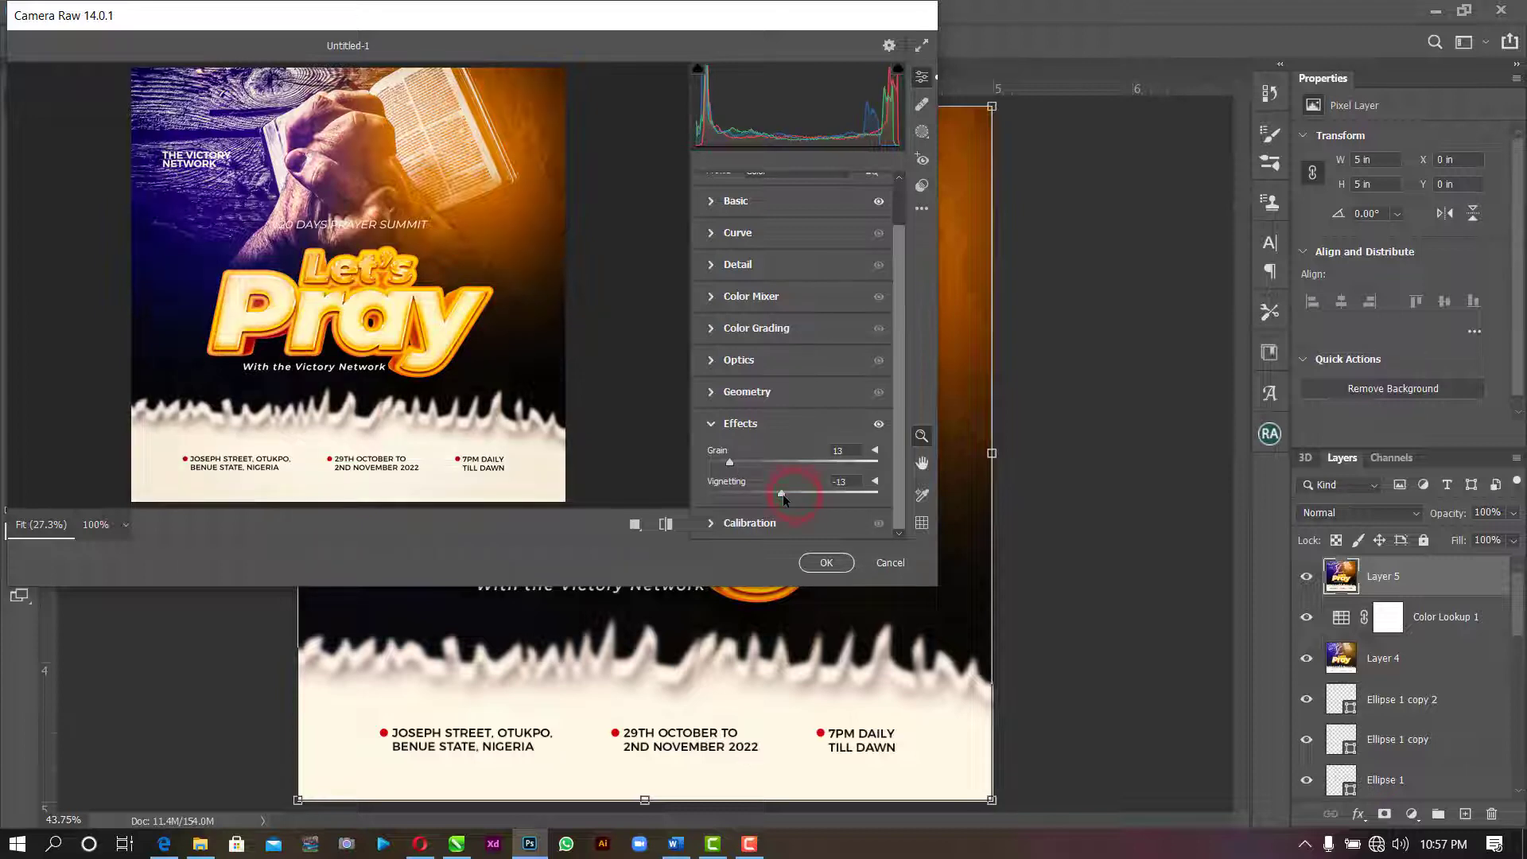
click(826, 562)
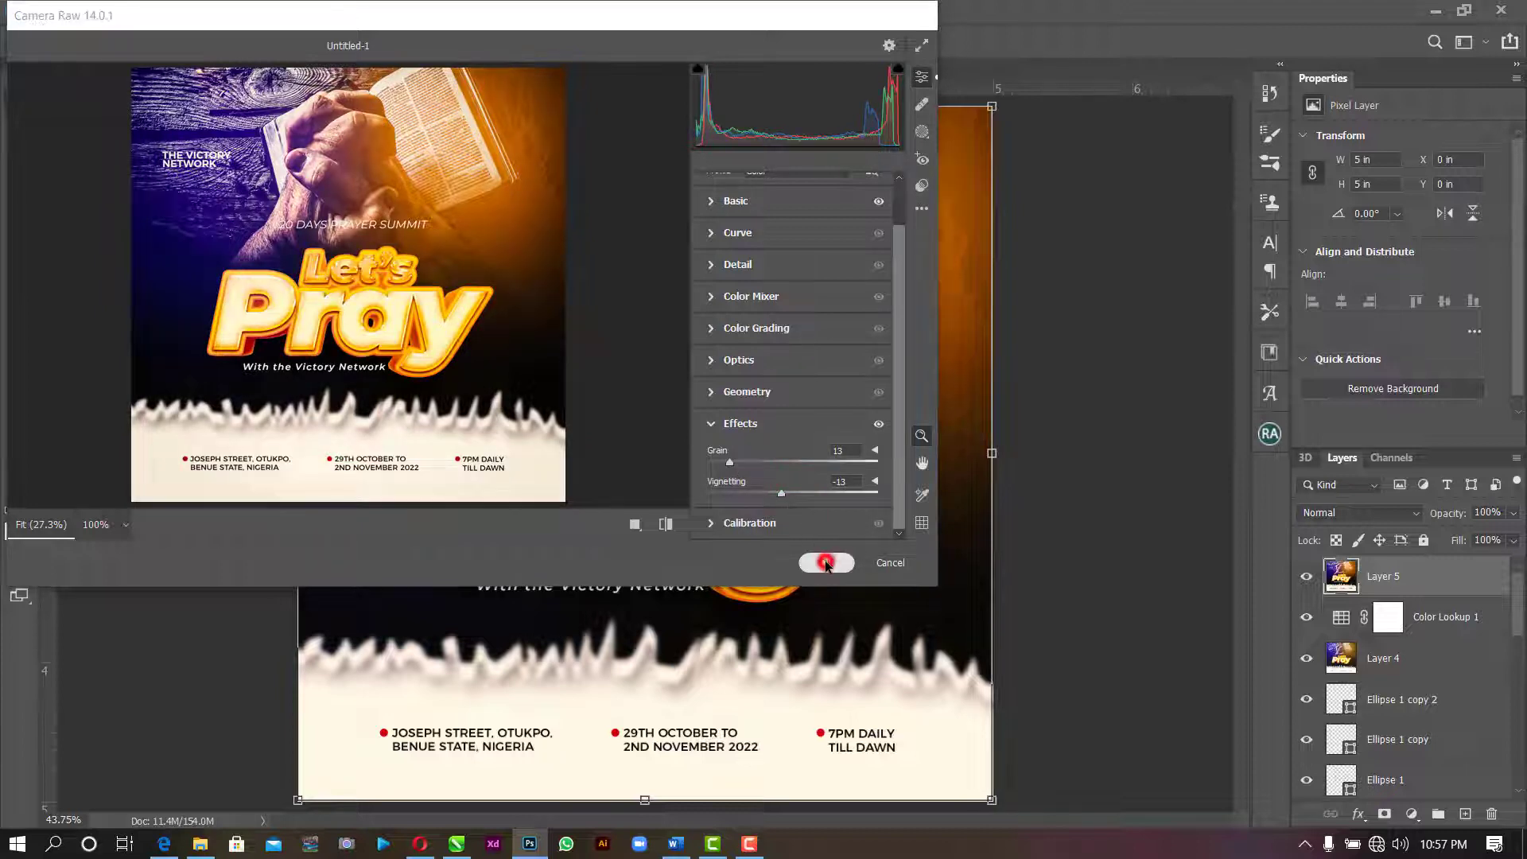